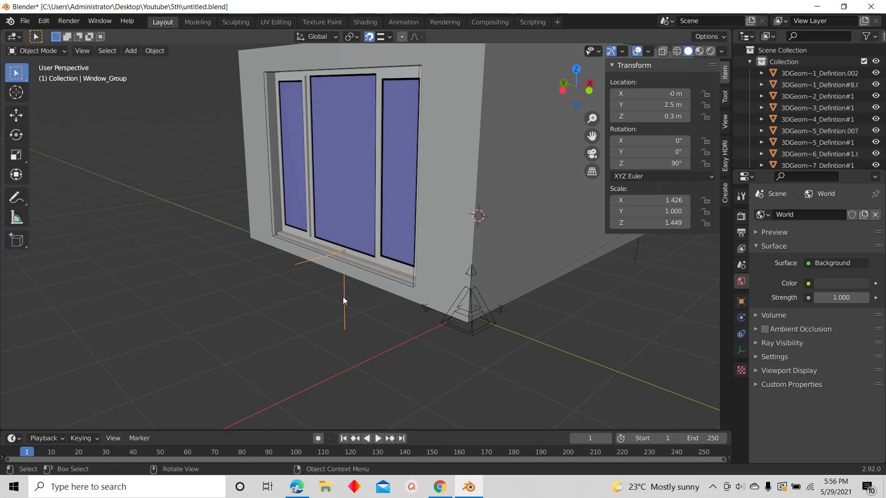
Snap the 3D cursor to the selected window group's origin and add an area light there
{"action": "right_click", "coordinate": [342, 300]}
{"action": "mouse_move", "coordinate": [343, 299]}
{"action": "left_click", "coordinate": [386, 347]}
{"action": "scroll", "coordinate": [387, 323], "scroll_direction": "up", "scroll_amount": 4}
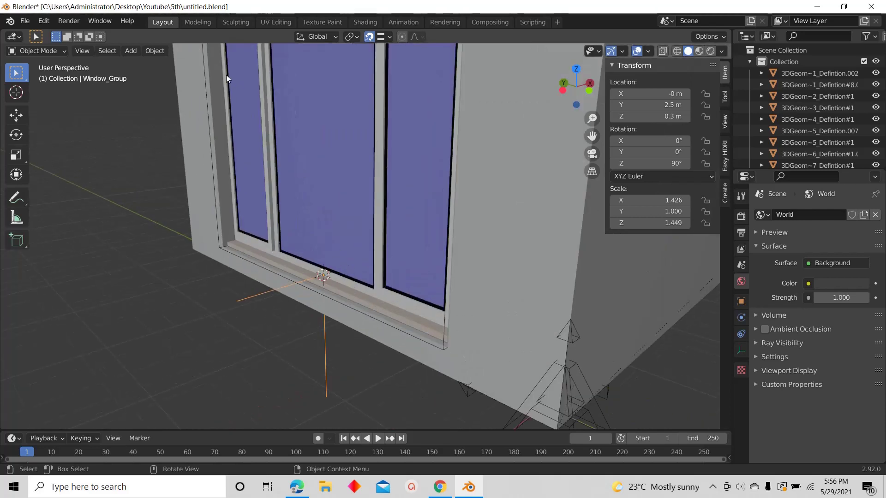
{"action": "left_click", "coordinate": [131, 52]}
{"action": "mouse_move", "coordinate": [166, 204]}
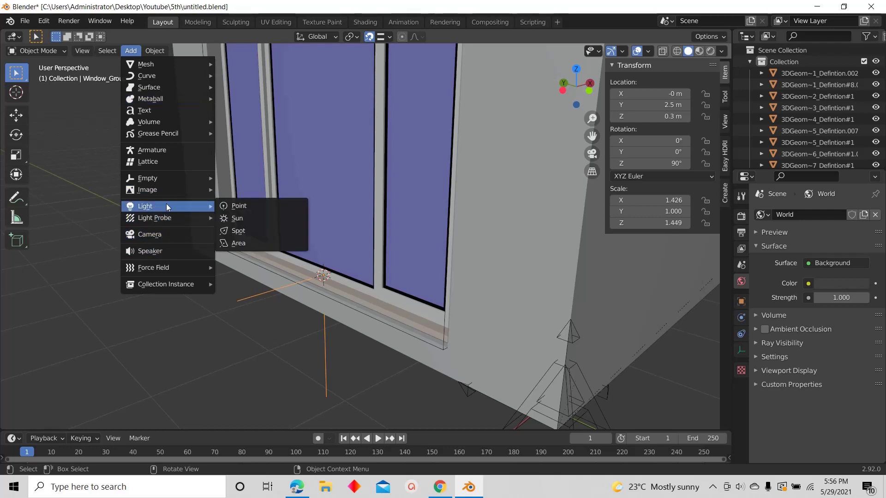
{"action": "left_click", "coordinate": [239, 243]}
{"action": "scroll", "coordinate": [349, 264], "scroll_direction": "down", "scroll_amount": 4}
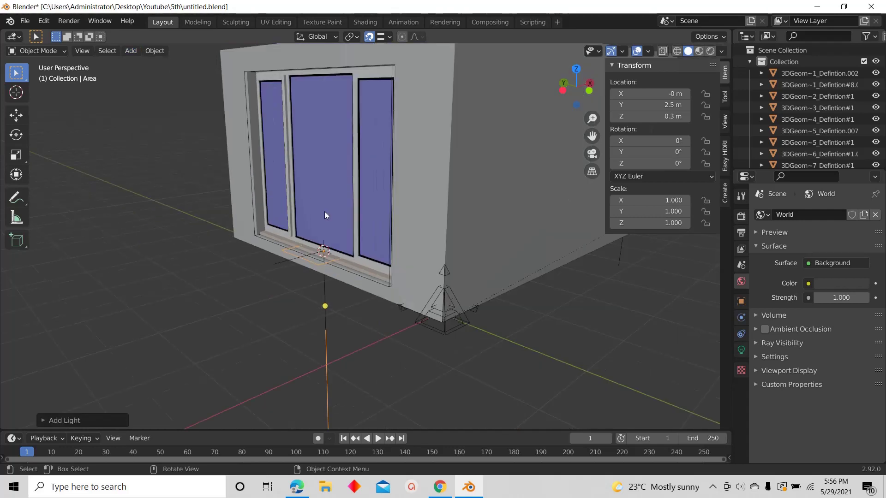
Set the area light's power to 200 W and switch the render engine to Eevee
{"action": "left_click", "coordinate": [742, 350]}
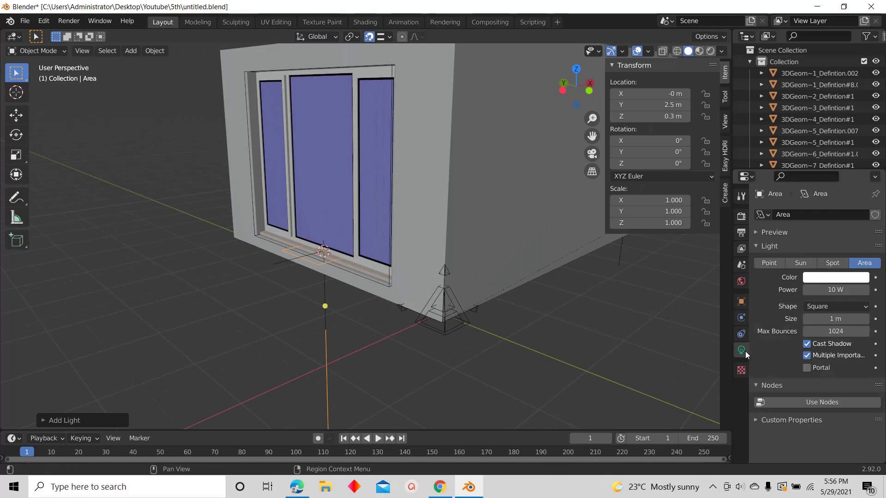
{"action": "left_click", "coordinate": [829, 290]}
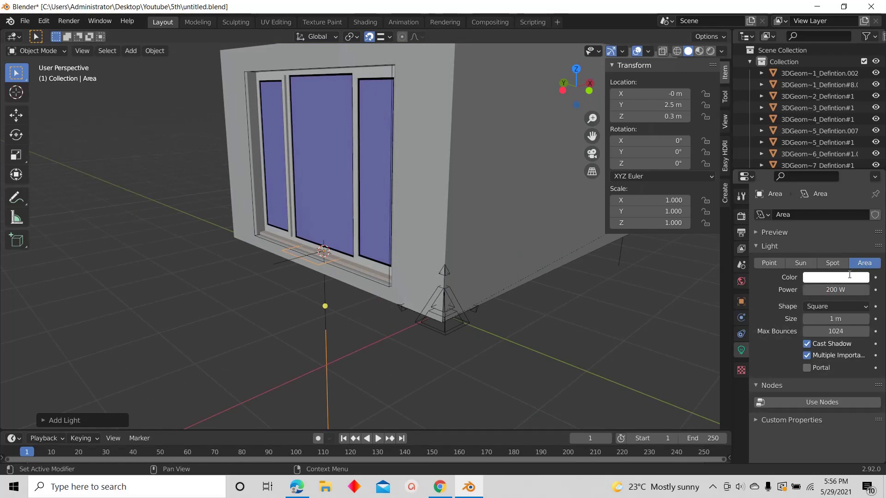
{"action": "left_click", "coordinate": [740, 217]}
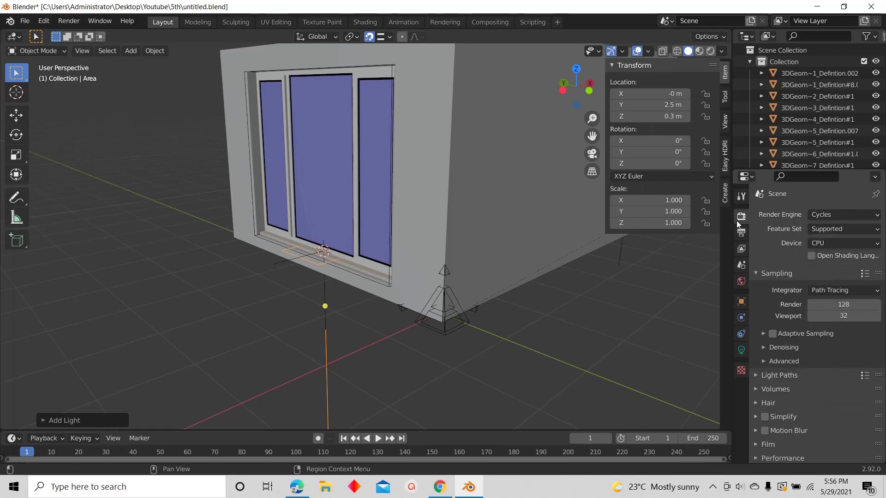
{"action": "left_click", "coordinate": [822, 212]}
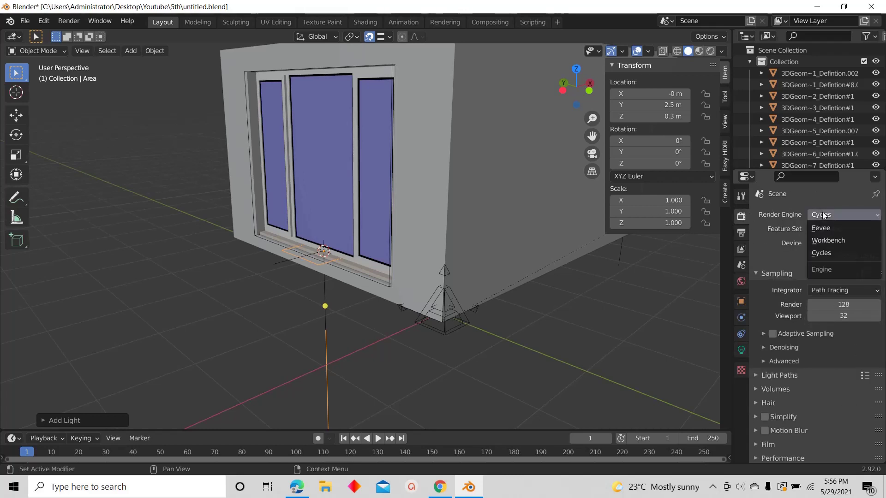
{"action": "left_click", "coordinate": [816, 229]}
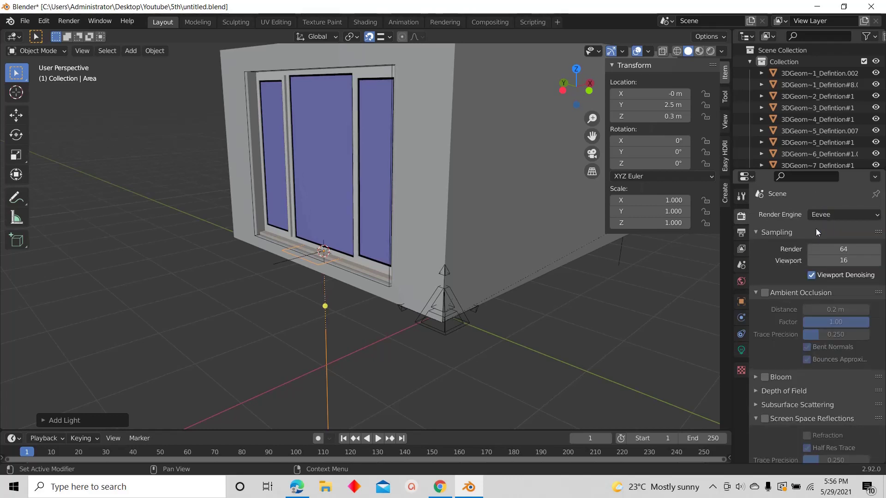
Enable contact shadows for the area light with a thickness of 0.03 m
{"action": "left_click", "coordinate": [741, 350]}
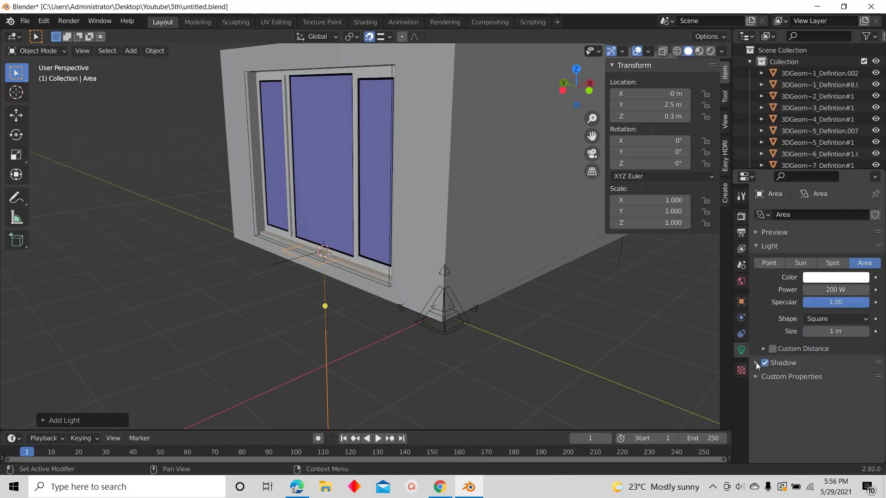
{"action": "left_click", "coordinate": [755, 363]}
{"action": "scroll", "coordinate": [755, 373], "scroll_direction": "down", "scroll_amount": 1}
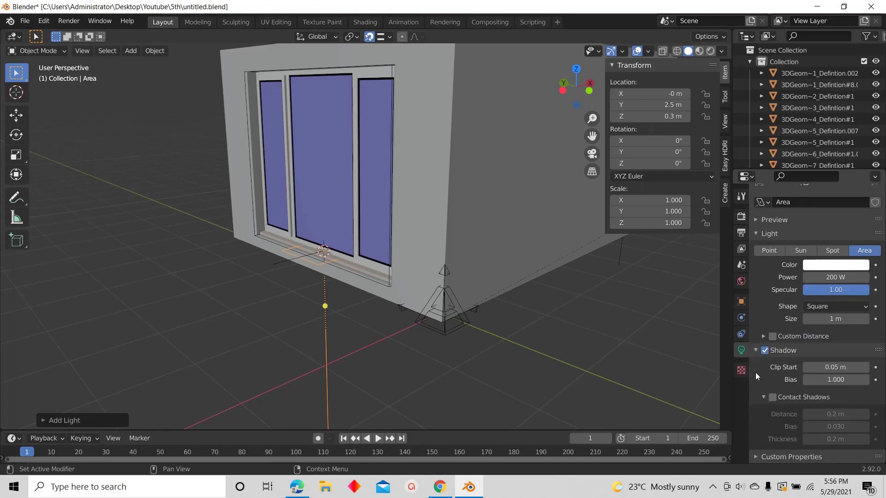
{"action": "left_click", "coordinate": [772, 397]}
{"action": "left_click", "coordinate": [833, 439]}
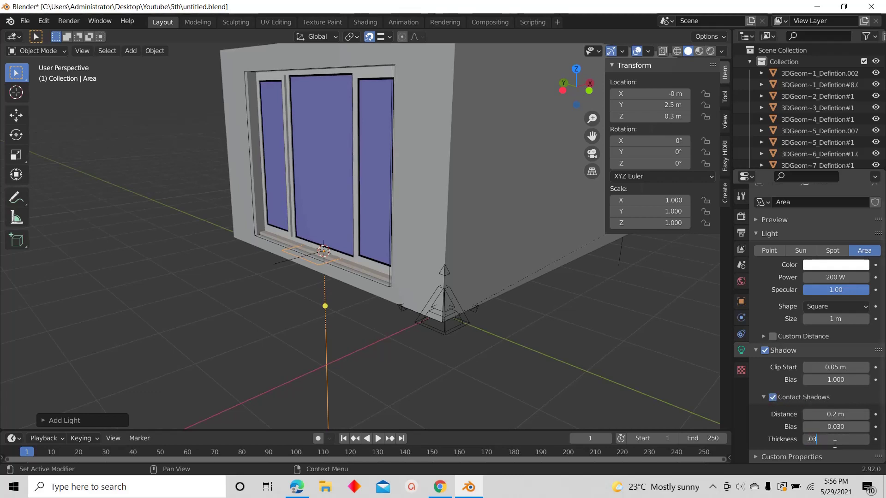
{"action": "type", "text": ".03"}
{"action": "key", "text": "Return"}
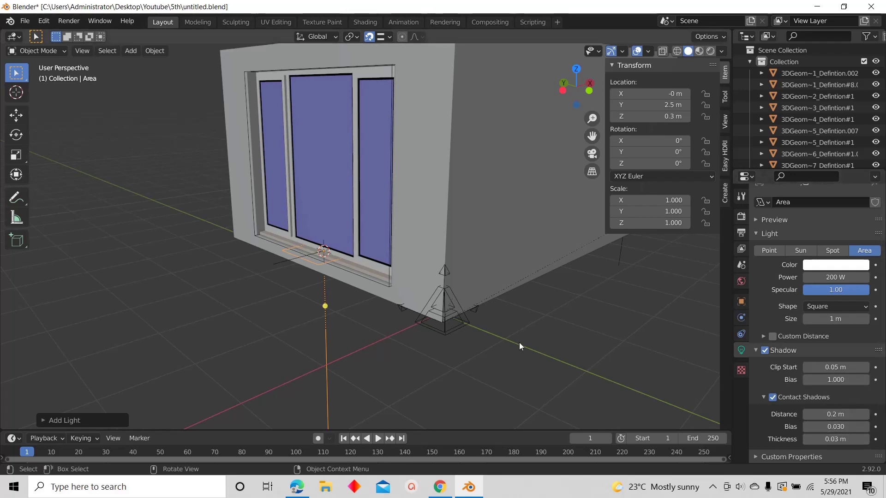
Rotate the area light by -90° in the front view so it points into the room
{"action": "scroll", "coordinate": [412, 367], "scroll_direction": "down", "scroll_amount": 3}
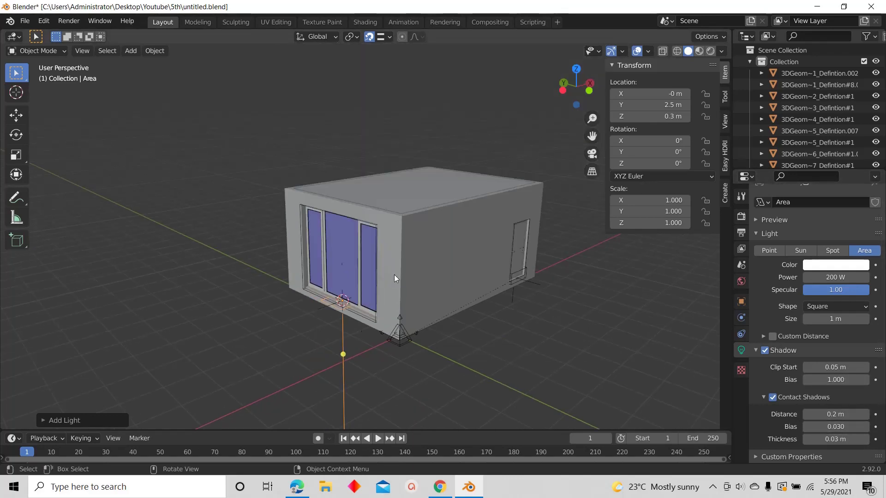
{"action": "left_click", "coordinate": [589, 90]}
{"action": "scroll", "coordinate": [360, 313], "scroll_direction": "up", "scroll_amount": 1}
{"action": "key", "text": "r"}
{"action": "key", "text": "9"}
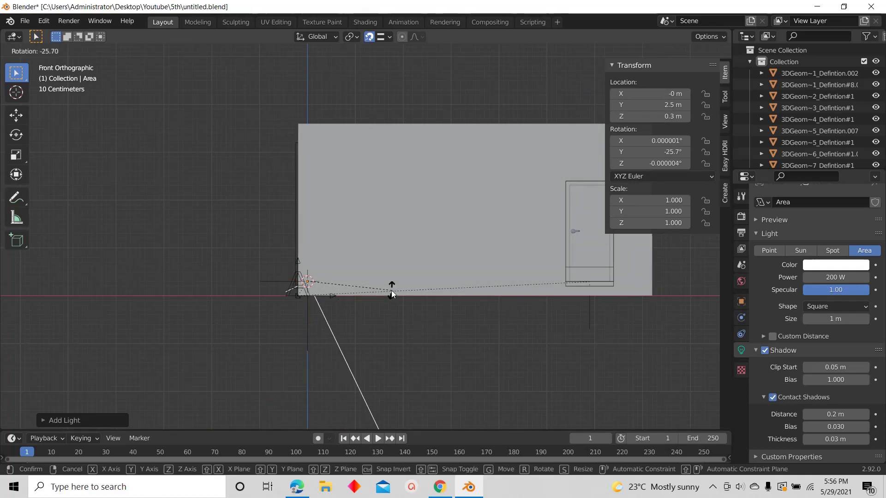
{"action": "key", "text": "0"}
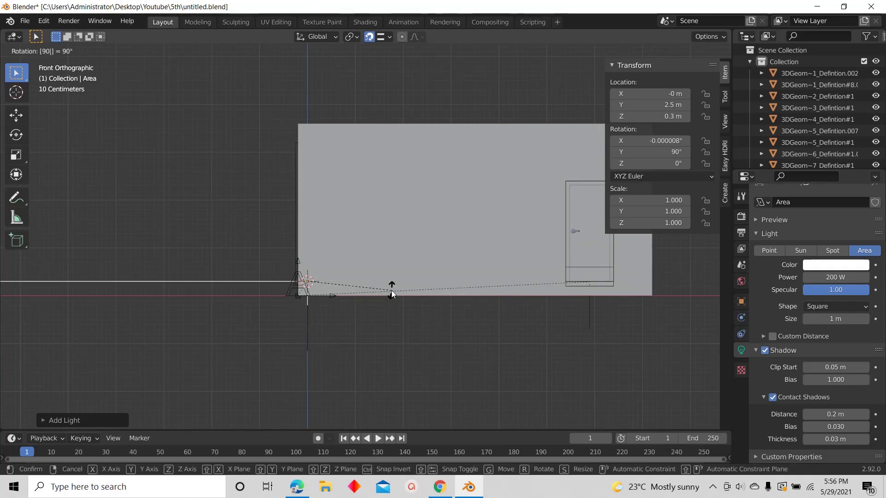
{"action": "key", "text": "minus"}
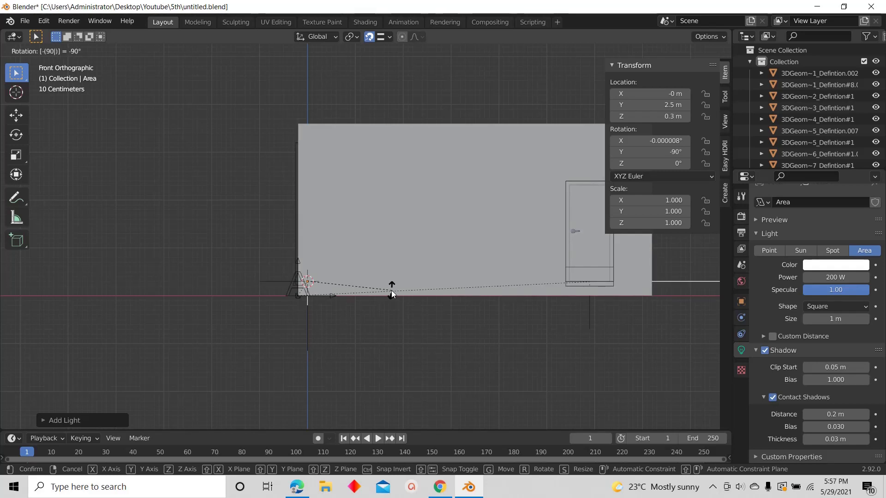
{"action": "key", "text": "Return"}
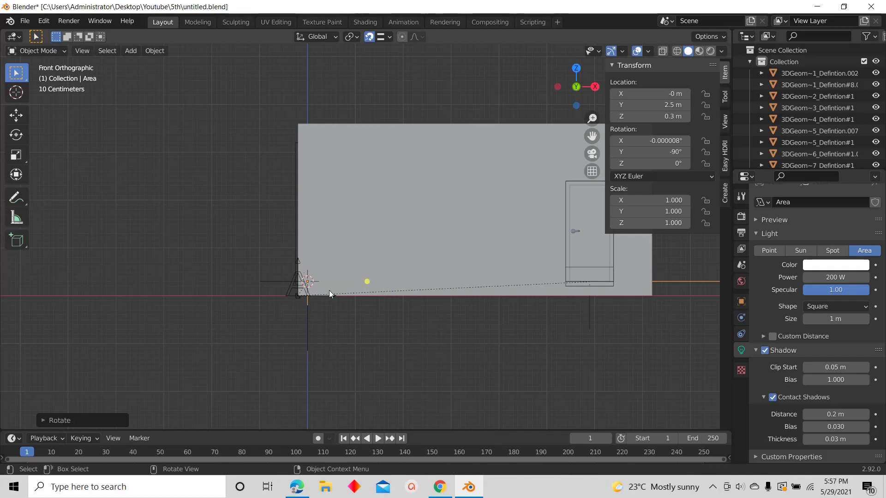
Turn off snapping and move the area light up to the window wall, at about X -0.22 m and Z 1.89 m
{"action": "scroll", "coordinate": [328, 295], "scroll_direction": "down", "scroll_amount": 1}
{"action": "scroll", "coordinate": [309, 256], "scroll_direction": "up", "scroll_amount": 3}
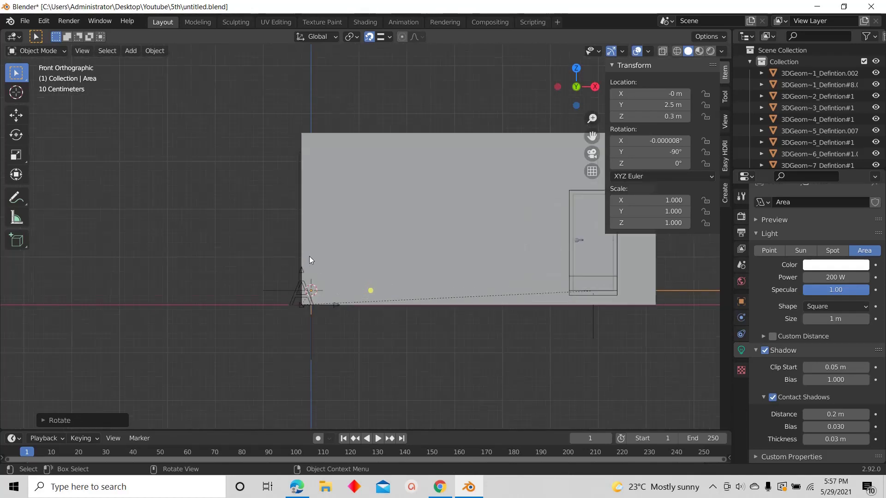
{"action": "scroll", "coordinate": [328, 322], "scroll_direction": "down", "scroll_amount": 2}
{"action": "key", "text": "g"}
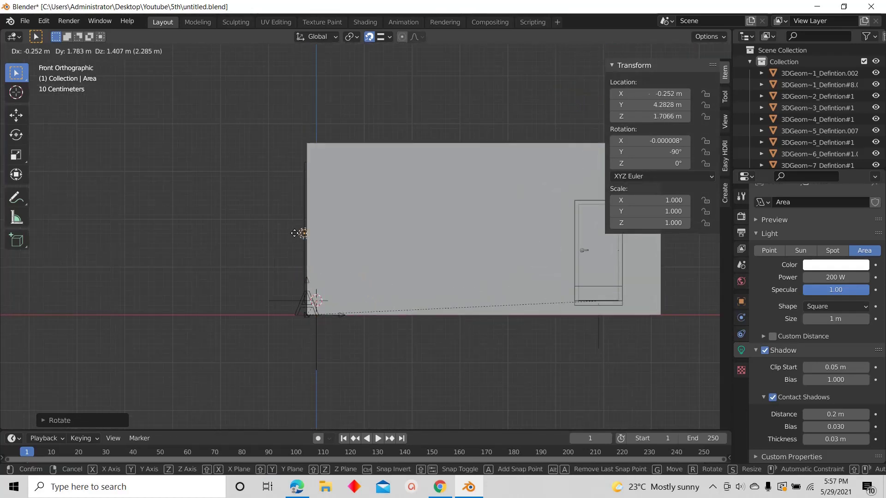
{"action": "right_click", "coordinate": [296, 231]}
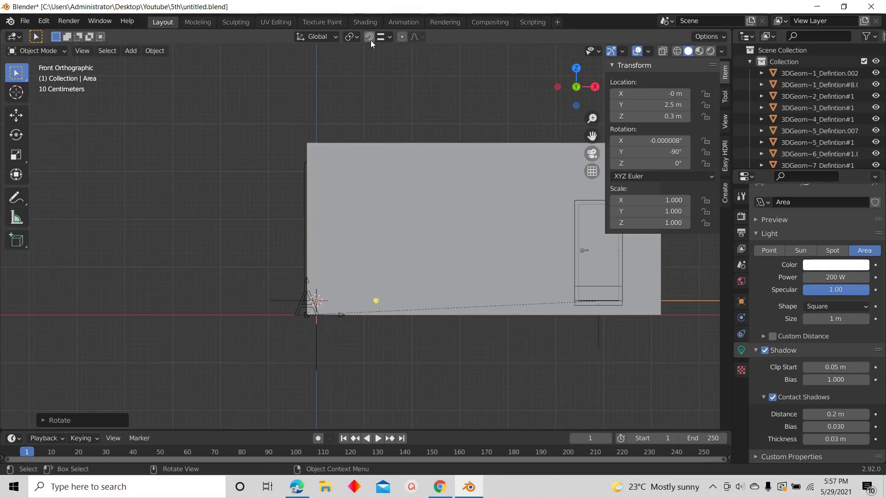
{"action": "key", "text": "g"}
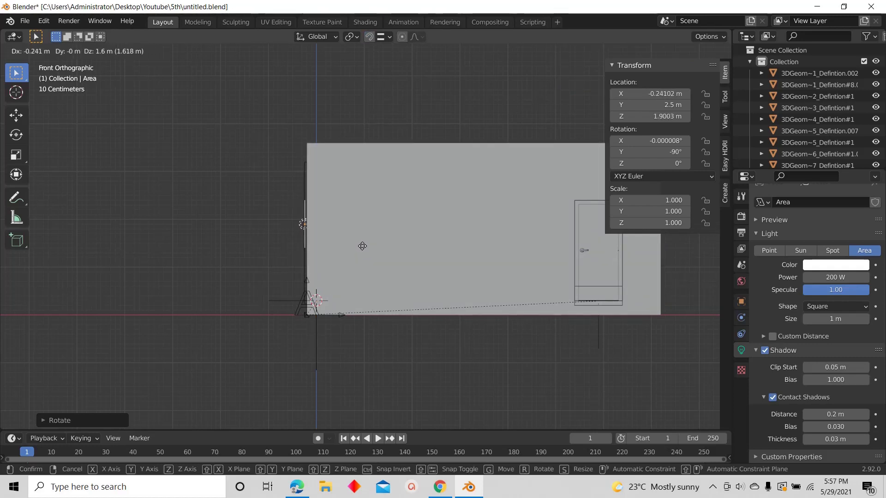
{"action": "left_click", "coordinate": [364, 247]}
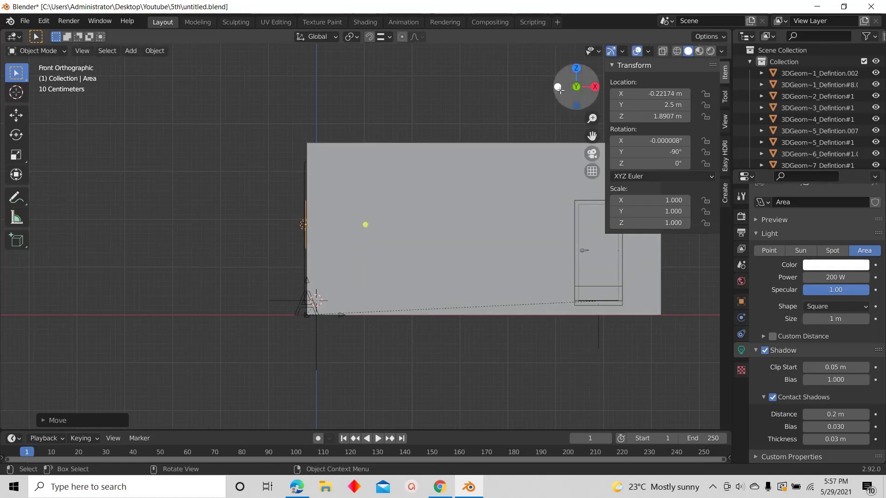
Lower the area light along Z in the left view to the window's mid-height, at about 1.71 m
{"action": "left_click", "coordinate": [557, 87]}
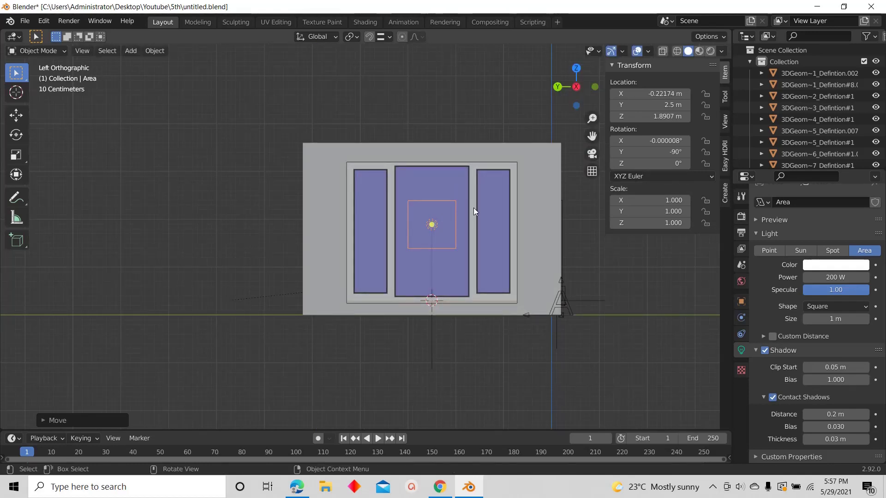
{"action": "key", "text": "g"}
{"action": "key", "text": "z"}
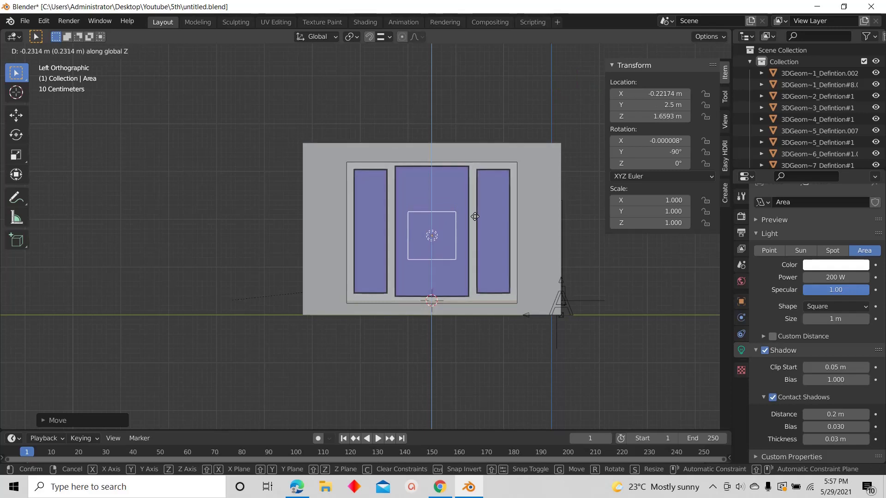
{"action": "left_click", "coordinate": [474, 217]}
Scale the area light along global Y by about 3.53 and global Z by about 2.94 to cover the window frame
{"action": "key", "text": "s"}
{"action": "key", "text": "y"}
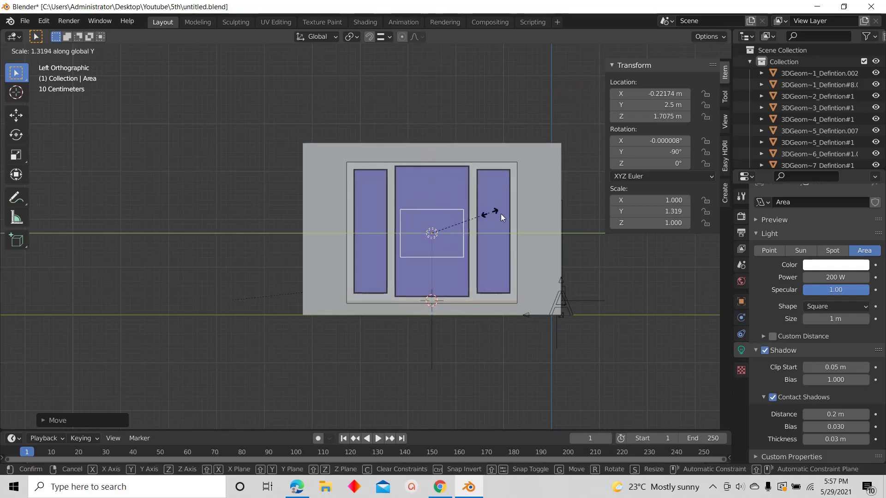
{"action": "left_click", "coordinate": [554, 222]}
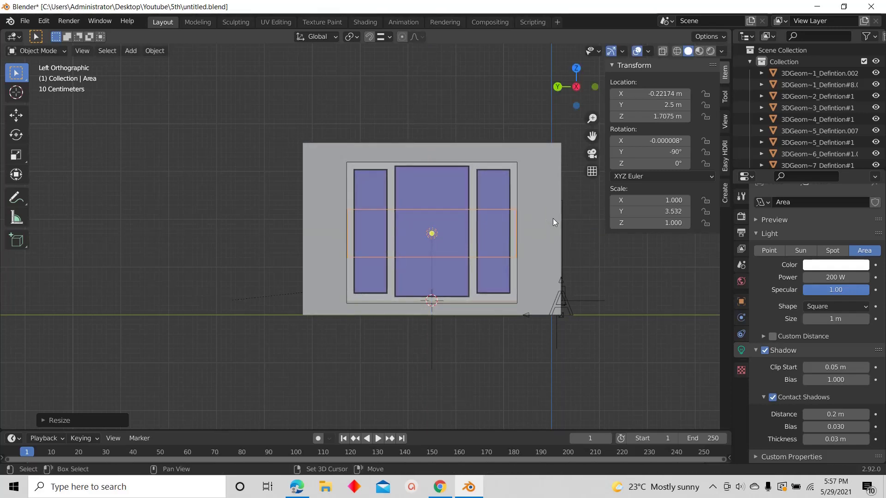
{"action": "key", "text": "s"}
{"action": "key", "text": "z"}
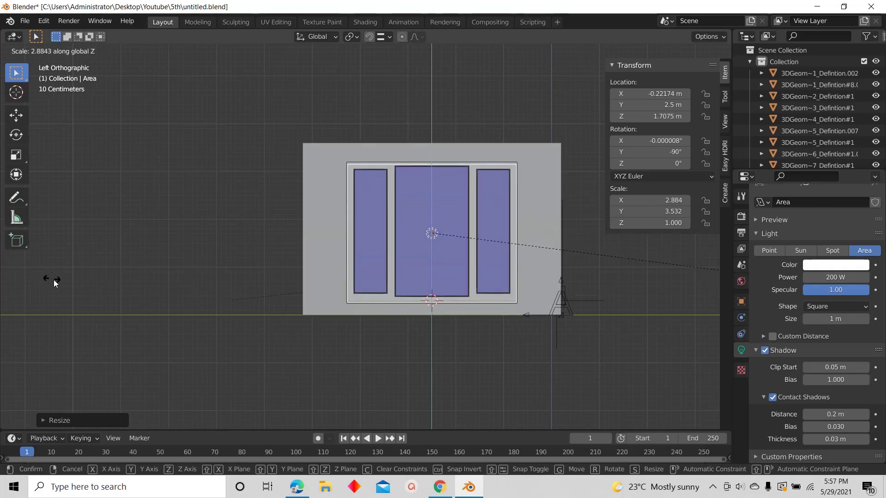
{"action": "left_click", "coordinate": [48, 283]}
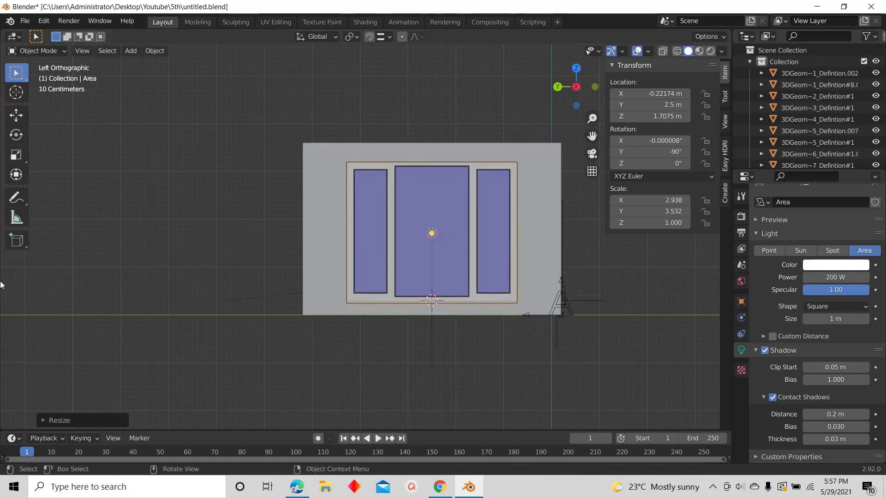
Hide the ceiling slab to expose the bedroom interior
{"action": "middle_click_drag", "start_coordinate": [376, 205], "coordinate": [293, 239]}
{"action": "left_click", "coordinate": [370, 167]}
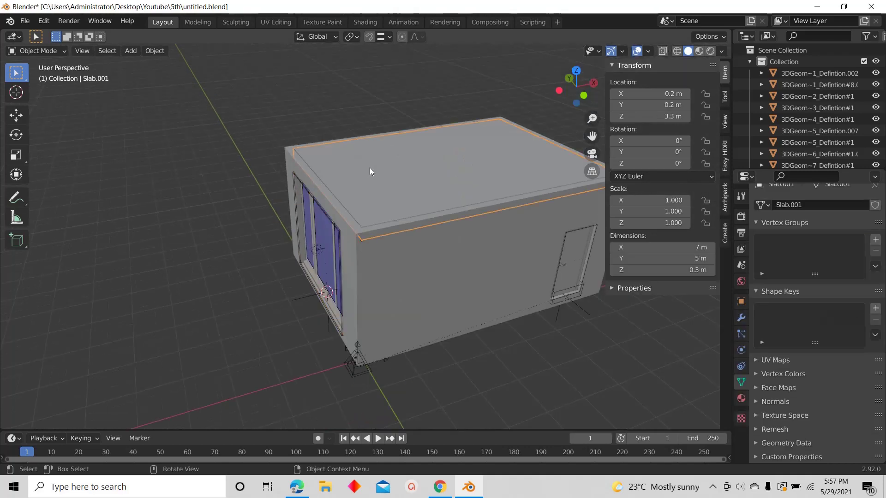
{"action": "key", "text": "h"}
{"action": "middle_click_drag", "start_coordinate": [370, 167], "coordinate": [235, 218]}
{"action": "scroll", "coordinate": [356, 209], "scroll_direction": "up", "scroll_amount": 4}
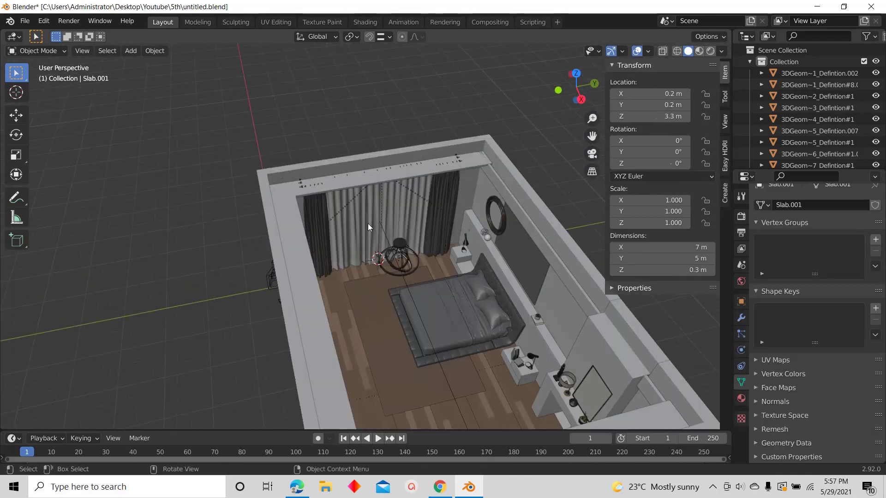
Hide the light sheer curtain in front of the window
{"action": "left_click", "coordinate": [368, 224]}
{"action": "scroll", "coordinate": [338, 237], "scroll_direction": "down", "scroll_amount": 3}
{"action": "mouse_move", "coordinate": [338, 236]}
{"action": "middle_mouse_down"}
{"action": "mouse_move", "coordinate": [442, 243]}
{"action": "mouse_move", "coordinate": [338, 244]}
{"action": "middle_mouse_up"}
{"action": "scroll", "coordinate": [323, 249], "scroll_direction": "up", "scroll_amount": 5}
{"action": "scroll", "coordinate": [323, 249], "scroll_direction": "down", "scroll_amount": 3}
{"action": "scroll", "coordinate": [337, 243], "scroll_direction": "up", "scroll_amount": 2}
Select the window and switch the viewport to rendered shading to preview the room's lighting
{"action": "left_click", "coordinate": [314, 224]}
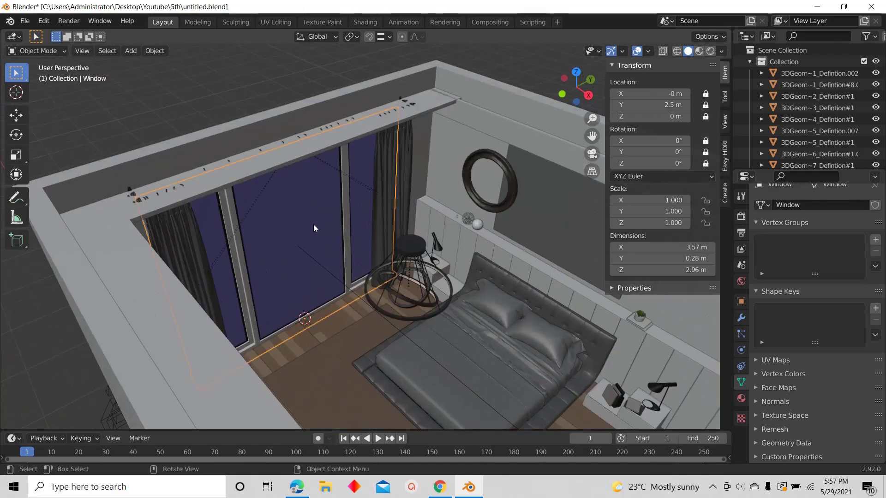
{"action": "left_click", "coordinate": [710, 51]}
{"action": "scroll", "coordinate": [297, 242], "scroll_direction": "down", "scroll_amount": 5}
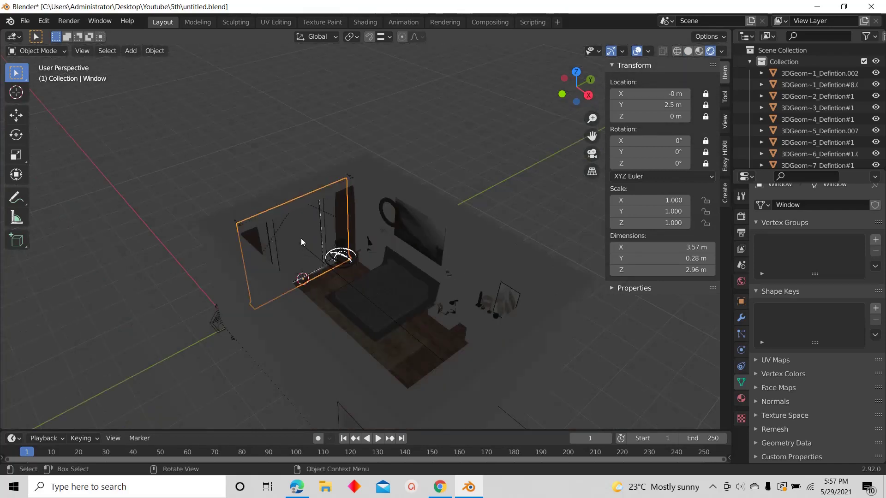
{"action": "mouse_move", "coordinate": [301, 238]}
{"action": "middle_mouse_down"}
{"action": "mouse_move", "coordinate": [442, 220]}
{"action": "mouse_move", "coordinate": [381, 264]}
{"action": "mouse_move", "coordinate": [401, 256]}
{"action": "mouse_move", "coordinate": [326, 255]}
{"action": "mouse_move", "coordinate": [231, 281]}
{"action": "mouse_move", "coordinate": [330, 293]}
{"action": "middle_mouse_up"}
{"action": "scroll", "coordinate": [330, 282], "scroll_direction": "up", "scroll_amount": 3}
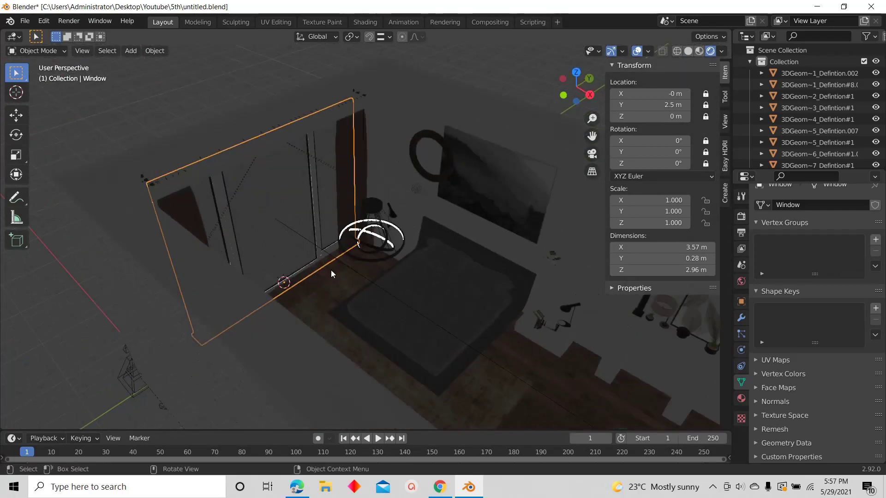
{"action": "scroll", "coordinate": [301, 189], "scroll_direction": "up", "scroll_amount": 1}
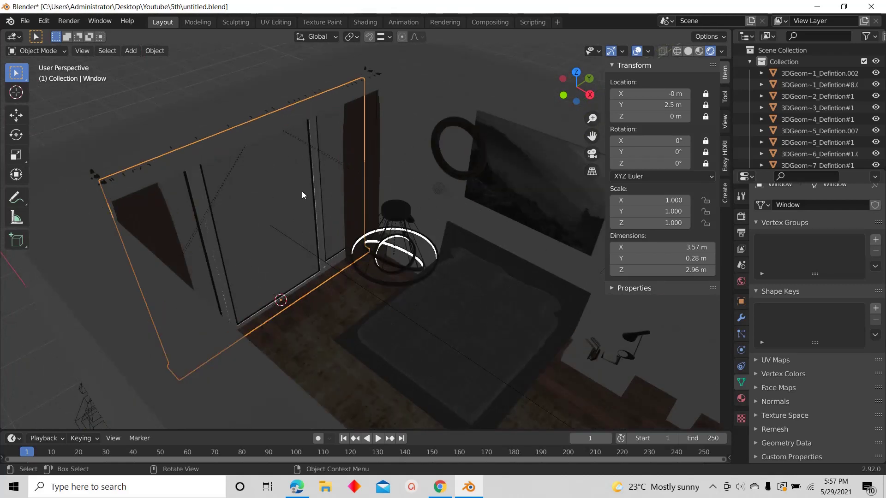
Set the shadow mode of the window's Glass material to None
{"action": "left_click", "coordinate": [741, 398]}
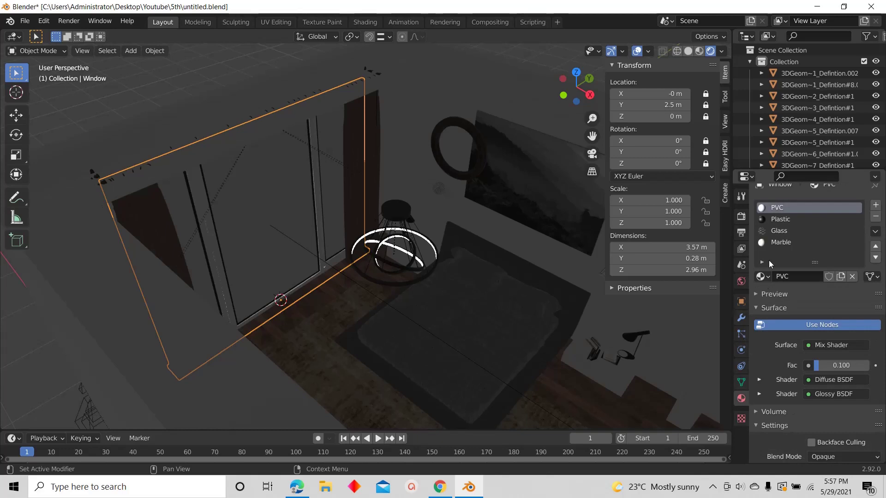
{"action": "left_click", "coordinate": [778, 231]}
{"action": "scroll", "coordinate": [808, 390], "scroll_direction": "down", "scroll_amount": 5}
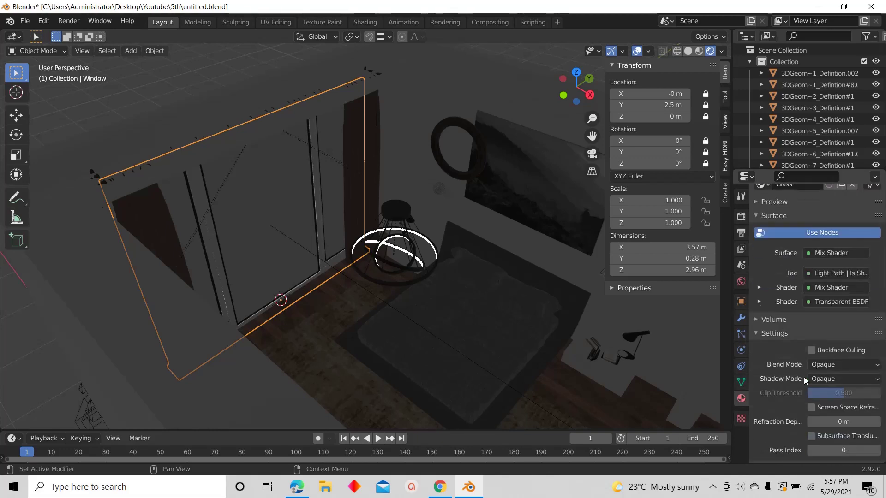
{"action": "scroll", "coordinate": [778, 392], "scroll_direction": "down", "scroll_amount": 2}
{"action": "left_click", "coordinate": [821, 352]}
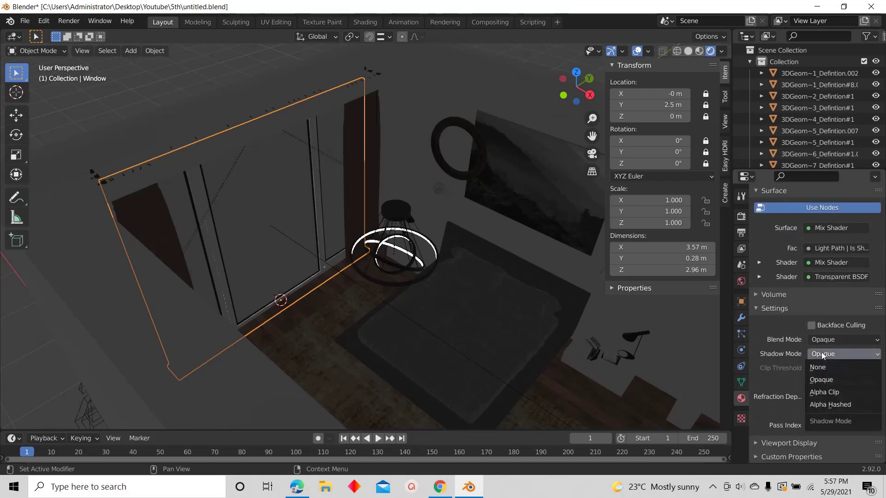
{"action": "left_click", "coordinate": [818, 369]}
{"action": "scroll", "coordinate": [311, 263], "scroll_direction": "down", "scroll_amount": 4}
{"action": "scroll", "coordinate": [331, 262], "scroll_direction": "up", "scroll_amount": 4}
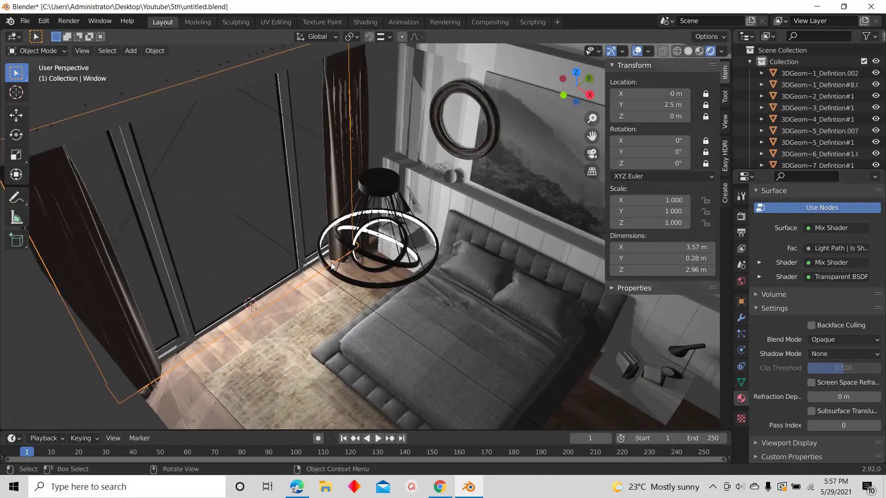
{"action": "scroll", "coordinate": [351, 315], "scroll_direction": "down", "scroll_amount": 2}
{"action": "middle_click_drag", "start_coordinate": [351, 316], "coordinate": [329, 299]}
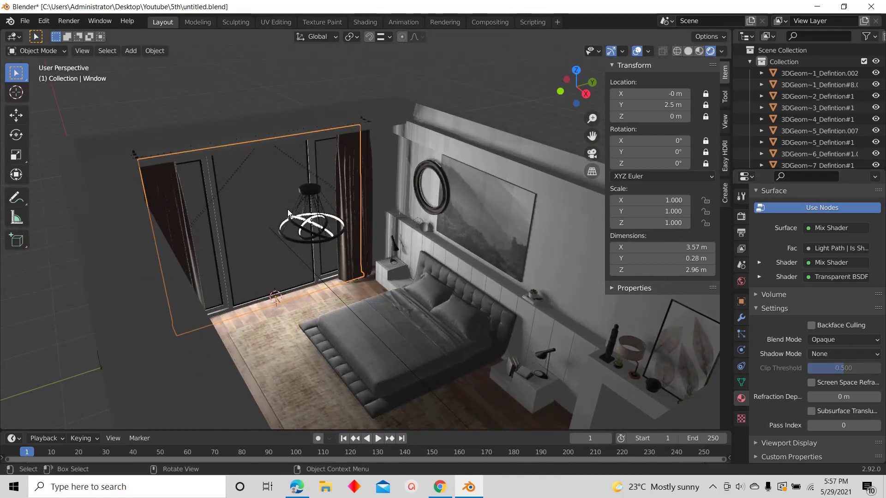
{"action": "middle_click_drag", "start_coordinate": [288, 213], "coordinate": [217, 237]}
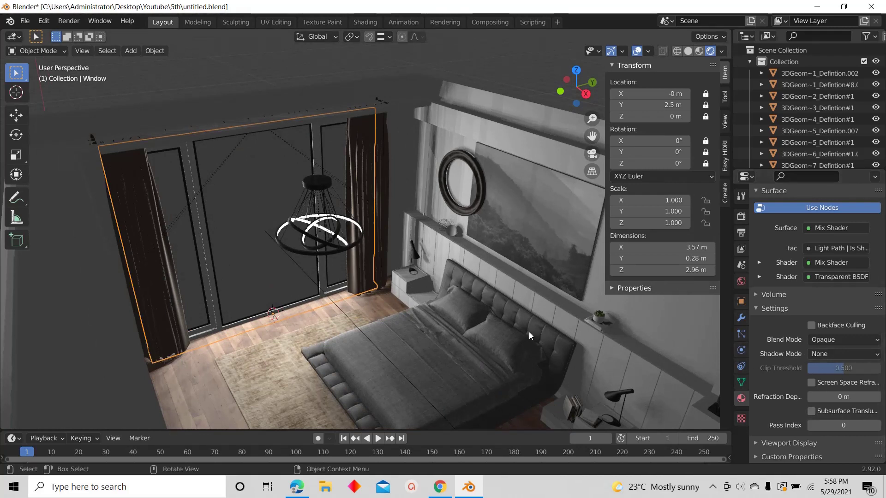
Try the Alpha Hashed shadow mode on the window's Glass material and switch it back to None
{"action": "left_click", "coordinate": [821, 354]}
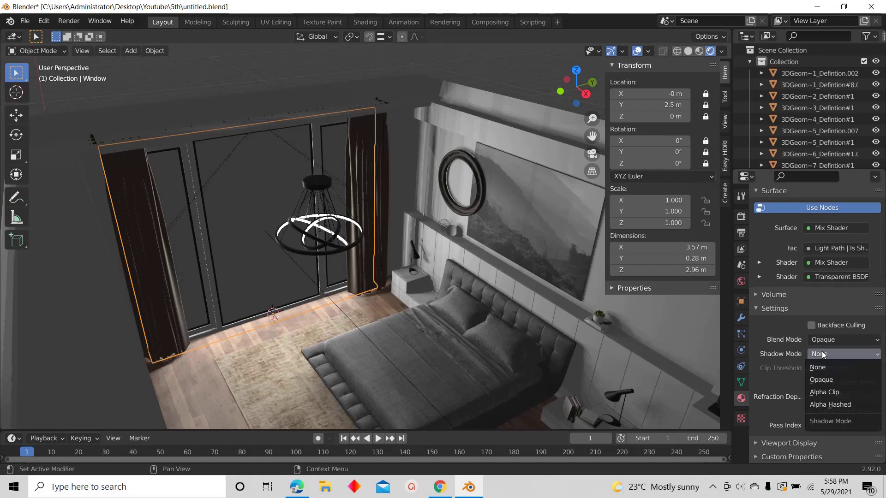
{"action": "left_click", "coordinate": [823, 404]}
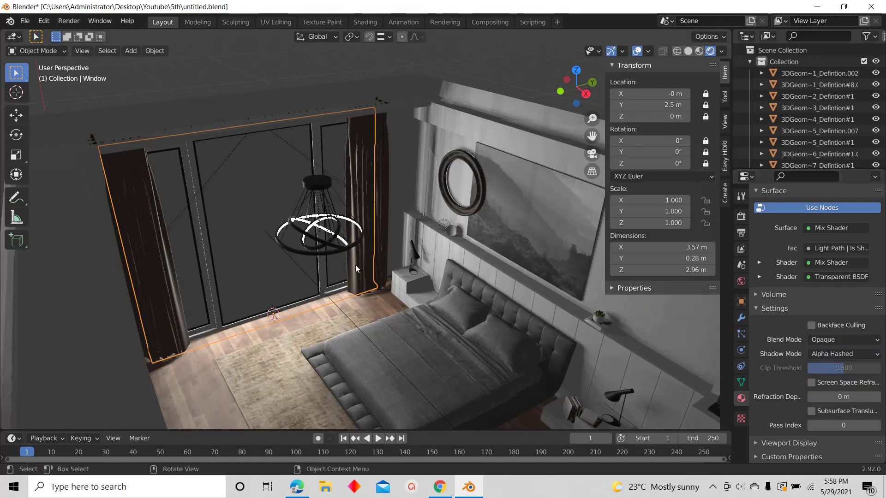
{"action": "scroll", "coordinate": [290, 291], "scroll_direction": "up", "scroll_amount": 3}
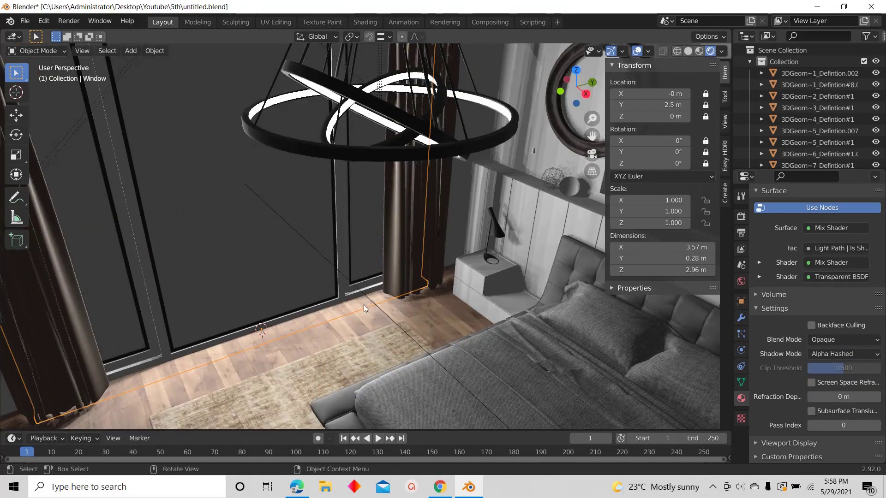
{"action": "scroll", "coordinate": [360, 306], "scroll_direction": "down", "scroll_amount": 2}
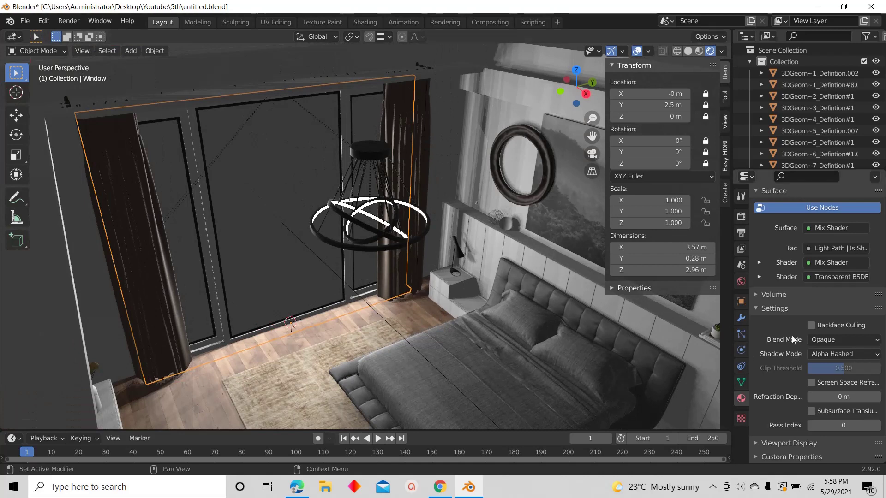
{"action": "left_click", "coordinate": [837, 353]}
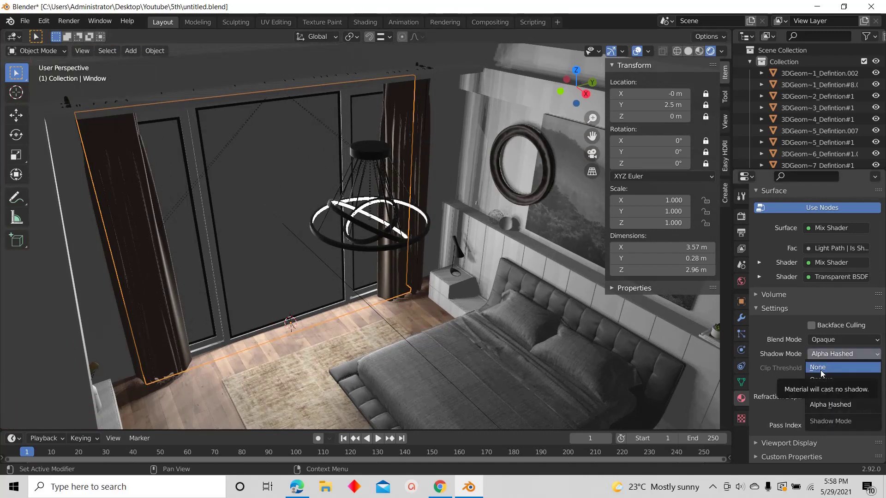
{"action": "left_click", "coordinate": [824, 367]}
Examine how the window light falls on the floor, rug and bed from above and from inside the room
{"action": "middle_click_drag", "start_coordinate": [295, 258], "coordinate": [353, 306]}
{"action": "scroll", "coordinate": [347, 276], "scroll_direction": "down", "scroll_amount": 3}
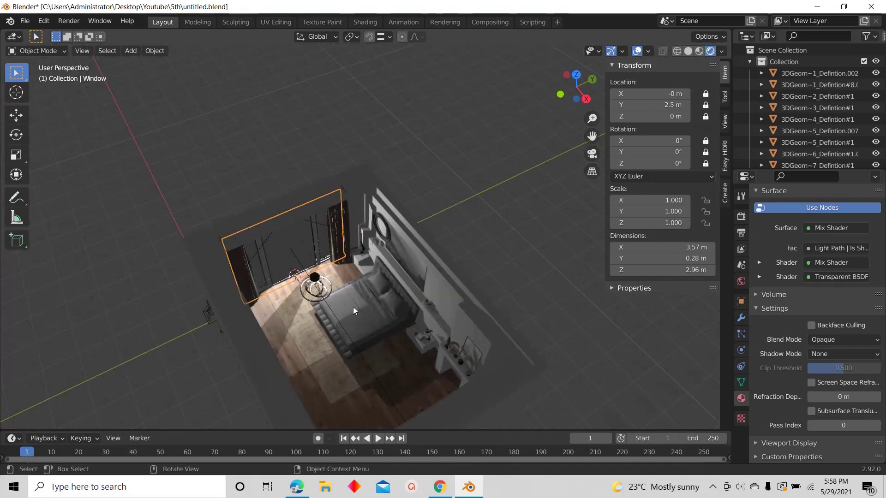
{"action": "scroll", "coordinate": [328, 212], "scroll_direction": "down", "scroll_amount": 3}
{"action": "middle_click_drag", "start_coordinate": [327, 212], "coordinate": [331, 227]}
{"action": "left_click", "coordinate": [574, 80]}
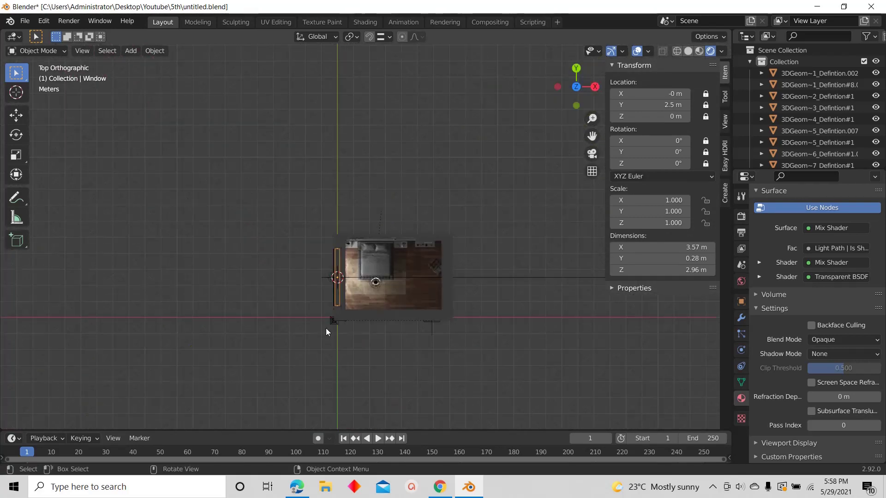
{"action": "scroll", "coordinate": [396, 202], "scroll_direction": "up", "scroll_amount": 7}
{"action": "scroll", "coordinate": [353, 210], "scroll_direction": "down", "scroll_amount": 2}
{"action": "scroll", "coordinate": [352, 210], "scroll_direction": "up", "scroll_amount": 2}
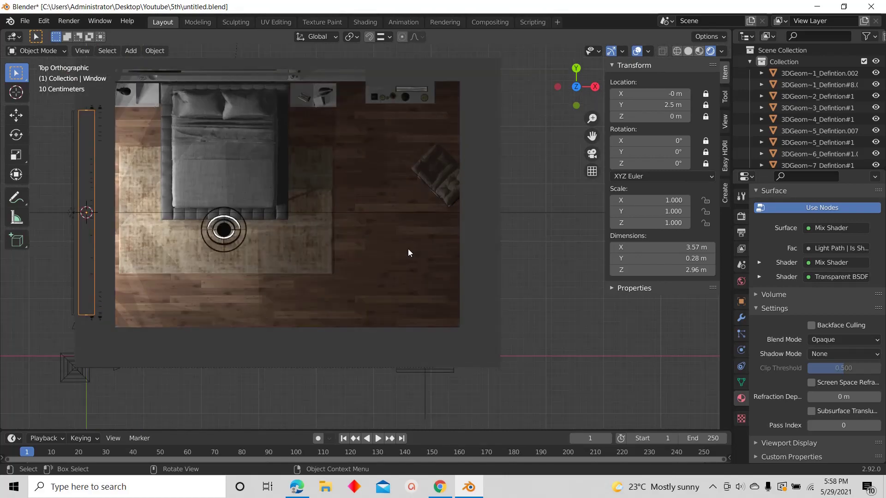
{"action": "middle_click_drag", "start_coordinate": [408, 248], "coordinate": [324, 280]}
{"action": "scroll", "coordinate": [324, 280], "scroll_direction": "up", "scroll_amount": 7}
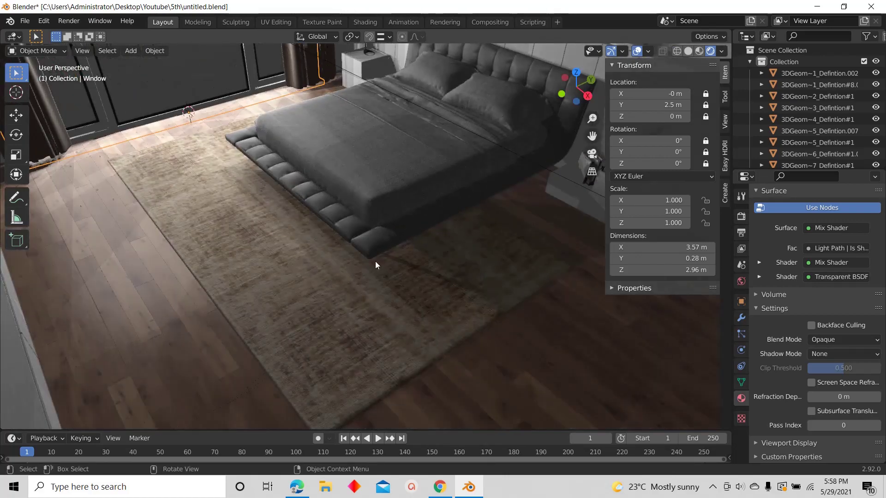
{"action": "key", "text": "shift+grave"}
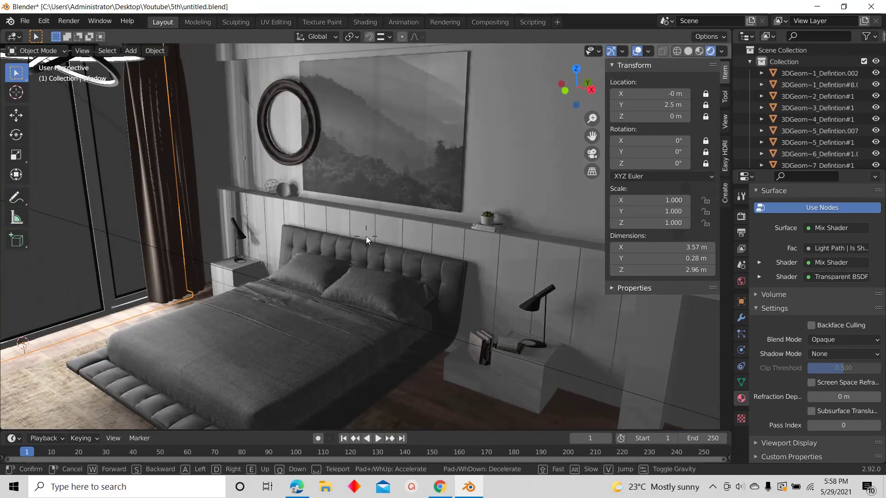
{"action": "left_click", "coordinate": [367, 236]}
Place the 3D cursor on the open floor below the armchair in top view and add a camera there, at about X 5.53 m, Y 1.19 m
{"action": "left_click", "coordinate": [574, 73]}
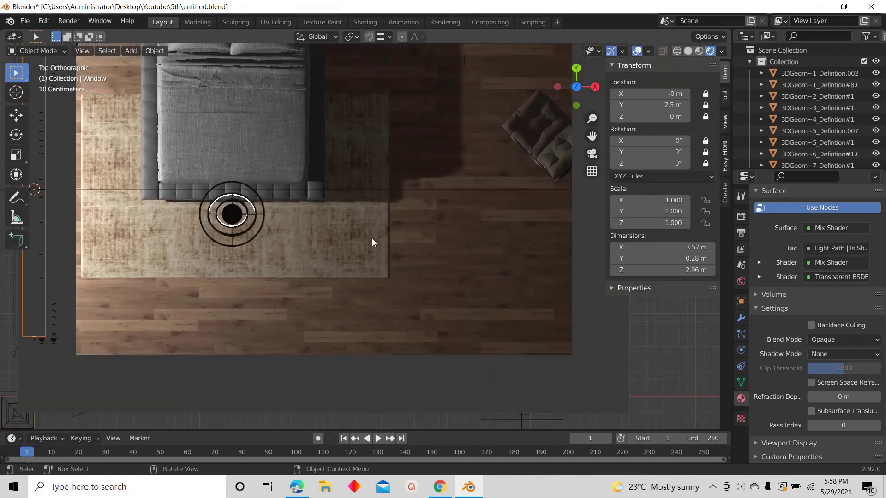
{"action": "right_click", "coordinate": [407, 238], "text": "shift"}
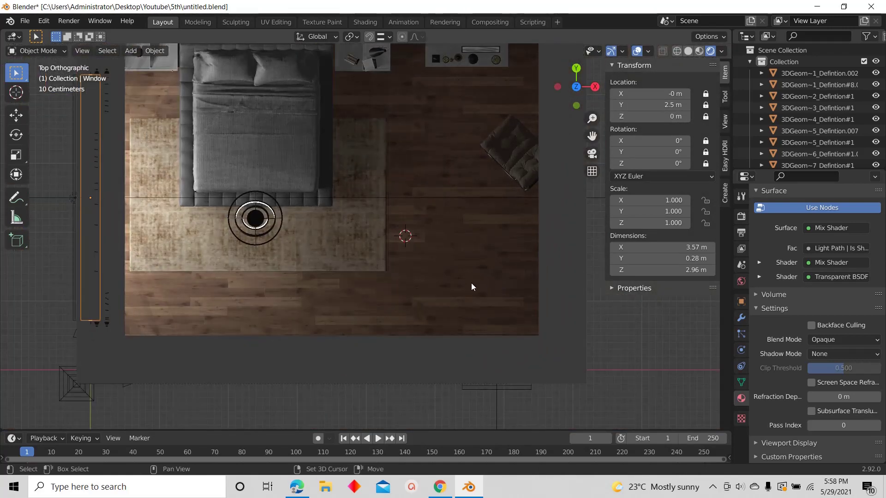
{"action": "right_click", "coordinate": [472, 288], "text": "shift"}
{"action": "scroll", "coordinate": [484, 288], "scroll_direction": "up", "scroll_amount": 2}
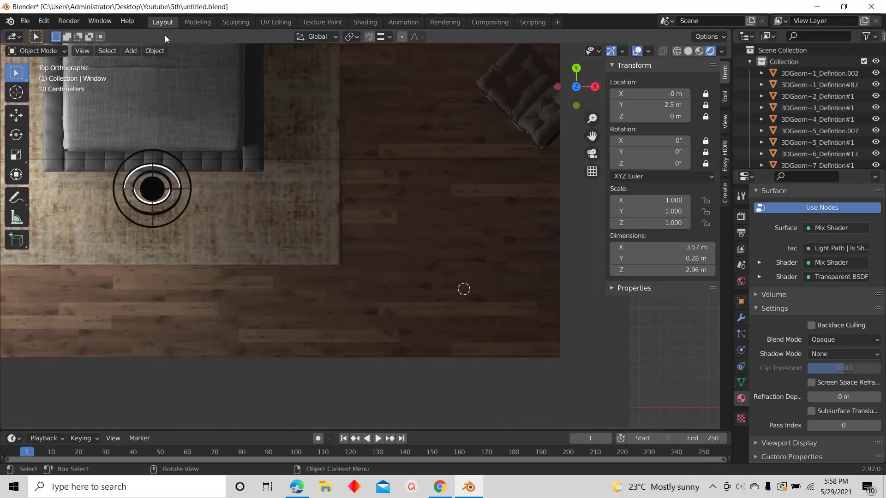
{"action": "left_click", "coordinate": [131, 52]}
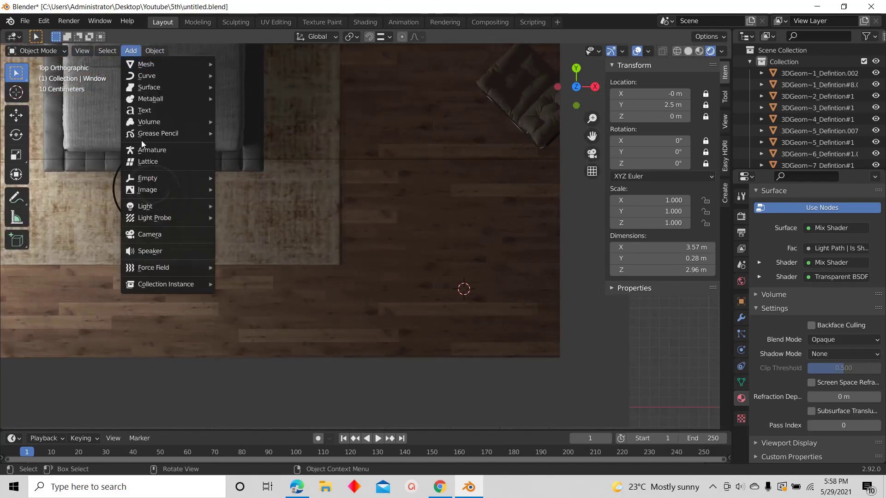
{"action": "left_click", "coordinate": [157, 235]}
Raise the camera along Z to about 1.84 m
{"action": "middle_click_drag", "start_coordinate": [387, 284], "coordinate": [412, 142]}
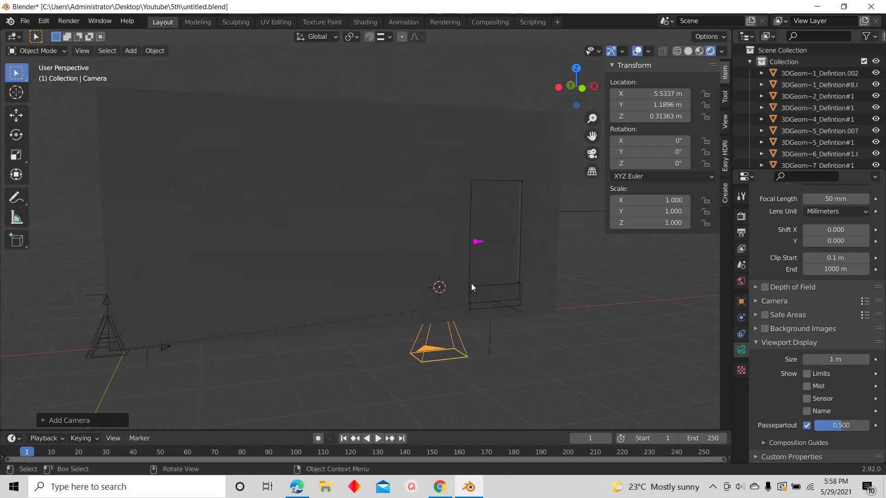
{"action": "key", "text": "g"}
{"action": "key", "text": "z"}
{"action": "left_click", "coordinate": [458, 284]}
{"action": "scroll", "coordinate": [458, 285], "scroll_direction": "down", "scroll_amount": 2}
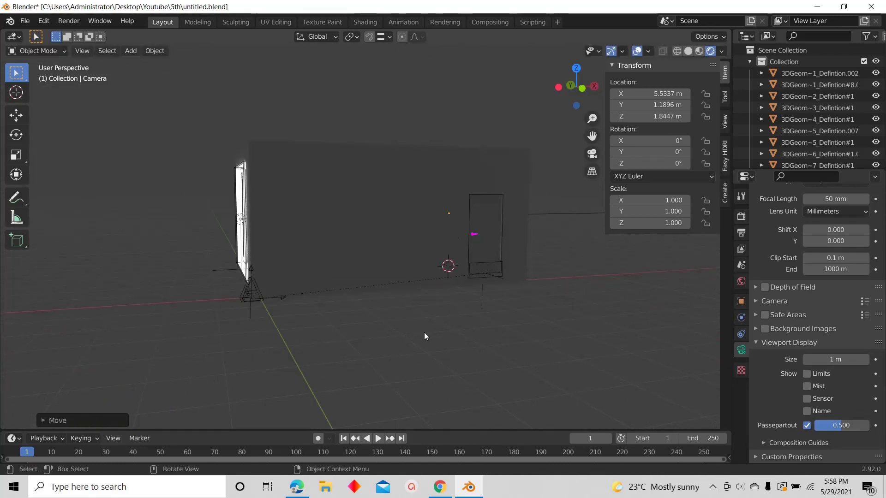
{"action": "middle_click_drag", "start_coordinate": [437, 242], "coordinate": [448, 292]}
{"action": "scroll", "coordinate": [442, 222], "scroll_direction": "up", "scroll_amount": 5}
{"action": "scroll", "coordinate": [398, 309], "scroll_direction": "down", "scroll_amount": 2}
{"action": "middle_click_drag", "start_coordinate": [397, 308], "coordinate": [381, 334]}
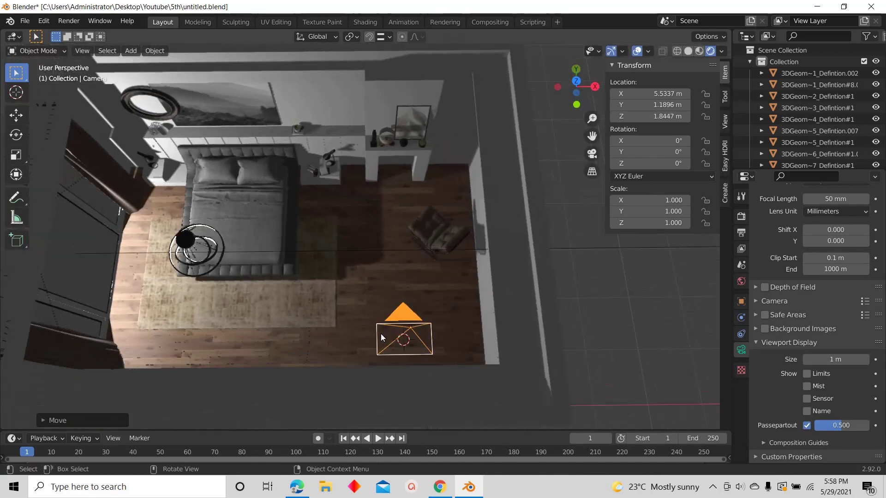
Set the new camera as the scene's active camera and look through it
{"action": "key", "text": "KP_0"}
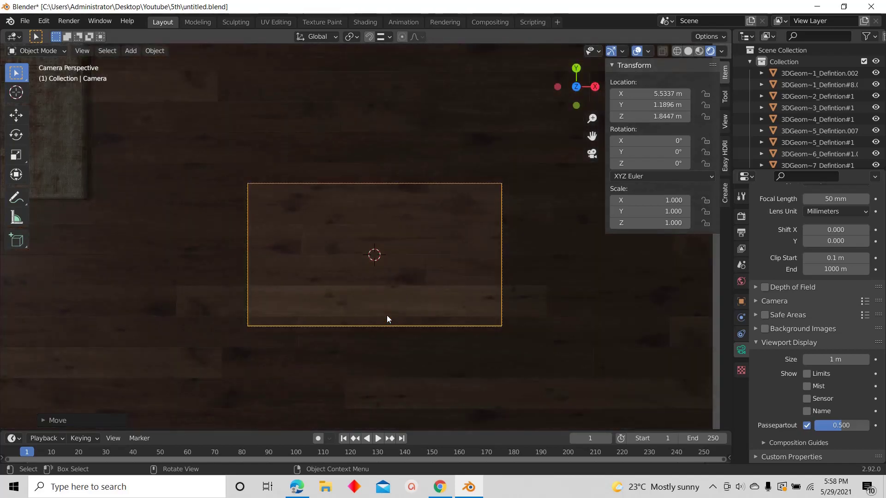
{"action": "left_click", "coordinate": [86, 53]}
{"action": "mouse_move", "coordinate": [128, 166]}
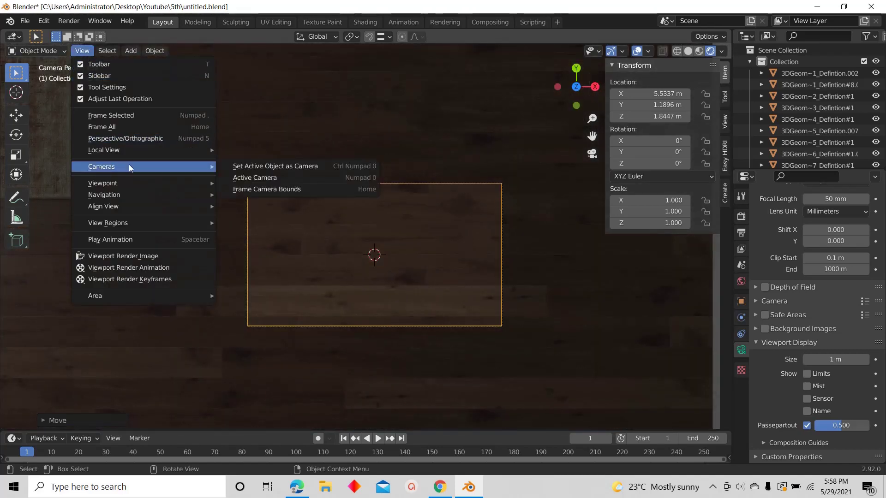
{"action": "left_click", "coordinate": [287, 178]}
{"action": "left_click", "coordinate": [77, 51]}
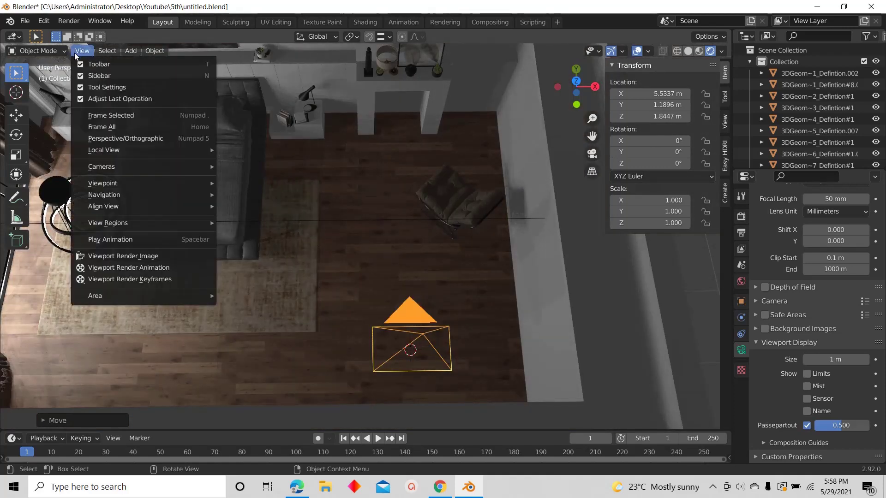
{"action": "mouse_move", "coordinate": [164, 166]}
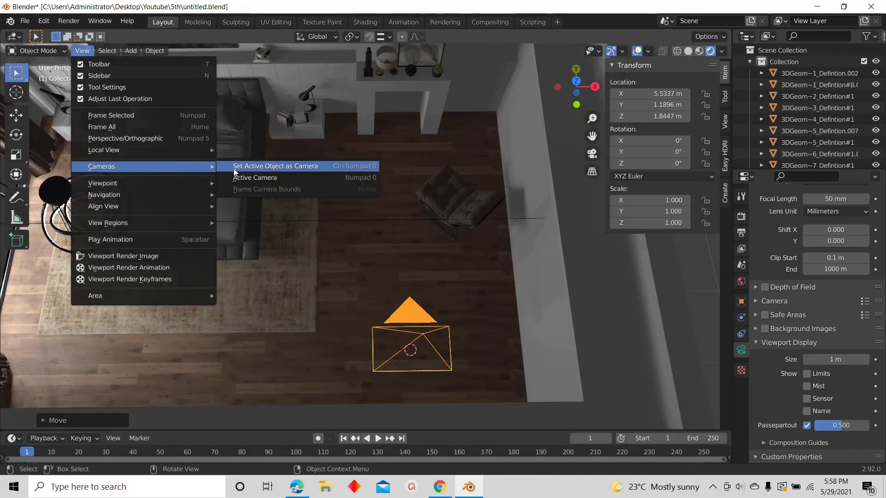
{"action": "left_click", "coordinate": [235, 167]}
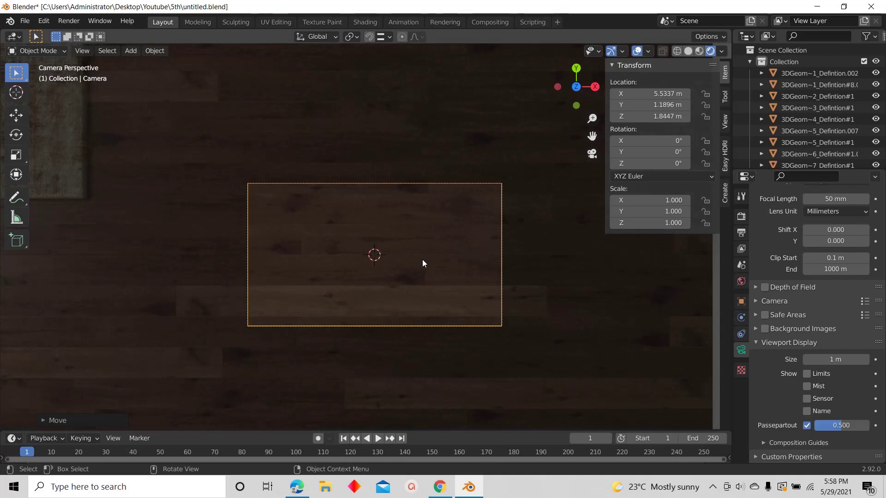
{"action": "middle_click_drag", "start_coordinate": [425, 255], "coordinate": [330, 211]}
{"action": "middle_click_drag", "start_coordinate": [387, 227], "coordinate": [406, 292]}
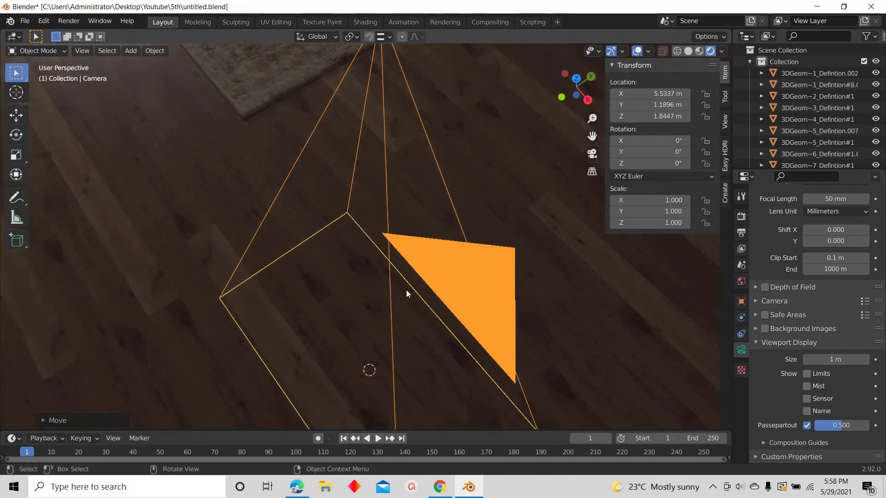
{"action": "key", "text": "KP_0"}
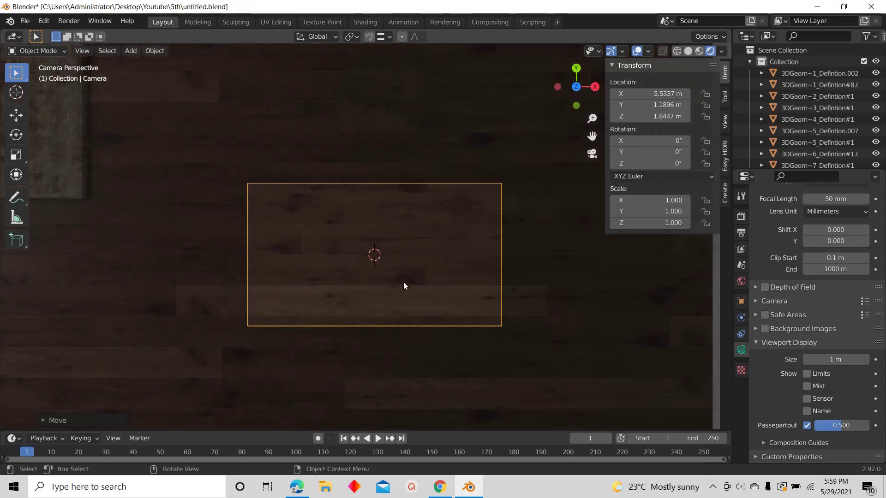
Walk the camera to about X 6.08 m, Y -0.11 m, Z 1.47 m, aimed at the bed at about 83.7° X and 42.6° Z rotation
{"action": "left_click", "coordinate": [82, 51]}
{"action": "mouse_move", "coordinate": [155, 195]}
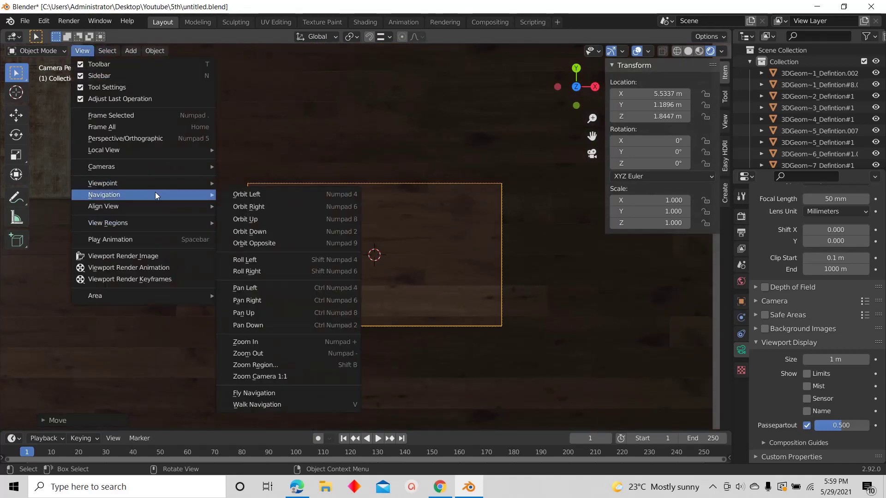
{"action": "left_click", "coordinate": [267, 404]}
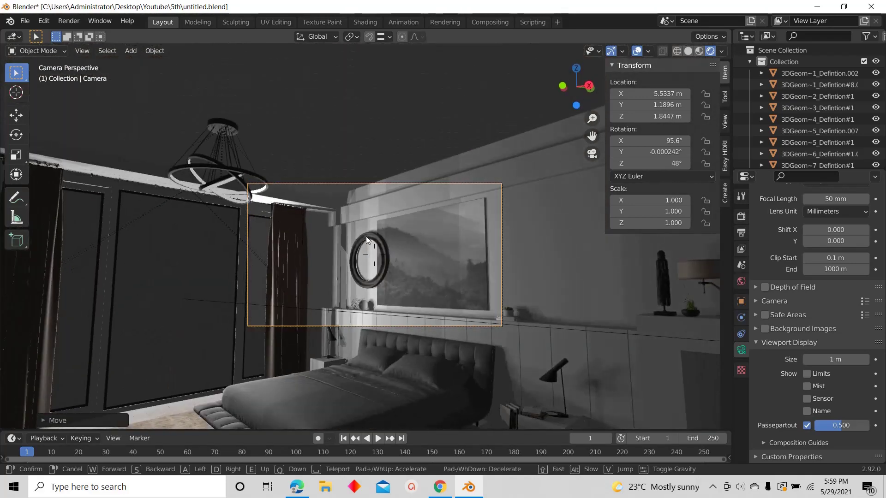
{"action": "key", "text": "s"}
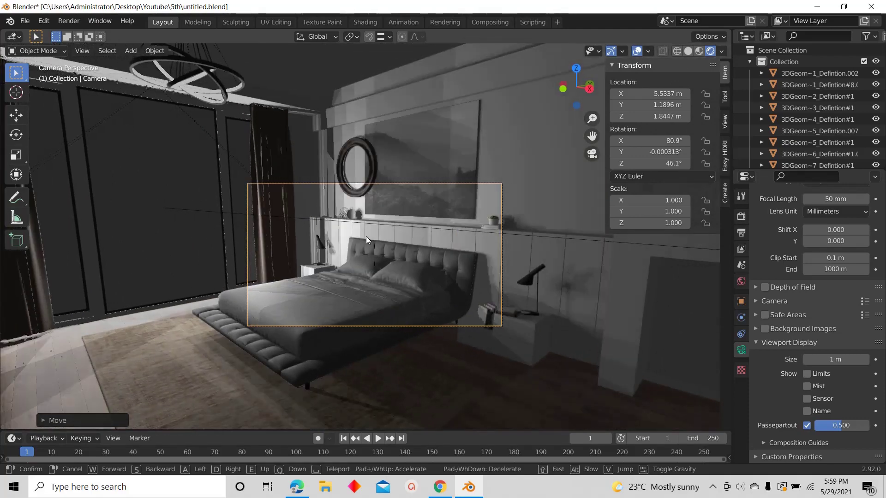
{"action": "key", "text": "w"}
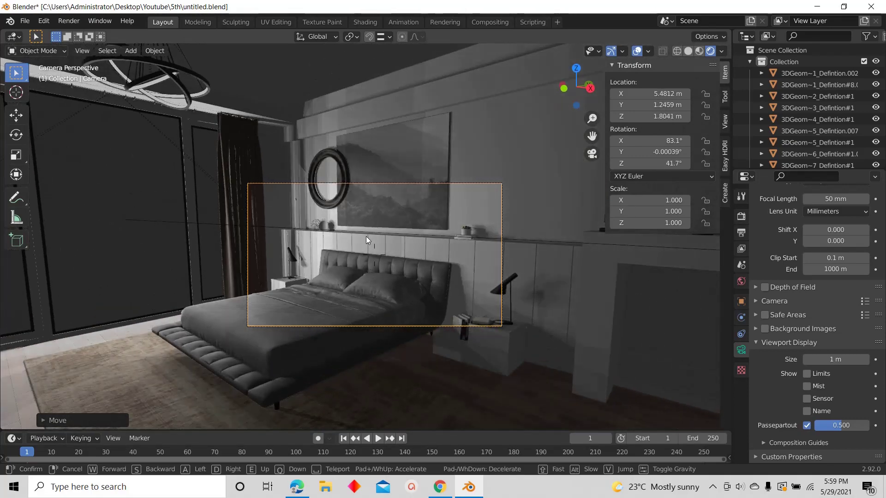
{"action": "key", "text": "s"}
{"action": "key", "text": "d"}
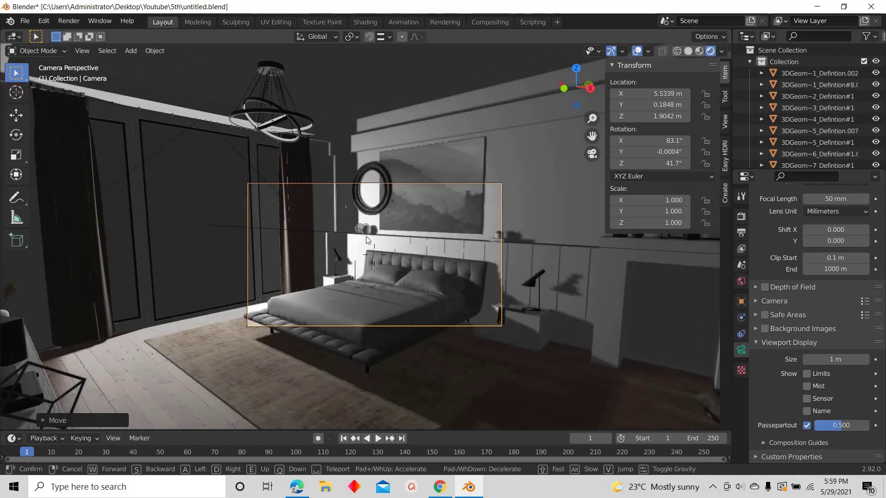
{"action": "key", "text": "e"}
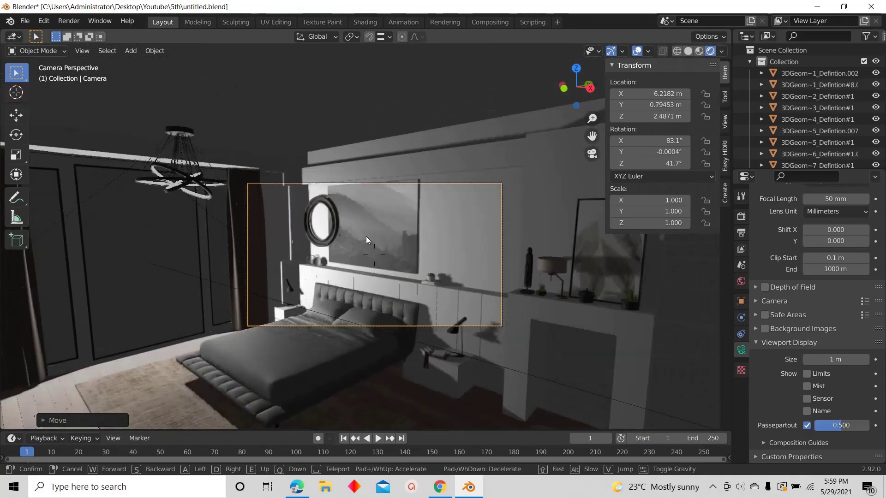
{"action": "key", "text": "q"}
{"action": "key", "text": "a"}
{"action": "key", "text": "s"}
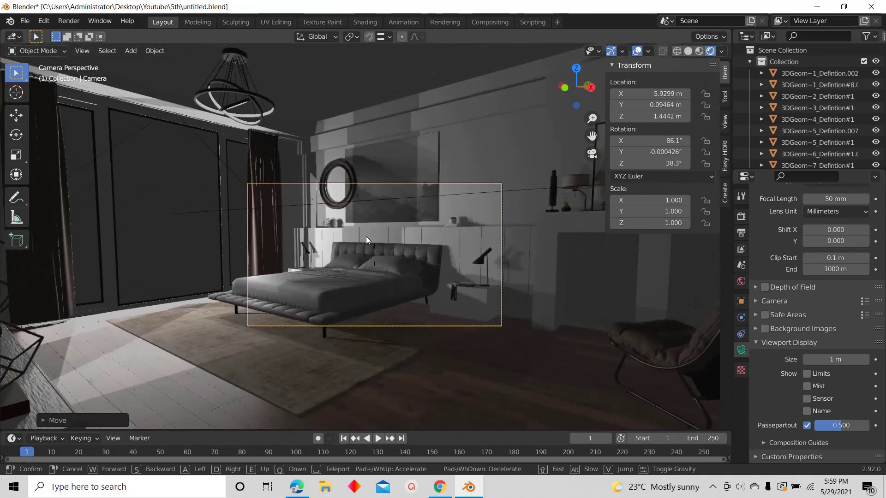
{"action": "left_click", "coordinate": [366, 237]}
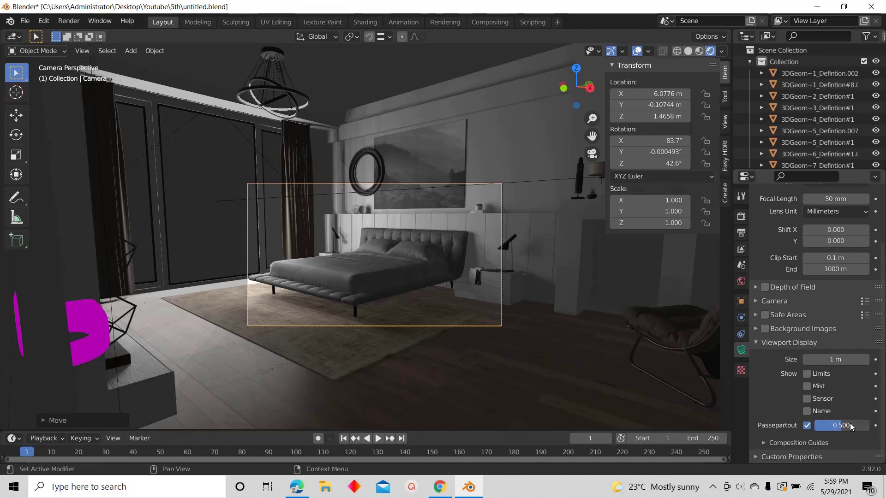
Set the camera's passepartout opacity to 1.000 and check the bed's framing inside the camera border
{"action": "left_click_drag", "start_coordinate": [851, 426], "coordinate": [874, 426]}
{"action": "scroll", "coordinate": [401, 284], "scroll_direction": "up", "scroll_amount": 5}
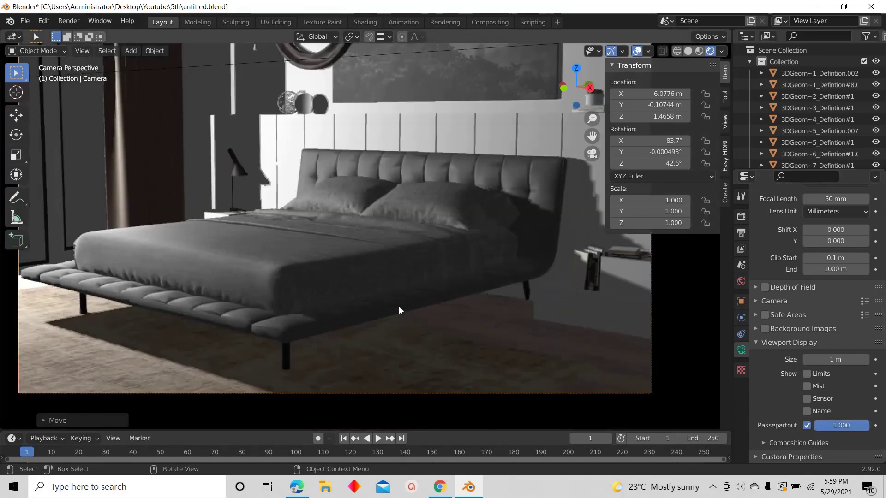
{"action": "scroll", "coordinate": [411, 330], "scroll_direction": "down", "scroll_amount": 1}
{"action": "scroll", "coordinate": [406, 316], "scroll_direction": "up", "scroll_amount": 2}
{"action": "scroll", "coordinate": [405, 319], "scroll_direction": "down", "scroll_amount": 3}
{"action": "scroll", "coordinate": [405, 318], "scroll_direction": "down", "scroll_amount": 3}
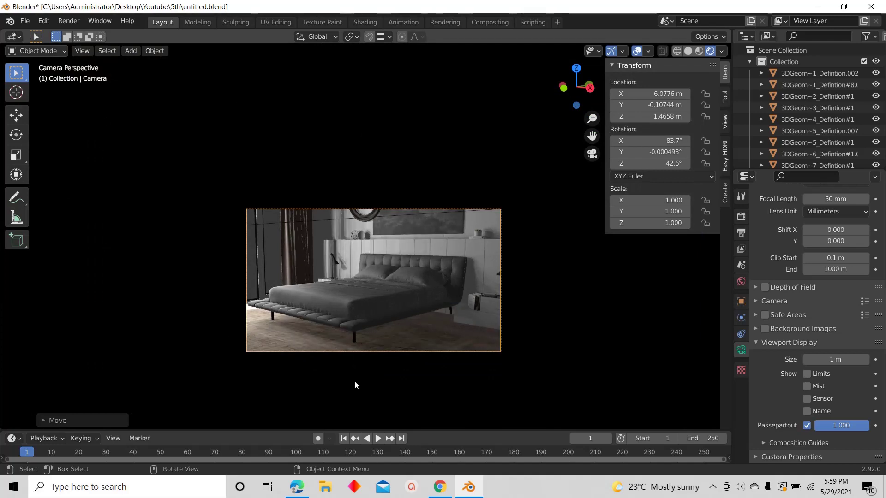
{"action": "scroll", "coordinate": [370, 295], "scroll_direction": "up", "scroll_amount": 4}
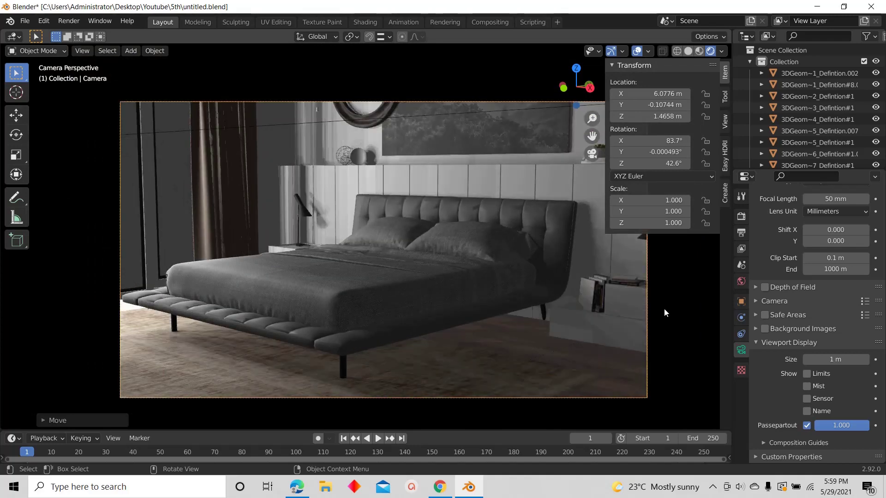
Set the camera's focal length to 30 mm and save the file
{"action": "scroll", "coordinate": [837, 303], "scroll_direction": "up", "scroll_amount": 4}
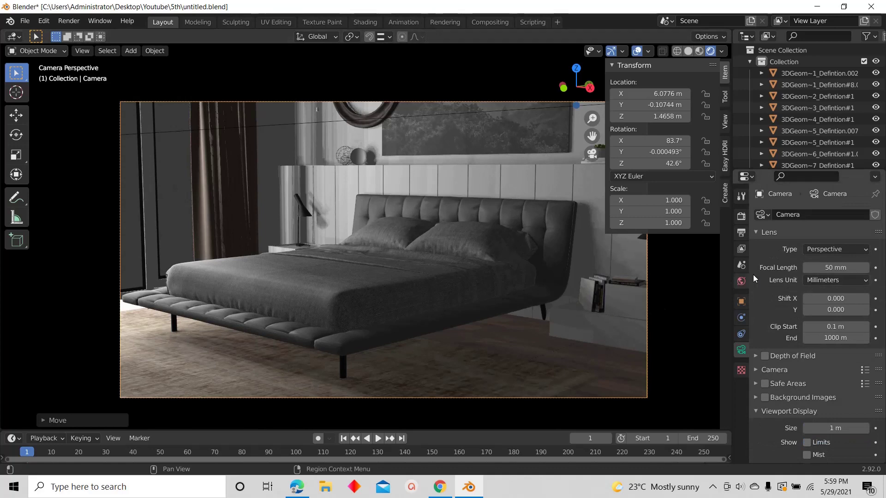
{"action": "left_click", "coordinate": [836, 268]}
{"action": "type", "text": "30"}
{"action": "key", "text": "Return"}
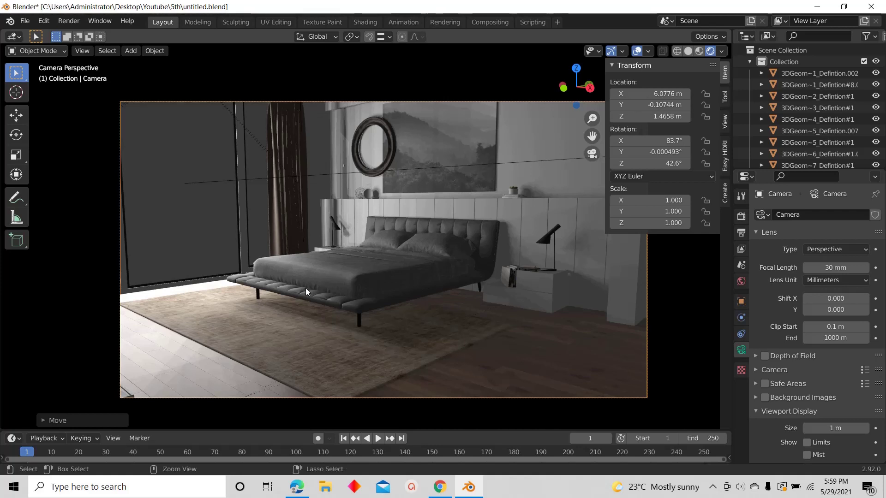
{"action": "key", "text": "ctrl+s"}
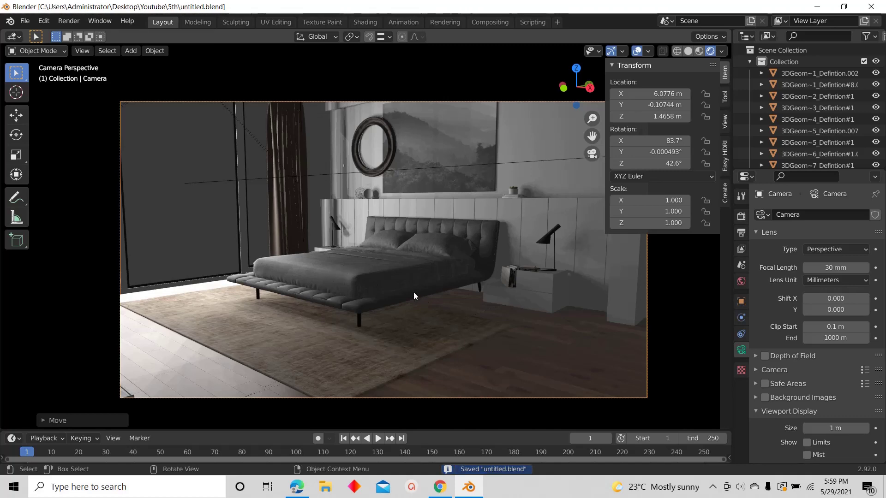
Try a world background strength of 0 to compare the room's lighting, and restore it to 1
{"action": "scroll", "coordinate": [397, 234], "scroll_direction": "down", "scroll_amount": 2}
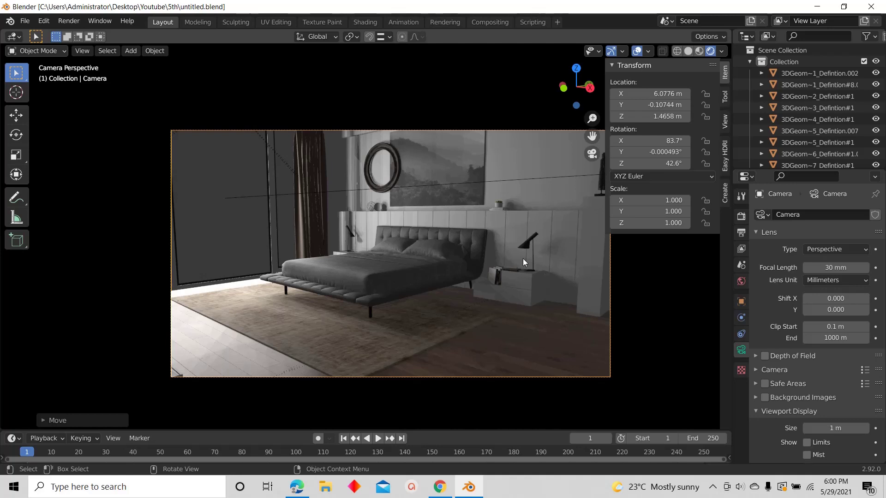
{"action": "left_click", "coordinate": [742, 283]}
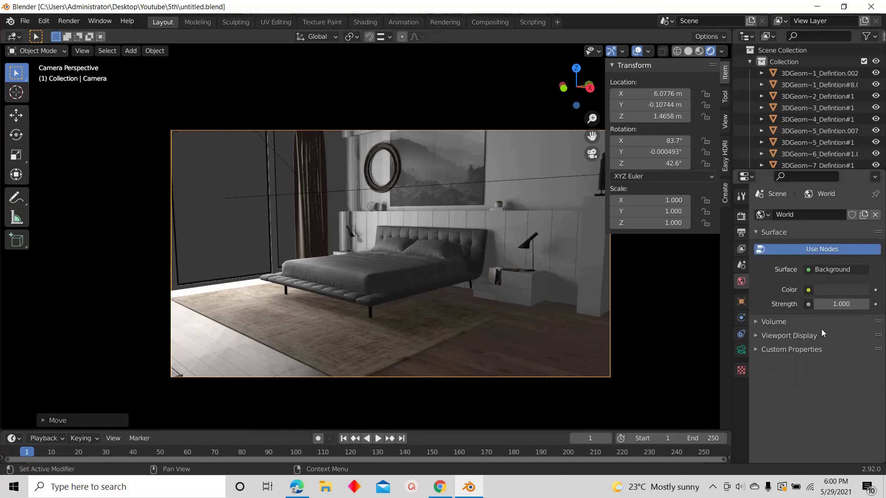
{"action": "left_click", "coordinate": [833, 308]}
{"action": "key", "text": "Return"}
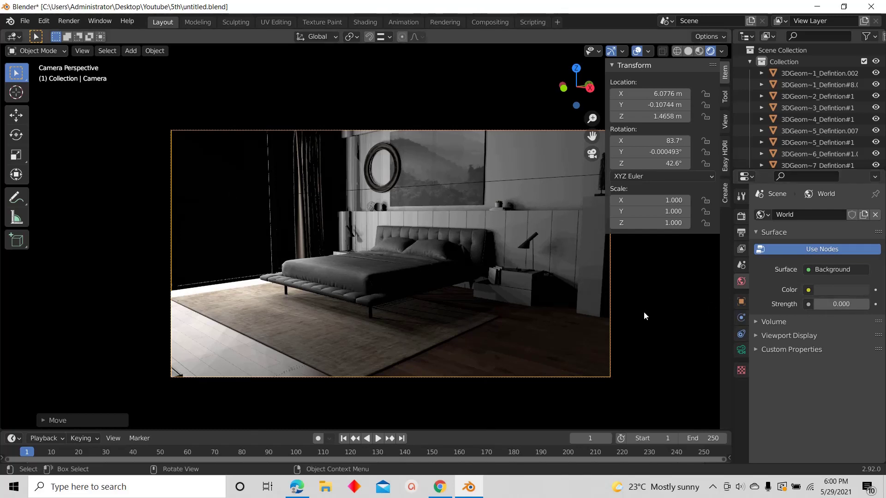
{"action": "left_click", "coordinate": [836, 304]}
{"action": "type", "text": "0.0"}
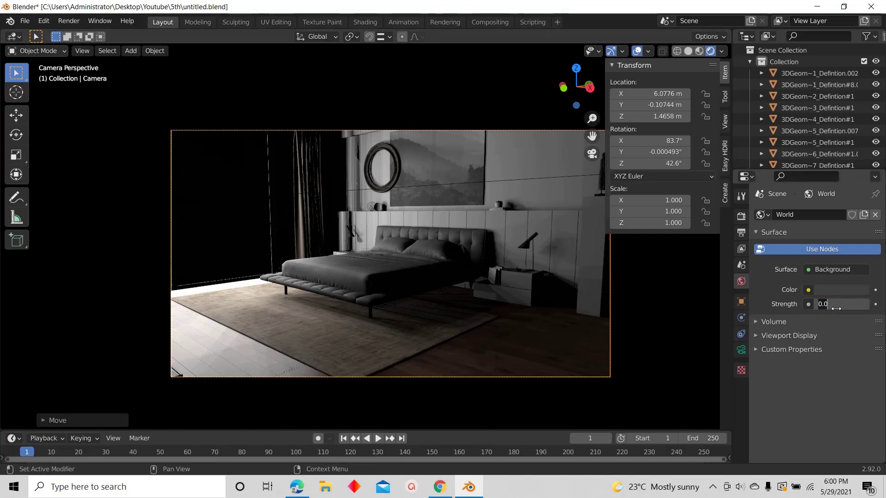
{"action": "type", "text": "1"}
{"action": "key", "text": "Return"}
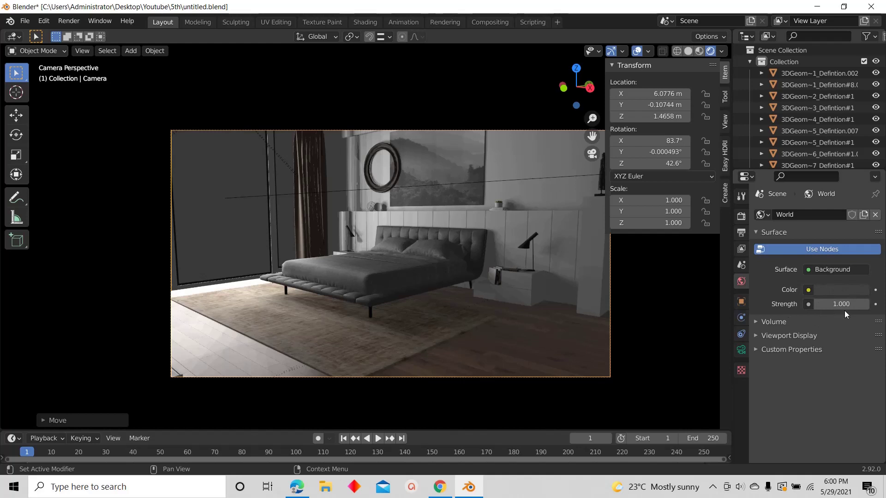
Brighten the world background colour to light grey, with an HSV value of about 0.6
{"action": "left_click", "coordinate": [843, 291]}
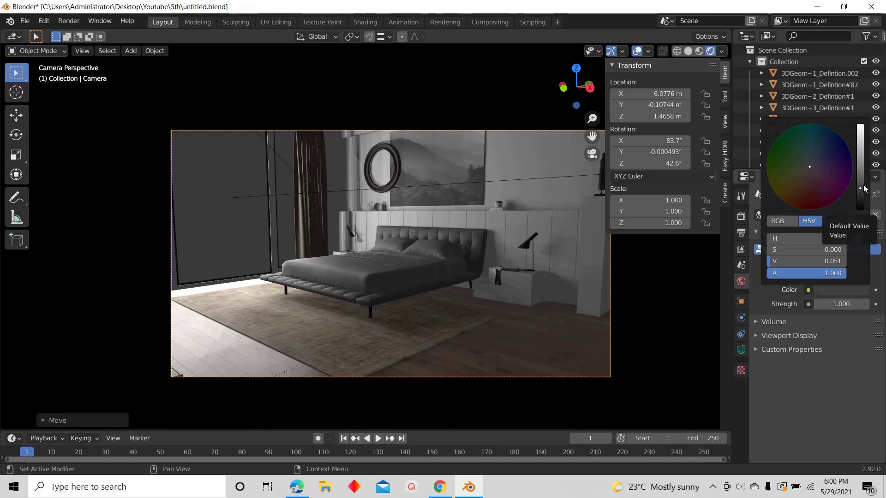
{"action": "left_click_drag", "start_coordinate": [862, 187], "coordinate": [861, 147]}
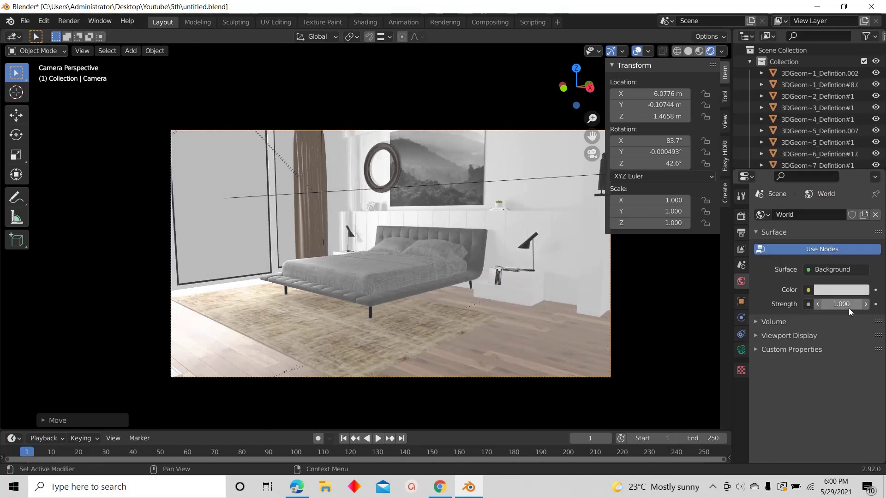
{"action": "left_click", "coordinate": [848, 291]}
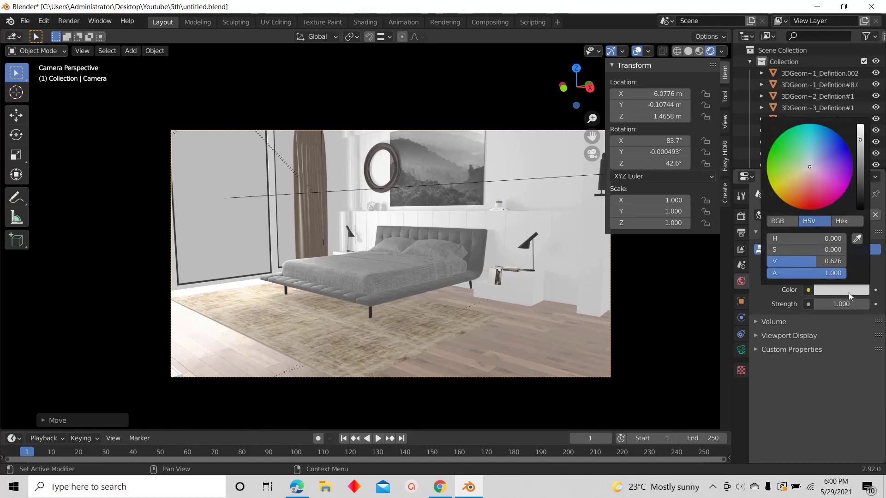
{"action": "left_click", "coordinate": [860, 138]}
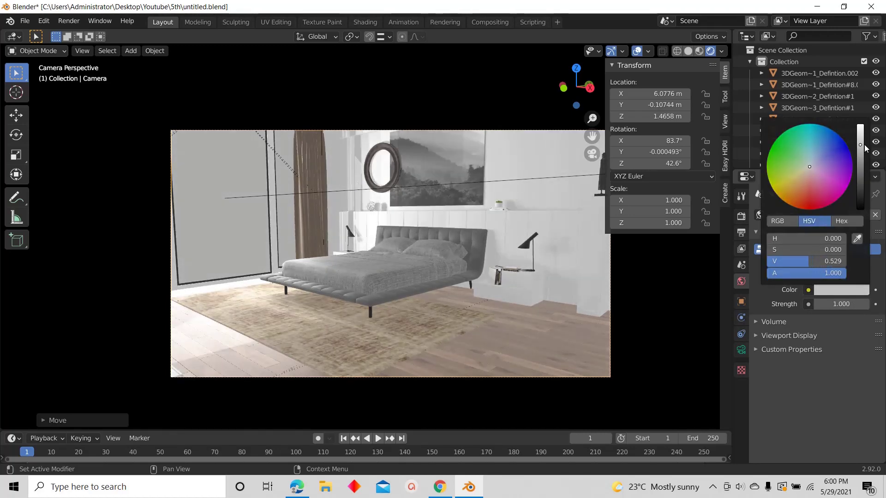
{"action": "left_click_drag", "start_coordinate": [865, 141], "coordinate": [861, 142]}
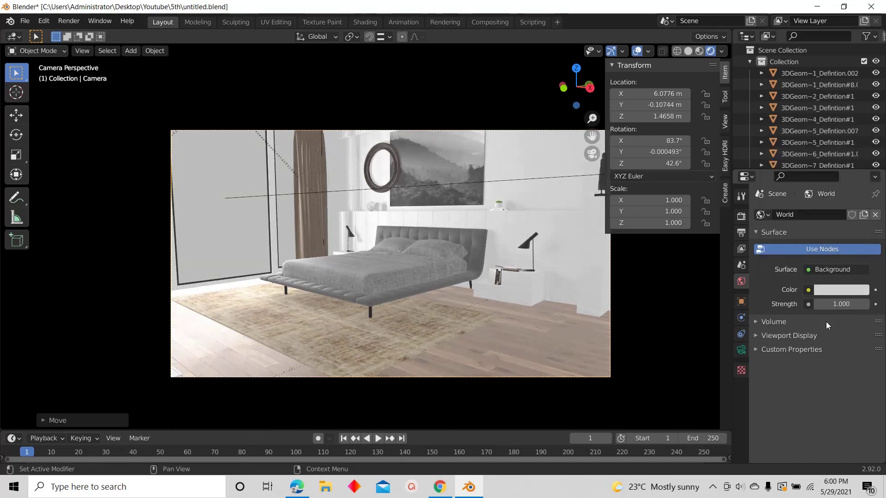
Try strength 0 with the light grey world background and return the strength to 1
{"action": "left_click", "coordinate": [839, 304]}
{"action": "type", "text": "0.0"}
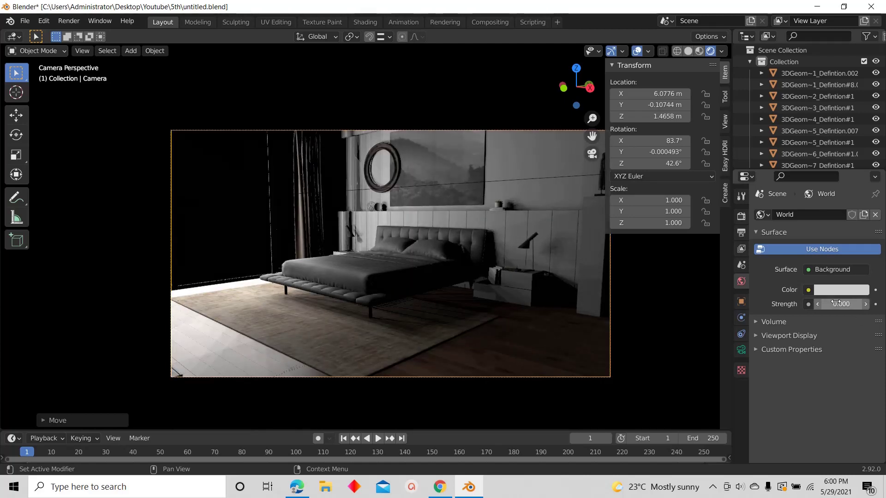
{"action": "key", "text": "Return"}
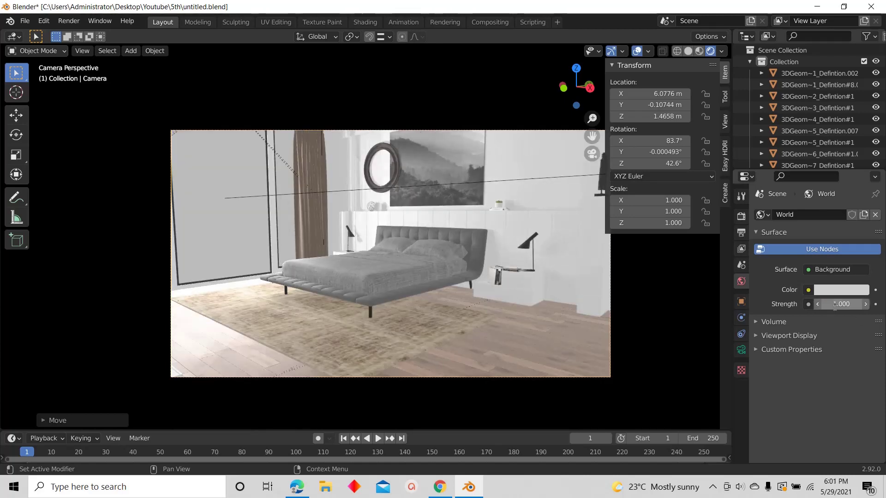
Set the world background colour to black and its strength to 0
{"action": "left_click", "coordinate": [829, 289]}
{"action": "left_click_drag", "start_coordinate": [860, 147], "coordinate": [860, 210]}
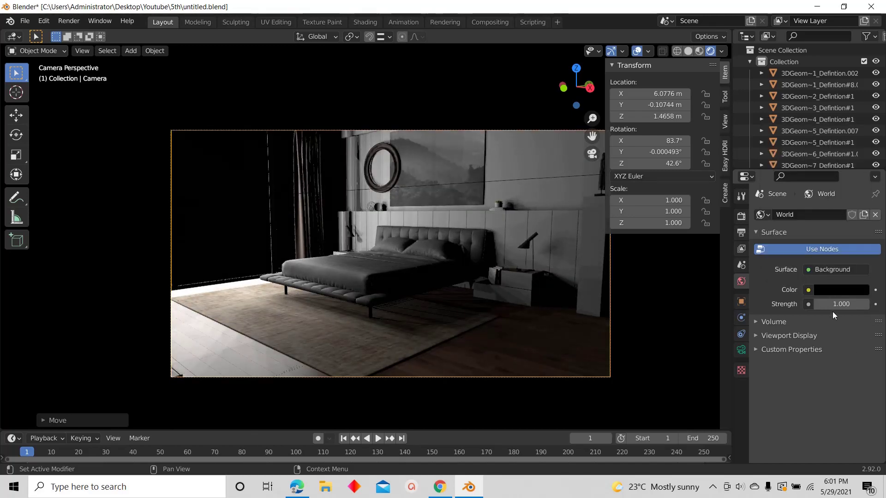
{"action": "left_click_drag", "start_coordinate": [836, 304], "coordinate": [65, 298]}
{"action": "key", "text": "ctrl+z"}
{"action": "left_click", "coordinate": [847, 304]}
{"action": "type", "text": "0"}
{"action": "key", "text": "Return"}
Show the room in solid shading from the top view and place the 3D cursor on the floor beside the bed's foot end
{"action": "mouse_move", "coordinate": [664, 488]}
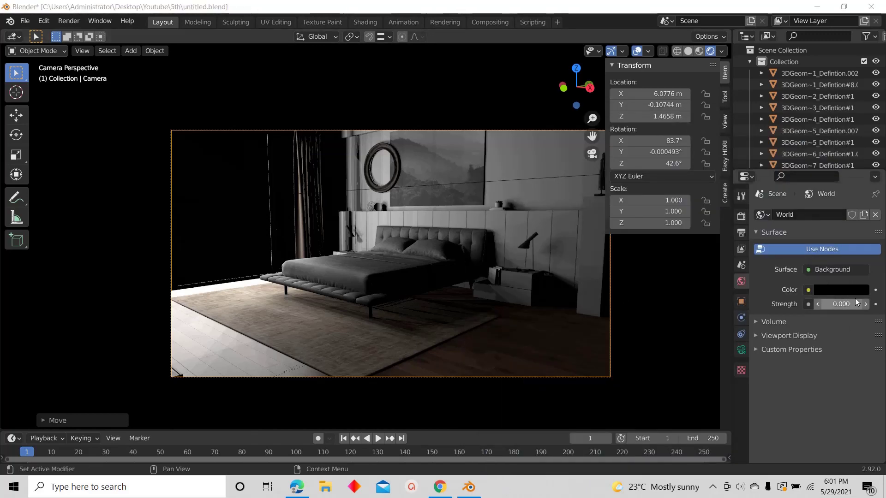
{"action": "scroll", "coordinate": [415, 249], "scroll_direction": "down", "scroll_amount": 5}
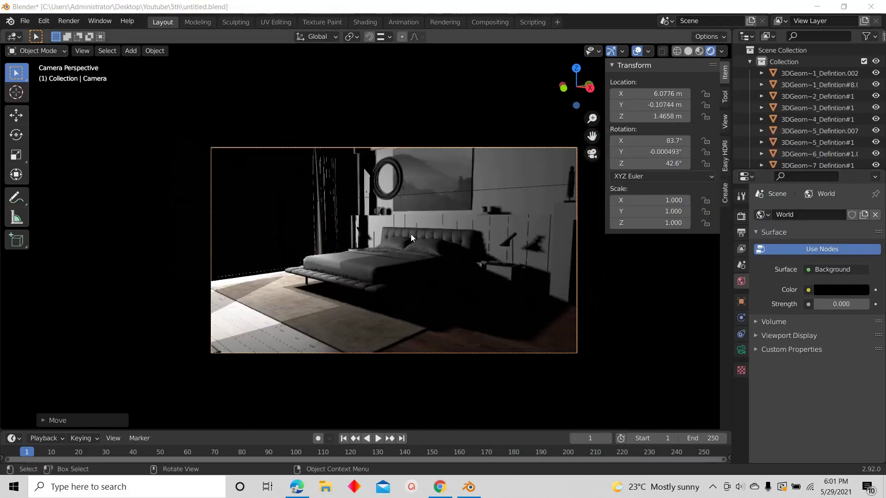
{"action": "left_click", "coordinate": [688, 55]}
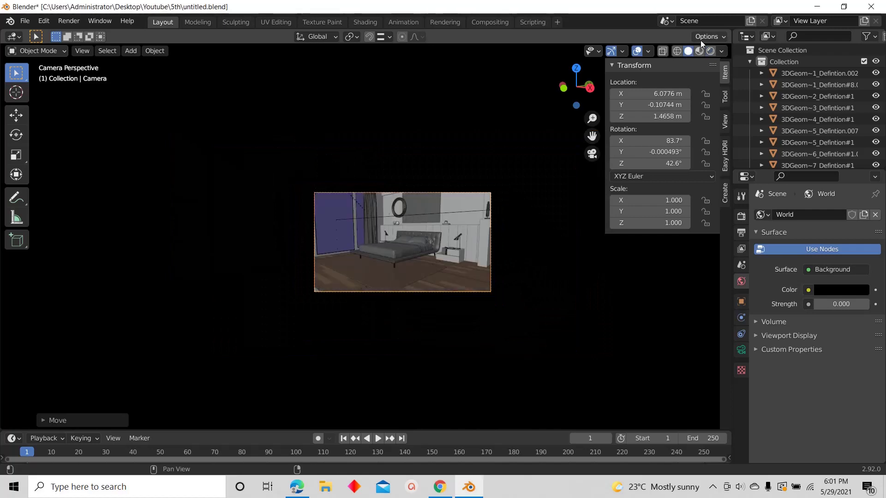
{"action": "mouse_move", "coordinate": [683, 65]}
{"action": "middle_mouse_down"}
{"action": "mouse_move", "coordinate": [429, 229]}
{"action": "mouse_move", "coordinate": [576, 82]}
{"action": "middle_mouse_up"}
{"action": "left_click", "coordinate": [576, 80]}
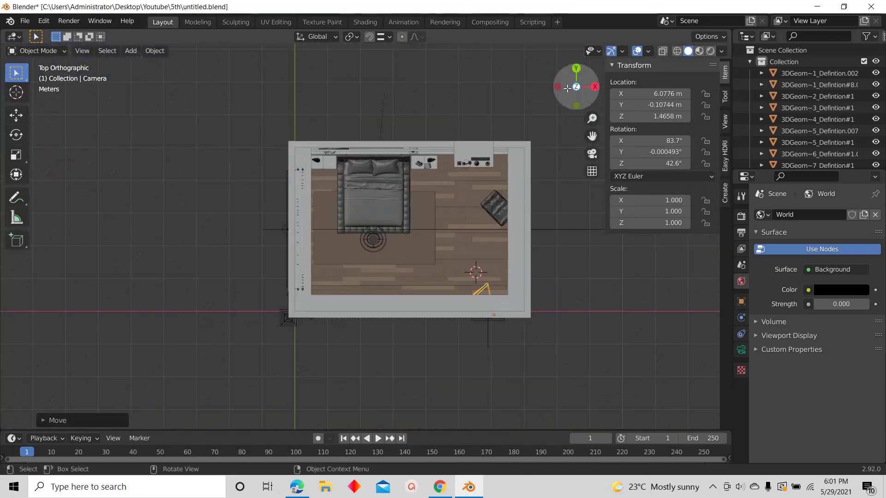
{"action": "scroll", "coordinate": [420, 239], "scroll_direction": "up", "scroll_amount": 4}
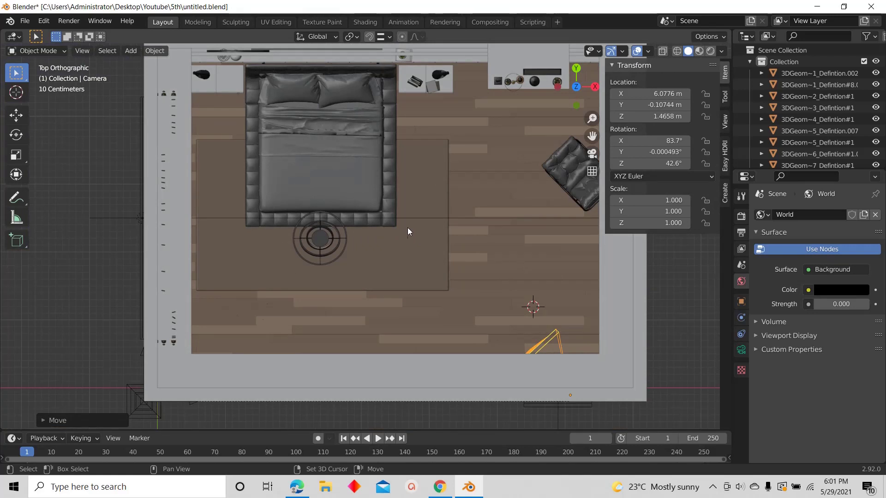
{"action": "right_click", "coordinate": [408, 227], "text": "shift"}
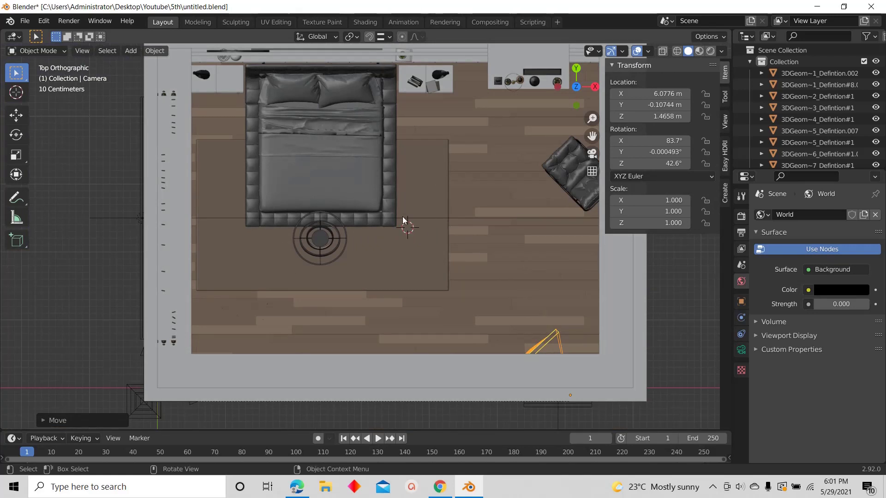
Add an irradiance volume light probe at the 3D cursor
{"action": "left_click", "coordinate": [131, 51]}
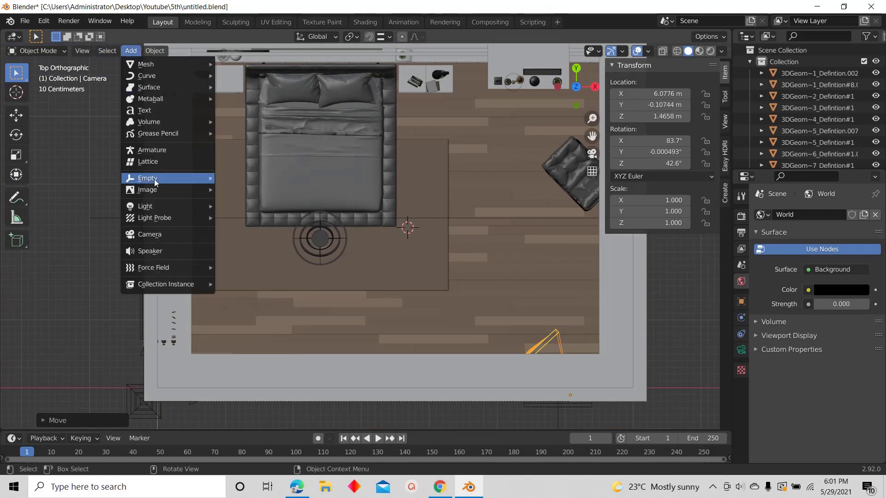
{"action": "mouse_move", "coordinate": [157, 218]}
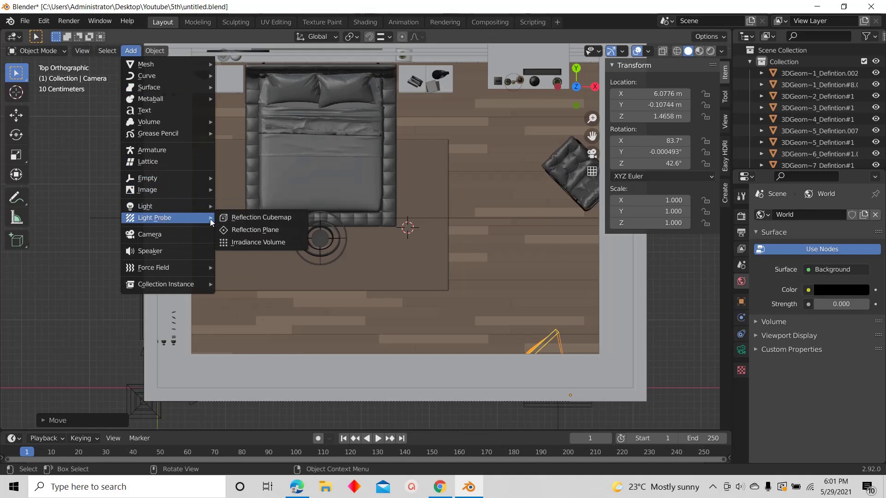
{"action": "left_click", "coordinate": [248, 242]}
{"action": "scroll", "coordinate": [345, 260], "scroll_direction": "down", "scroll_amount": 2}
{"action": "scroll", "coordinate": [345, 260], "scroll_direction": "down", "scroll_amount": 1}
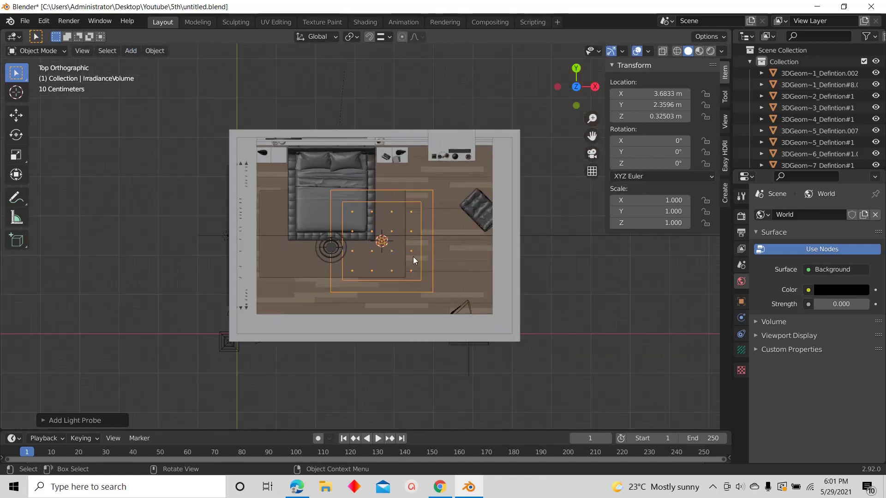
Turn on X-ray and scale the irradiance volume along X to about 3.70 so it spans the room's width
{"action": "left_click", "coordinate": [664, 51]}
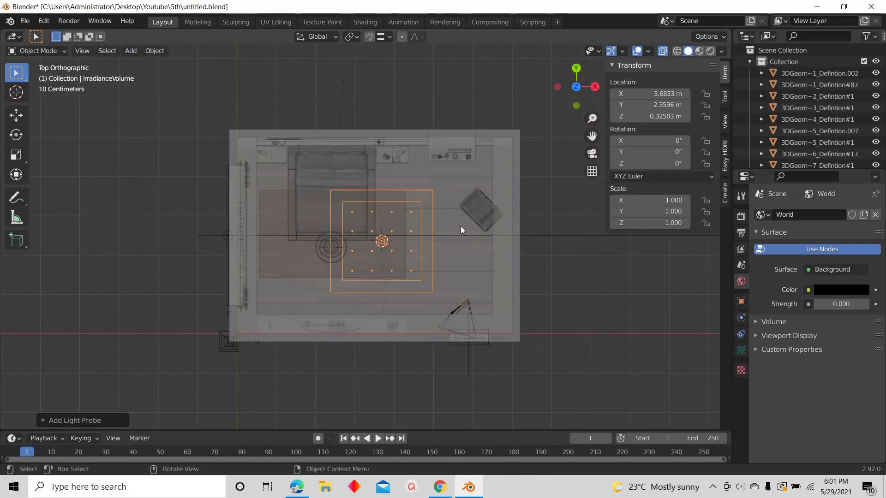
{"action": "key", "text": "s"}
{"action": "key", "text": "x"}
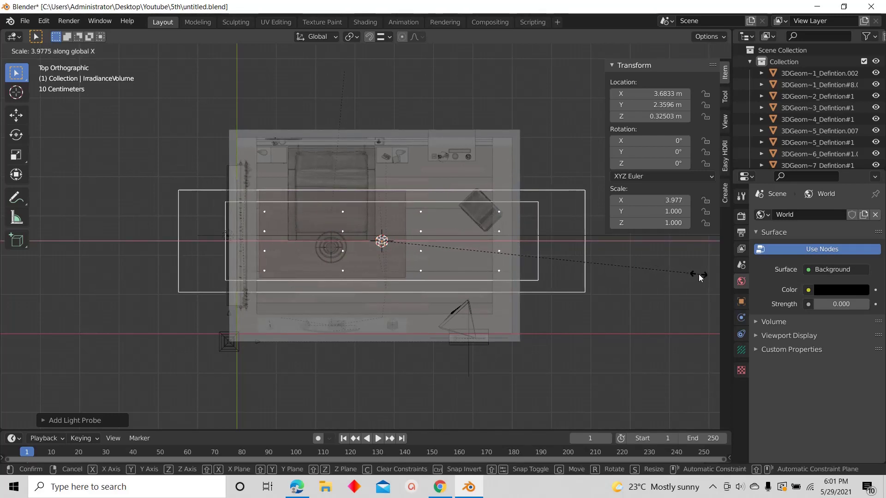
{"action": "left_click", "coordinate": [677, 273]}
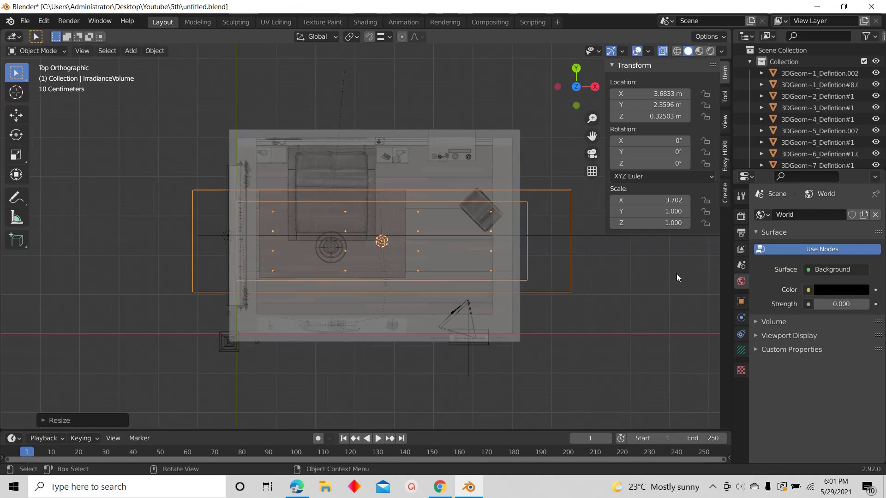
Move the irradiance volume to about 3.50 m in X and rescale it to about 3.76 along X
{"action": "key", "text": "s"}
{"action": "key", "text": "x"}
{"action": "key", "text": "Escape"}
{"action": "key", "text": "g"}
{"action": "key", "text": "x"}
{"action": "left_click", "coordinate": [668, 273]}
{"action": "key", "text": "s"}
{"action": "key", "text": "x"}
{"action": "left_click", "coordinate": [664, 272]}
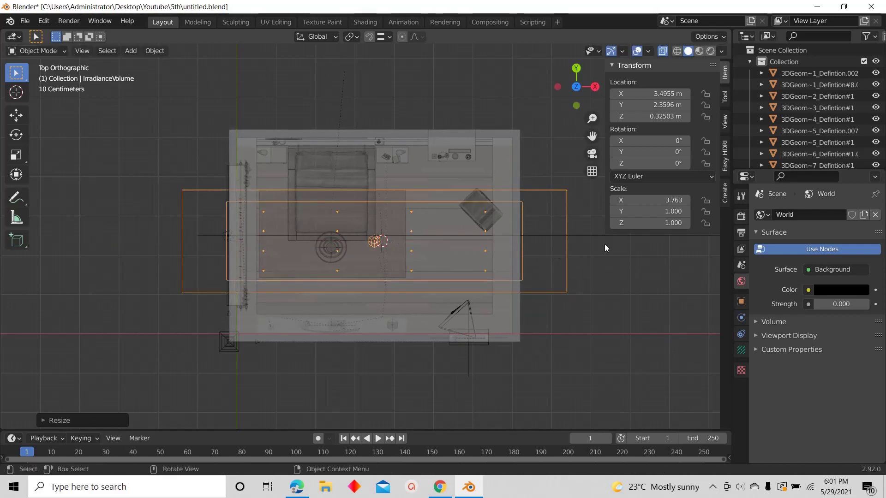
Scale the irradiance volume to about 2.75 along Y and place it at about 2.49 m in Y to cover the room's depth
{"action": "key", "text": "s"}
{"action": "key", "text": "y"}
{"action": "left_click", "coordinate": [277, 356]}
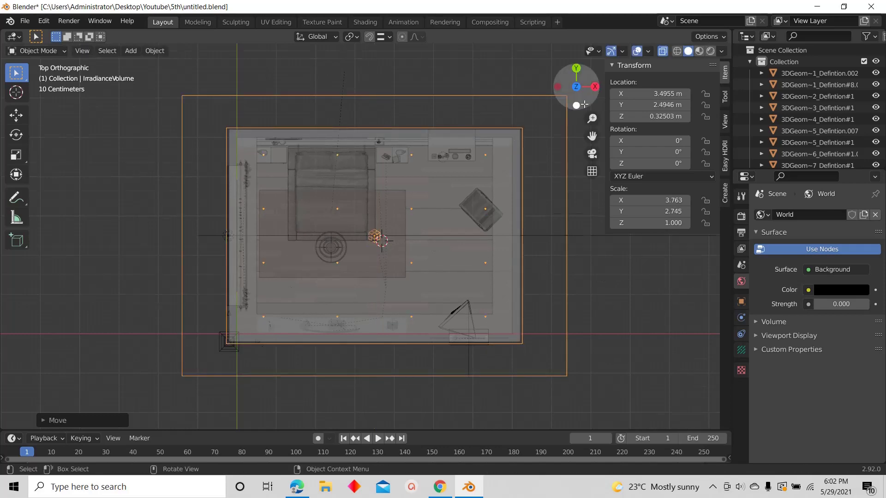
From the front view, raise the irradiance volume to about 1.73 m in Z and scale it to about 1.81 along Z
{"action": "key", "text": "KP_1"}
{"action": "key", "text": "g"}
{"action": "key", "text": "z"}
{"action": "left_click", "coordinate": [438, 188]}
{"action": "key", "text": "s"}
{"action": "key", "text": "z"}
{"action": "left_click", "coordinate": [476, 229]}
{"action": "key", "text": "s"}
{"action": "key", "text": "z"}
{"action": "key", "text": "Escape"}
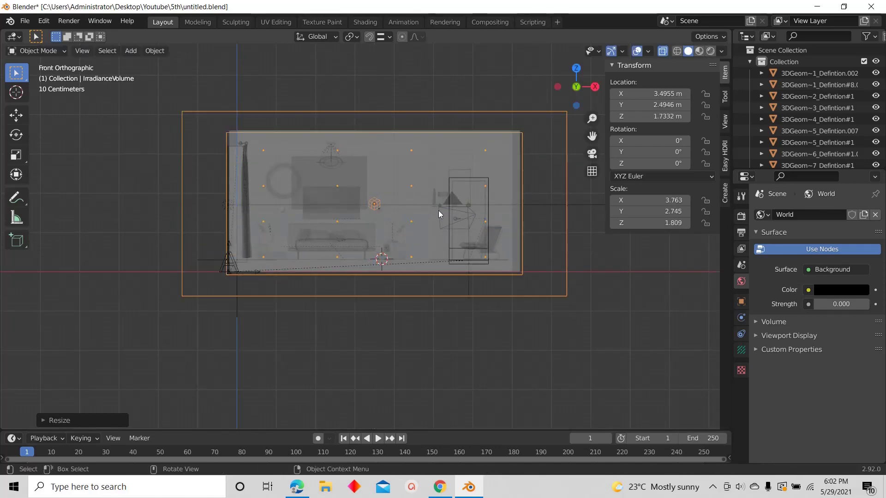
Fine-tune the irradiance volume's height to about 1.80 m in Z and its Z scale to about 1.84
{"action": "key", "text": "g"}
{"action": "key", "text": "z"}
{"action": "left_click", "coordinate": [434, 178]}
{"action": "key", "text": "s"}
{"action": "key", "text": "z"}
{"action": "left_click", "coordinate": [484, 204]}
{"action": "scroll", "coordinate": [422, 160], "scroll_direction": "down", "scroll_amount": 5}
Activate the Move tool and reselect the irradiance volume in the top view
{"action": "left_click", "coordinate": [17, 115]}
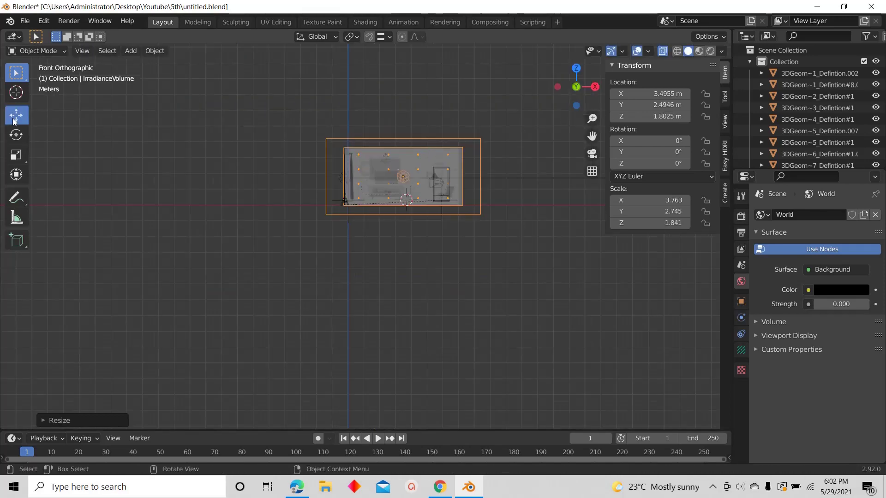
{"action": "scroll", "coordinate": [403, 131], "scroll_direction": "down", "scroll_amount": 4}
{"action": "key", "text": "KP_7"}
{"action": "left_click", "coordinate": [442, 225]}
{"action": "scroll", "coordinate": [481, 198], "scroll_direction": "up", "scroll_amount": 8}
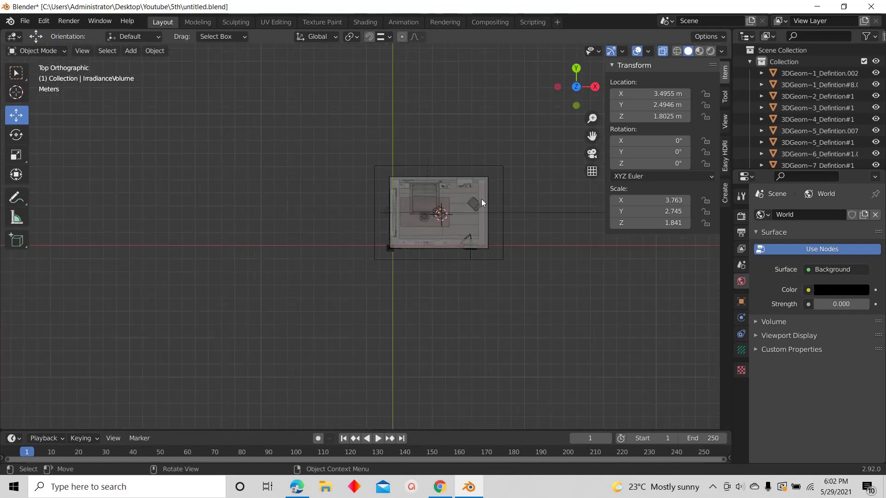
{"action": "left_click", "coordinate": [500, 330]}
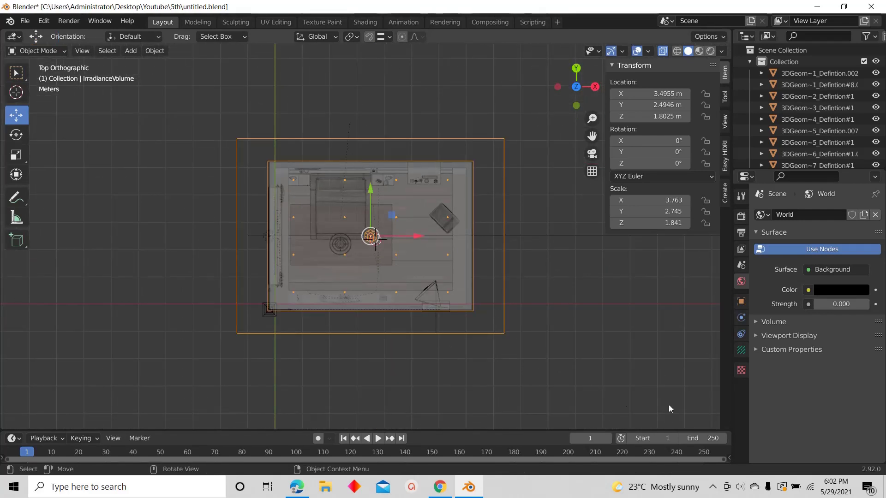
Set the irradiance volume's resolution to 8 in X and 6 in Y
{"action": "left_click", "coordinate": [741, 351]}
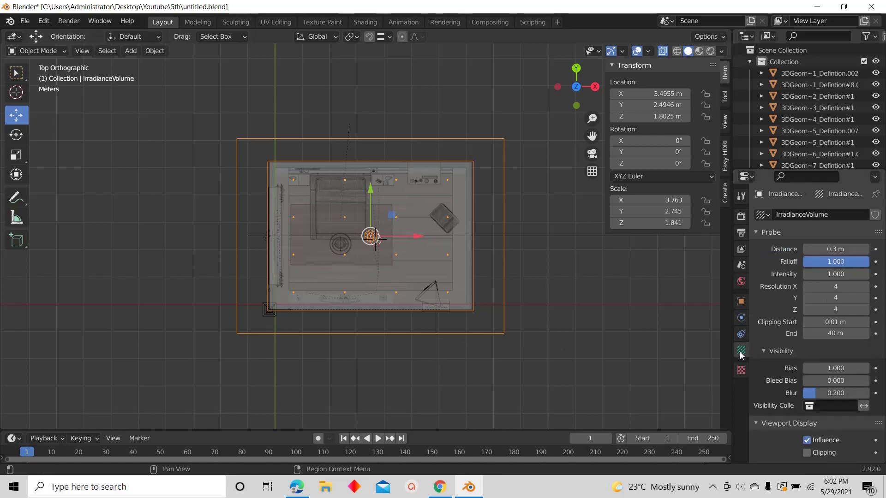
{"action": "left_click", "coordinate": [833, 288]}
{"action": "key", "text": "Return"}
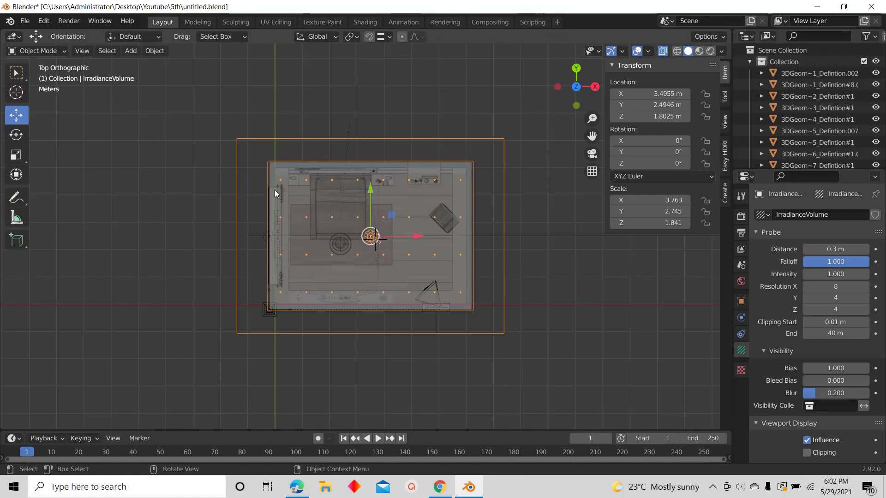
{"action": "left_click", "coordinate": [840, 300]}
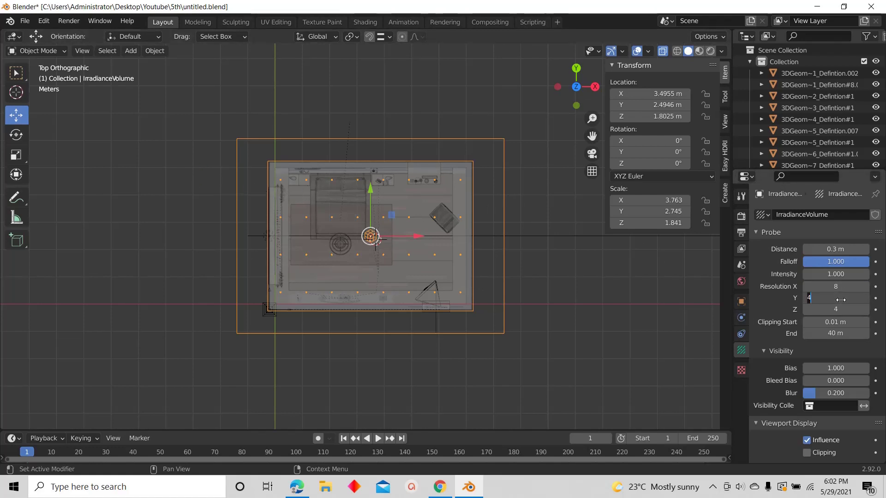
{"action": "type", "text": "6"}
{"action": "key", "text": "Return"}
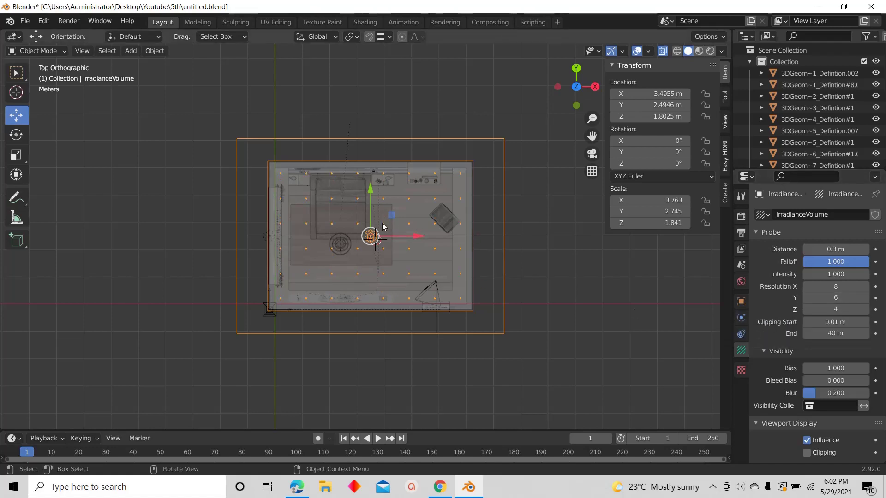
Add a reflection cubemap light probe at the 3D cursor and look at it from the front view
{"action": "left_click", "coordinate": [129, 54]}
{"action": "mouse_move", "coordinate": [161, 207]}
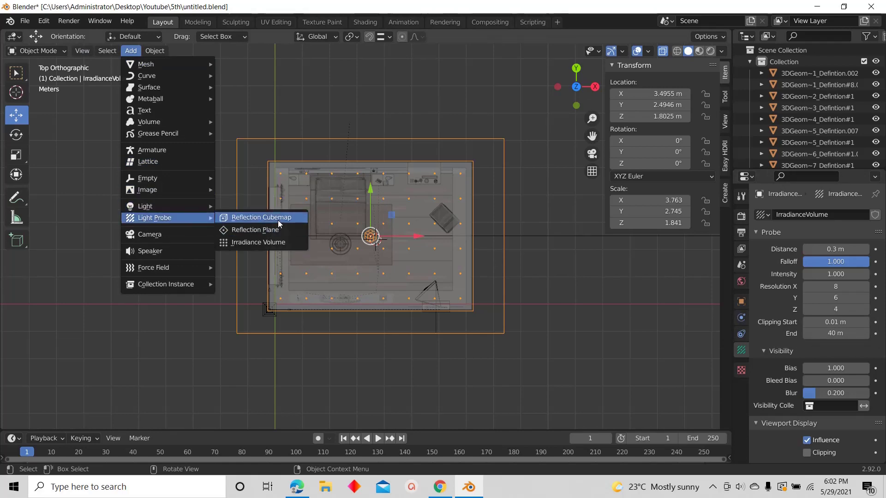
{"action": "left_click", "coordinate": [278, 220]}
{"action": "left_click", "coordinate": [576, 105]}
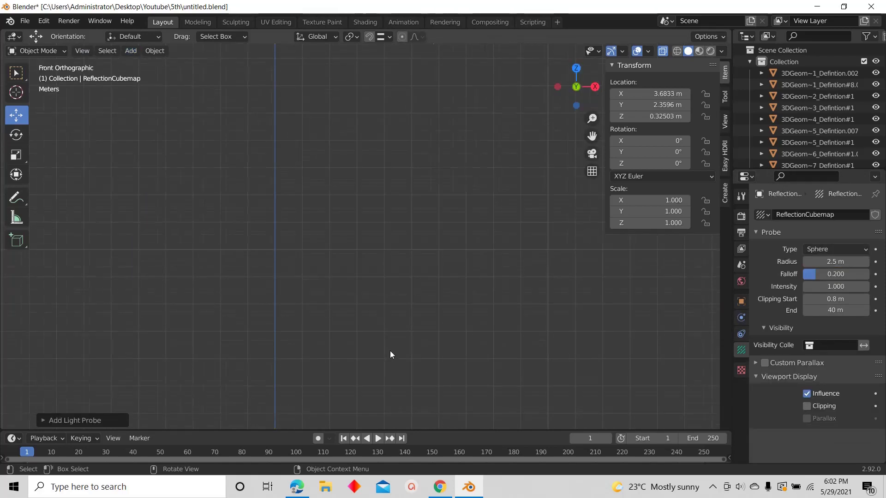
Scale the reflection cubemap uniformly to about 2.15 so its sphere encloses the room's width
{"action": "scroll", "coordinate": [412, 148], "scroll_direction": "up", "scroll_amount": 3}
{"action": "key", "text": "s"}
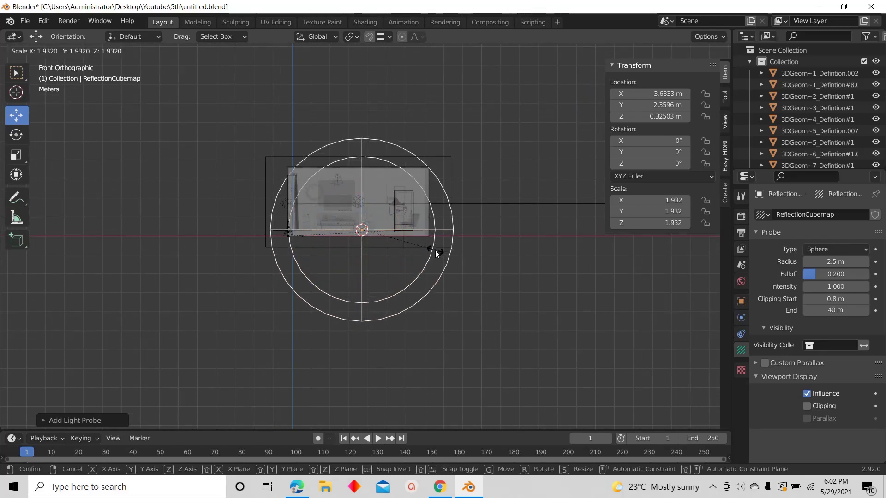
{"action": "left_click", "coordinate": [436, 250]}
{"action": "key", "text": "s"}
{"action": "left_click", "coordinate": [443, 253]}
Centre the reflection cubemap on the room at about 1.76 m in Z and 3.43 m in X
{"action": "type", "text": "g"}
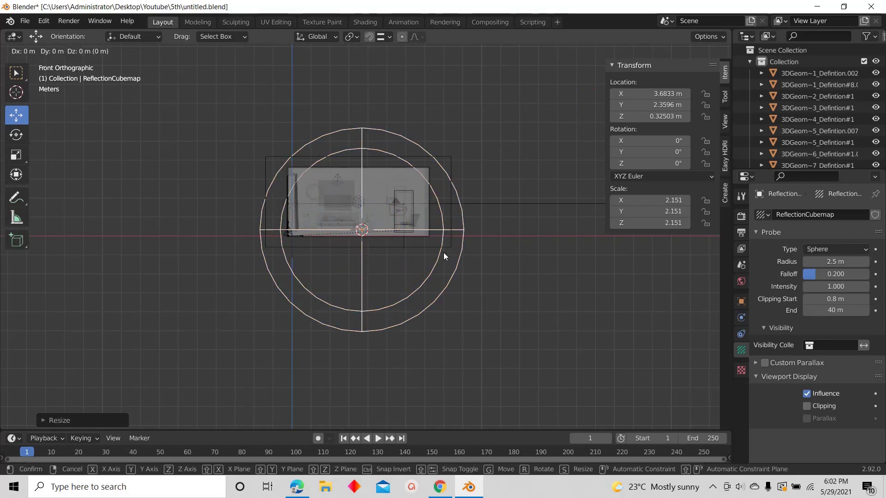
{"action": "type", "text": "z"}
{"action": "key", "text": "Escape"}
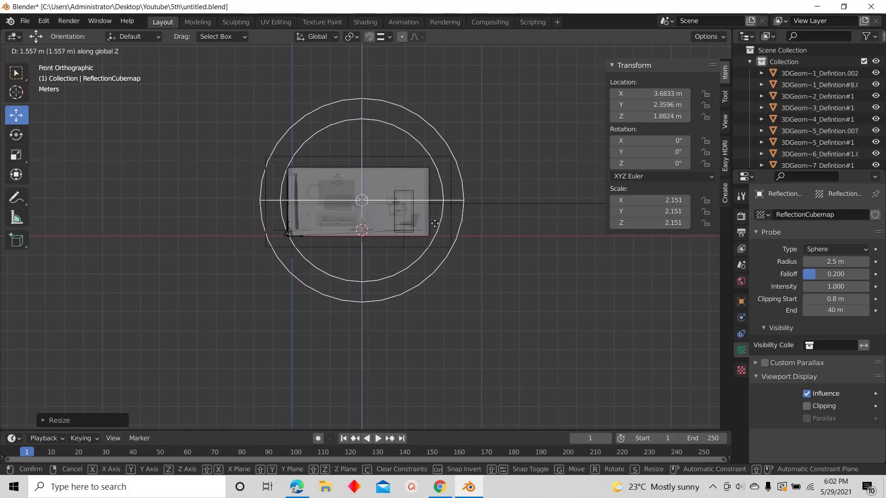
{"action": "left_click", "coordinate": [435, 199]}
{"action": "scroll", "coordinate": [433, 193], "scroll_direction": "up", "scroll_amount": 2}
{"action": "scroll", "coordinate": [433, 192], "scroll_direction": "up", "scroll_amount": 1}
{"action": "key", "text": "g"}
{"action": "key", "text": "x"}
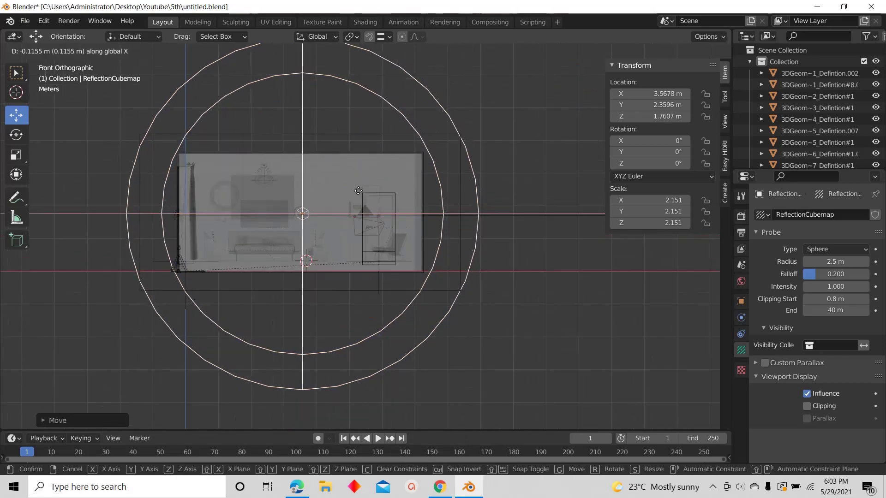
{"action": "left_click", "coordinate": [349, 192]}
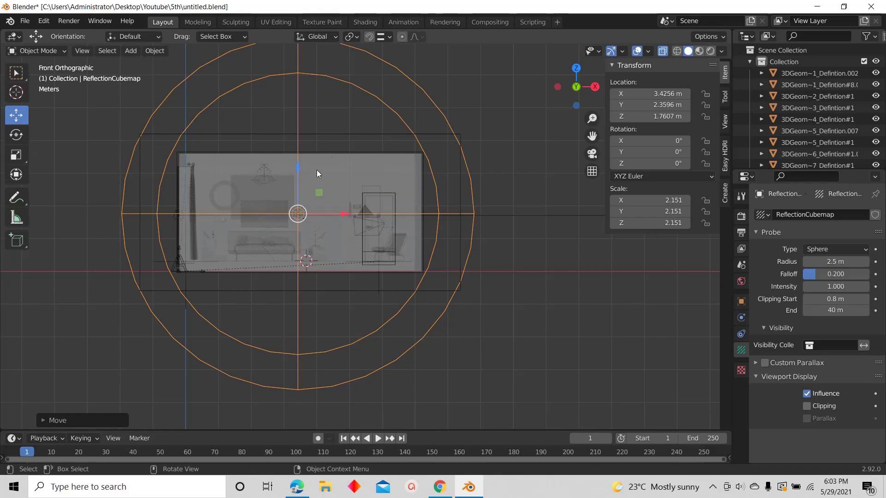
Add a reflection plane light probe at the 3D cursor from the top view
{"action": "scroll", "coordinate": [392, 239], "scroll_direction": "down", "scroll_amount": 2}
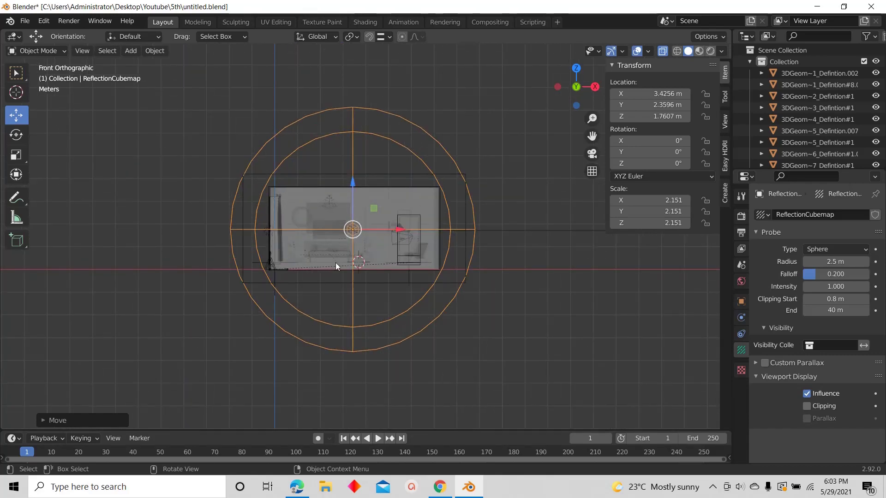
{"action": "scroll", "coordinate": [453, 191], "scroll_direction": "down", "scroll_amount": 3}
{"action": "middle_click_drag", "start_coordinate": [418, 272], "coordinate": [405, 323]}
{"action": "left_click", "coordinate": [577, 75]}
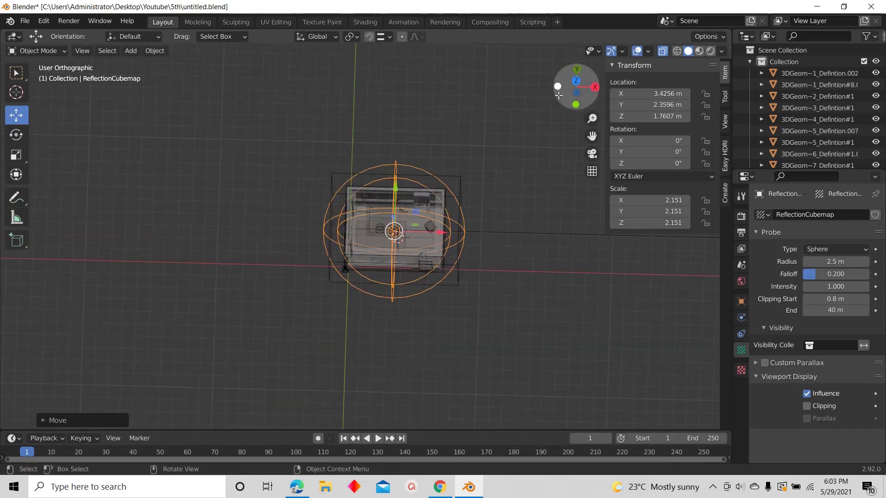
{"action": "left_click", "coordinate": [131, 51]}
{"action": "mouse_move", "coordinate": [153, 217]}
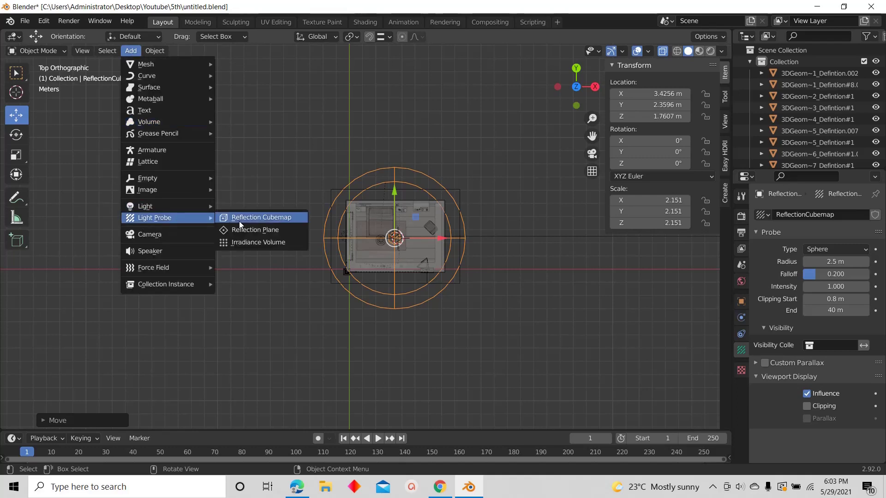
{"action": "left_click", "coordinate": [242, 228]}
Turn on the reflection plane's preview and inspect the mirrored floor area close up in rendered shading
{"action": "scroll", "coordinate": [460, 256], "scroll_direction": "up", "scroll_amount": 6}
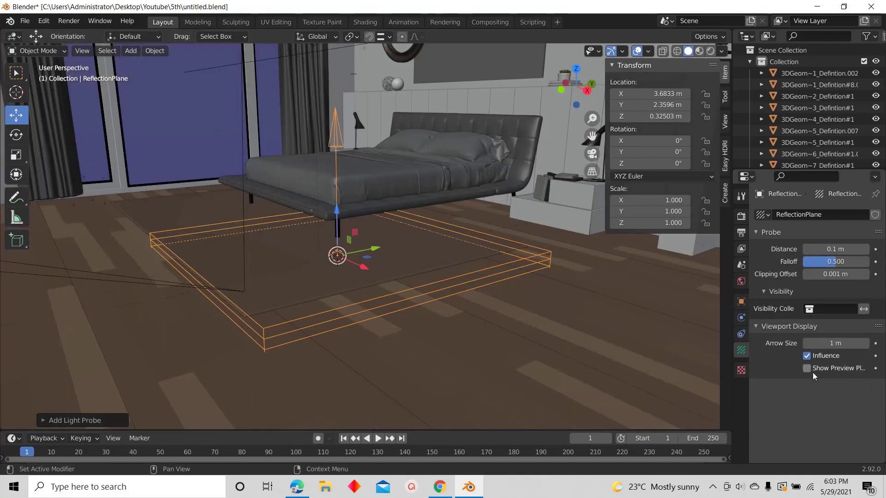
{"action": "left_click", "coordinate": [807, 368]}
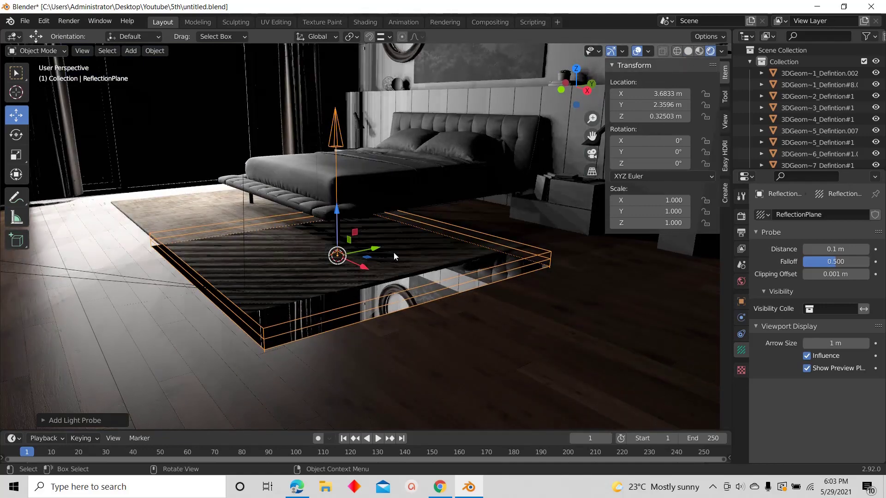
{"action": "scroll", "coordinate": [229, 323], "scroll_direction": "up", "scroll_amount": 3}
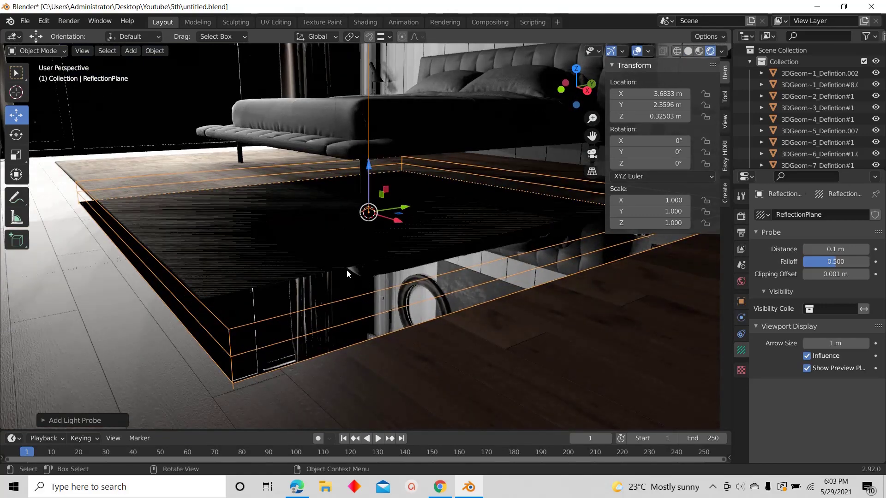
Check the reflection plane with its preview off and on, and lower it along Z to about 0.317 m
{"action": "middle_click_drag", "start_coordinate": [347, 273], "coordinate": [378, 281]}
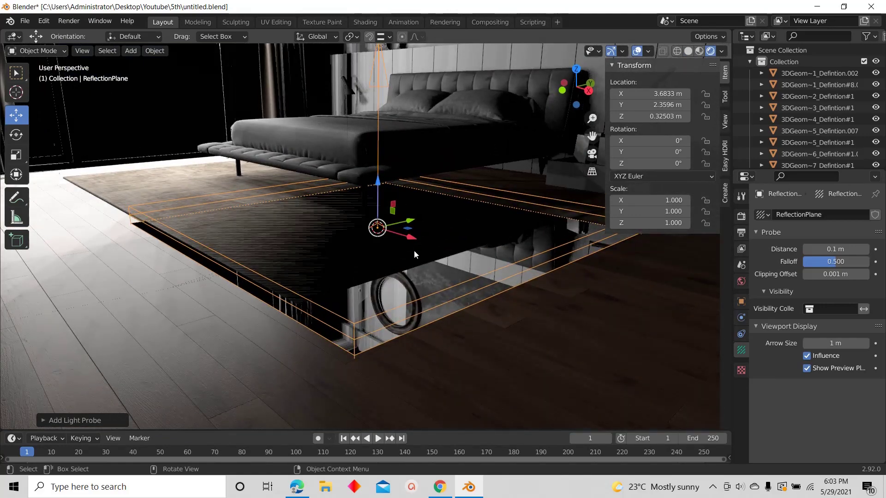
{"action": "left_click", "coordinate": [807, 369]}
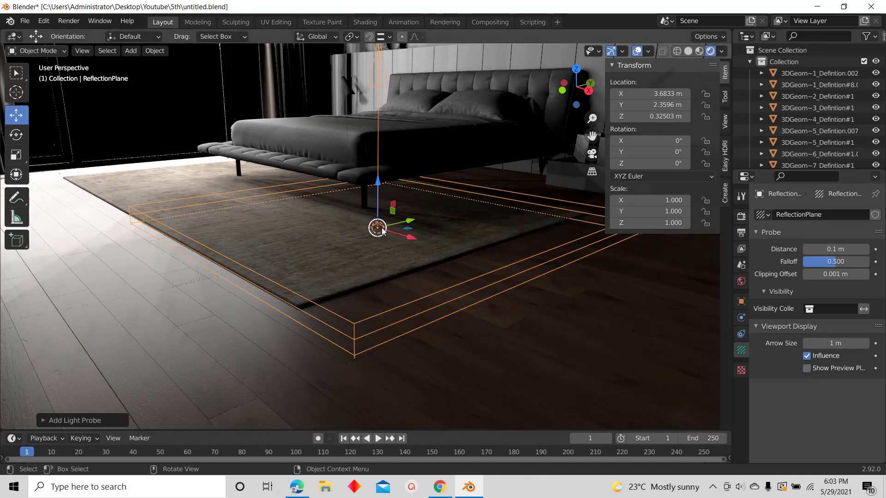
{"action": "left_click", "coordinate": [806, 369]}
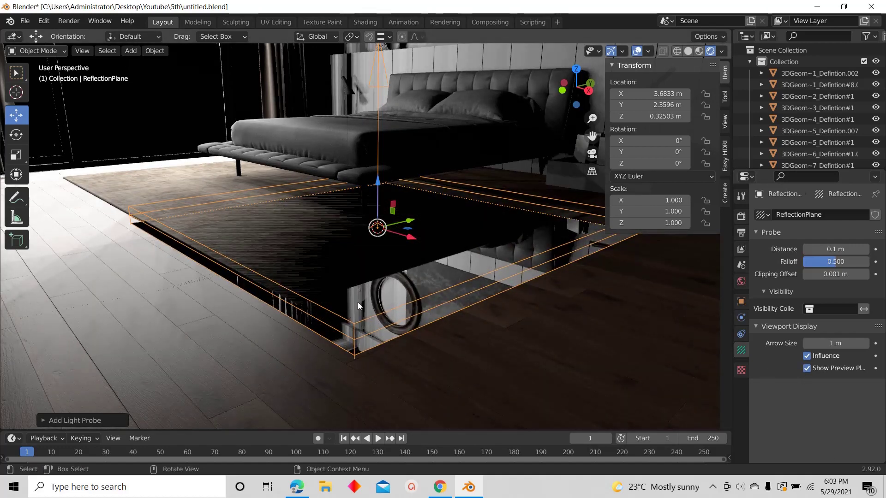
{"action": "key", "text": "g"}
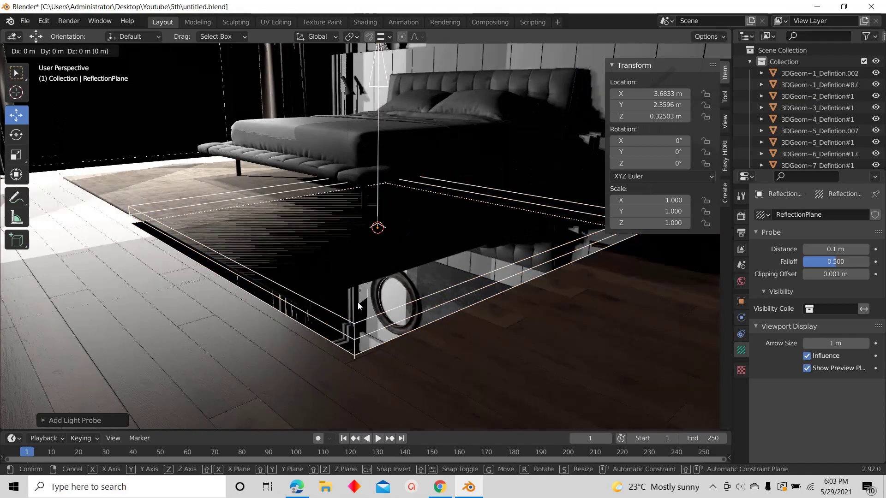
{"action": "key", "text": "z"}
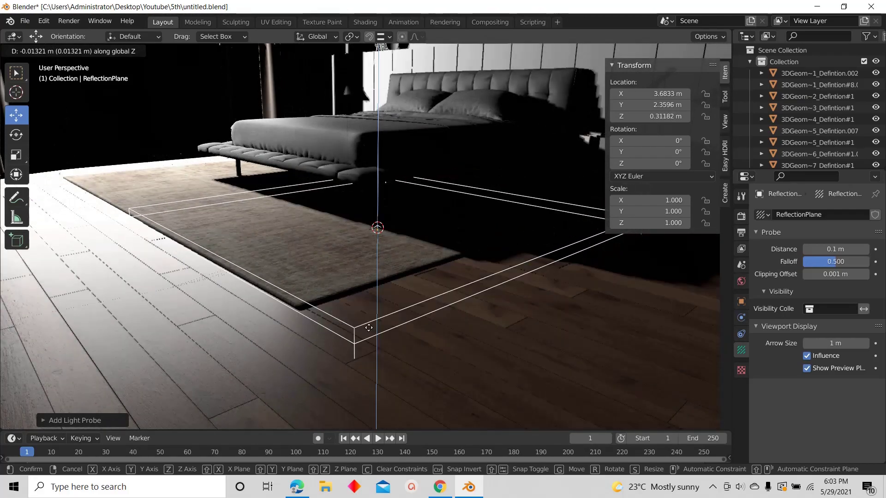
{"action": "left_click", "coordinate": [367, 279]}
Hide the reflection plane's preview and, from the top view in solid shading, scale it to about 3.29 in X and 2.39 in Y
{"action": "middle_click_drag", "start_coordinate": [365, 275], "coordinate": [629, 69]}
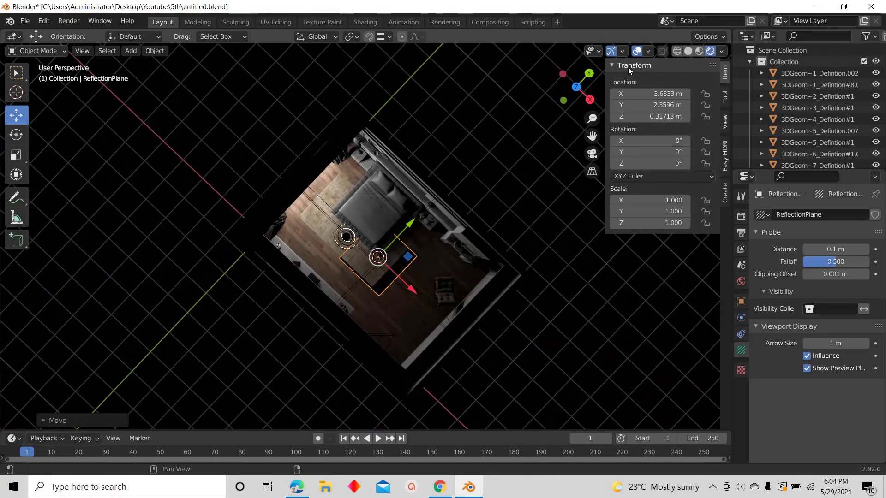
{"action": "left_click", "coordinate": [576, 87]}
{"action": "left_click", "coordinate": [576, 87]}
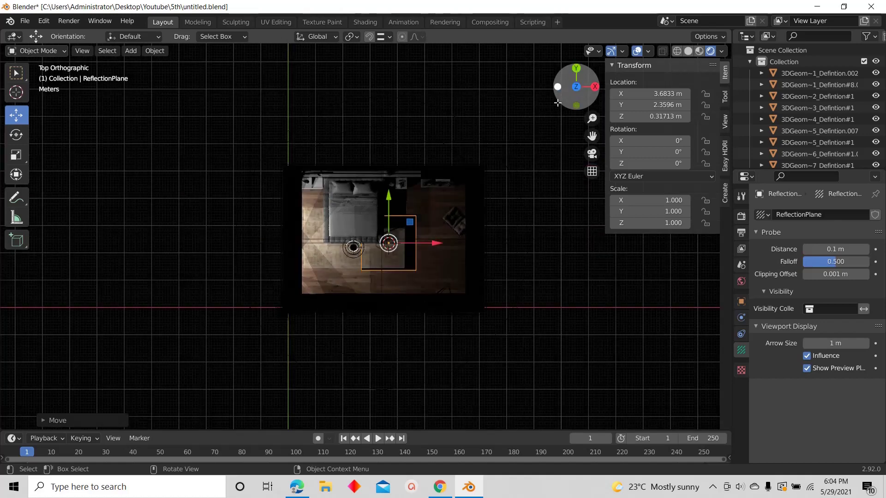
{"action": "scroll", "coordinate": [576, 87], "scroll_direction": "up", "scroll_amount": 2}
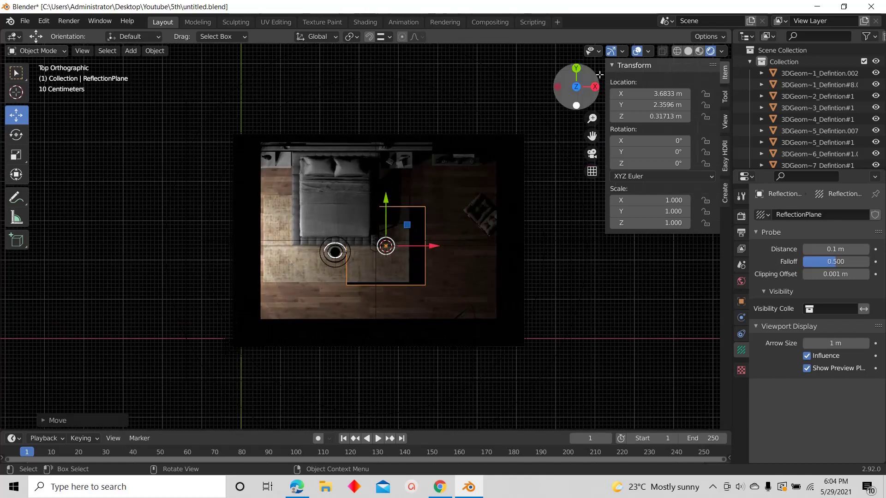
{"action": "left_click", "coordinate": [688, 51]}
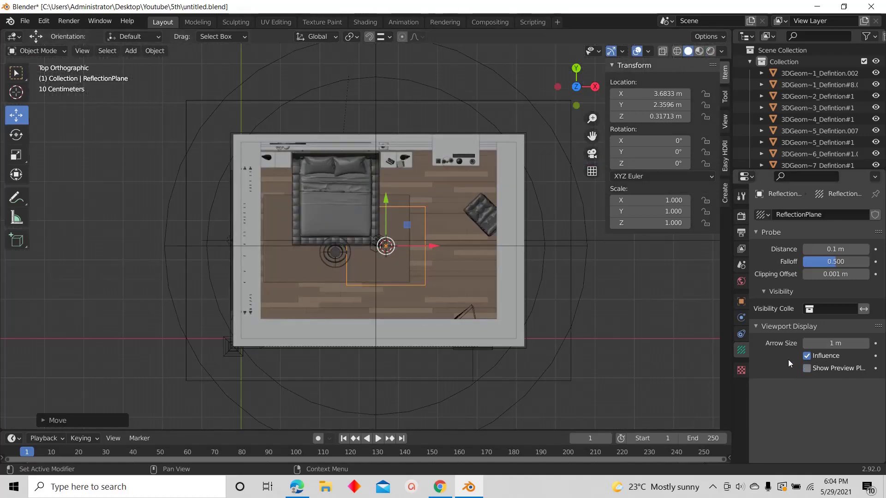
{"action": "scroll", "coordinate": [431, 224], "scroll_direction": "up", "scroll_amount": 1}
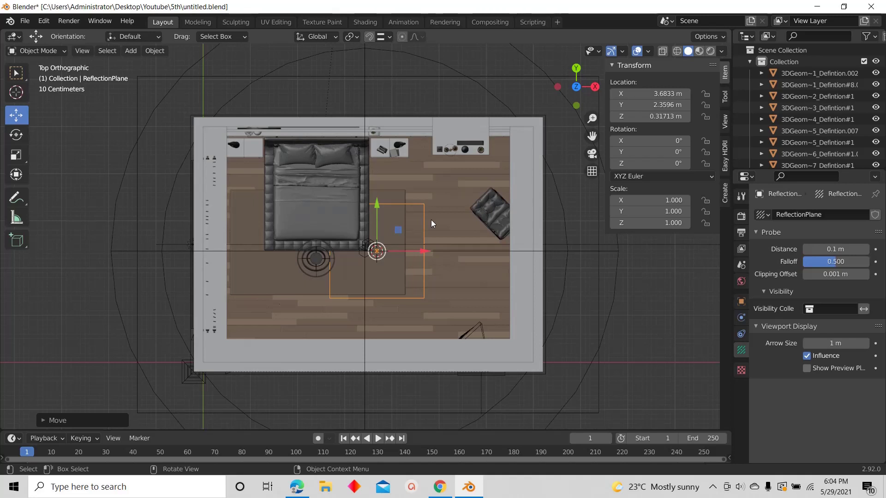
{"action": "key", "text": "s"}
{"action": "key", "text": "x"}
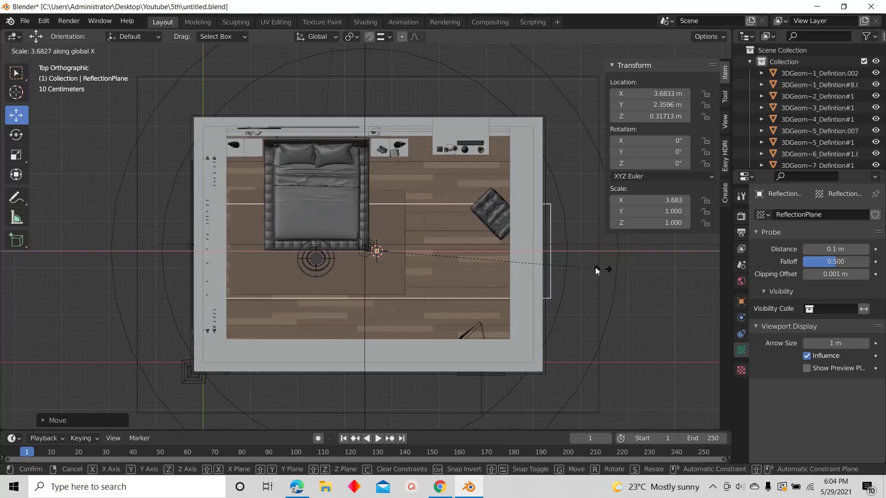
{"action": "key", "text": "x"}
{"action": "key", "text": "x"}
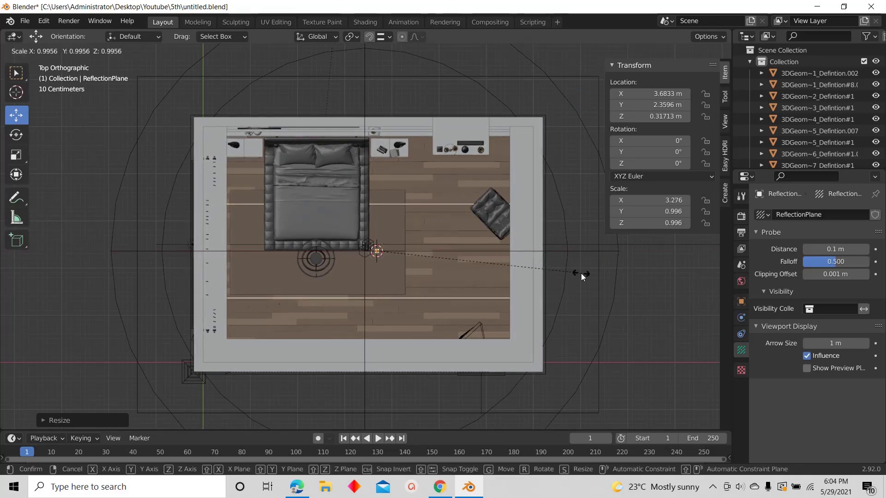
{"action": "key", "text": "y"}
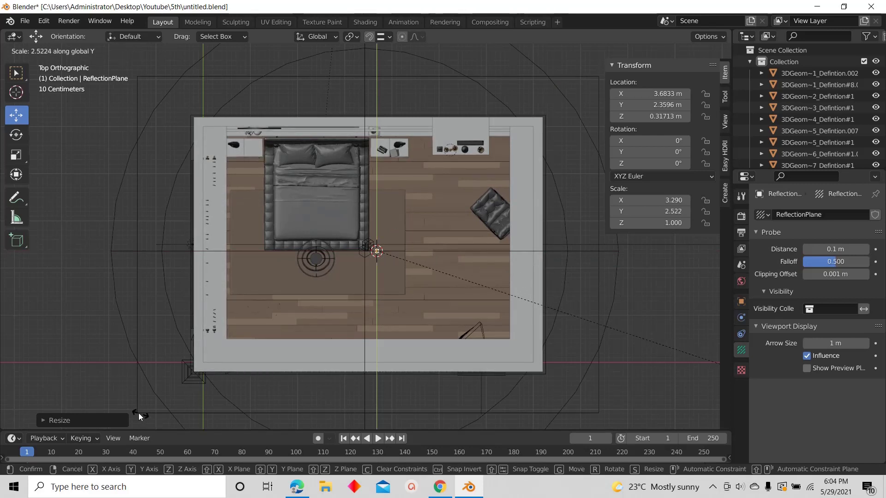
{"action": "left_click", "coordinate": [115, 403]}
Turn on X-ray and move the reflection plane to about 3.47 m in X and 2.49 m in Y, centring it on the room
{"action": "left_click", "coordinate": [663, 51]}
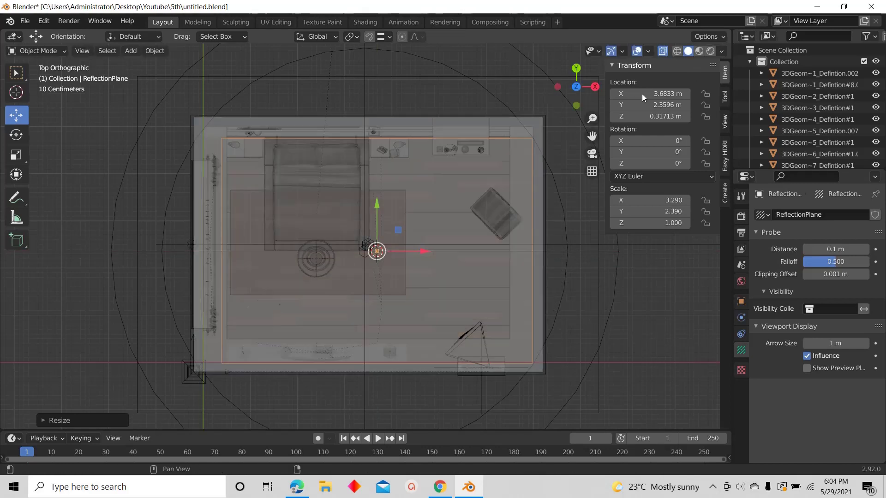
{"action": "key", "text": "g"}
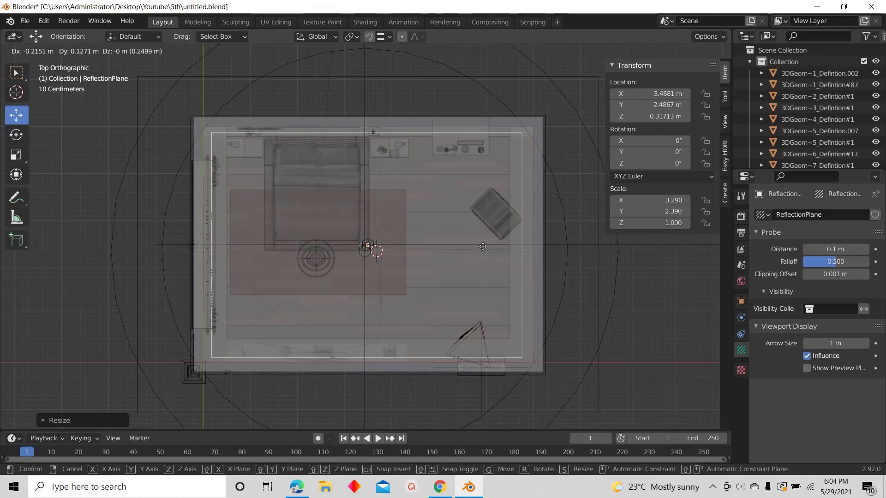
{"action": "left_click", "coordinate": [483, 247]}
Scale the reflection plane to about 3.56 in X and 2.57 in Y to reach the walls, and turn X-ray off
{"action": "key", "text": "s"}
{"action": "key", "text": "x"}
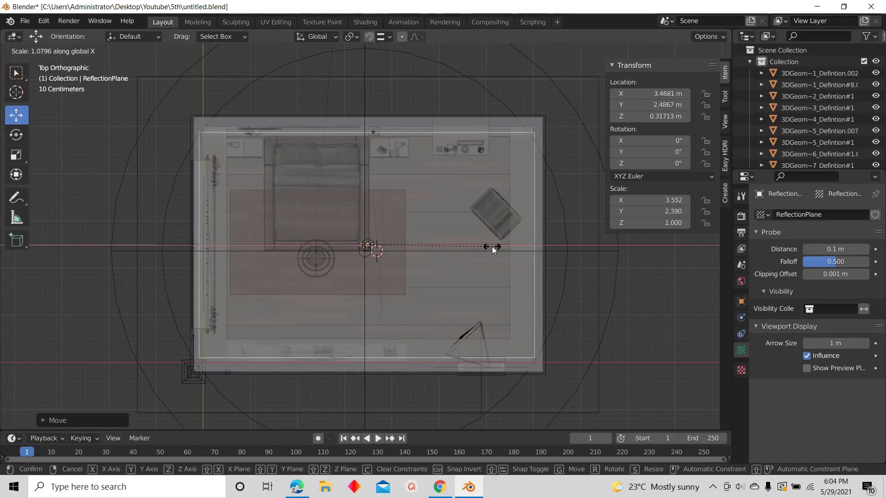
{"action": "left_click", "coordinate": [496, 247]}
{"action": "key", "text": "s"}
{"action": "key", "text": "y"}
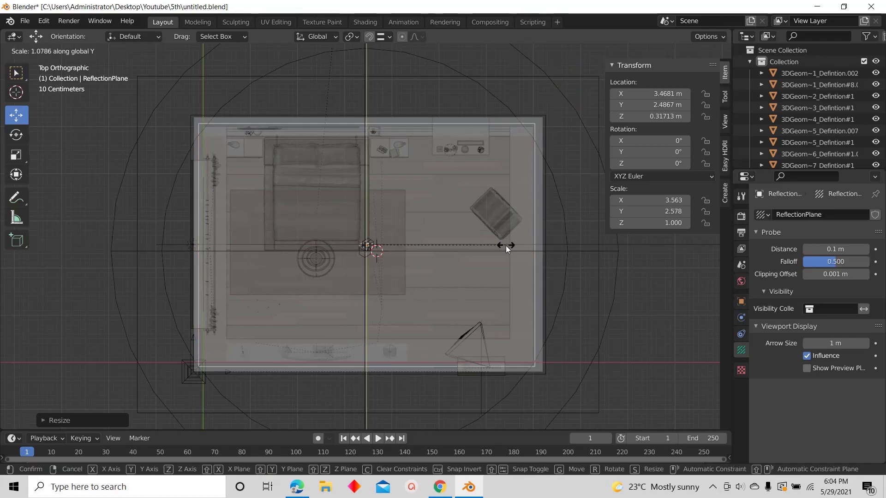
{"action": "left_click", "coordinate": [502, 245]}
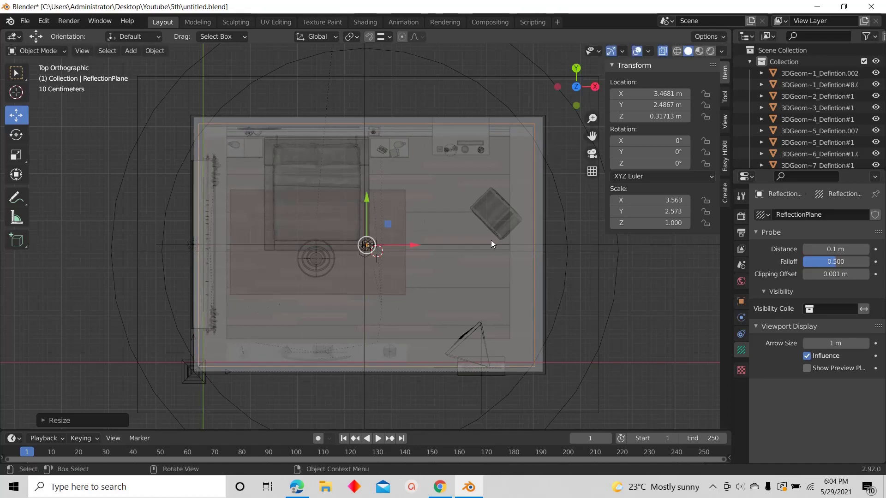
{"action": "left_click", "coordinate": [663, 51]}
Look at the bedroom through the scene camera and hide the viewport overlays
{"action": "middle_click_drag", "start_coordinate": [452, 231], "coordinate": [458, 251]}
{"action": "middle_click_drag", "start_coordinate": [398, 210], "coordinate": [367, 256]}
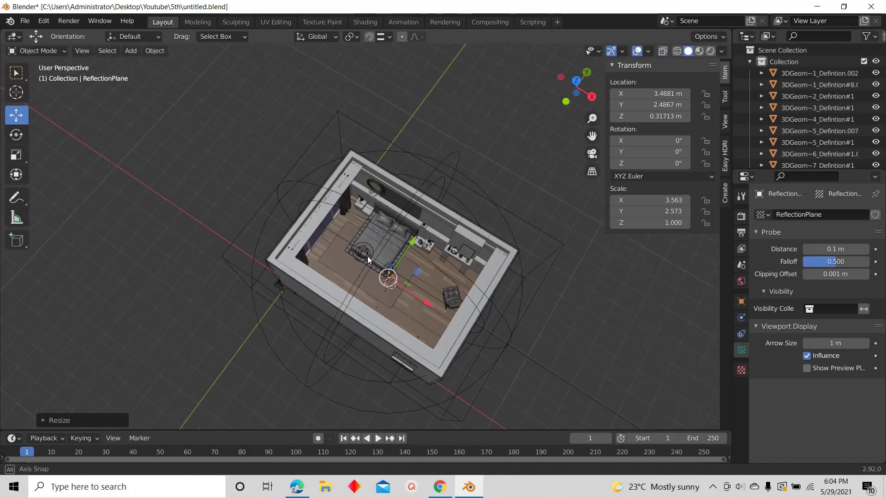
{"action": "key", "text": "KP_0"}
{"action": "scroll", "coordinate": [422, 191], "scroll_direction": "up", "scroll_amount": 3}
{"action": "scroll", "coordinate": [431, 179], "scroll_direction": "up", "scroll_amount": 4}
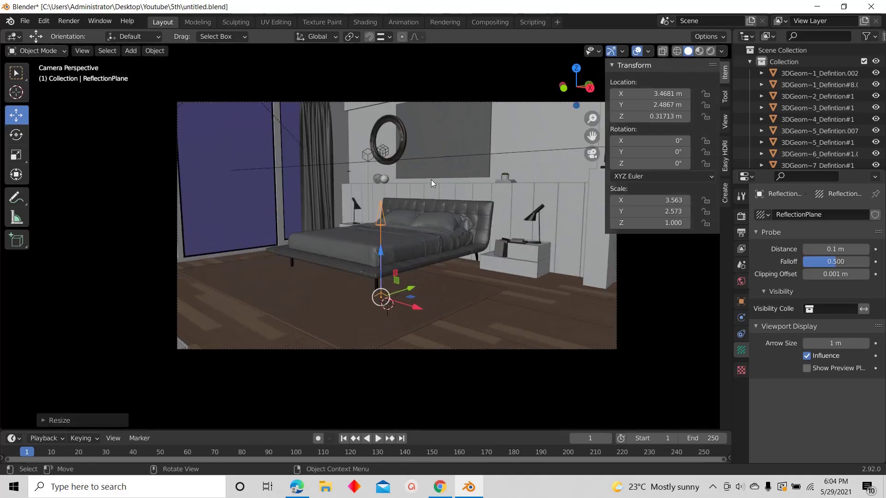
{"action": "left_click", "coordinate": [637, 51]}
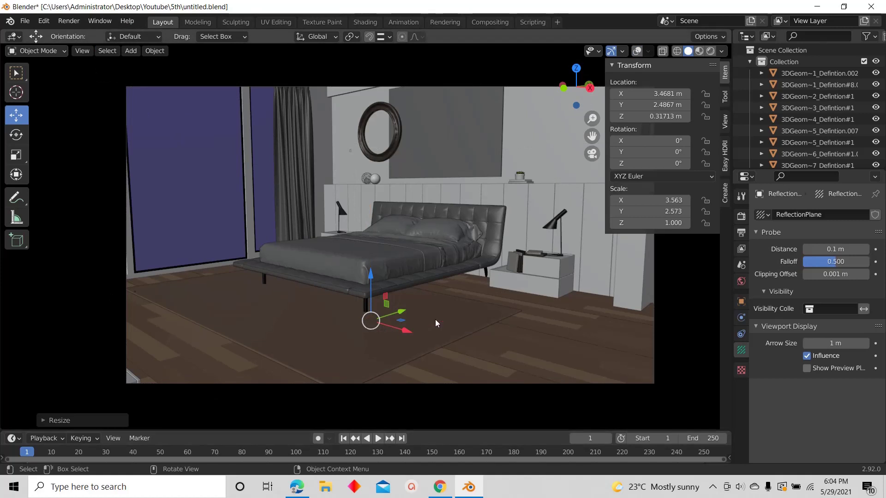
Enable Ambient Occlusion for Eevee with a distance of 0.5 m and a trace precision of 1.000
{"action": "left_click", "coordinate": [740, 217]}
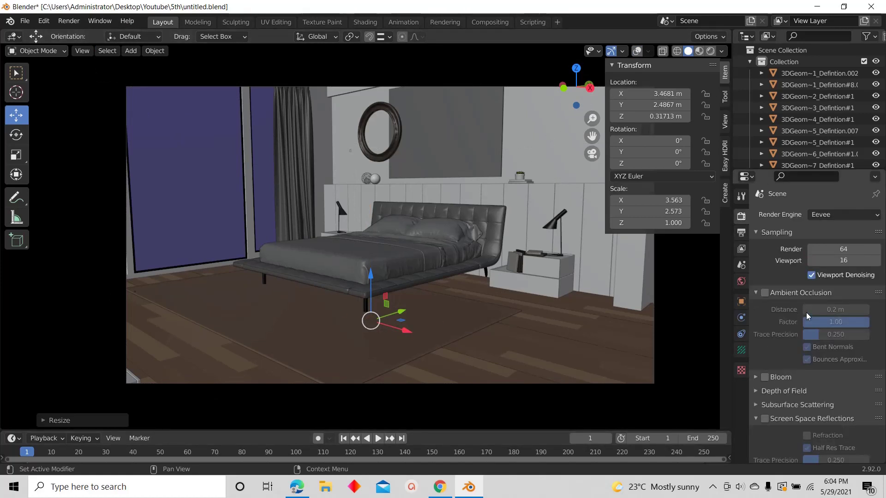
{"action": "left_click", "coordinate": [764, 293]}
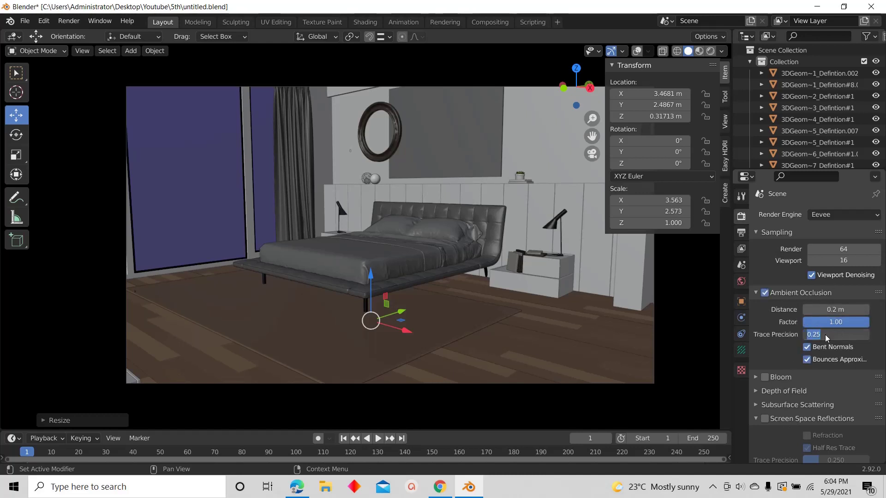
{"action": "type", "text": "0.5"}
{"action": "key", "text": "Return"}
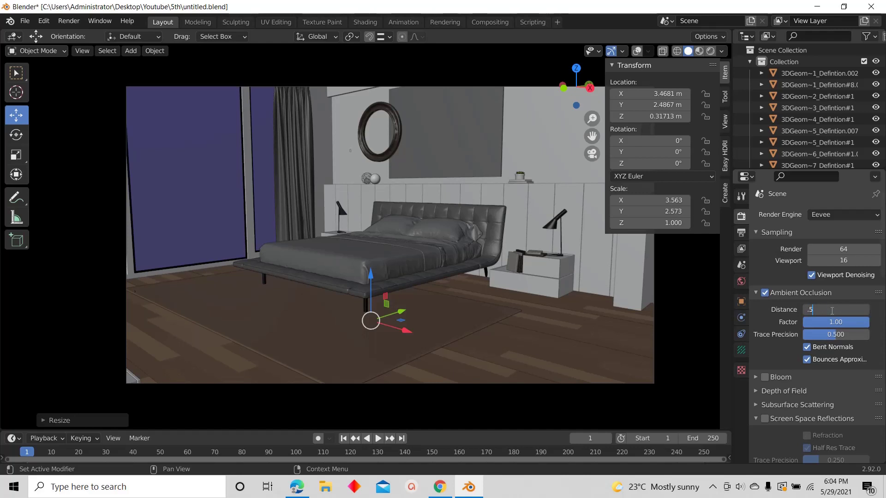
{"action": "key", "text": "Return"}
{"action": "left_click_drag", "start_coordinate": [831, 335], "coordinate": [871, 334]}
Enable Screen Space Reflections with Refraction, and turn on Motion Blur
{"action": "scroll", "coordinate": [814, 348], "scroll_direction": "down", "scroll_amount": 5}
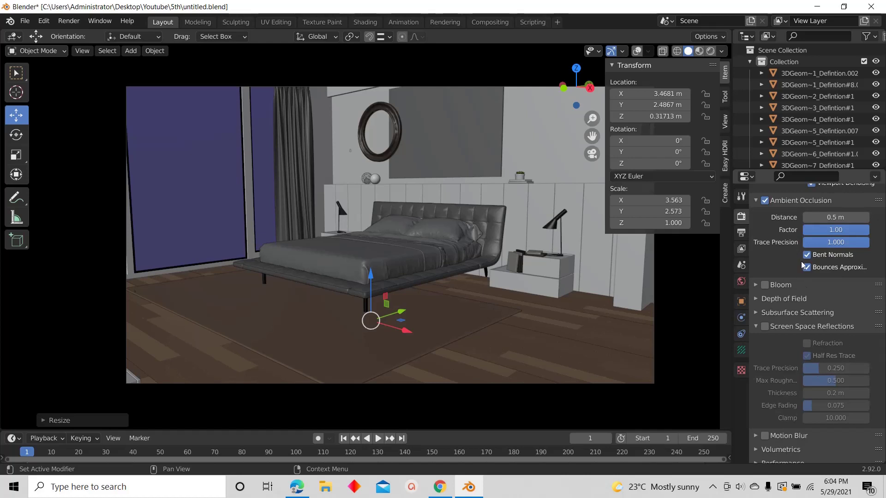
{"action": "scroll", "coordinate": [783, 305], "scroll_direction": "down", "scroll_amount": 2}
{"action": "left_click", "coordinate": [764, 290]}
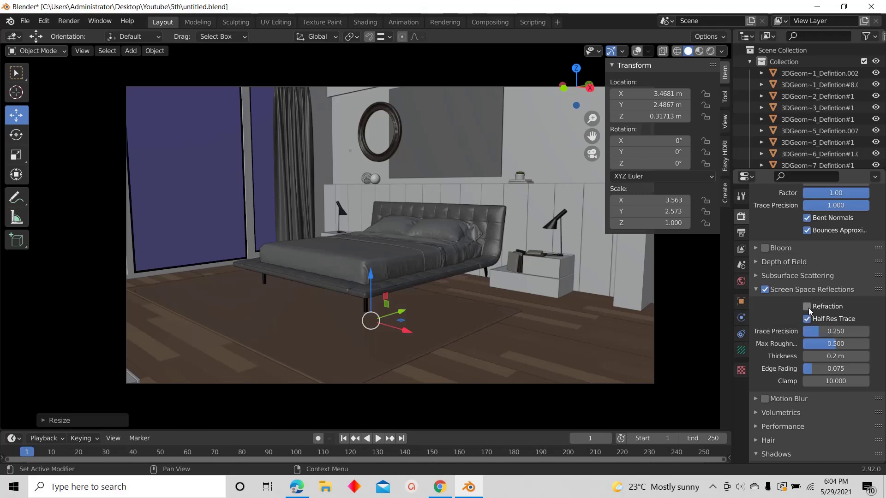
{"action": "scroll", "coordinate": [780, 347], "scroll_direction": "down", "scroll_amount": 5}
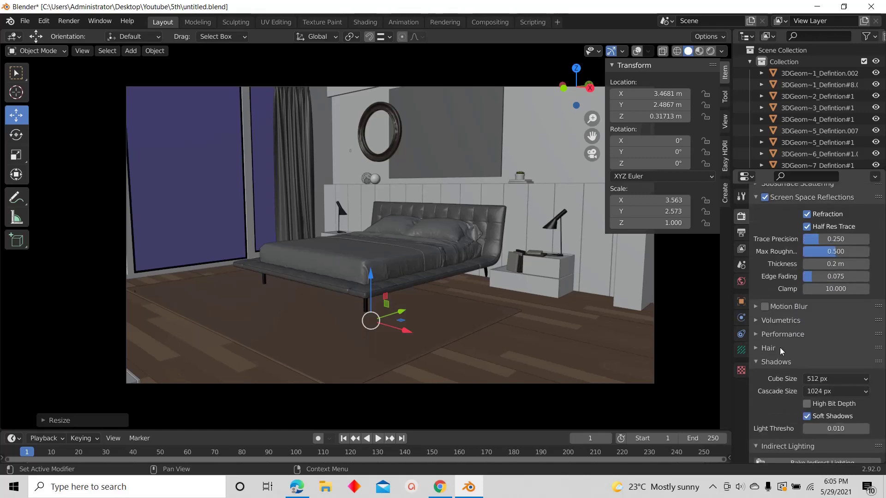
{"action": "left_click", "coordinate": [757, 307]}
{"action": "left_click", "coordinate": [756, 307]}
Set both the shadow cube size and the indirect lighting cubemap size to 1024 px
{"action": "scroll", "coordinate": [785, 392], "scroll_direction": "down", "scroll_amount": 5}
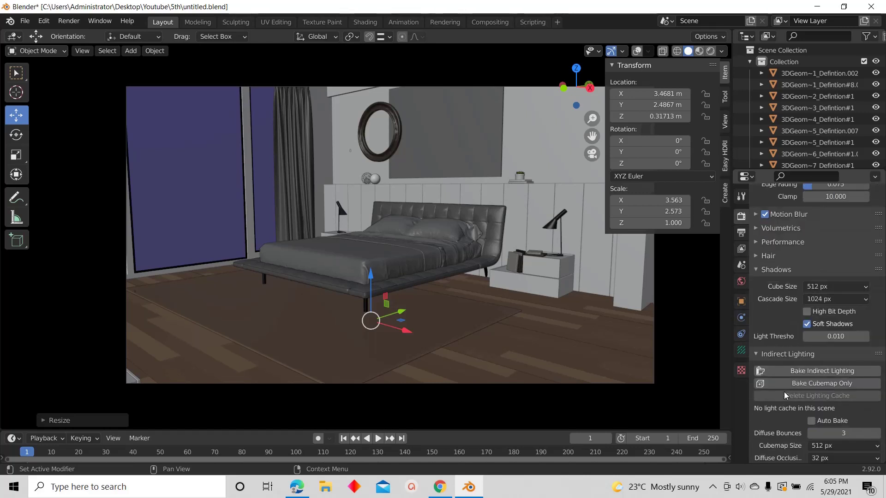
{"action": "left_click", "coordinate": [823, 287]}
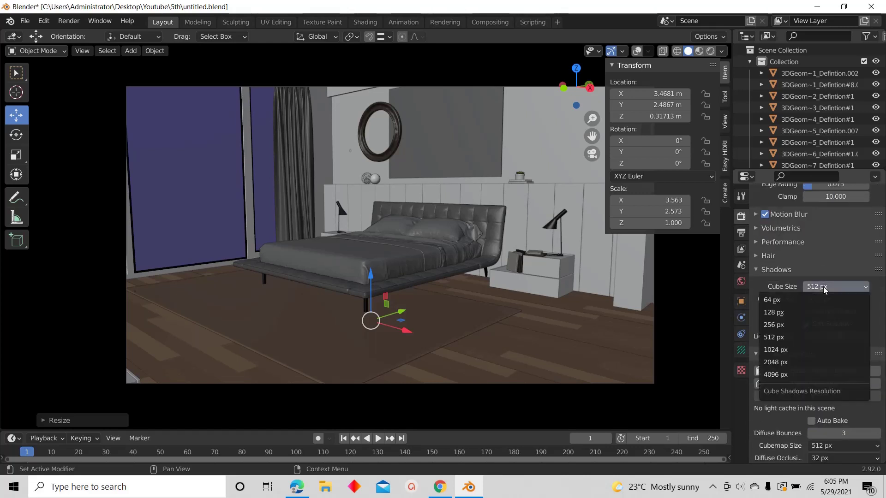
{"action": "left_click", "coordinate": [787, 351]}
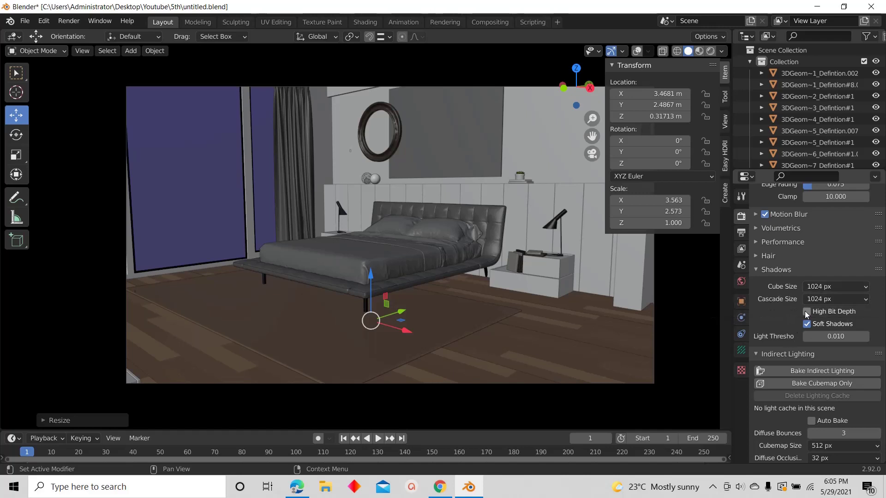
{"action": "scroll", "coordinate": [775, 360], "scroll_direction": "down", "scroll_amount": 8}
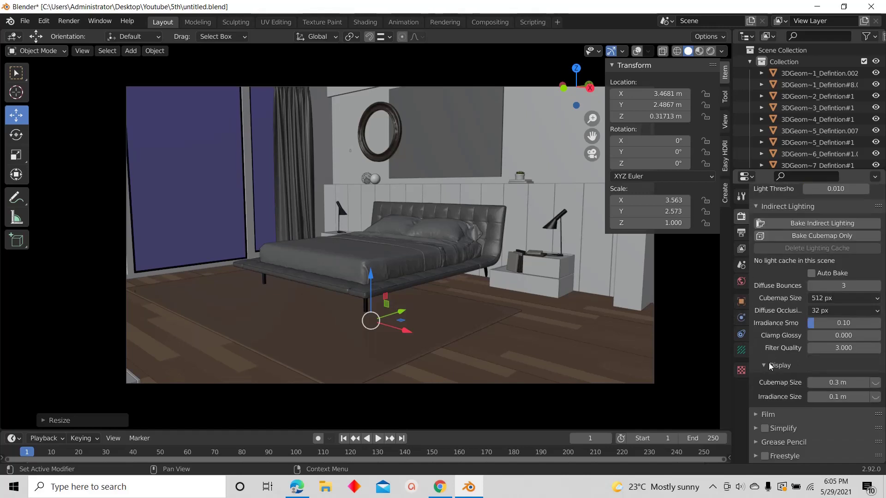
{"action": "left_click", "coordinate": [827, 299]}
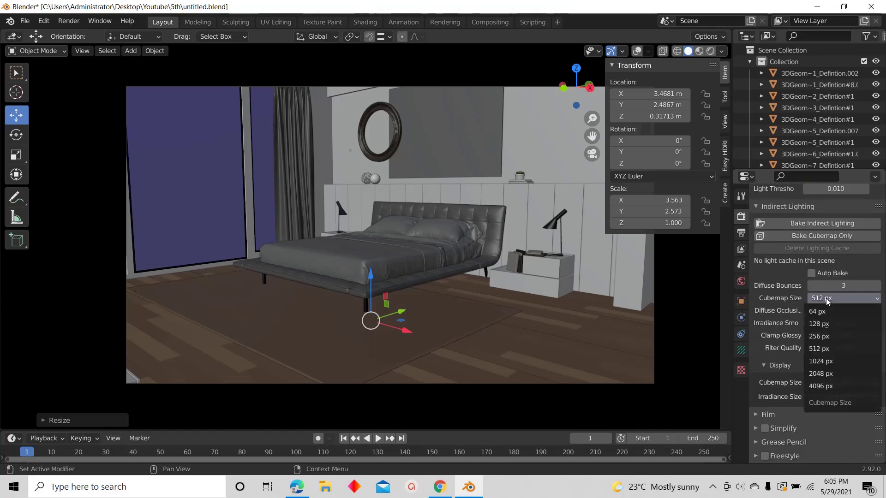
{"action": "left_click", "coordinate": [821, 360]}
Set the colour management view transform to Filmic Log Encoding and the look to Medium High Contrast
{"action": "scroll", "coordinate": [815, 368], "scroll_direction": "down", "scroll_amount": 5}
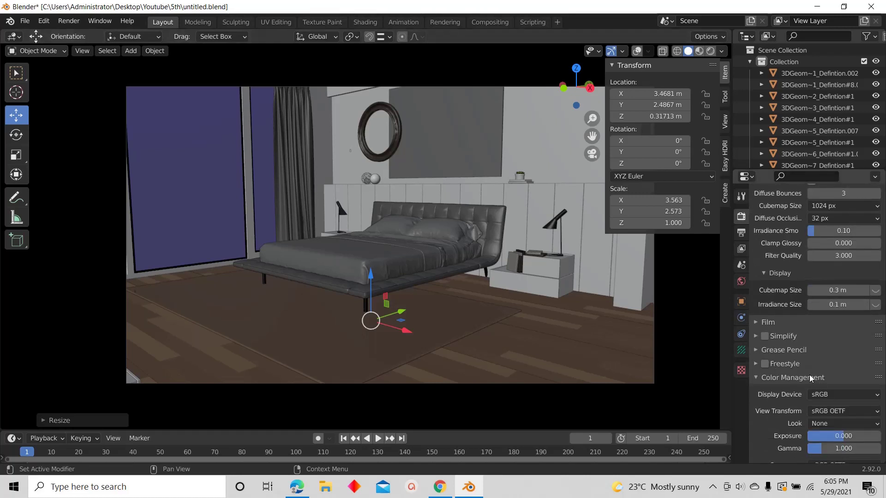
{"action": "scroll", "coordinate": [790, 405], "scroll_direction": "down", "scroll_amount": 2}
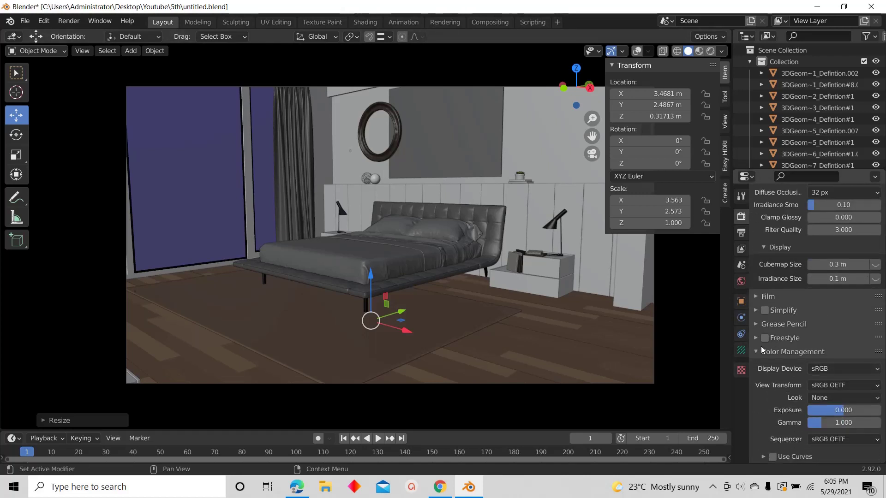
{"action": "left_click", "coordinate": [808, 384]}
{"action": "left_click", "coordinate": [803, 435]}
{"action": "left_click", "coordinate": [821, 398]}
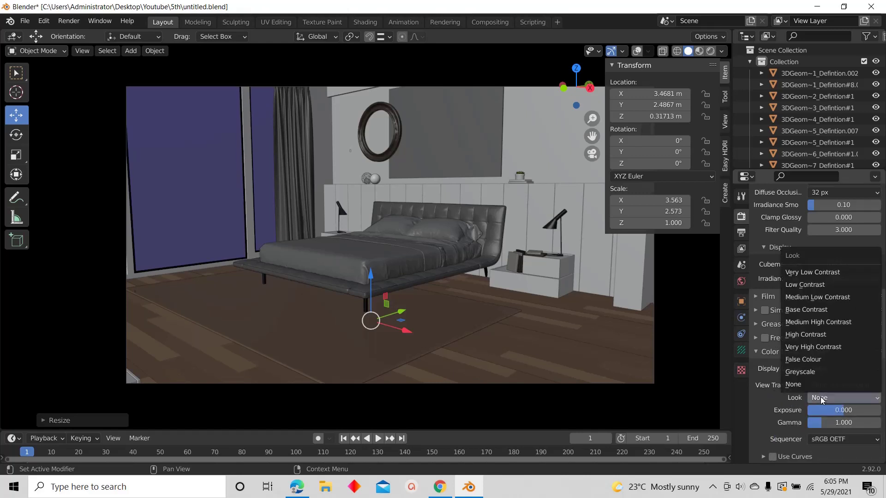
{"action": "left_click", "coordinate": [831, 321]}
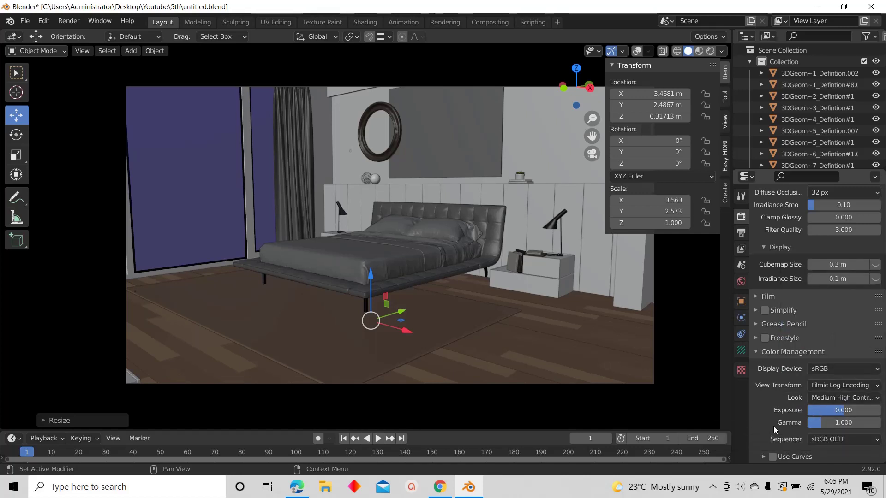
Return to the start of the render settings and save the blend file
{"action": "scroll", "coordinate": [807, 341], "scroll_direction": "up", "scroll_amount": 5}
{"action": "scroll", "coordinate": [799, 339], "scroll_direction": "up", "scroll_amount": 20}
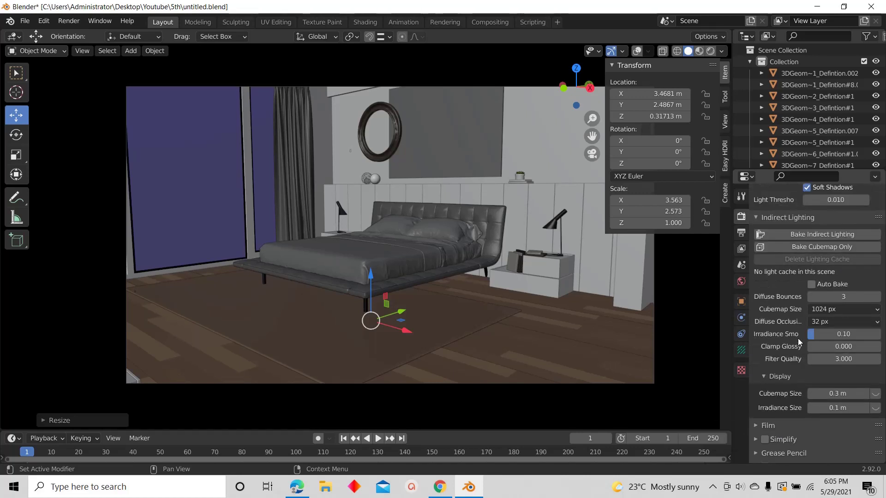
{"action": "scroll", "coordinate": [797, 332], "scroll_direction": "up", "scroll_amount": 4}
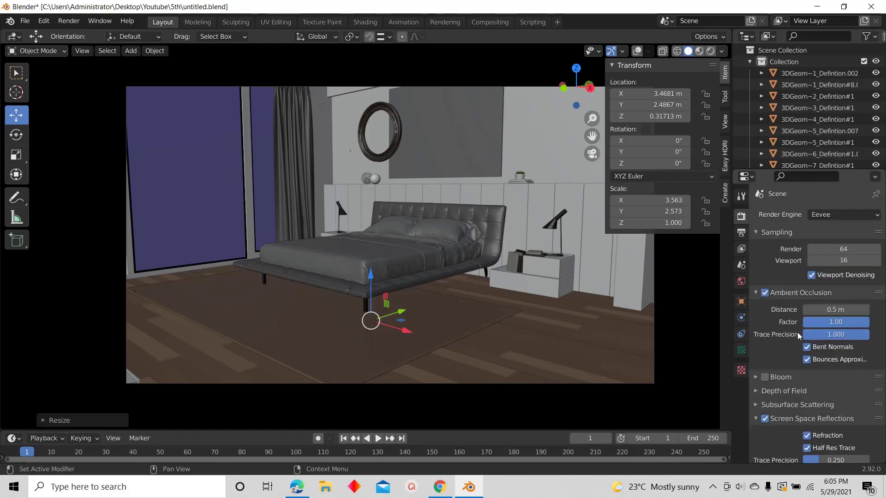
{"action": "left_click", "coordinate": [25, 21]}
{"action": "left_click", "coordinate": [39, 97]}
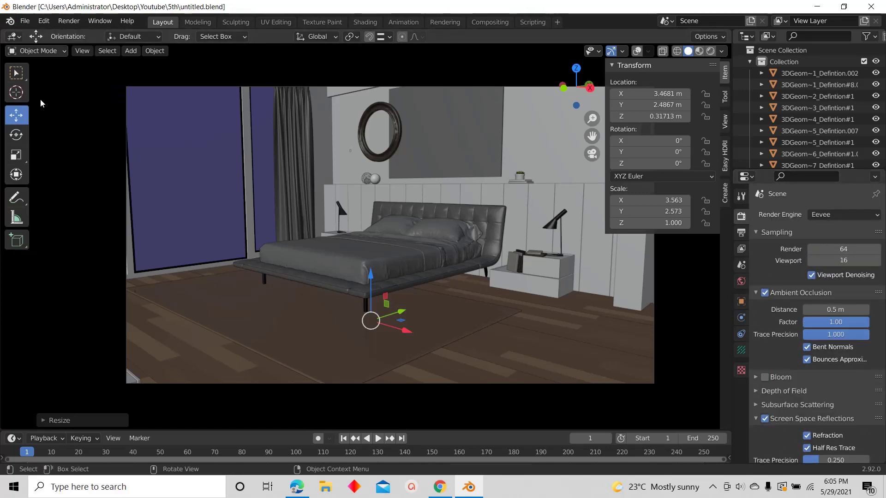
Bake the indirect lighting and switch the viewport to Rendered shading
{"action": "scroll", "coordinate": [784, 369], "scroll_direction": "down", "scroll_amount": 15}
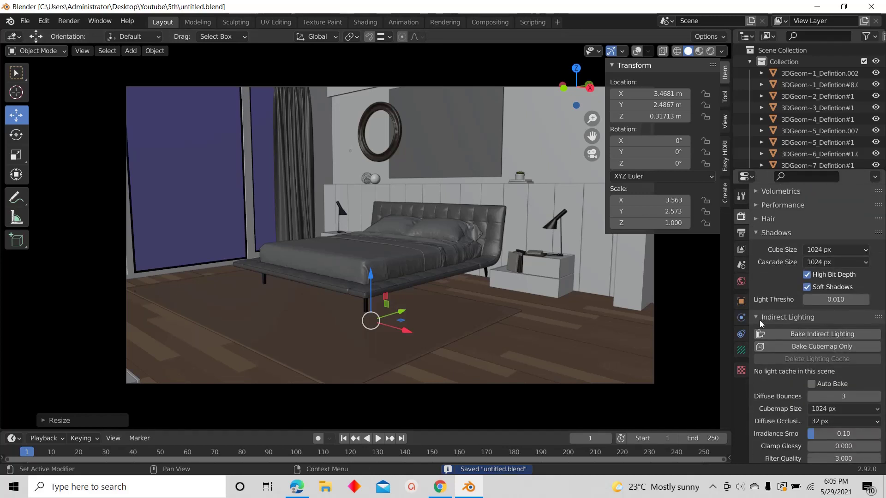
{"action": "left_click", "coordinate": [812, 336]}
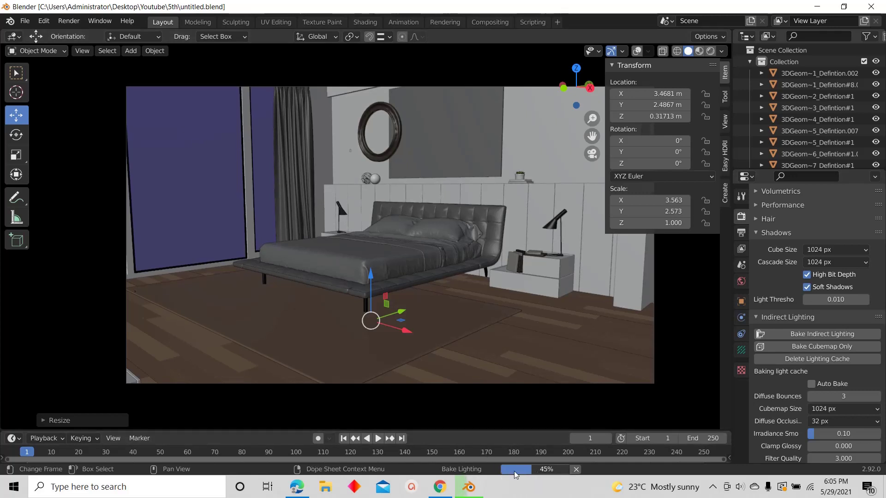
{"action": "mouse_move", "coordinate": [508, 467]}
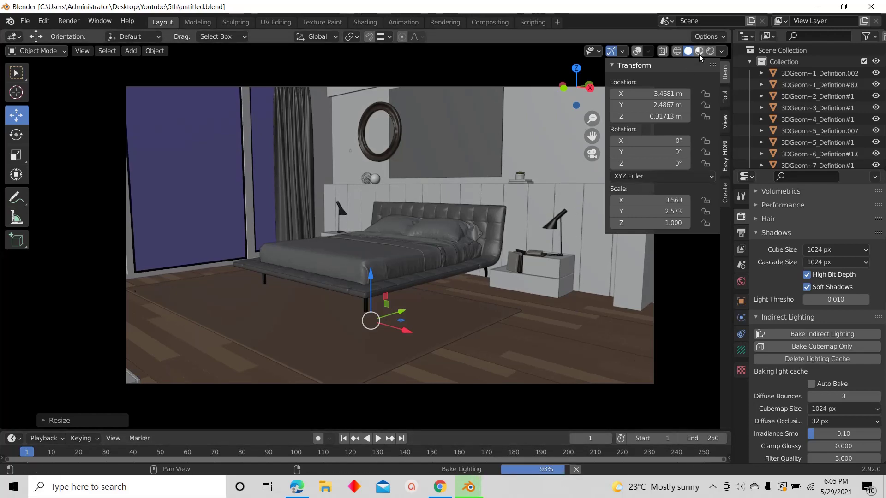
{"action": "left_click", "coordinate": [711, 51]}
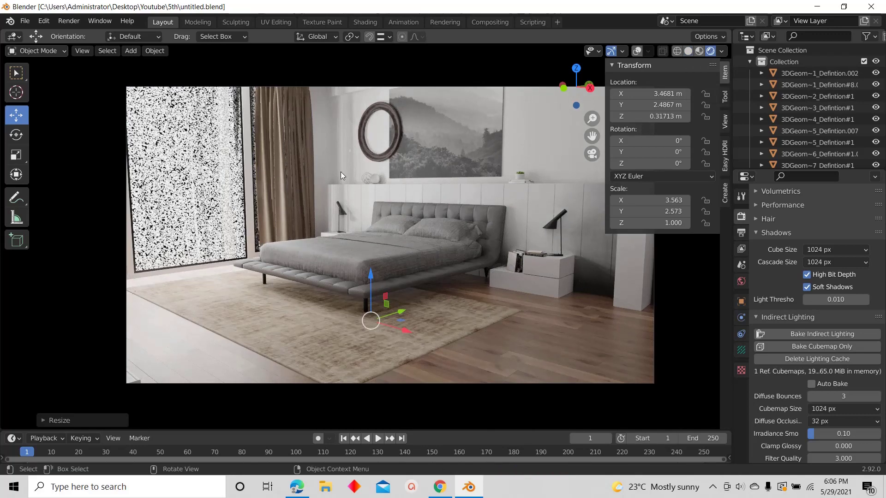
Inspect the baked lighting around the bed, nightstand and fireplace, and dismiss the browser notification
{"action": "middle_click_drag", "start_coordinate": [362, 224], "coordinate": [406, 249]}
{"action": "scroll", "coordinate": [436, 207], "scroll_direction": "down", "scroll_amount": 4}
{"action": "scroll", "coordinate": [454, 256], "scroll_direction": "up", "scroll_amount": 9}
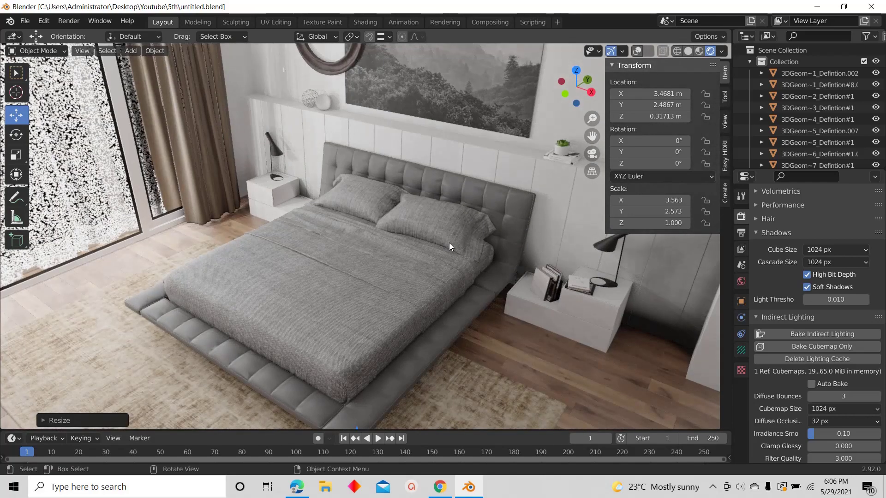
{"action": "key", "text": "shift+grave"}
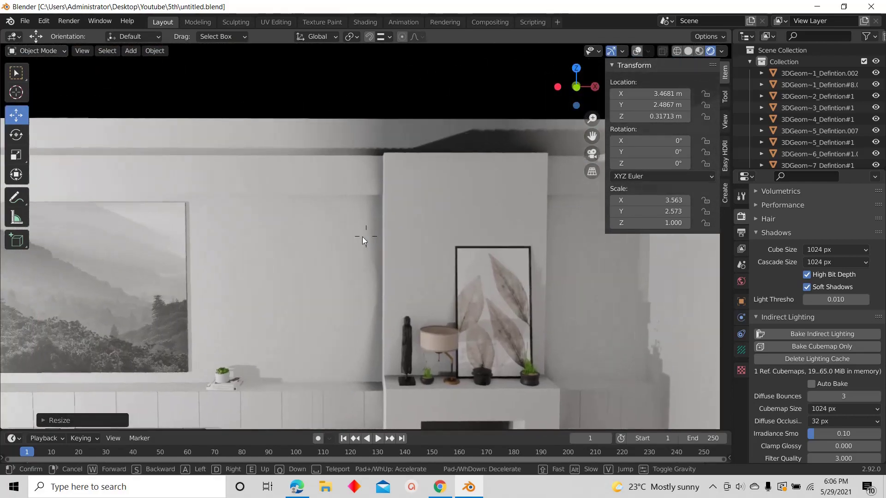
{"action": "key", "text": "w"}
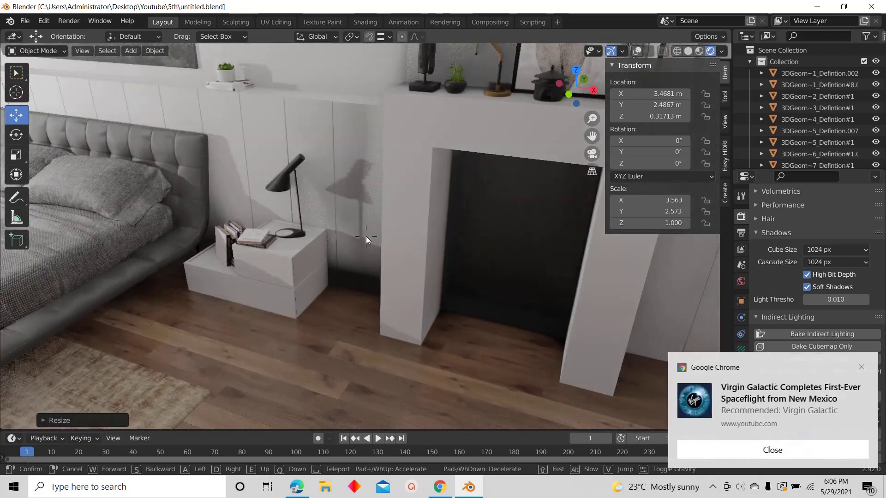
{"action": "left_click", "coordinate": [367, 236]}
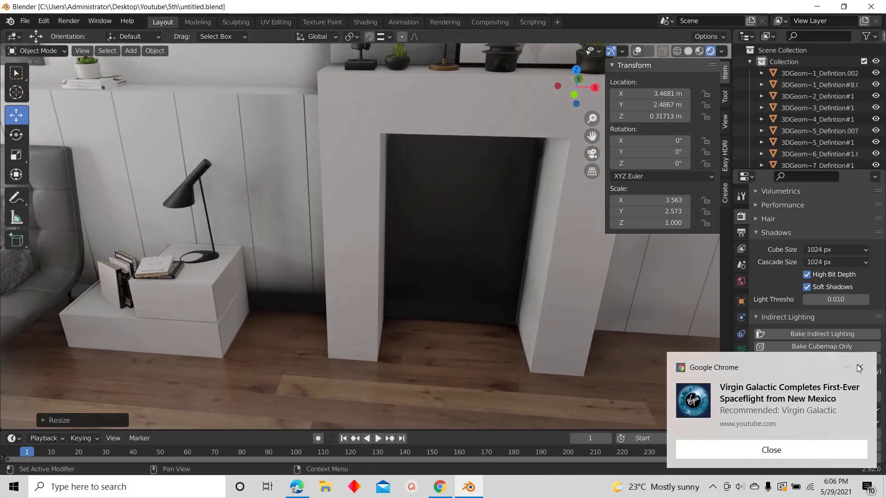
{"action": "left_click", "coordinate": [859, 368]}
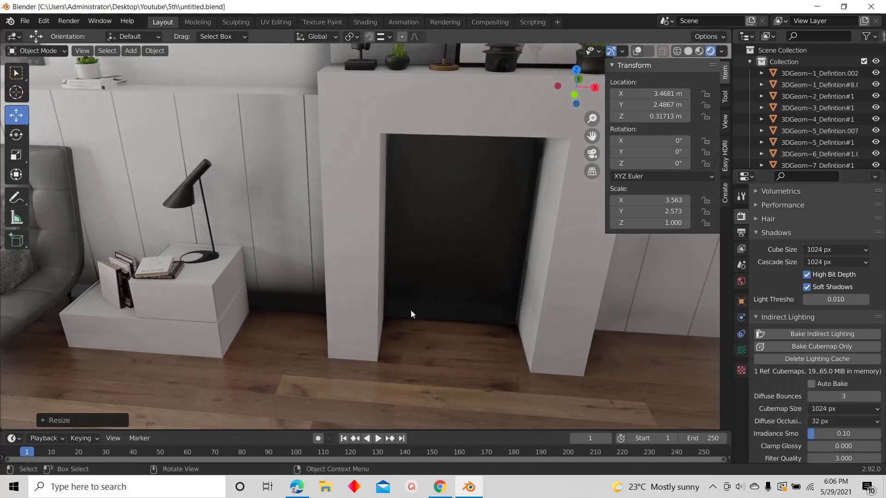
Walk through the rendered room to examine the lighting on the fireplace wall, the TV wall and the bed area
{"action": "key", "text": "shift+grave"}
{"action": "key", "text": "w"}
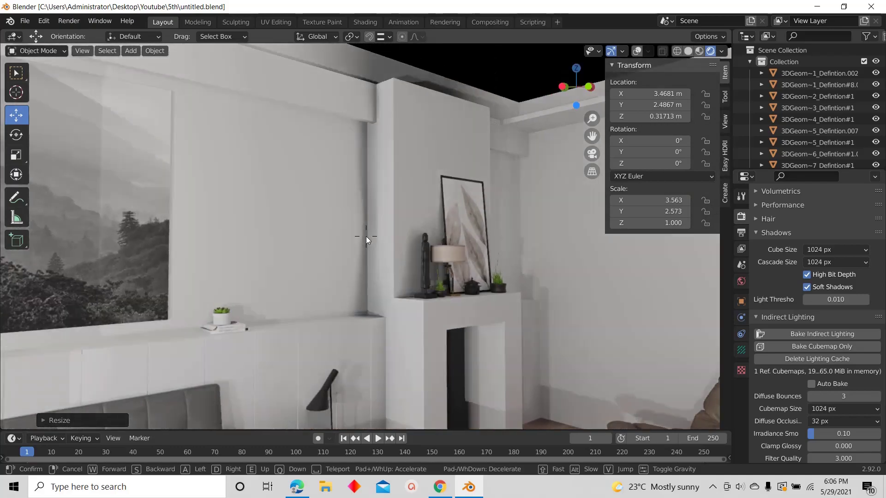
{"action": "left_click", "coordinate": [366, 236]}
{"action": "key", "text": "shift+grave"}
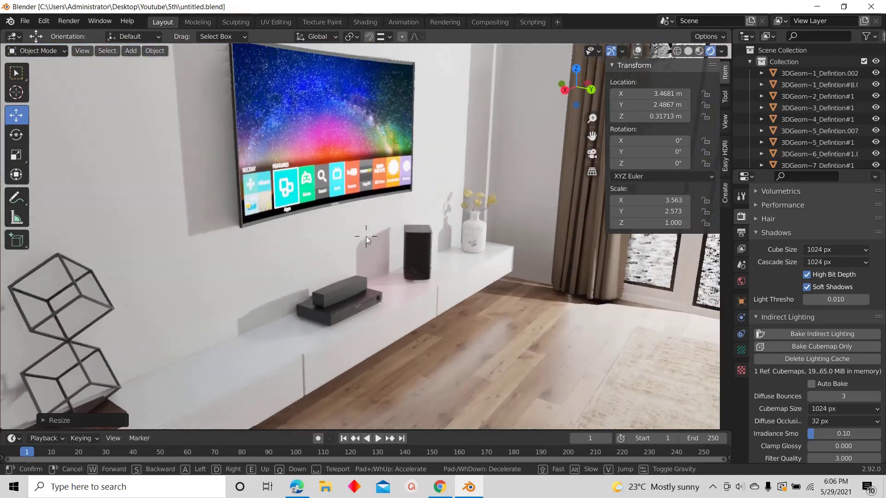
{"action": "key", "text": "s"}
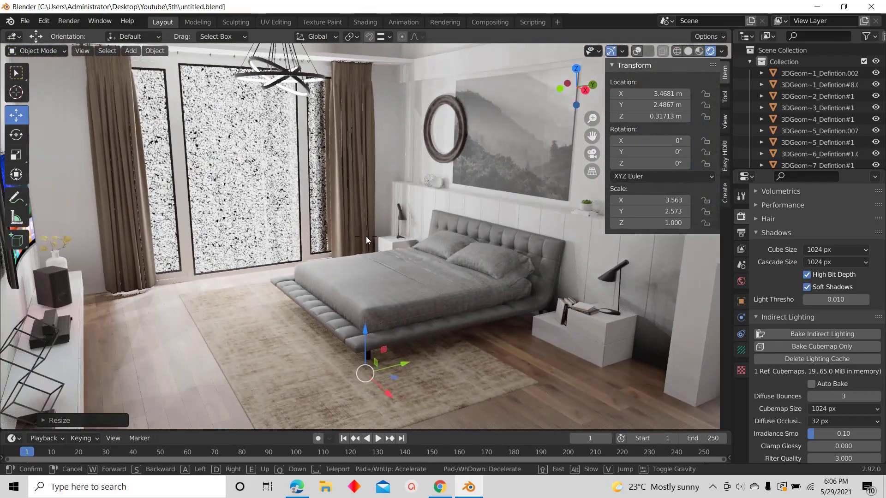
{"action": "left_click", "coordinate": [367, 236]}
{"action": "key", "text": "w"}
{"action": "key", "text": "shift+grave"}
{"action": "key", "text": "w"}
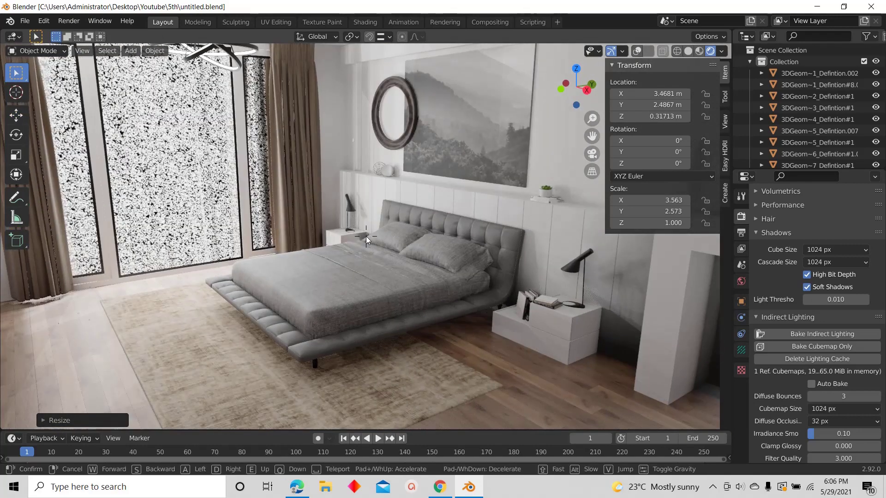
{"action": "left_click", "coordinate": [367, 236]}
Show the viewport overlays again and select the irradiance volume with its probe settings open
{"action": "left_click", "coordinate": [740, 352]}
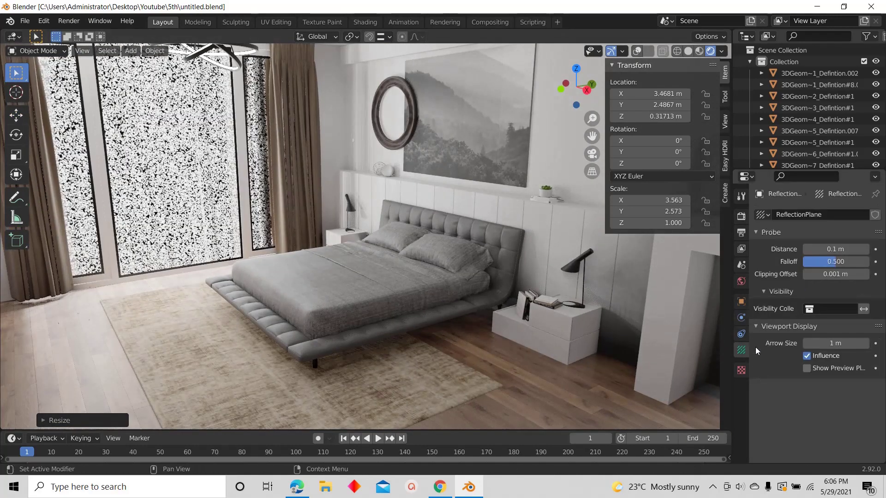
{"action": "left_click", "coordinate": [639, 53]}
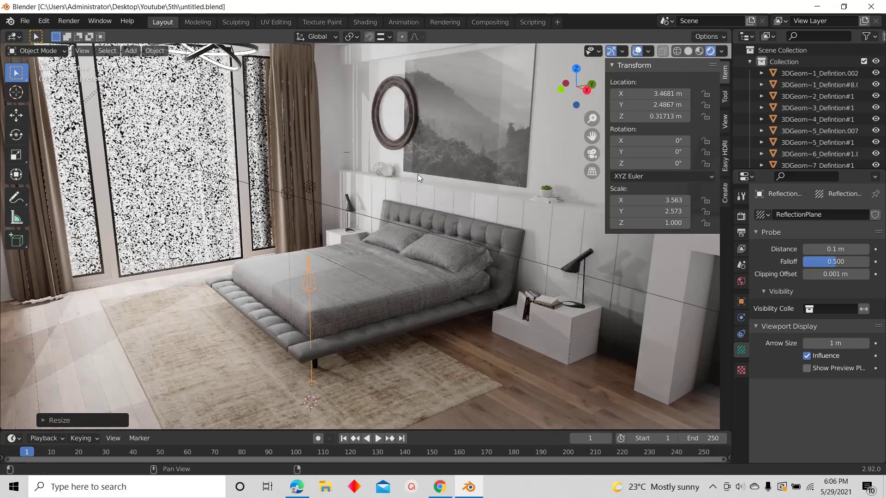
{"action": "left_click", "coordinate": [308, 186]}
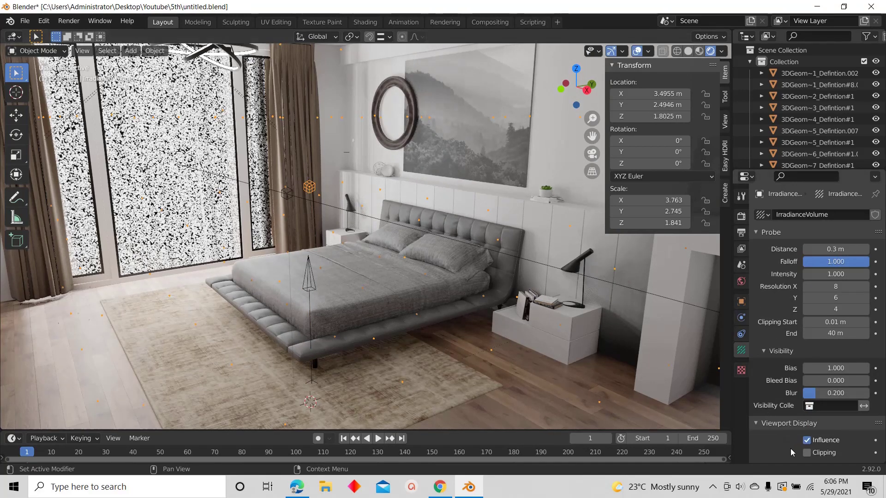
Display the baked cubemap and irradiance samples in the viewport from the indirect lighting display settings
{"action": "left_click", "coordinate": [742, 216]}
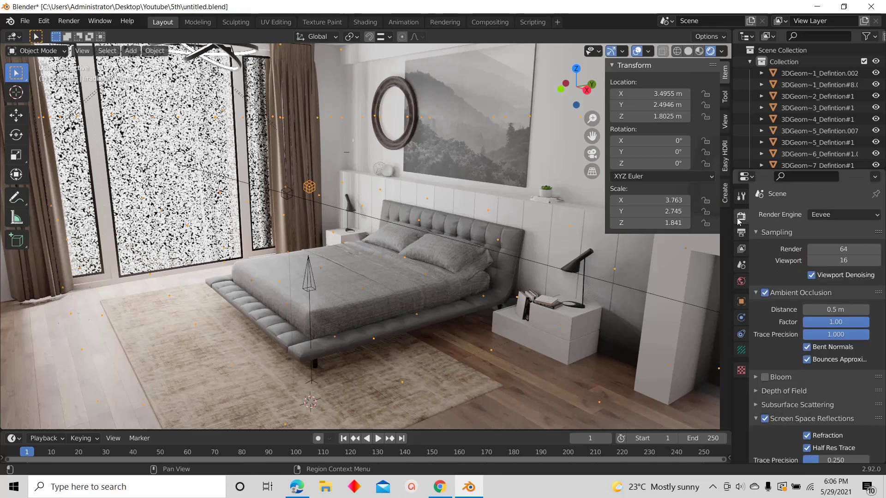
{"action": "scroll", "coordinate": [805, 351], "scroll_direction": "down", "scroll_amount": 15}
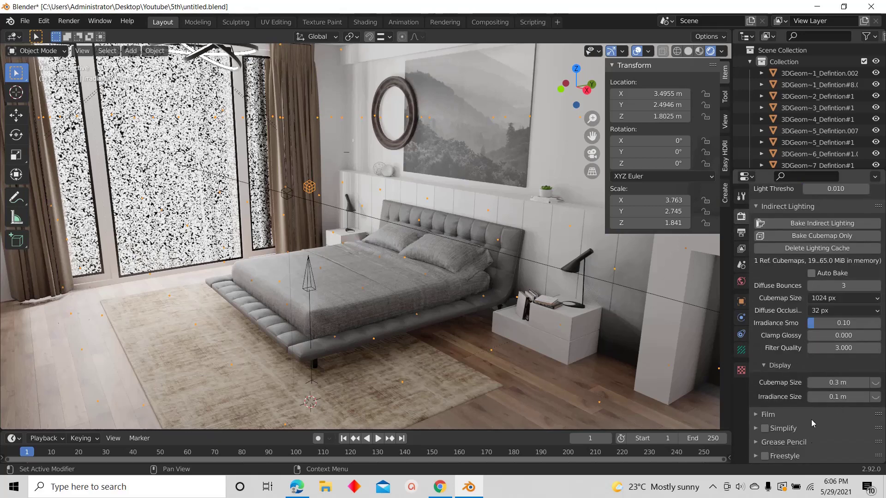
{"action": "left_click", "coordinate": [874, 383]}
{"action": "left_click", "coordinate": [876, 398]}
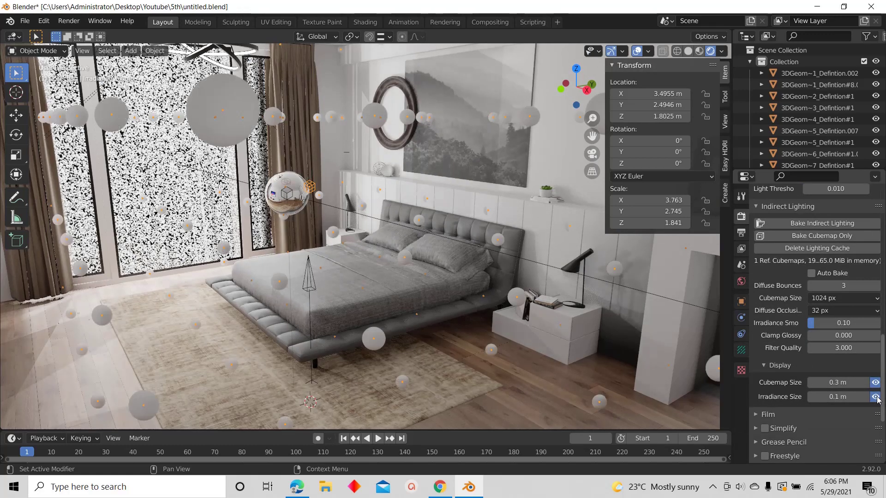
Walk through the rendered room to examine the displayed cubemap sphere and irradiance samples around the bed and fireplace
{"action": "key", "text": "shift+grave"}
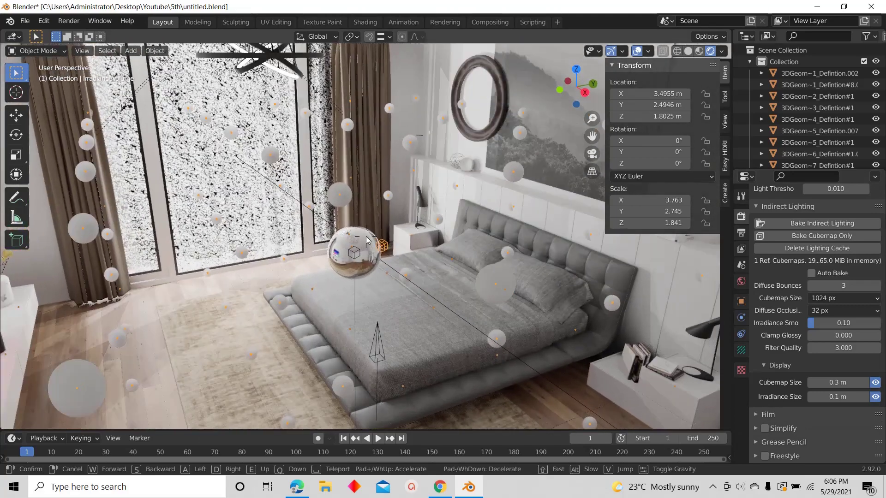
{"action": "left_click", "coordinate": [367, 240]}
{"action": "left_click", "coordinate": [349, 255]}
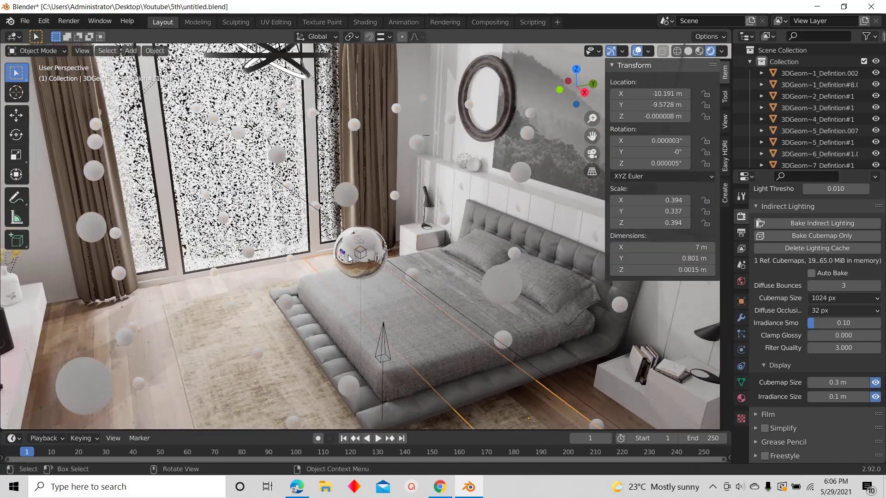
{"action": "key", "text": "shift+grave"}
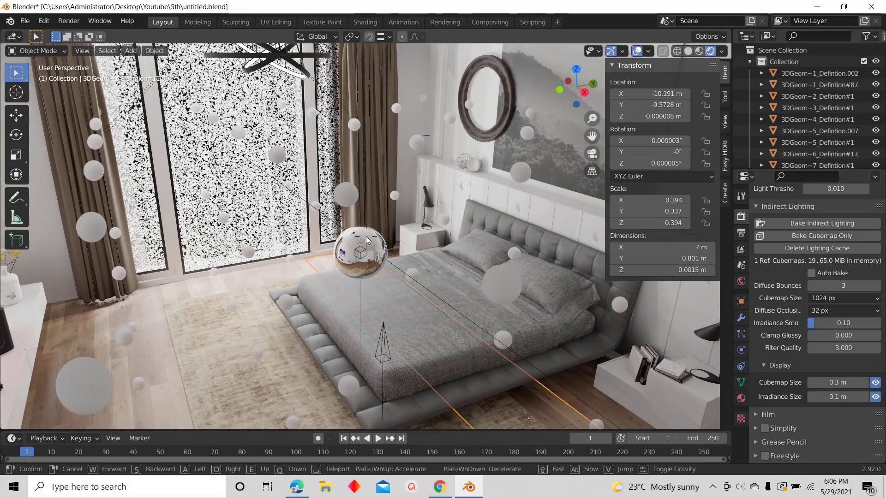
{"action": "key", "text": "w"}
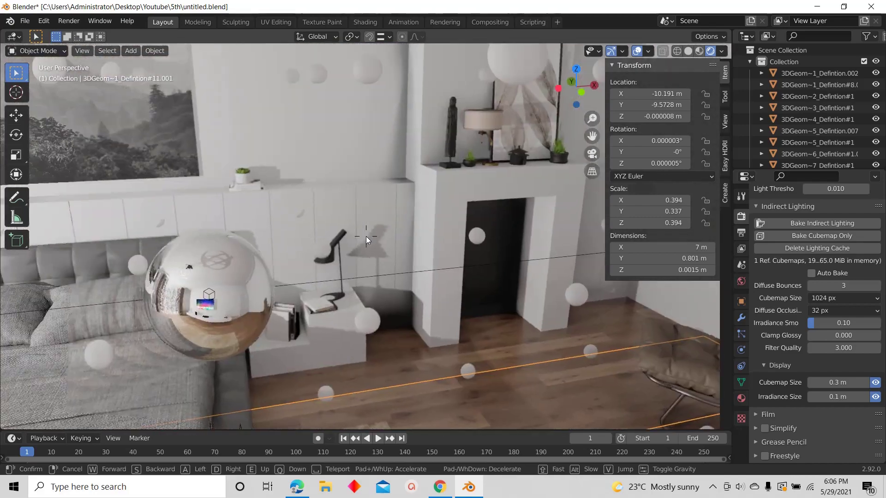
{"action": "key", "text": "s"}
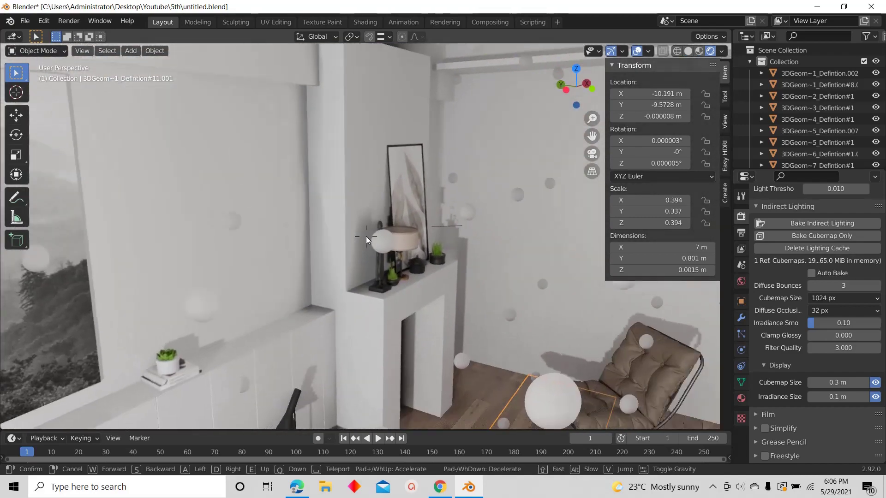
{"action": "key", "text": "d"}
{"action": "key", "text": "s"}
{"action": "key", "text": "d"}
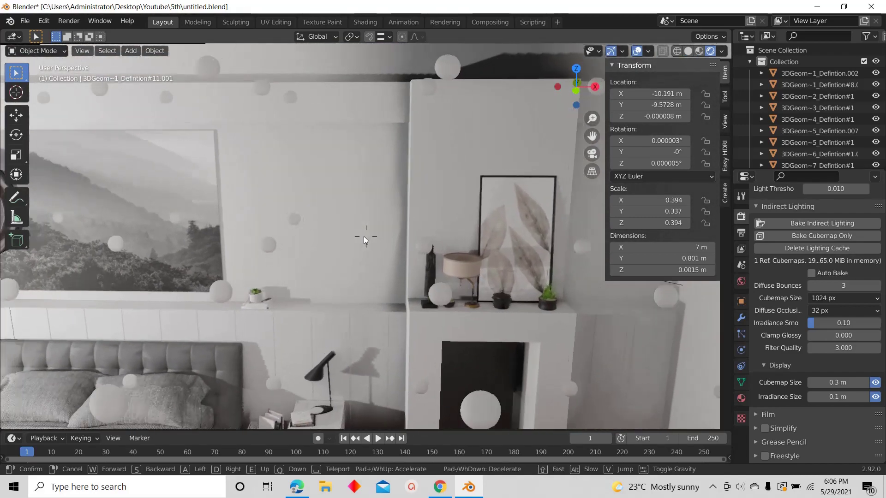
Examine how the irradiance samples are spread between the windows, the ceiling lamp and the fireplace wall
{"action": "key", "text": "a"}
{"action": "key", "text": "s"}
{"action": "key", "text": "w"}
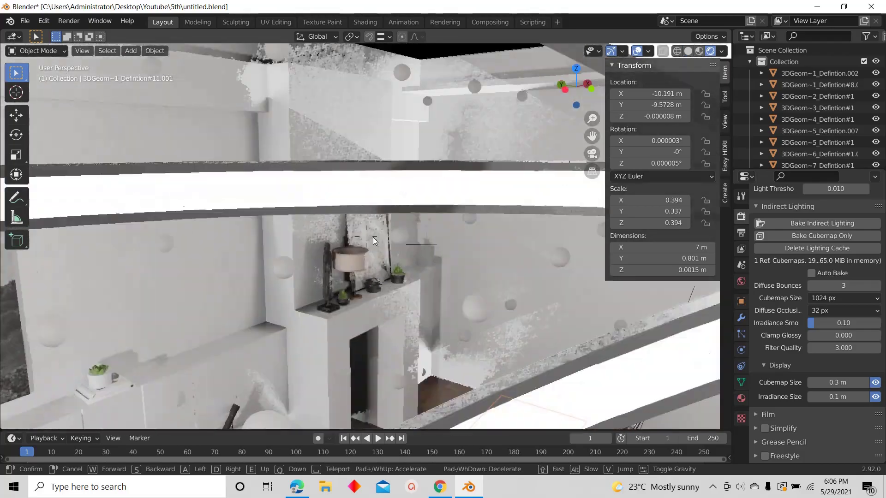
{"action": "key", "text": "d"}
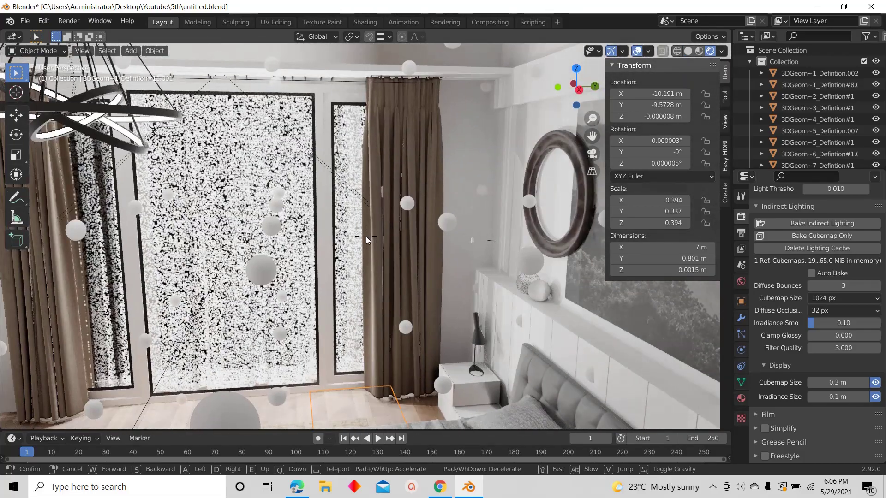
{"action": "key", "text": "w"}
{"action": "key", "text": "s"}
{"action": "key", "text": "s"}
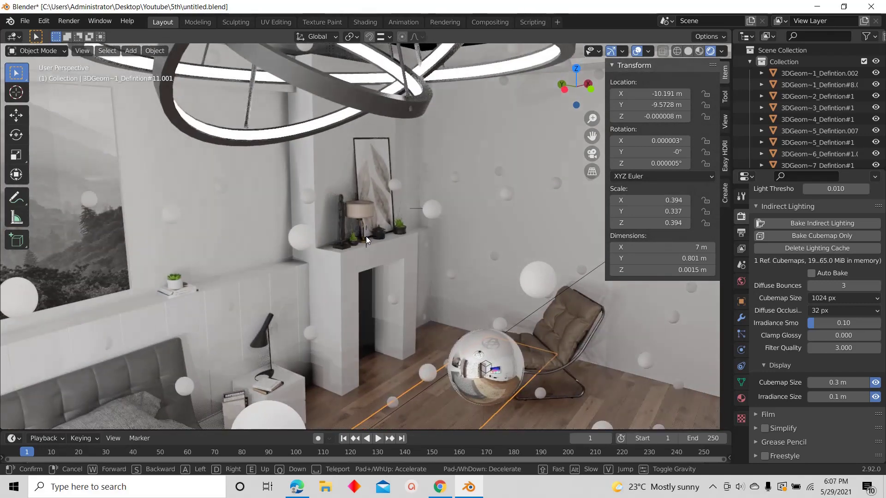
{"action": "key", "text": "w"}
{"action": "left_click", "coordinate": [367, 236]}
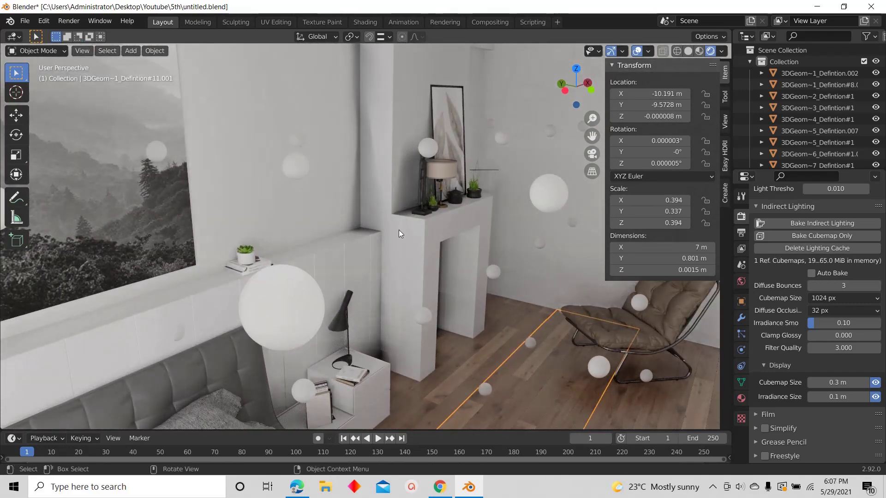
Move in on the corner beside the chimney and select the irradiance volume to inspect its samples there
{"action": "key", "text": "shift+grave"}
{"action": "key", "text": "w"}
{"action": "key", "text": "s"}
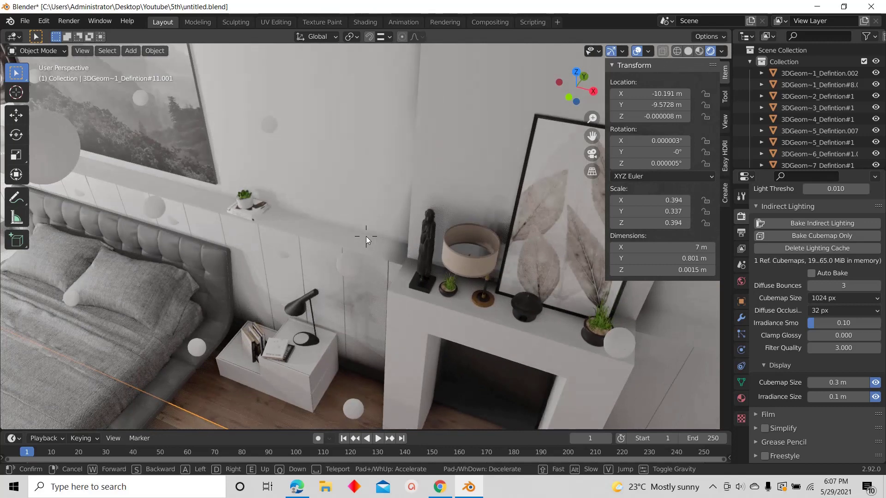
{"action": "left_click", "coordinate": [367, 236]}
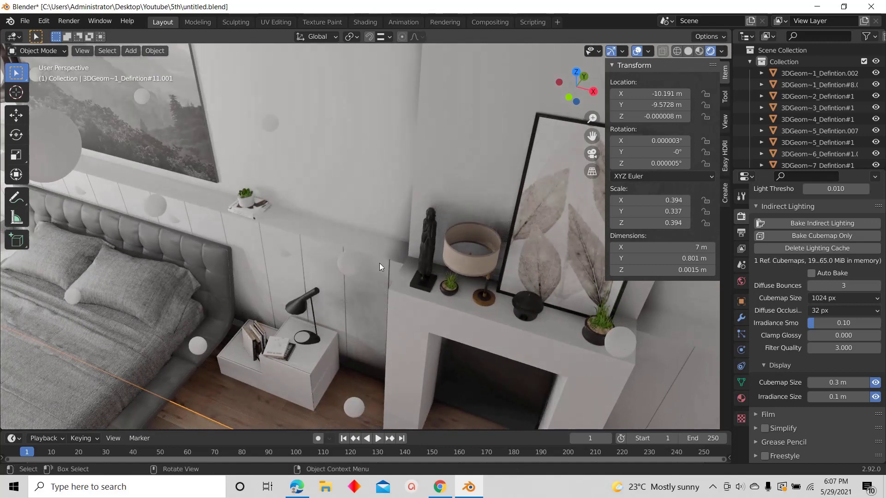
{"action": "left_click", "coordinate": [353, 264]}
{"action": "key", "text": "shift+grave"}
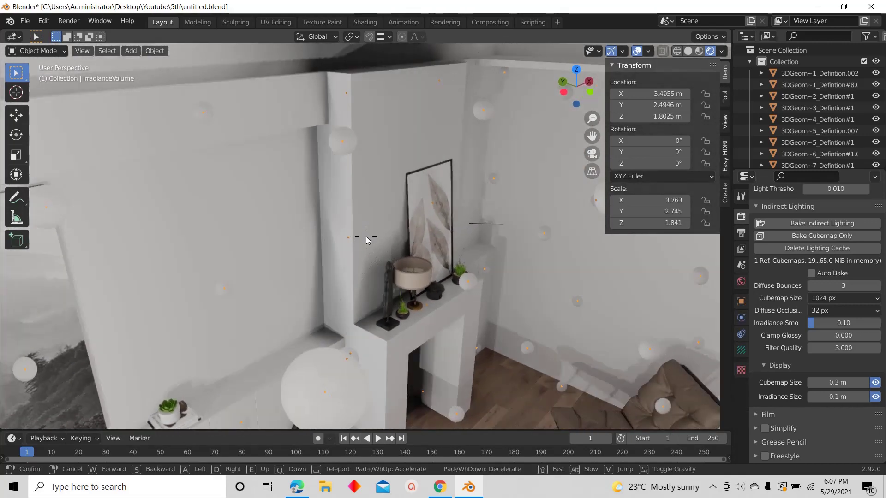
{"action": "left_click", "coordinate": [366, 236]}
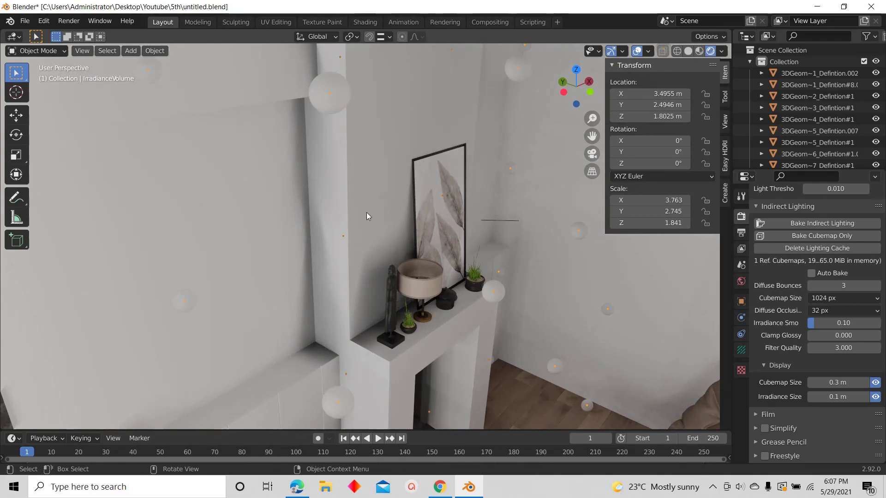
Try to move the chimney block above the fireplace aside to reveal the irradiance samples inside it
{"action": "left_click", "coordinate": [355, 218]}
{"action": "key", "text": "g"}
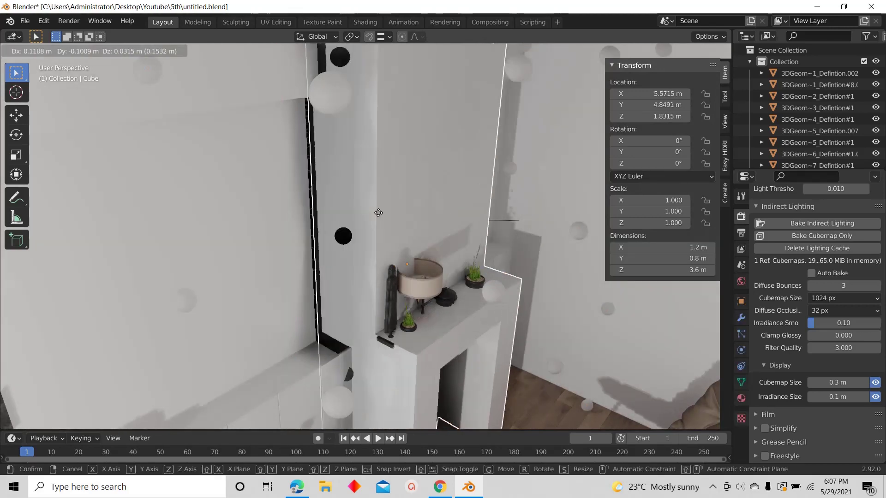
{"action": "right_click", "coordinate": [375, 228]}
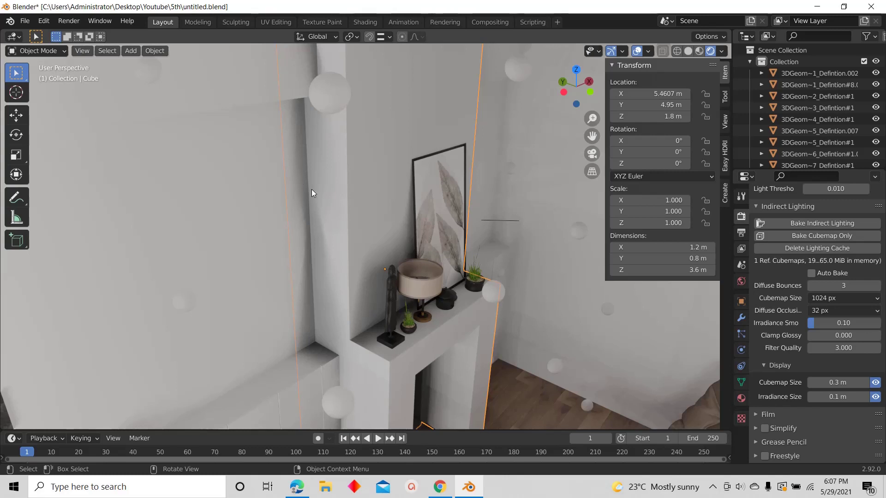
Inspect the shading on the walls and shelf around the chimney block from several viewpoints
{"action": "key", "text": "shift+grave"}
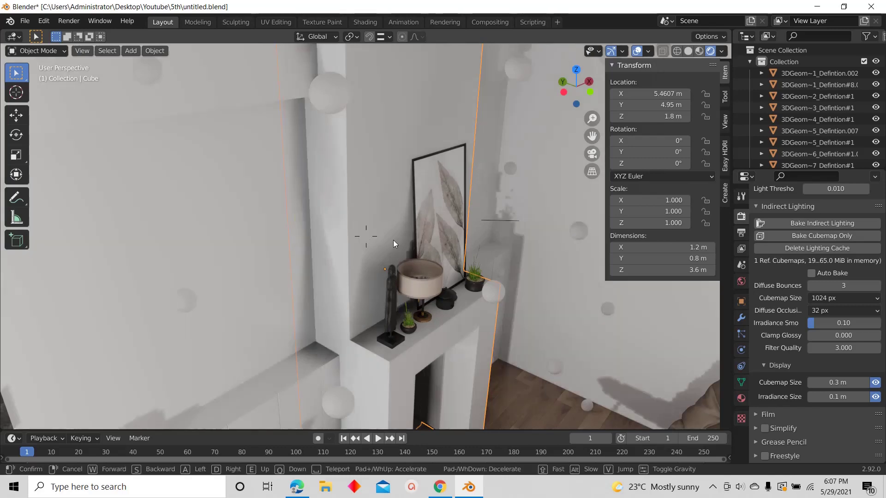
{"action": "key", "text": "s"}
{"action": "key", "text": "a"}
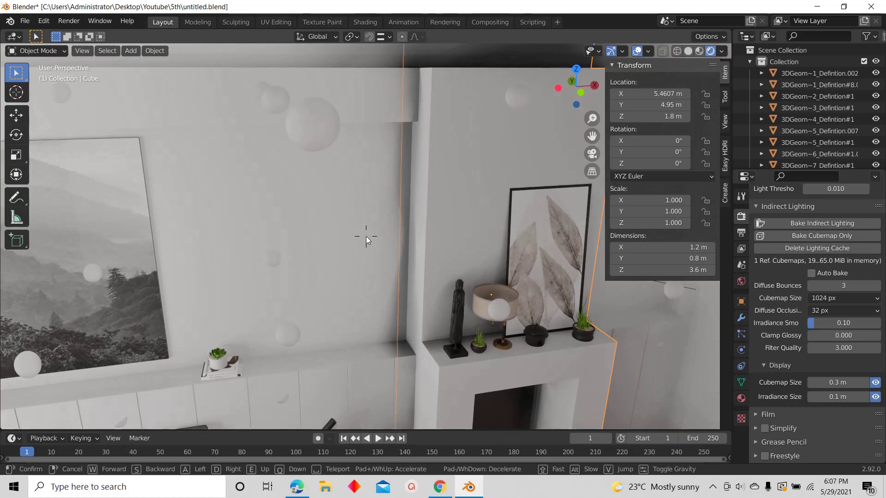
{"action": "left_click", "coordinate": [367, 236]}
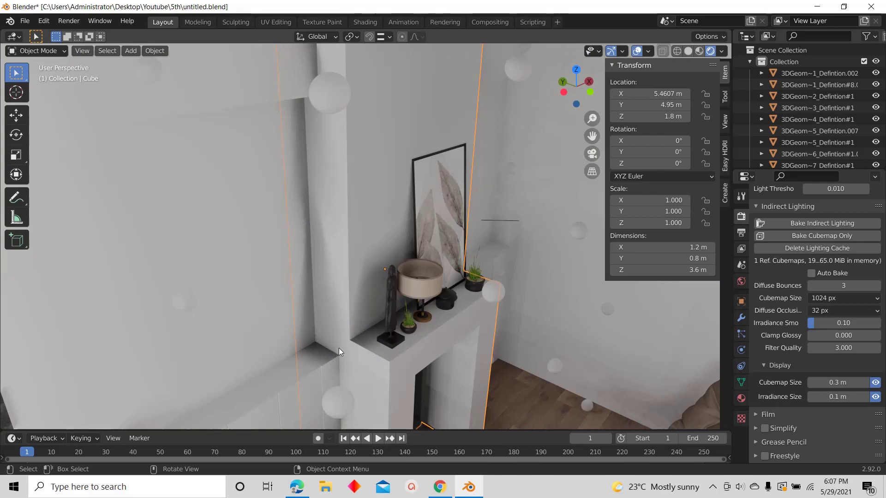
{"action": "key", "text": "shift+grave"}
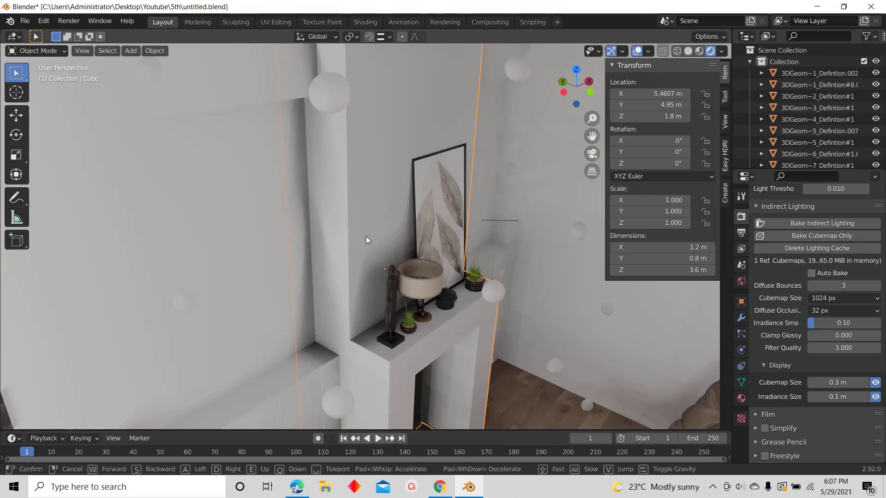
{"action": "key", "text": "q"}
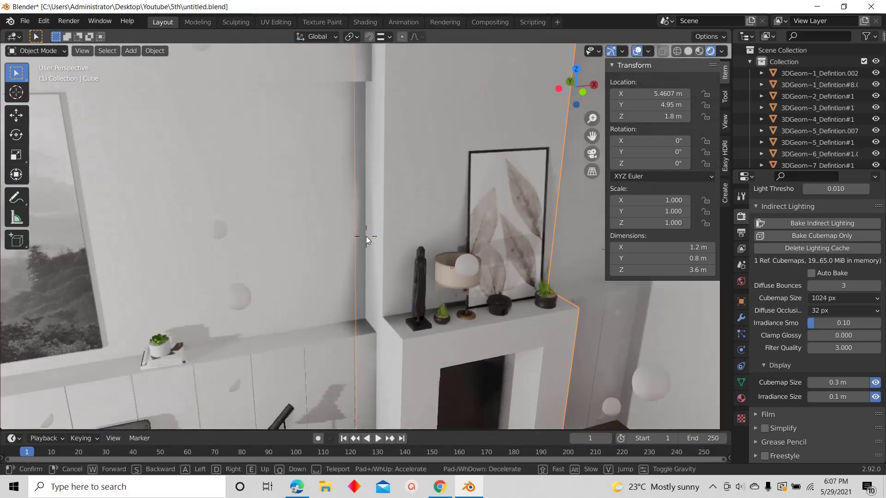
{"action": "key", "text": "d"}
{"action": "key", "text": "e"}
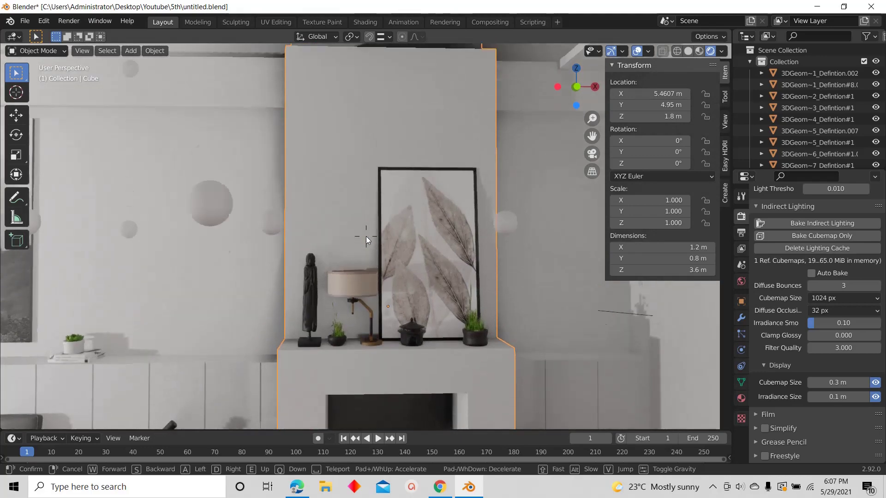
{"action": "key", "text": "s"}
{"action": "left_click", "coordinate": [366, 236]}
View the room from directly above and select the irradiance volume, with its whole boundary in view
{"action": "left_click", "coordinate": [577, 69]}
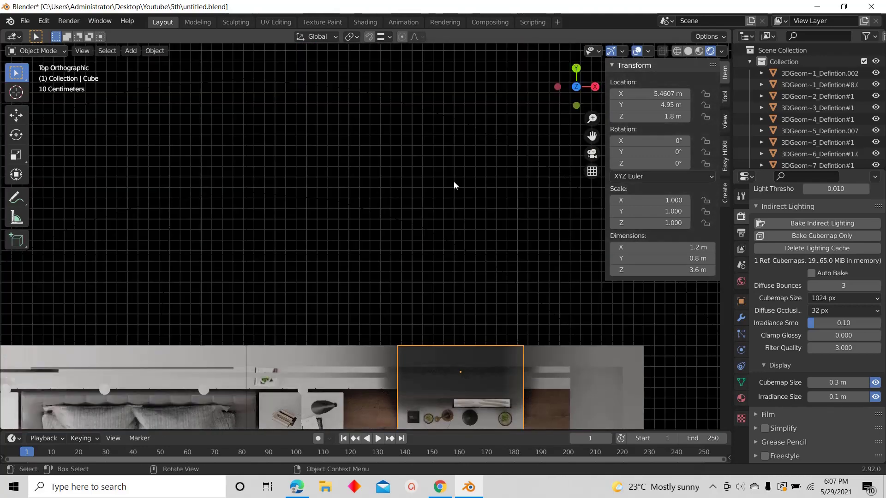
{"action": "scroll", "coordinate": [451, 178], "scroll_direction": "down", "scroll_amount": 9}
{"action": "scroll", "coordinate": [438, 229], "scroll_direction": "up", "scroll_amount": 7}
{"action": "scroll", "coordinate": [392, 225], "scroll_direction": "up", "scroll_amount": 4}
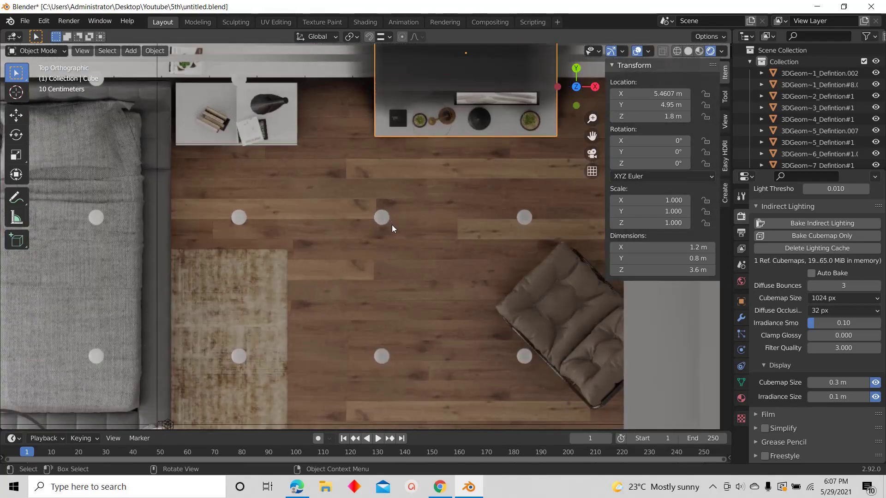
{"action": "left_click", "coordinate": [384, 218]}
{"action": "scroll", "coordinate": [397, 197], "scroll_direction": "down", "scroll_amount": 5}
{"action": "scroll", "coordinate": [385, 204], "scroll_direction": "down", "scroll_amount": 3}
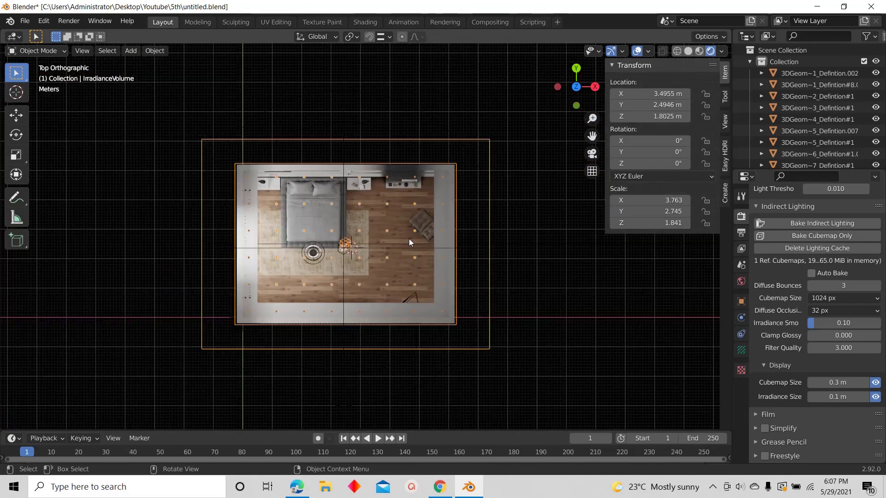
Set the irradiance volume's X resolution to 10 and check the sample positions at the fireplace
{"action": "left_click", "coordinate": [741, 351]}
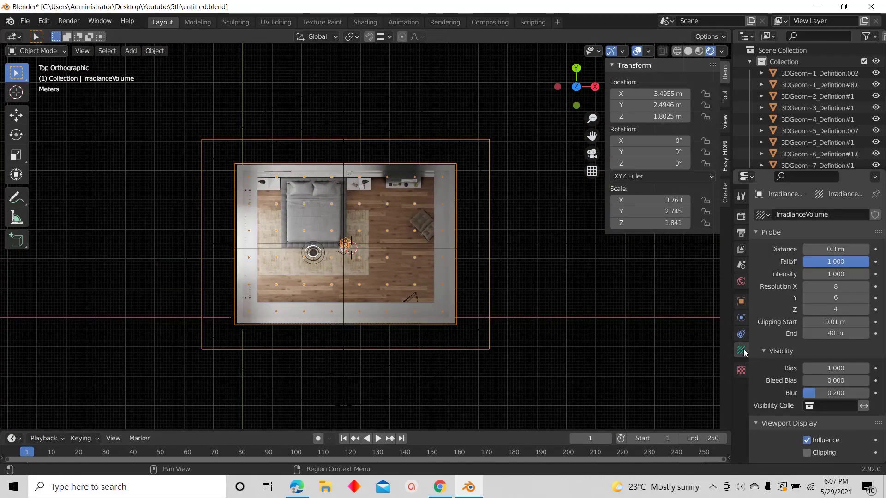
{"action": "left_click", "coordinate": [830, 285]}
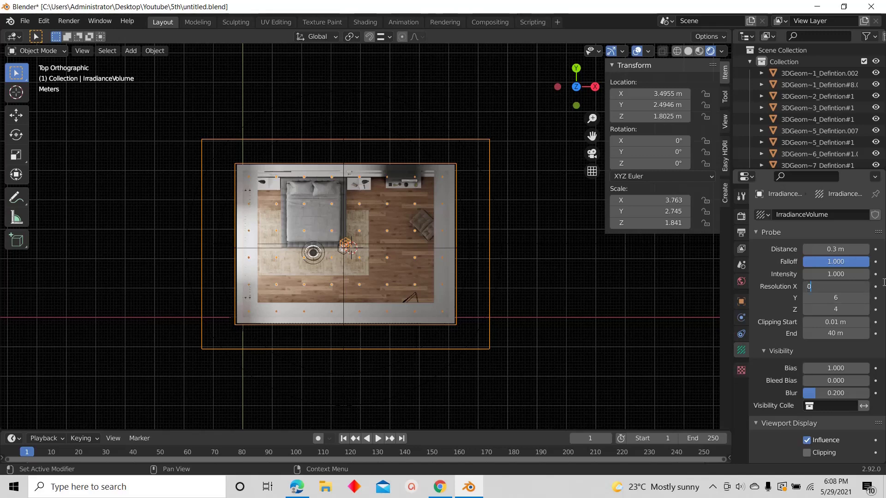
{"action": "key", "text": "Return"}
{"action": "scroll", "coordinate": [394, 186], "scroll_direction": "up", "scroll_amount": 10}
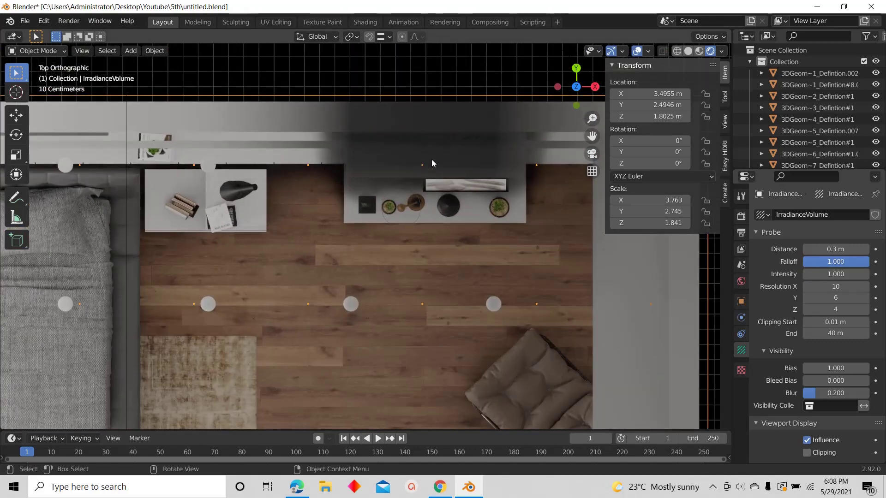
Set the irradiance volume's X resolution back to 8 to compare the sample positions
{"action": "left_click", "coordinate": [840, 287]}
{"action": "type", "text": "8"}
{"action": "key", "text": "Return"}
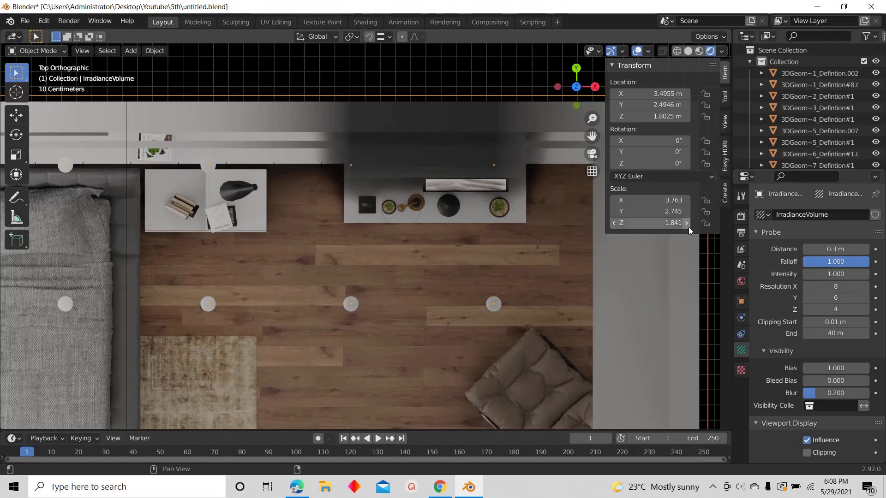
Set the irradiance volume's X resolution to 10 again and check the sample grid over the whole room
{"action": "left_click", "coordinate": [847, 288]}
{"action": "type", "text": "10"}
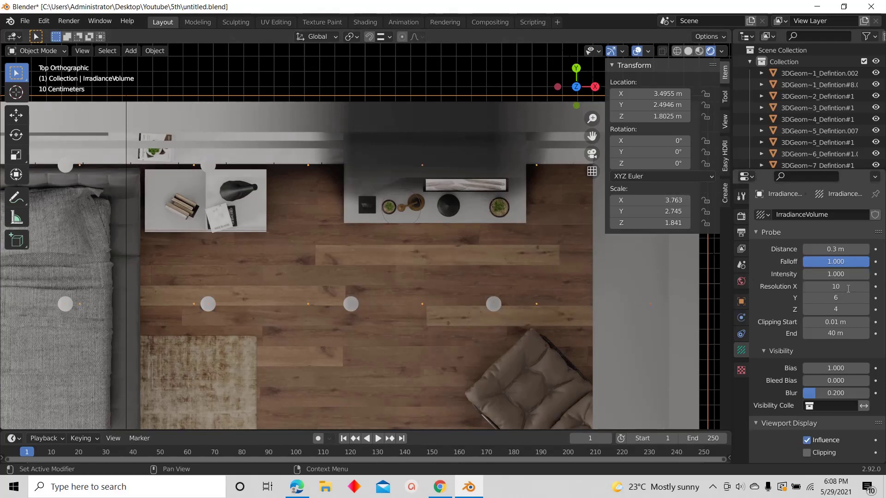
{"action": "key", "text": "Return"}
{"action": "scroll", "coordinate": [544, 270], "scroll_direction": "down", "scroll_amount": 3}
{"action": "right_click", "coordinate": [488, 188]}
{"action": "key", "text": "Escape"}
{"action": "scroll", "coordinate": [458, 172], "scroll_direction": "down", "scroll_amount": 4}
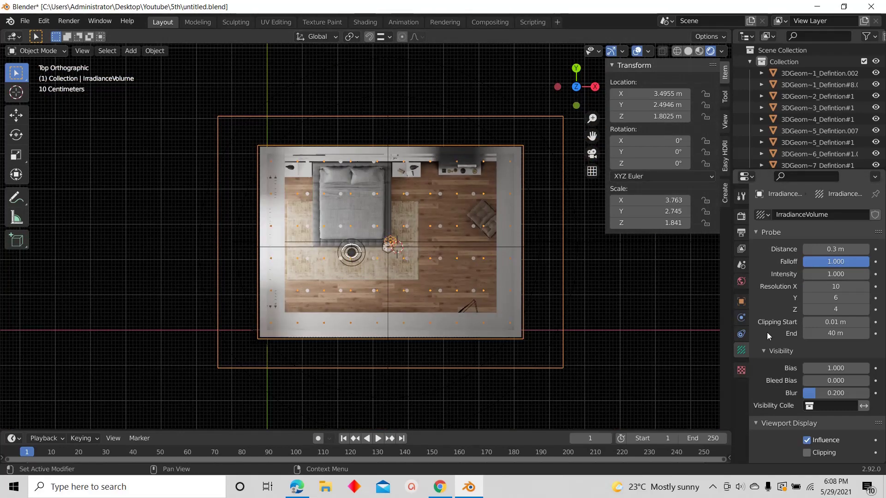
Switch the viewport to solid shading and bake the indirect lighting again from the render settings
{"action": "left_click", "coordinate": [741, 216]}
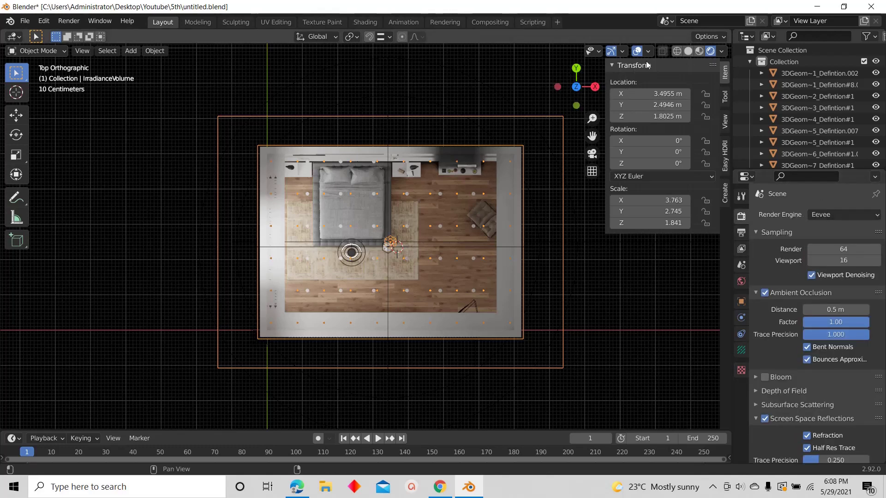
{"action": "left_click", "coordinate": [689, 51]}
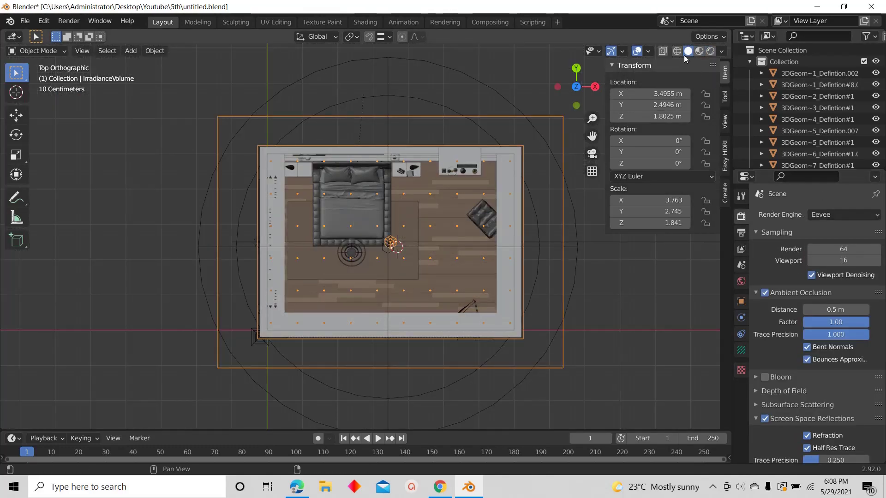
{"action": "scroll", "coordinate": [797, 397], "scroll_direction": "down", "scroll_amount": 15}
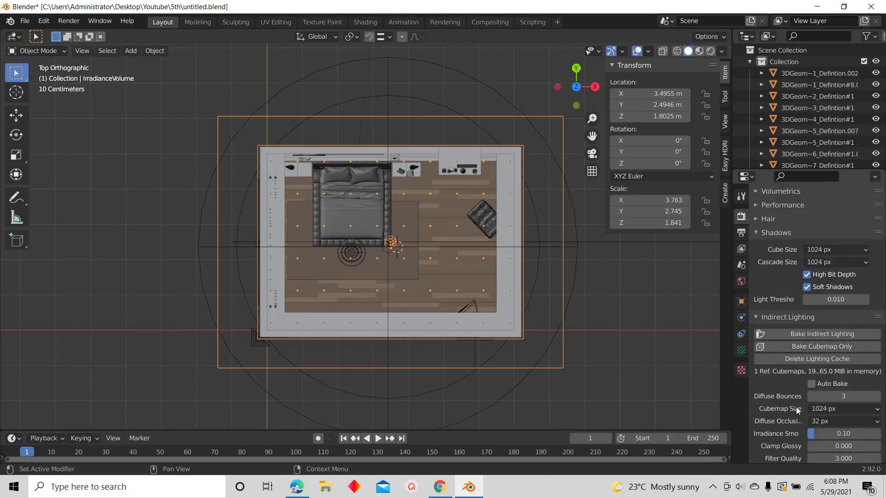
{"action": "left_click", "coordinate": [763, 335]}
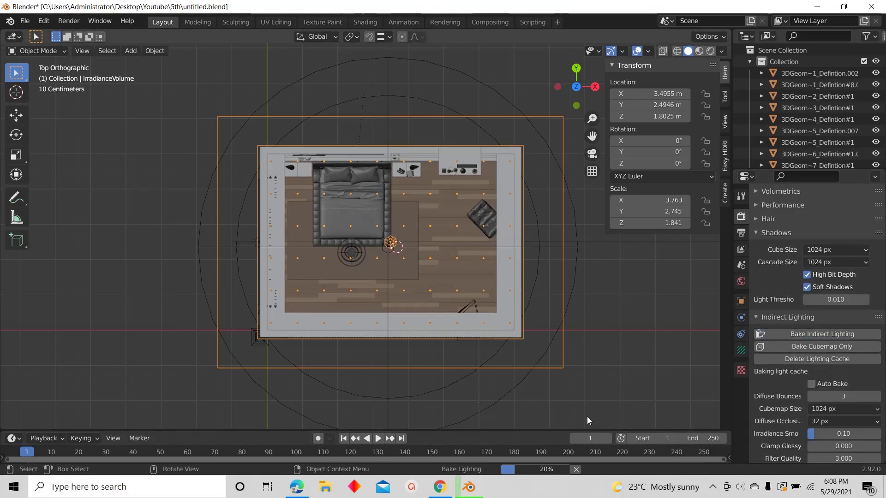
Show the irradiance volume's probe settings and view the rebaked room through the camera in rendered shading
{"action": "left_click", "coordinate": [741, 350]}
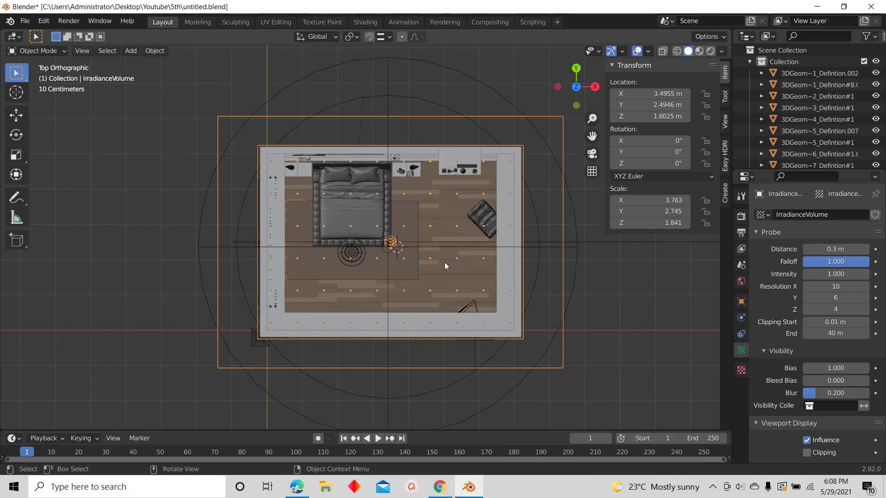
{"action": "key", "text": "KP_0"}
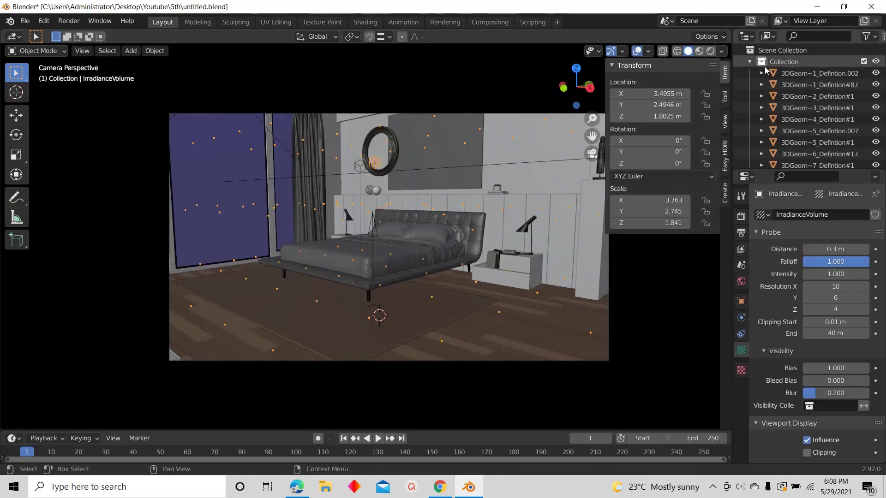
{"action": "left_click", "coordinate": [710, 51]}
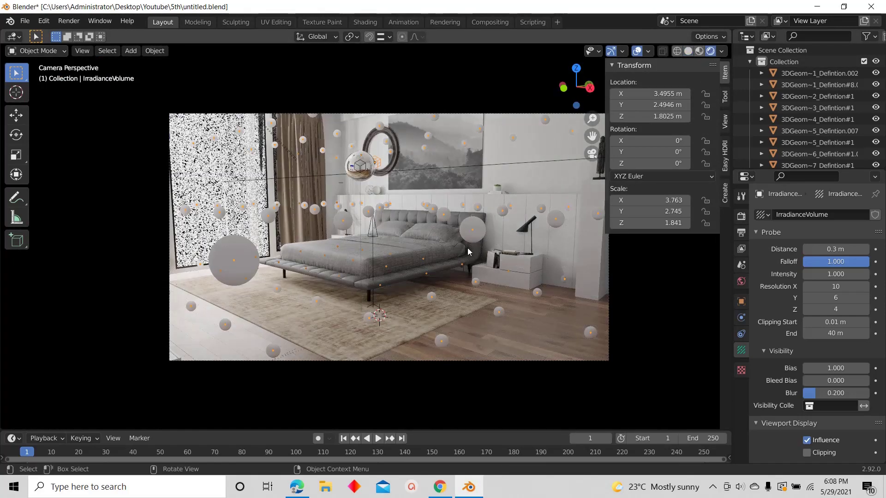
{"action": "middle_click_drag", "start_coordinate": [460, 250], "coordinate": [464, 252]}
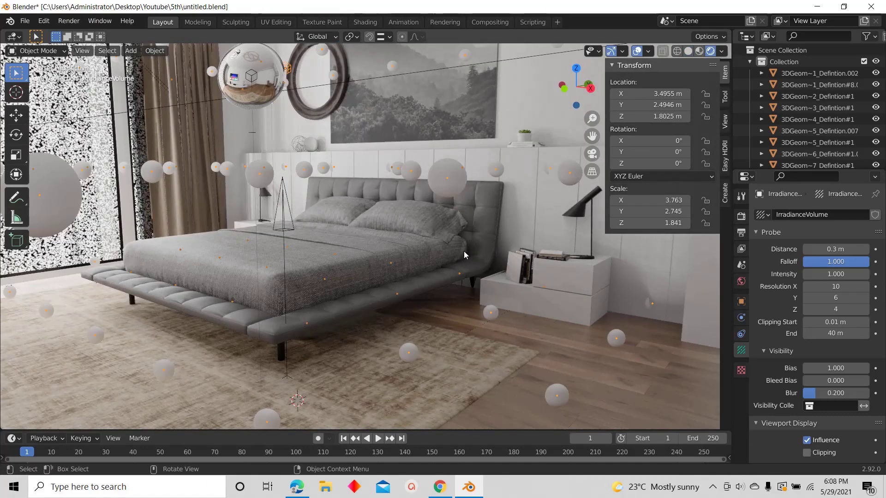
Walk up to the fireplace and examine the rebaked shading on its opening, legs and the floor around it
{"action": "key", "text": "shift+grave"}
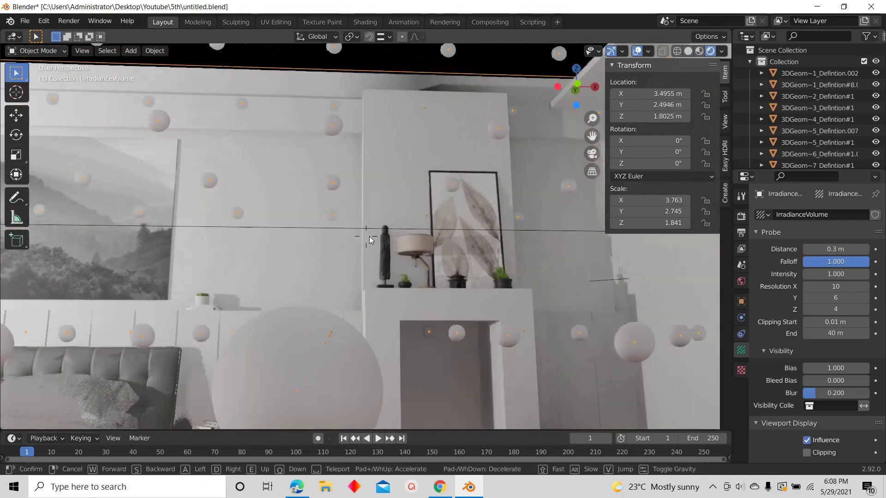
{"action": "key", "text": "d"}
{"action": "key", "text": "w"}
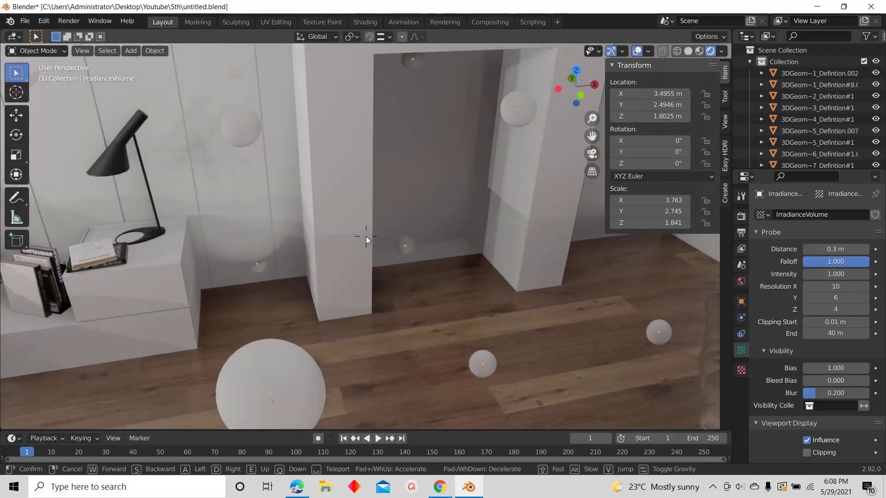
{"action": "left_click", "coordinate": [366, 236]}
{"action": "key", "text": "shift+grave"}
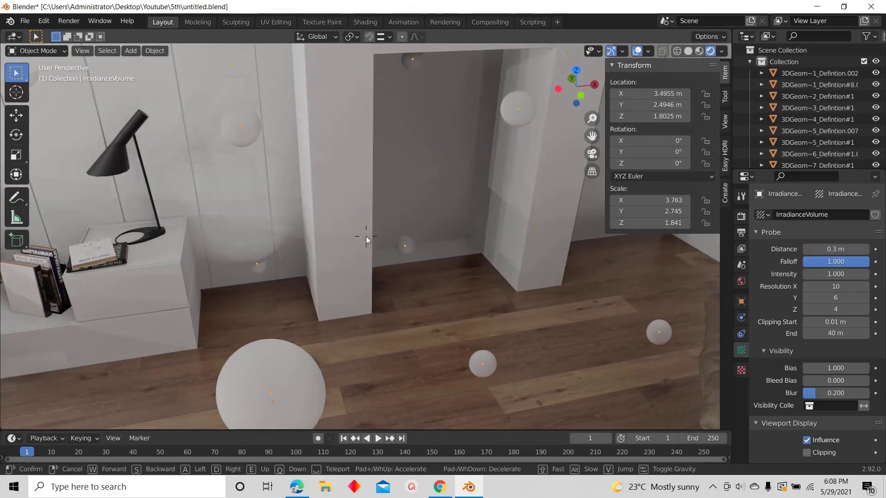
{"action": "key", "text": "s"}
{"action": "left_click", "coordinate": [367, 236]}
Walk around the armchair corner and the mantel to examine the rebaked shading on the surrounding walls
{"action": "key", "text": "shift+grave"}
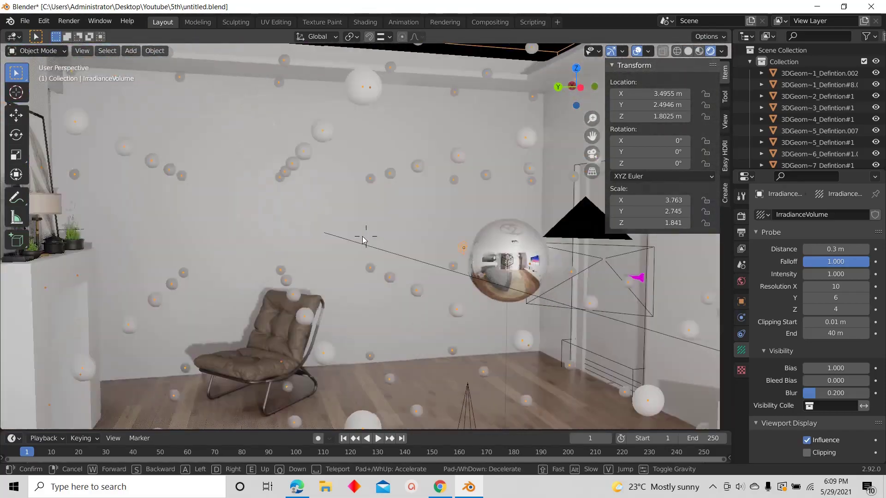
{"action": "key", "text": "d"}
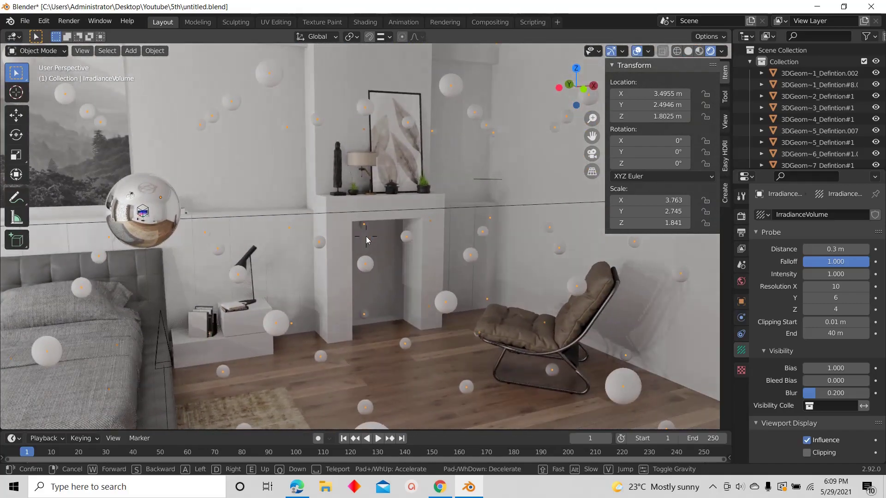
{"action": "key", "text": "e"}
{"action": "key", "text": "w"}
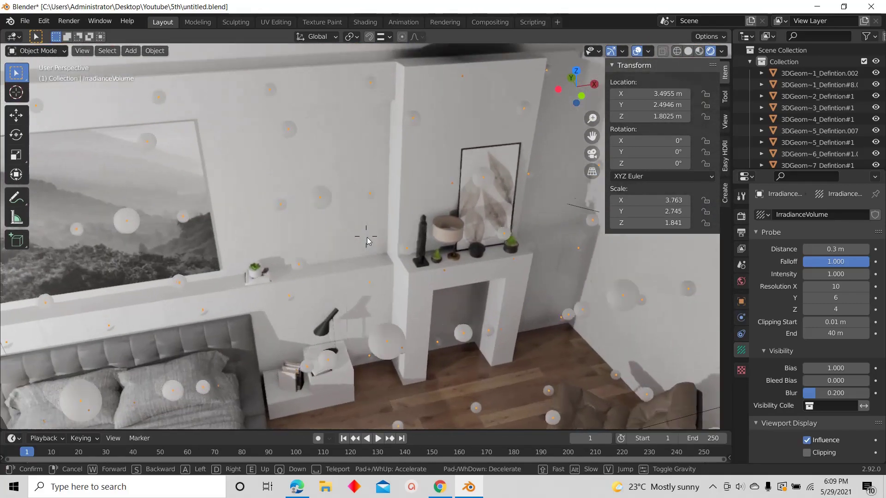
{"action": "key", "text": "s"}
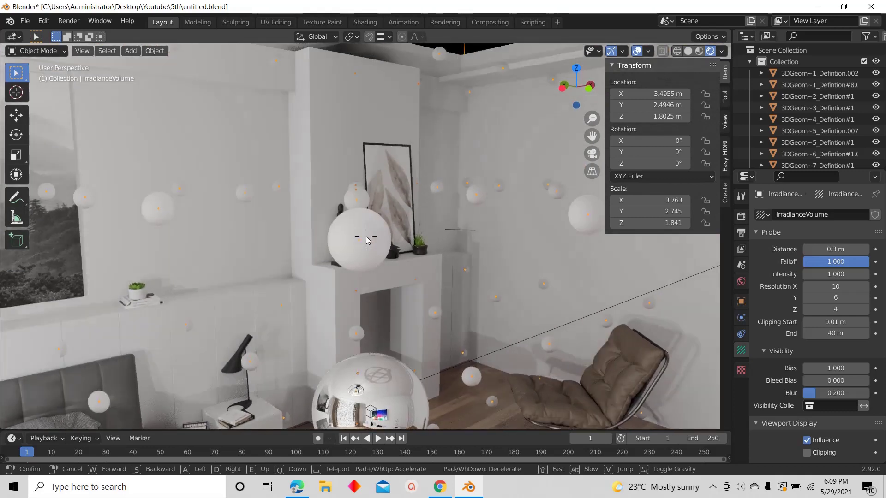
{"action": "left_click", "coordinate": [372, 198]}
{"action": "left_click", "coordinate": [354, 228]}
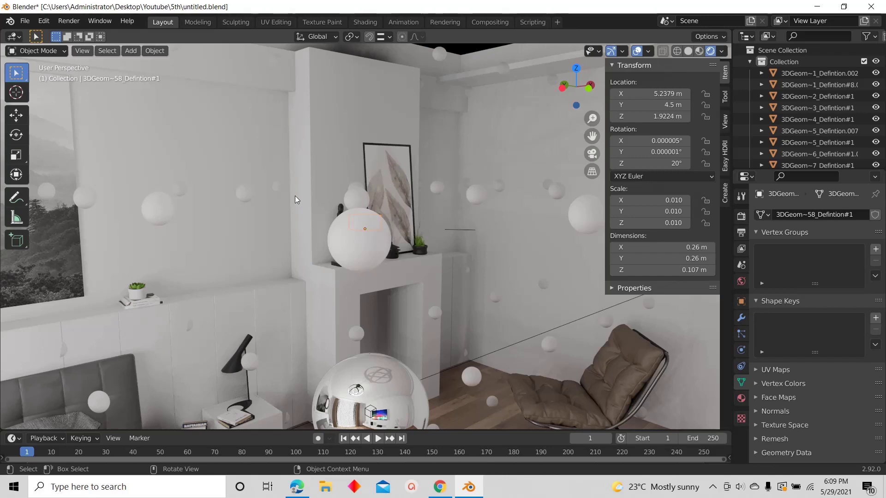
{"action": "key", "text": "shift+grave"}
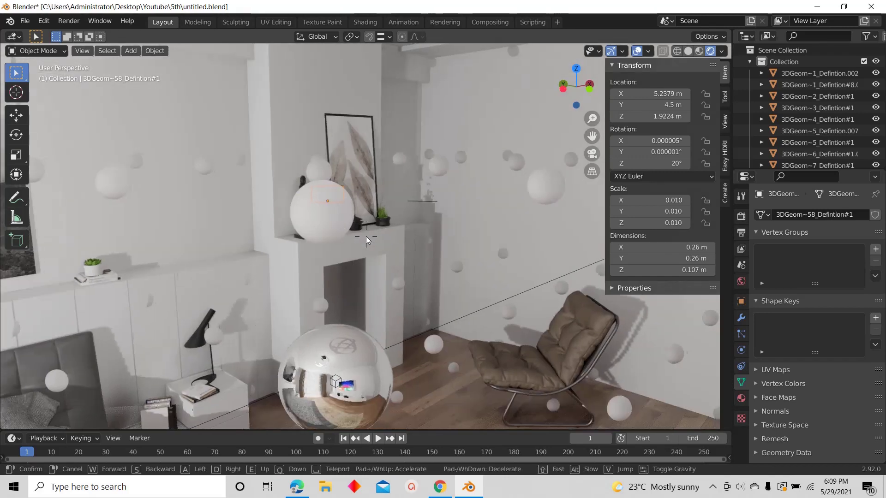
{"action": "key", "text": "w"}
{"action": "key", "text": "s"}
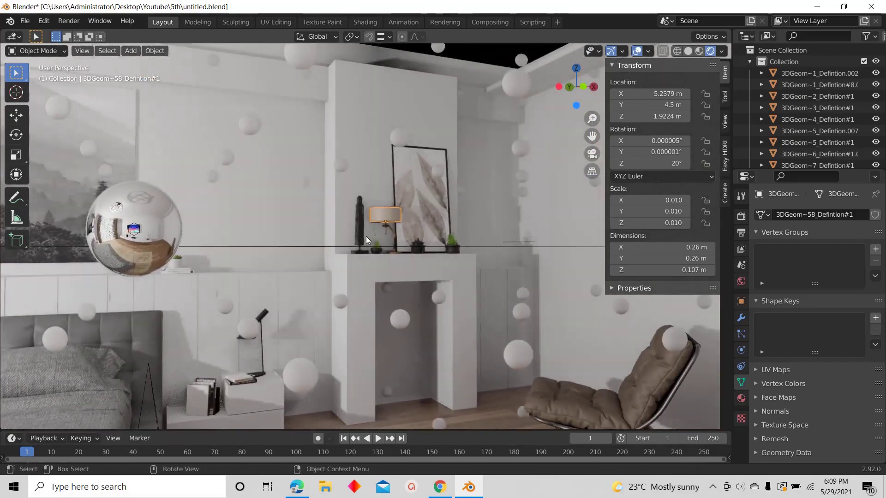
{"action": "left_click", "coordinate": [366, 237]}
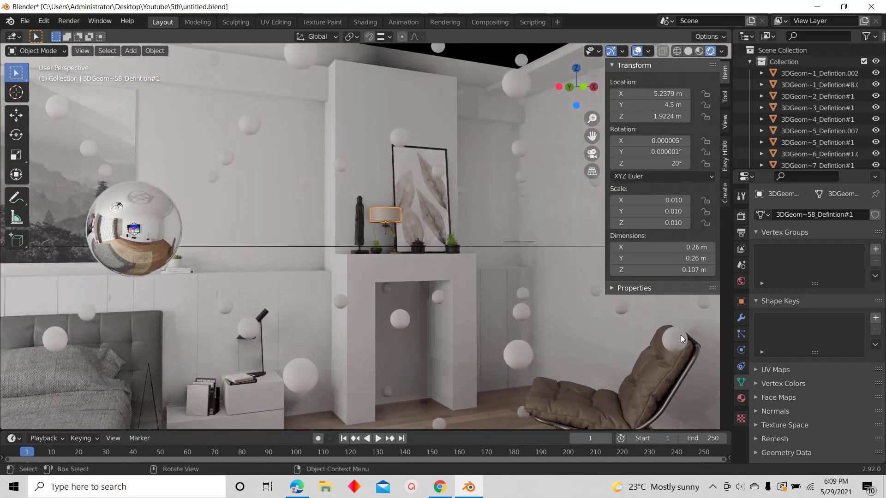
Select the irradiance volume and examine from above and at an angle how its samples line up with the fireplace
{"action": "left_click", "coordinate": [401, 317]}
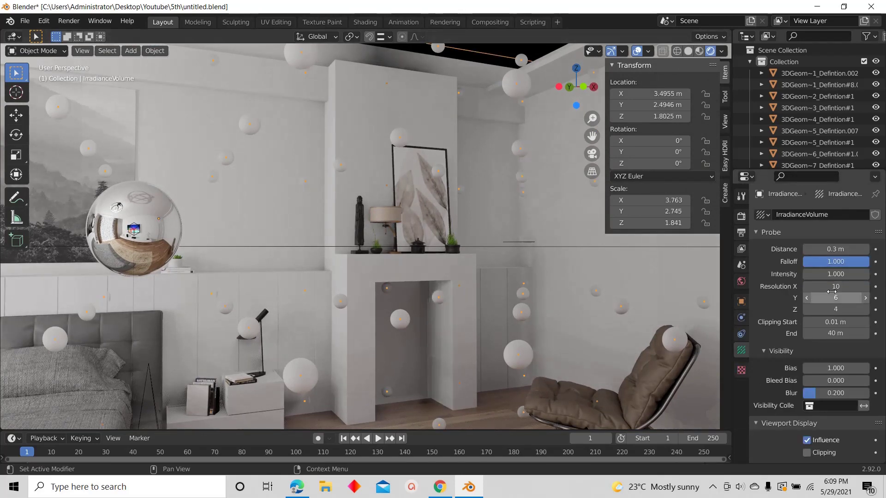
{"action": "left_click", "coordinate": [575, 69]}
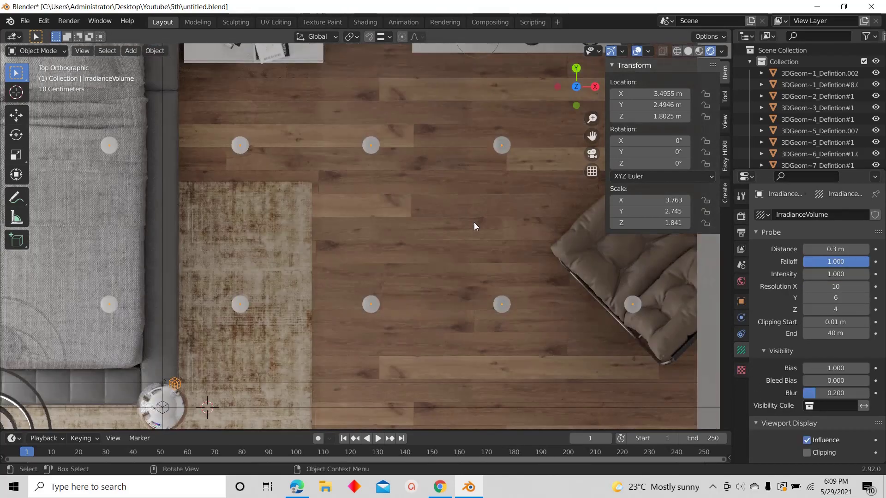
{"action": "scroll", "coordinate": [473, 185], "scroll_direction": "down", "scroll_amount": 1}
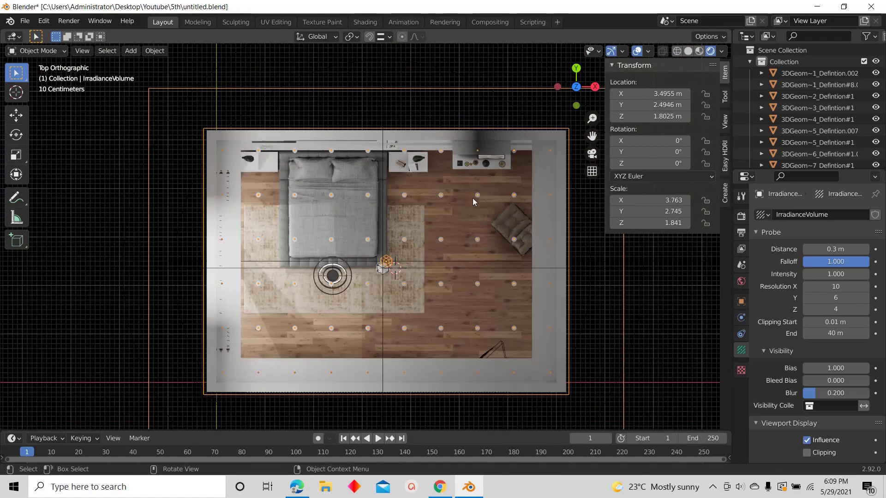
{"action": "scroll", "coordinate": [487, 140], "scroll_direction": "up", "scroll_amount": 3}
{"action": "scroll", "coordinate": [443, 175], "scroll_direction": "up", "scroll_amount": 3}
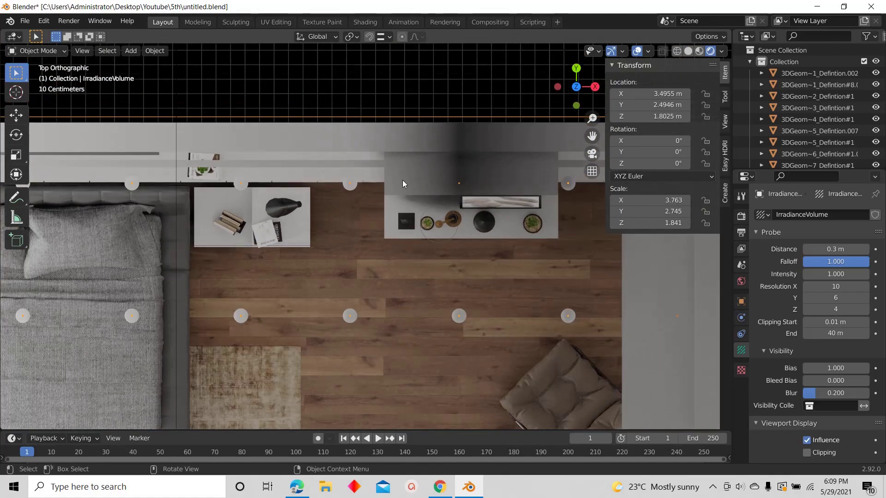
{"action": "scroll", "coordinate": [502, 182], "scroll_direction": "down", "scroll_amount": 3}
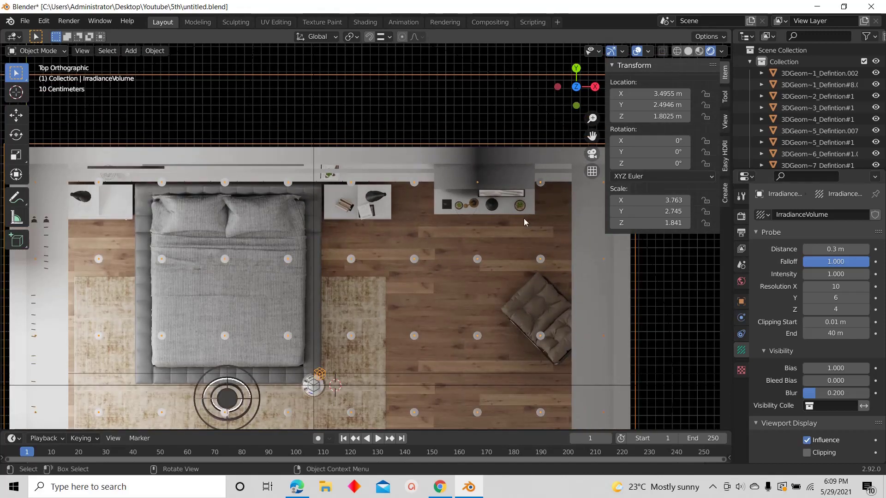
{"action": "middle_click_drag", "start_coordinate": [524, 218], "coordinate": [431, 152]}
{"action": "middle_click_drag", "start_coordinate": [370, 214], "coordinate": [370, 263]}
{"action": "scroll", "coordinate": [370, 263], "scroll_direction": "up", "scroll_amount": 2}
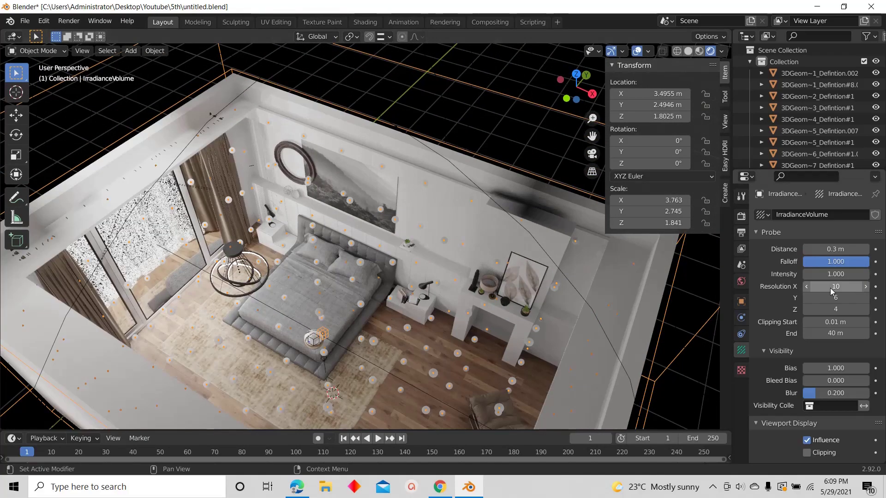
{"action": "scroll", "coordinate": [361, 240], "scroll_direction": "up", "scroll_amount": 5}
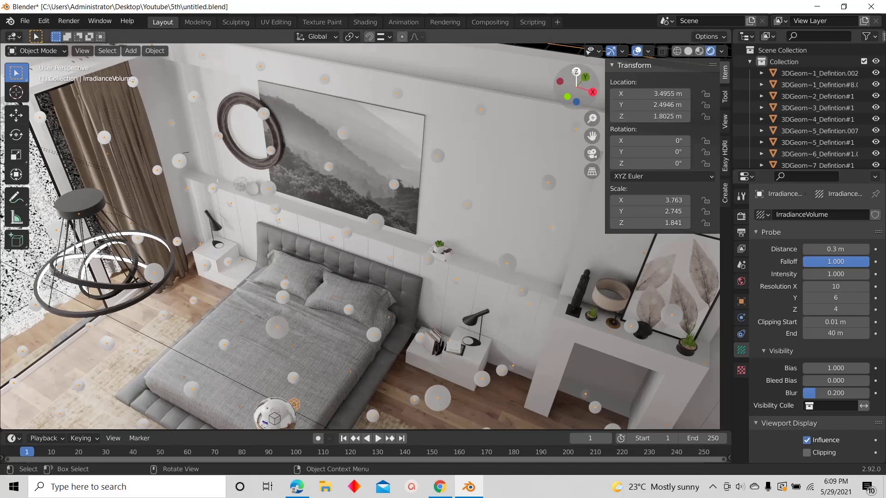
Review the sample grid over the whole room and set the irradiance volume's X resolution to 8
{"action": "left_click", "coordinate": [576, 72]}
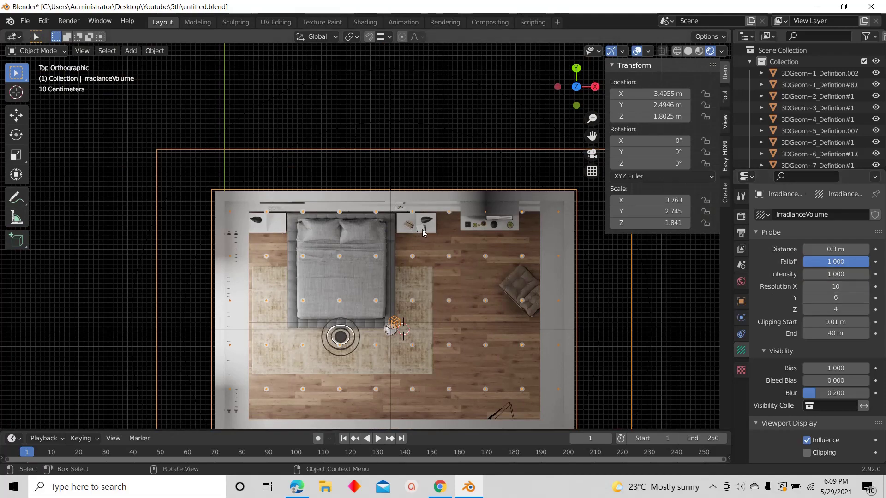
{"action": "middle_click_drag", "start_coordinate": [474, 300], "coordinate": [508, 258]}
{"action": "scroll", "coordinate": [580, 255], "scroll_direction": "down", "scroll_amount": 5}
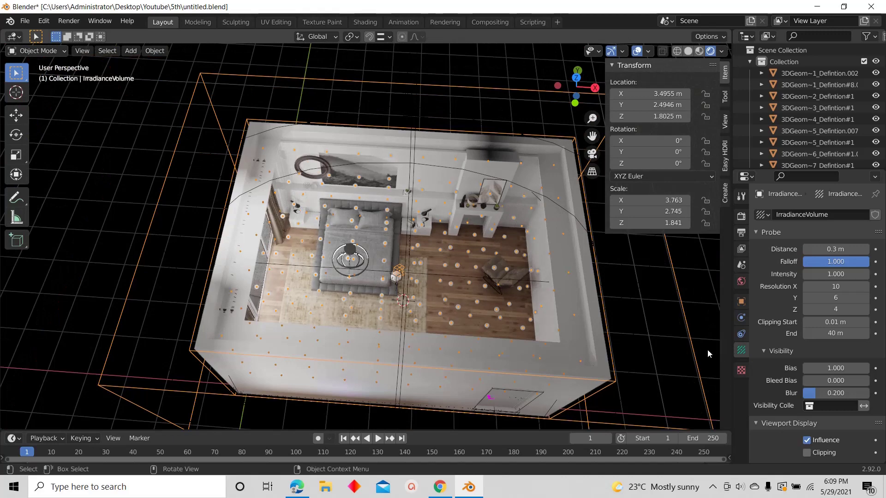
{"action": "scroll", "coordinate": [493, 217], "scroll_direction": "up", "scroll_amount": 3}
{"action": "scroll", "coordinate": [377, 177], "scroll_direction": "down", "scroll_amount": 5}
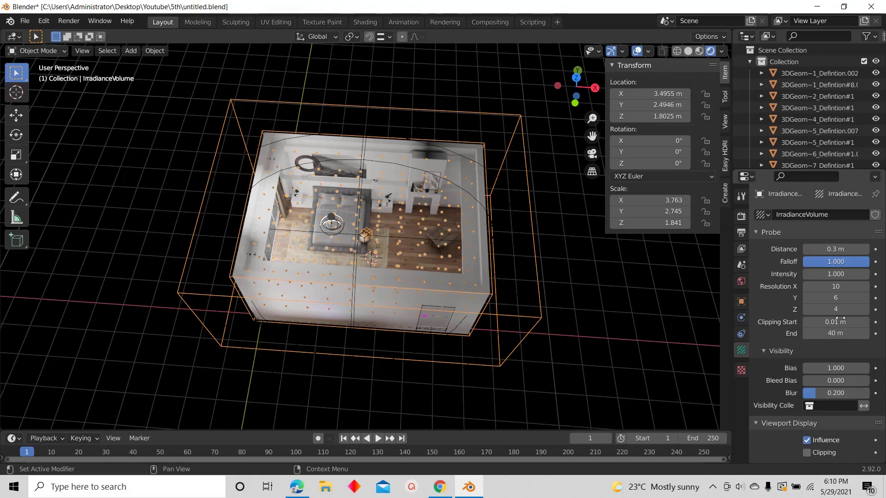
{"action": "scroll", "coordinate": [396, 180], "scroll_direction": "up", "scroll_amount": 2}
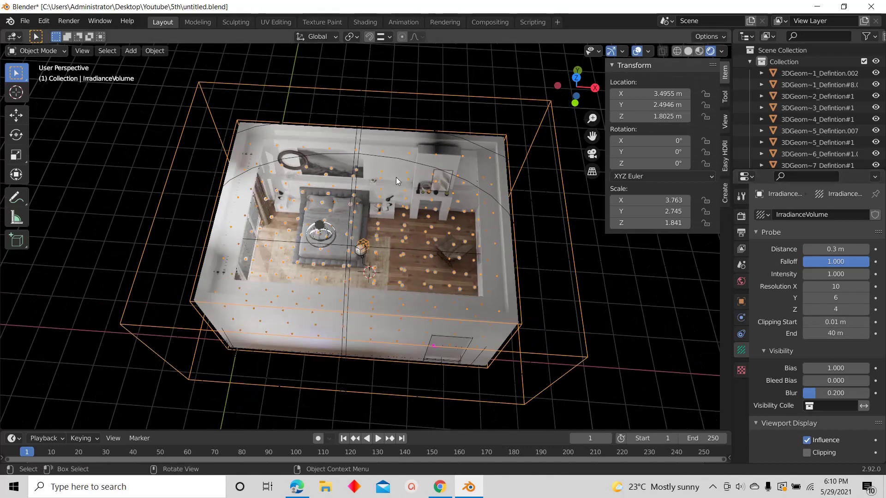
{"action": "scroll", "coordinate": [396, 180], "scroll_direction": "up", "scroll_amount": 3}
{"action": "left_click", "coordinate": [825, 286]}
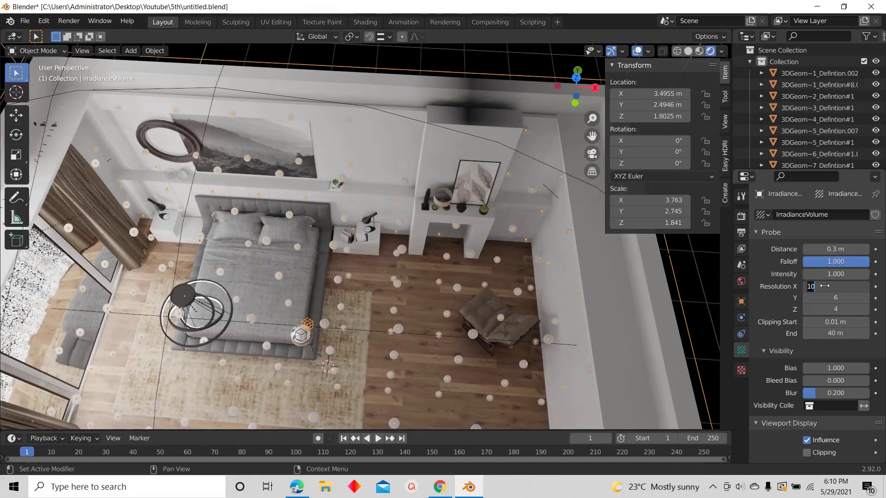
{"action": "key", "text": "Return"}
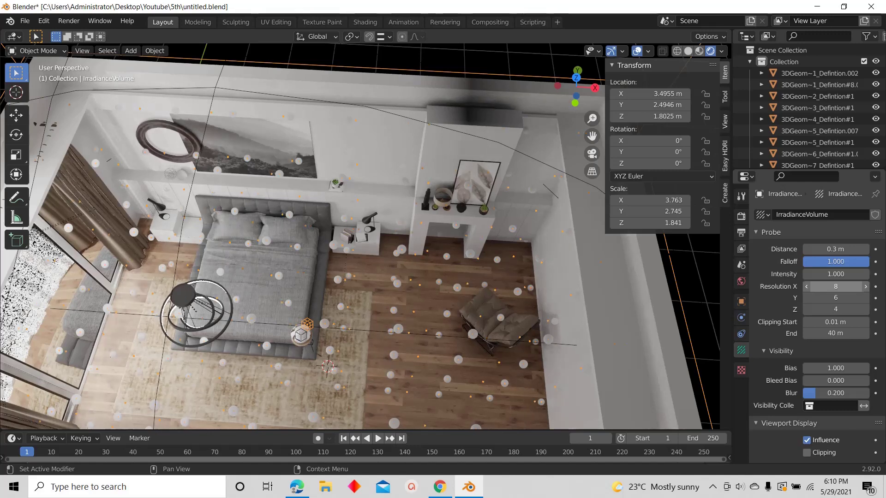
Bake the indirect lighting again from the render settings
{"action": "left_click", "coordinate": [742, 217]}
{"action": "scroll", "coordinate": [829, 343], "scroll_direction": "down", "scroll_amount": 10}
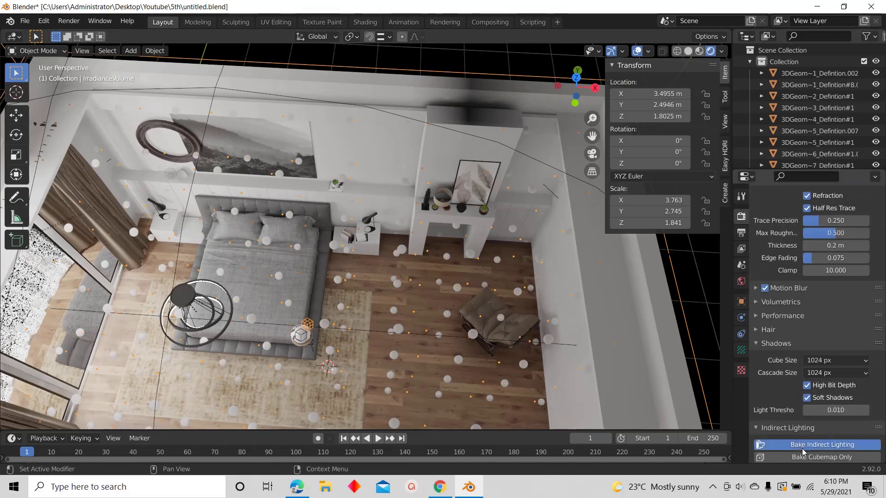
{"action": "left_click", "coordinate": [803, 446]}
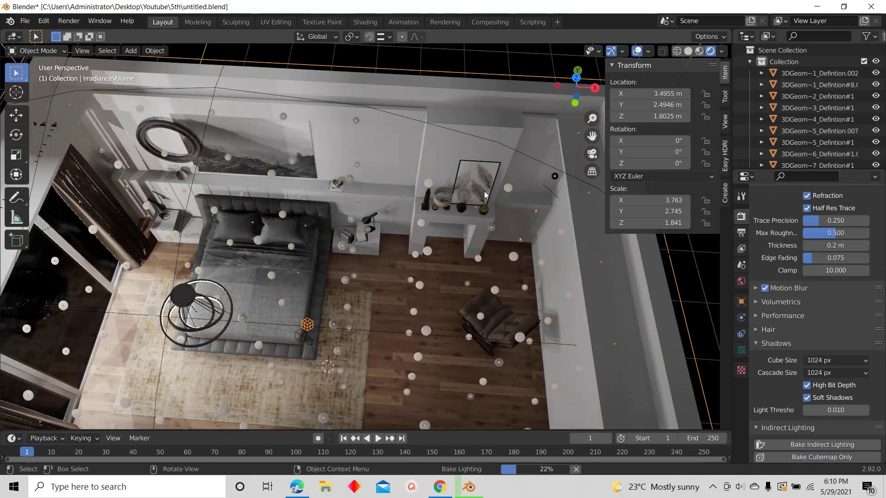
Inspect the fireplace while the bake runs, switching to solid shading and back to rendered shading to check the result
{"action": "left_click", "coordinate": [741, 351]}
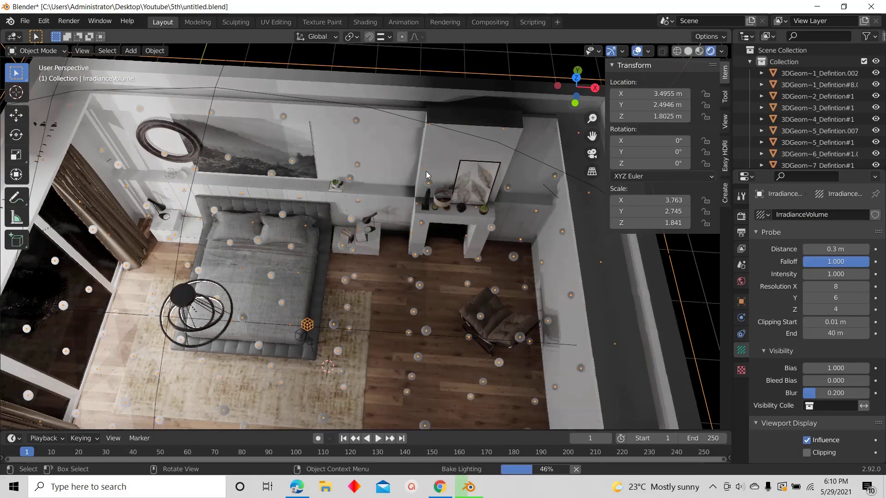
{"action": "scroll", "coordinate": [407, 141], "scroll_direction": "up", "scroll_amount": 4}
{"action": "middle_click_drag", "start_coordinate": [408, 141], "coordinate": [359, 234]}
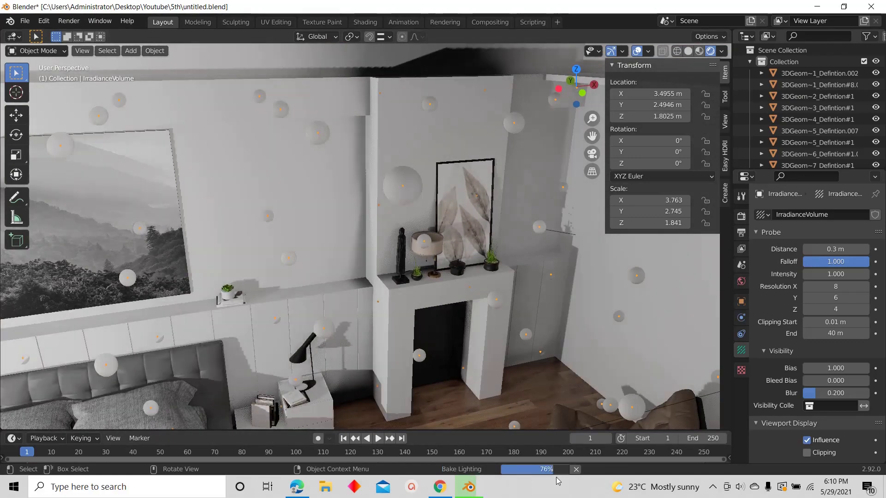
{"action": "left_click", "coordinate": [692, 53]}
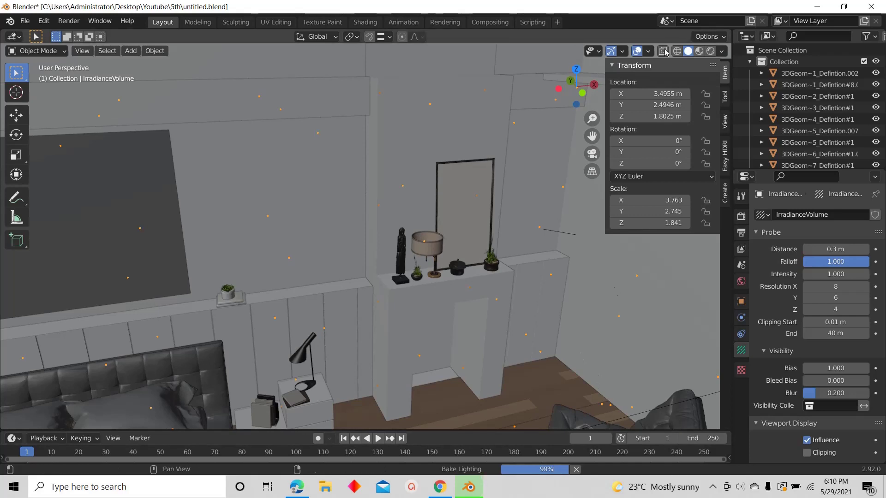
{"action": "left_click", "coordinate": [710, 52]}
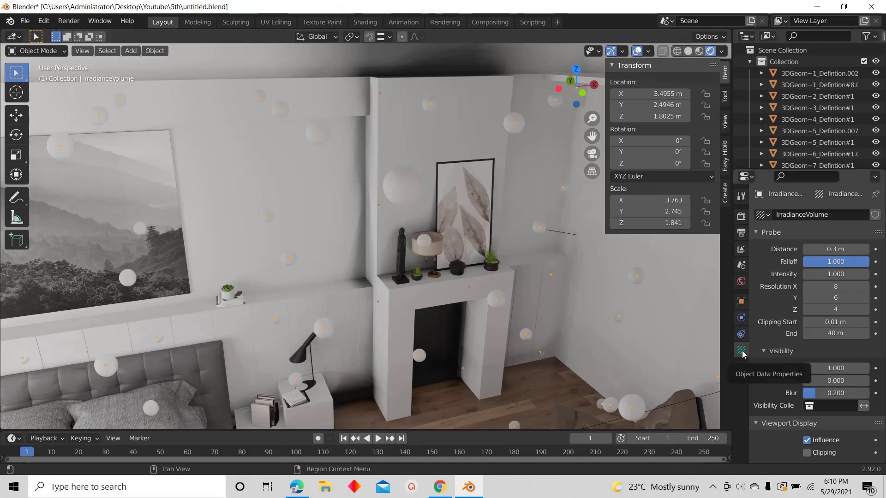
Set the irradiance volume's clipping start to 0.1 m
{"action": "left_click", "coordinate": [845, 327]}
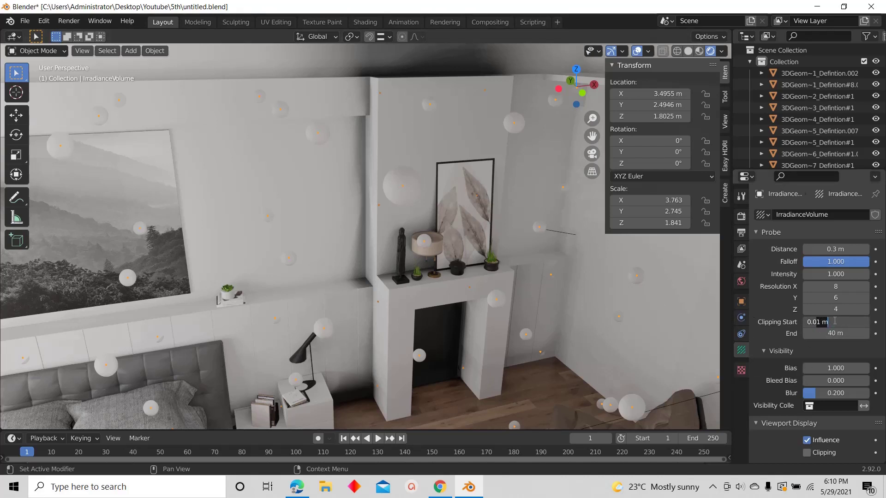
{"action": "type", "text": "0.05"}
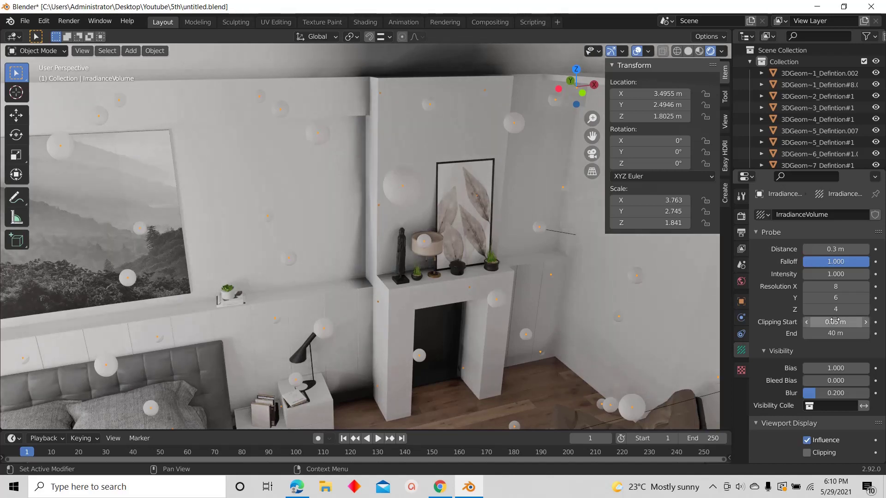
{"action": "type", "text": " m"}
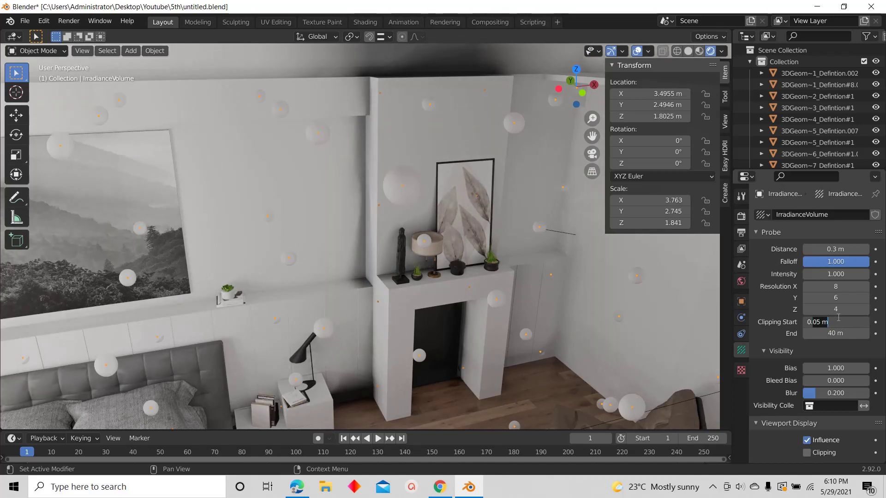
{"action": "key", "text": "Return"}
Switch the viewport to solid shading and bake the indirect lighting again from the render settings
{"action": "left_click", "coordinate": [743, 217]}
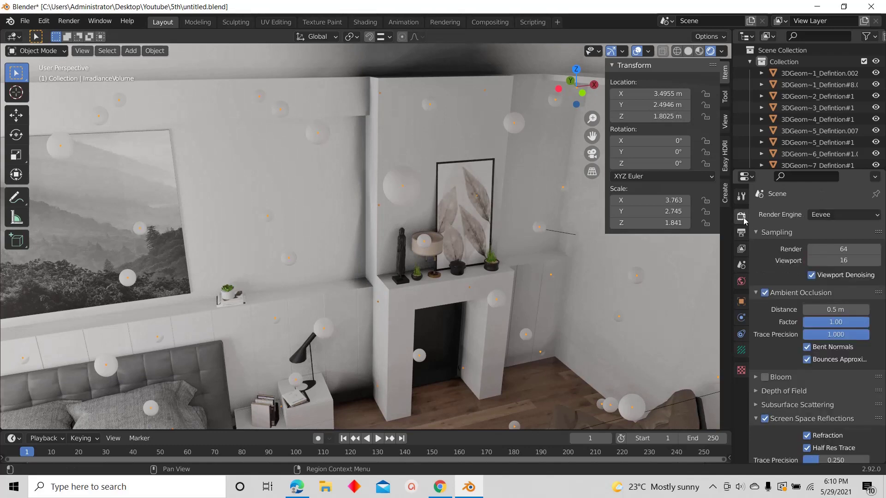
{"action": "left_click", "coordinate": [688, 44]}
{"action": "left_click", "coordinate": [687, 51]}
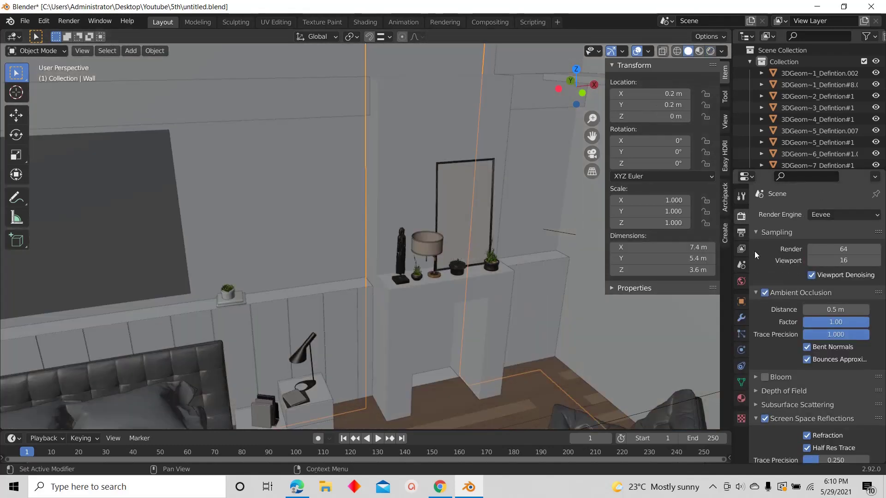
{"action": "scroll", "coordinate": [790, 378], "scroll_direction": "down", "scroll_amount": 10}
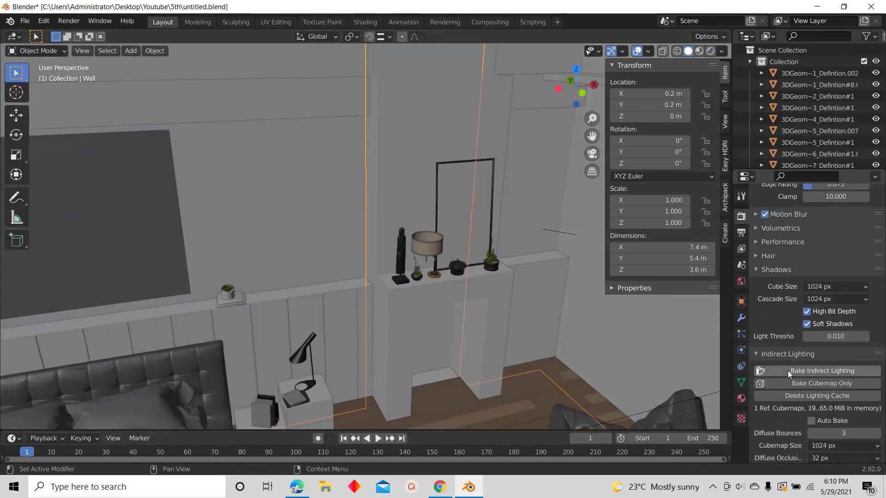
{"action": "left_click", "coordinate": [787, 371]}
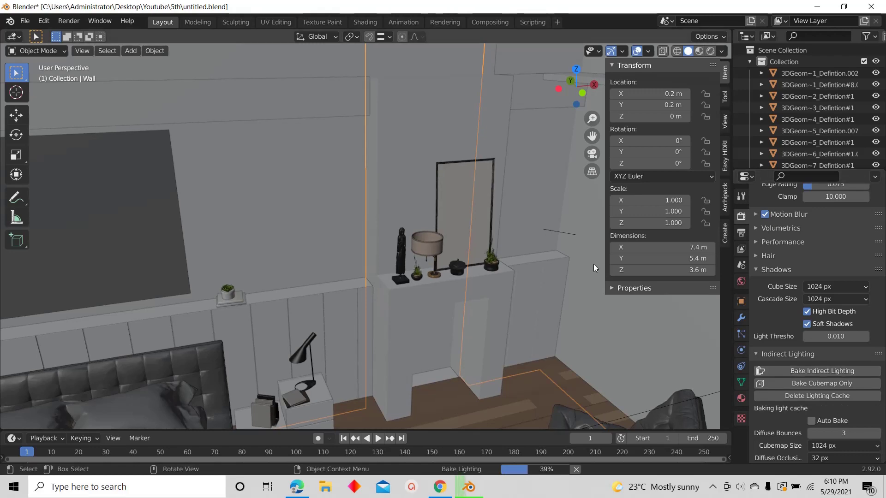
View the whole room from above, select the irradiance volume and display its probe settings
{"action": "scroll", "coordinate": [433, 262], "scroll_direction": "down", "scroll_amount": 3}
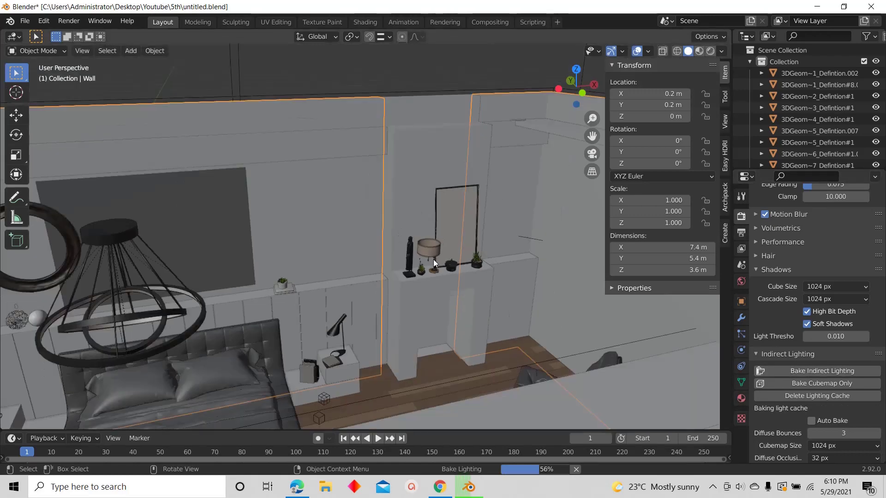
{"action": "scroll", "coordinate": [433, 262], "scroll_direction": "down", "scroll_amount": 5}
{"action": "middle_click_drag", "start_coordinate": [407, 216], "coordinate": [367, 264]}
{"action": "scroll", "coordinate": [369, 268], "scroll_direction": "up", "scroll_amount": 1}
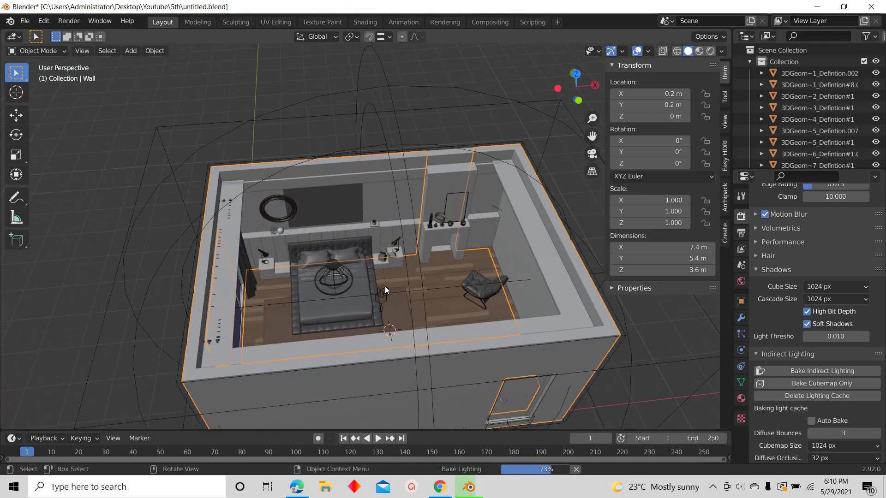
{"action": "left_click", "coordinate": [385, 288]}
{"action": "left_click", "coordinate": [741, 351]}
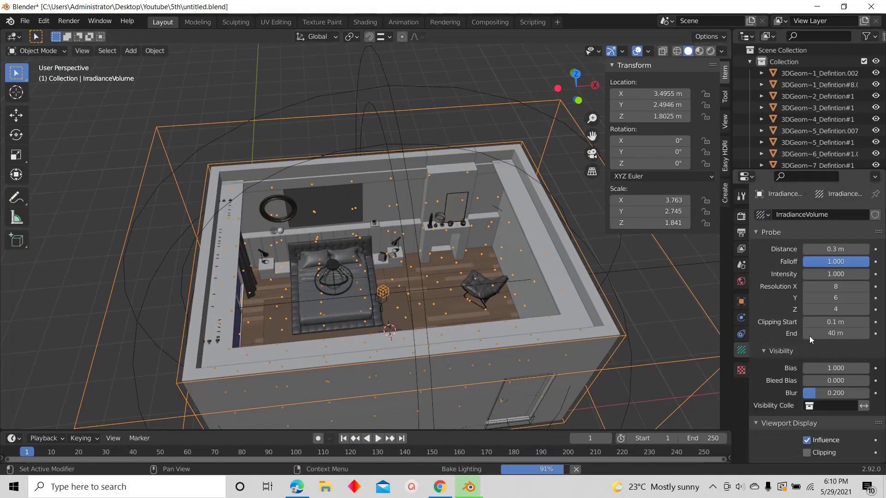
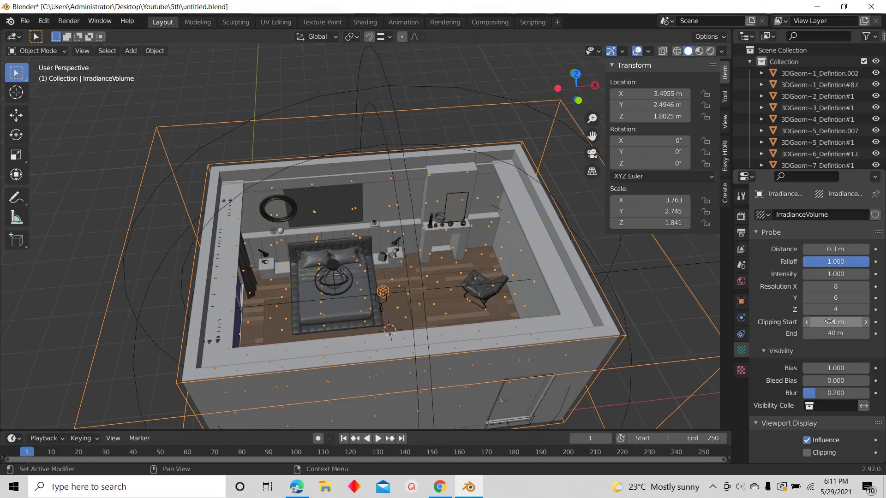
Return to rendered shading and examine the baked lighting around the fireplace, the bed wall and the window side of the room
{"action": "scroll", "coordinate": [682, 286], "scroll_direction": "up", "scroll_amount": 4}
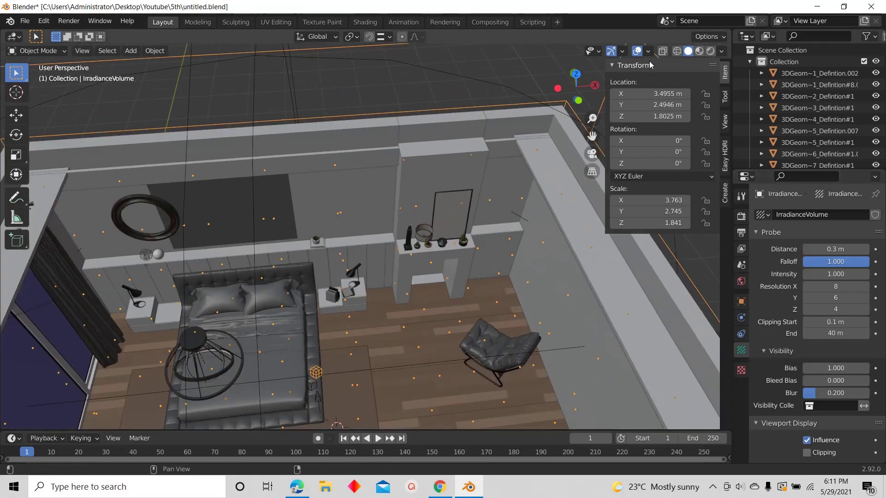
{"action": "left_click", "coordinate": [710, 51]}
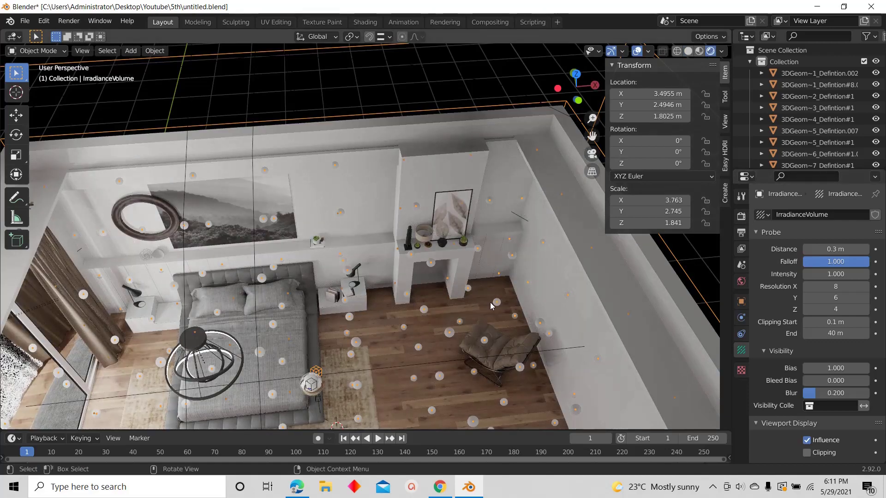
{"action": "scroll", "coordinate": [405, 250], "scroll_direction": "up", "scroll_amount": 5}
{"action": "scroll", "coordinate": [415, 244], "scroll_direction": "down", "scroll_amount": 4}
{"action": "scroll", "coordinate": [402, 269], "scroll_direction": "up", "scroll_amount": 5}
{"action": "scroll", "coordinate": [402, 269], "scroll_direction": "down", "scroll_amount": 2}
{"action": "middle_click_drag", "start_coordinate": [441, 237], "coordinate": [449, 220]}
{"action": "scroll", "coordinate": [385, 312], "scroll_direction": "up", "scroll_amount": 7}
{"action": "scroll", "coordinate": [476, 268], "scroll_direction": "down", "scroll_amount": 7}
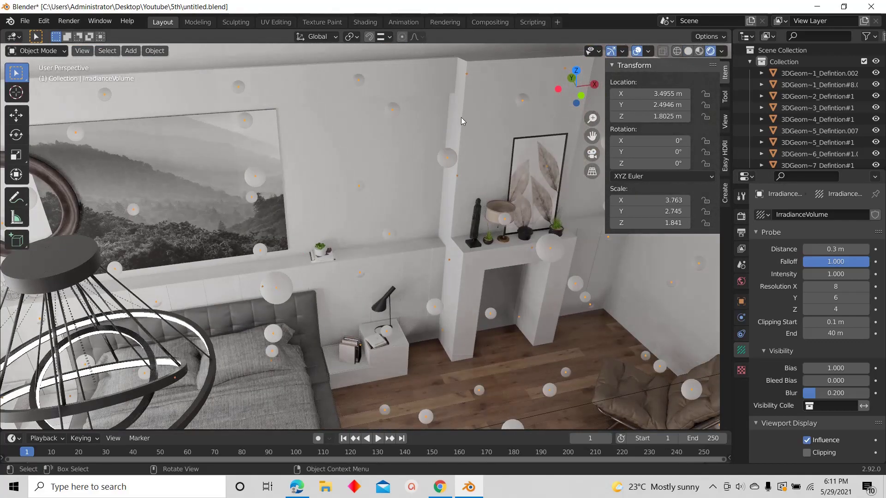
{"action": "scroll", "coordinate": [461, 121], "scroll_direction": "up", "scroll_amount": 4}
{"action": "scroll", "coordinate": [425, 253], "scroll_direction": "down", "scroll_amount": 6}
{"action": "middle_click_drag", "start_coordinate": [424, 253], "coordinate": [432, 216]}
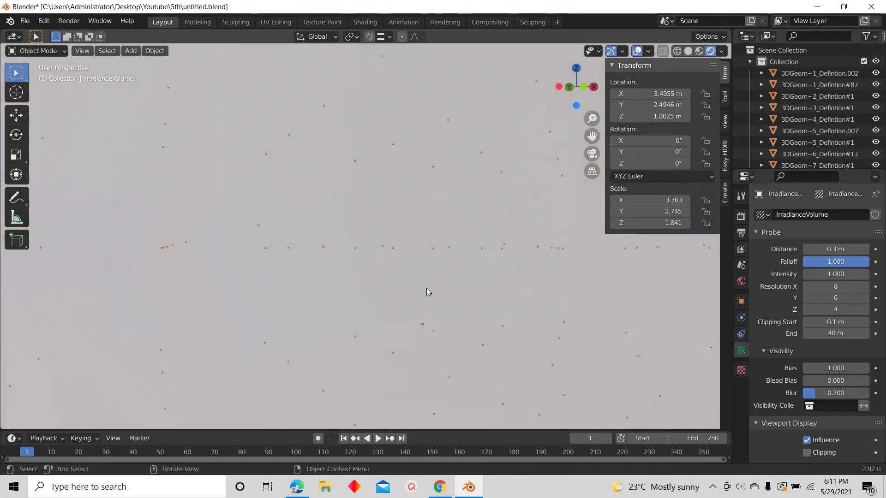
{"action": "scroll", "coordinate": [426, 288], "scroll_direction": "down", "scroll_amount": 6}
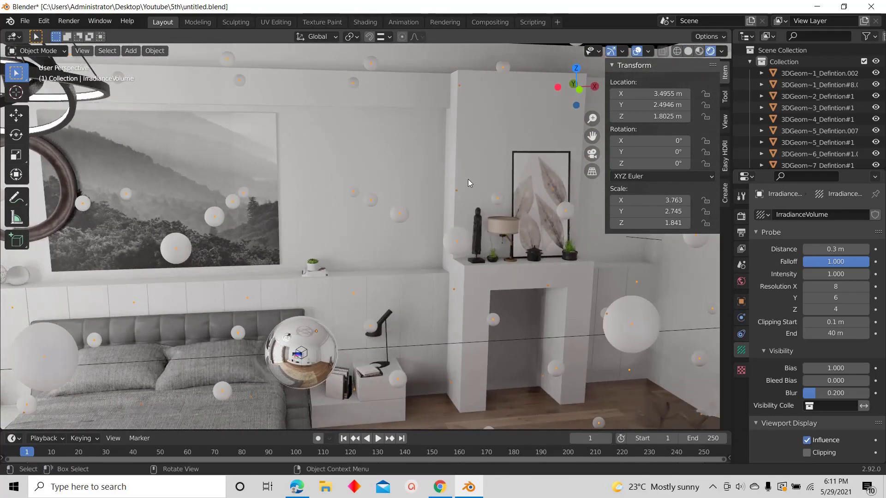
{"action": "mouse_move", "coordinate": [488, 283]}
{"action": "middle_mouse_down"}
{"action": "mouse_move", "coordinate": [412, 298]}
{"action": "mouse_move", "coordinate": [420, 282]}
{"action": "mouse_move", "coordinate": [484, 290]}
{"action": "middle_mouse_up"}
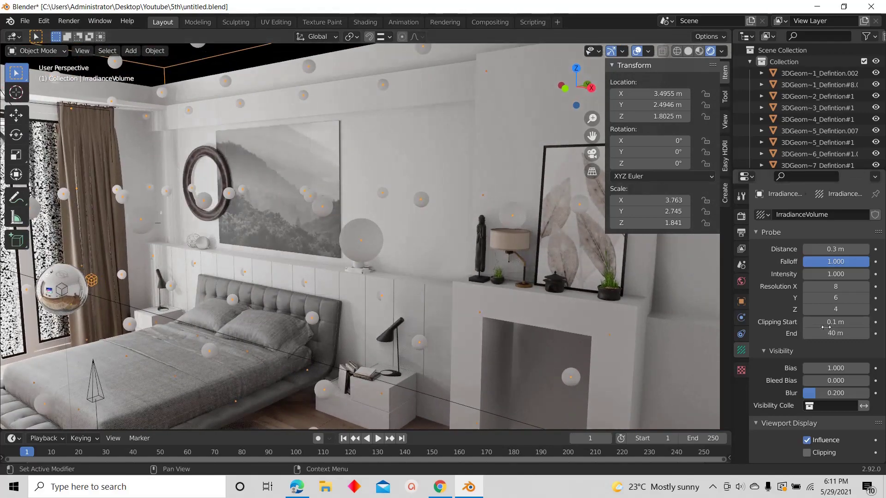
{"action": "scroll", "coordinate": [427, 255], "scroll_direction": "down", "scroll_amount": 3}
{"action": "scroll", "coordinate": [475, 268], "scroll_direction": "up", "scroll_amount": 2}
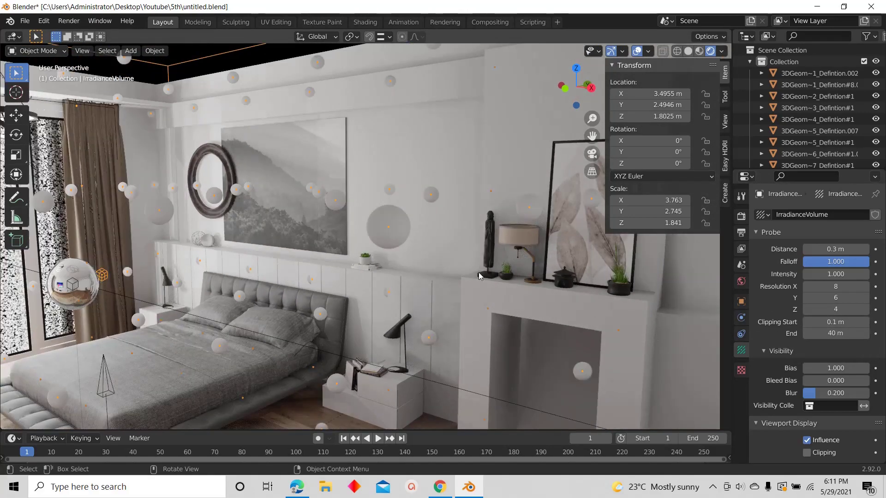
{"action": "scroll", "coordinate": [217, 214], "scroll_direction": "up", "scroll_amount": 2}
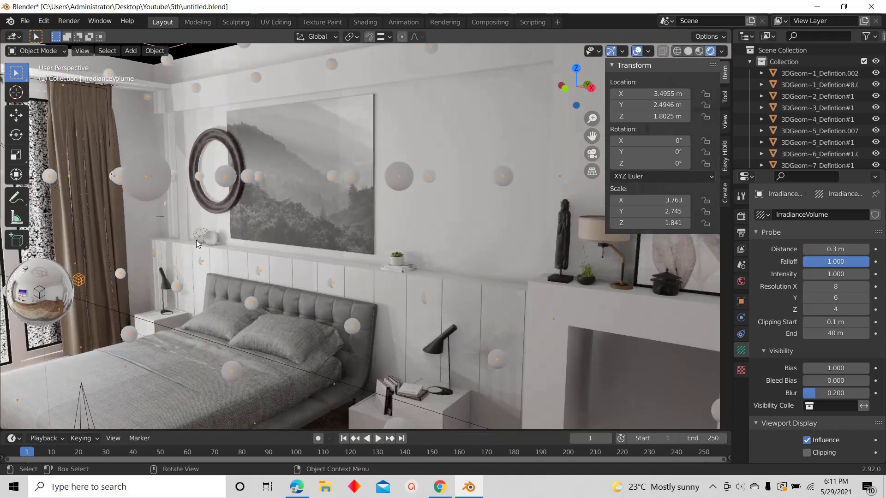
Set the irradiance volume's clipping start to 0.01 m and its X resolution to 10
{"action": "double_click", "coordinate": [832, 322]}
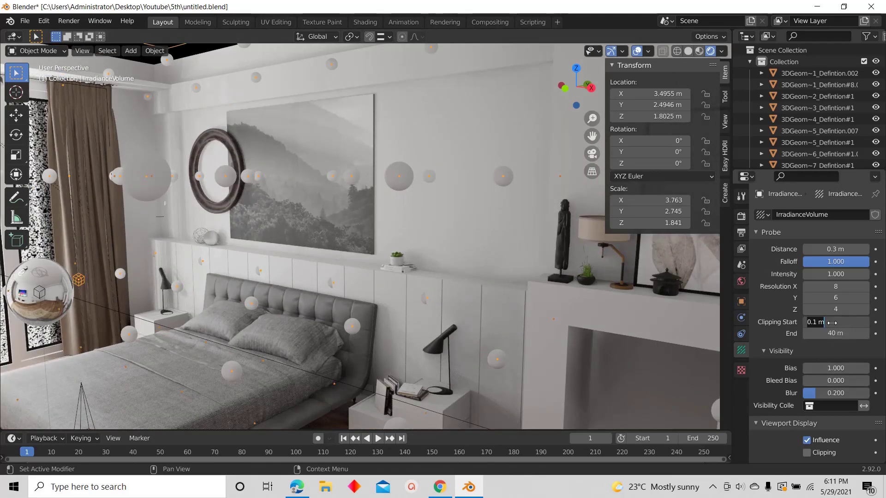
{"action": "key", "text": "Return"}
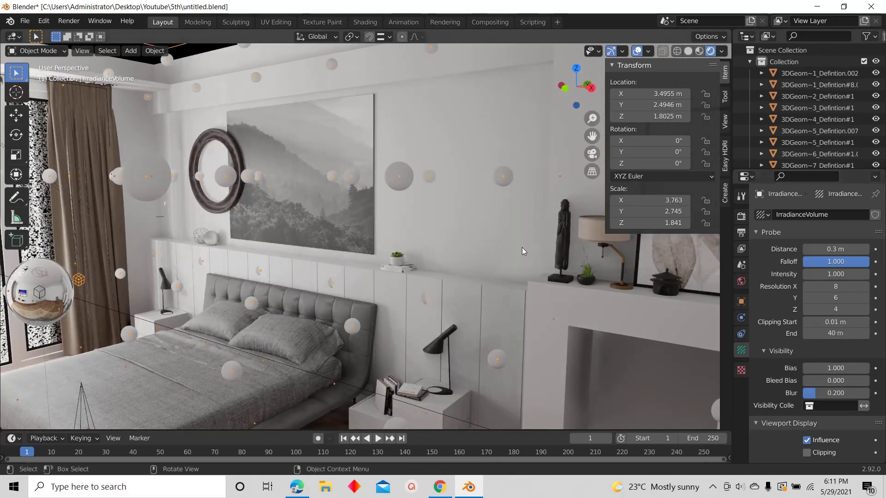
{"action": "scroll", "coordinate": [356, 277], "scroll_direction": "up", "scroll_amount": 5}
{"action": "scroll", "coordinate": [392, 297], "scroll_direction": "down", "scroll_amount": 6}
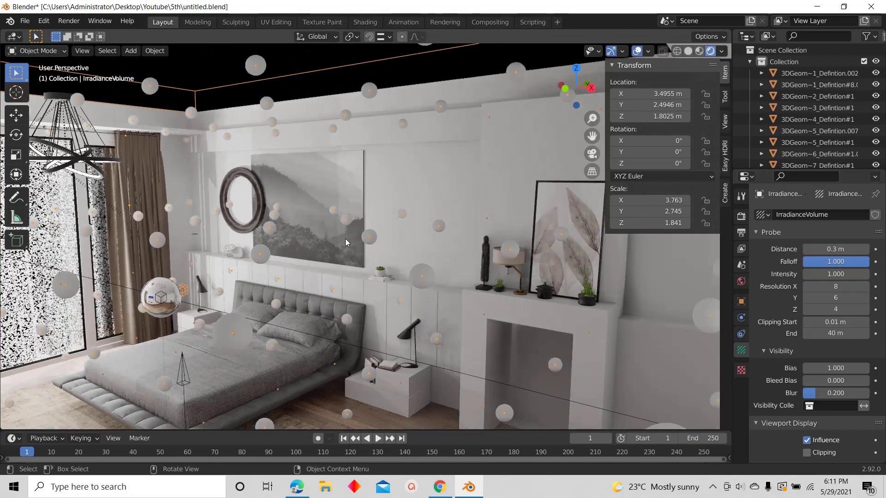
{"action": "scroll", "coordinate": [449, 311], "scroll_direction": "down", "scroll_amount": 5}
{"action": "middle_click_drag", "start_coordinate": [449, 306], "coordinate": [460, 284]}
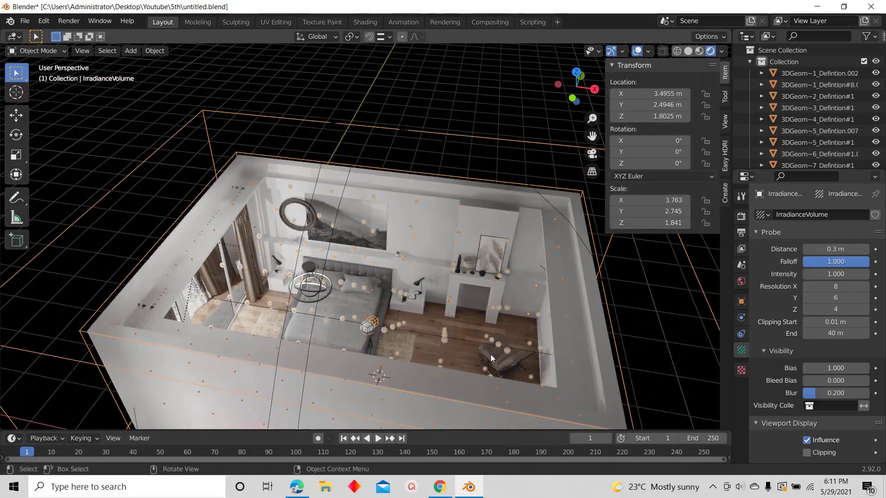
{"action": "scroll", "coordinate": [461, 285], "scroll_direction": "up", "scroll_amount": 4}
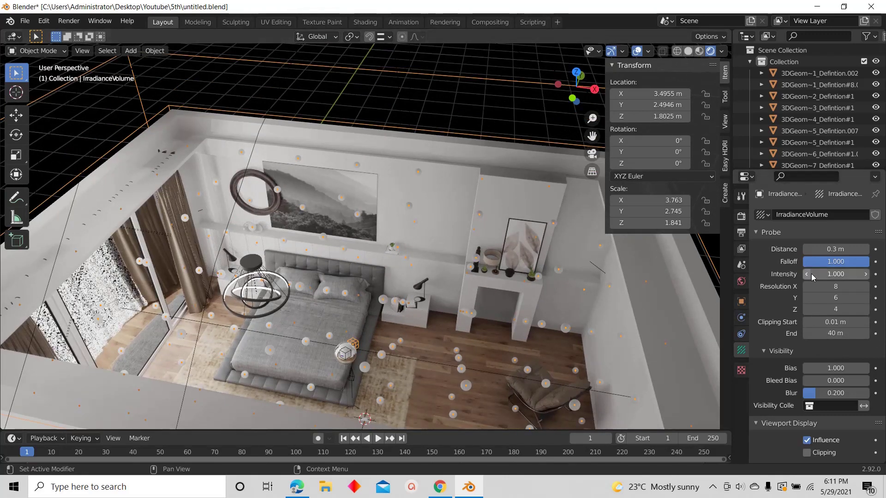
{"action": "left_click", "coordinate": [829, 287]}
{"action": "type", "text": "1.0"}
{"action": "key", "text": "Return"}
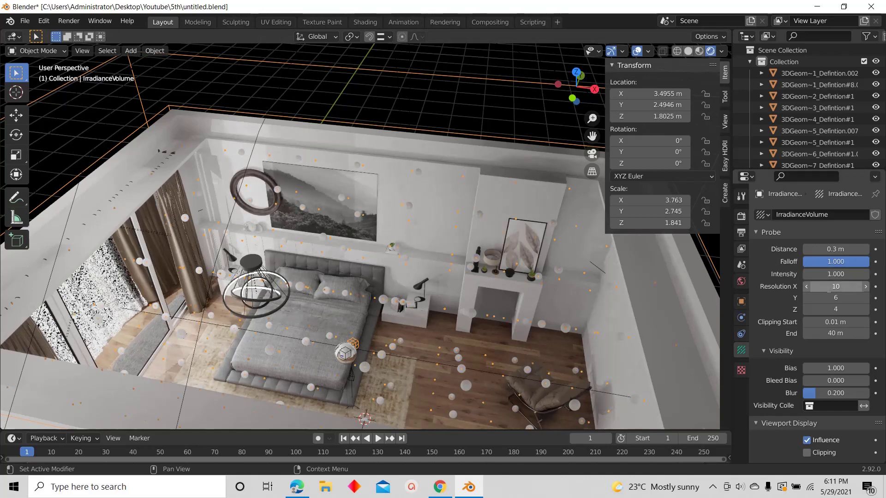
Switch to solid shading and rebake the indirect lighting for the denser irradiance grid
{"action": "left_click", "coordinate": [742, 217]}
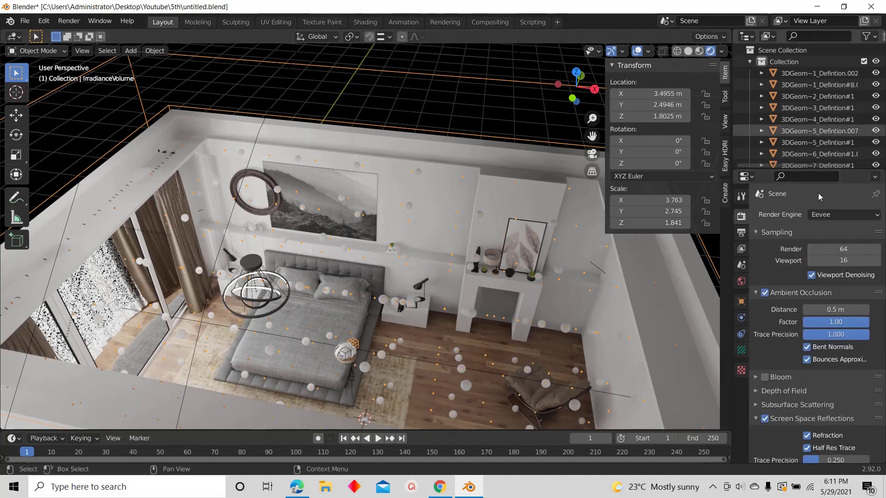
{"action": "scroll", "coordinate": [823, 387], "scroll_direction": "down", "scroll_amount": 12}
{"action": "left_click", "coordinate": [688, 52]}
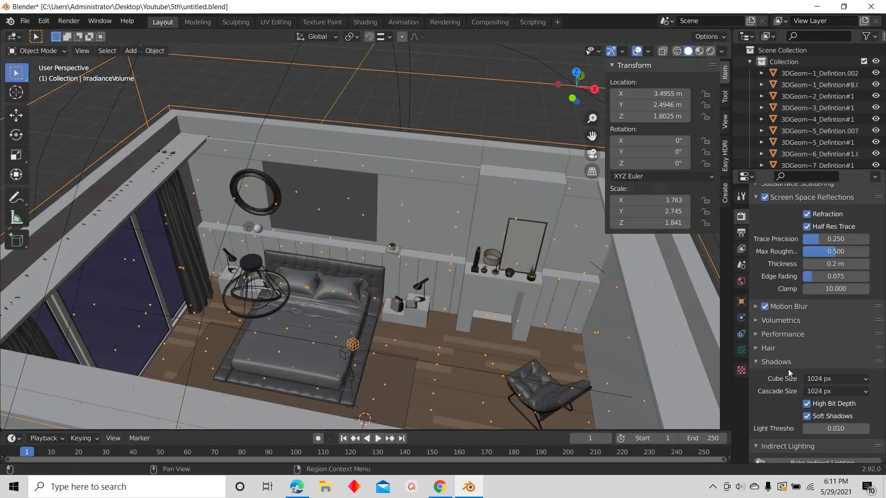
{"action": "scroll", "coordinate": [808, 351], "scroll_direction": "down", "scroll_amount": 5}
{"action": "left_click", "coordinate": [803, 353]}
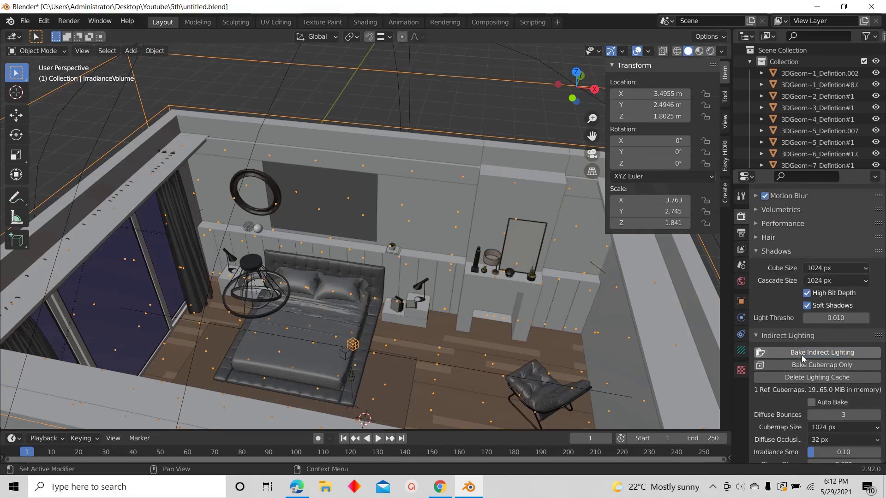
Look over the room from outside and then through the scene camera while the indirect lighting bakes
{"action": "scroll", "coordinate": [370, 252], "scroll_direction": "down", "scroll_amount": 5}
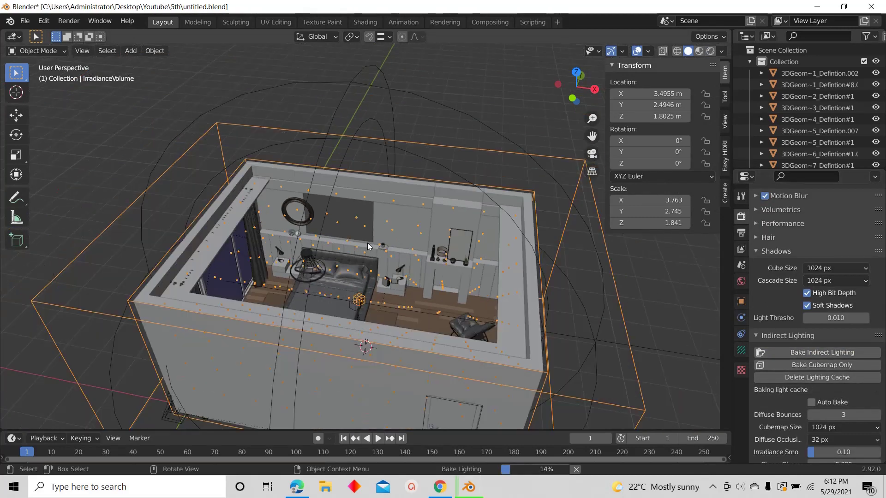
{"action": "scroll", "coordinate": [412, 243], "scroll_direction": "up", "scroll_amount": 5}
{"action": "scroll", "coordinate": [276, 231], "scroll_direction": "down", "scroll_amount": 4}
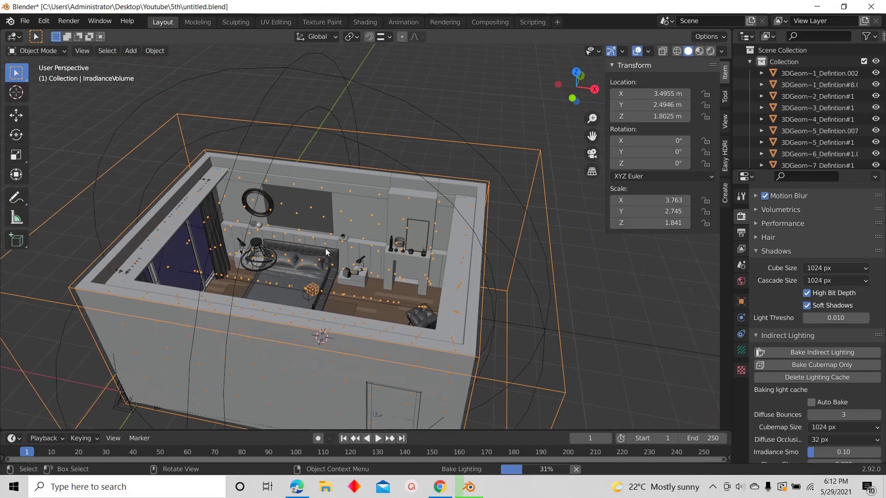
{"action": "scroll", "coordinate": [326, 252], "scroll_direction": "up", "scroll_amount": 3}
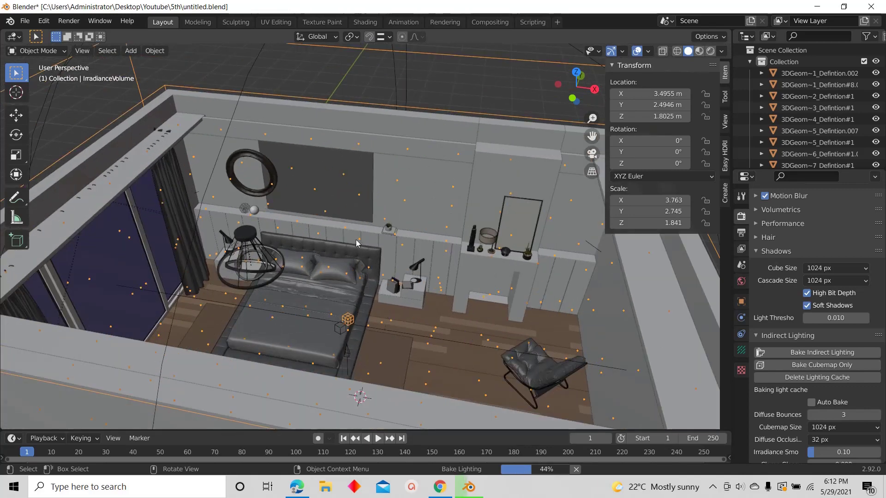
{"action": "scroll", "coordinate": [374, 242], "scroll_direction": "down", "scroll_amount": 5}
{"action": "middle_click_drag", "start_coordinate": [371, 247], "coordinate": [347, 279]}
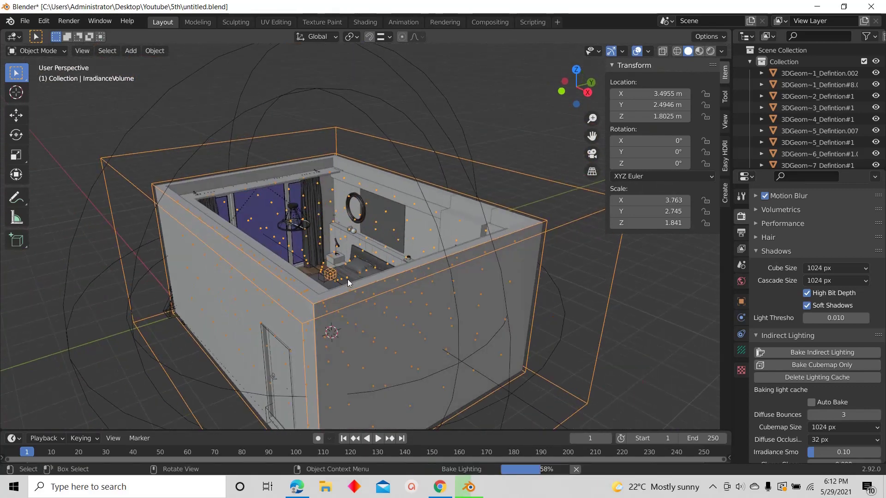
{"action": "key", "text": "KP_0"}
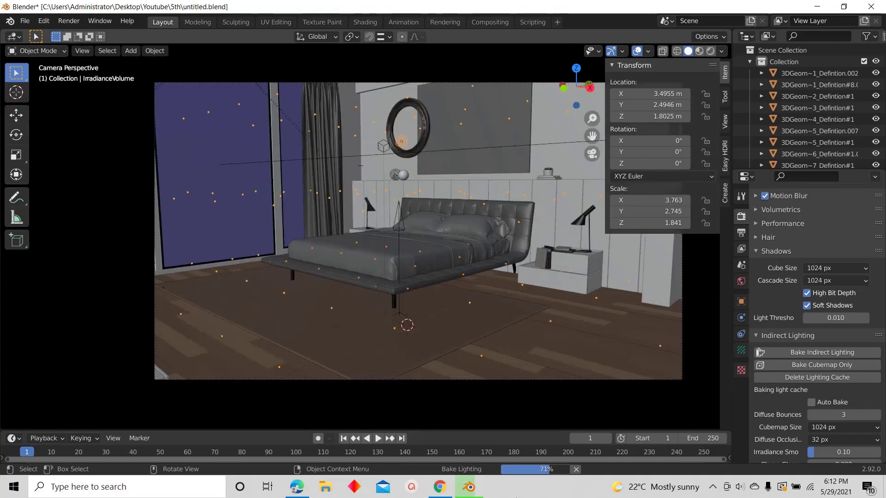
{"action": "scroll", "coordinate": [486, 281], "scroll_direction": "down", "scroll_amount": 2}
{"action": "scroll", "coordinate": [632, 321], "scroll_direction": "up", "scroll_amount": 2}
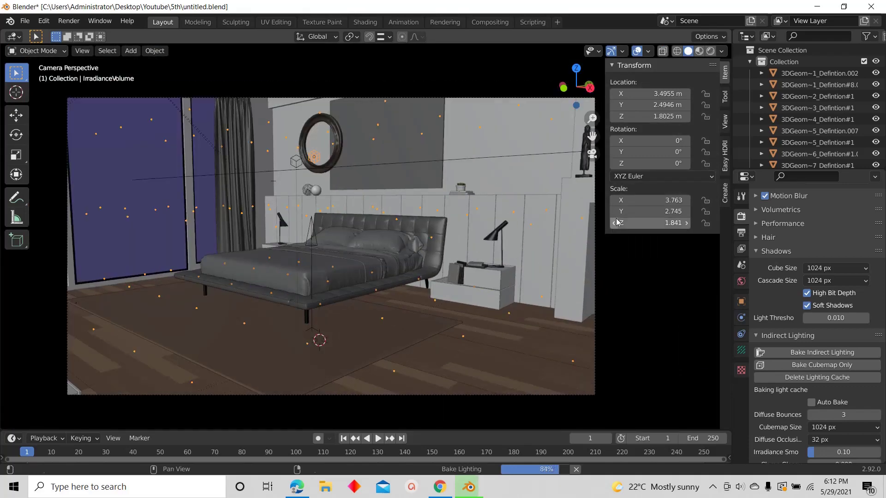
{"action": "scroll", "coordinate": [602, 338], "scroll_direction": "down", "scroll_amount": 2}
{"action": "scroll", "coordinate": [606, 342], "scroll_direction": "up", "scroll_amount": 2}
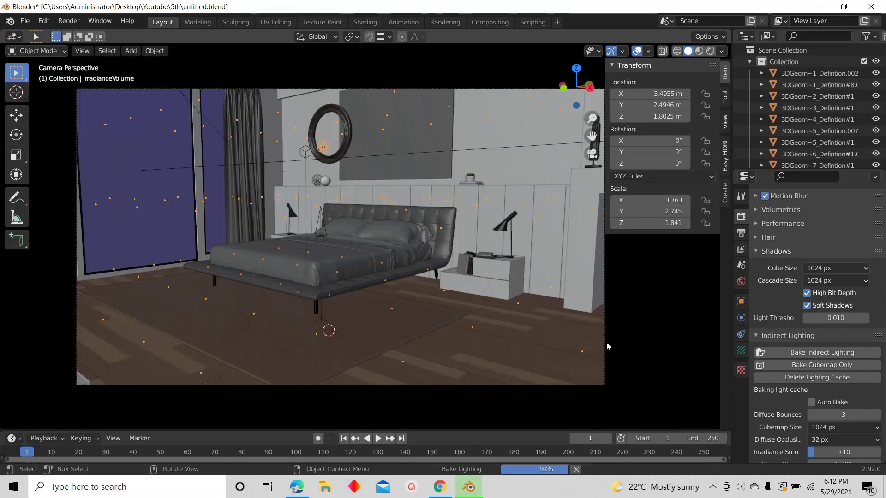
Switch to rendered shading with overlays hidden and check the baked lighting from the scene camera
{"action": "scroll", "coordinate": [595, 325], "scroll_direction": "down", "scroll_amount": 2}
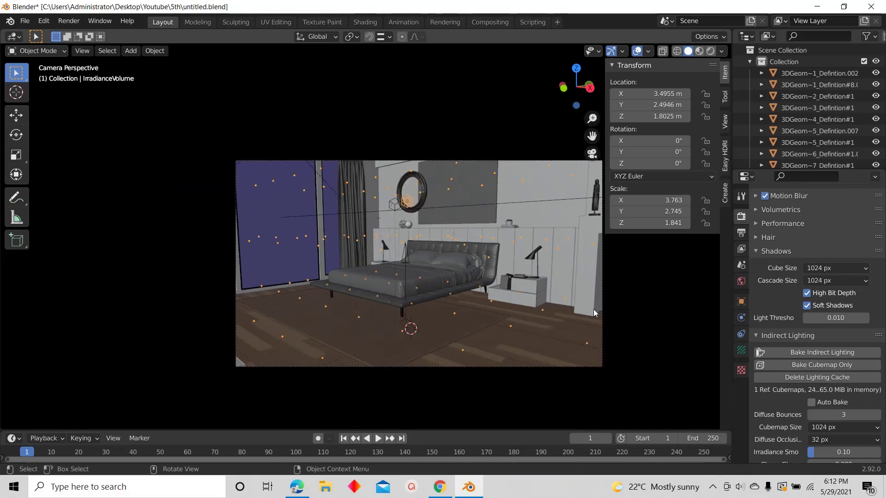
{"action": "left_click", "coordinate": [711, 51]}
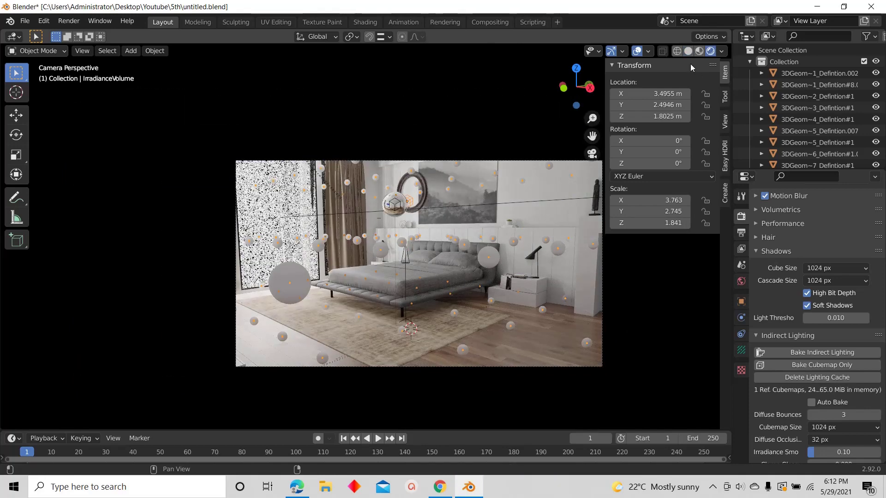
{"action": "left_click", "coordinate": [637, 50]}
{"action": "key", "text": "shift+grave"}
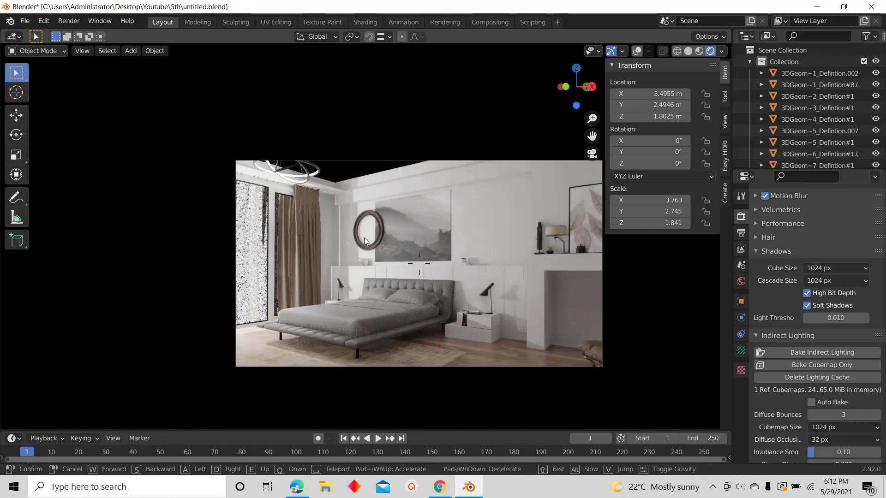
{"action": "left_click", "coordinate": [367, 236]}
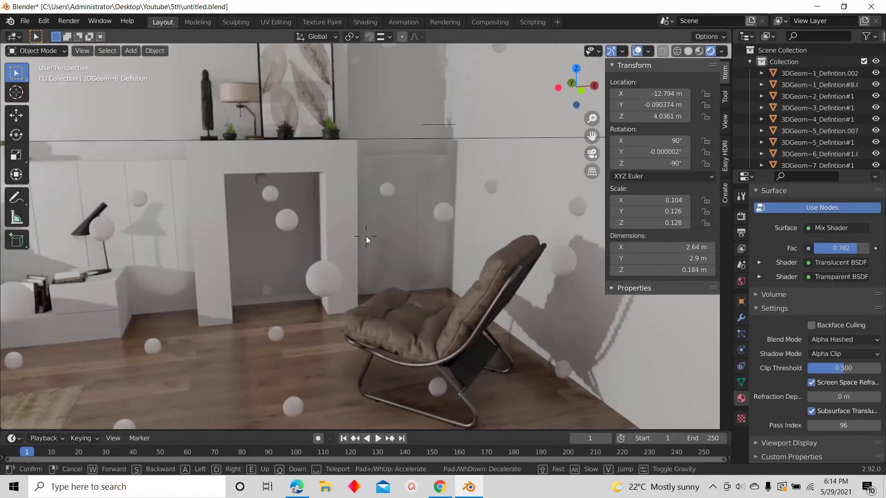
Walk through the room and examine the shading on the fireplace, bed wall, door, TV wall and curtains, hiding the overlays
{"action": "key", "text": "w"}
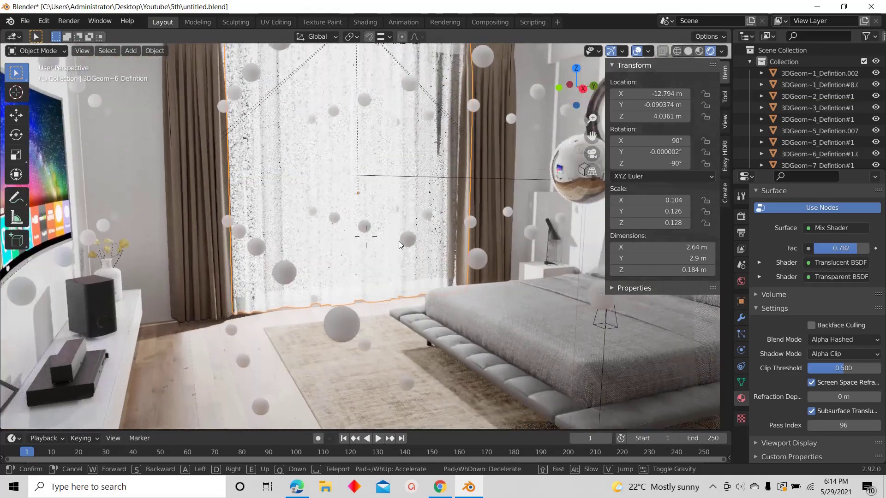
{"action": "key", "text": "s"}
{"action": "key", "text": "w"}
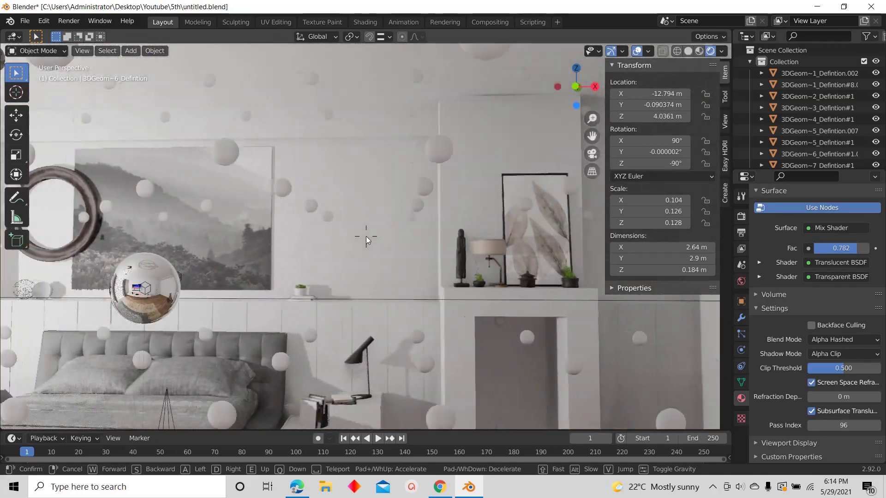
{"action": "key", "text": "w"}
{"action": "key", "text": "s"}
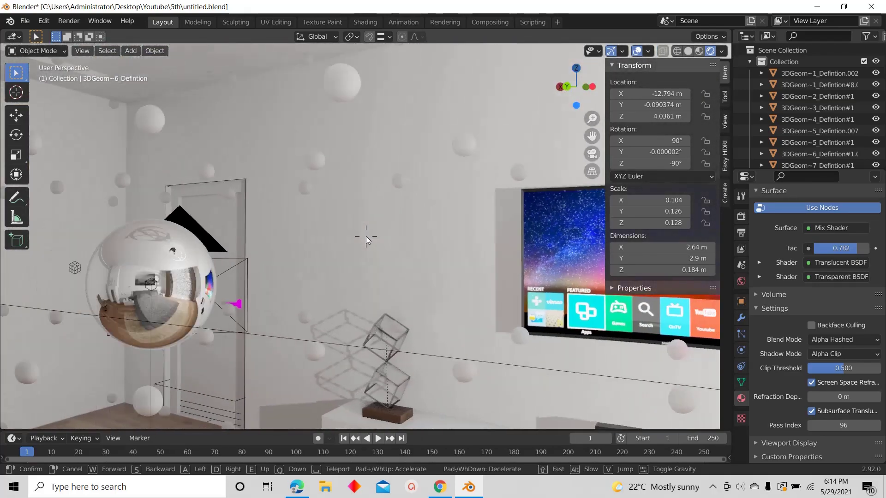
{"action": "key", "text": "a"}
{"action": "key", "text": "w"}
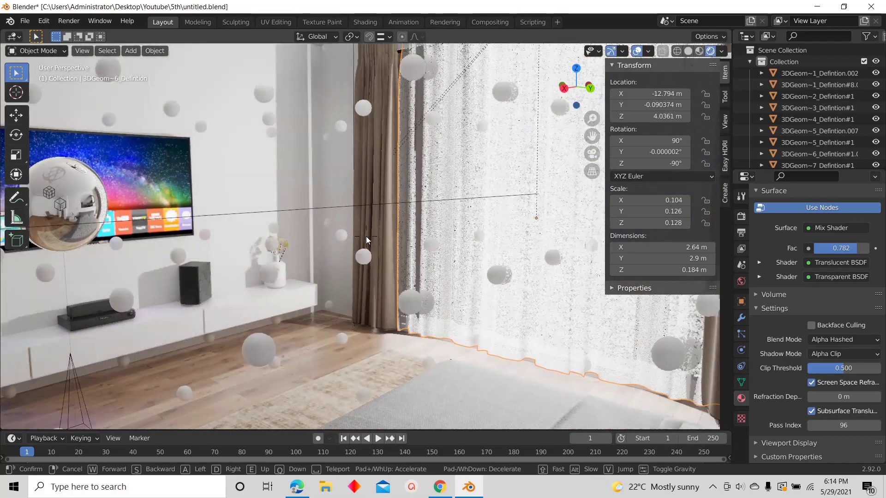
{"action": "key", "text": "s"}
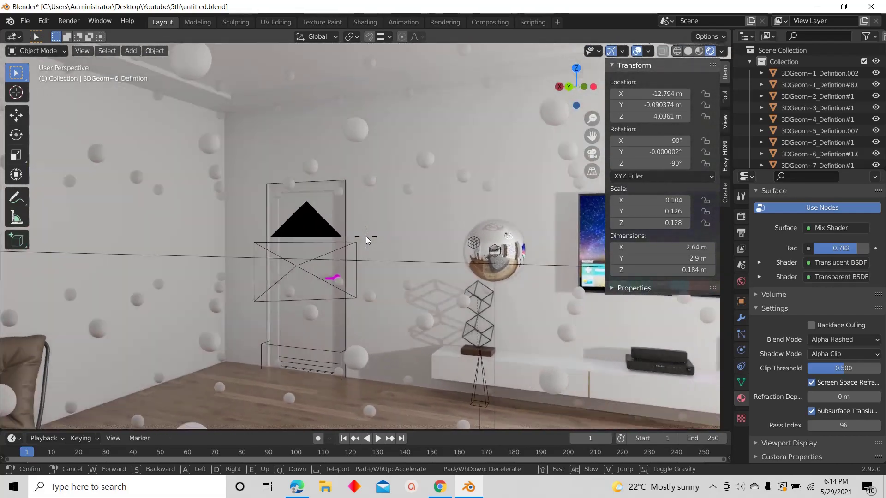
{"action": "left_click", "coordinate": [367, 236]}
{"action": "left_click", "coordinate": [637, 51]}
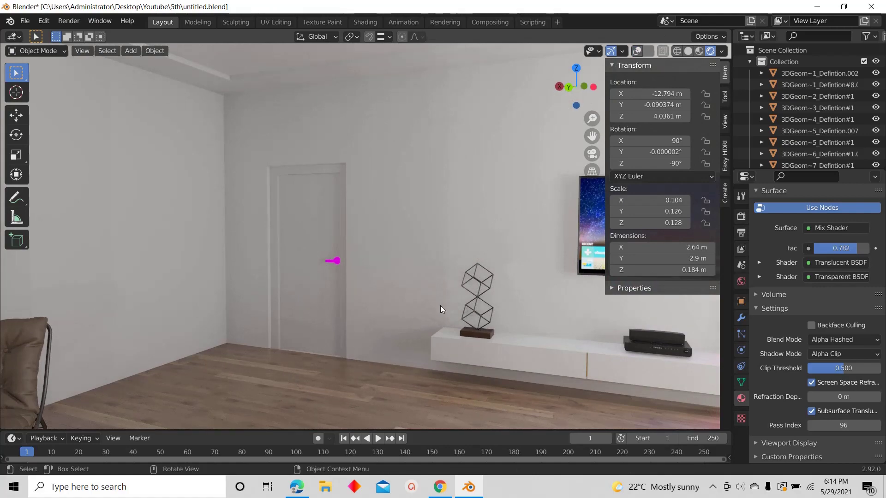
{"action": "key", "text": "shift+grave"}
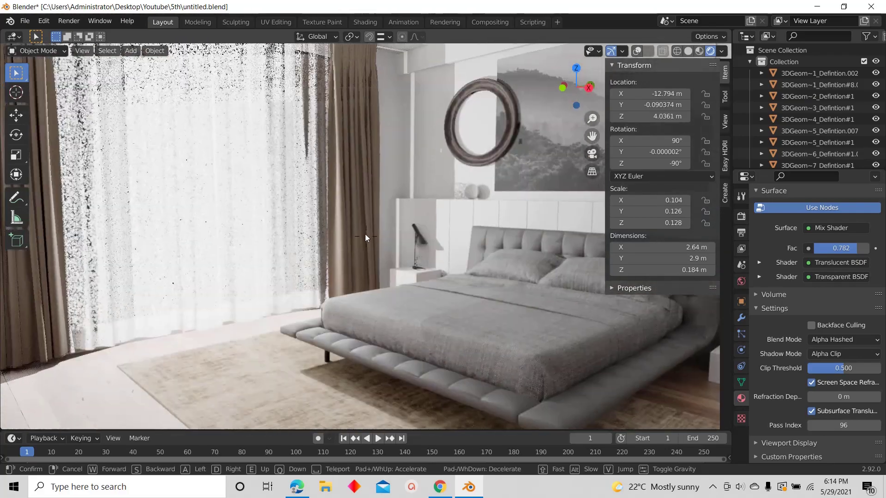
{"action": "left_click", "coordinate": [370, 234]}
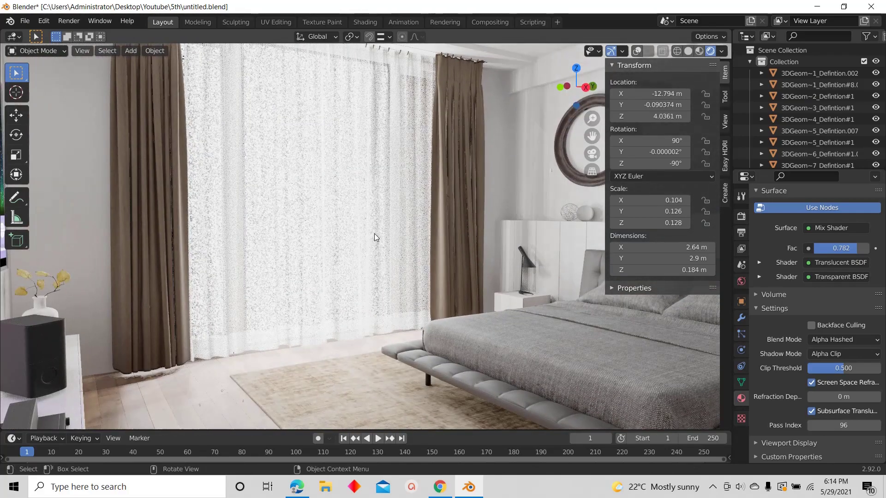
Show the overlays again and set the power of the area light at the window to 150 W
{"action": "left_click", "coordinate": [637, 53]}
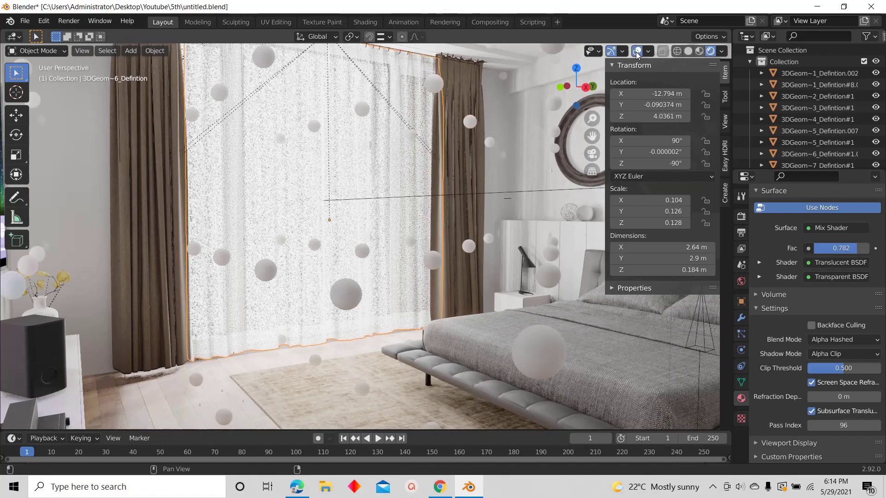
{"action": "left_click", "coordinate": [401, 200]}
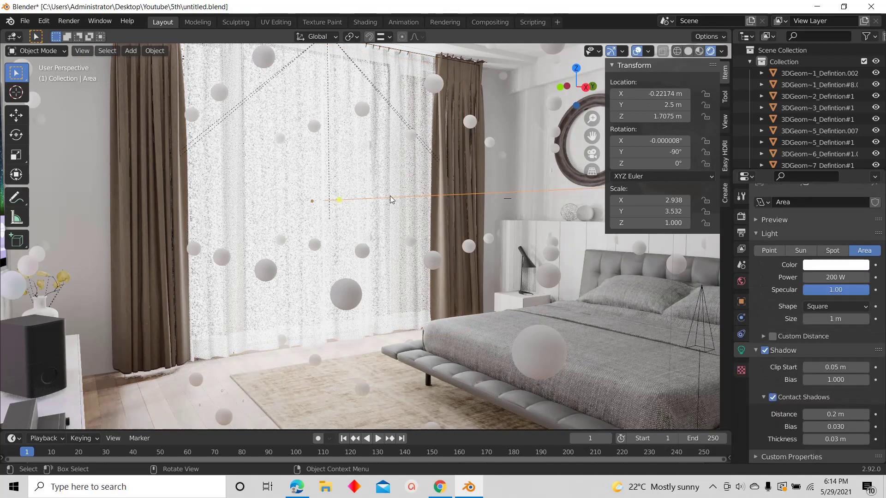
{"action": "left_click", "coordinate": [842, 277]}
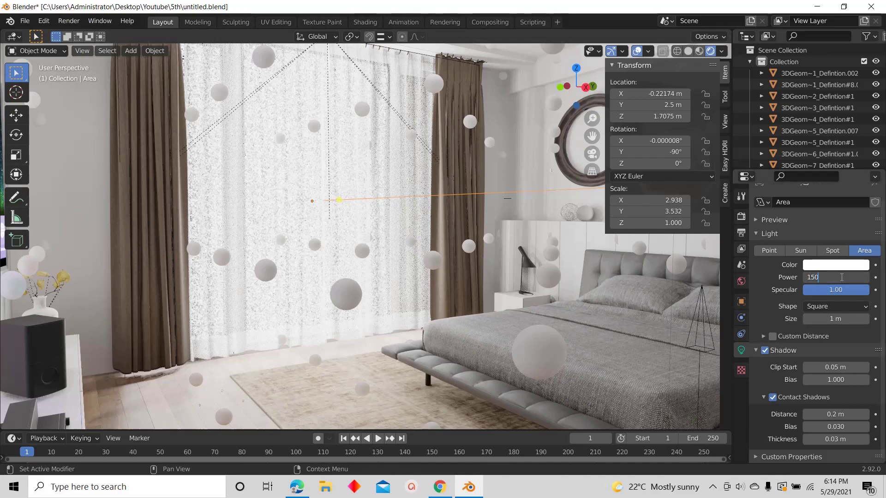
{"action": "key", "text": "Return"}
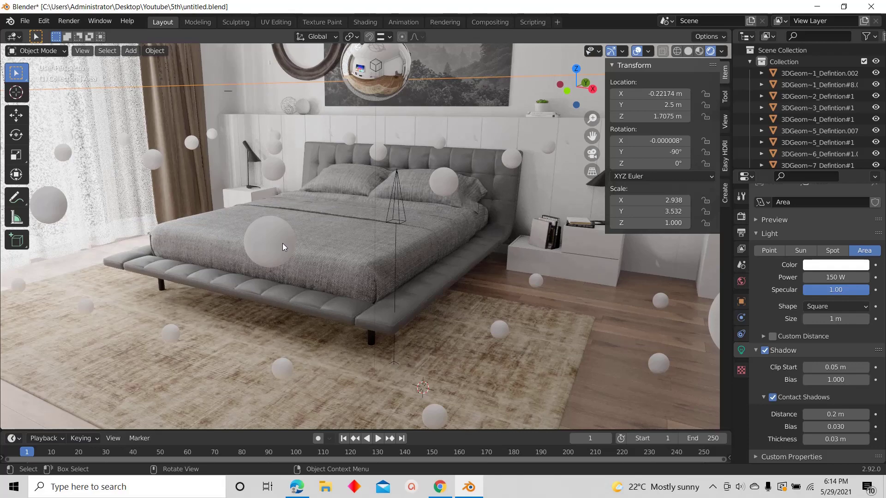
Hide the ceiling slab to open the room for viewing from above
{"action": "left_click", "coordinate": [274, 242]}
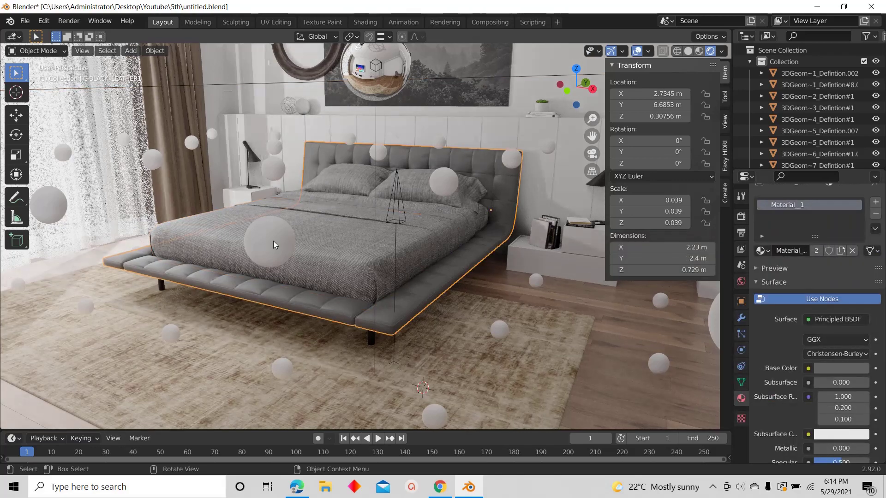
{"action": "scroll", "coordinate": [352, 216], "scroll_direction": "down", "scroll_amount": 4}
{"action": "middle_click_drag", "start_coordinate": [352, 216], "coordinate": [337, 286]}
{"action": "scroll", "coordinate": [381, 240], "scroll_direction": "down", "scroll_amount": 4}
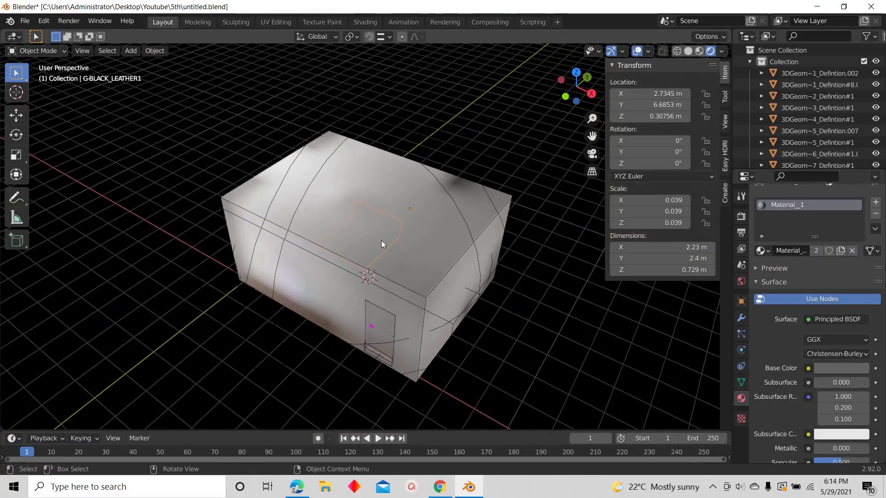
{"action": "left_click", "coordinate": [398, 195]}
{"action": "key", "text": "h"}
{"action": "scroll", "coordinate": [368, 233], "scroll_direction": "up", "scroll_amount": 6}
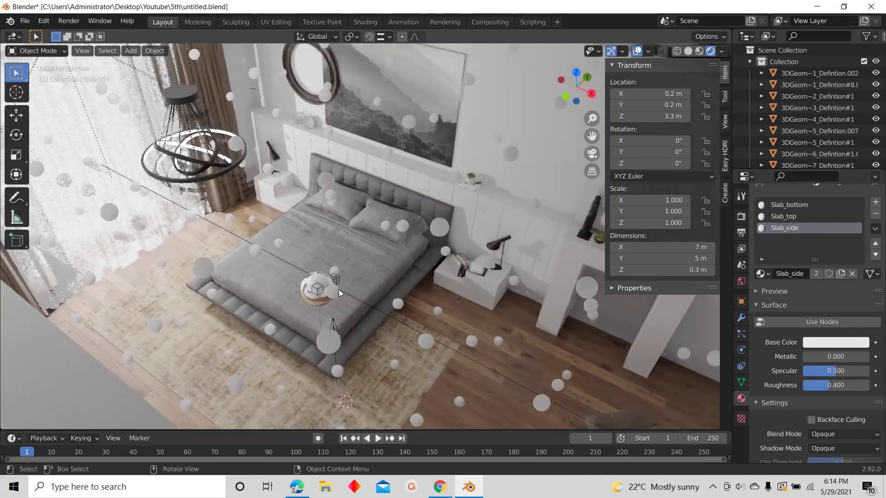
Set the irradiance volume's intensity to 0.75
{"action": "left_click", "coordinate": [339, 289]}
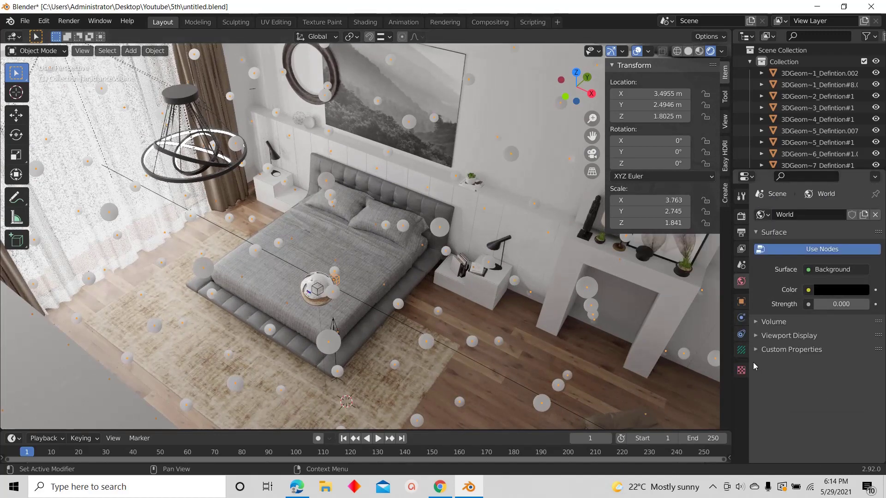
{"action": "left_click", "coordinate": [741, 350]}
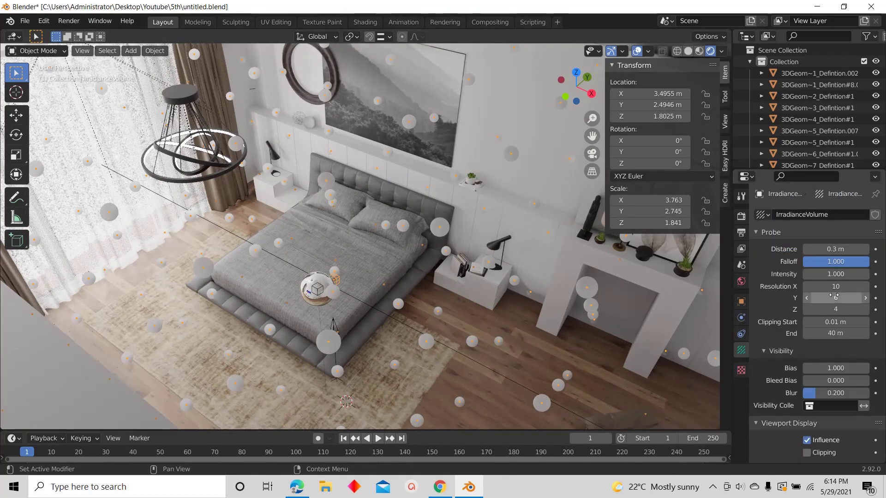
{"action": "left_click", "coordinate": [842, 275]}
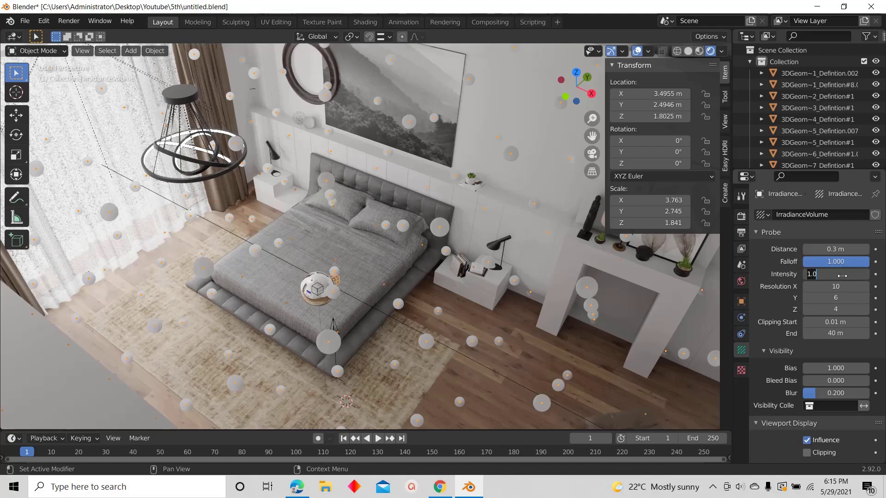
{"action": "key", "text": "Return"}
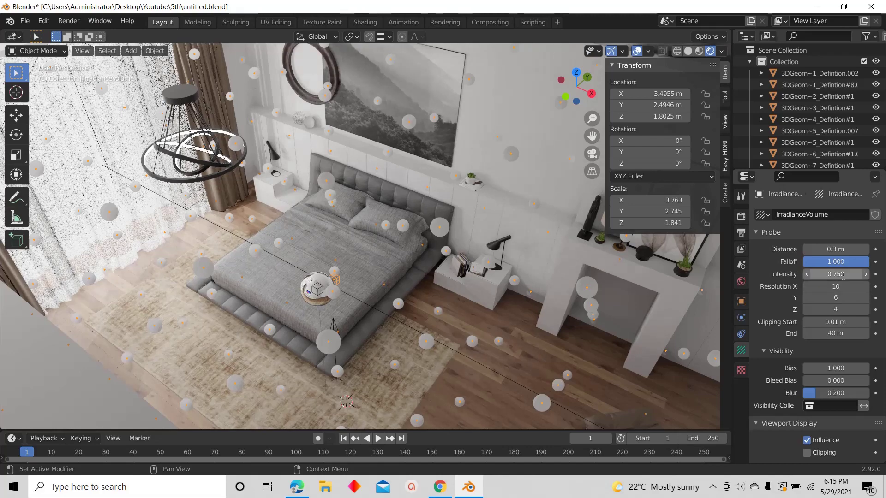
Unhide the ceiling slab and return to the scene camera view in solid shading
{"action": "scroll", "coordinate": [356, 238], "scroll_direction": "down", "scroll_amount": 3}
{"action": "scroll", "coordinate": [356, 238], "scroll_direction": "up", "scroll_amount": 2}
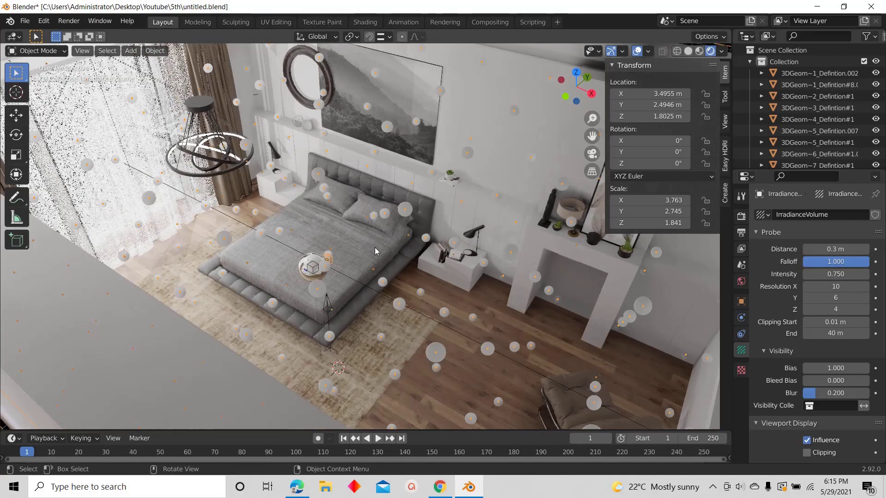
{"action": "middle_click_drag", "start_coordinate": [392, 249], "coordinate": [382, 237]}
{"action": "key", "text": "alt+h"}
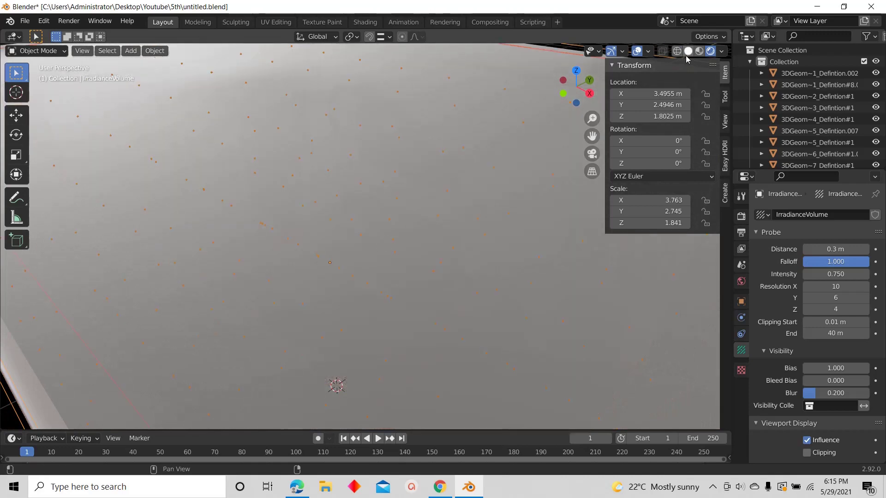
{"action": "key", "text": "KP_0"}
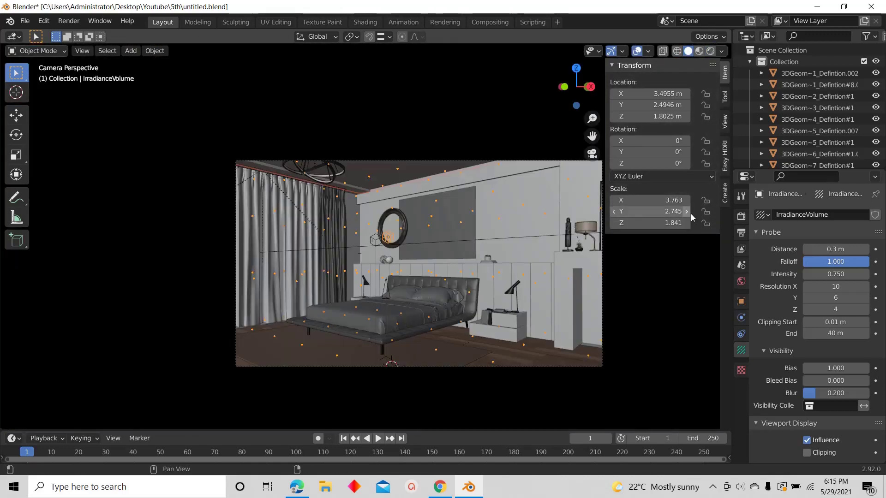
Rebake the indirect lighting with the current light and irradiance volume settings
{"action": "left_click", "coordinate": [741, 216]}
{"action": "scroll", "coordinate": [827, 417], "scroll_direction": "down", "scroll_amount": 12}
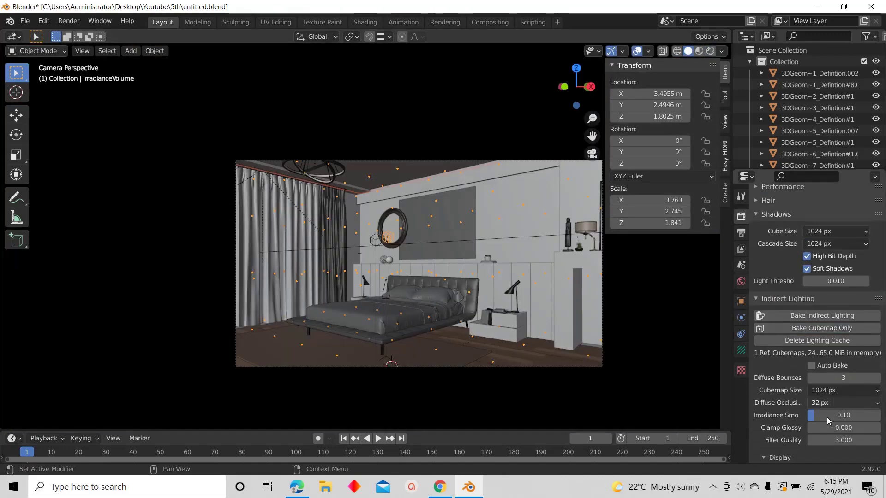
{"action": "left_click", "coordinate": [803, 316]}
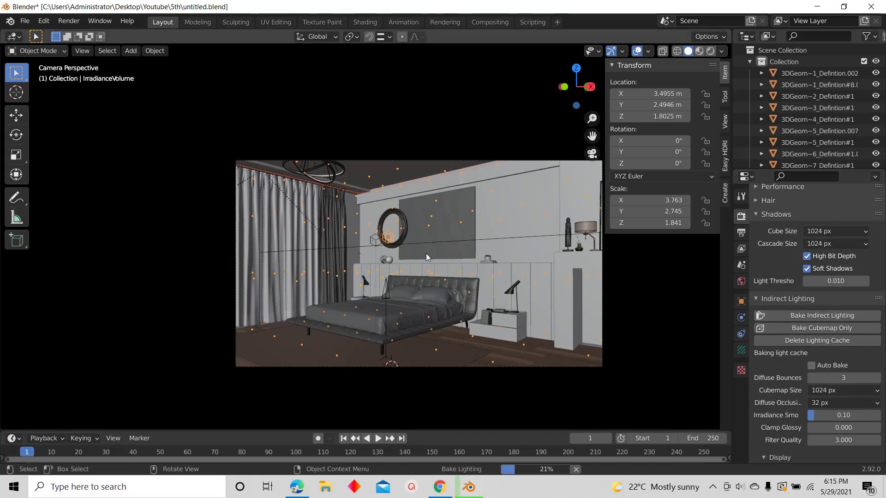
{"action": "scroll", "coordinate": [425, 254], "scroll_direction": "up", "scroll_amount": 2}
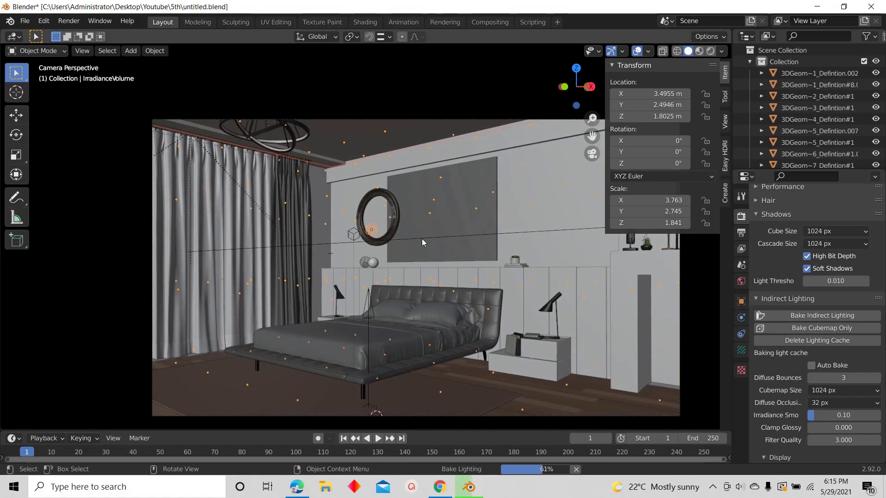
Switch to rendered shading without overlays and examine the rebaked lighting around the bed, fireplace and lounge chair
{"action": "left_click", "coordinate": [741, 350]}
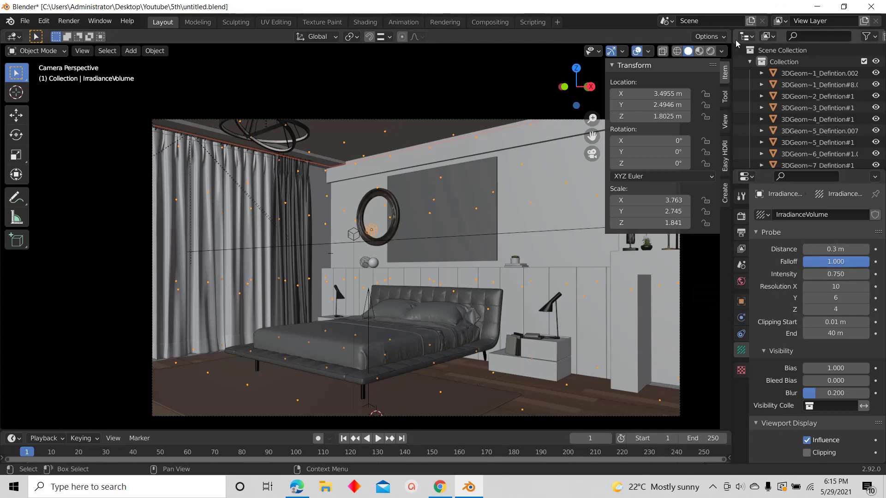
{"action": "left_click", "coordinate": [710, 51]}
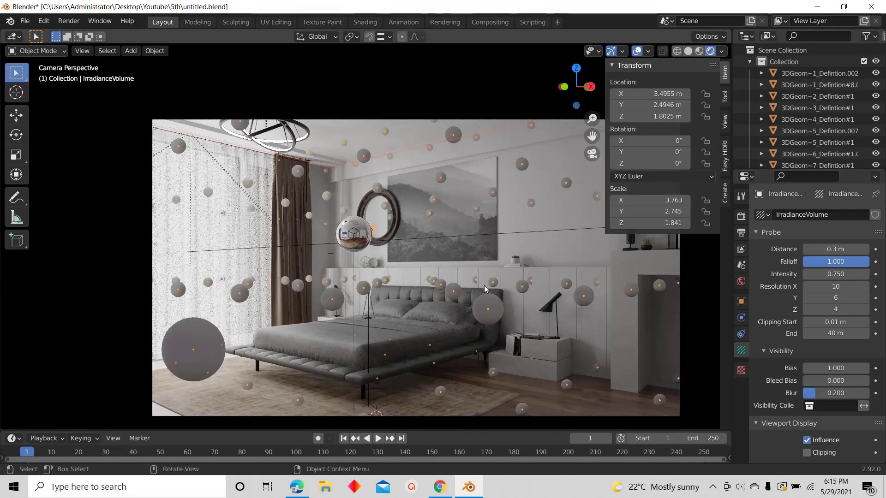
{"action": "left_click", "coordinate": [636, 51]}
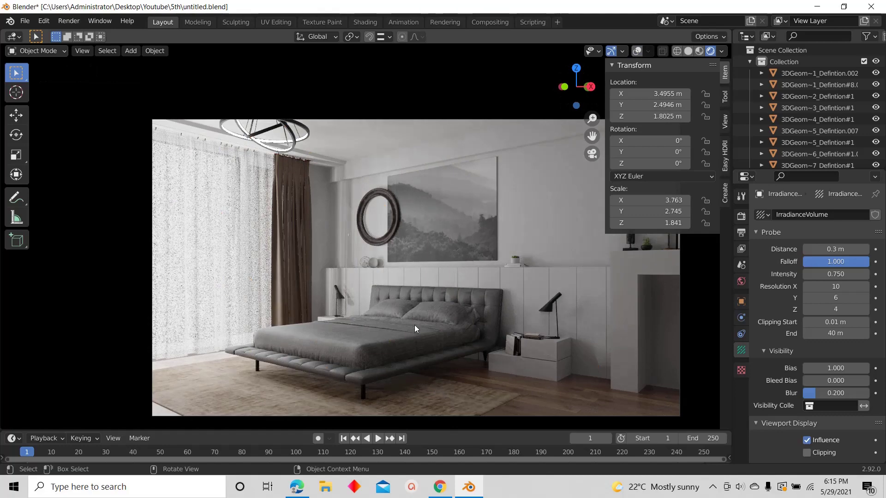
{"action": "key", "text": "shift+grave"}
{"action": "key", "text": "w"}
{"action": "key", "text": "Escape"}
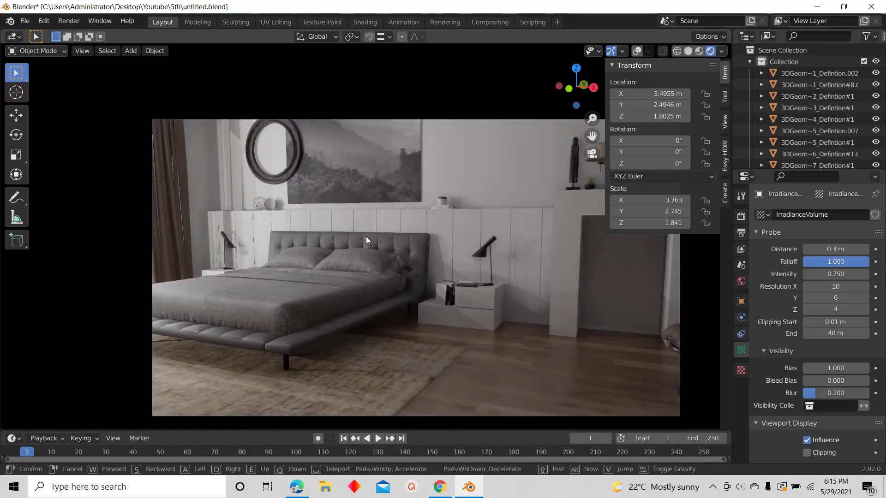
{"action": "middle_click_drag", "start_coordinate": [340, 224], "coordinate": [373, 232]}
{"action": "key", "text": "shift+grave"}
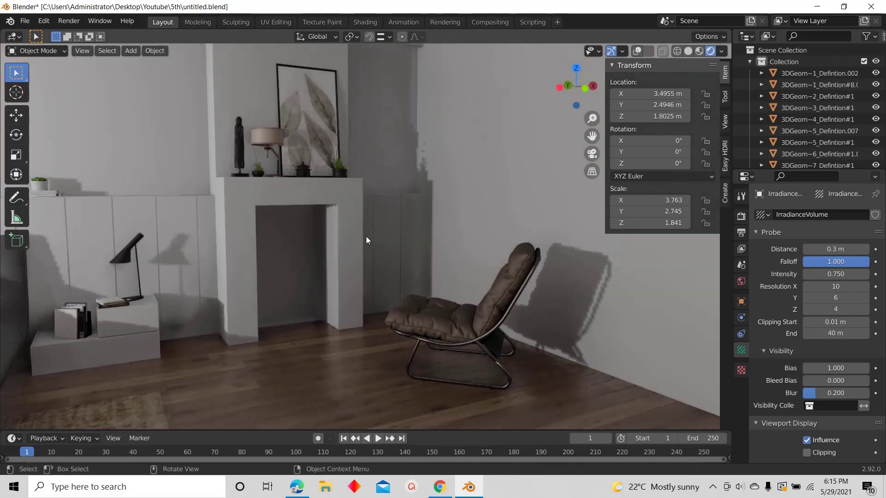
{"action": "left_click", "coordinate": [366, 236]}
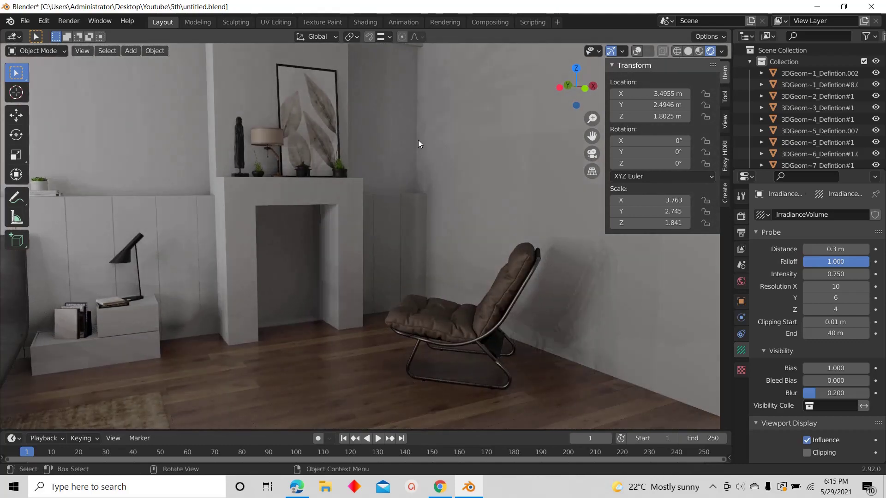
Walk through the room to examine the rebaked lighting on the walls, bed, fireplace and window side, and show the viewport overlays again
{"action": "key", "text": "shift+grave"}
{"action": "key", "text": "s"}
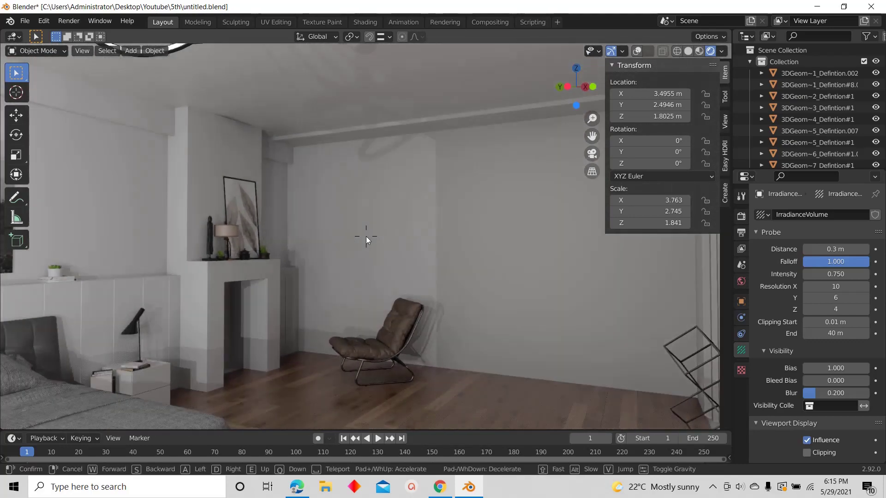
{"action": "left_click", "coordinate": [366, 236]}
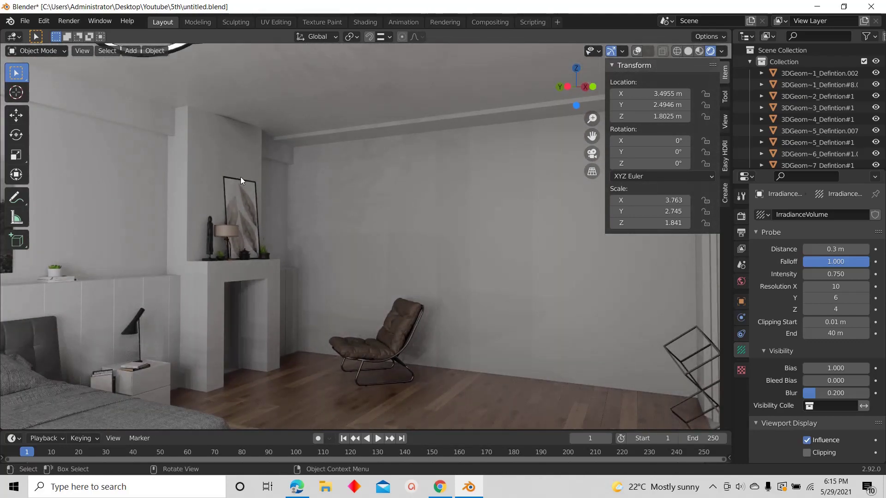
{"action": "key", "text": "shift+grave"}
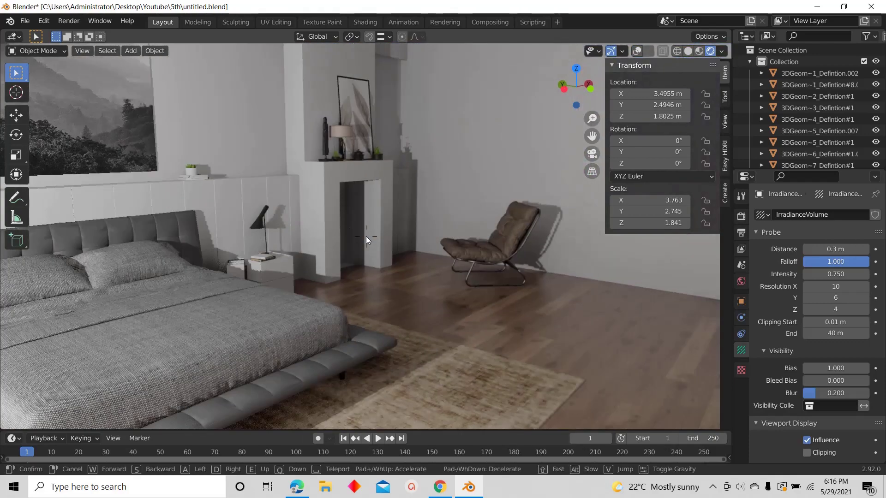
{"action": "left_click", "coordinate": [367, 237]}
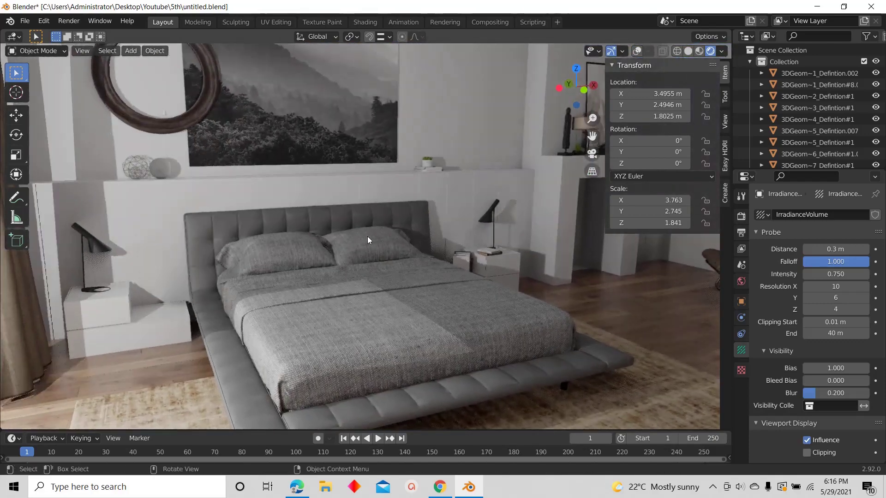
{"action": "key", "text": "shift+grave"}
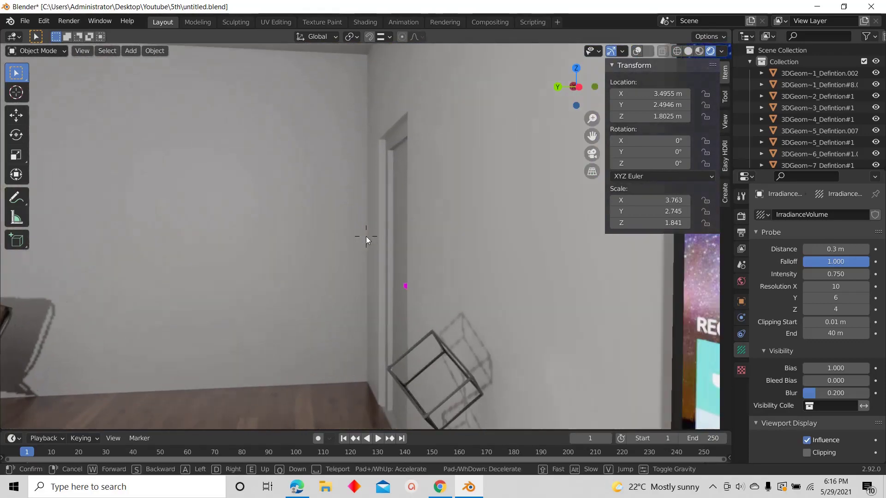
{"action": "key", "text": "d"}
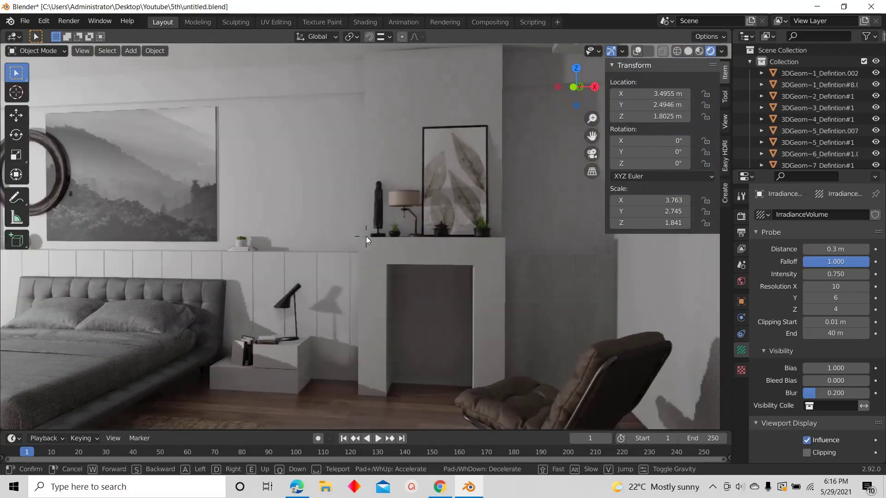
{"action": "key", "text": "w"}
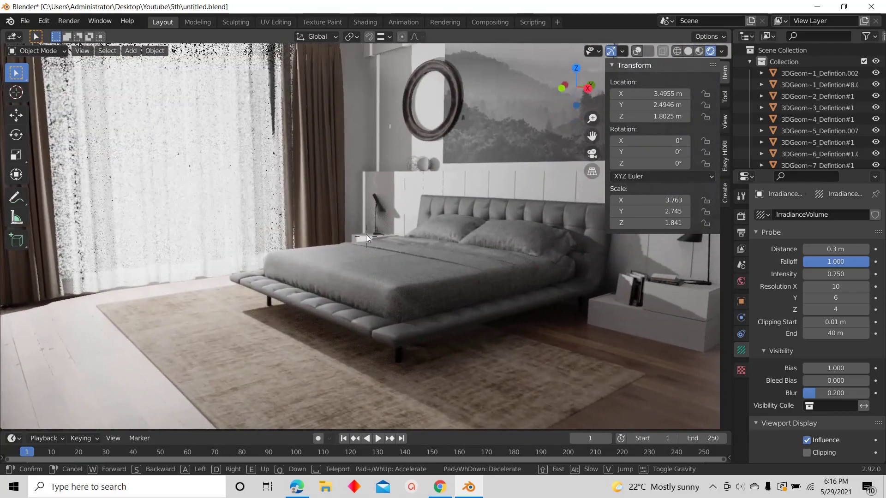
{"action": "key", "text": "Escape"}
{"action": "left_click", "coordinate": [637, 50]}
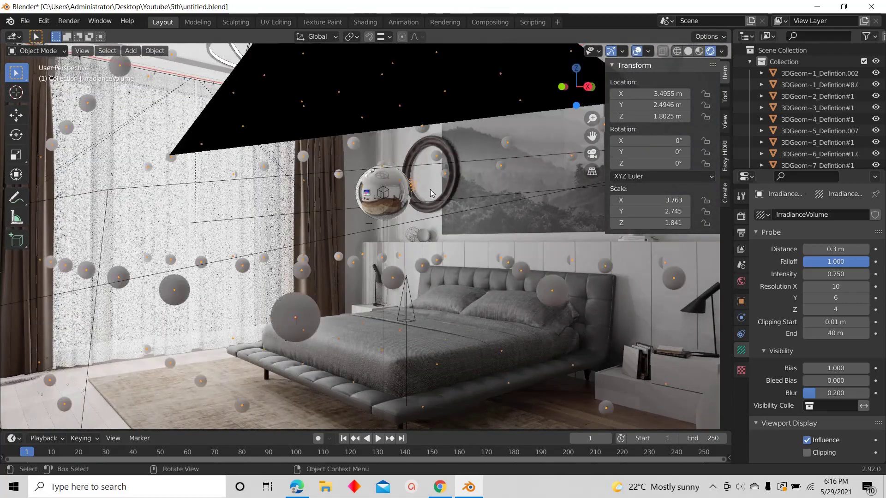
{"action": "left_click", "coordinate": [292, 214]}
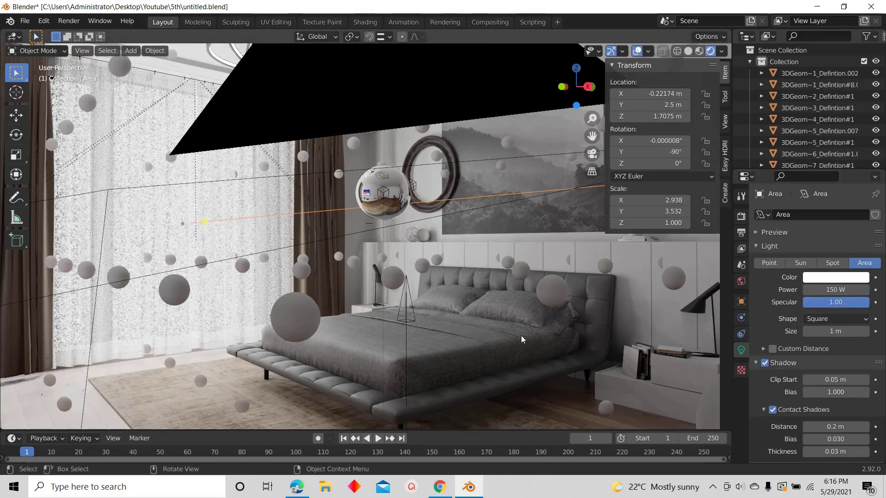
{"action": "left_click", "coordinate": [544, 298]}
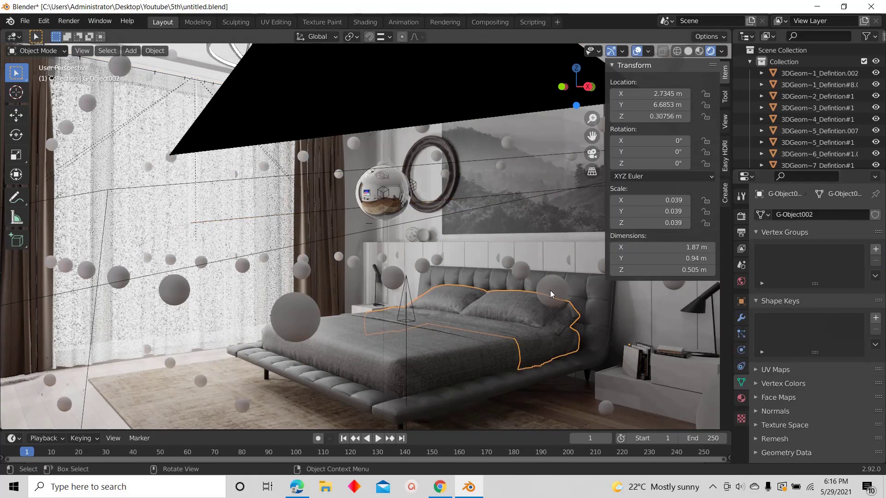
{"action": "left_click", "coordinate": [414, 186]}
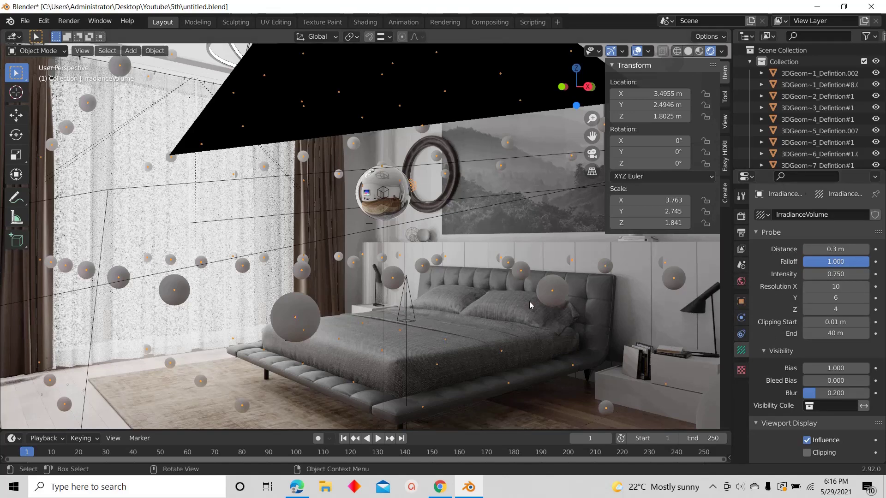
Hide the viewport overlays and walk through the bedroom to examine the lighting on the bed, nightstands and curtains
{"action": "middle_click_drag", "start_coordinate": [529, 301], "coordinate": [433, 249], "text": "shift"}
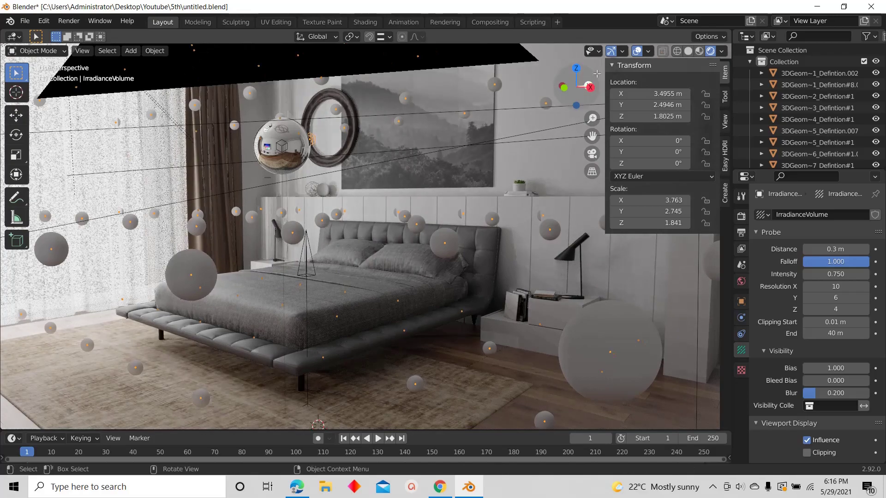
{"action": "left_click", "coordinate": [636, 52]}
{"action": "key", "text": "shift+grave"}
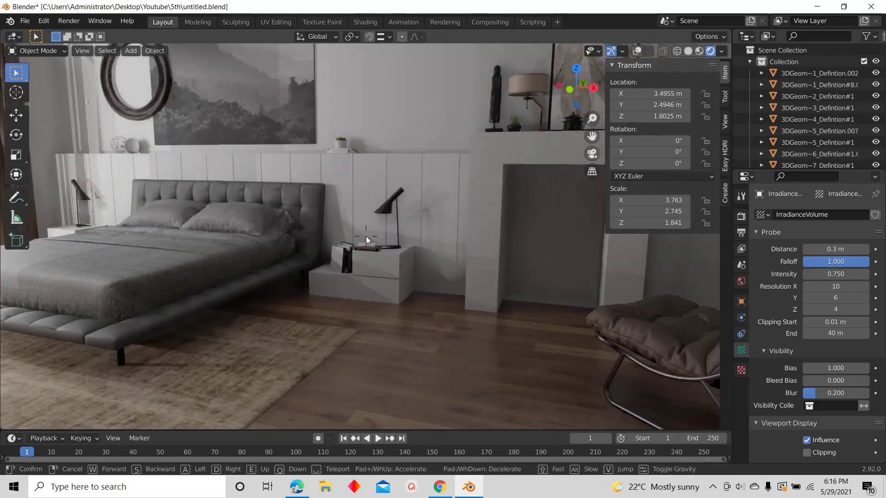
{"action": "key", "text": "s"}
{"action": "key", "text": "w"}
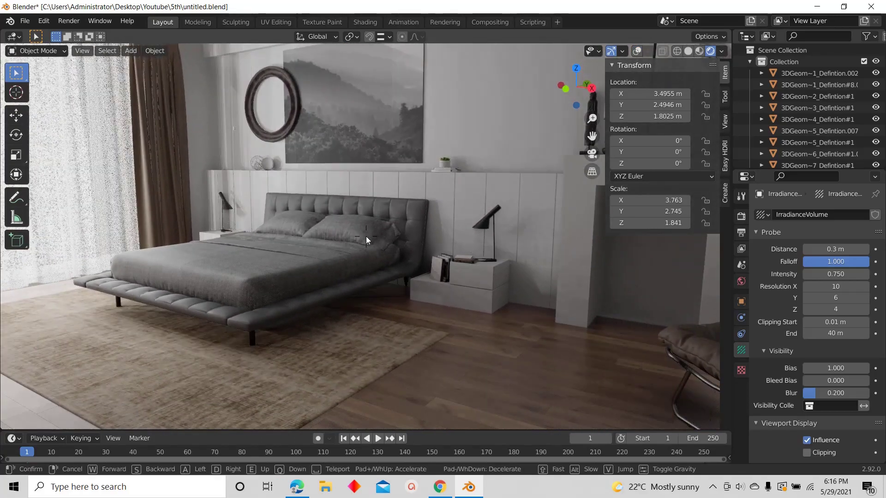
{"action": "left_click", "coordinate": [366, 236]}
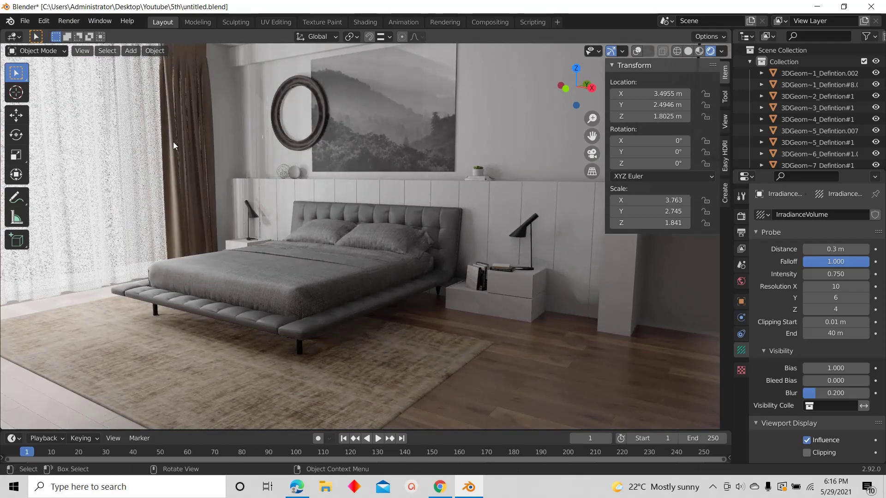
{"action": "key", "text": "shift+grave"}
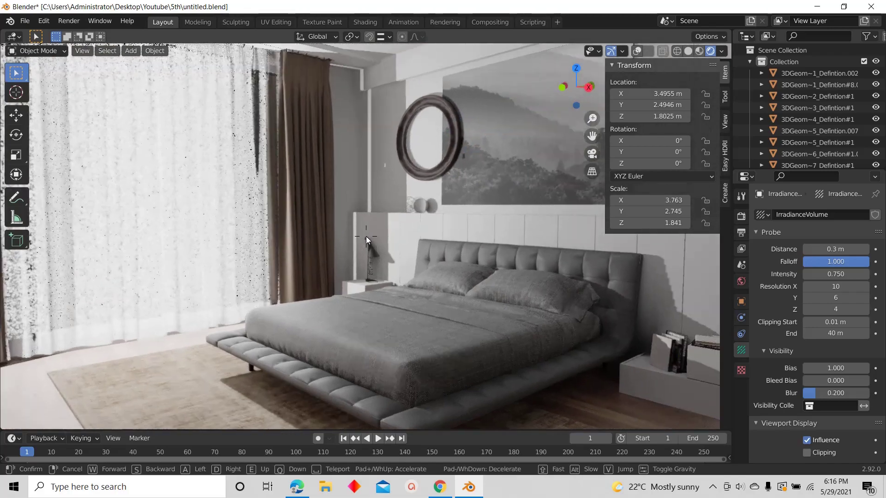
{"action": "left_click", "coordinate": [366, 236]}
Show the viewport overlays again and set the power of the area light at the window to 220 W
{"action": "left_click", "coordinate": [637, 51]}
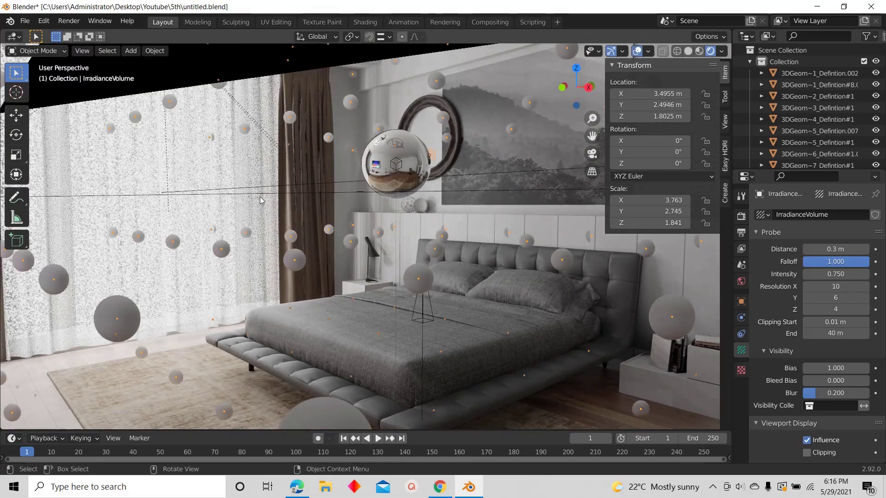
{"action": "left_click", "coordinate": [264, 198]}
{"action": "left_click", "coordinate": [263, 198]}
{"action": "left_click", "coordinate": [263, 198]}
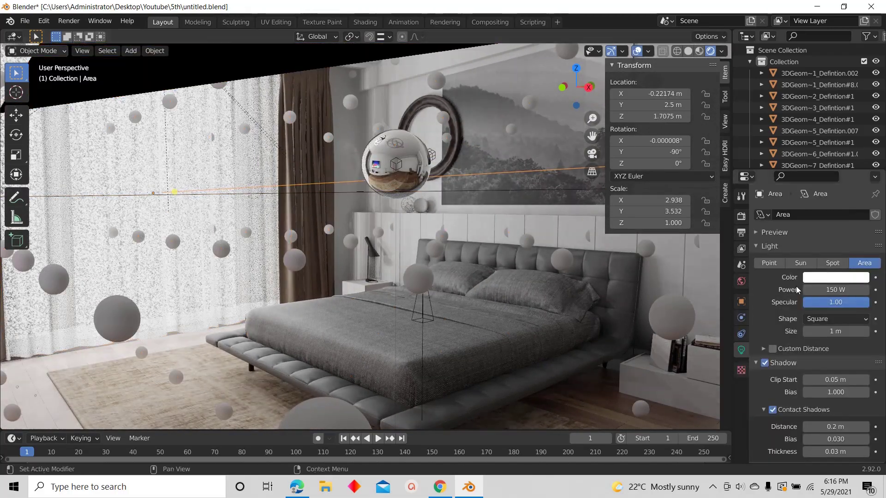
{"action": "left_click", "coordinate": [831, 288]}
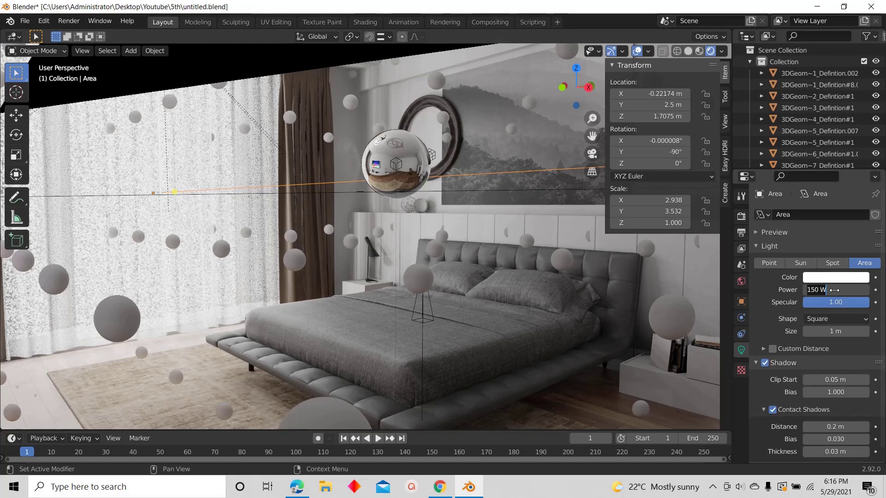
{"action": "key", "text": "Return"}
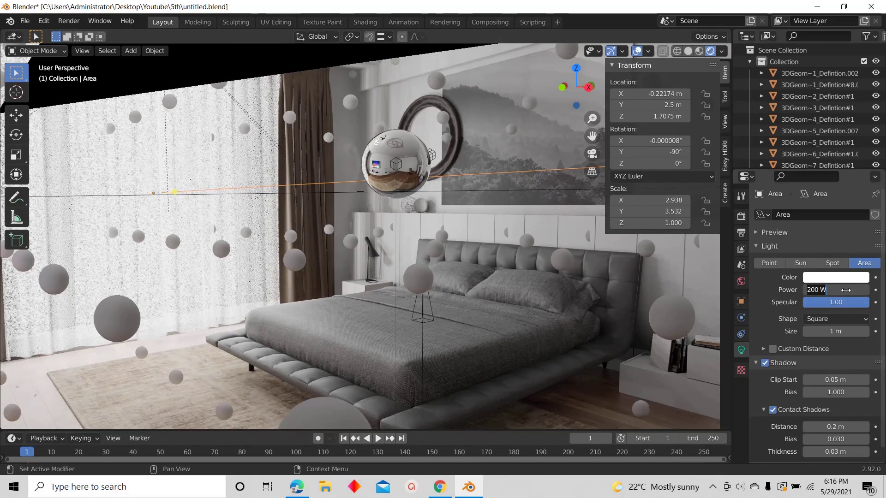
{"action": "type", "text": "0"}
{"action": "key", "text": "Return"}
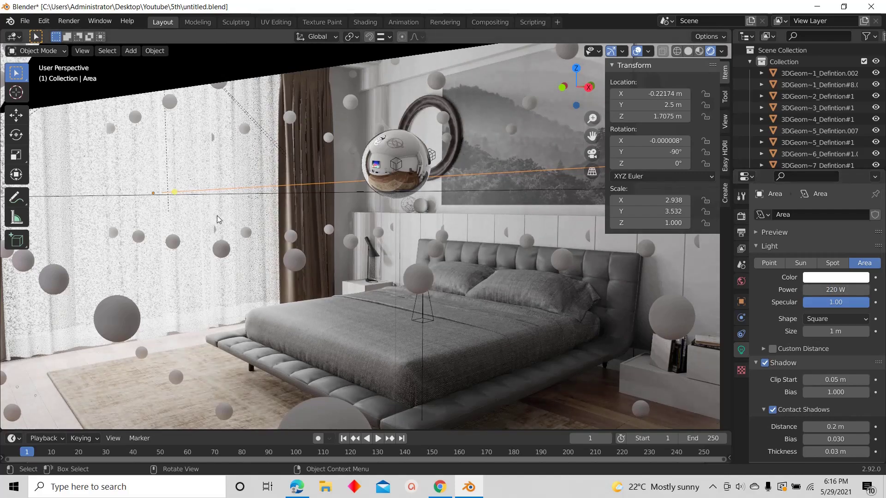
Hide the ceiling slab that covers the bedroom from above
{"action": "middle_click_drag", "start_coordinate": [219, 219], "coordinate": [388, 233]}
{"action": "left_click", "coordinate": [388, 233]}
{"action": "key", "text": "h"}
{"action": "scroll", "coordinate": [388, 233], "scroll_direction": "up", "scroll_amount": 6}
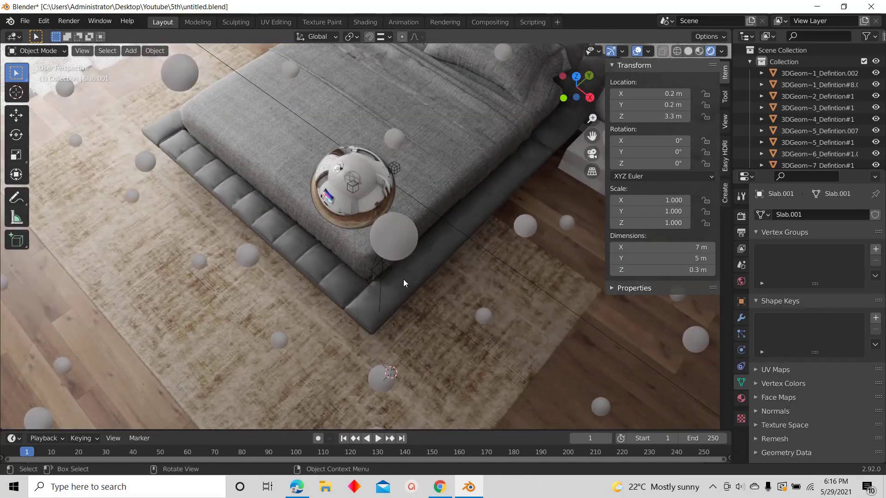
{"action": "scroll", "coordinate": [403, 279], "scroll_direction": "down", "scroll_amount": 4}
{"action": "key", "text": "shift+grave"}
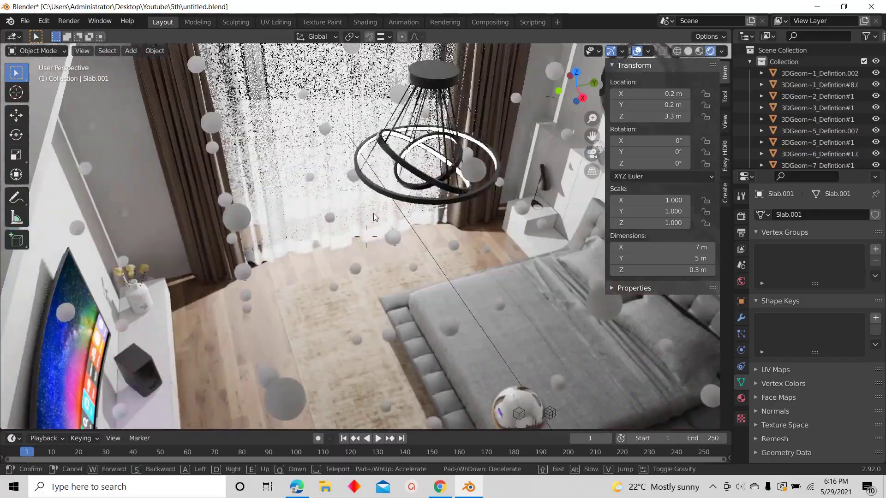
{"action": "key", "text": "q"}
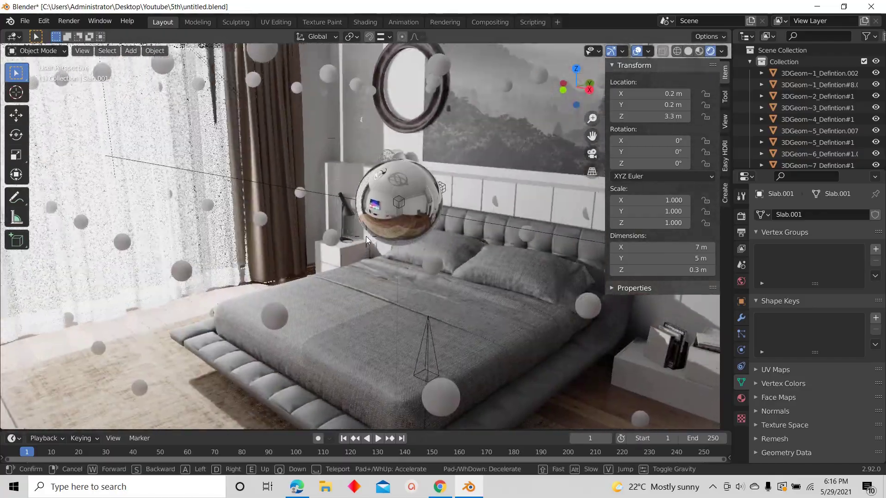
{"action": "key", "text": "s"}
{"action": "left_click", "coordinate": [366, 237]}
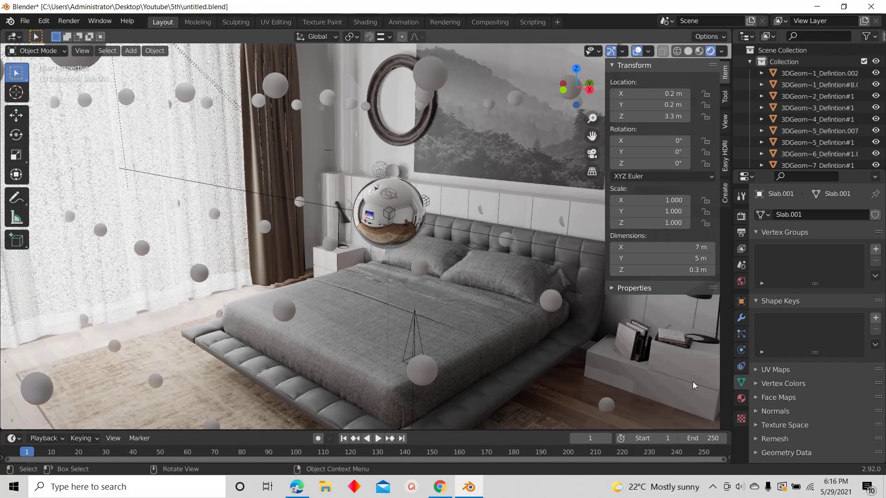
Select the area light at the window and raise its power to 232.2 W
{"action": "left_click", "coordinate": [741, 398]}
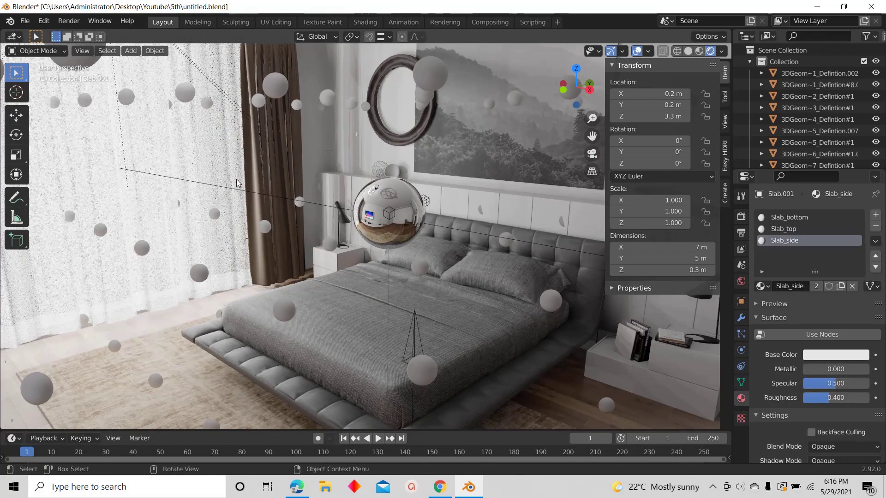
{"action": "left_click", "coordinate": [228, 192]}
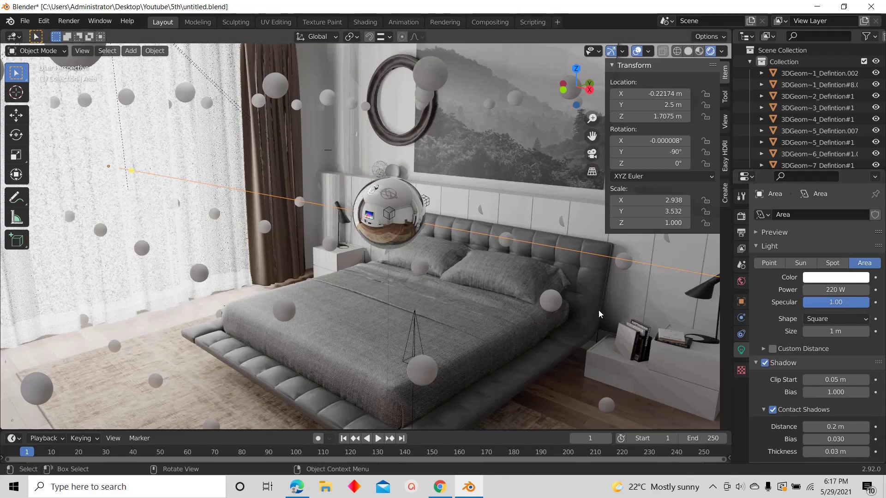
{"action": "key", "text": "shift+grave"}
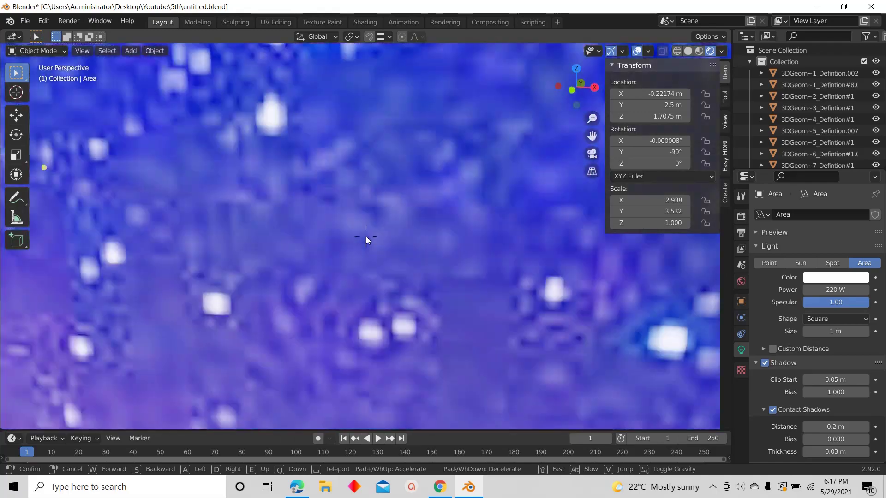
{"action": "key", "text": "Escape"}
{"action": "left_click_drag", "start_coordinate": [848, 289], "coordinate": [868, 290]}
Hide the viewport overlays and walk around the room to examine the light and shadows on the walls, armchair and bed
{"action": "key", "text": "shift+grave"}
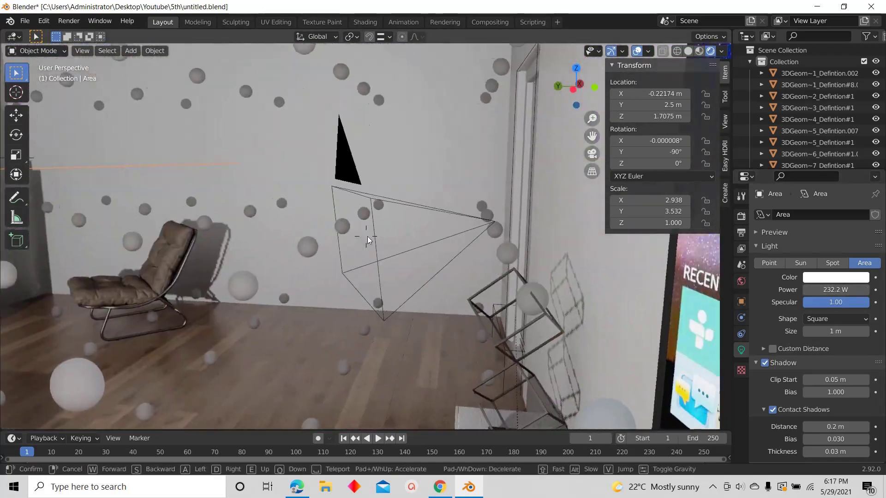
{"action": "key", "text": "s"}
{"action": "left_click", "coordinate": [368, 239]}
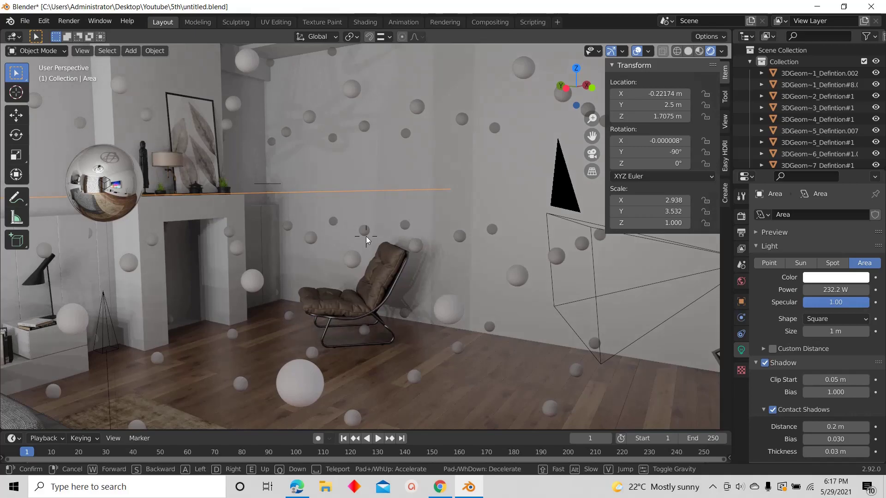
{"action": "left_click", "coordinate": [636, 51]}
{"action": "key", "text": "shift+grave"}
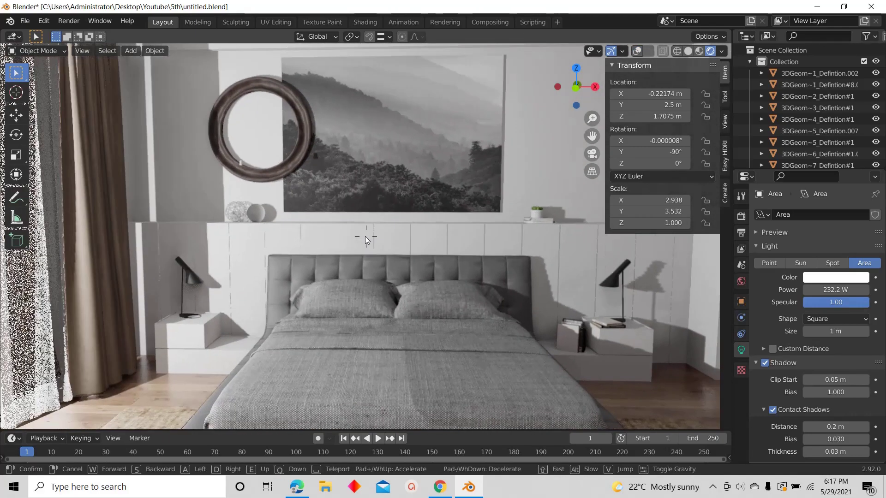
{"action": "key", "text": "s"}
{"action": "key", "text": "d"}
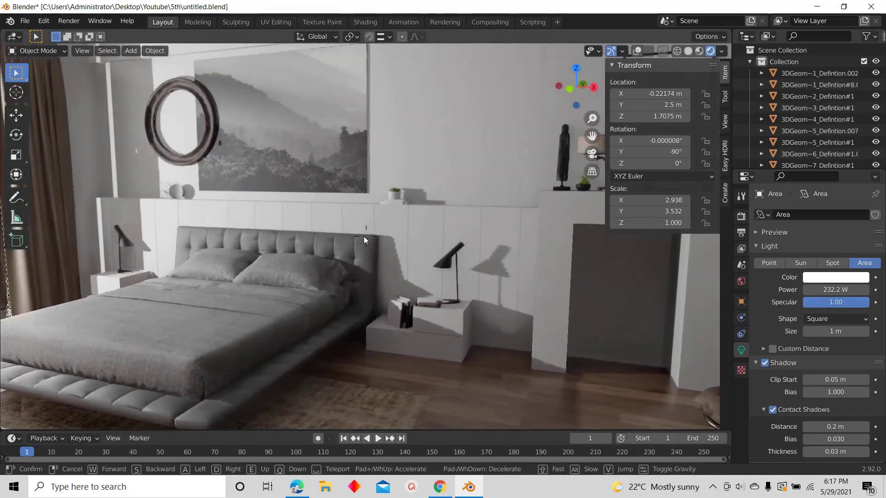
{"action": "key", "text": "s"}
{"action": "key", "text": "a"}
{"action": "left_click", "coordinate": [366, 236]}
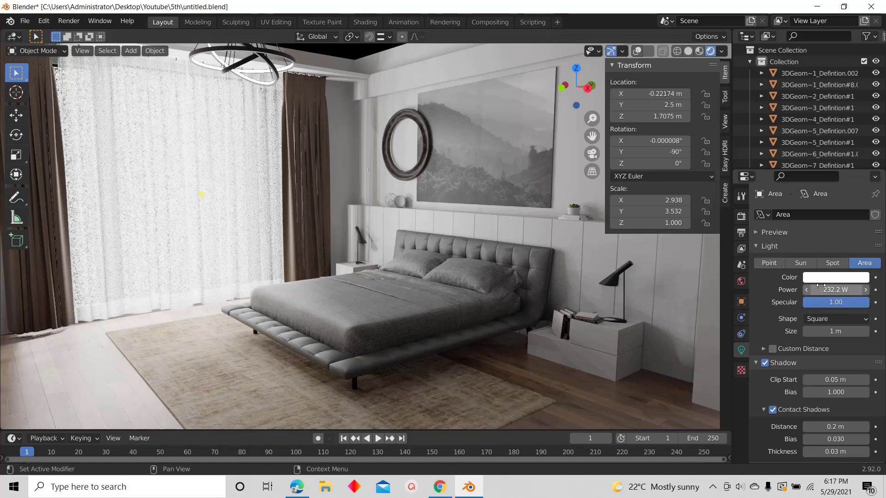
Set the window area light's power to 220 W and review the lighting across the bed and fireplace
{"action": "left_click", "coordinate": [822, 289]}
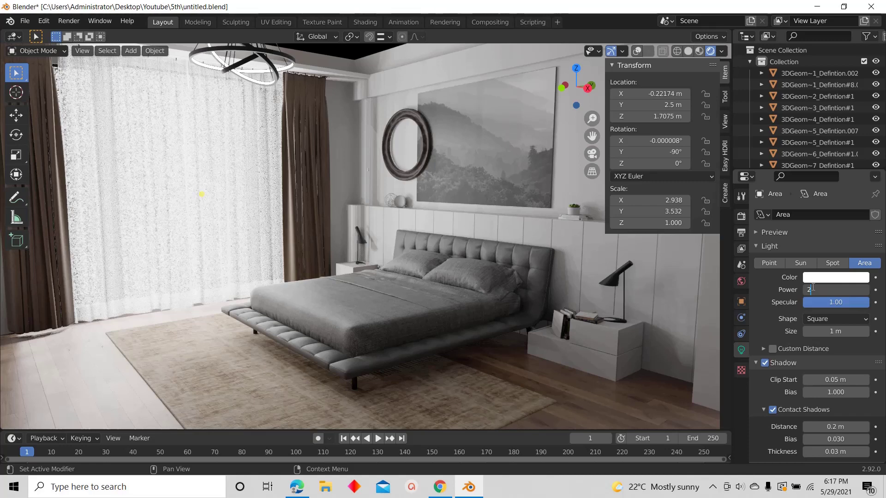
{"action": "key", "text": "Return"}
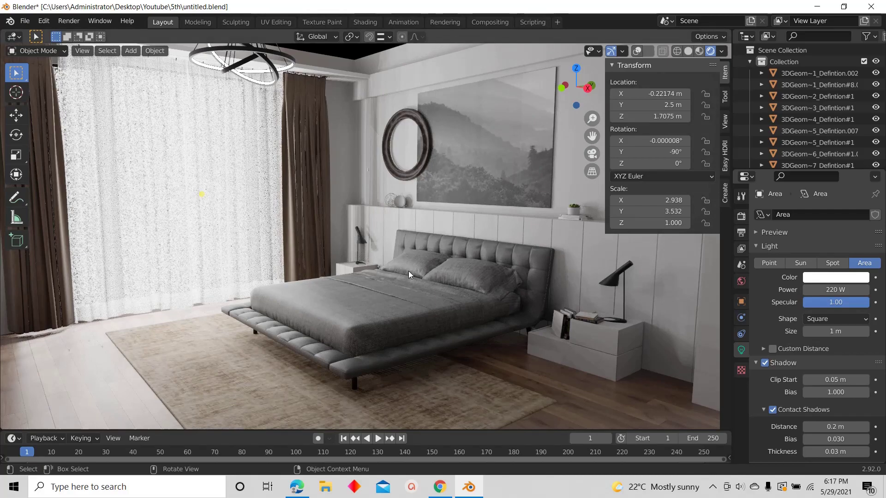
{"action": "key", "text": "shift+grave"}
{"action": "key", "text": "w"}
{"action": "key", "text": "s"}
{"action": "left_click", "coordinate": [366, 236]}
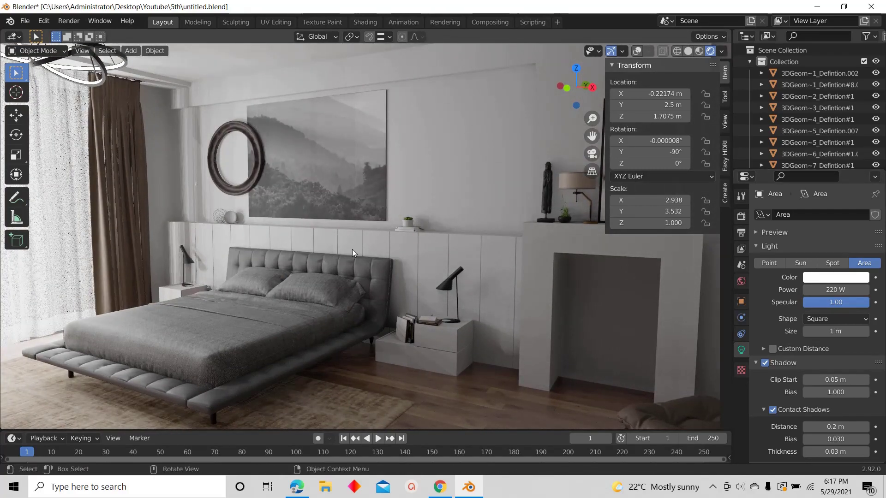
Reframe the camera view on the bed and the curtained window, and save the file
{"action": "key", "text": "KP_0"}
{"action": "scroll", "coordinate": [386, 276], "scroll_direction": "up", "scroll_amount": 2}
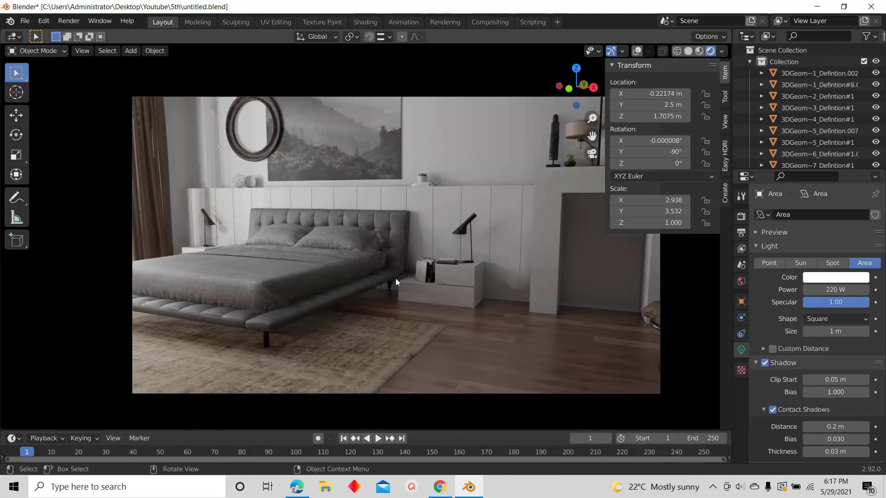
{"action": "key", "text": "shift+grave"}
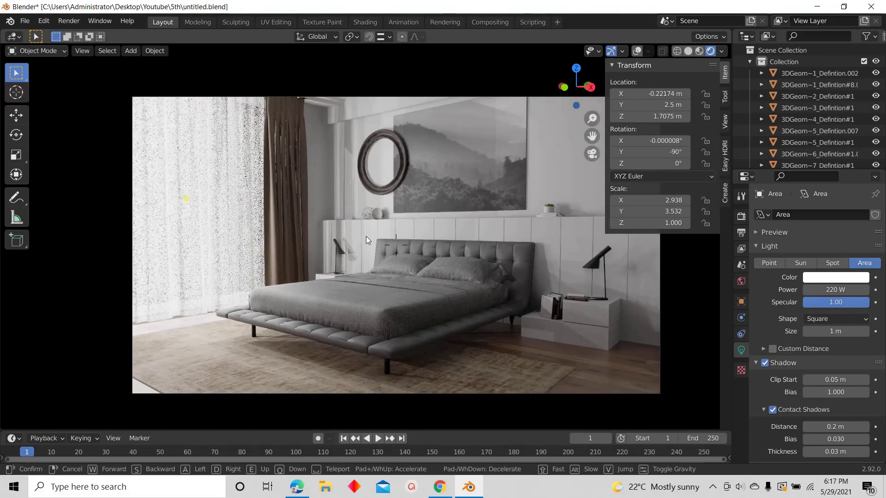
{"action": "left_click", "coordinate": [367, 237]}
{"action": "key", "text": "ctrl+s"}
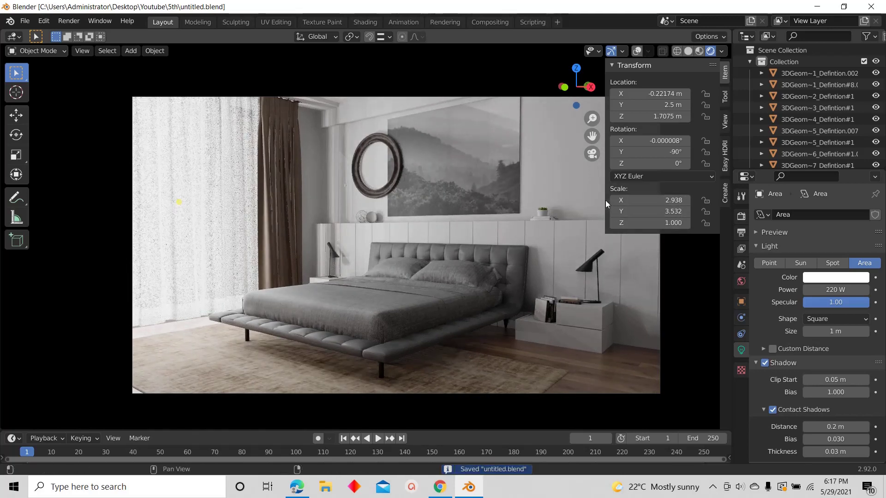
Reframe the camera on the headboard wall and fireplace, and select the white vertical panelling behind the bed
{"action": "left_click_drag", "start_coordinate": [606, 201], "coordinate": [657, 215]}
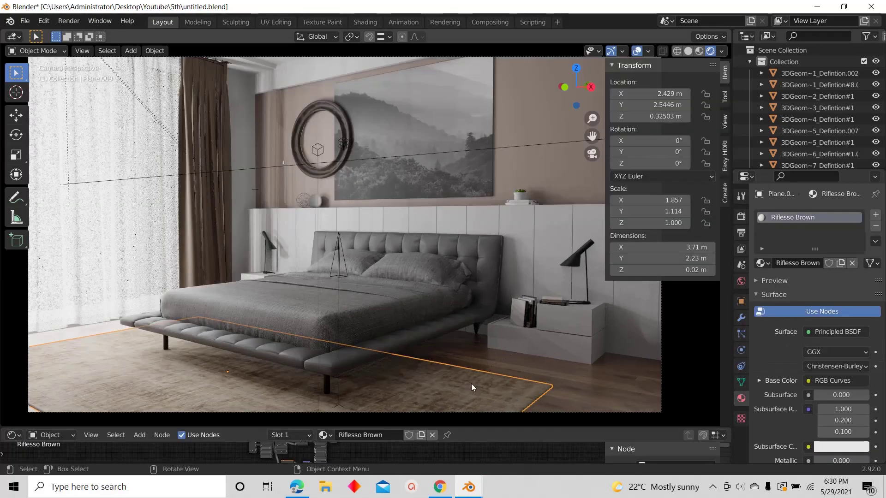
{"action": "key", "text": "shift+grave"}
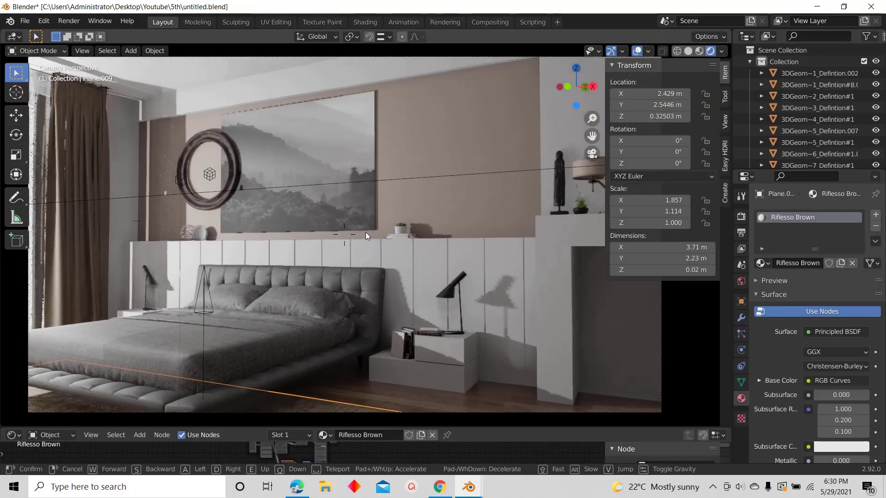
{"action": "key", "text": "s"}
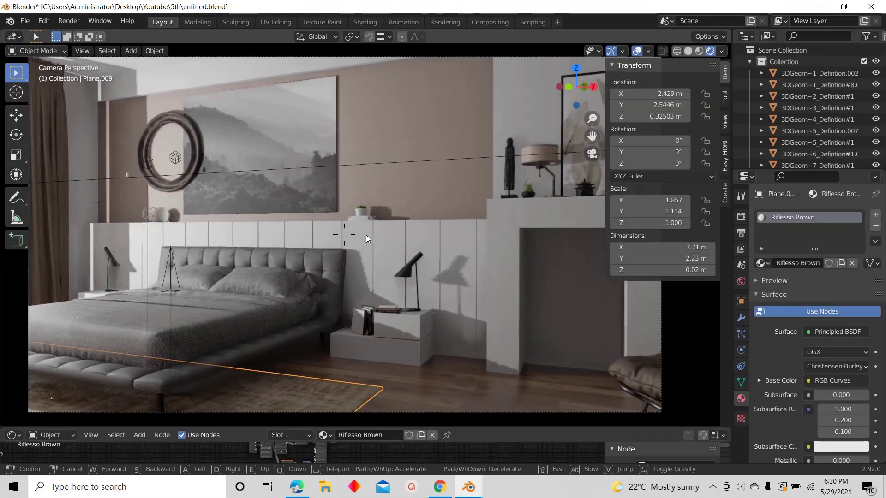
{"action": "left_click", "coordinate": [156, 246]}
{"action": "left_click", "coordinate": [129, 248]}
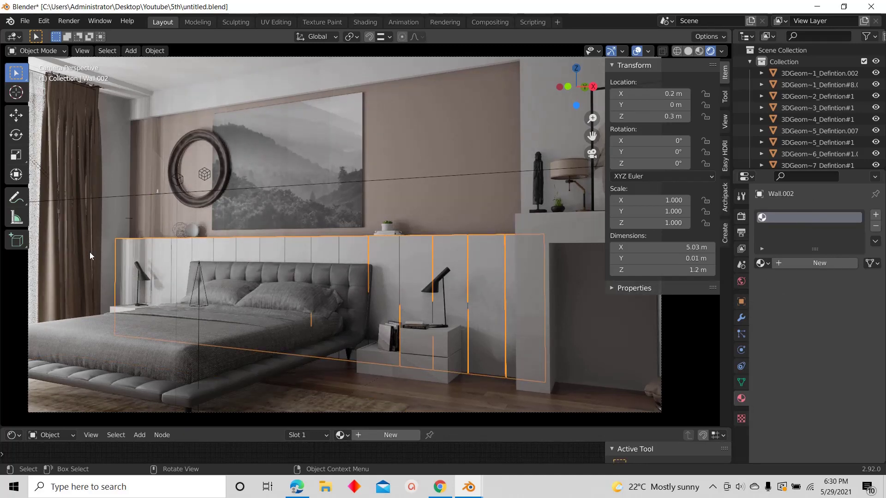
Open the headboard panelling for mesh editing in solid shading and select its end panel beside the curtain
{"action": "key", "text": "Tab"}
{"action": "scroll", "coordinate": [119, 193], "scroll_direction": "up", "scroll_amount": 5}
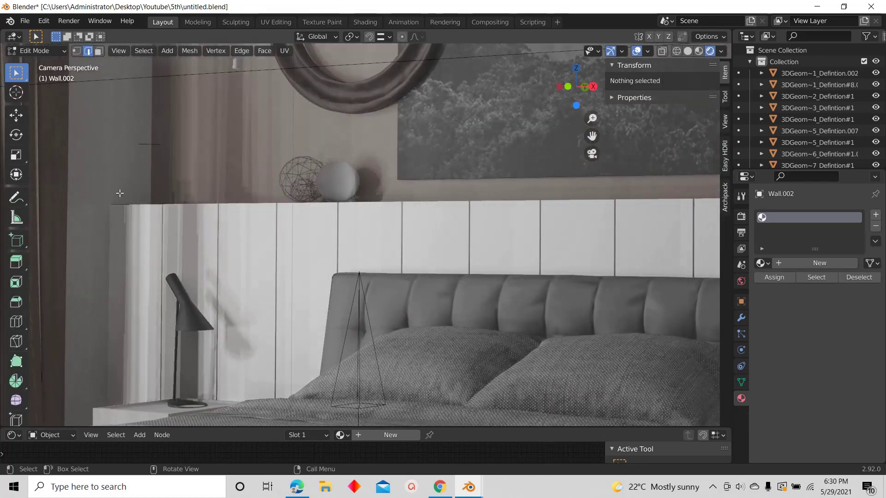
{"action": "scroll", "coordinate": [119, 193], "scroll_direction": "up", "scroll_amount": 4}
{"action": "left_click", "coordinate": [688, 51]}
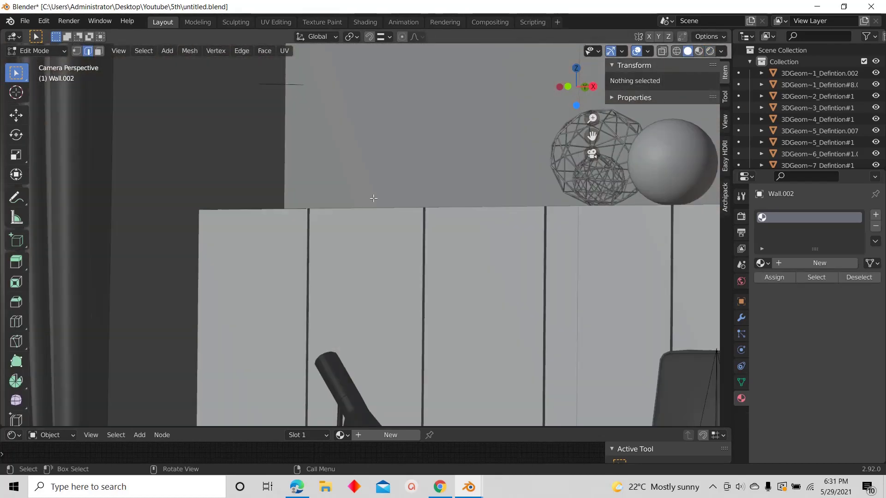
{"action": "middle_click_drag", "start_coordinate": [374, 198], "coordinate": [288, 236]}
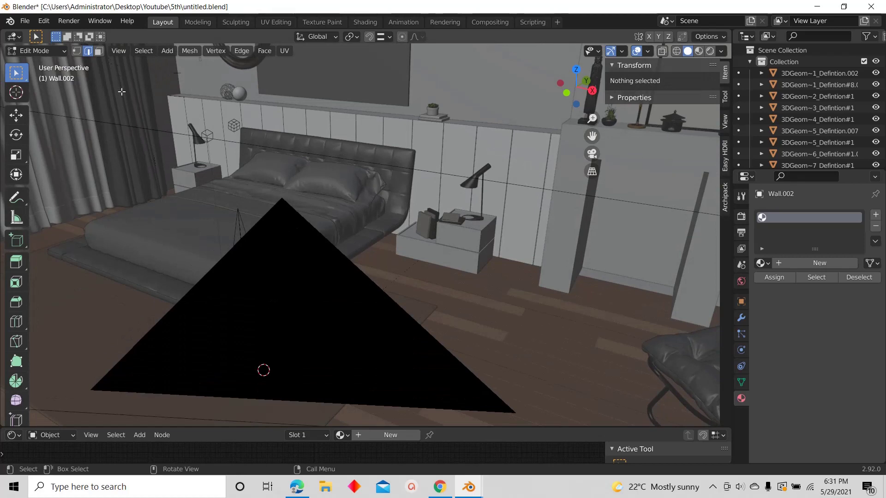
{"action": "scroll", "coordinate": [122, 92], "scroll_direction": "up", "scroll_amount": 6}
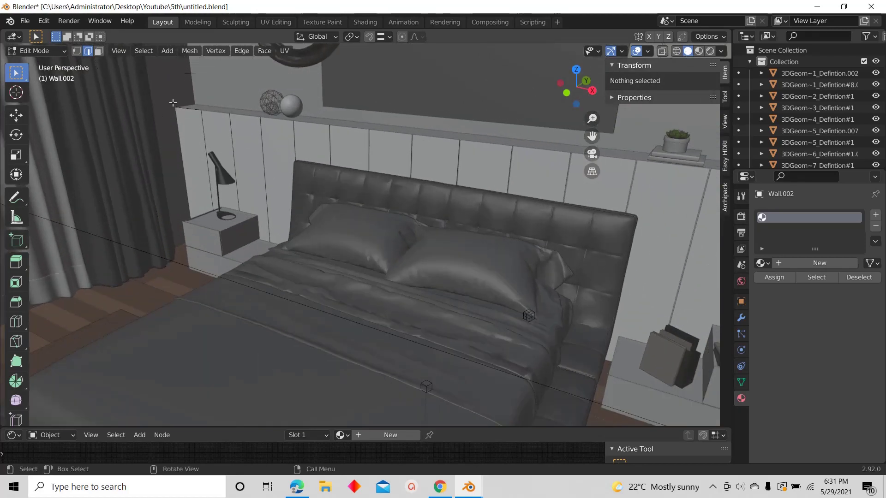
{"action": "left_click", "coordinate": [172, 102]}
{"action": "scroll", "coordinate": [174, 115], "scroll_direction": "up", "scroll_amount": 1}
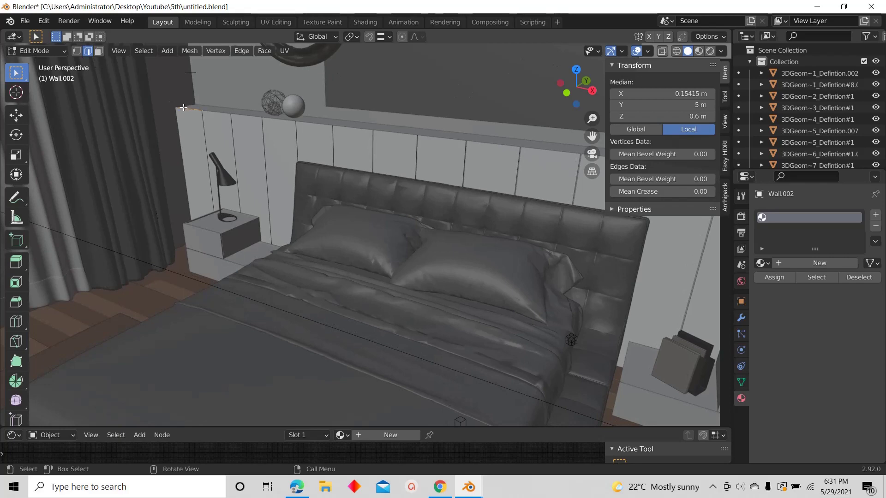
{"action": "key", "text": "KP_Decimal"}
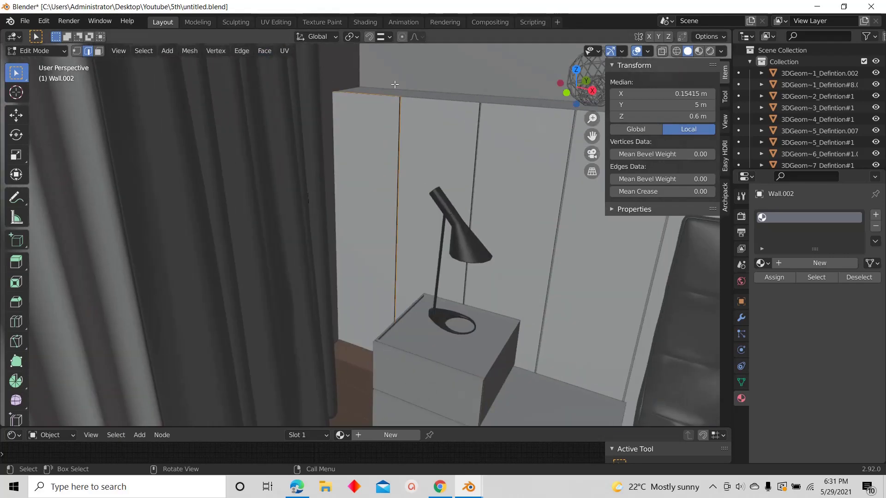
Unwrap the UVs of the selected headboard panel and return to object mode
{"action": "scroll", "coordinate": [394, 85], "scroll_direction": "up", "scroll_amount": 5}
{"action": "middle_click_drag", "start_coordinate": [386, 167], "coordinate": [388, 217]}
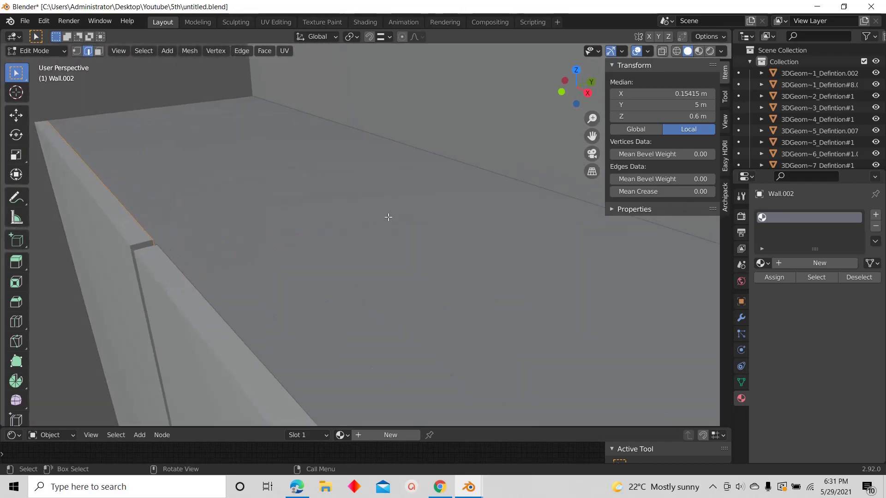
{"action": "middle_click_drag", "start_coordinate": [356, 244], "coordinate": [283, 221]}
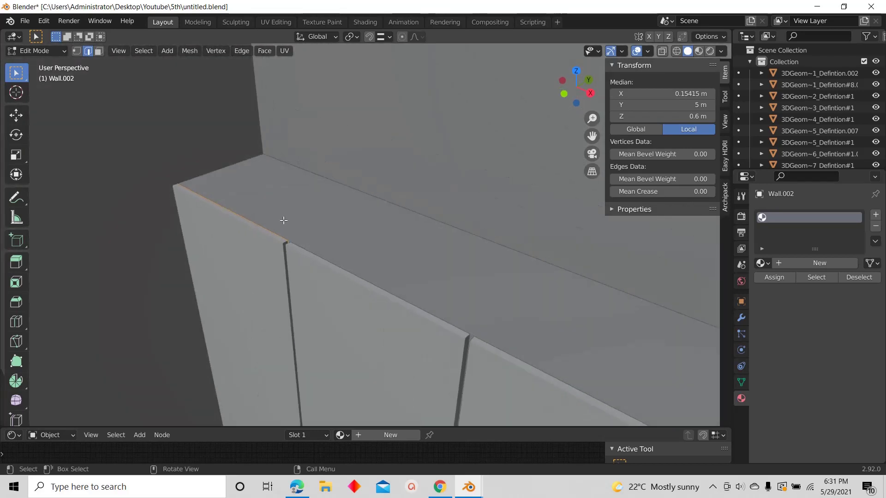
{"action": "key", "text": "u"}
{"action": "left_click", "coordinate": [276, 219]}
{"action": "key", "text": "KP_Decimal"}
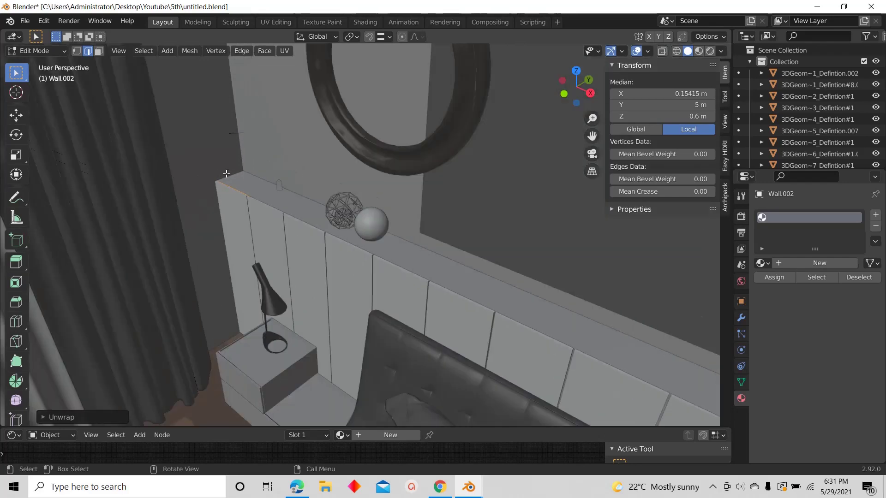
{"action": "scroll", "coordinate": [267, 188], "scroll_direction": "down", "scroll_amount": 4}
{"action": "key", "text": "v"}
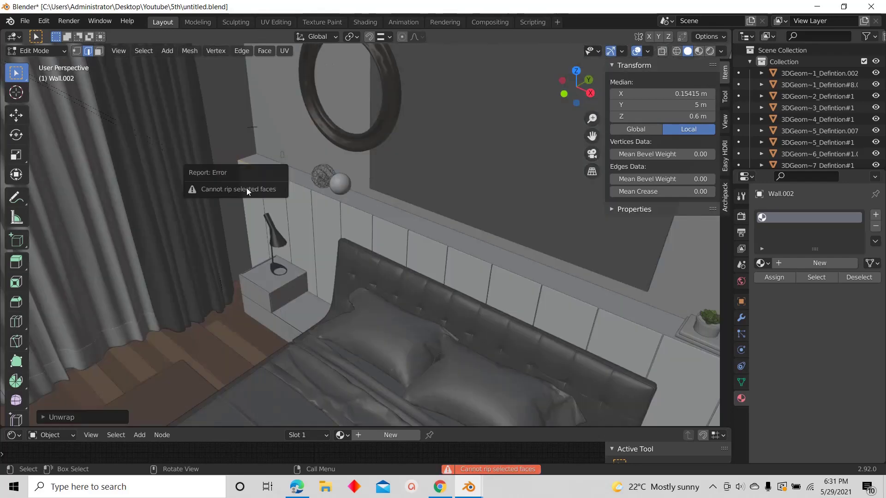
{"action": "key", "text": "Tab"}
Select the separate panelling on the far side of the fireplace and unwrap its UVs in mesh editing
{"action": "key", "text": "shift+grave"}
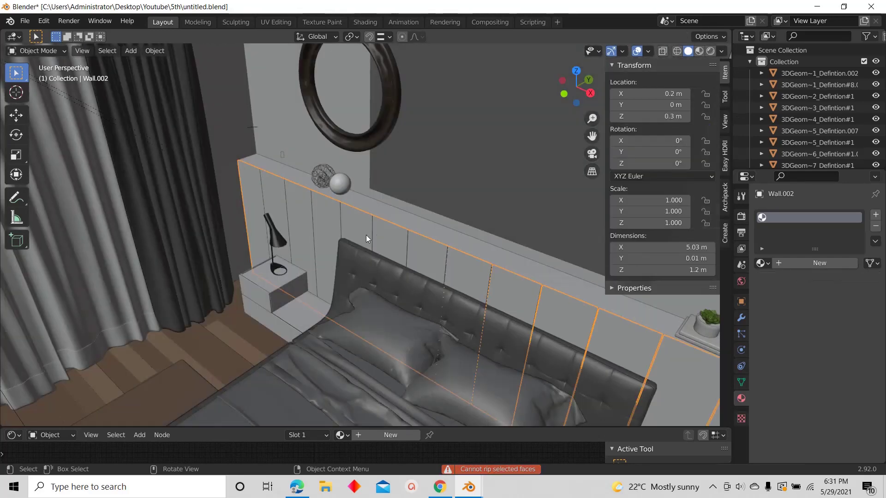
{"action": "key", "text": "w"}
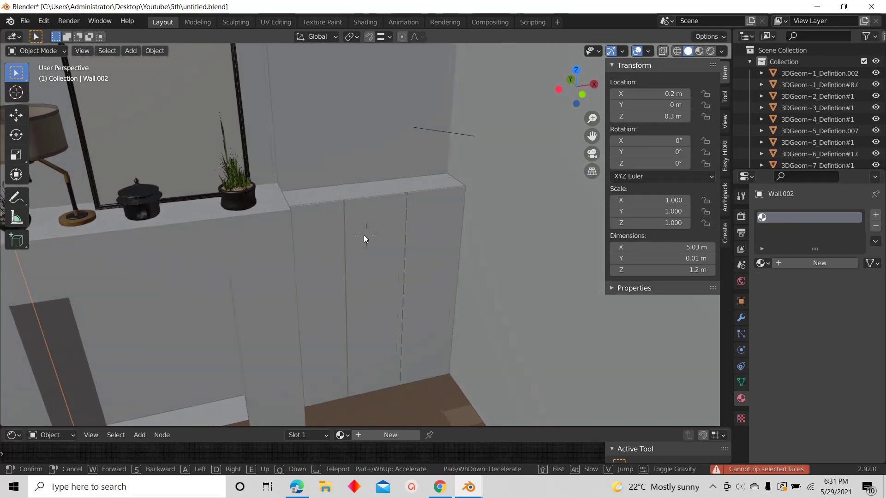
{"action": "left_click", "coordinate": [363, 234]}
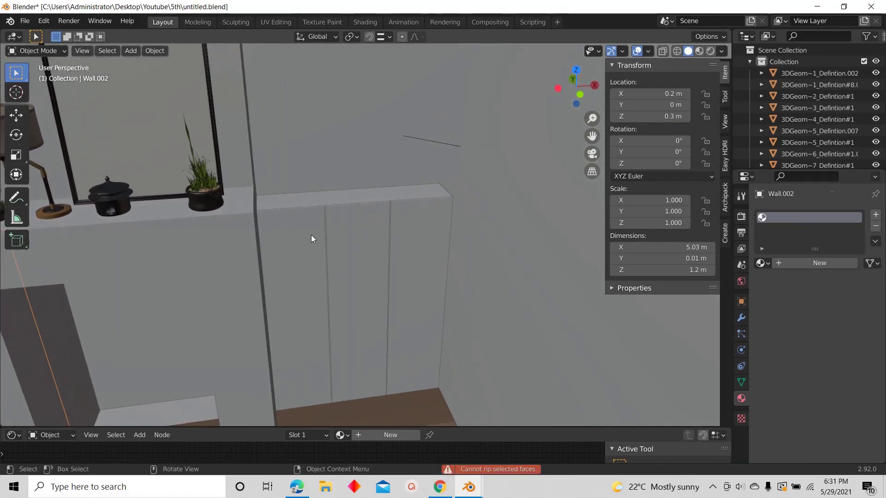
{"action": "left_click", "coordinate": [311, 235]}
{"action": "key", "text": "Tab"}
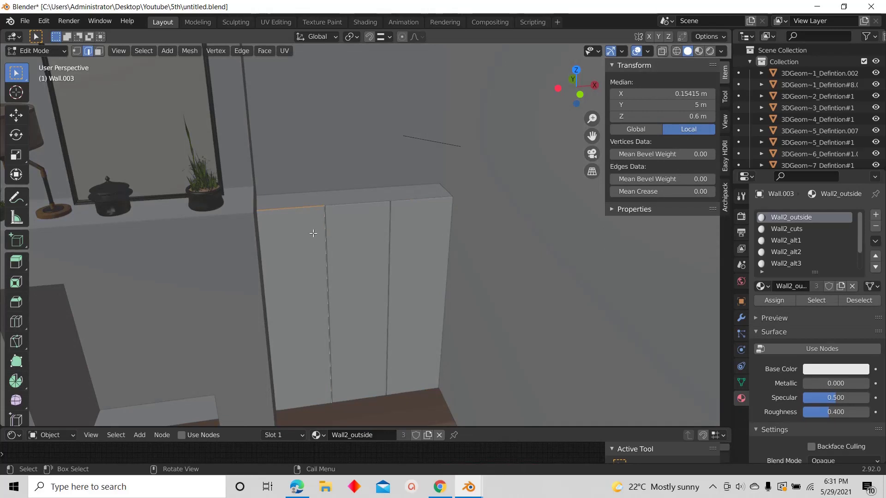
{"action": "key", "text": "u"}
{"action": "left_click", "coordinate": [313, 233]}
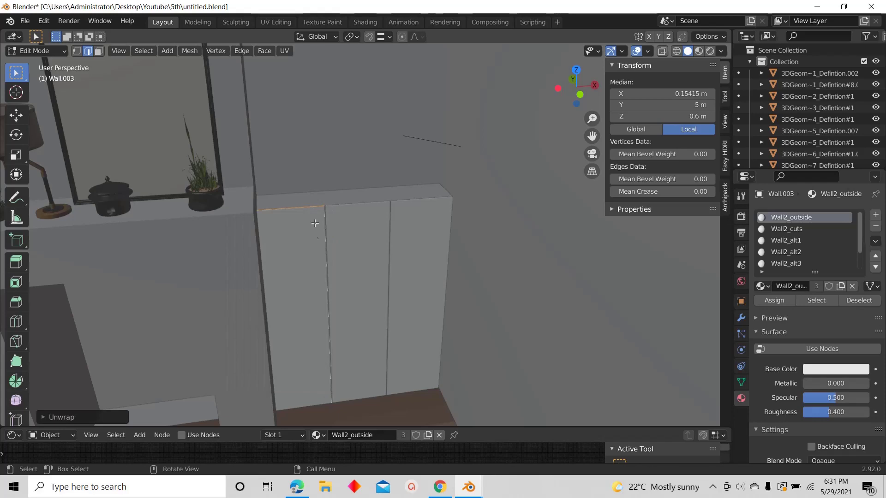
Examine the unwrapped panel beside the fireplace with and without X-ray, and return to object mode
{"action": "scroll", "coordinate": [326, 196], "scroll_direction": "up", "scroll_amount": 5}
{"action": "scroll", "coordinate": [435, 136], "scroll_direction": "up", "scroll_amount": 3}
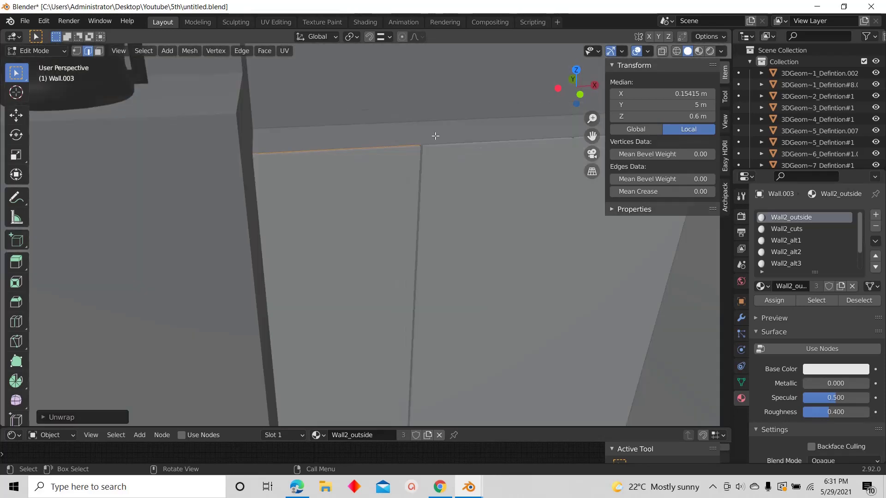
{"action": "middle_click_drag", "start_coordinate": [399, 143], "coordinate": [376, 135], "text": "shift"}
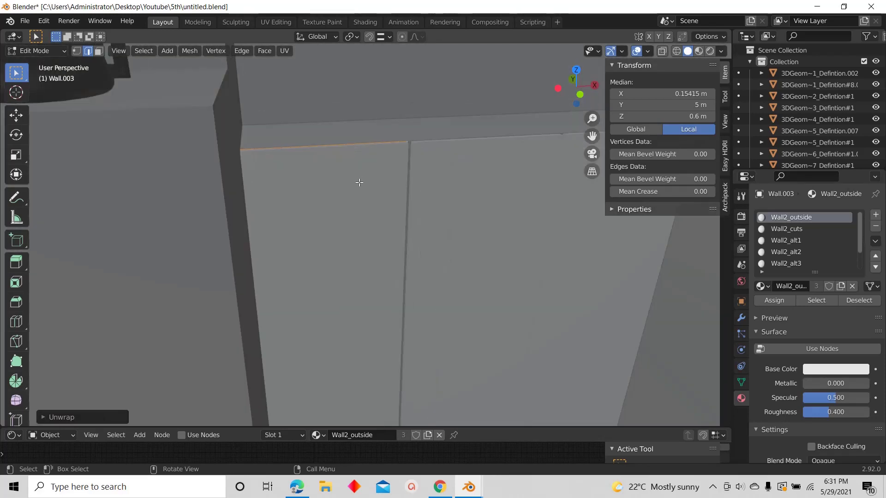
{"action": "left_click", "coordinate": [662, 50]}
{"action": "scroll", "coordinate": [357, 185], "scroll_direction": "down", "scroll_amount": 5}
{"action": "scroll", "coordinate": [358, 159], "scroll_direction": "up", "scroll_amount": 4}
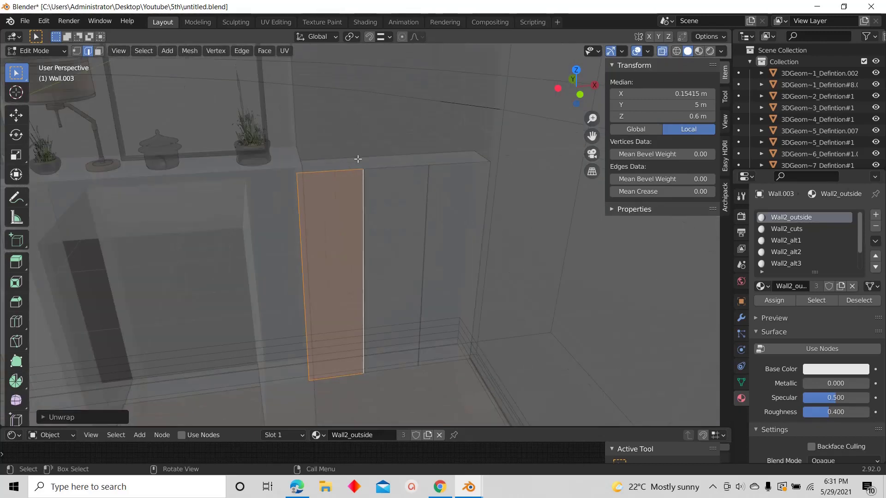
{"action": "left_click", "coordinate": [662, 51]}
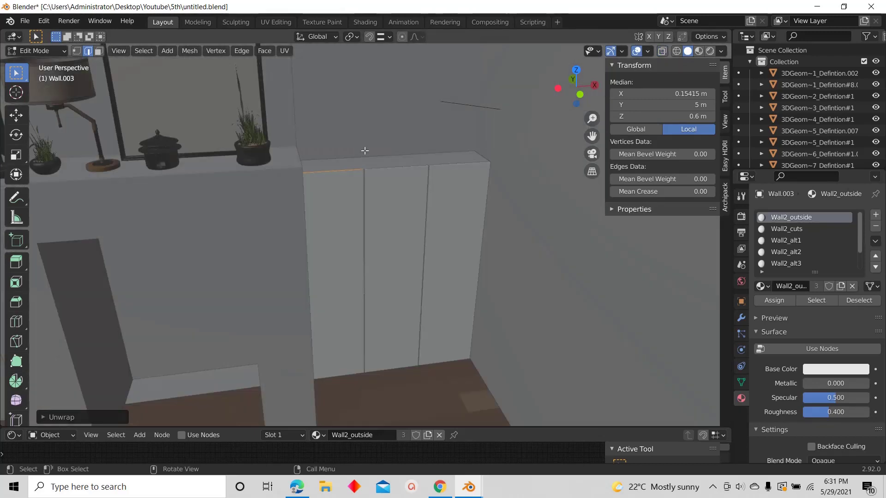
{"action": "scroll", "coordinate": [451, 200], "scroll_direction": "down", "scroll_amount": 3}
{"action": "scroll", "coordinate": [399, 202], "scroll_direction": "down", "scroll_amount": 3}
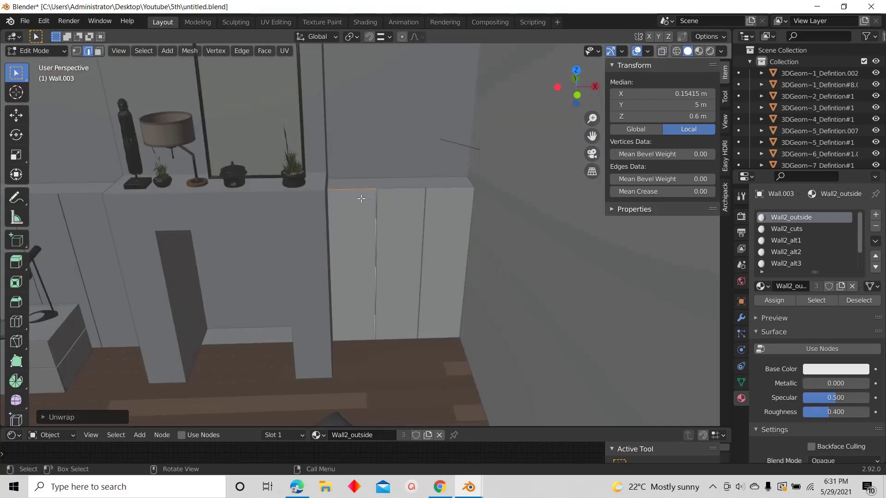
{"action": "key", "text": "Tab"}
Return to the camera view, reframe it on the bed and curtains, and switch to rendered shading
{"action": "middle_click_drag", "start_coordinate": [406, 201], "coordinate": [503, 235]}
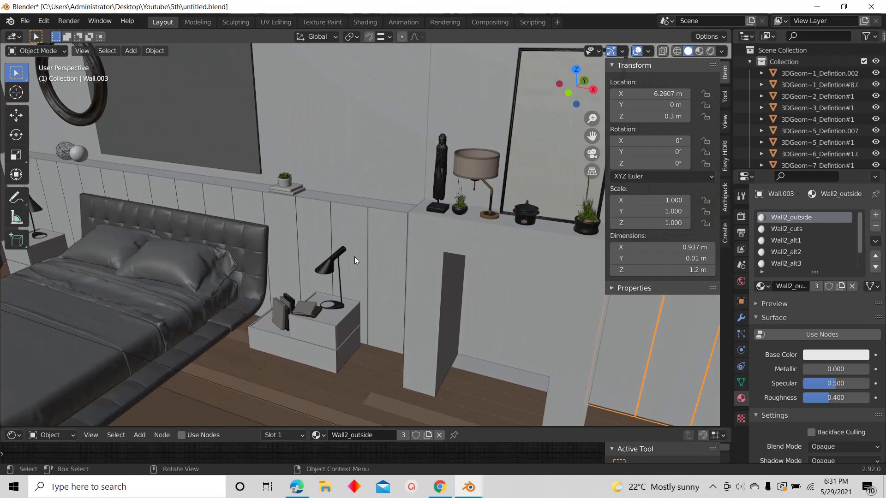
{"action": "key", "text": "KP_0"}
{"action": "scroll", "coordinate": [249, 166], "scroll_direction": "down", "scroll_amount": 5}
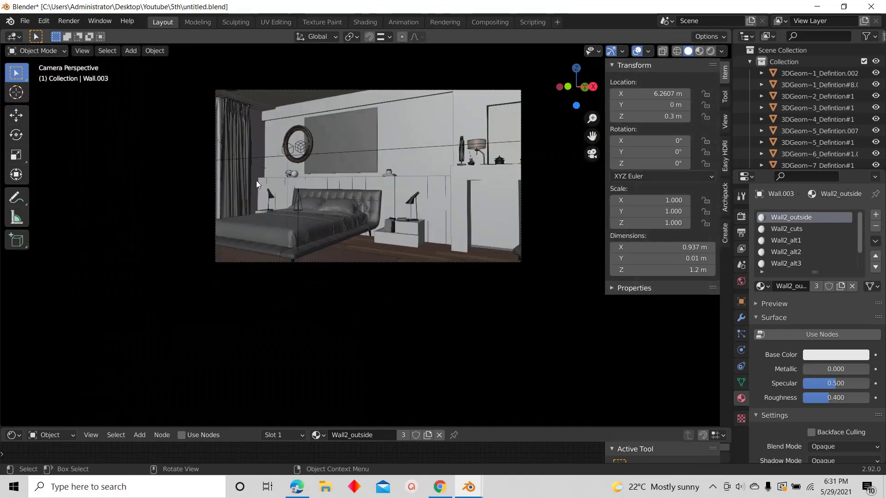
{"action": "scroll", "coordinate": [320, 177], "scroll_direction": "up", "scroll_amount": 3}
{"action": "scroll", "coordinate": [345, 177], "scroll_direction": "down", "scroll_amount": 2}
{"action": "scroll", "coordinate": [355, 208], "scroll_direction": "up", "scroll_amount": 2}
{"action": "key", "text": "shift+grave"}
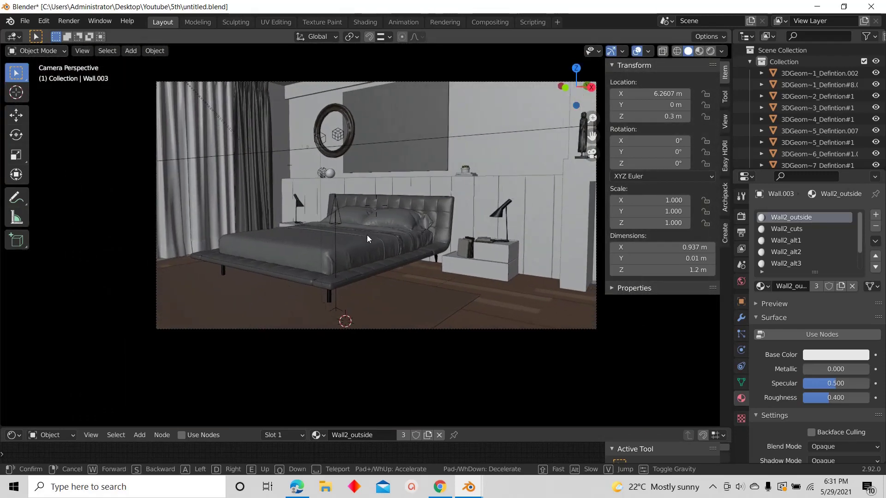
{"action": "key", "text": "w"}
{"action": "left_click", "coordinate": [366, 235]}
{"action": "key", "text": "Home"}
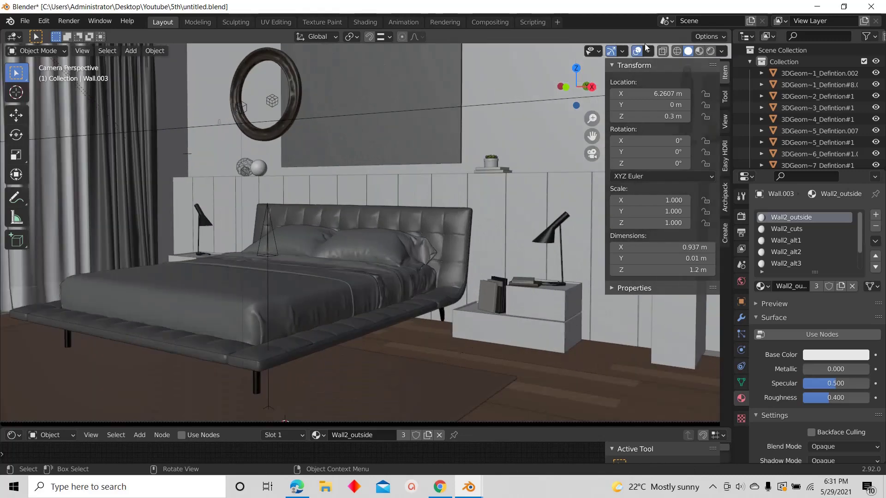
{"action": "left_click", "coordinate": [710, 51]}
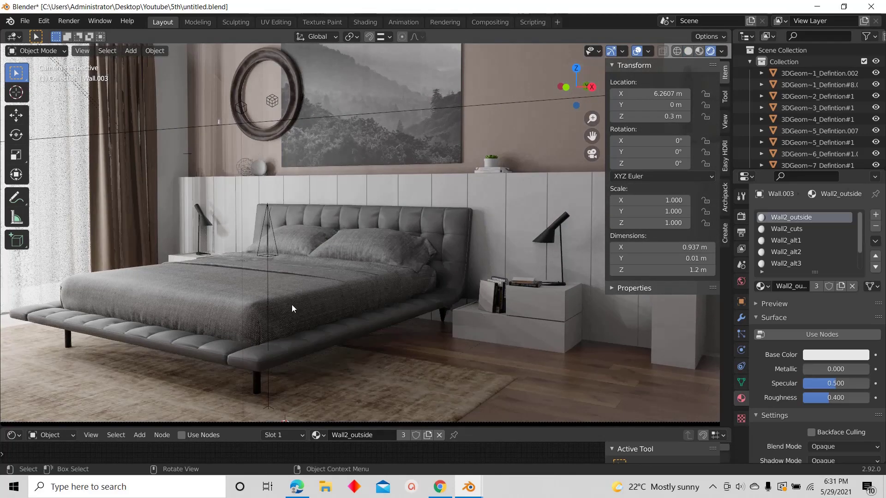
Select the bedspread and apply its grey_fabric1 material to the panelling behind the bed
{"action": "left_click", "coordinate": [240, 108]}
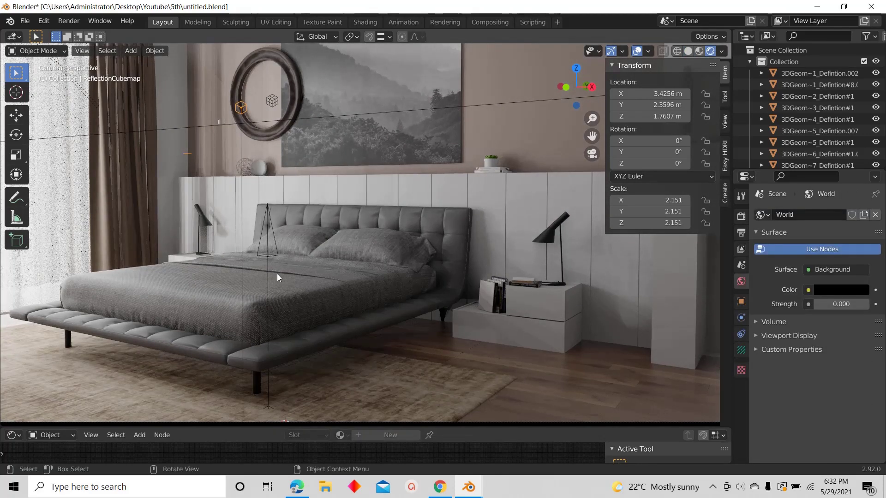
{"action": "left_click", "coordinate": [335, 290]}
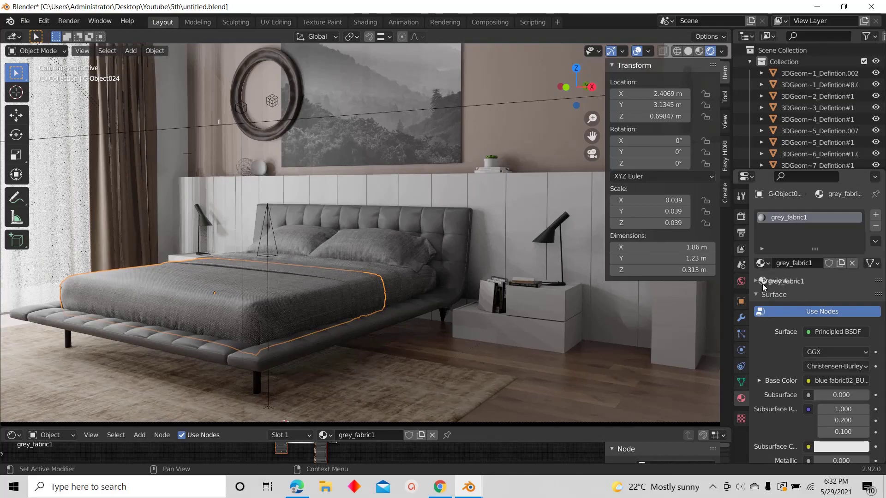
{"action": "left_click_drag", "start_coordinate": [763, 286], "coordinate": [522, 215]}
Apply the bedspread's grey_fabric1 material to the narrow panelling on the far side of the fireplace
{"action": "scroll", "coordinate": [543, 202], "scroll_direction": "up", "scroll_amount": 3}
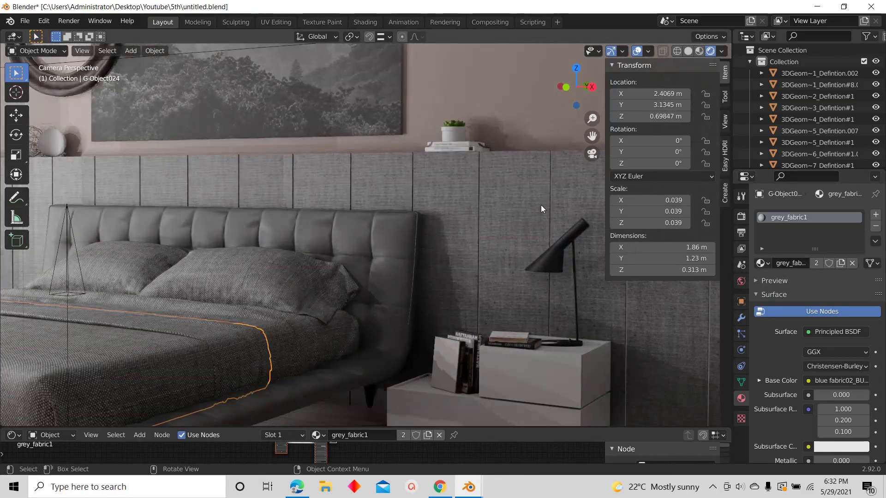
{"action": "scroll", "coordinate": [512, 200], "scroll_direction": "up", "scroll_amount": 2}
{"action": "scroll", "coordinate": [461, 193], "scroll_direction": "down", "scroll_amount": 6}
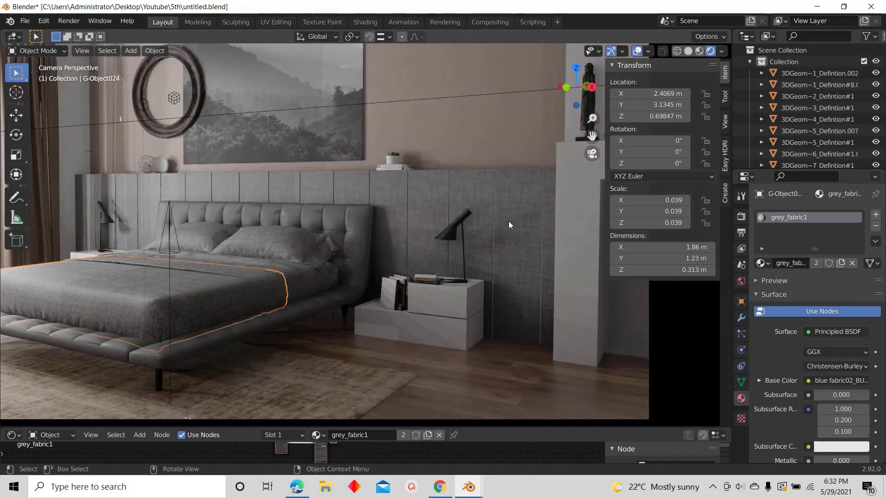
{"action": "scroll", "coordinate": [305, 274], "scroll_direction": "down", "scroll_amount": 5}
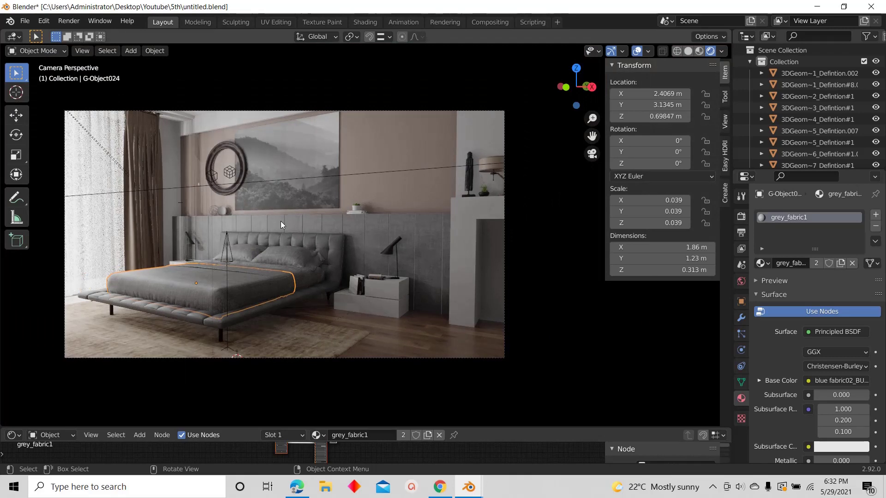
{"action": "key", "text": "shift+grave"}
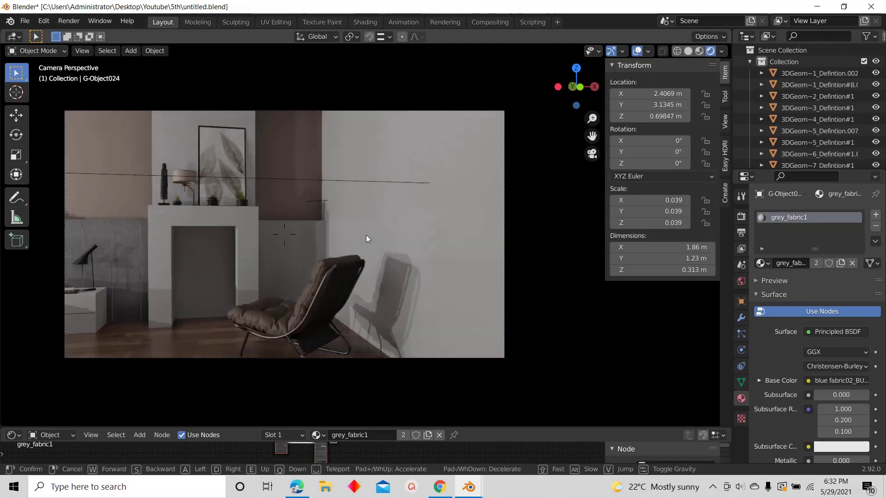
{"action": "left_click", "coordinate": [366, 236]}
{"action": "left_click_drag", "start_coordinate": [761, 263], "coordinate": [370, 245]}
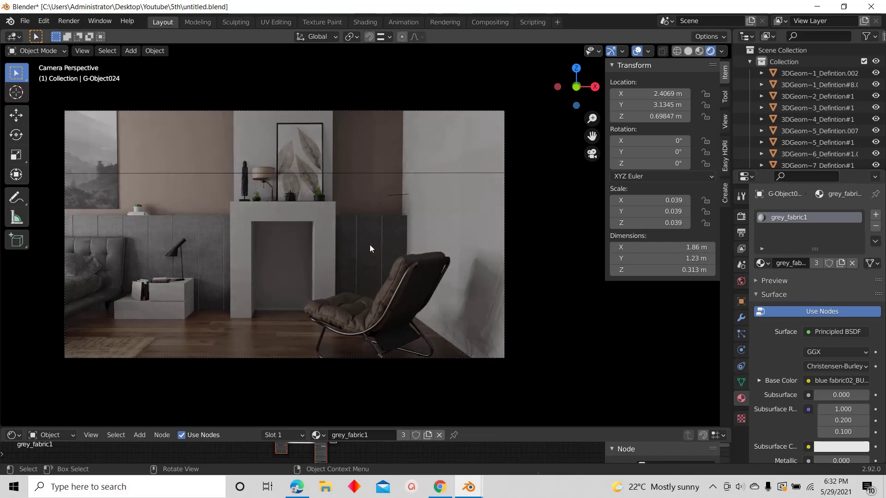
Select the panelling behind the bed and make its grey_fabric1 material a separate single-user copy
{"action": "key", "text": "shift+grave"}
{"action": "key", "text": "w"}
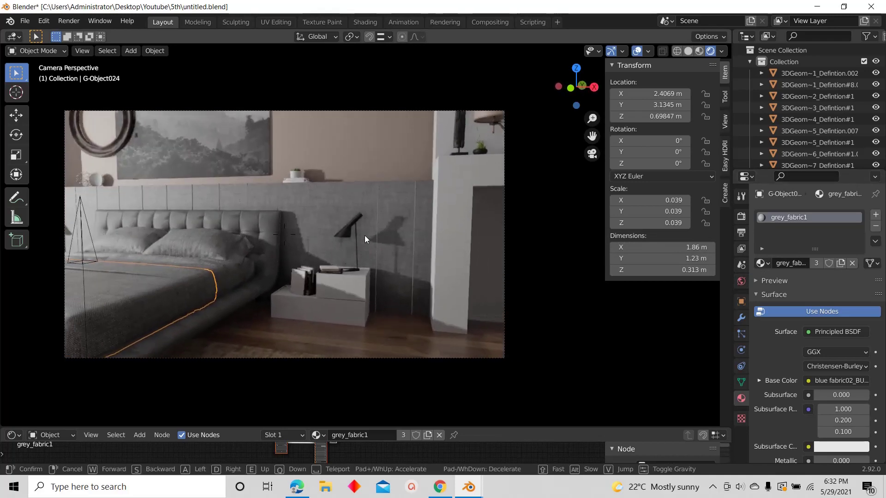
{"action": "left_click", "coordinate": [317, 228]}
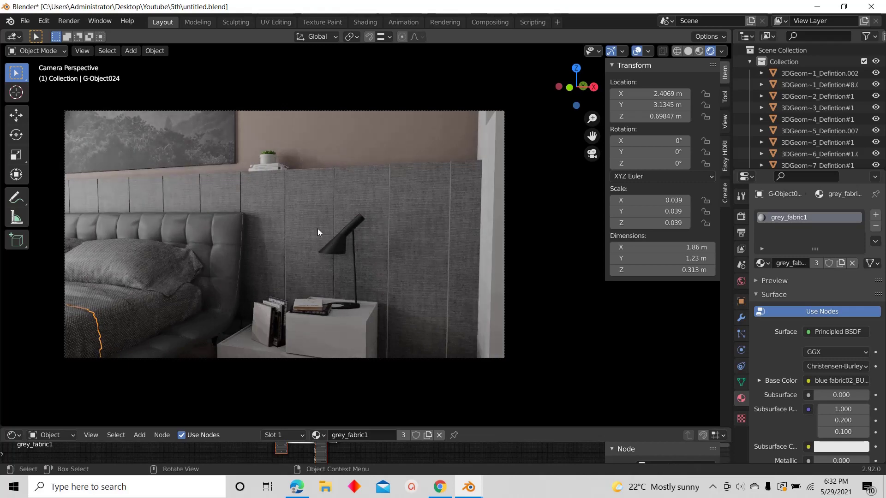
{"action": "left_click", "coordinate": [263, 228]}
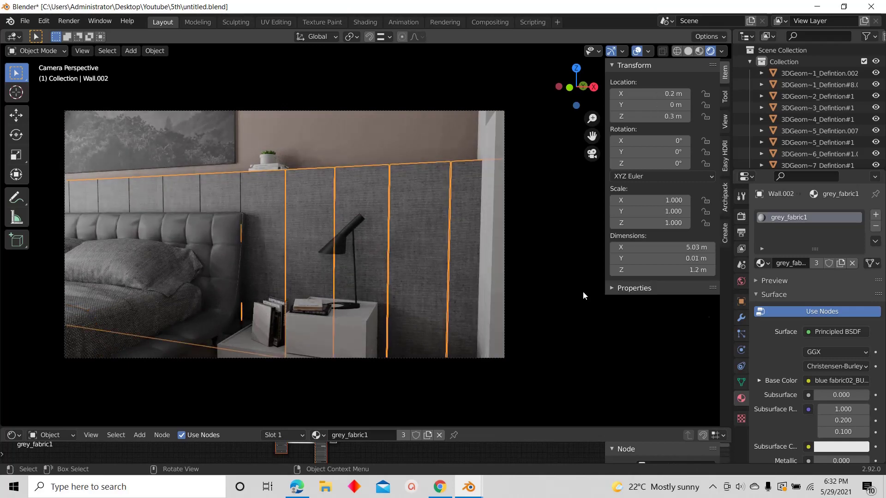
{"action": "left_click", "coordinate": [842, 263]}
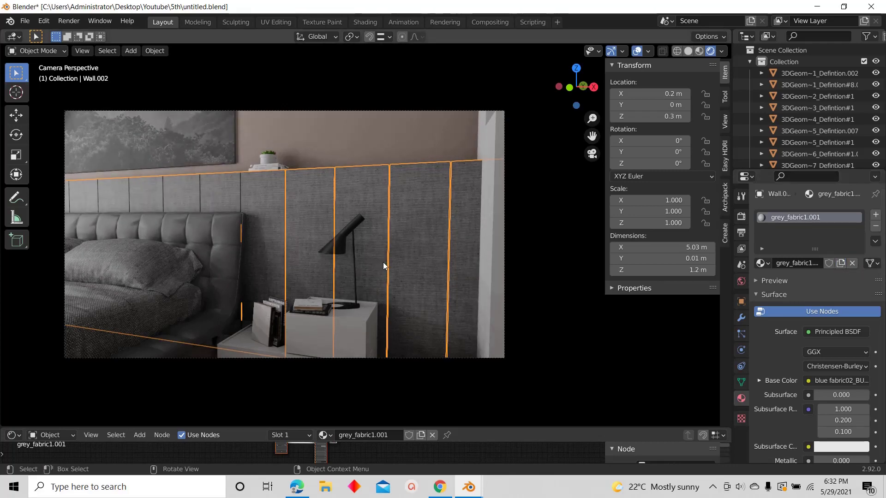
Remove all material slots from the panelling on the far side of the fireplace and give it a new material
{"action": "key", "text": "shift+grave"}
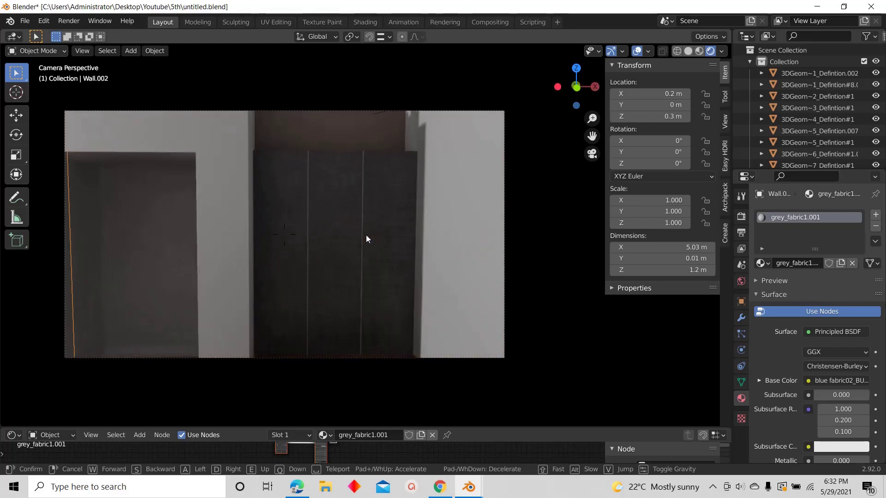
{"action": "left_click", "coordinate": [322, 209]}
{"action": "left_click", "coordinate": [278, 214]}
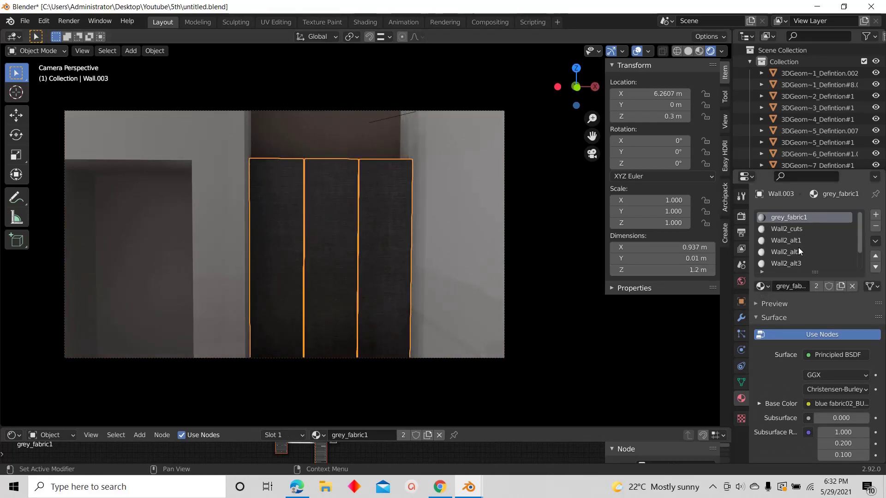
{"action": "scroll", "coordinate": [787, 264], "scroll_direction": "down", "scroll_amount": 3}
{"action": "scroll", "coordinate": [787, 265], "scroll_direction": "up", "scroll_amount": 1}
{"action": "left_click", "coordinate": [876, 227]}
{"action": "left_click", "coordinate": [875, 227]}
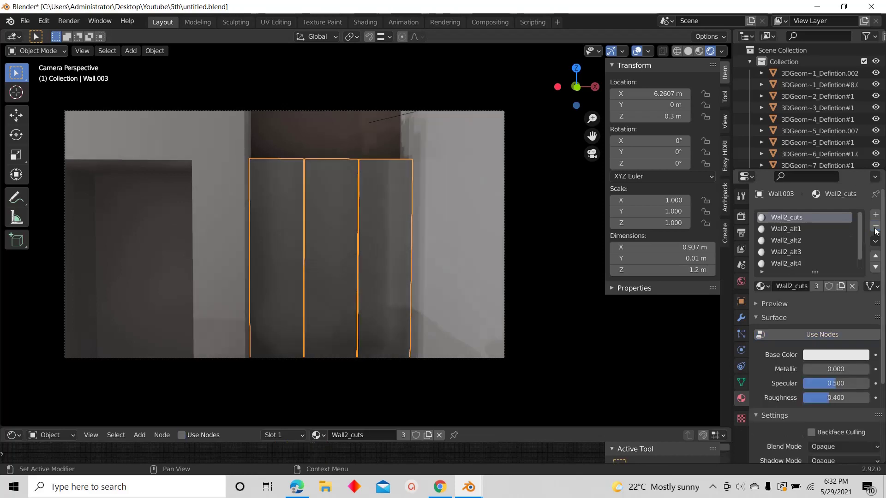
{"action": "left_click", "coordinate": [875, 227]}
{"action": "left_click", "coordinate": [875, 227]}
{"action": "left_click", "coordinate": [875, 227]}
{"action": "left_click", "coordinate": [876, 227]}
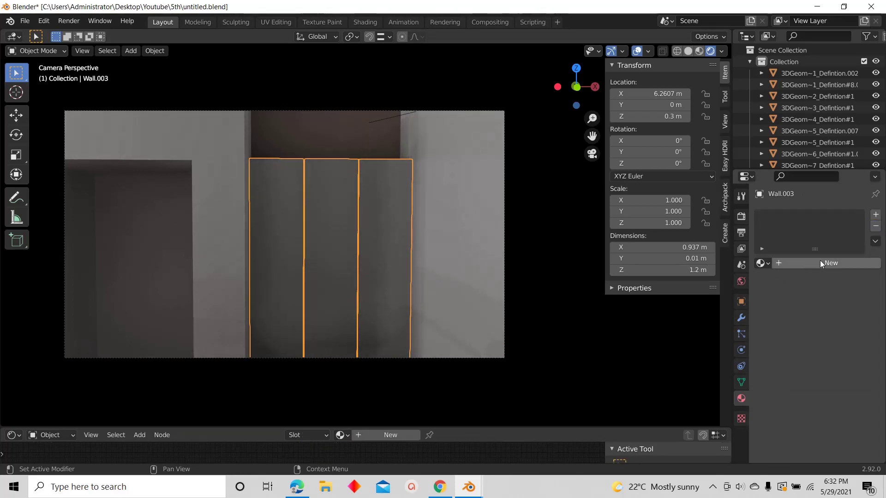
{"action": "left_click", "coordinate": [821, 261]}
{"action": "left_click", "coordinate": [876, 226]}
{"action": "left_click", "coordinate": [826, 265]}
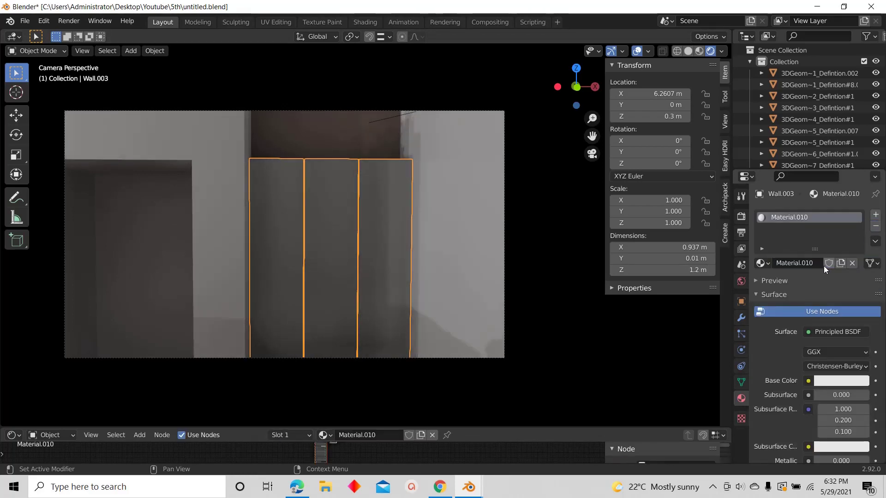
Select the panelling behind the bed and apply its grey_fabric1.001 material to the panelling beside the fireplace
{"action": "key", "text": "shift+grave"}
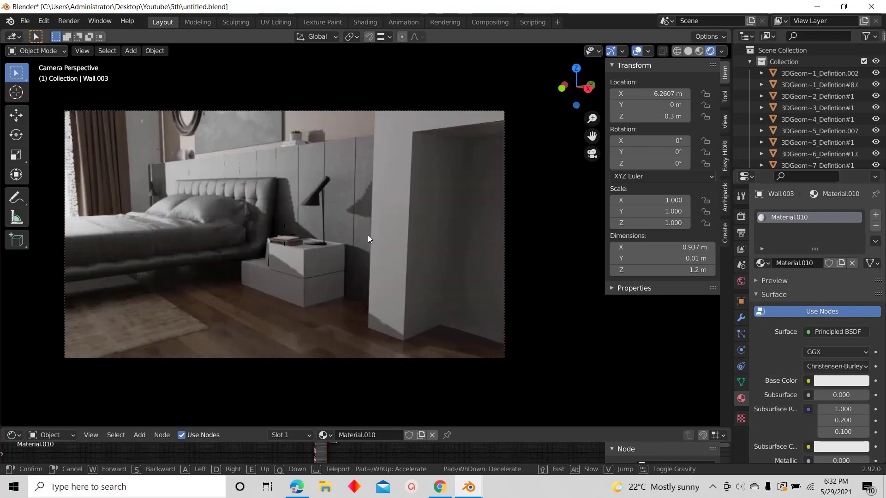
{"action": "left_click", "coordinate": [367, 234]}
{"action": "left_click", "coordinate": [299, 169]}
{"action": "key", "text": "shift+grave"}
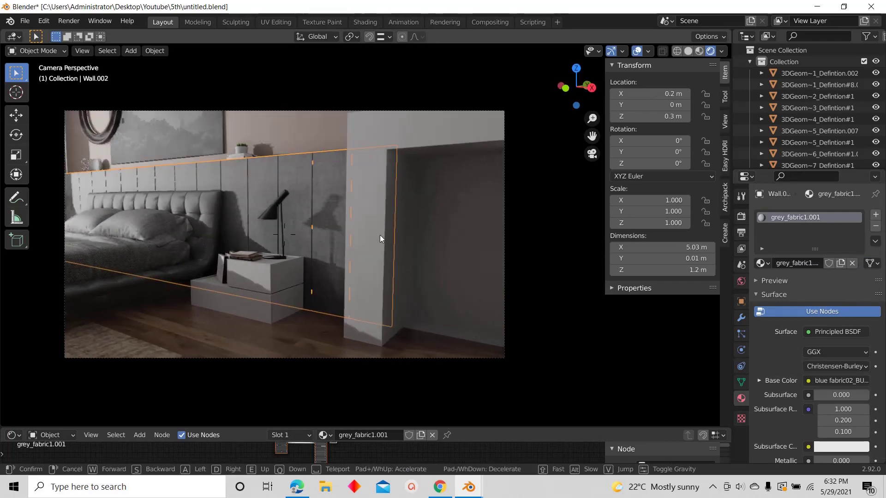
{"action": "left_click", "coordinate": [476, 247]}
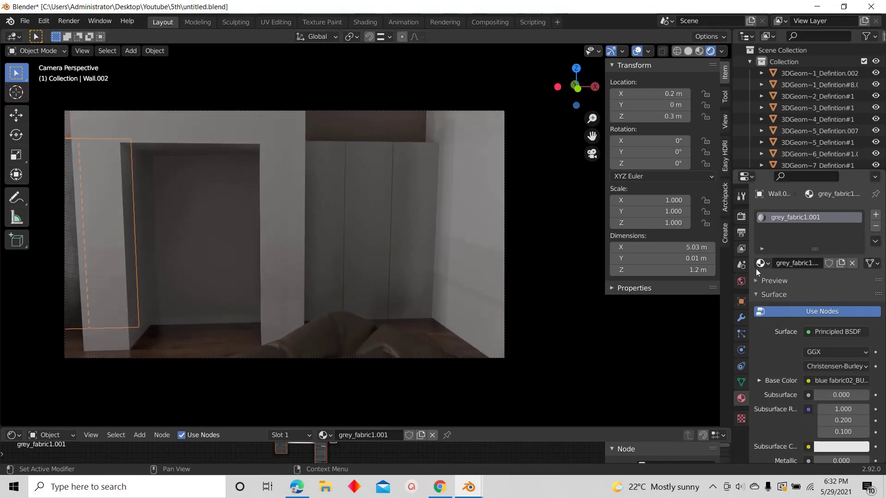
{"action": "left_click_drag", "start_coordinate": [757, 266], "coordinate": [330, 228]}
Reframe the camera on the panelling behind the bedside lamp and enlarge the Shader Editor area below the viewport
{"action": "key", "text": "shift+grave"}
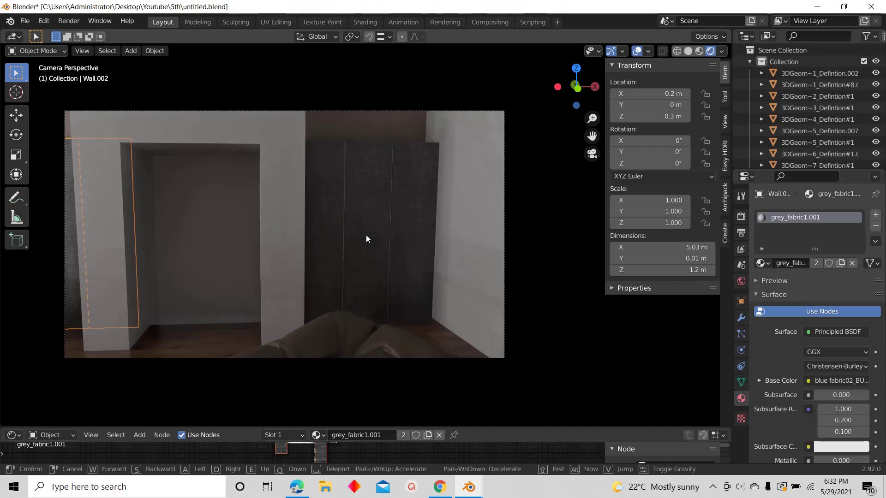
{"action": "left_click", "coordinate": [366, 234]}
{"action": "key", "text": "shift+grave"}
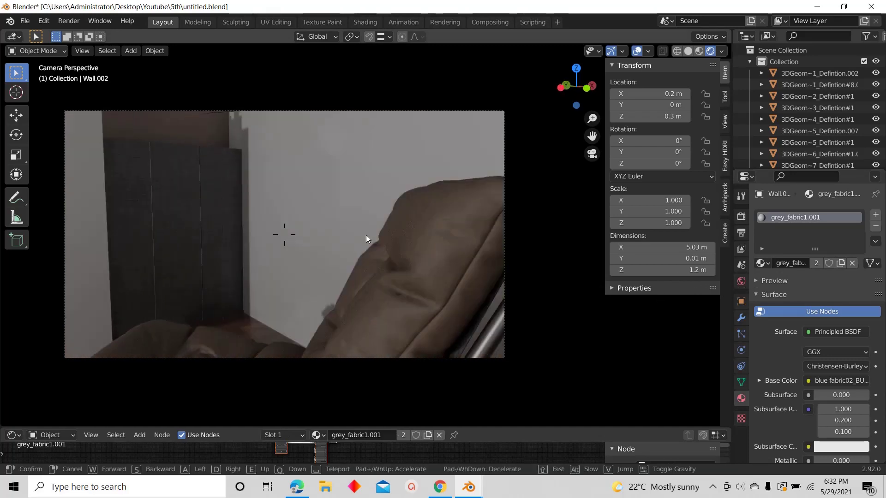
{"action": "left_click", "coordinate": [366, 234]}
{"action": "key", "text": "shift+grave"}
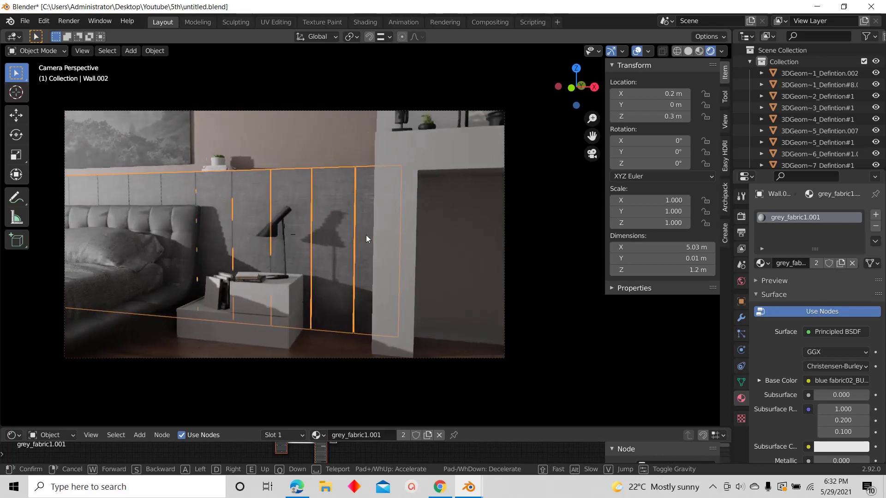
{"action": "key", "text": "w"}
{"action": "left_click", "coordinate": [367, 230]}
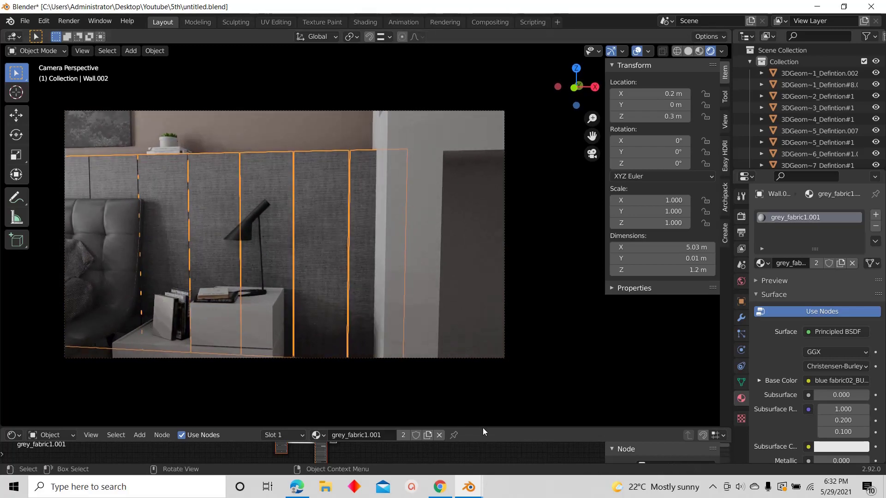
{"action": "left_click_drag", "start_coordinate": [483, 427], "coordinate": [496, 323]}
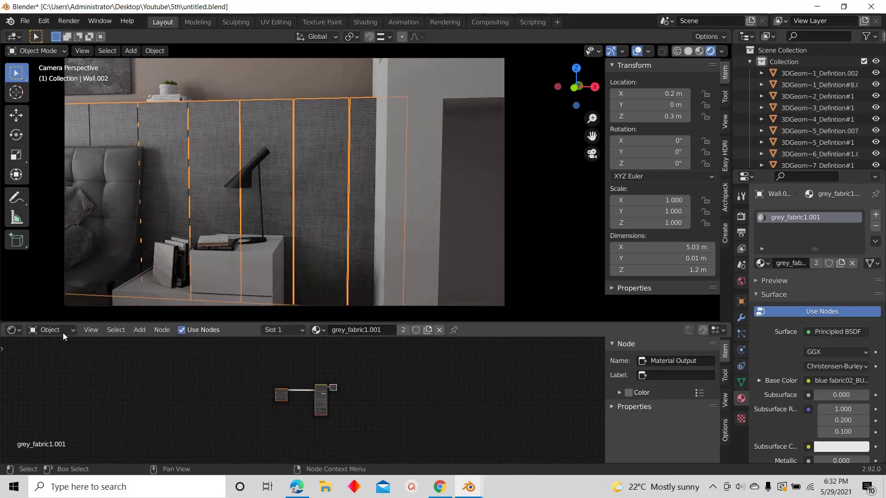
{"action": "left_click", "coordinate": [13, 330]}
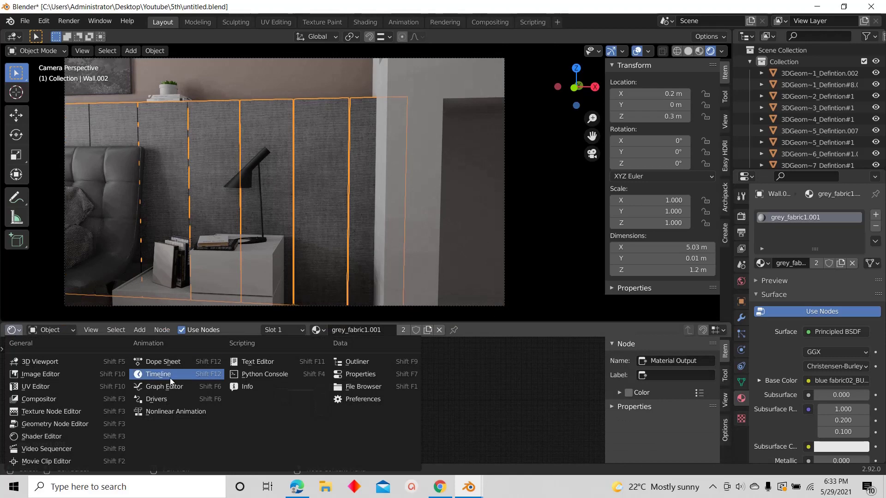
{"action": "left_click", "coordinate": [39, 436]}
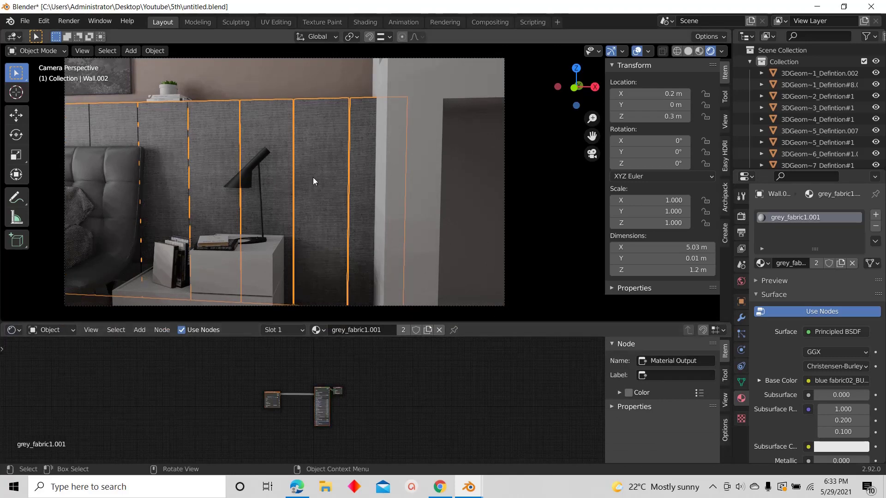
Insert an RGB Curves node between the fabric image texture and the Principled BSDF's Base Color in grey_fabric1.001
{"action": "scroll", "coordinate": [311, 173], "scroll_direction": "up", "scroll_amount": 4}
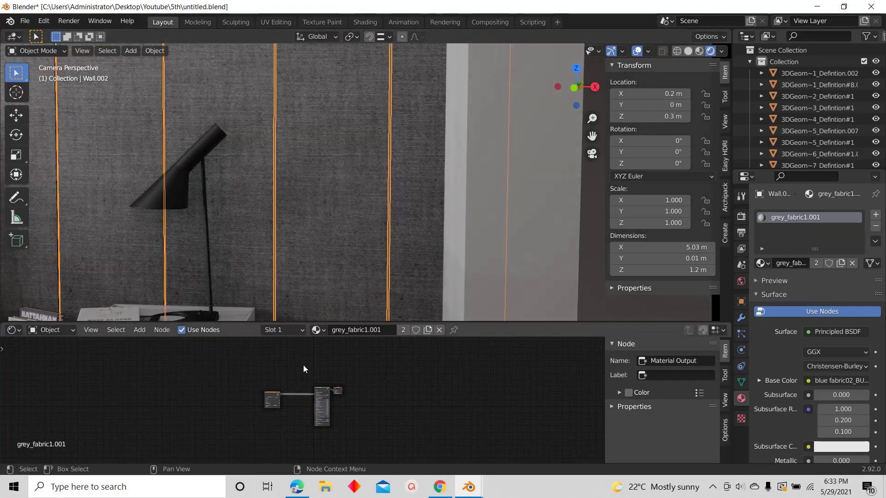
{"action": "scroll", "coordinate": [278, 394], "scroll_direction": "up", "scroll_amount": 3}
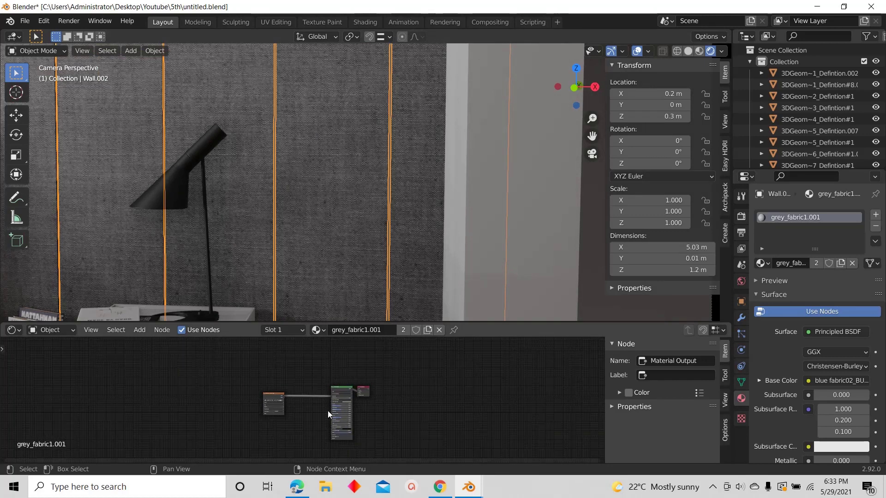
{"action": "scroll", "coordinate": [266, 376], "scroll_direction": "up", "scroll_amount": 2}
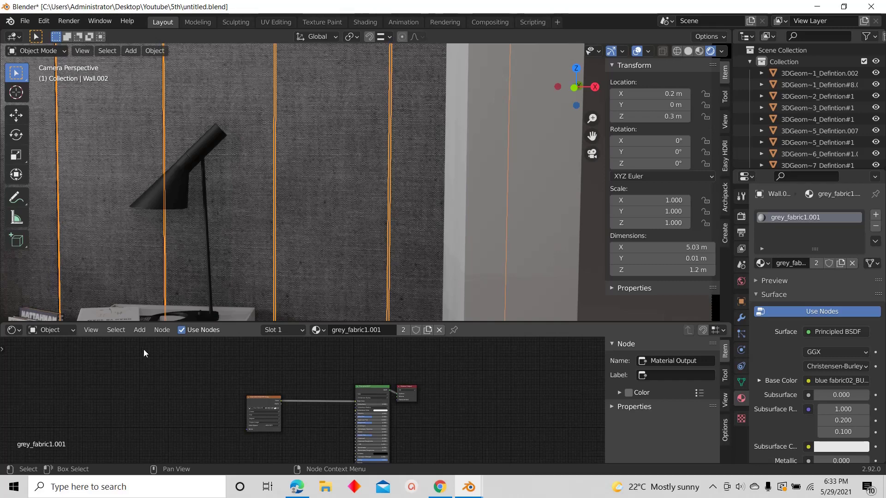
{"action": "left_click", "coordinate": [139, 331]}
{"action": "left_click", "coordinate": [155, 338]}
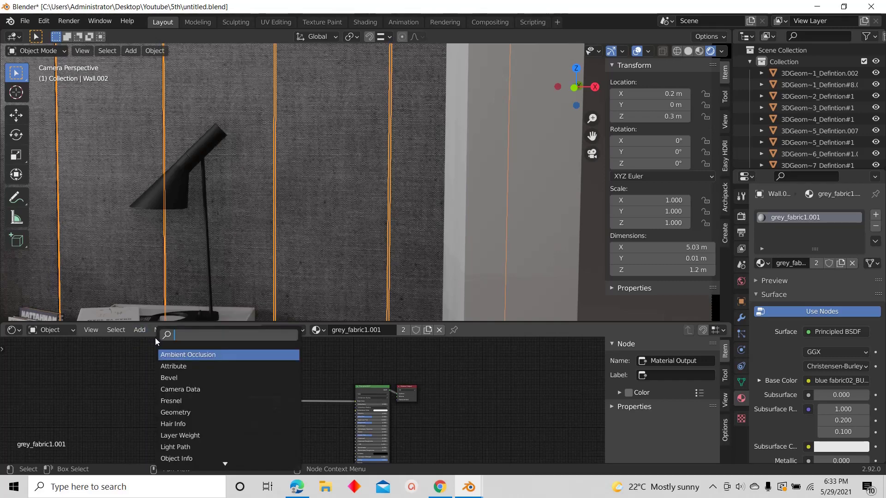
{"action": "type", "text": "rgb"}
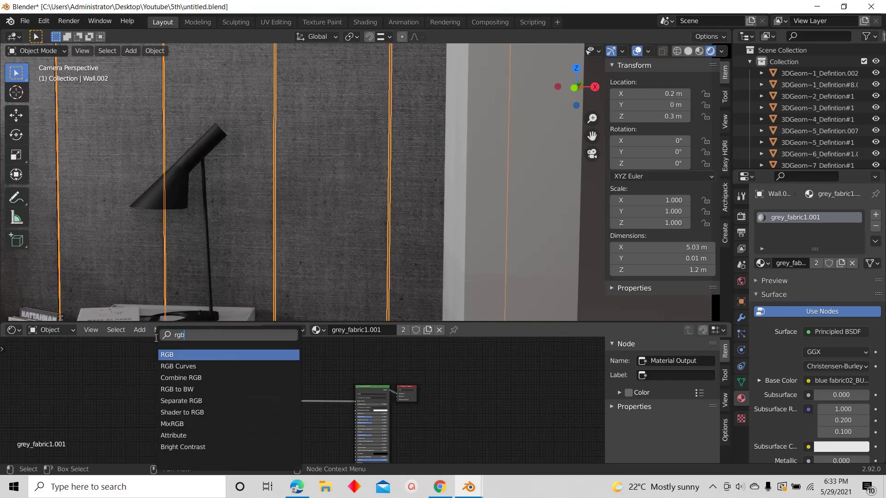
{"action": "left_click", "coordinate": [178, 366]}
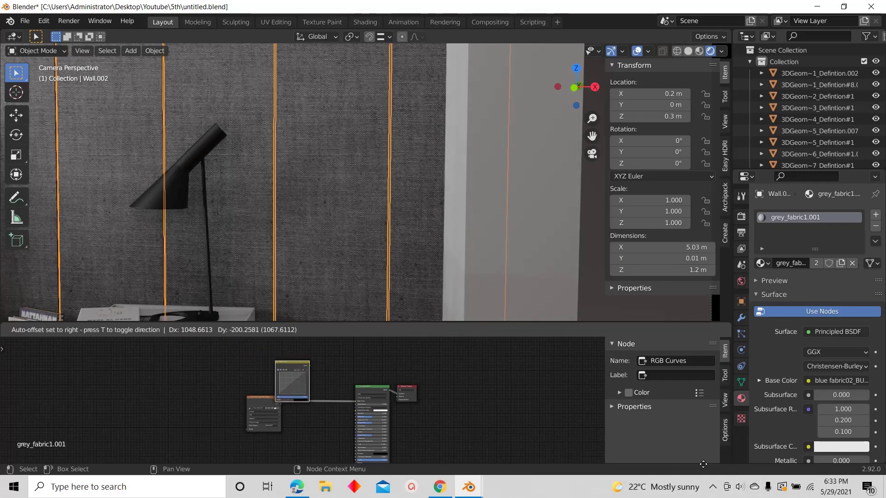
{"action": "left_click", "coordinate": [306, 362]}
{"action": "scroll", "coordinate": [310, 361], "scroll_direction": "up", "scroll_amount": 4}
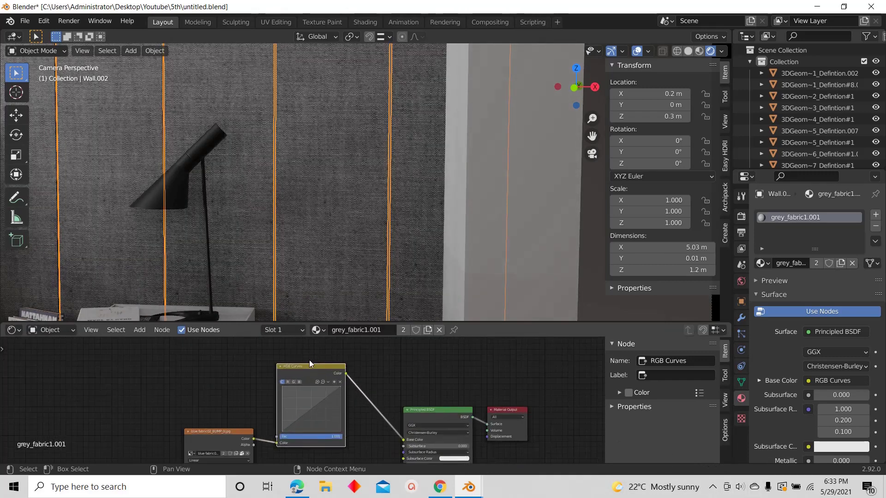
{"action": "left_click_drag", "start_coordinate": [306, 362], "coordinate": [314, 375]}
{"action": "scroll", "coordinate": [311, 369], "scroll_direction": "down", "scroll_amount": 4}
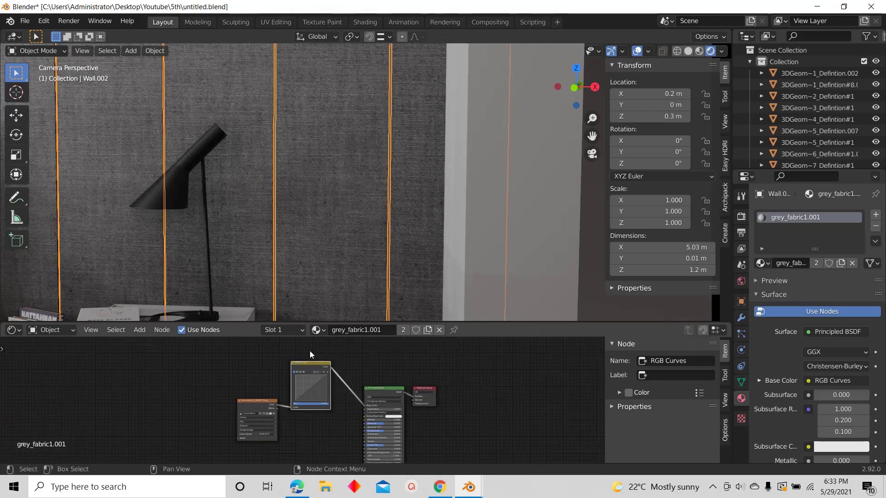
{"action": "key", "text": "g"}
{"action": "left_click", "coordinate": [312, 359]}
Reframe the camera on the bed, the bedside lamp and the fabric panelling behind them
{"action": "scroll", "coordinate": [302, 236], "scroll_direction": "down", "scroll_amount": 5}
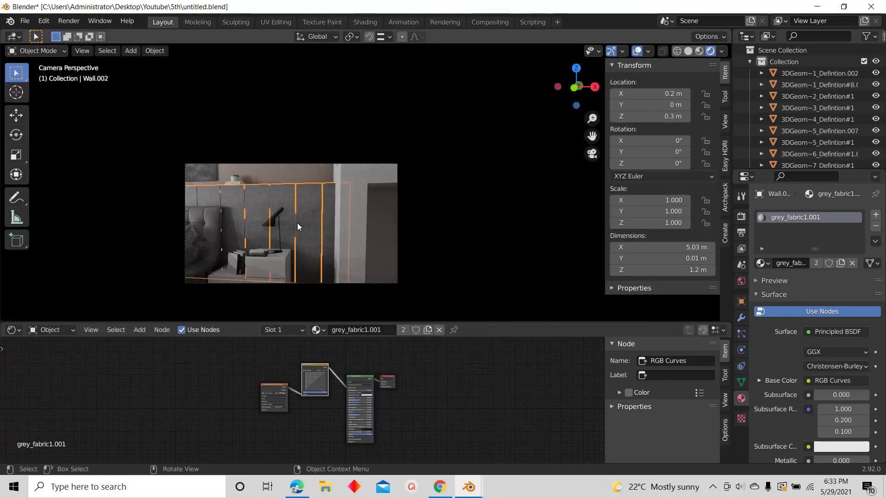
{"action": "scroll", "coordinate": [295, 223], "scroll_direction": "up", "scroll_amount": 2}
{"action": "key", "text": "shift+grave"}
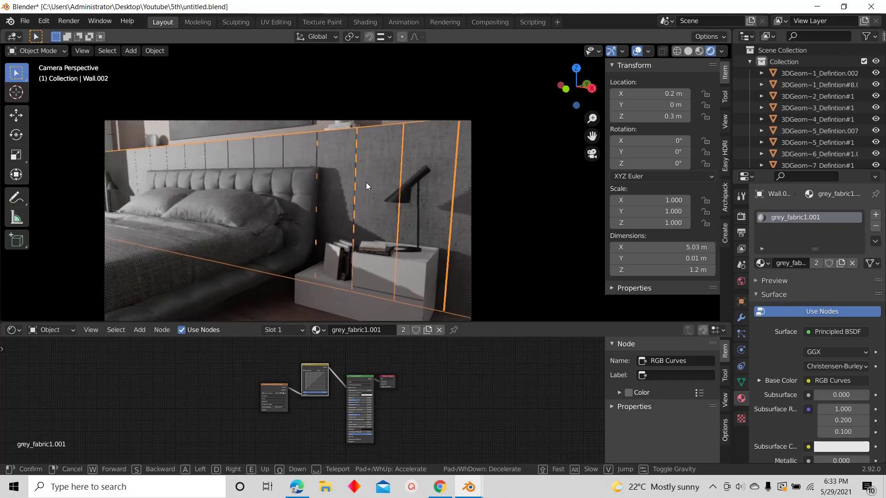
{"action": "left_click", "coordinate": [366, 183]}
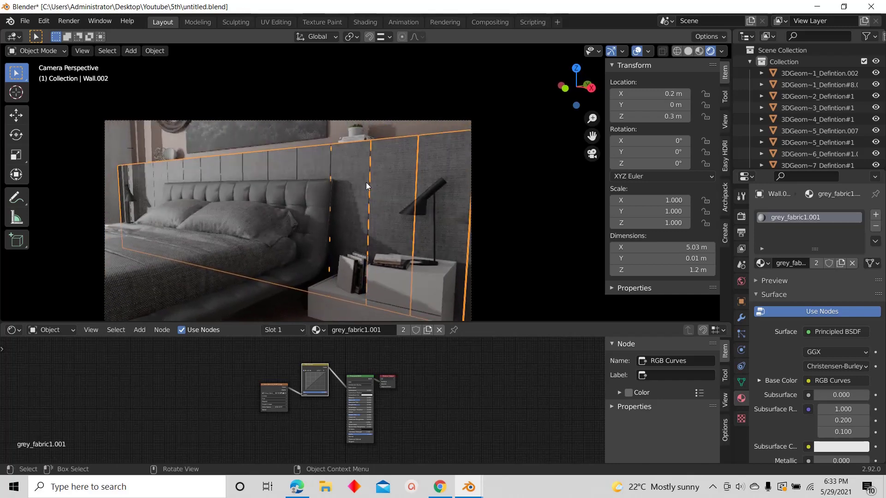
Hide the viewport overlays and raise the middle of the RGB Curves node's combined curve to lighten the fabric panelling
{"action": "left_click", "coordinate": [638, 51]}
{"action": "scroll", "coordinate": [324, 389], "scroll_direction": "up", "scroll_amount": 5}
{"action": "scroll", "coordinate": [300, 353], "scroll_direction": "up", "scroll_amount": 4}
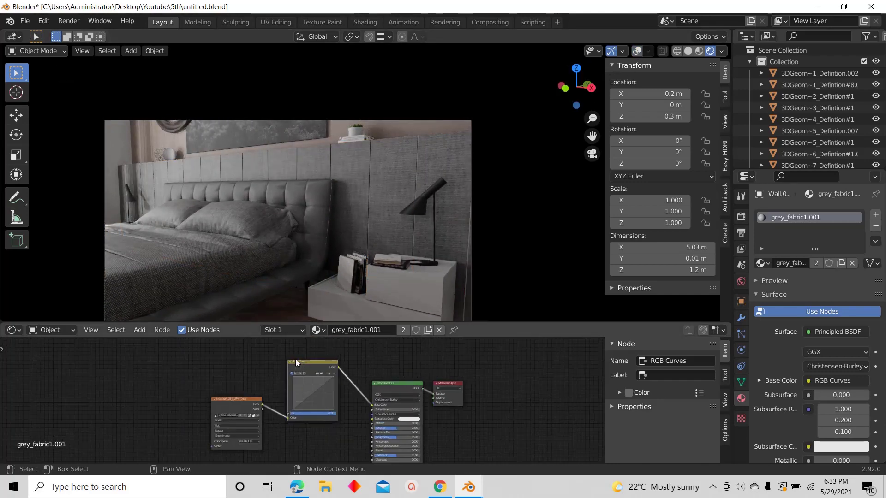
{"action": "left_click_drag", "start_coordinate": [331, 438], "coordinate": [320, 431]}
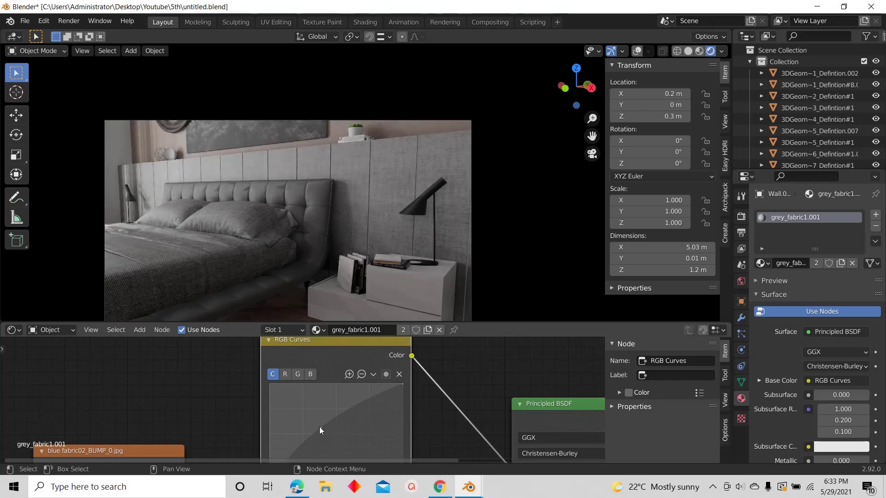
Raise the middle of the red channel curve slightly in the RGB Curves node to warm the panelling's colour
{"action": "left_click", "coordinate": [285, 374]}
{"action": "scroll", "coordinate": [314, 406], "scroll_direction": "down", "scroll_amount": 4}
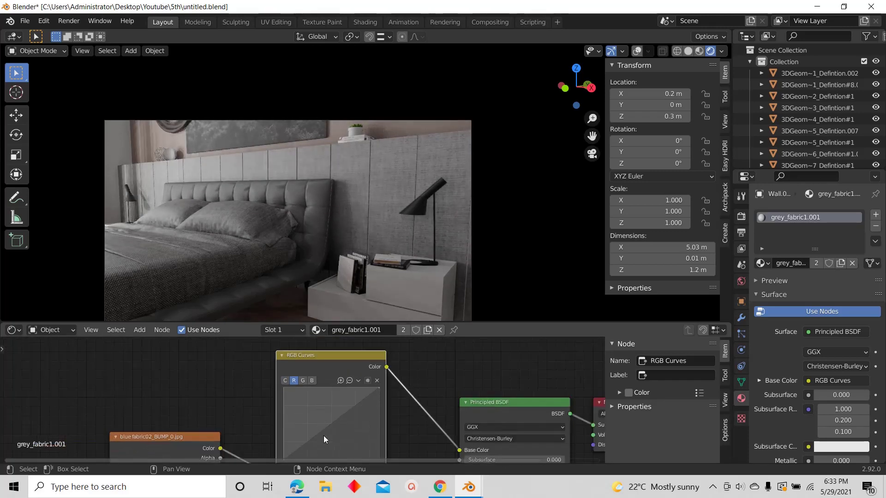
{"action": "scroll", "coordinate": [323, 435], "scroll_direction": "up", "scroll_amount": 4}
{"action": "mouse_move", "coordinate": [328, 425]}
{"action": "left_mouse_down"}
{"action": "mouse_move", "coordinate": [336, 431]}
{"action": "mouse_move", "coordinate": [316, 419]}
{"action": "mouse_move", "coordinate": [323, 425]}
{"action": "left_mouse_up"}
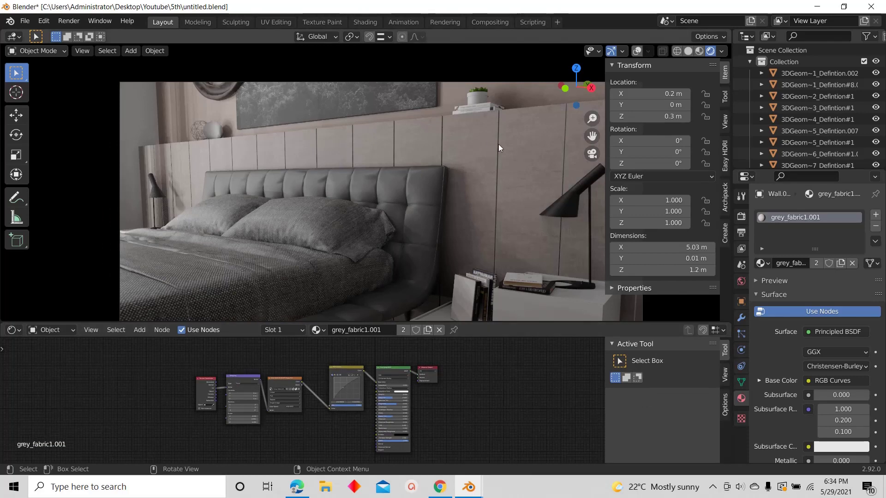
Add a Bump node to the grey_fabric1.001 material
{"action": "scroll", "coordinate": [375, 363], "scroll_direction": "up", "scroll_amount": 2}
{"action": "scroll", "coordinate": [390, 367], "scroll_direction": "down", "scroll_amount": 4}
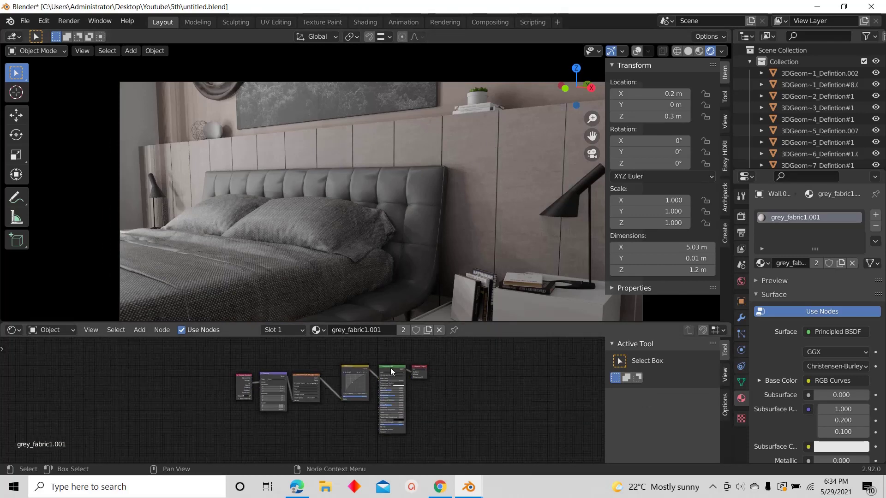
{"action": "scroll", "coordinate": [359, 389], "scroll_direction": "up", "scroll_amount": 1}
{"action": "left_click", "coordinate": [140, 329]}
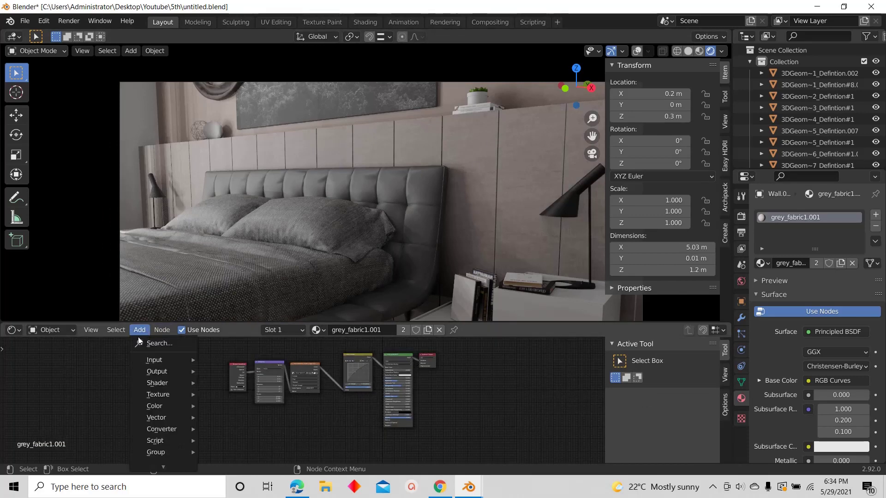
{"action": "left_click", "coordinate": [160, 346]}
{"action": "type", "text": "BUM"}
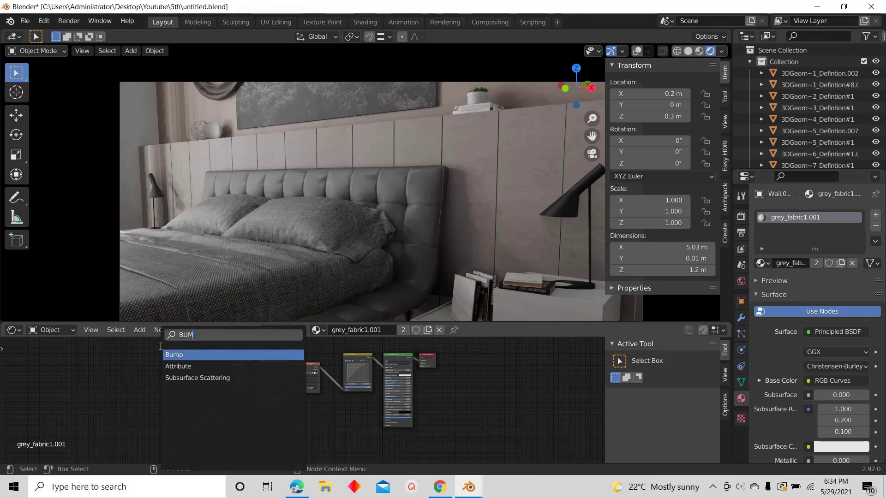
{"action": "left_click", "coordinate": [190, 356]}
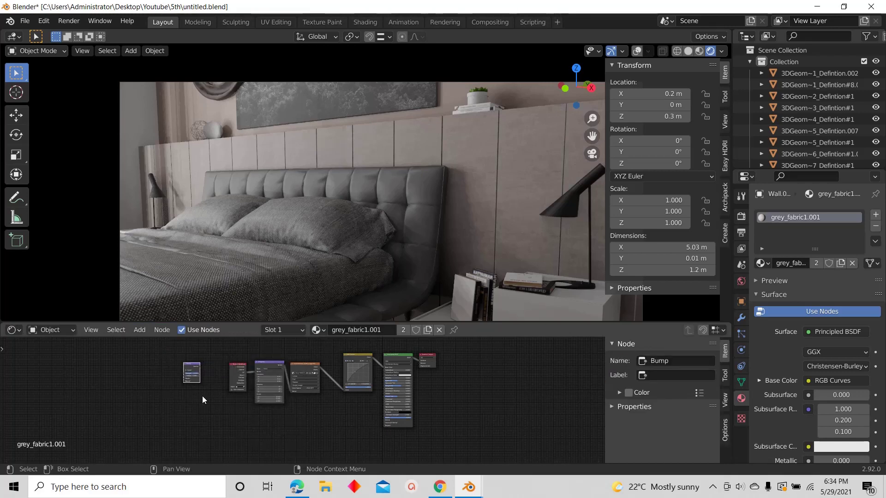
Place the Bump node below RGB Curves and link it from the fabric image's Color, through Height, to the Principled BSDF's Normal
{"action": "left_click", "coordinate": [370, 436]}
{"action": "scroll", "coordinate": [368, 406], "scroll_direction": "up", "scroll_amount": 4}
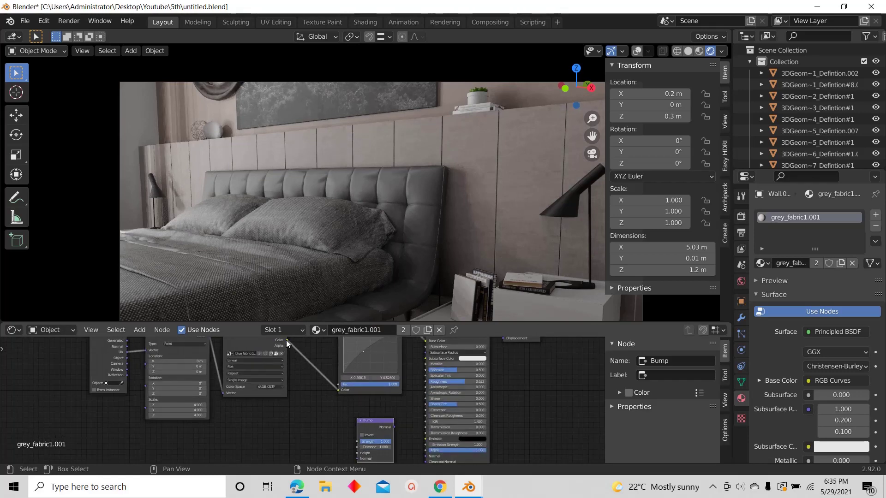
{"action": "left_click_drag", "start_coordinate": [286, 340], "coordinate": [426, 456]}
{"action": "scroll", "coordinate": [389, 436], "scroll_direction": "up", "scroll_amount": 2}
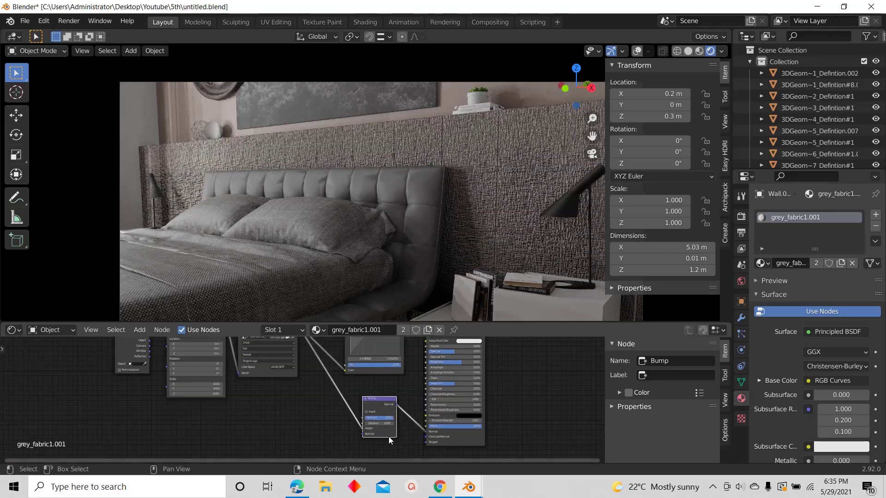
Set the Bump node's Distance to 0.005 and its Strength to 0.5
{"action": "scroll", "coordinate": [398, 422], "scroll_direction": "up", "scroll_amount": 3}
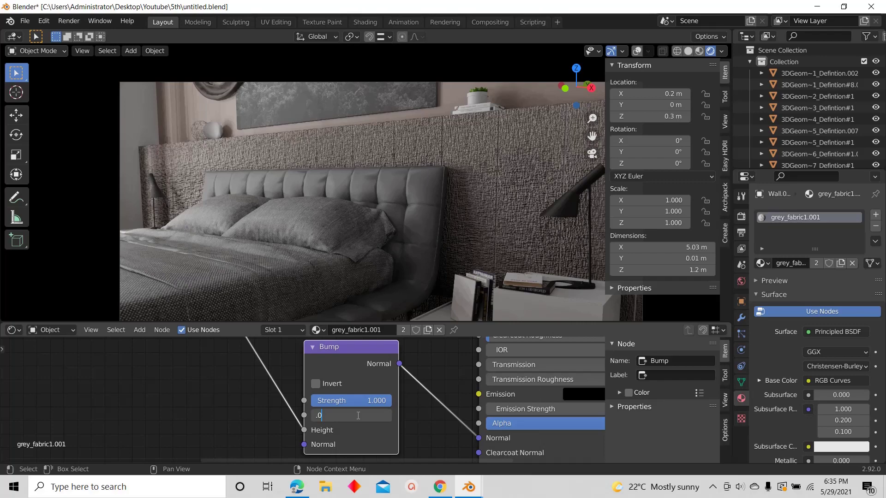
{"action": "key", "text": "Return"}
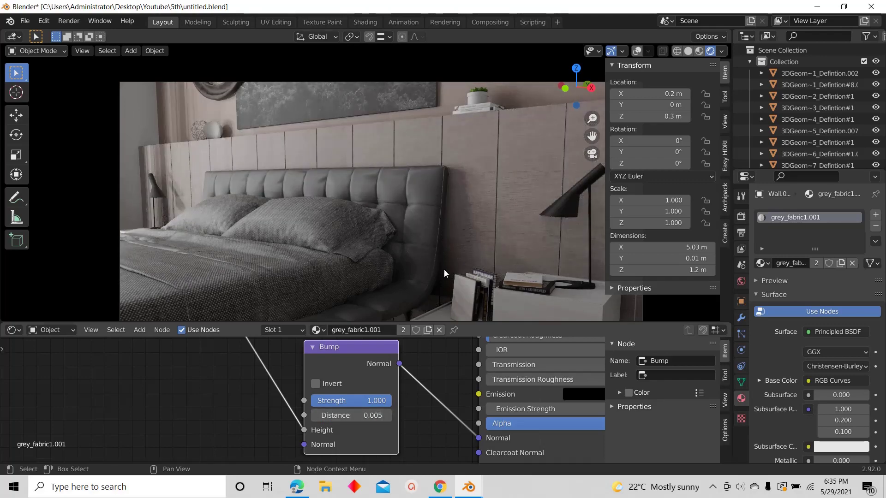
{"action": "scroll", "coordinate": [534, 205], "scroll_direction": "up", "scroll_amount": 5}
{"action": "scroll", "coordinate": [532, 208], "scroll_direction": "up", "scroll_amount": 3}
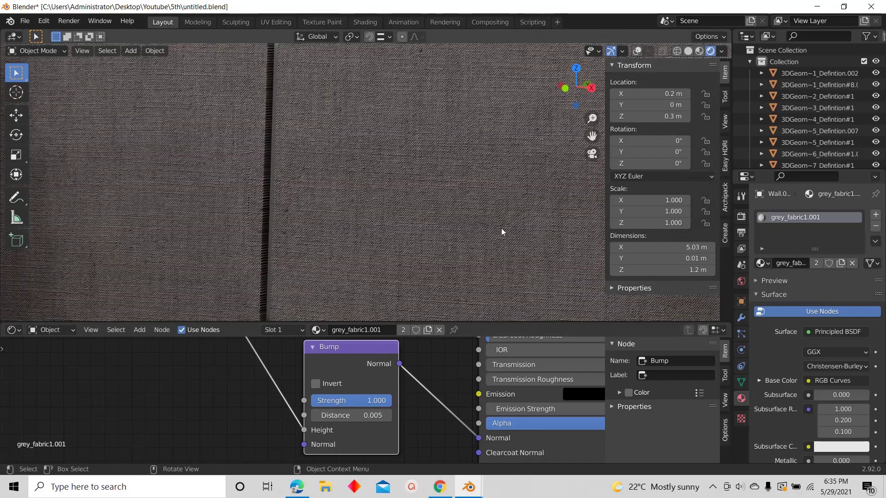
{"action": "left_click", "coordinate": [358, 399]}
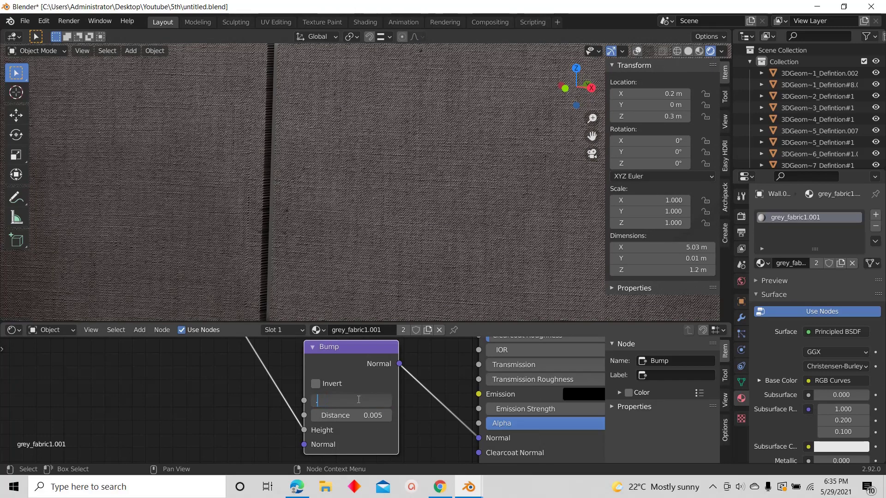
{"action": "scroll", "coordinate": [314, 171], "scroll_direction": "down", "scroll_amount": 8}
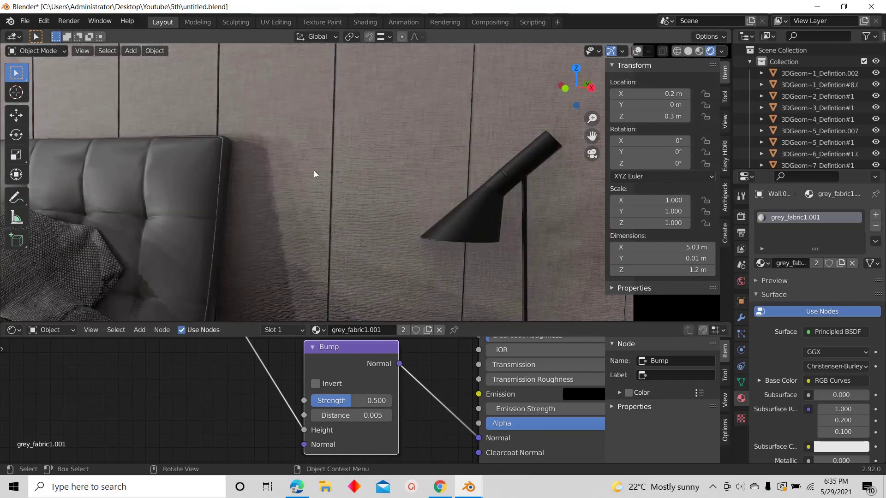
{"action": "scroll", "coordinate": [331, 168], "scroll_direction": "down", "scroll_amount": 4}
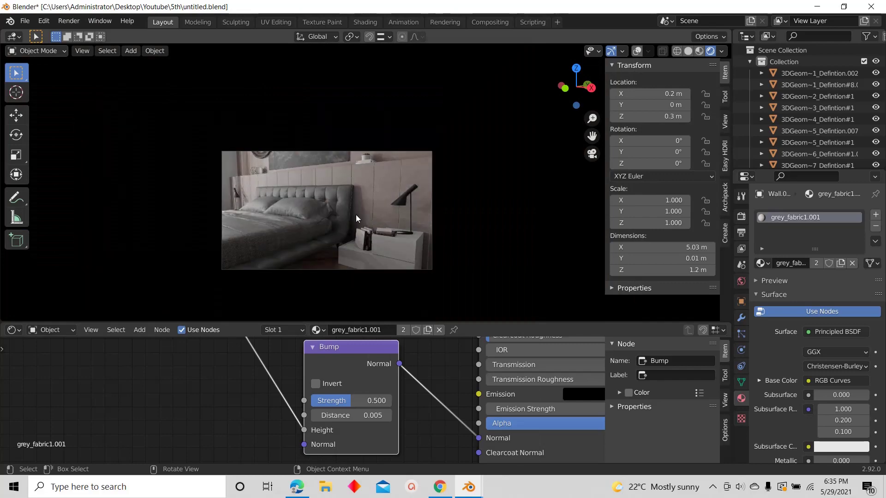
Examine the leather headboard and the bumped fabric panelling around it, both close up and from further away
{"action": "scroll", "coordinate": [356, 215], "scroll_direction": "up", "scroll_amount": 7}
{"action": "scroll", "coordinate": [361, 191], "scroll_direction": "down", "scroll_amount": 2}
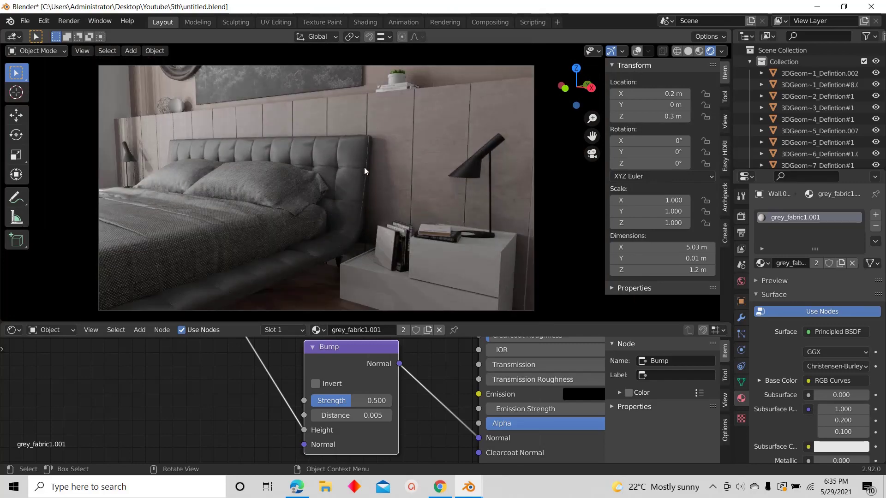
{"action": "scroll", "coordinate": [364, 167], "scroll_direction": "up", "scroll_amount": 10}
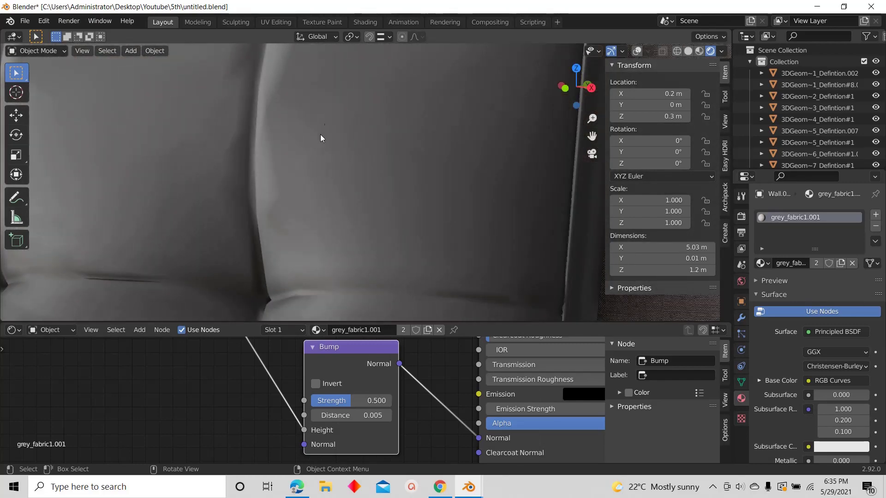
{"action": "scroll", "coordinate": [322, 138], "scroll_direction": "down", "scroll_amount": 5}
{"action": "scroll", "coordinate": [328, 131], "scroll_direction": "up", "scroll_amount": 2}
{"action": "scroll", "coordinate": [310, 127], "scroll_direction": "down", "scroll_amount": 2}
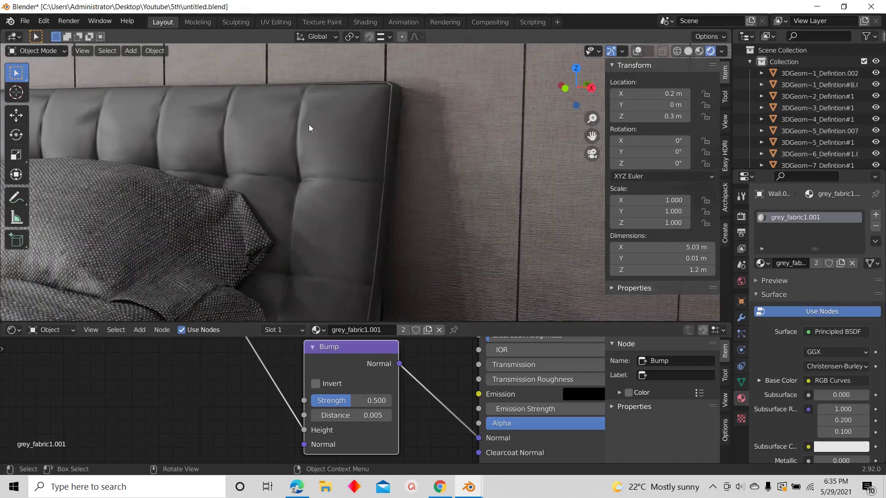
{"action": "scroll", "coordinate": [309, 124], "scroll_direction": "down", "scroll_amount": 3}
{"action": "scroll", "coordinate": [339, 108], "scroll_direction": "up", "scroll_amount": 4}
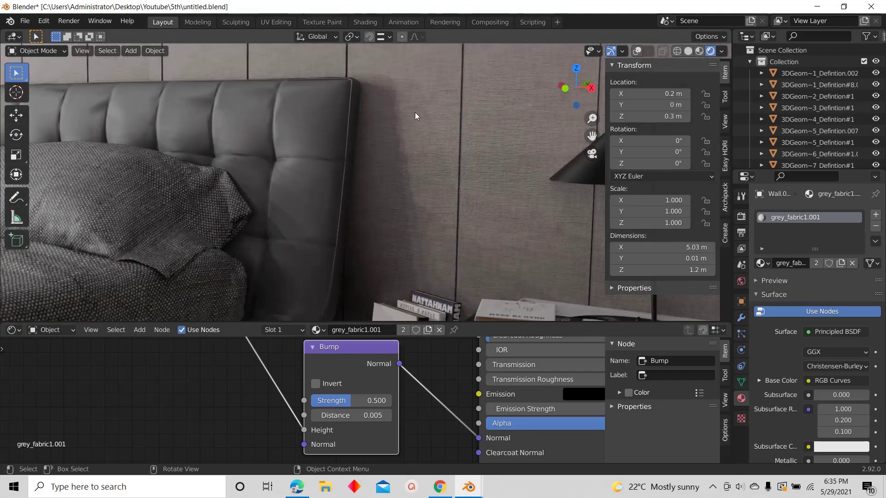
Show the viewport overlays again, select the fabric panelling and apply its grey_fabric1.001 material to the bed's upholstered frame
{"action": "left_click", "coordinate": [415, 112]}
{"action": "left_click", "coordinate": [637, 51]}
{"action": "scroll", "coordinate": [503, 184], "scroll_direction": "down", "scroll_amount": 2}
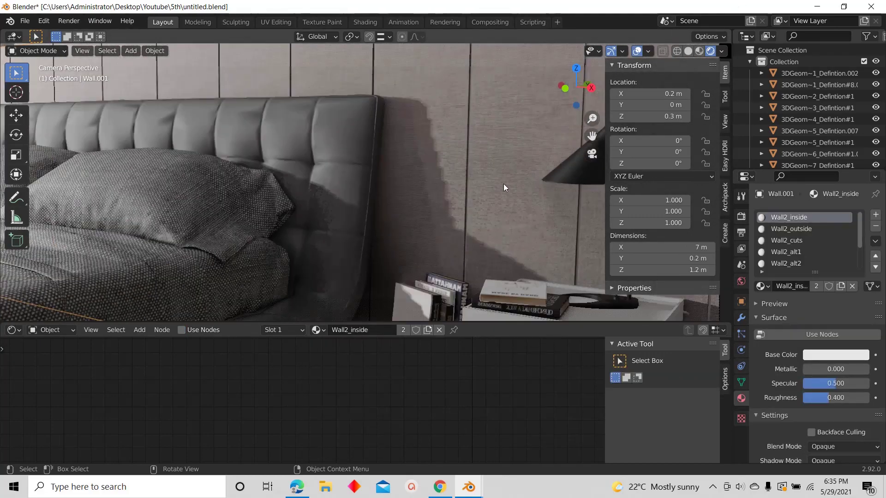
{"action": "scroll", "coordinate": [494, 153], "scroll_direction": "down", "scroll_amount": 3}
{"action": "scroll", "coordinate": [466, 154], "scroll_direction": "down", "scroll_amount": 2}
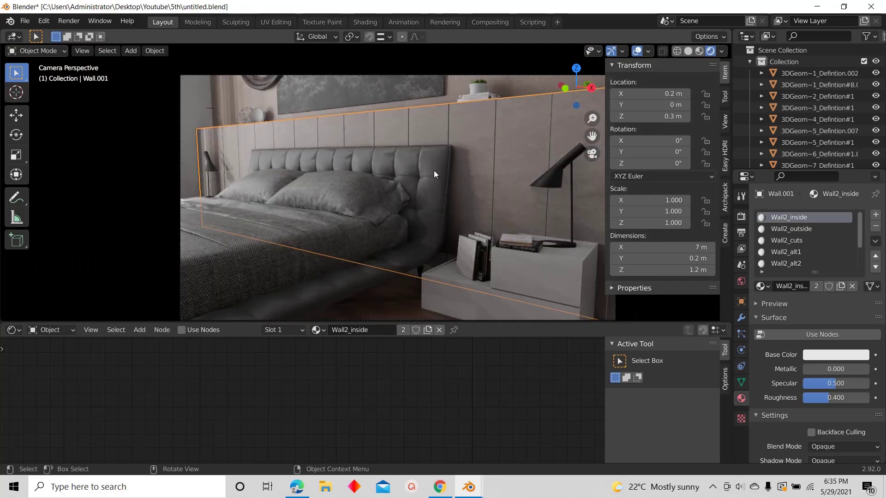
{"action": "scroll", "coordinate": [435, 173], "scroll_direction": "up", "scroll_amount": 4}
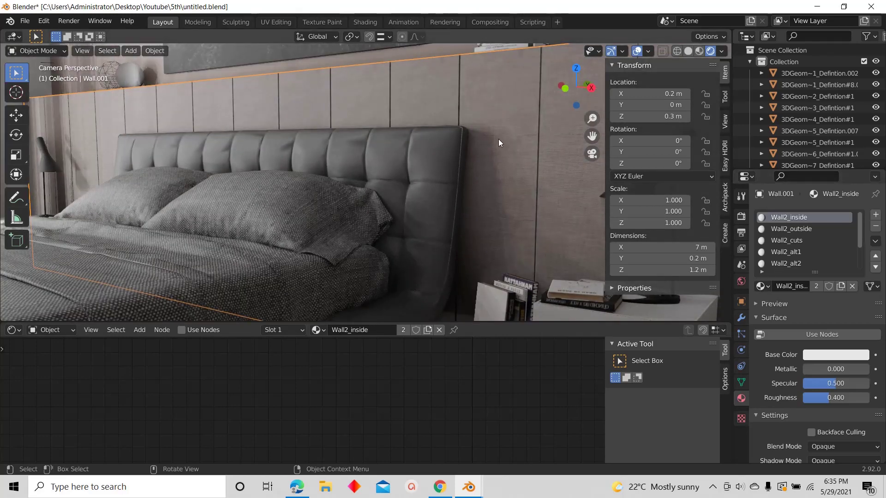
{"action": "left_click", "coordinate": [498, 139]}
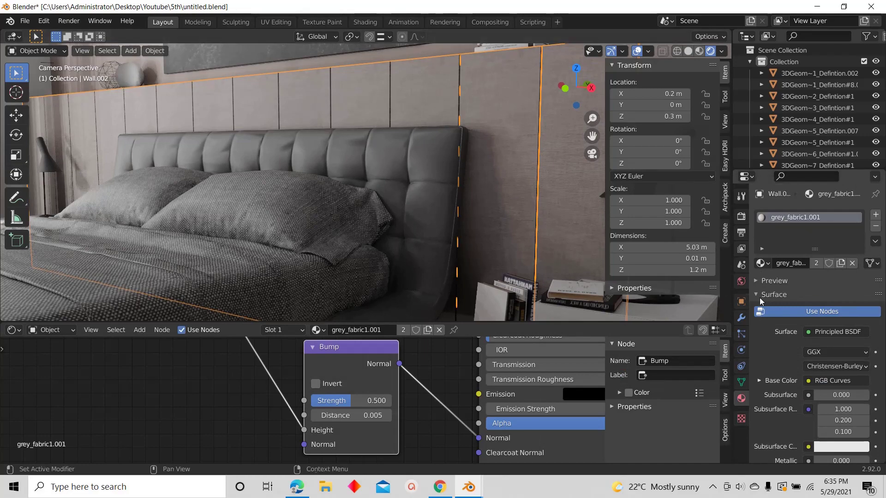
{"action": "left_click_drag", "start_coordinate": [762, 263], "coordinate": [431, 203]}
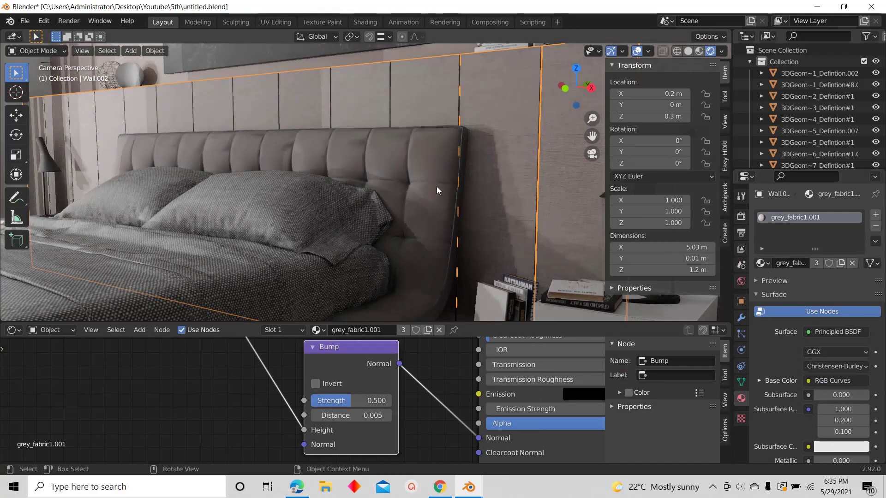
Select the bed's upholstered frame and walk back out of the camera view until the whole bed is visible
{"action": "scroll", "coordinate": [437, 171], "scroll_direction": "down", "scroll_amount": 4}
{"action": "scroll", "coordinate": [438, 154], "scroll_direction": "up", "scroll_amount": 6}
{"action": "scroll", "coordinate": [433, 149], "scroll_direction": "down", "scroll_amount": 3}
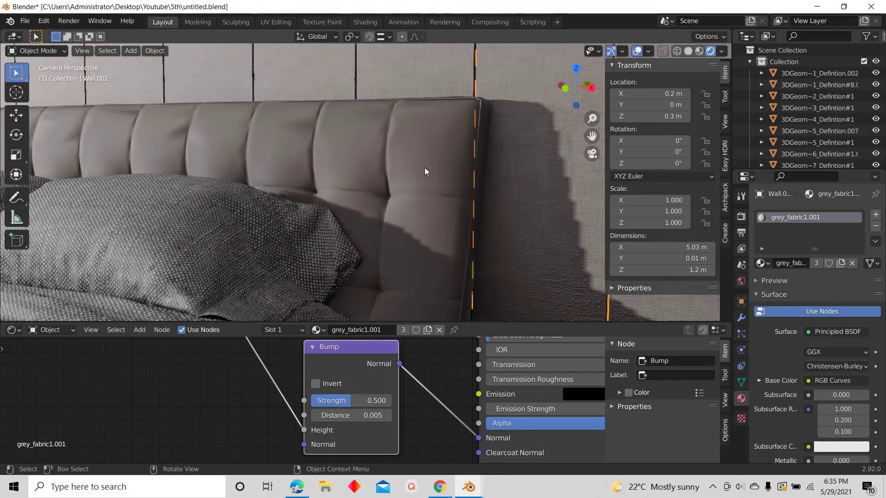
{"action": "scroll", "coordinate": [414, 129], "scroll_direction": "up", "scroll_amount": 2}
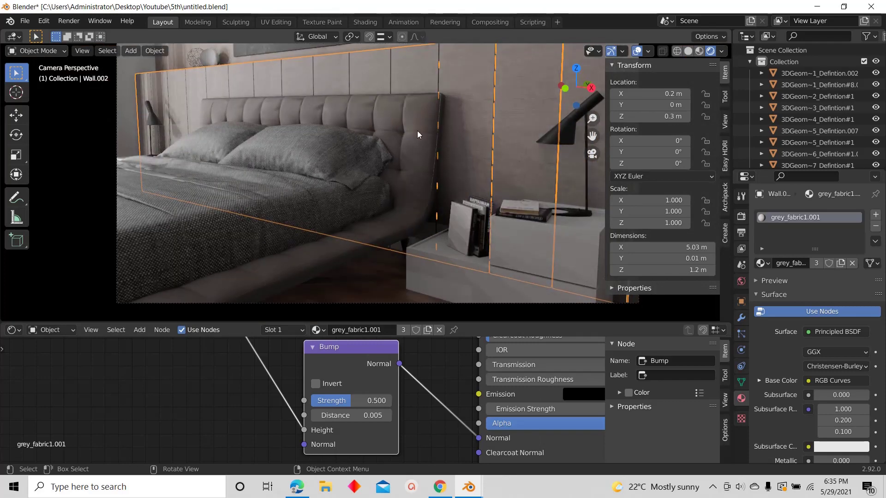
{"action": "scroll", "coordinate": [395, 137], "scroll_direction": "up", "scroll_amount": 2}
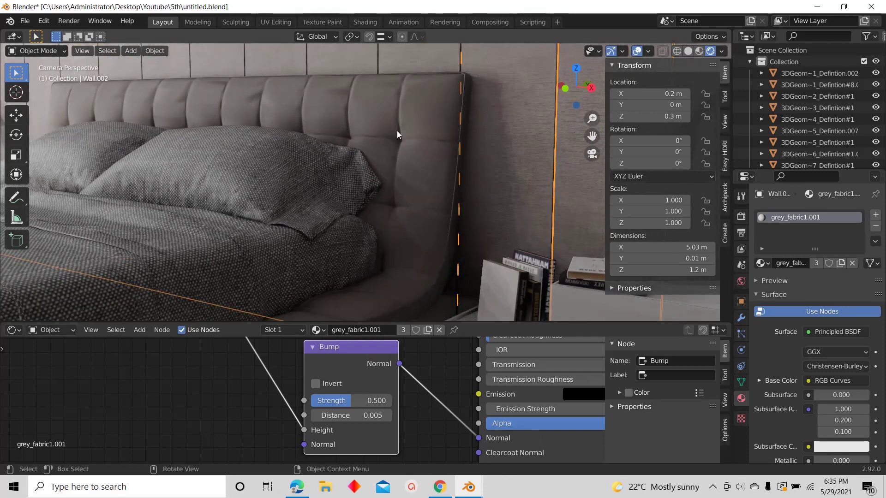
{"action": "left_click", "coordinate": [418, 110]}
{"action": "scroll", "coordinate": [418, 111], "scroll_direction": "down", "scroll_amount": 5}
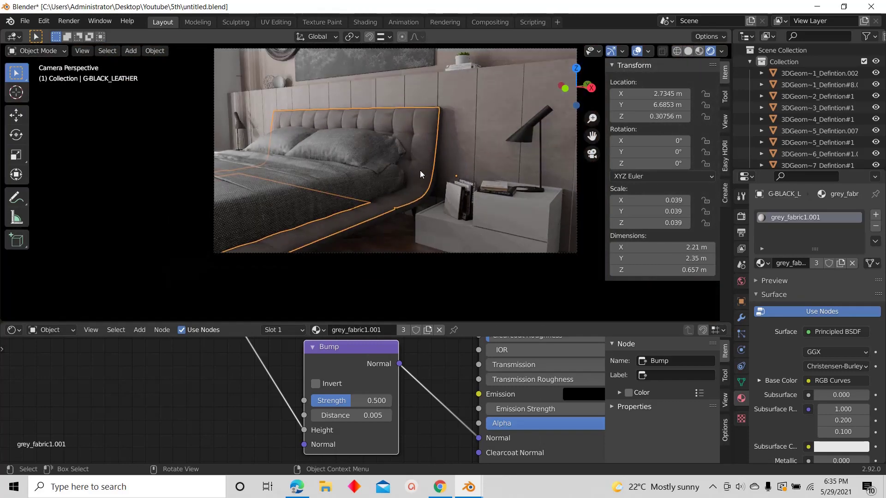
{"action": "key", "text": "shift+grave"}
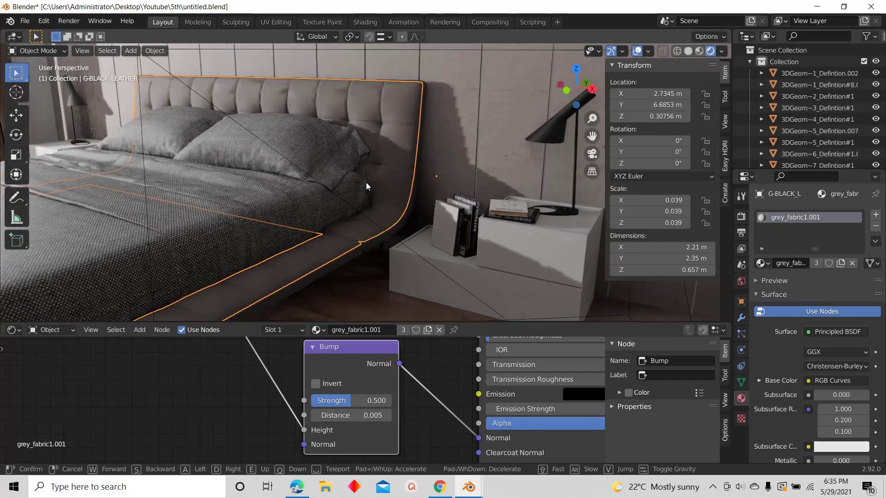
{"action": "key", "text": "s"}
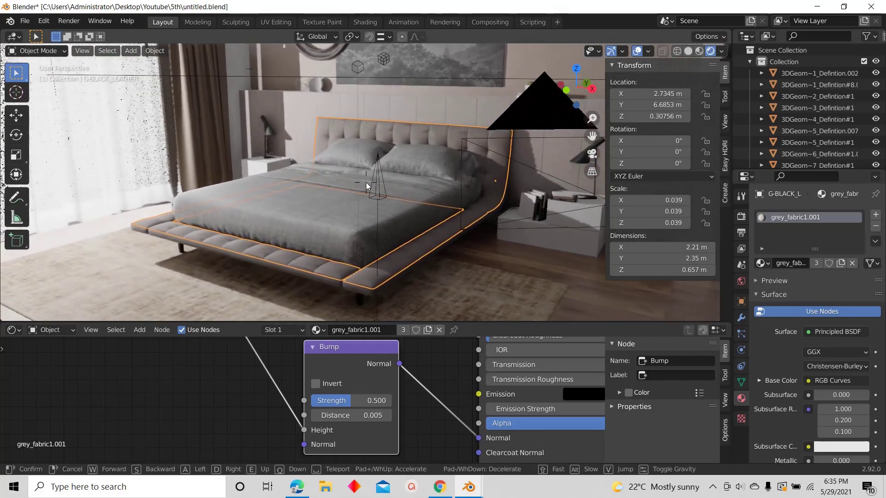
{"action": "left_click", "coordinate": [366, 182]}
Split the Shader Editor in two, turn one half into a UV Editor and enter Edit Mode on the bed frame
{"action": "scroll", "coordinate": [65, 371], "scroll_direction": "down", "scroll_amount": 3}
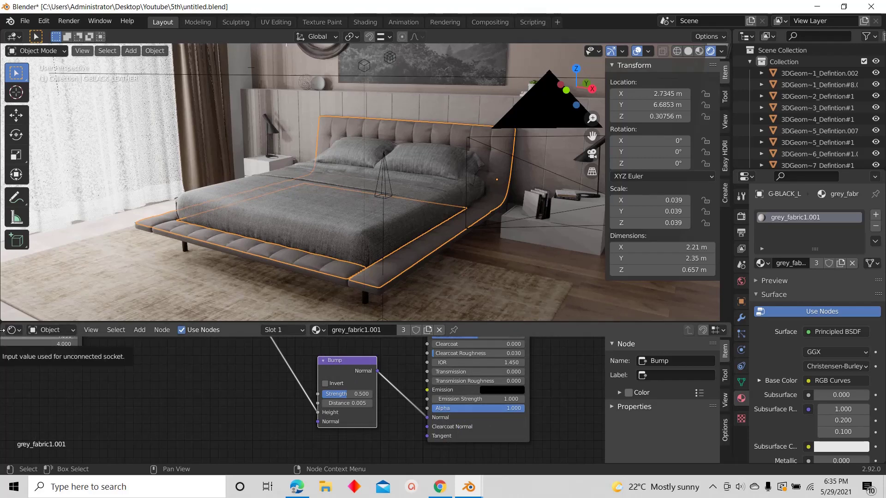
{"action": "left_click_drag", "start_coordinate": [3, 328], "coordinate": [388, 342]}
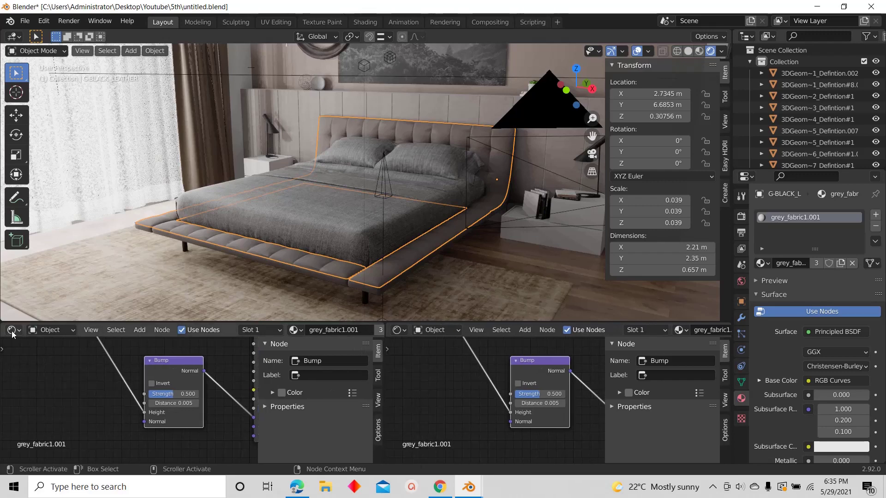
{"action": "left_click", "coordinate": [12, 331]}
{"action": "left_click", "coordinate": [29, 386]}
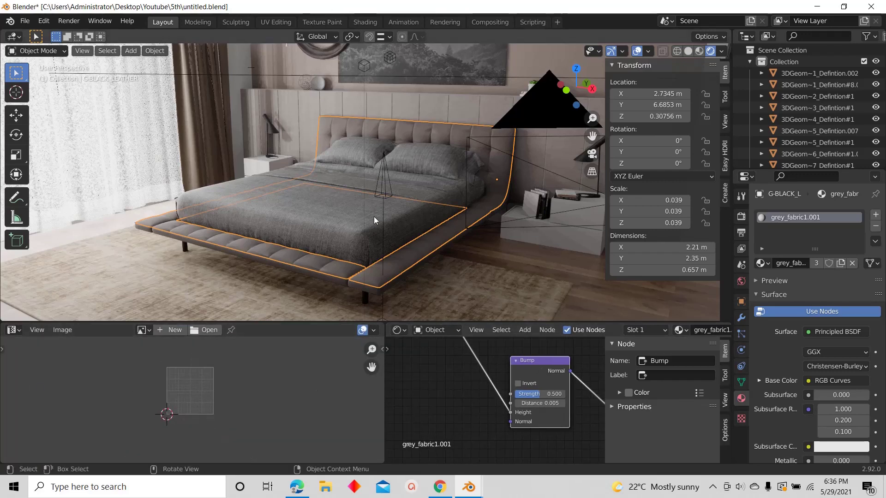
{"action": "key", "text": "Tab"}
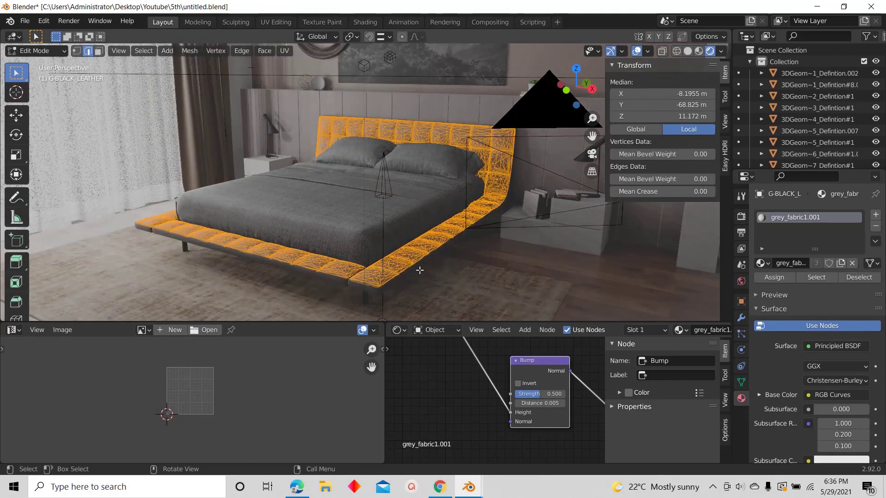
Unwrap the whole upholstered bed frame with Smart UV Project, using an island margin of 0.02
{"action": "key", "text": "alt+a"}
{"action": "key", "text": "l"}
{"action": "key", "text": "u"}
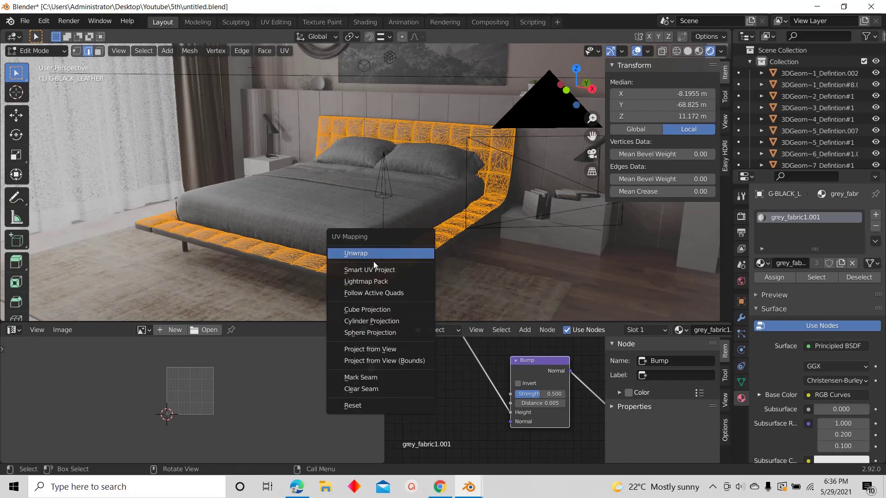
{"action": "left_click", "coordinate": [356, 270]}
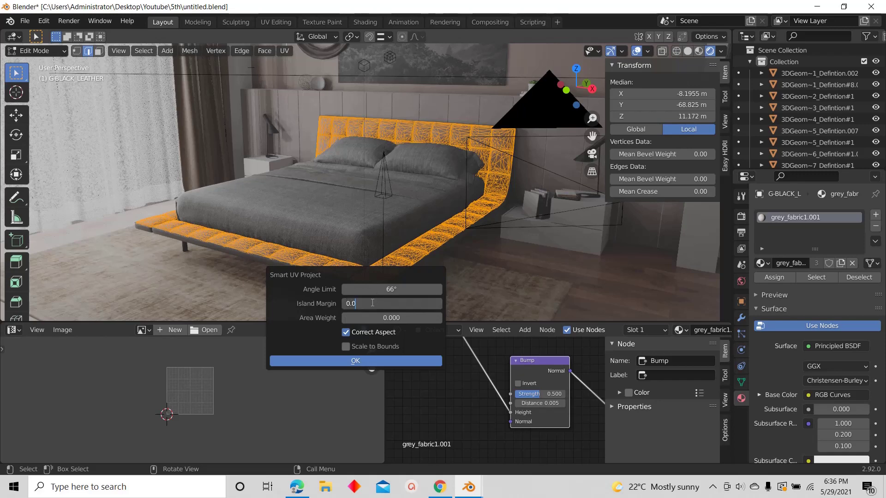
{"action": "key", "text": "Return"}
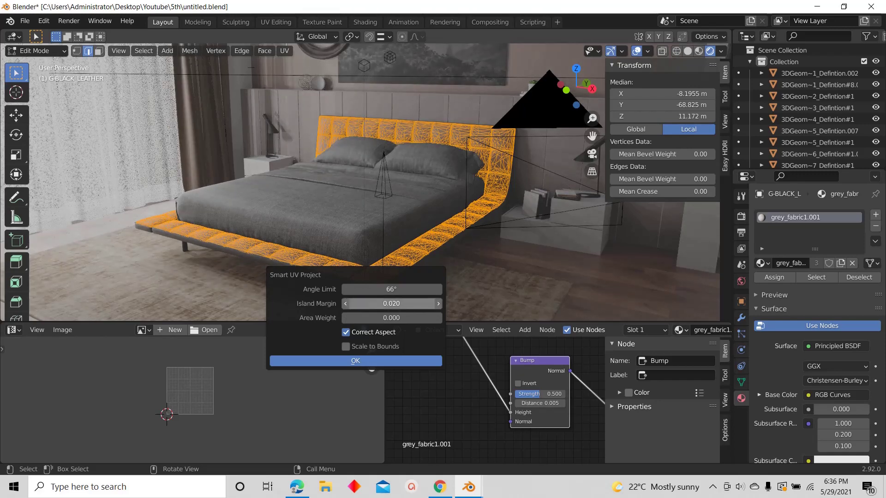
{"action": "left_click", "coordinate": [325, 361]}
{"action": "scroll", "coordinate": [248, 411], "scroll_direction": "down", "scroll_amount": 5}
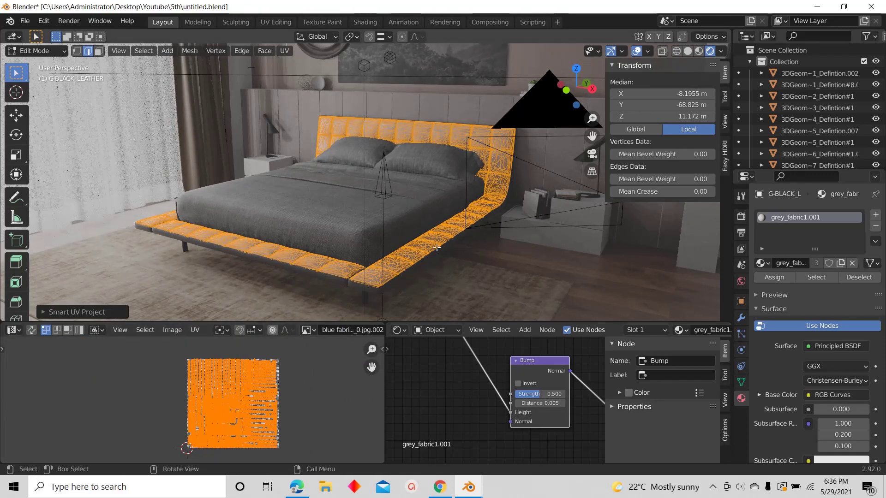
Hide the viewport overlays, leave Edit Mode and examine the fabric weave on the bed frame close up and from further away
{"action": "left_click", "coordinate": [637, 51]}
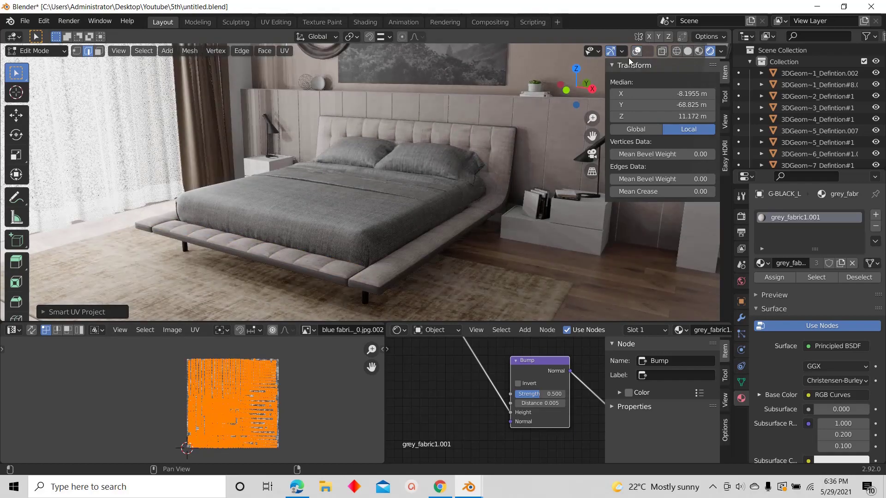
{"action": "middle_click_drag", "start_coordinate": [415, 208], "coordinate": [579, 134]}
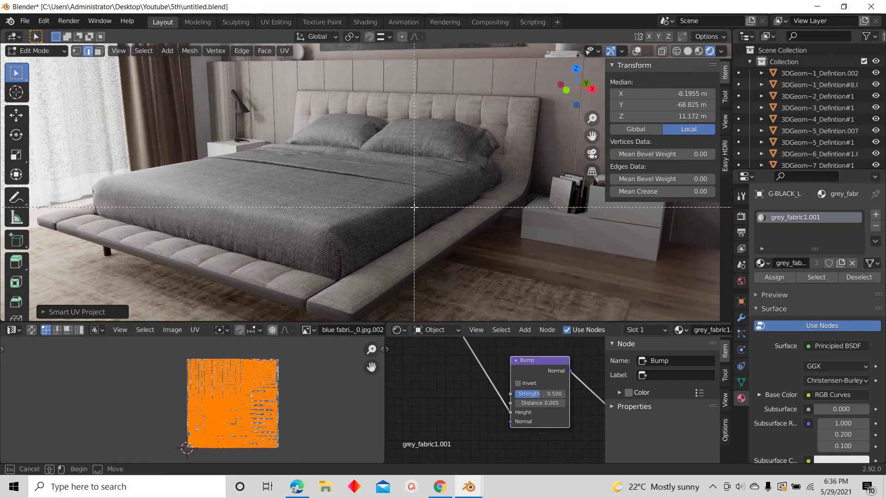
{"action": "key", "text": "Escape"}
{"action": "key", "text": "Tab"}
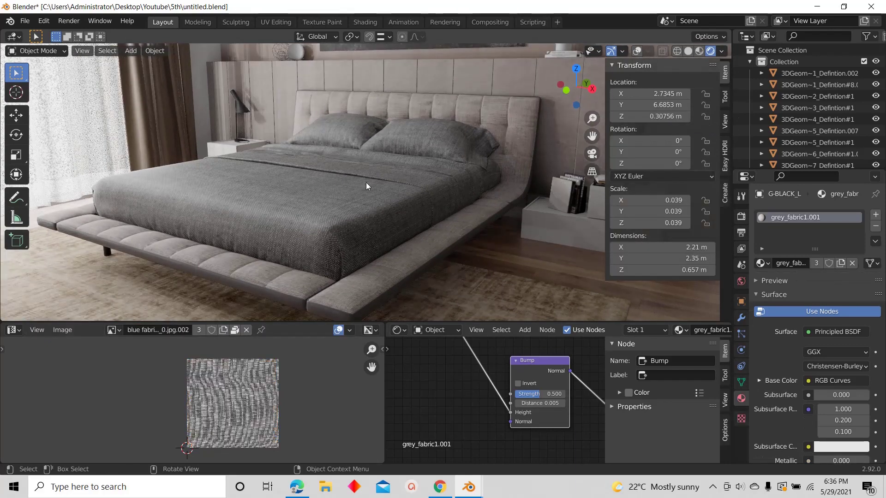
{"action": "key", "text": "shift+grave"}
{"action": "key", "text": "w"}
{"action": "key", "text": "w"}
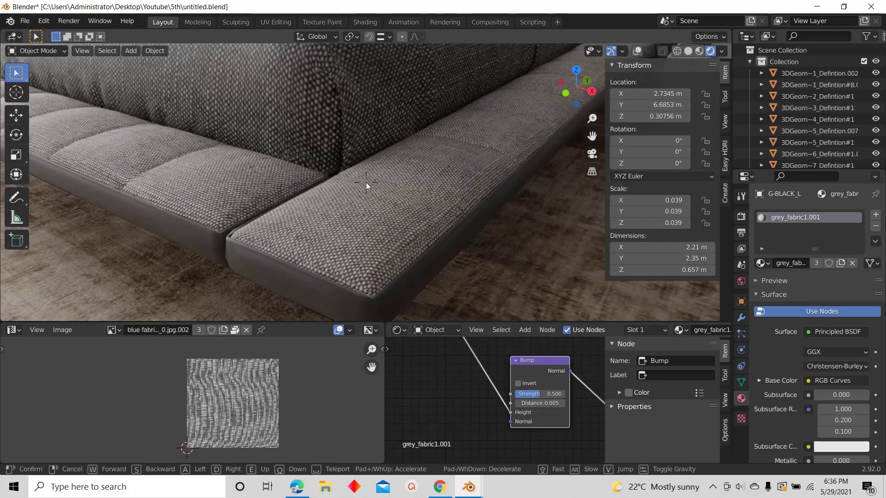
{"action": "key", "text": "s"}
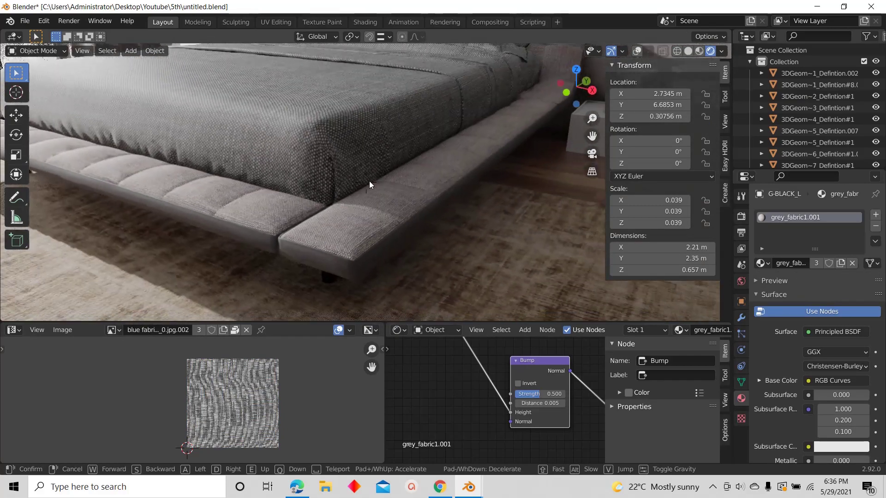
{"action": "key", "text": "s"}
{"action": "key", "text": "w"}
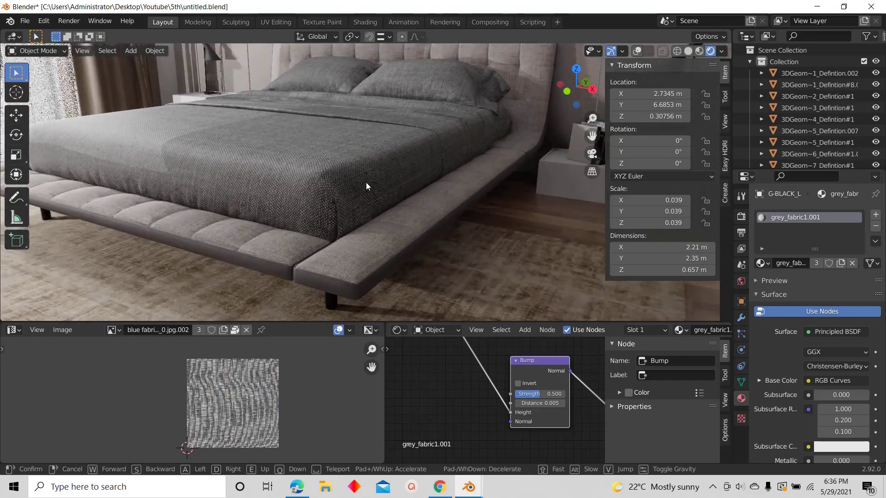
{"action": "left_click", "coordinate": [366, 183]}
Scale the upholstered frame's UVs up to about three times their size for a finer weave, and return to Object Mode
{"action": "left_click", "coordinate": [333, 275]}
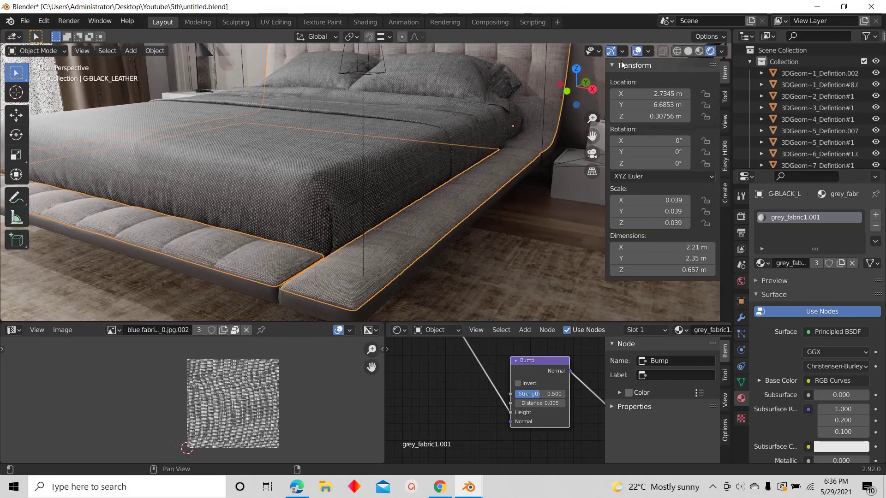
{"action": "key", "text": "Tab"}
{"action": "scroll", "coordinate": [259, 383], "scroll_direction": "down", "scroll_amount": 4}
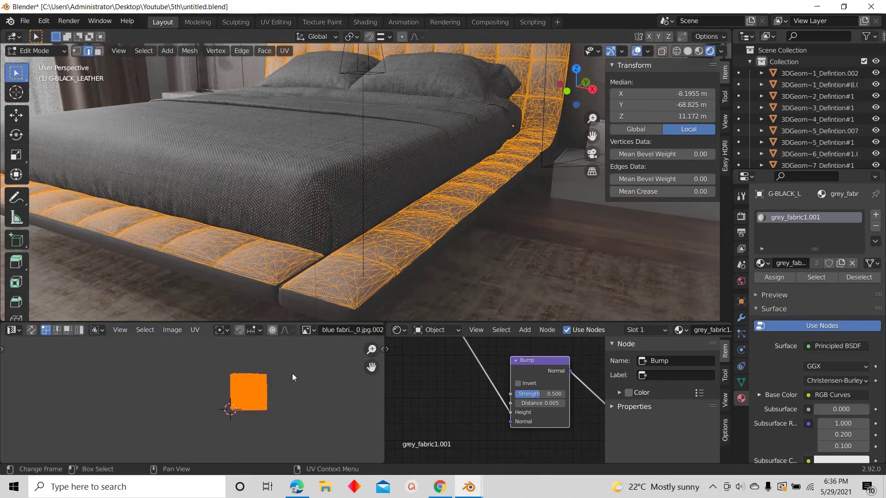
{"action": "scroll", "coordinate": [285, 393], "scroll_direction": "up", "scroll_amount": 3}
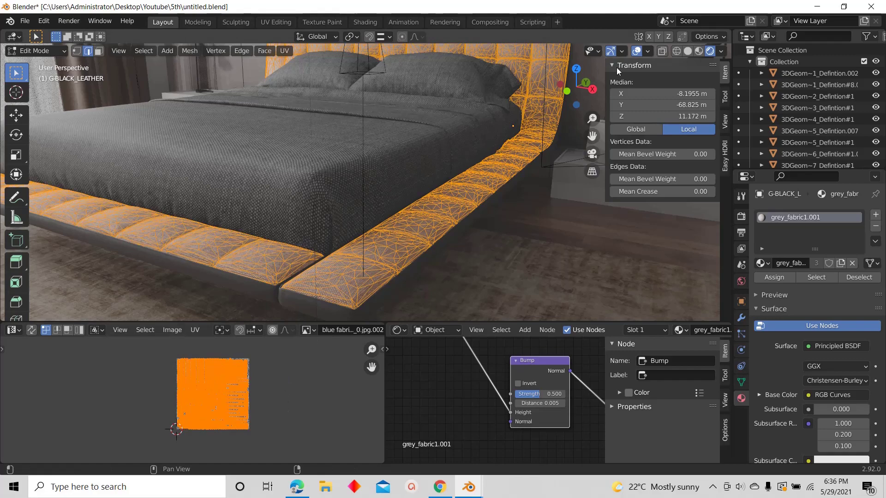
{"action": "left_click", "coordinate": [636, 51]}
{"action": "scroll", "coordinate": [329, 300], "scroll_direction": "up", "scroll_amount": 5}
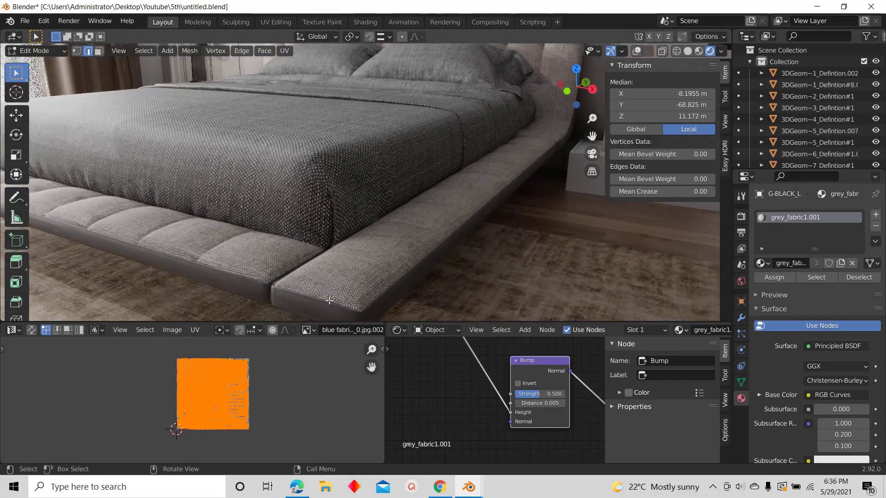
{"action": "key", "text": "s"}
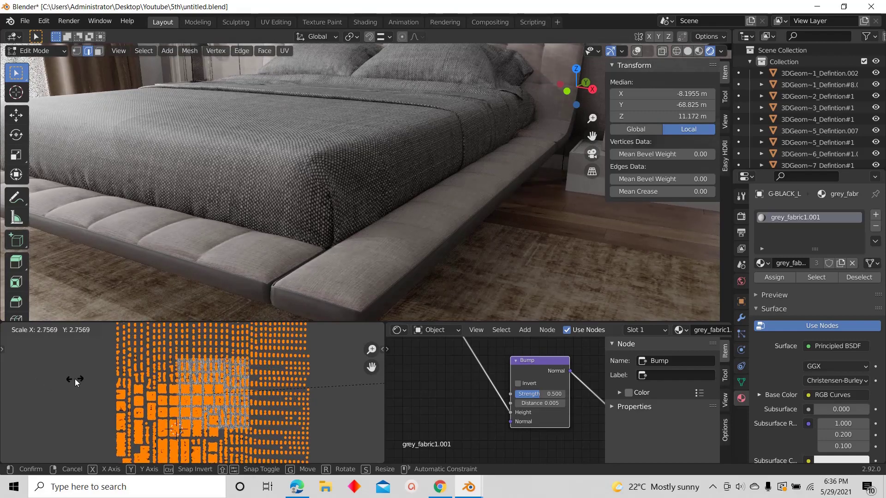
{"action": "left_click", "coordinate": [126, 378]}
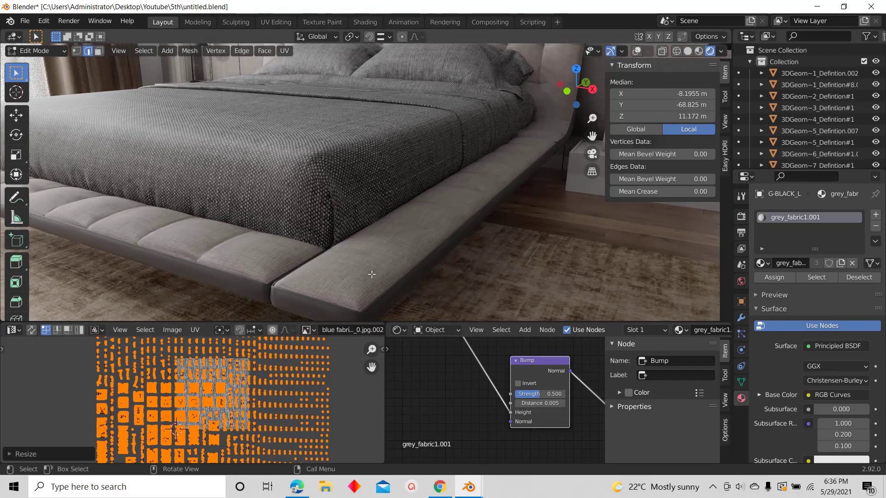
{"action": "key", "text": "Tab"}
Select the dark base trim beneath the bed's upholstery and unwrap it with Smart UV Project at a 0.020 island margin
{"action": "key", "text": "shift+grave"}
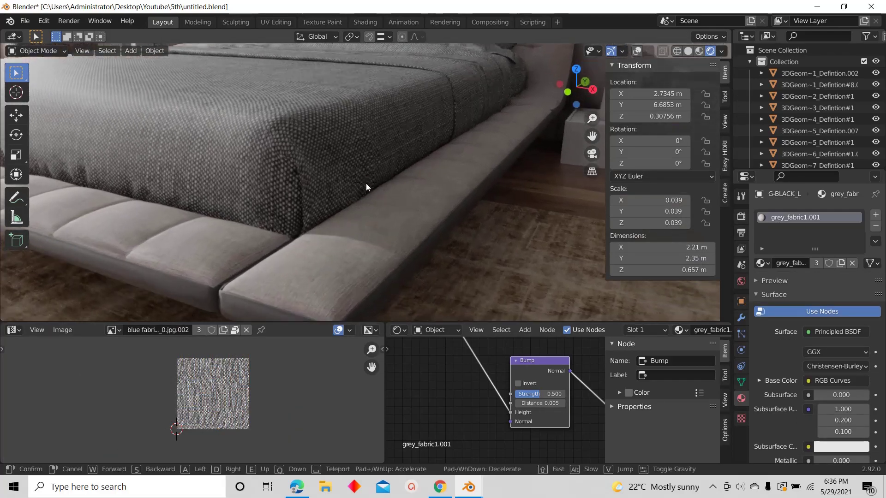
{"action": "key", "text": "w"}
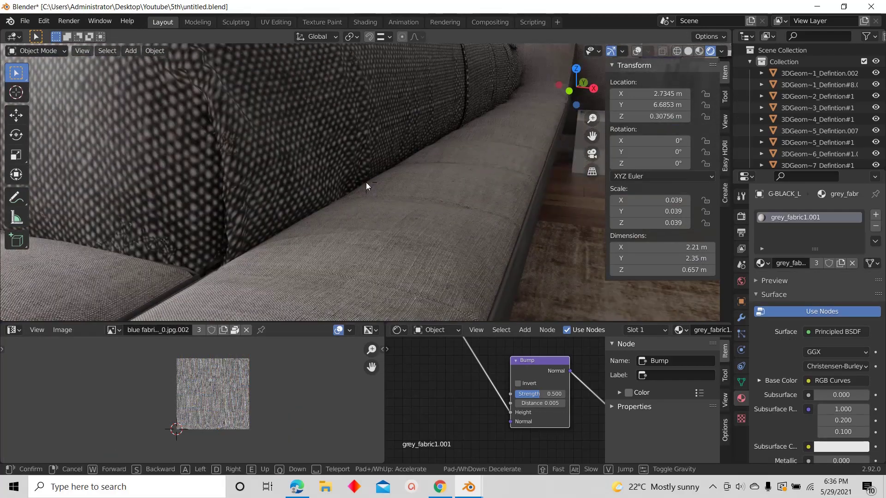
{"action": "key", "text": "s"}
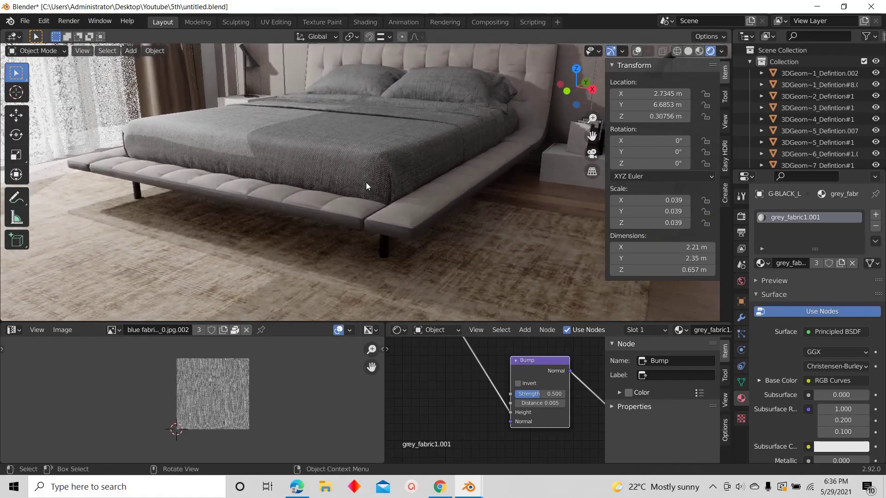
{"action": "left_click", "coordinate": [366, 182]}
{"action": "left_click", "coordinate": [338, 220]}
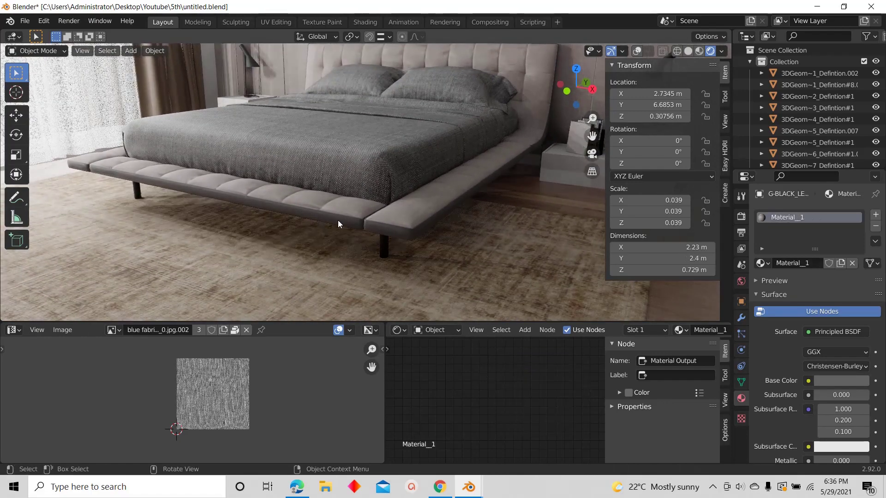
{"action": "key", "text": "shift+alt+z"}
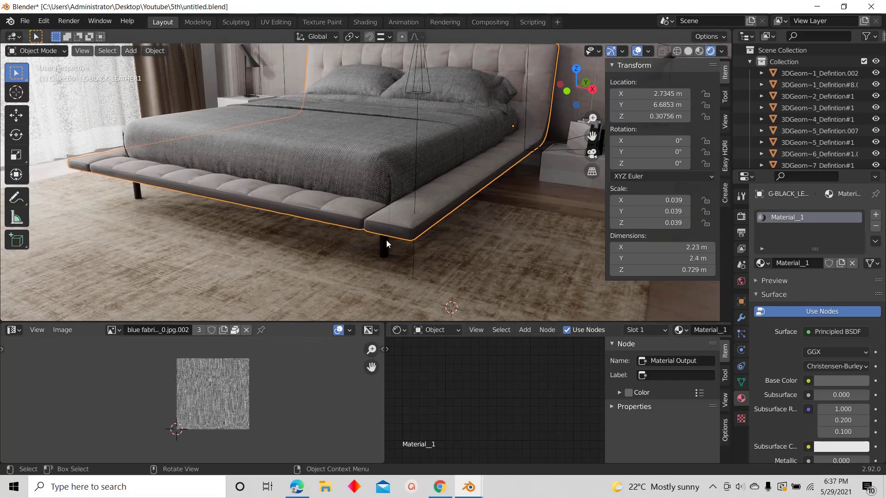
{"action": "key", "text": "Tab"}
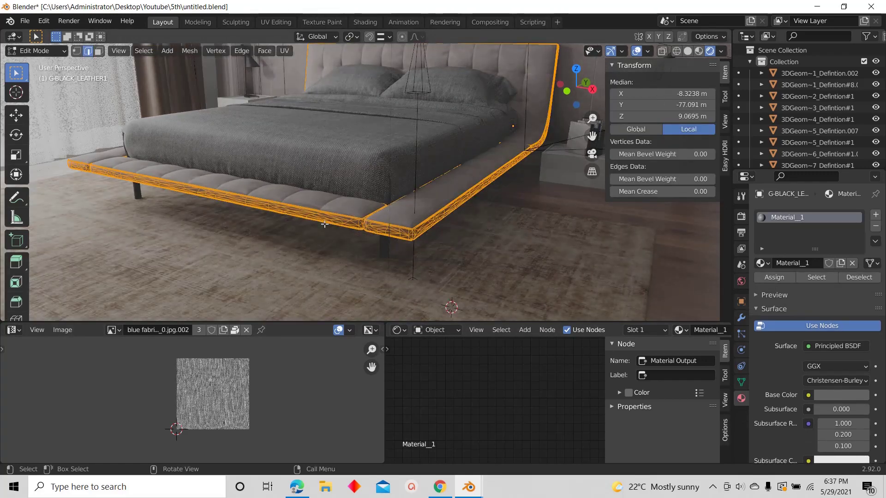
{"action": "key", "text": "u"}
{"action": "left_click", "coordinate": [299, 223]}
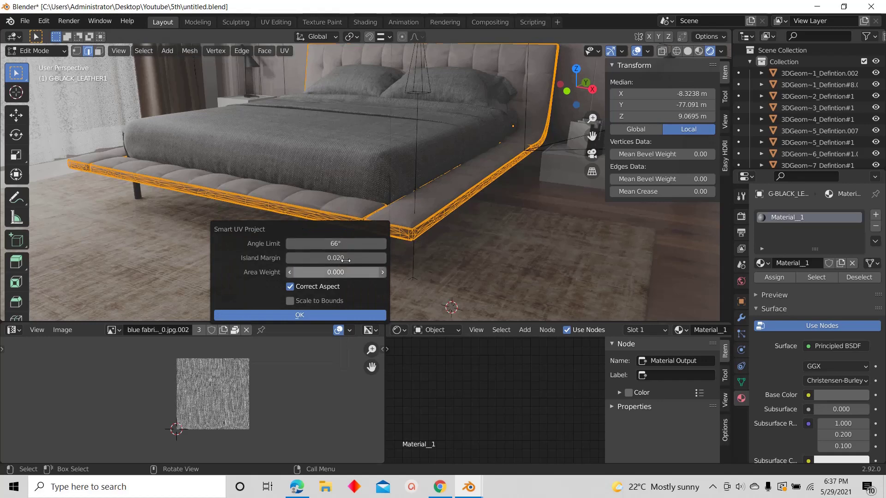
{"action": "left_click", "coordinate": [289, 315]}
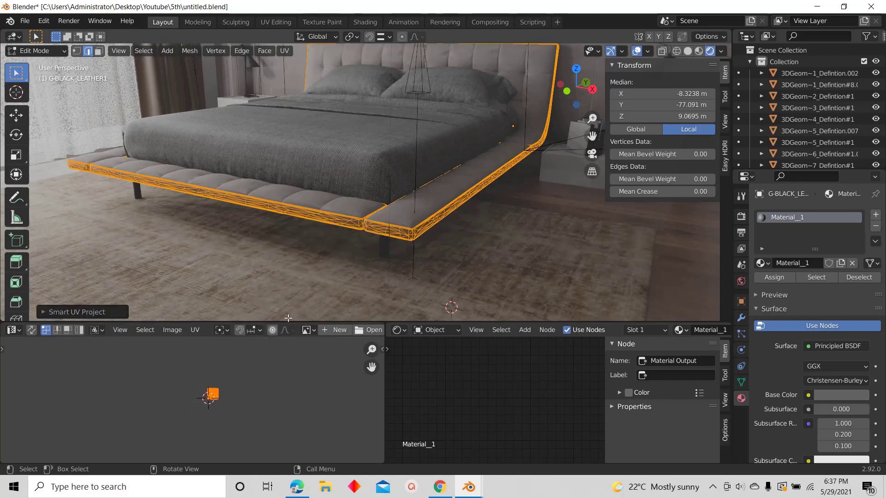
{"action": "left_click", "coordinate": [637, 52]}
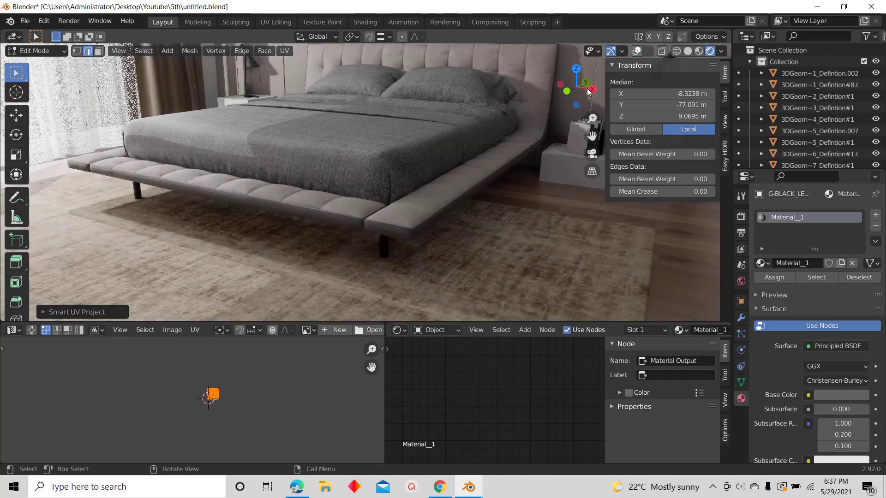
{"action": "key", "text": "Tab"}
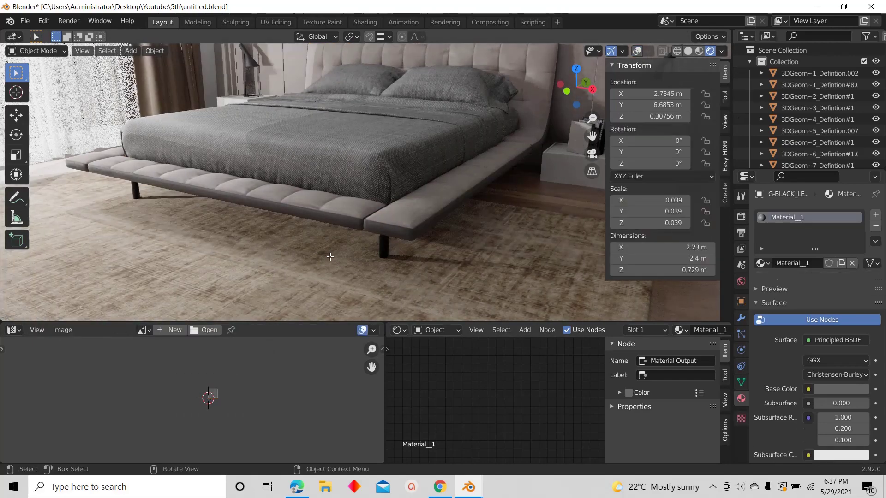
Show the viewport overlays and copy the upholstery's grey_fabric1.001 material onto the base trim of the bed
{"action": "left_click", "coordinate": [409, 201]}
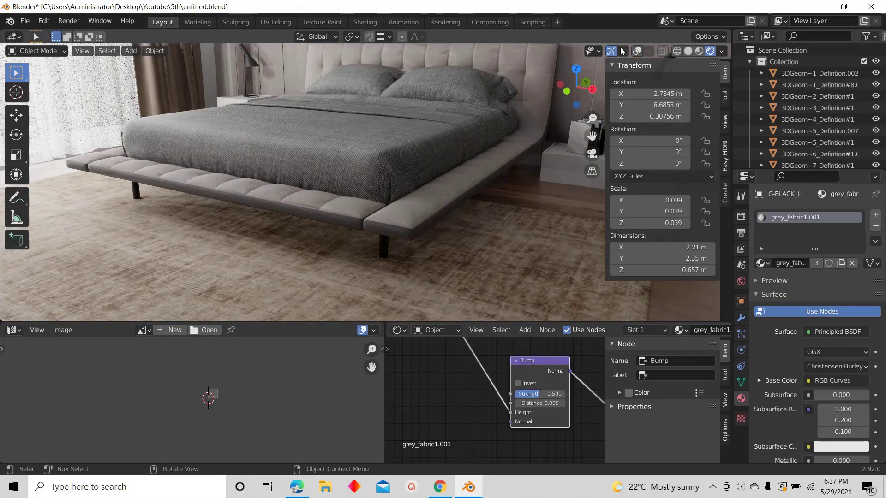
{"action": "left_click", "coordinate": [637, 51]}
{"action": "left_click_drag", "start_coordinate": [761, 263], "coordinate": [371, 228]}
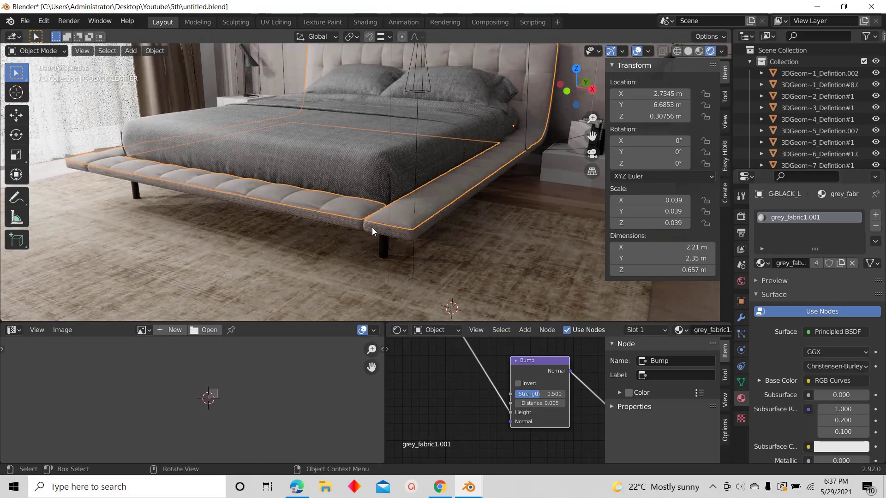
Scale all of the base trim's UVs up to about 2.16 times their size for a finer fabric weave
{"action": "key", "text": "shift+grave"}
{"action": "key", "text": "w"}
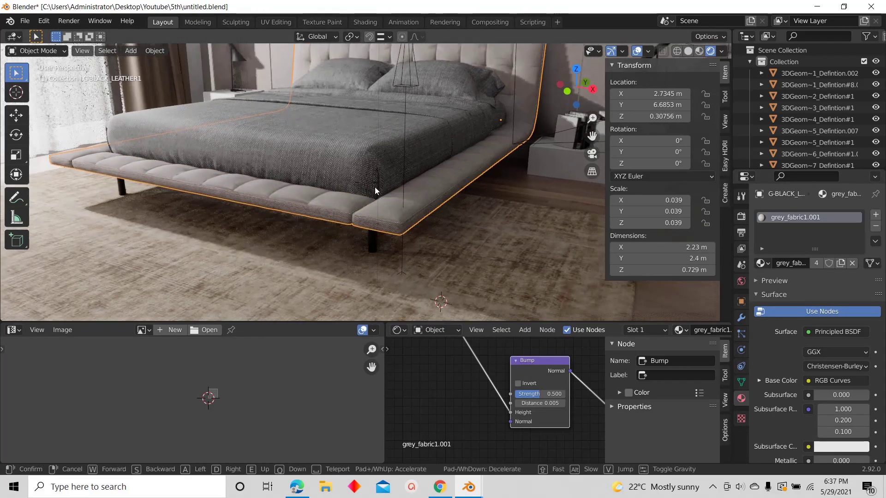
{"action": "key", "text": "w"}
{"action": "left_click", "coordinate": [367, 182]}
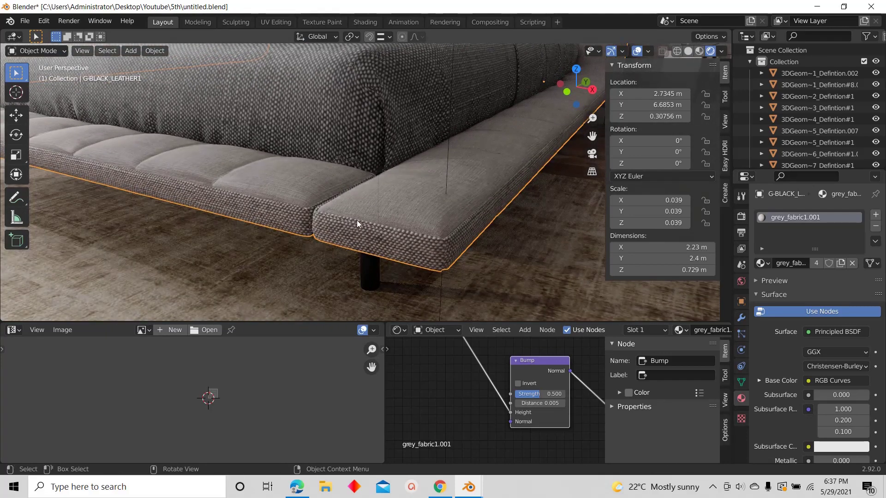
{"action": "key", "text": "Tab"}
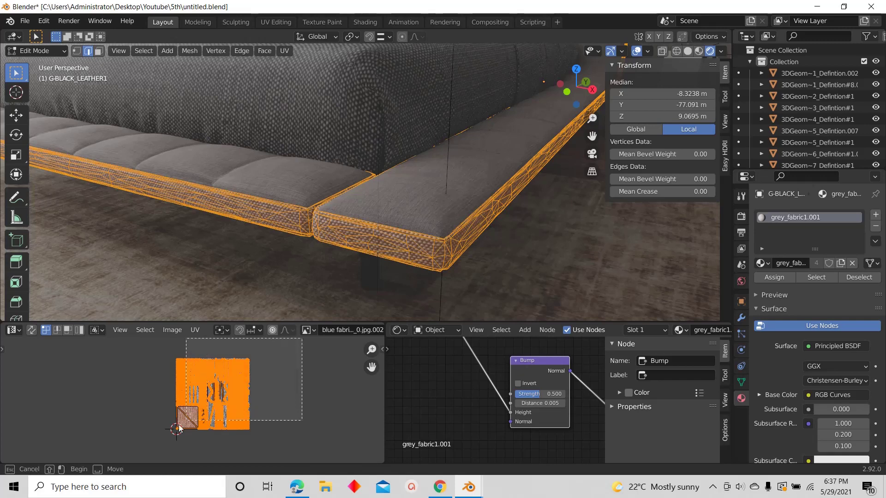
{"action": "left_click", "coordinate": [285, 392]}
{"action": "key", "text": "a"}
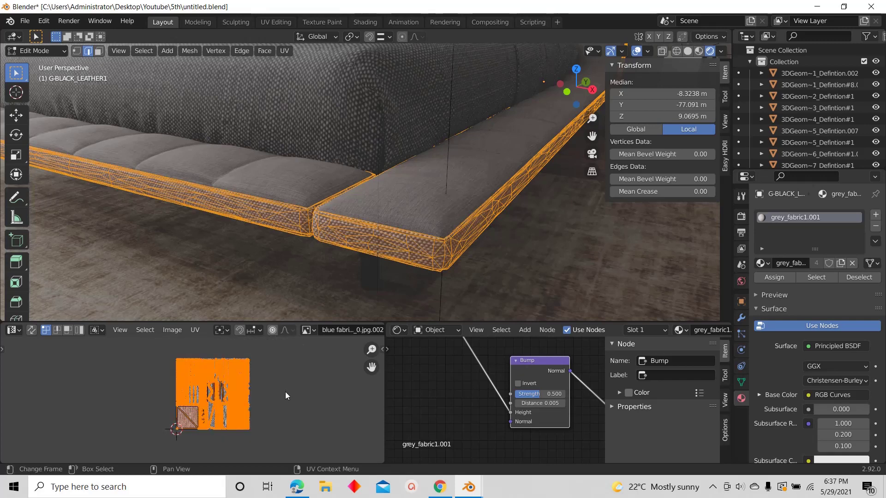
{"action": "key", "text": "s"}
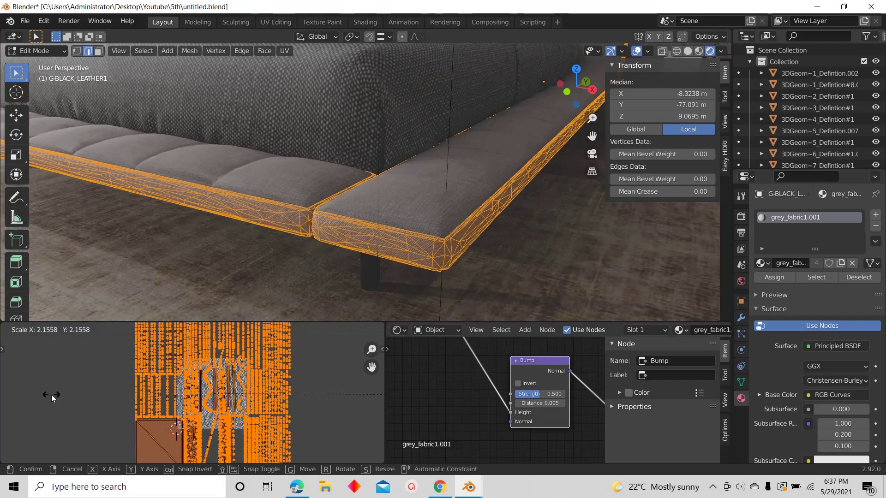
{"action": "left_click", "coordinate": [51, 394]}
Hide the viewport overlays, enlarge the trim's UVs by about another 1.3 times, and return to Object Mode
{"action": "left_click", "coordinate": [637, 51]}
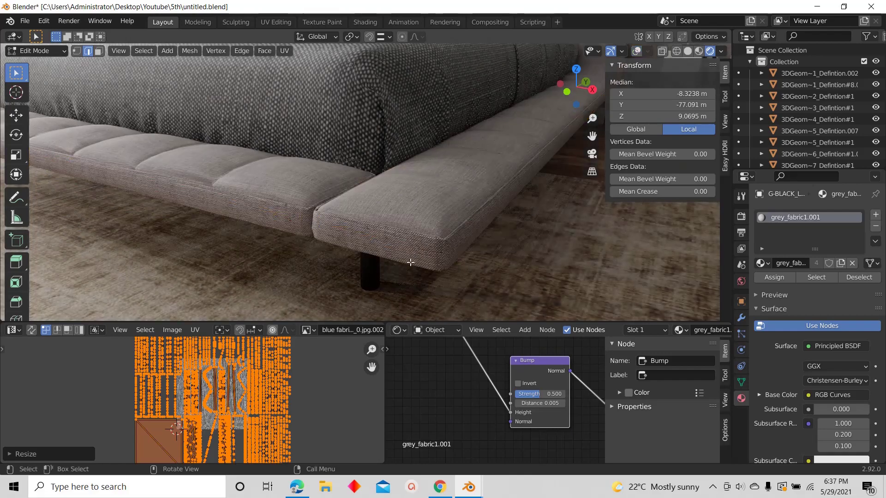
{"action": "key", "text": "s"}
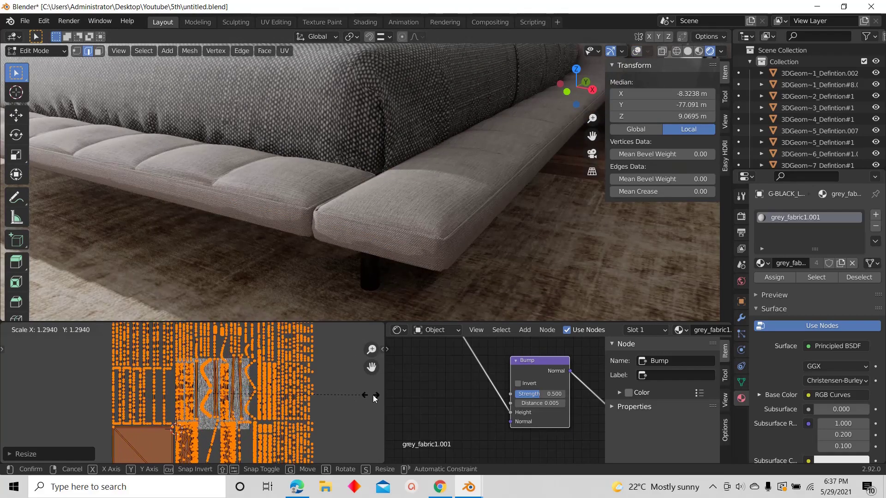
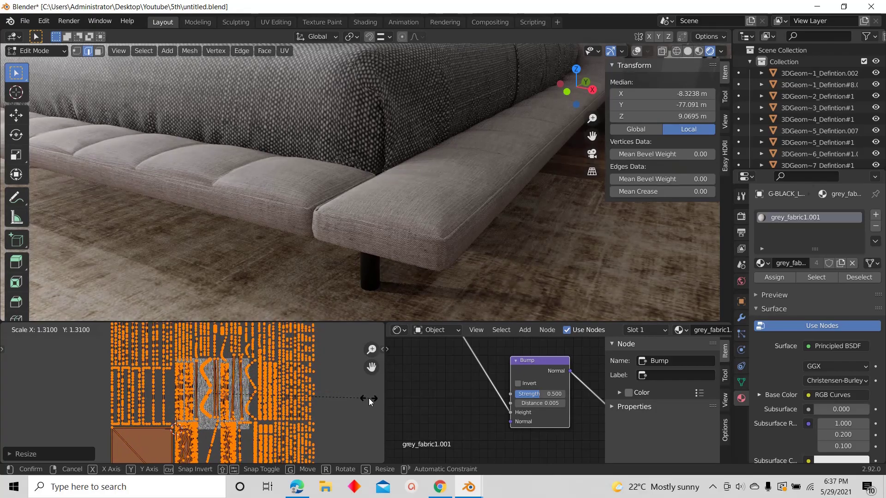
{"action": "left_click", "coordinate": [378, 397]}
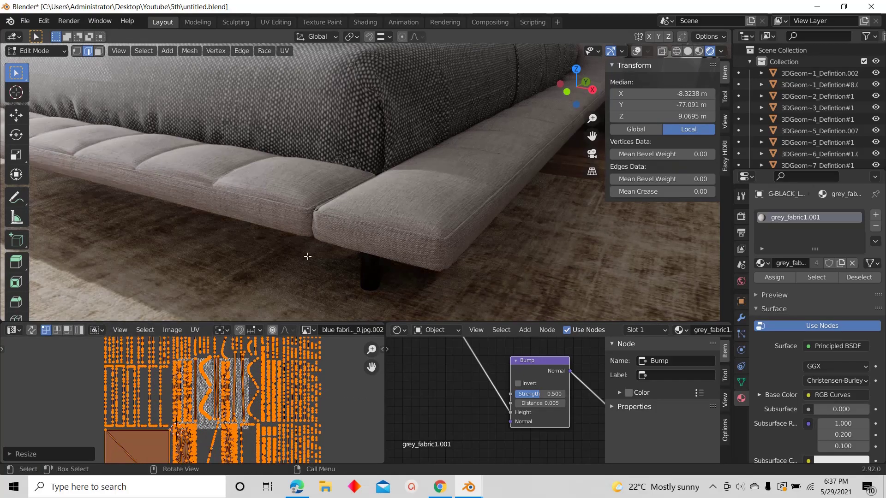
{"action": "scroll", "coordinate": [287, 223], "scroll_direction": "down", "scroll_amount": 5}
{"action": "scroll", "coordinate": [277, 249], "scroll_direction": "down", "scroll_amount": 4}
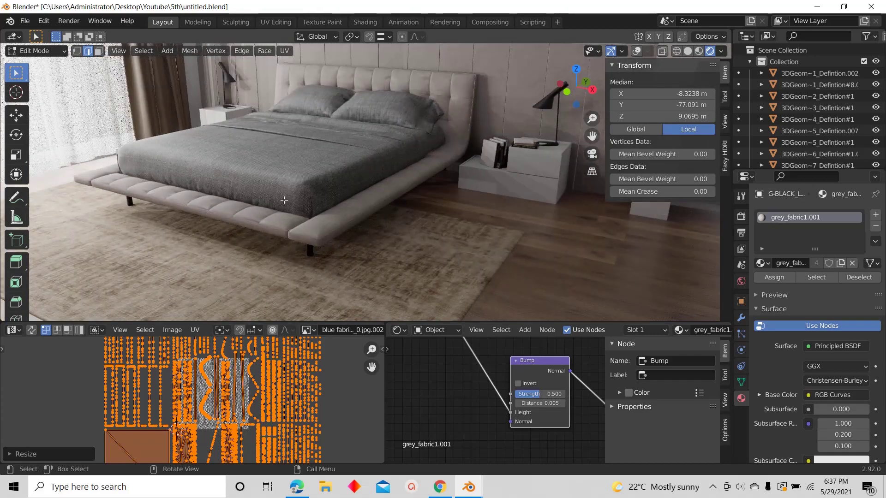
{"action": "scroll", "coordinate": [306, 177], "scroll_direction": "up", "scroll_amount": 5}
{"action": "key", "text": "Tab"}
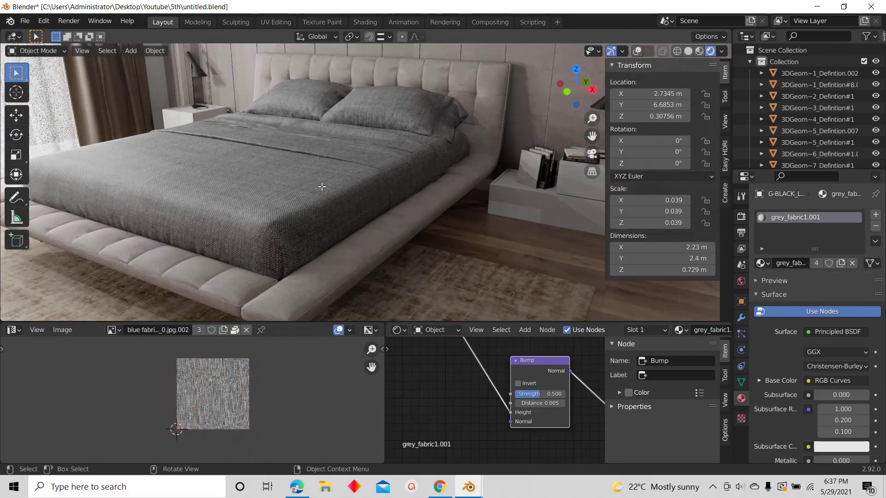
Show the viewport overlays and copy the Bump node from the upholstery's grey_fabric1.001 material into the blanket's grey_fabric1 material
{"action": "left_click", "coordinate": [637, 51]}
{"action": "left_click", "coordinate": [281, 187]}
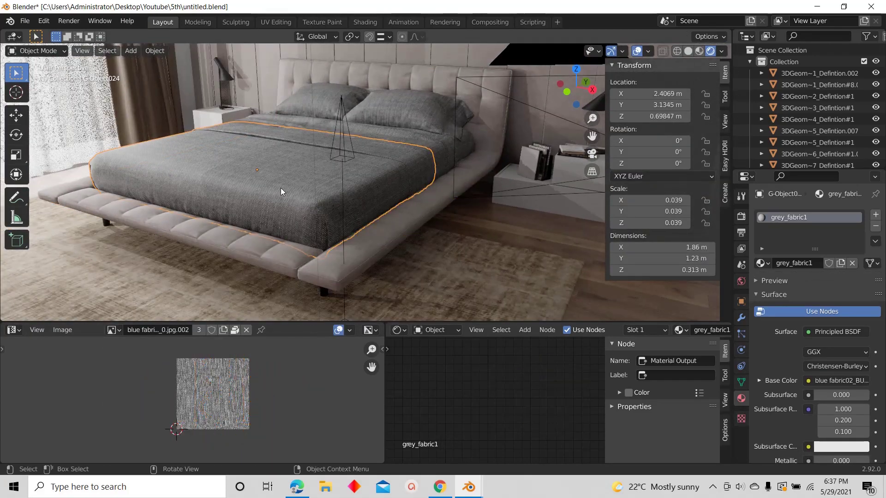
{"action": "key", "text": "Home"}
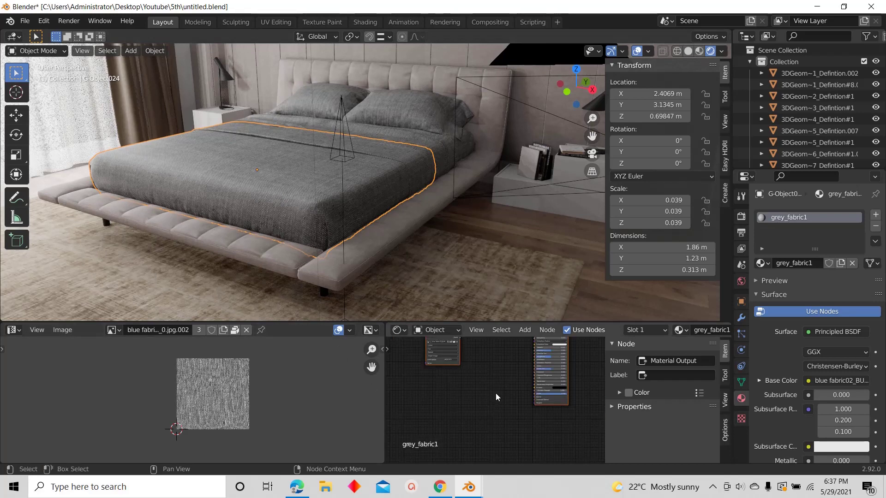
{"action": "left_click", "coordinate": [384, 241]}
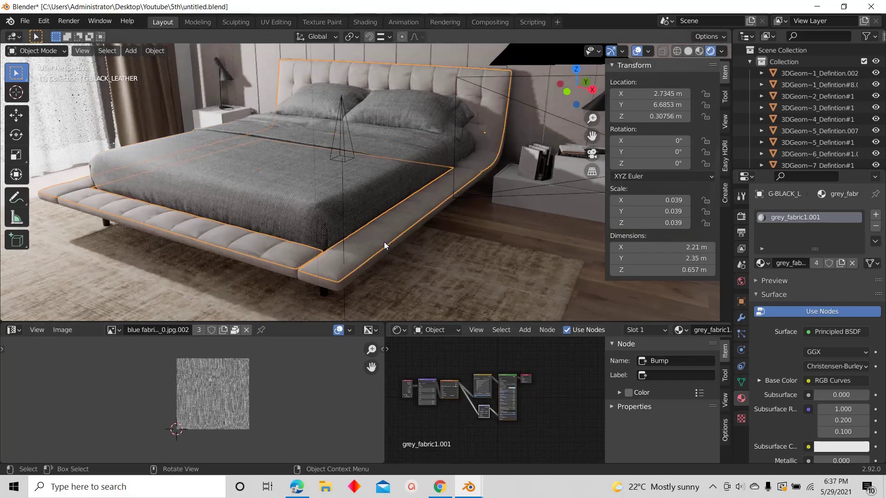
{"action": "scroll", "coordinate": [473, 398], "scroll_direction": "up", "scroll_amount": 3}
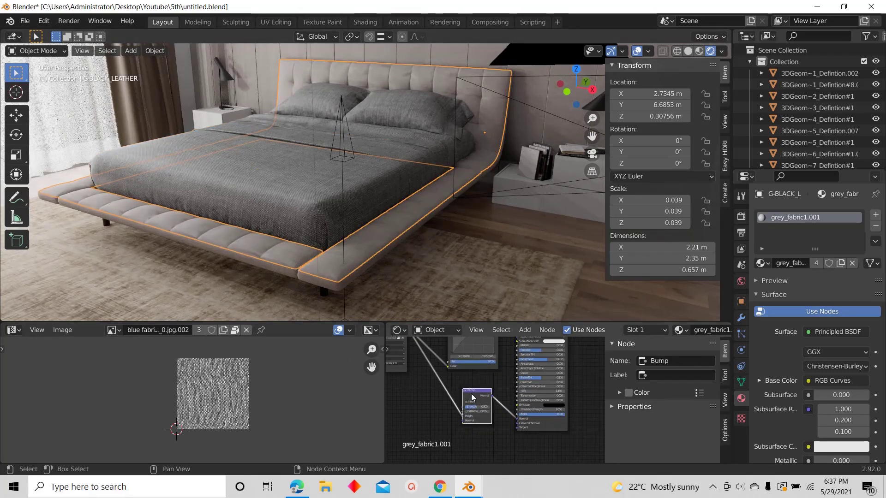
{"action": "left_click", "coordinate": [301, 232]}
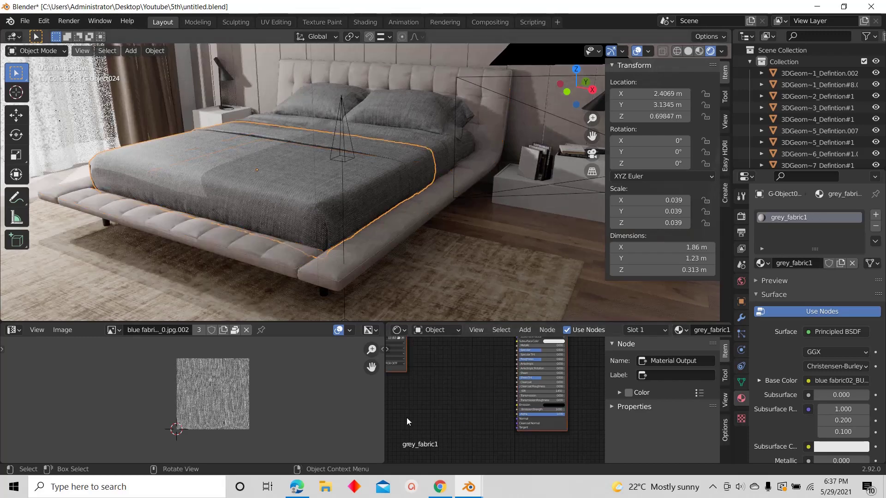
{"action": "key", "text": "ctrl+v"}
{"action": "scroll", "coordinate": [474, 411], "scroll_direction": "up", "scroll_amount": 8}
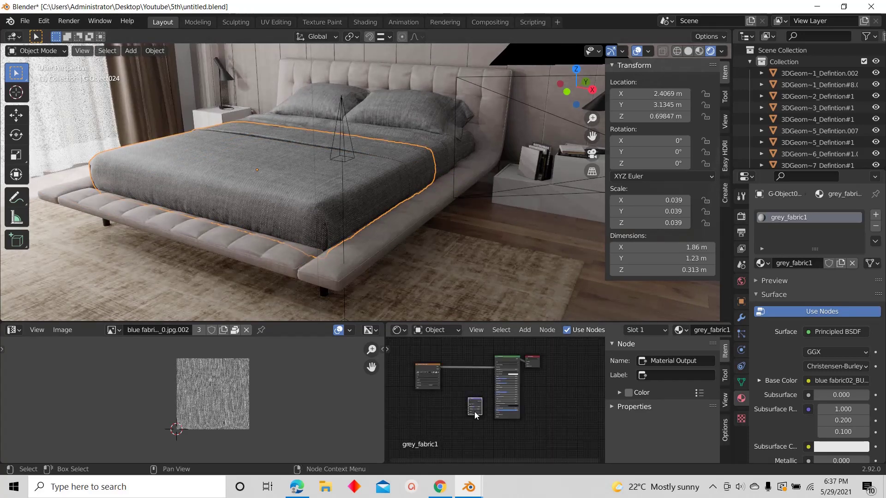
{"action": "scroll", "coordinate": [445, 419], "scroll_direction": "down", "scroll_amount": 5}
{"action": "scroll", "coordinate": [433, 371], "scroll_direction": "up", "scroll_amount": 5}
{"action": "scroll", "coordinate": [433, 371], "scroll_direction": "up", "scroll_amount": 2}
Connect the blanket's fabric image colour to the Bump node's Height and the Bump output to the Principled BSDF's Normal
{"action": "left_click_drag", "start_coordinate": [419, 360], "coordinate": [461, 393]}
{"action": "scroll", "coordinate": [459, 395], "scroll_direction": "down", "scroll_amount": 3}
{"action": "scroll", "coordinate": [468, 390], "scroll_direction": "up", "scroll_amount": 1}
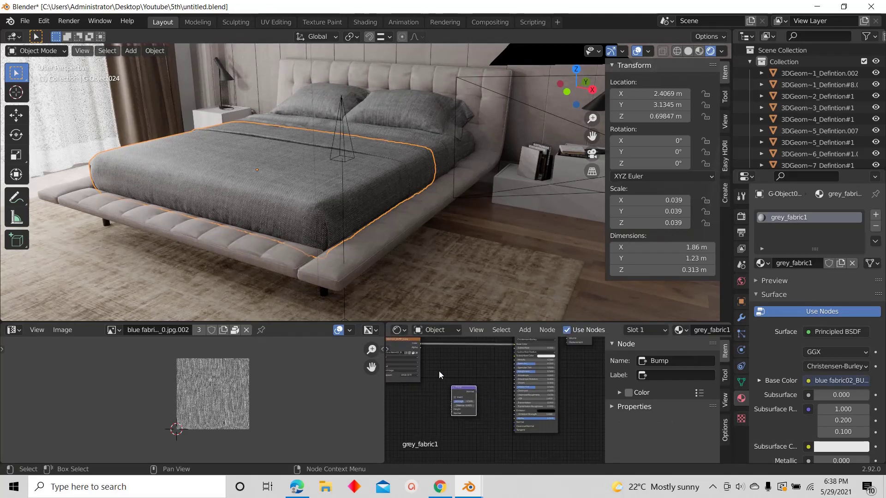
{"action": "scroll", "coordinate": [422, 346], "scroll_direction": "up", "scroll_amount": 1}
{"action": "left_click_drag", "start_coordinate": [458, 431], "coordinate": [460, 428]}
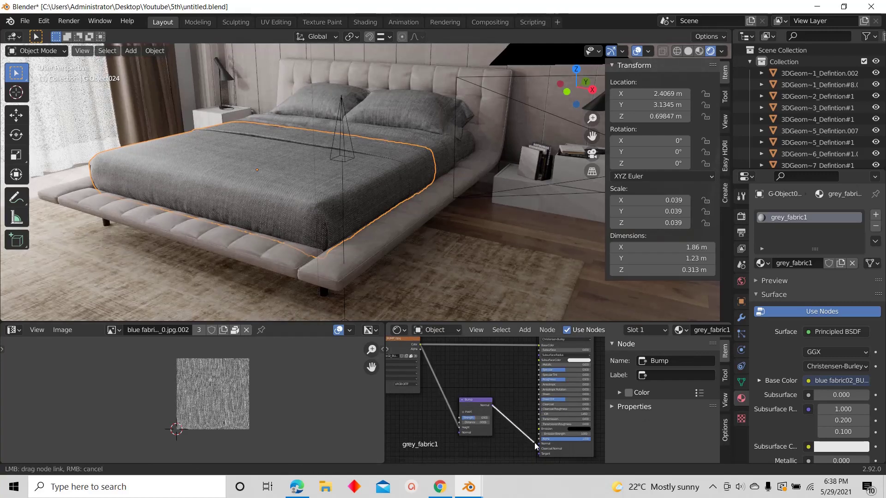
{"action": "left_click_drag", "start_coordinate": [540, 446], "coordinate": [539, 444]}
{"action": "scroll", "coordinate": [328, 187], "scroll_direction": "up", "scroll_amount": 4}
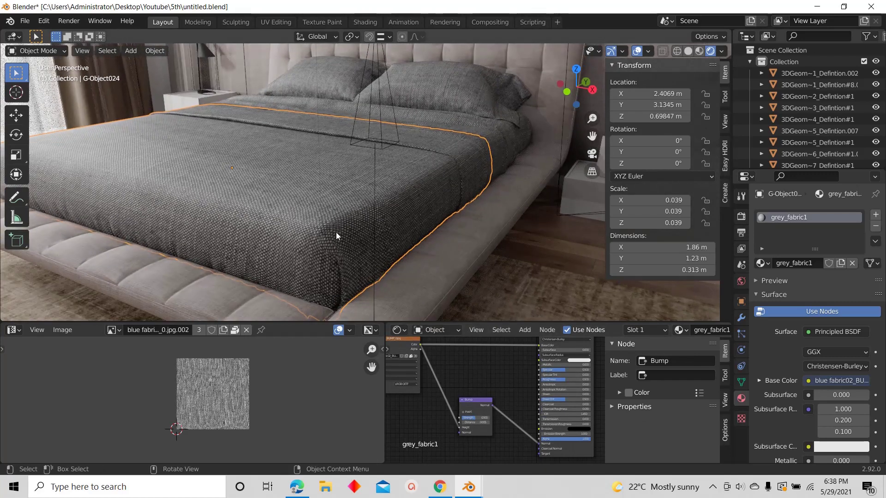
Enable the Node Wrangler add-on in the preferences, save the preferences and close them
{"action": "scroll", "coordinate": [439, 396], "scroll_direction": "down", "scroll_amount": 4}
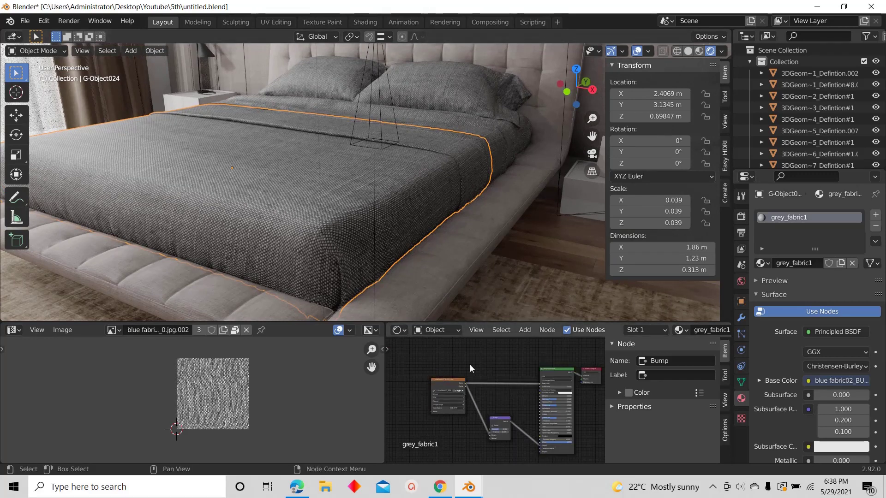
{"action": "scroll", "coordinate": [532, 370], "scroll_direction": "down", "scroll_amount": 2}
{"action": "scroll", "coordinate": [489, 358], "scroll_direction": "up", "scroll_amount": 4}
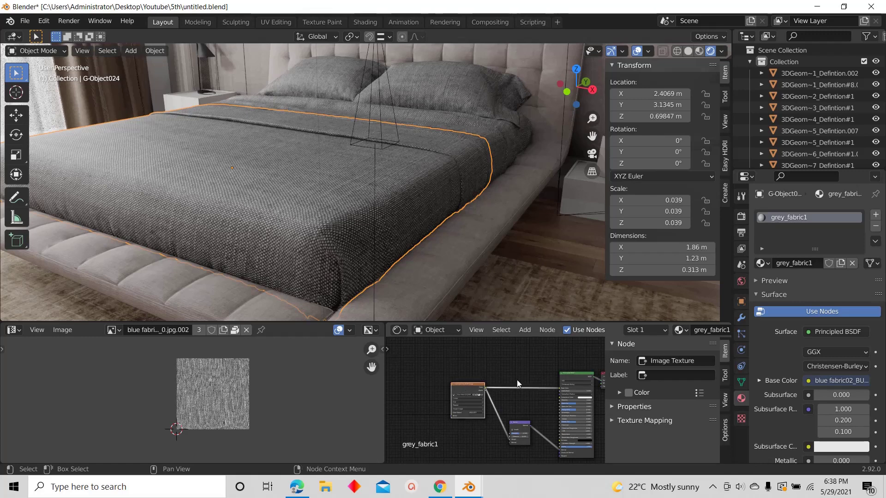
{"action": "scroll", "coordinate": [517, 380], "scroll_direction": "down", "scroll_amount": 2}
{"action": "scroll", "coordinate": [474, 389], "scroll_direction": "up", "scroll_amount": 1}
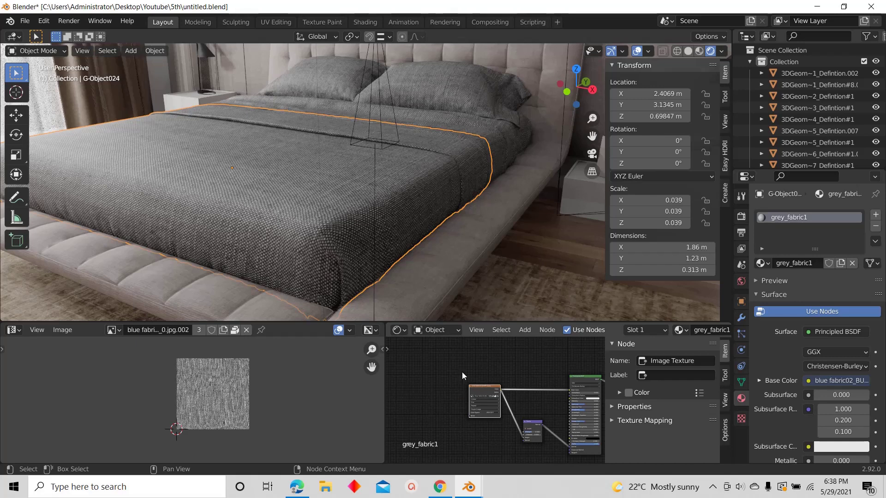
{"action": "left_click", "coordinate": [47, 22]}
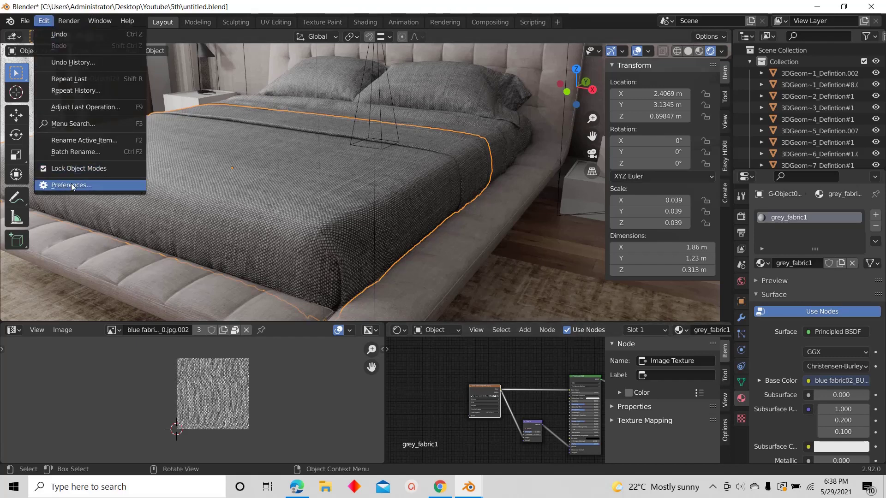
{"action": "left_click", "coordinate": [71, 184]}
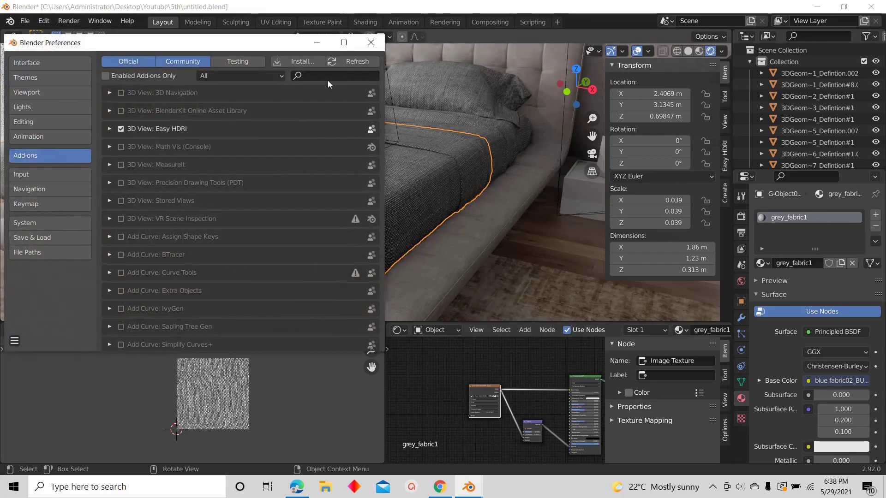
{"action": "type", "text": "NODE"}
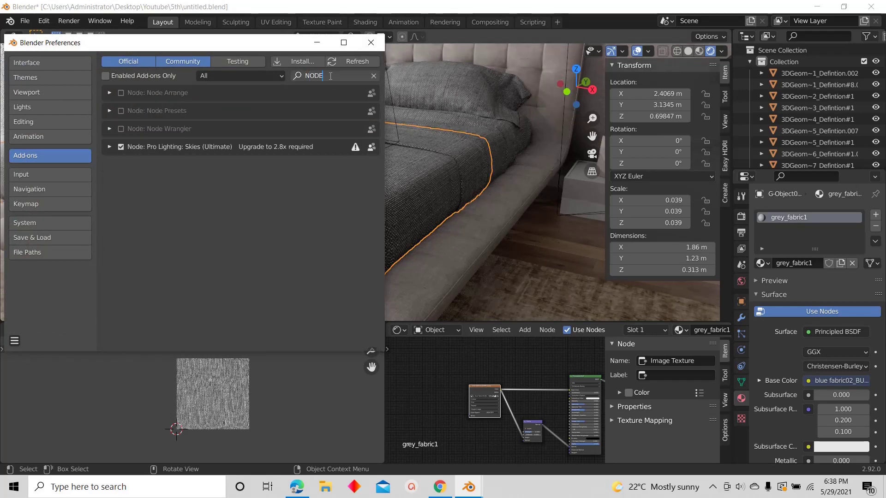
{"action": "left_click", "coordinate": [121, 128]}
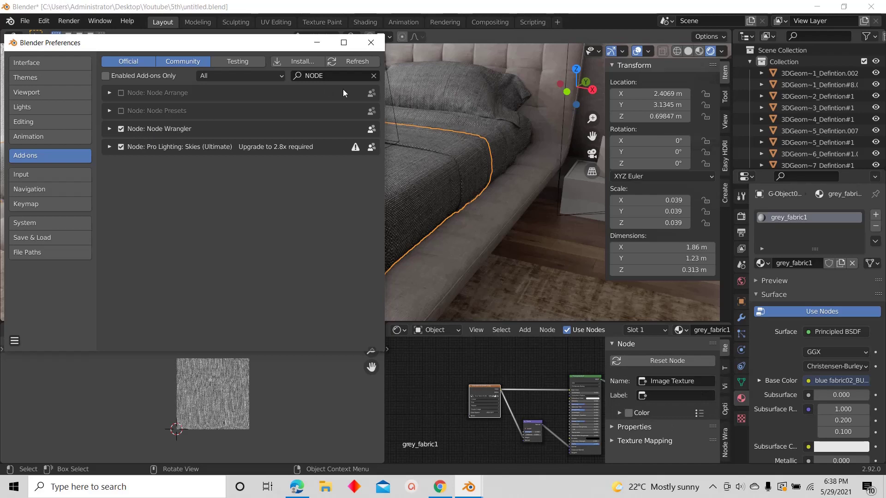
{"action": "left_click", "coordinate": [14, 342]}
{"action": "left_click", "coordinate": [37, 312]}
{"action": "left_click", "coordinate": [371, 42]}
Add Mapping and Texture Coordinate nodes to the fabric Image Texture of the blanket's grey_fabric1 material using Node Wrangler
{"action": "scroll", "coordinate": [517, 388], "scroll_direction": "down", "scroll_amount": 3}
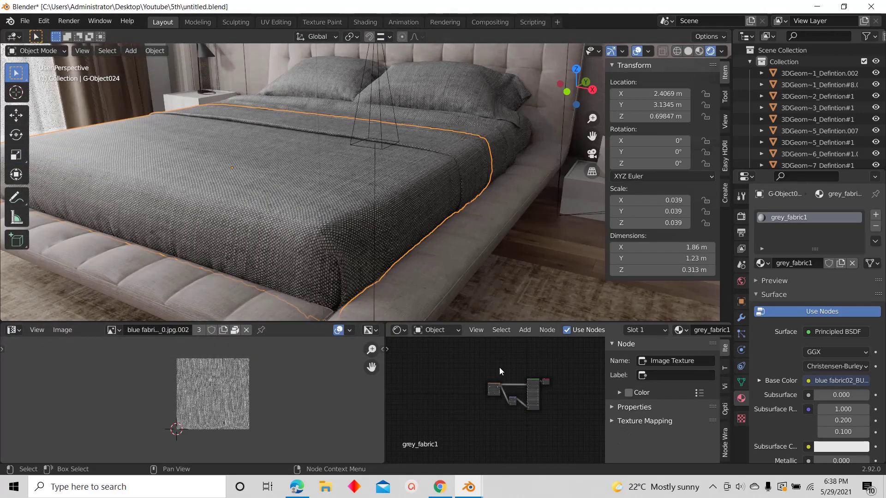
{"action": "scroll", "coordinate": [499, 367], "scroll_direction": "up", "scroll_amount": 2}
{"action": "scroll", "coordinate": [485, 379], "scroll_direction": "up", "scroll_amount": 2}
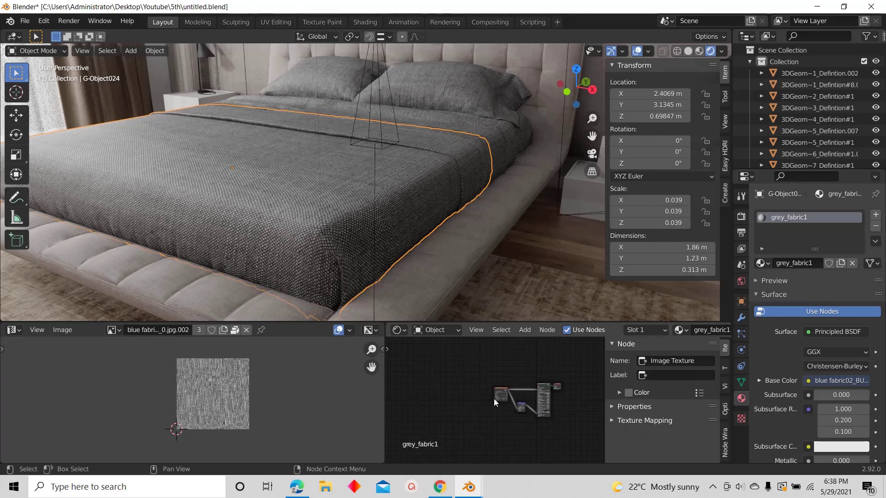
{"action": "scroll", "coordinate": [510, 402], "scroll_direction": "down", "scroll_amount": 2}
{"action": "scroll", "coordinate": [487, 403], "scroll_direction": "up", "scroll_amount": 2}
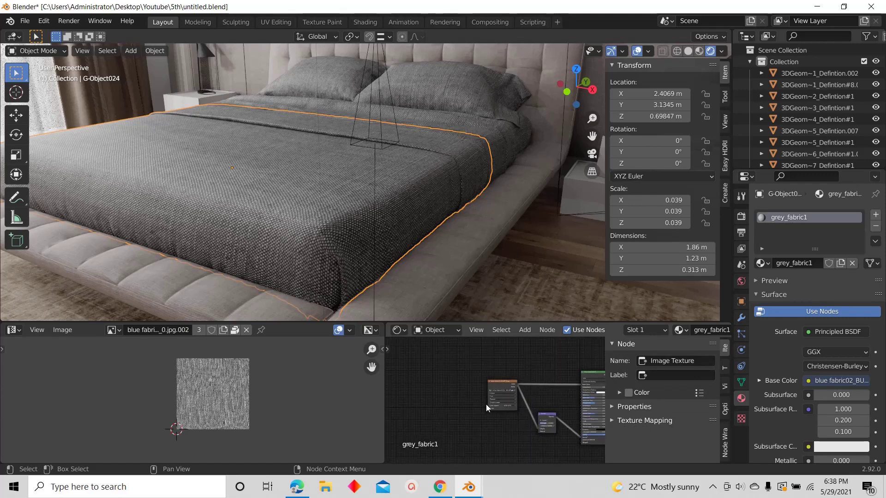
{"action": "left_click", "coordinate": [501, 385]}
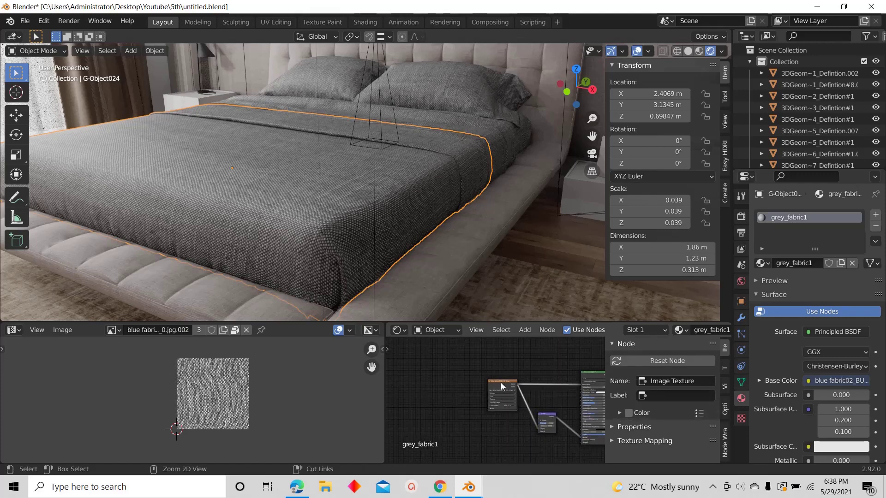
{"action": "key", "text": "ctrl+t"}
{"action": "scroll", "coordinate": [516, 364], "scroll_direction": "up", "scroll_amount": 2}
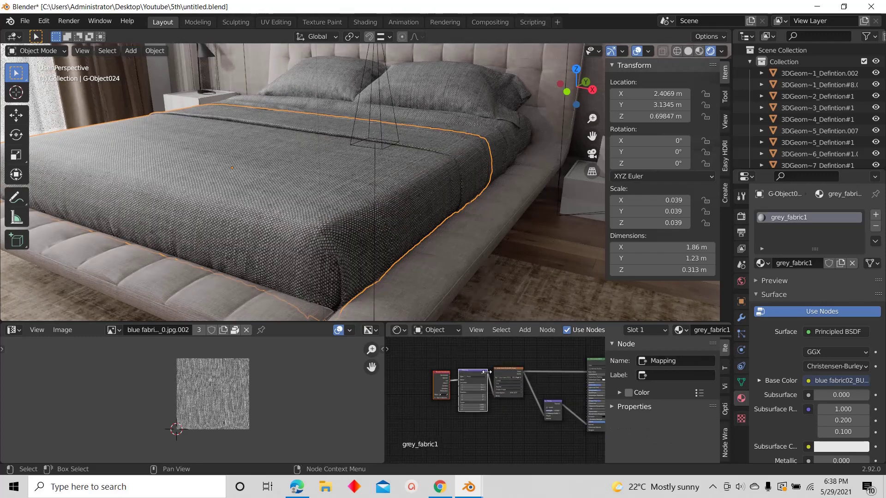
{"action": "scroll", "coordinate": [430, 350], "scroll_direction": "up", "scroll_amount": 3}
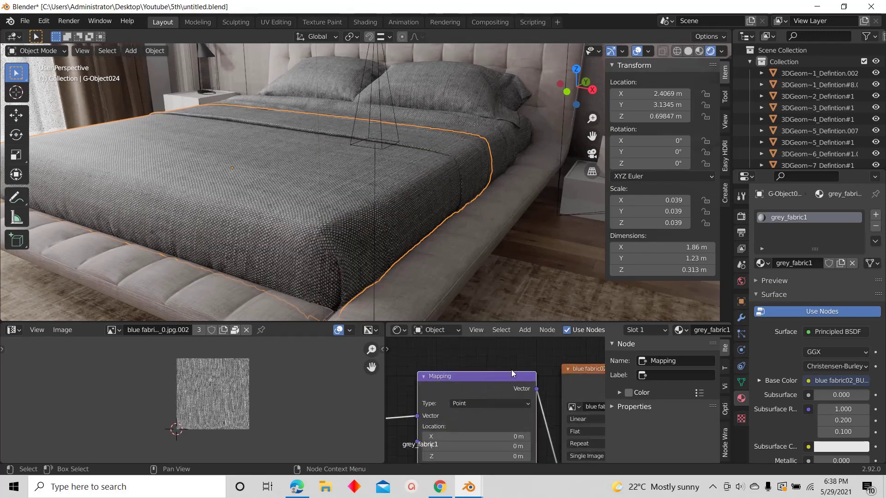
{"action": "scroll", "coordinate": [479, 361], "scroll_direction": "down", "scroll_amount": 3}
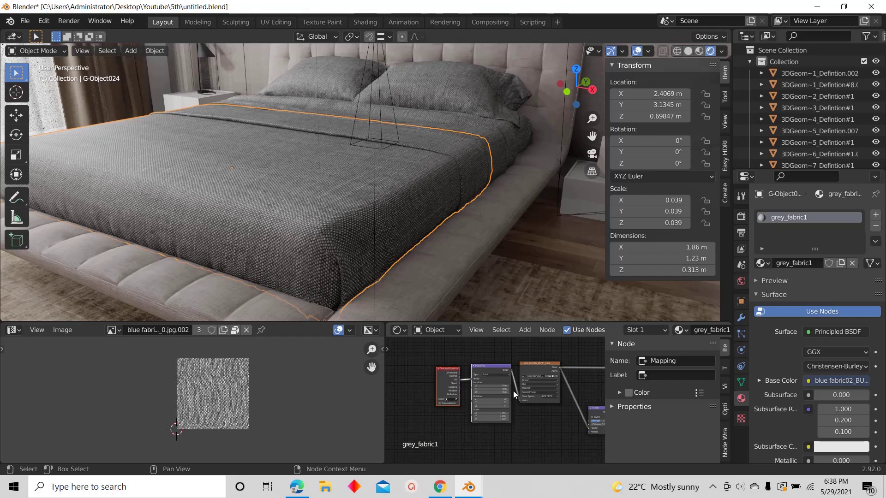
{"action": "scroll", "coordinate": [505, 402], "scroll_direction": "up", "scroll_amount": 2}
{"action": "scroll", "coordinate": [533, 431], "scroll_direction": "down", "scroll_amount": 5}
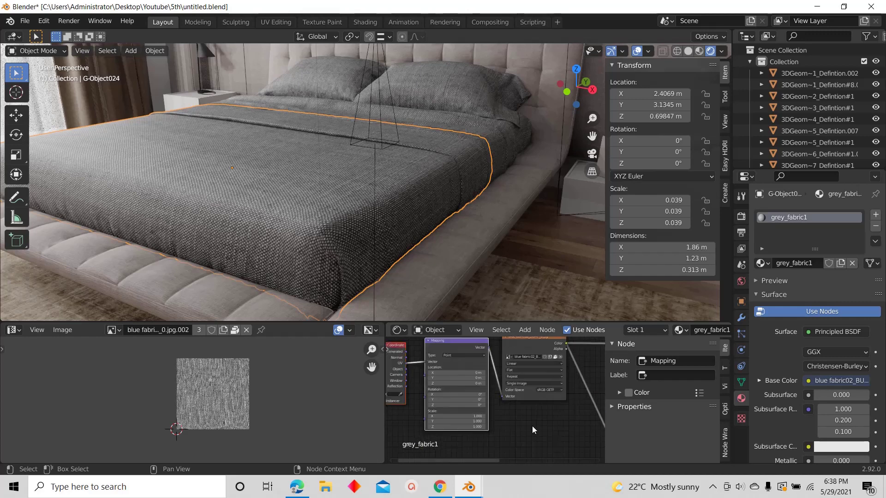
{"action": "scroll", "coordinate": [483, 419], "scroll_direction": "up", "scroll_amount": 2}
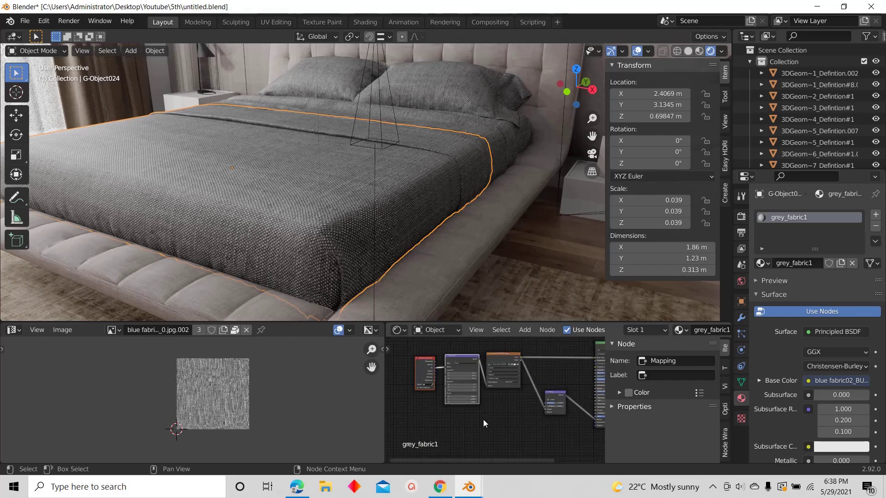
{"action": "left_click", "coordinate": [525, 329]}
{"action": "left_click", "coordinate": [544, 343]}
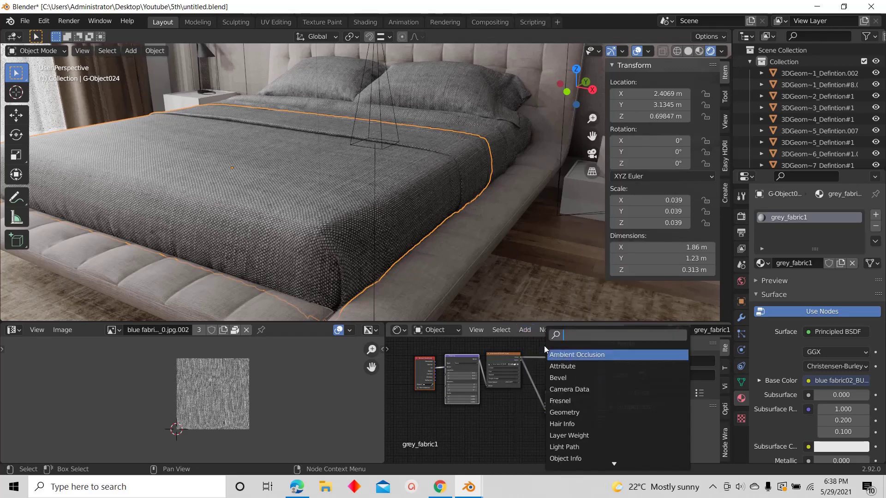
{"action": "type", "text": "M"}
{"action": "left_click", "coordinate": [485, 395]}
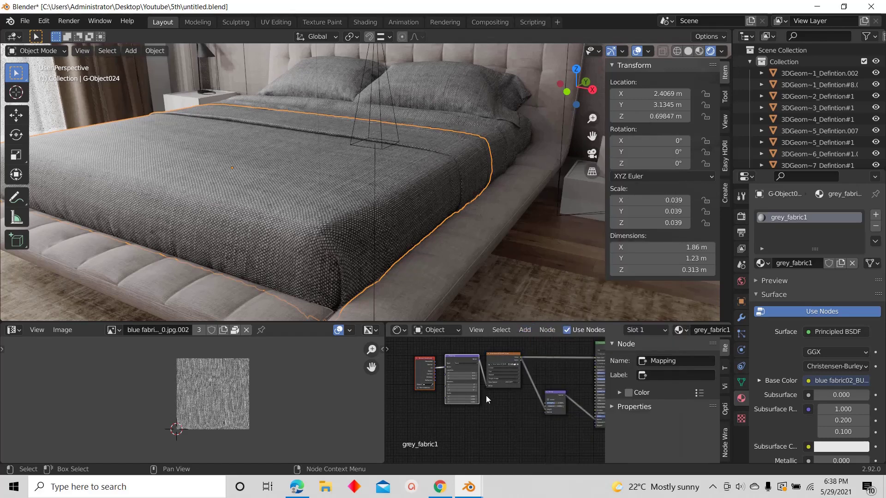
Set the X, Y and Z scale of the Mapping node in the blanket's grey_fabric1 material to 2
{"action": "scroll", "coordinate": [502, 414], "scroll_direction": "down", "scroll_amount": 6}
{"action": "scroll", "coordinate": [506, 381], "scroll_direction": "up", "scroll_amount": 3}
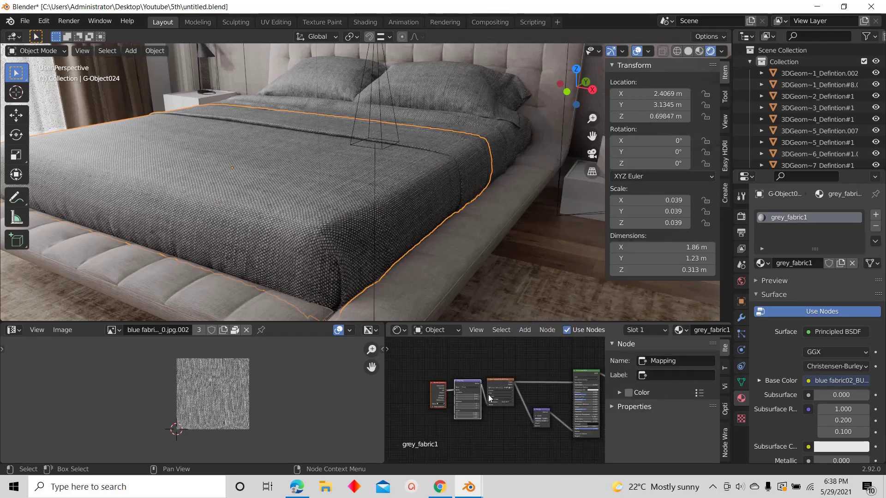
{"action": "scroll", "coordinate": [488, 394], "scroll_direction": "up", "scroll_amount": 6}
{"action": "scroll", "coordinate": [507, 411], "scroll_direction": "down", "scroll_amount": 2}
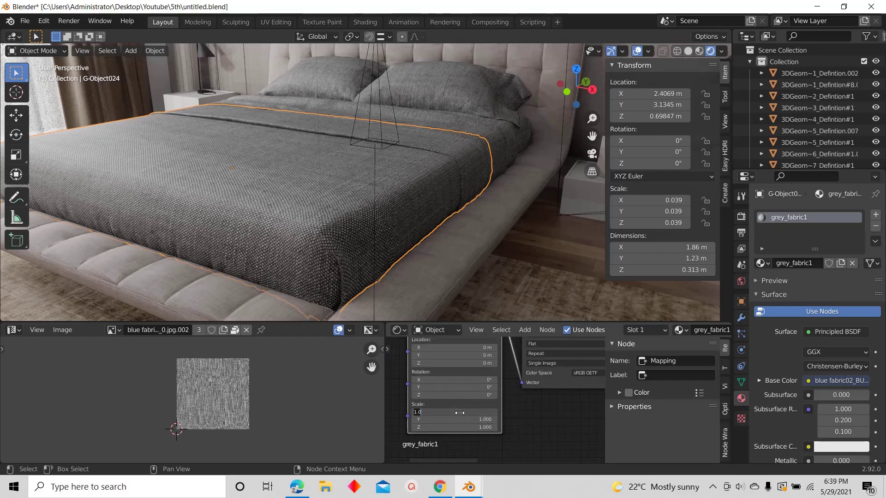
{"action": "key", "text": "Return"}
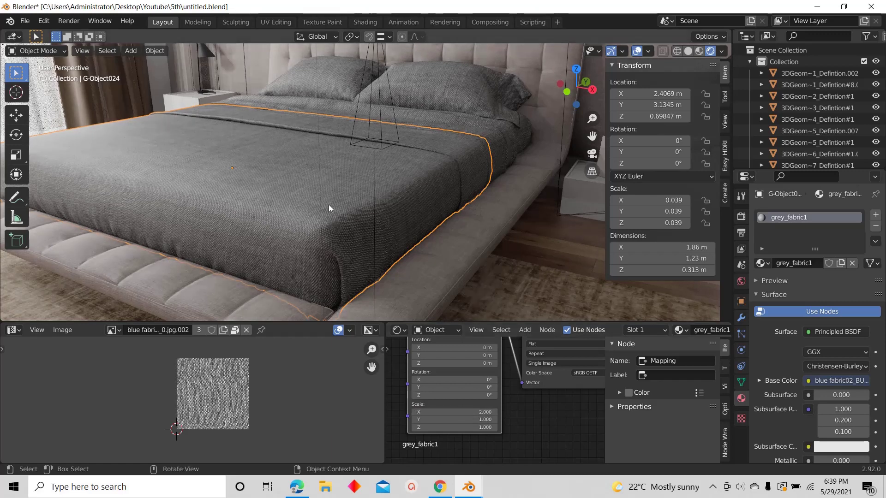
{"action": "type", "text": "2"}
{"action": "key", "text": "Return"}
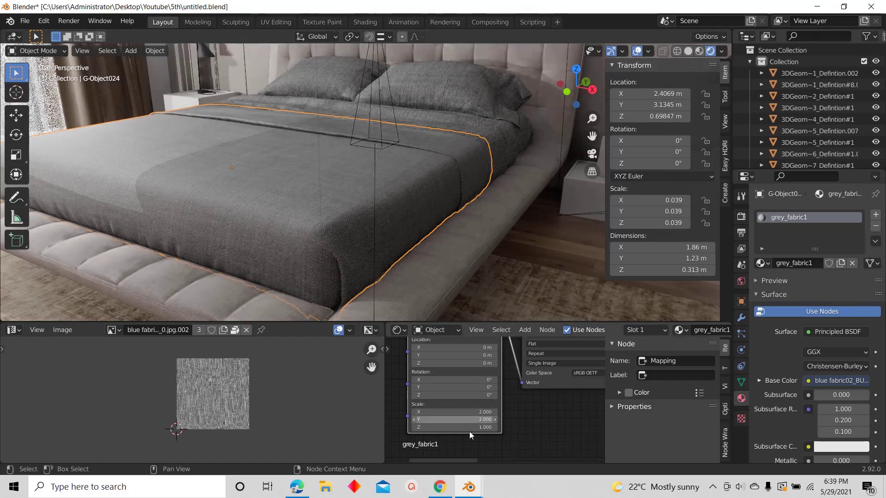
{"action": "double_click", "coordinate": [474, 431]}
{"action": "type", "text": "2"}
{"action": "key", "text": "Return"}
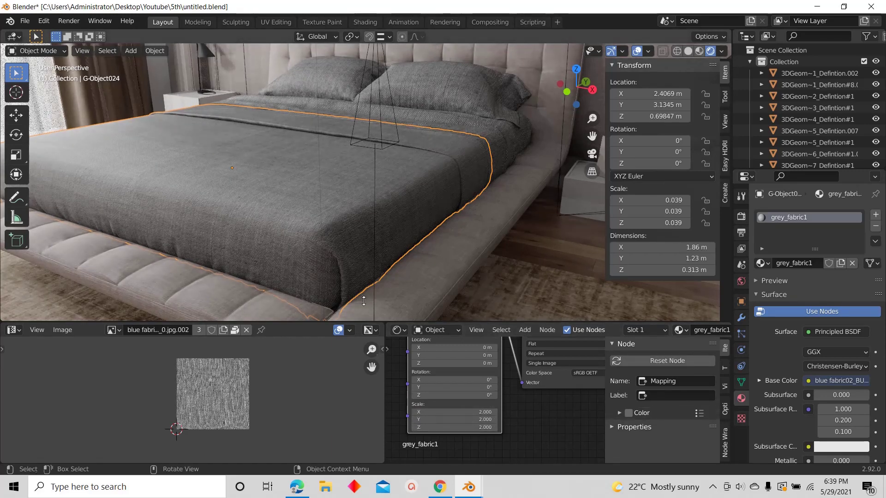
{"action": "middle_click_drag", "start_coordinate": [373, 228], "coordinate": [364, 200]}
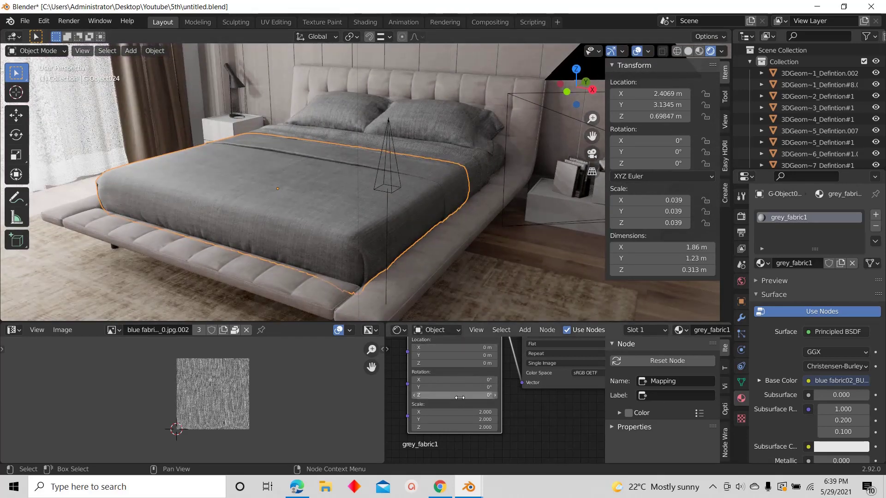
Try to scale up all the blanket's UV islands in Edit Mode
{"action": "scroll", "coordinate": [464, 400], "scroll_direction": "down", "scroll_amount": 4}
{"action": "key", "text": "Tab"}
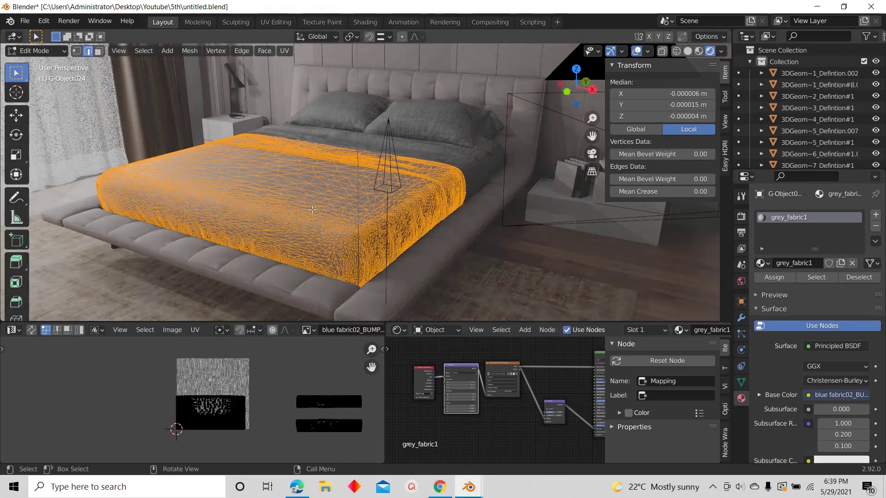
{"action": "scroll", "coordinate": [316, 363], "scroll_direction": "down", "scroll_amount": 2}
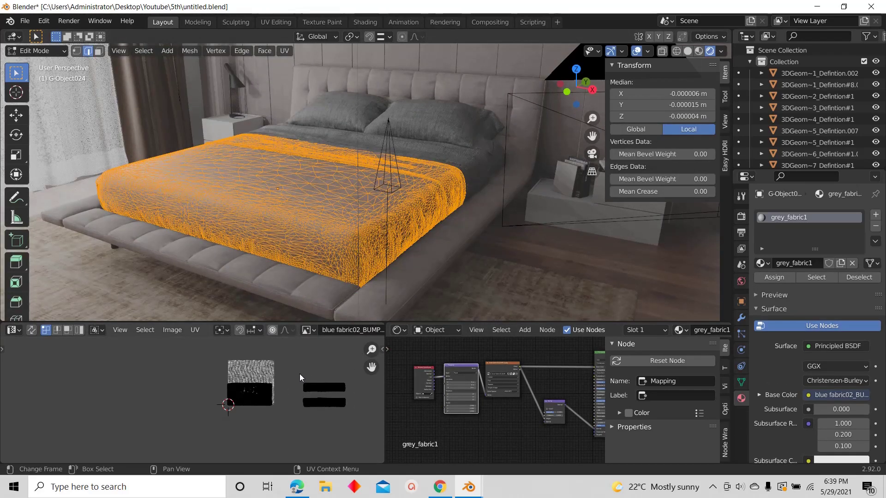
{"action": "key", "text": "a"}
{"action": "key", "text": "s"}
{"action": "right_click", "coordinate": [12, 375]}
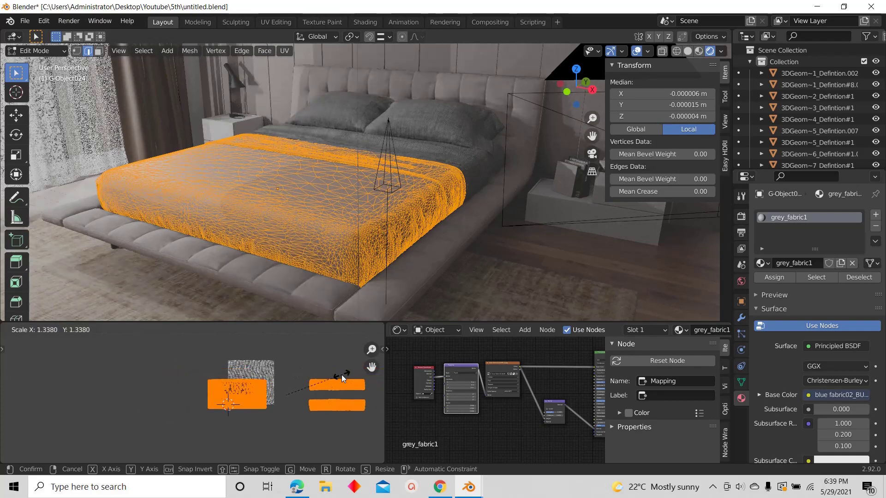
Hide the viewport overlays and return the blanket to Object Mode
{"action": "key", "text": "shift+alt+z"}
{"action": "scroll", "coordinate": [322, 208], "scroll_direction": "up", "scroll_amount": 2}
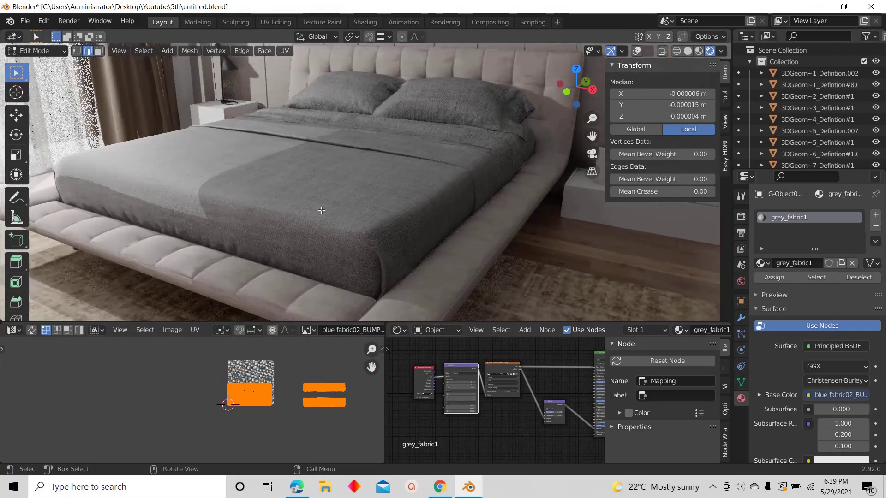
{"action": "scroll", "coordinate": [428, 440], "scroll_direction": "down", "scroll_amount": 5}
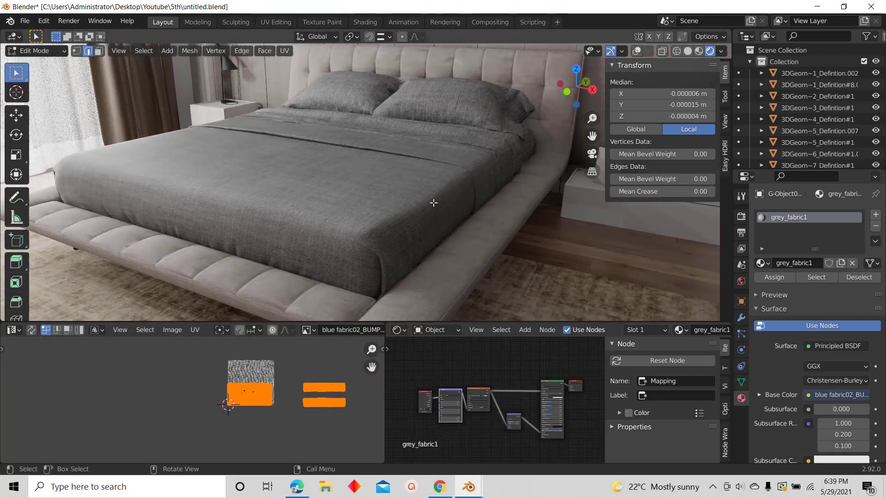
{"action": "key", "text": "Tab"}
Set the X, Y and Z scale of the grey_fabric1 Mapping node to 1.5
{"action": "middle_click_drag", "start_coordinate": [384, 158], "coordinate": [413, 181]}
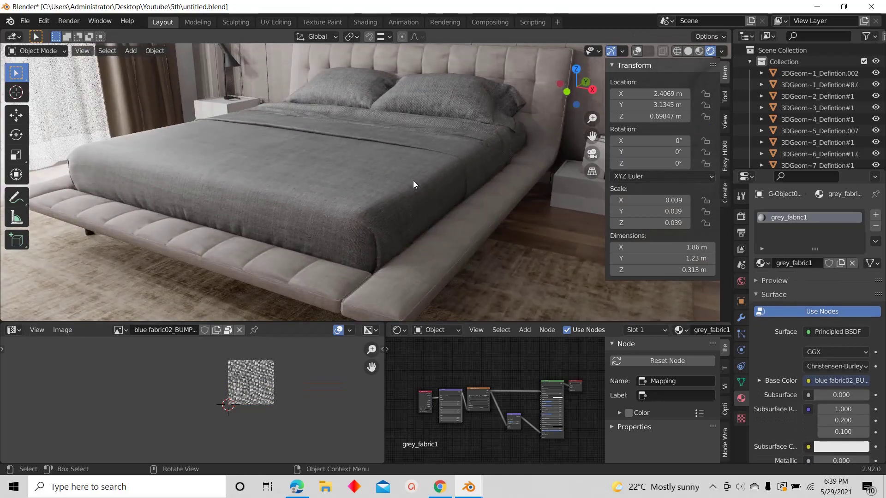
{"action": "scroll", "coordinate": [357, 177], "scroll_direction": "down", "scroll_amount": 3}
{"action": "scroll", "coordinate": [458, 396], "scroll_direction": "up", "scroll_amount": 6}
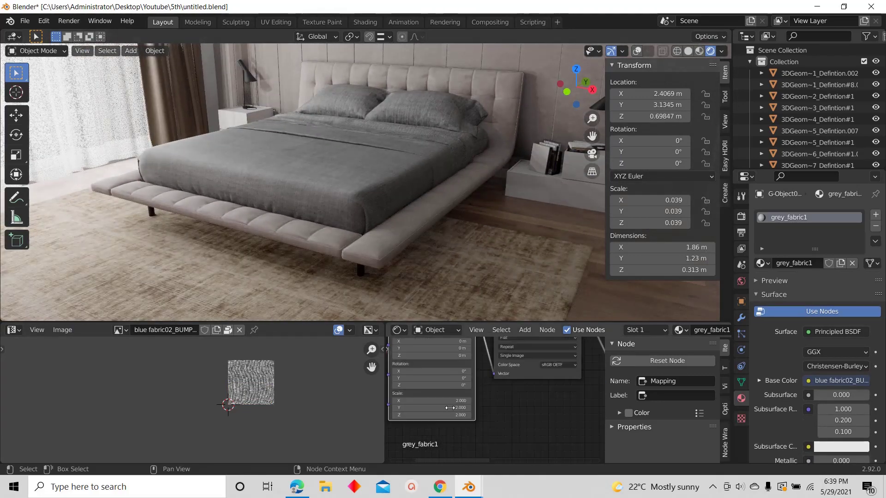
{"action": "left_click", "coordinate": [458, 396]}
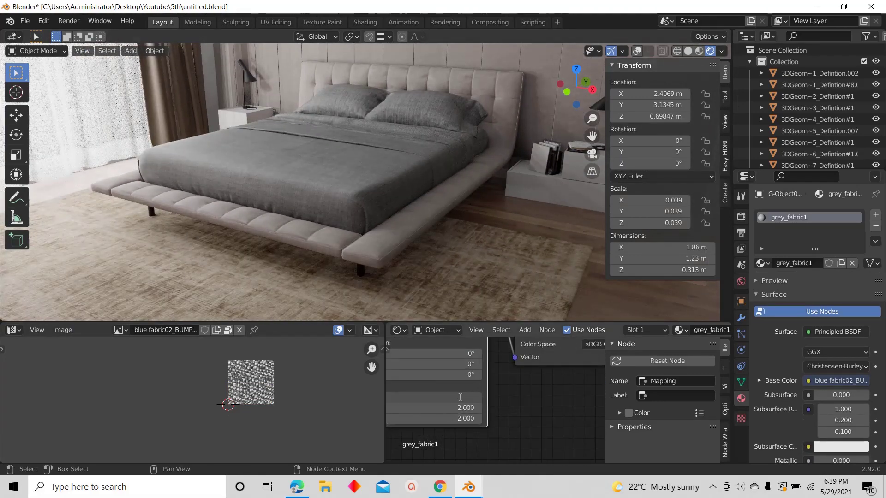
{"action": "type", "text": "1.5"}
{"action": "key", "text": "Tab"}
{"action": "type", "text": "1.5"}
{"action": "key", "text": "Tab"}
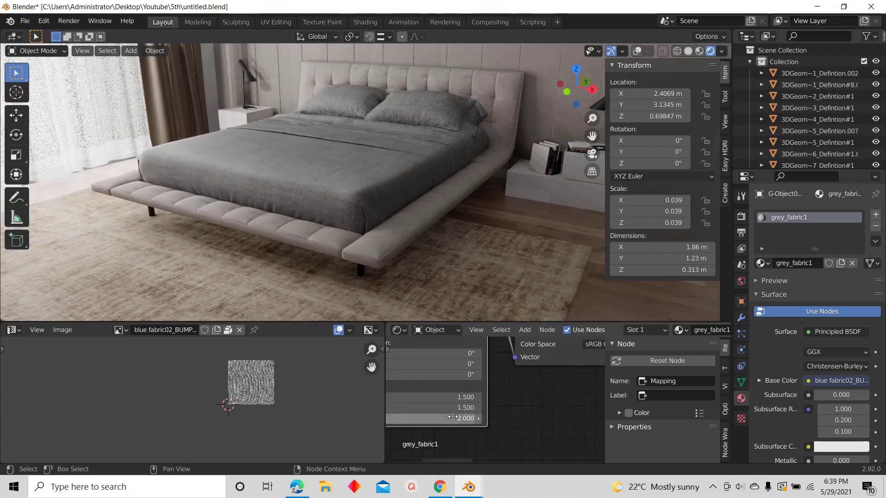
{"action": "type", "text": "1.5"}
{"action": "key", "text": "Return"}
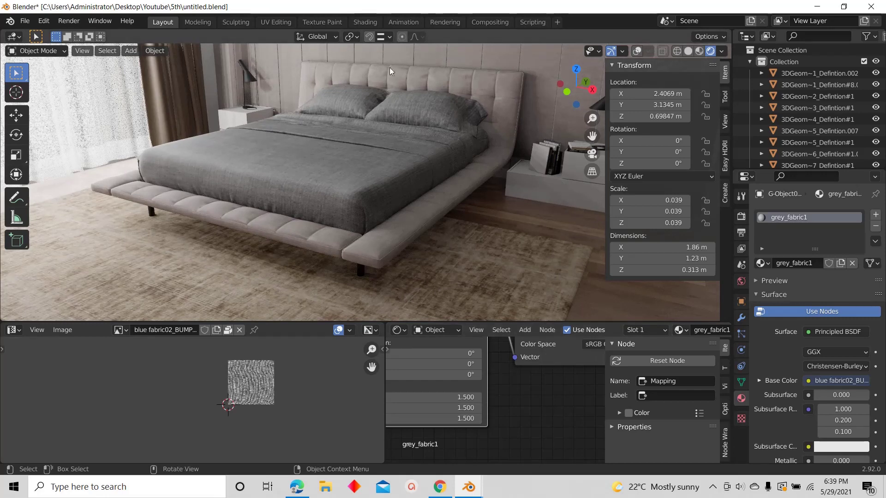
Show the viewport overlays and assign the blanket's grey_fabric1 material to the bed pillows
{"action": "left_click", "coordinate": [437, 114]}
{"action": "scroll", "coordinate": [498, 402], "scroll_direction": "down", "scroll_amount": 5}
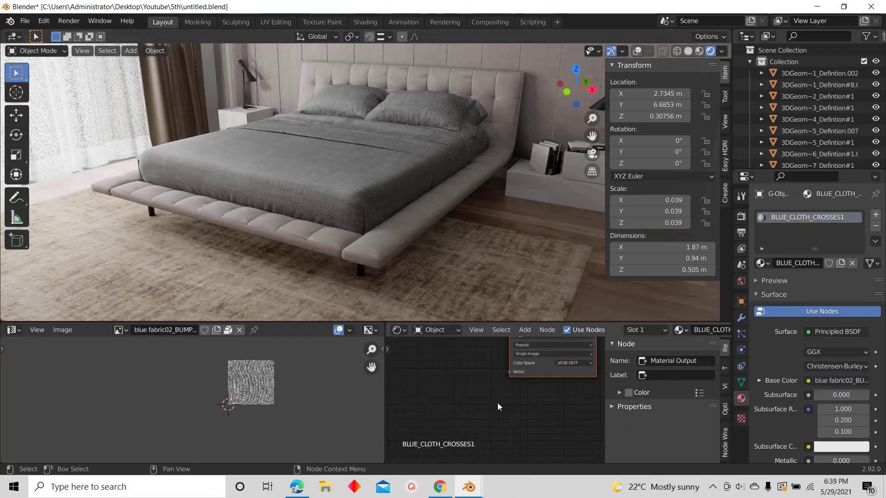
{"action": "scroll", "coordinate": [492, 414], "scroll_direction": "down", "scroll_amount": 2}
{"action": "left_click", "coordinate": [380, 178]}
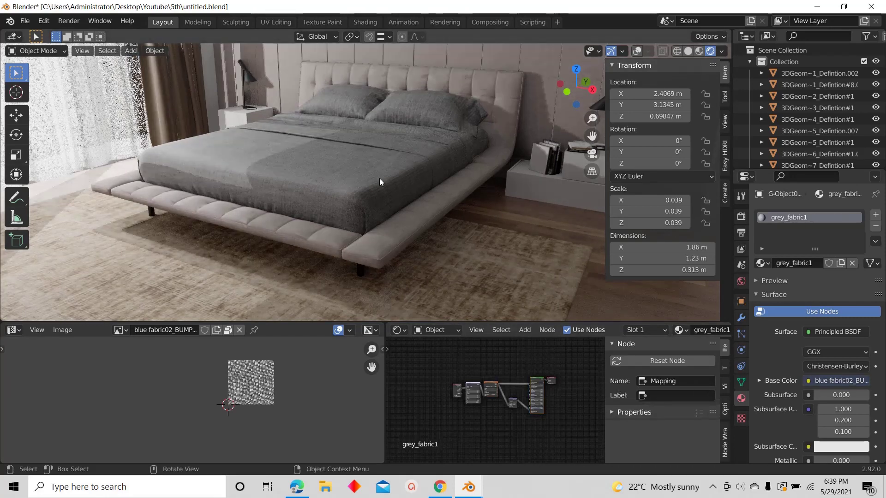
{"action": "left_click", "coordinate": [637, 51]}
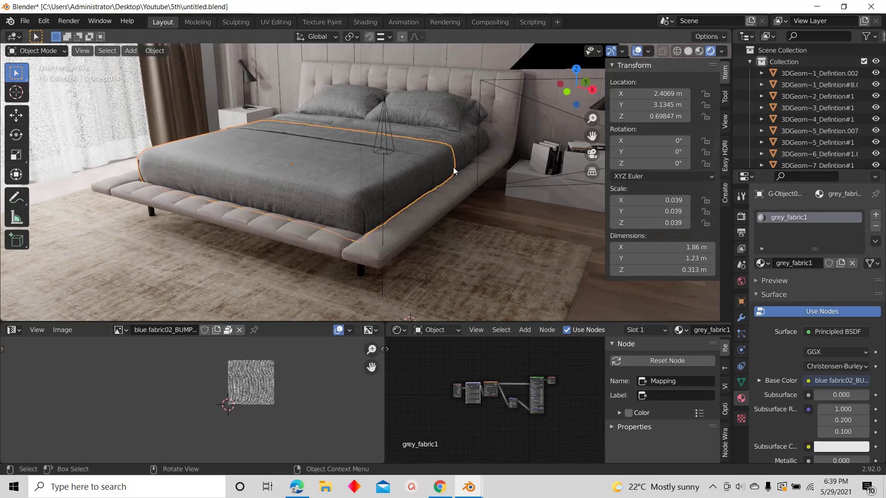
{"action": "left_click_drag", "start_coordinate": [759, 263], "coordinate": [425, 109]}
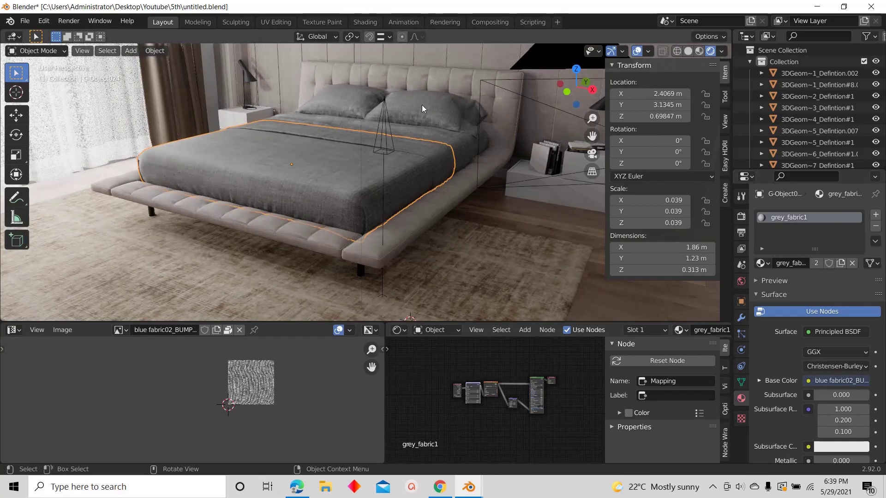
Switch to the camera view and enlarge the 3D viewport to show the camera frame larger
{"action": "scroll", "coordinate": [382, 233], "scroll_direction": "down", "scroll_amount": 7}
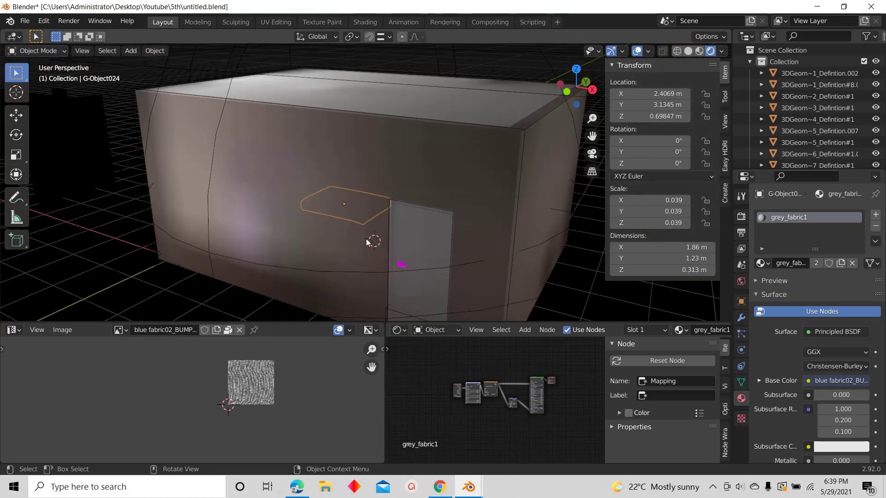
{"action": "scroll", "coordinate": [374, 241], "scroll_direction": "up", "scroll_amount": 7}
{"action": "key", "text": "KP_0"}
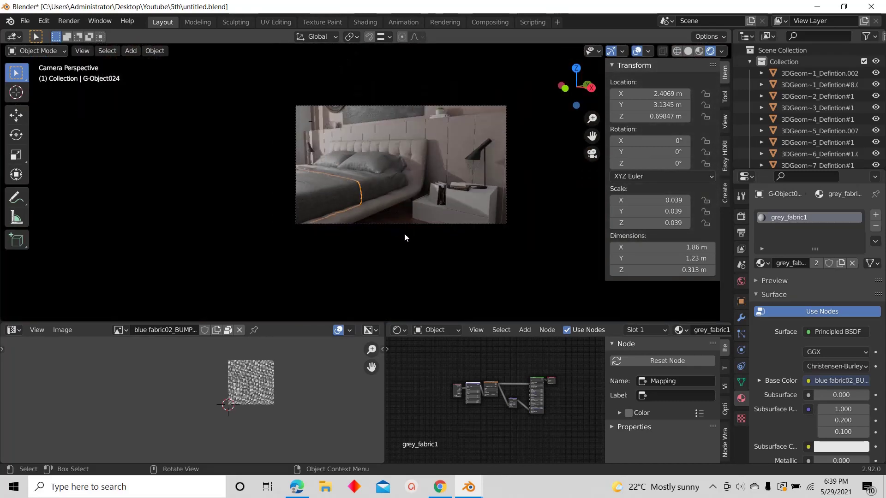
{"action": "left_click_drag", "start_coordinate": [423, 322], "coordinate": [423, 402]}
{"action": "scroll", "coordinate": [409, 223], "scroll_direction": "up", "scroll_amount": 6}
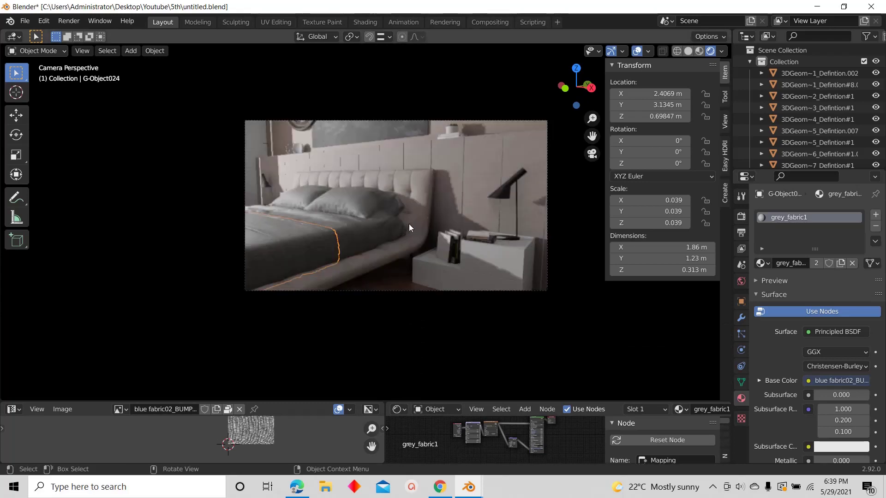
Move the camera back and sideways with walk navigation to frame the whole bed, rug, curtains and nightstand
{"action": "key", "text": "shift+grave"}
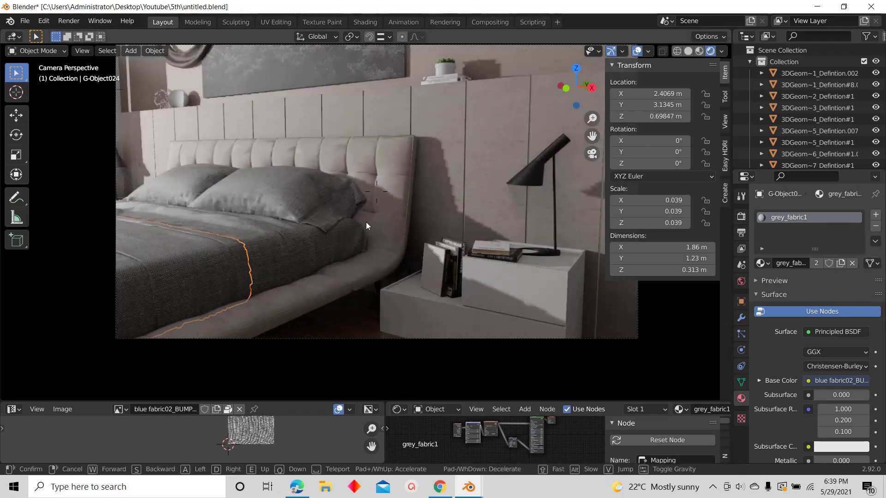
{"action": "key", "text": "s"}
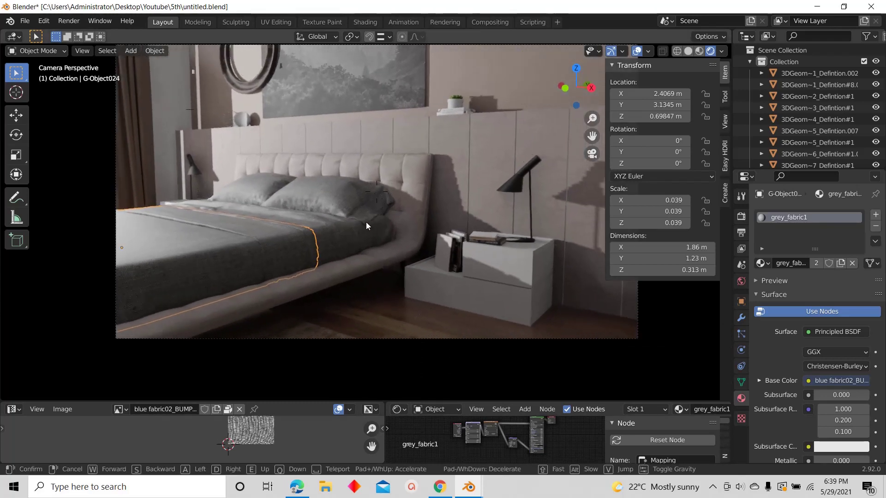
{"action": "key", "text": "s"}
{"action": "key", "text": "d"}
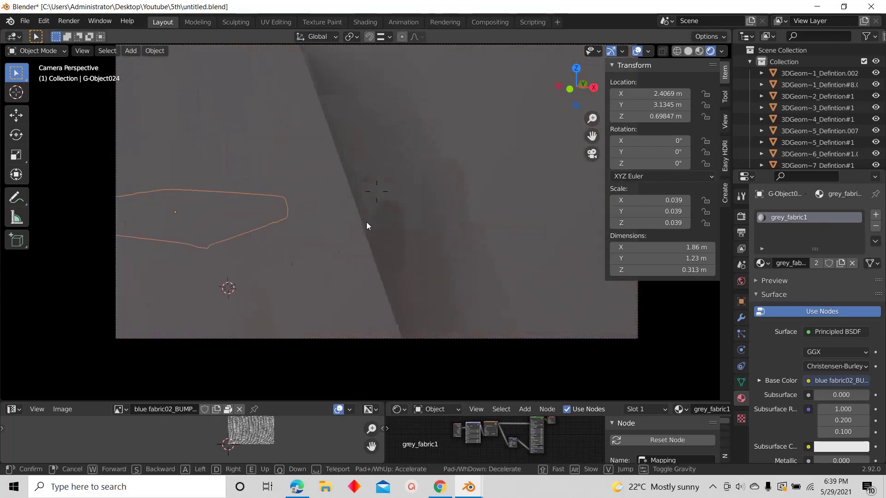
{"action": "key", "text": "a"}
{"action": "key", "text": "d"}
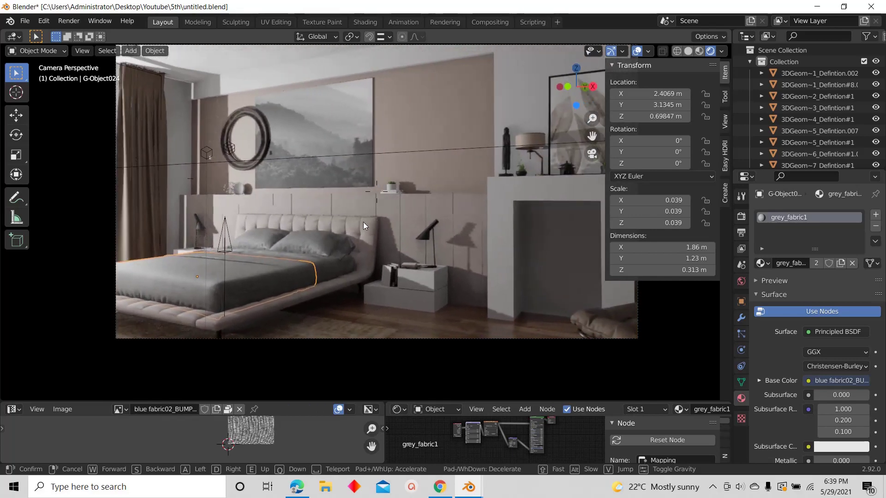
{"action": "key", "text": "a"}
{"action": "key", "text": "a"}
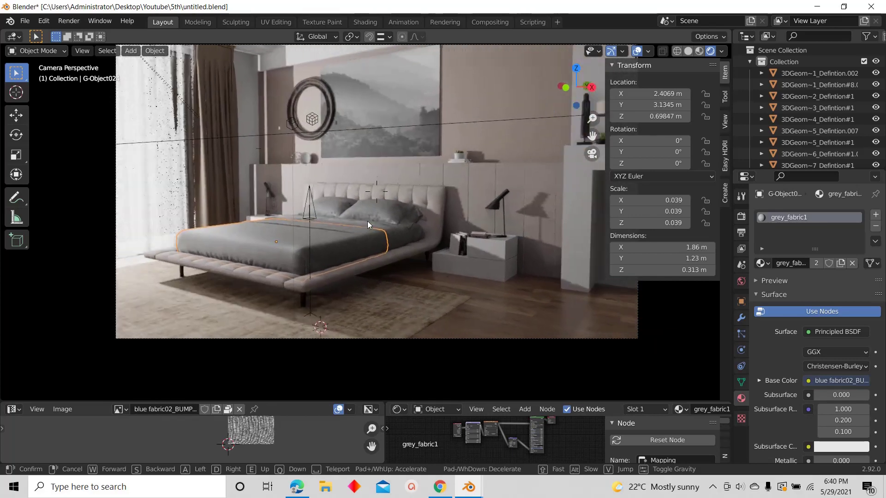
{"action": "left_click", "coordinate": [366, 223]}
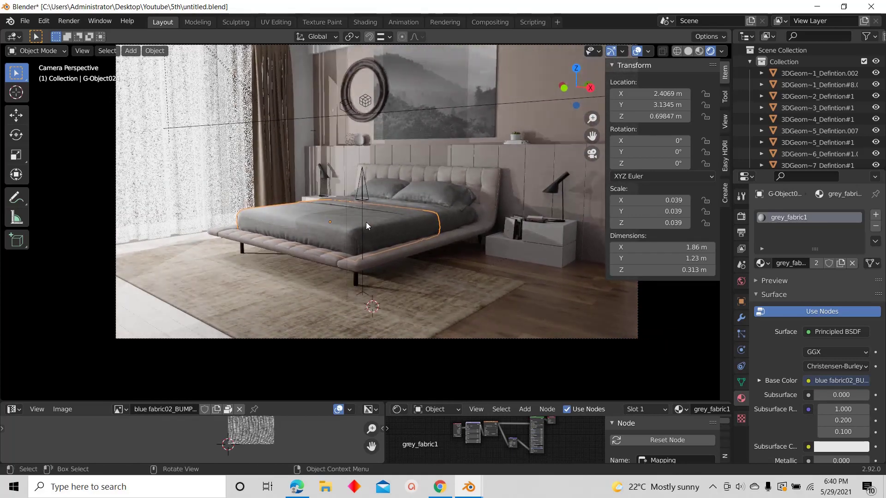
Hide the viewport overlays and save the file
{"action": "left_click", "coordinate": [634, 53]}
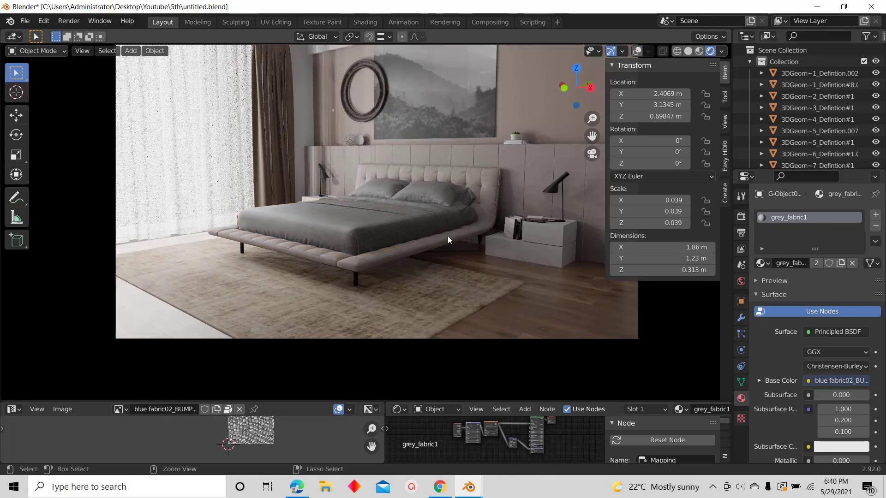
{"action": "key", "text": "ctrl+s"}
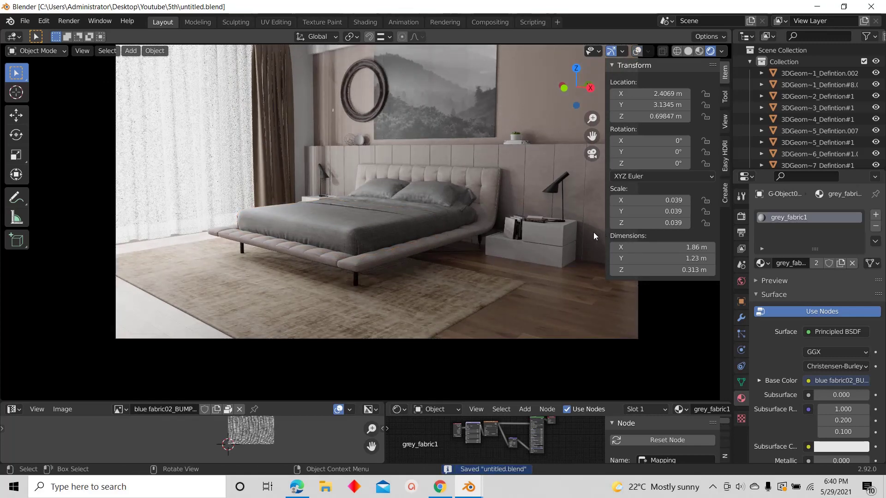
{"action": "key", "text": "n"}
{"action": "key", "text": "n"}
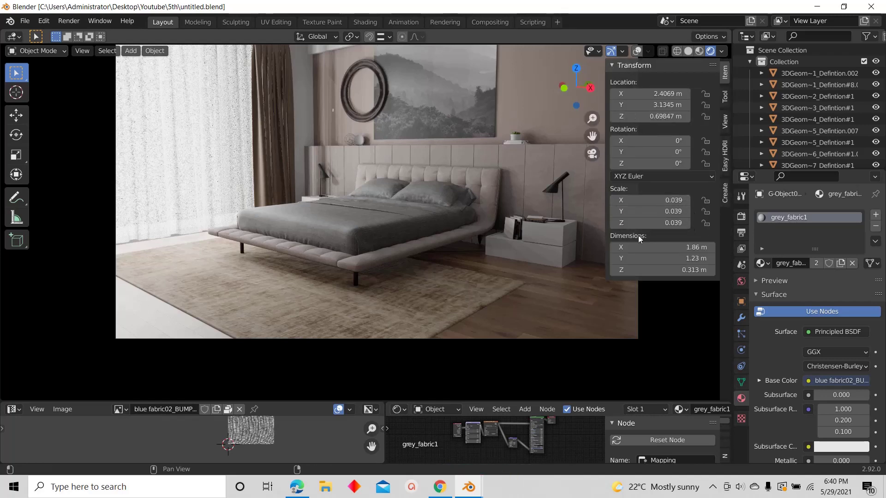
Hide the sidebar, select the round wall decor ring above the bed and show the viewport overlays
{"action": "key", "text": "n"}
{"action": "scroll", "coordinate": [402, 154], "scroll_direction": "up", "scroll_amount": 2}
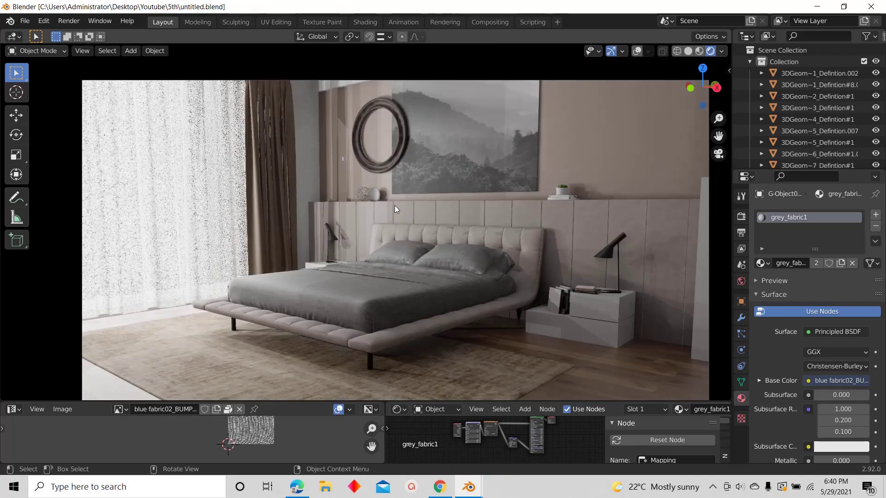
{"action": "scroll", "coordinate": [417, 156], "scroll_direction": "down", "scroll_amount": 1}
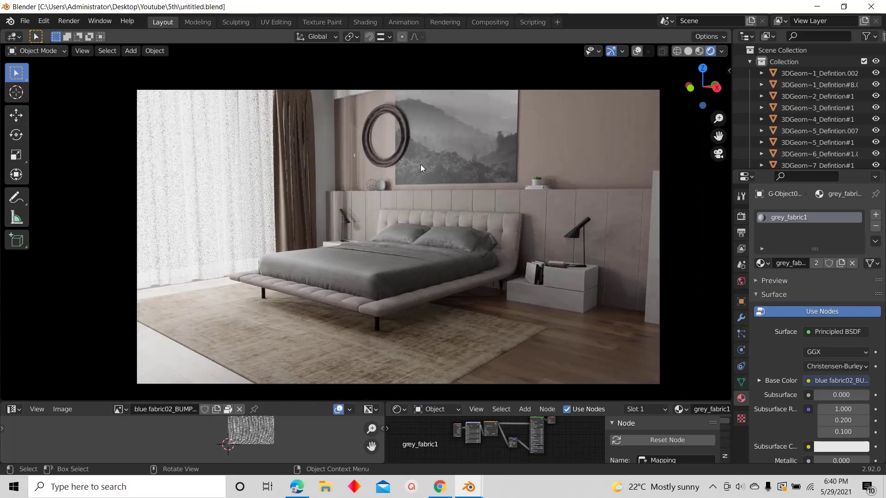
{"action": "scroll", "coordinate": [389, 159], "scroll_direction": "up", "scroll_amount": 3}
{"action": "left_click", "coordinate": [385, 163]}
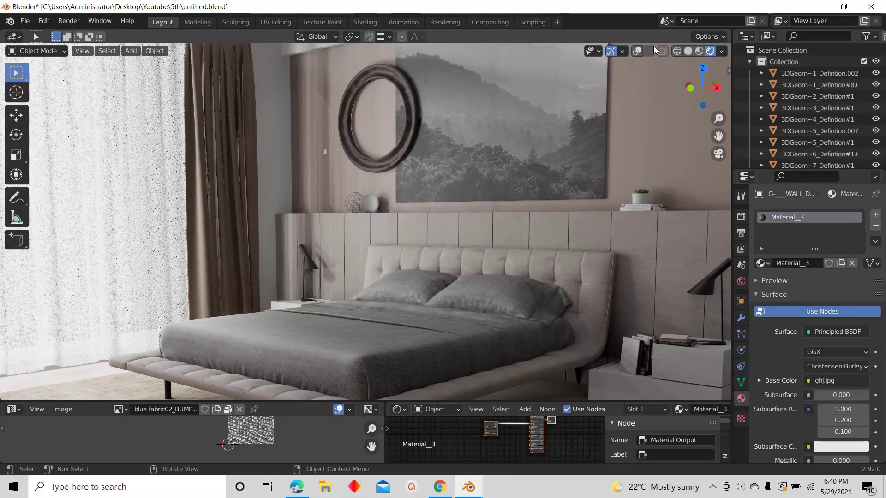
{"action": "left_click", "coordinate": [639, 51]}
{"action": "scroll", "coordinate": [799, 325], "scroll_direction": "down", "scroll_amount": 5}
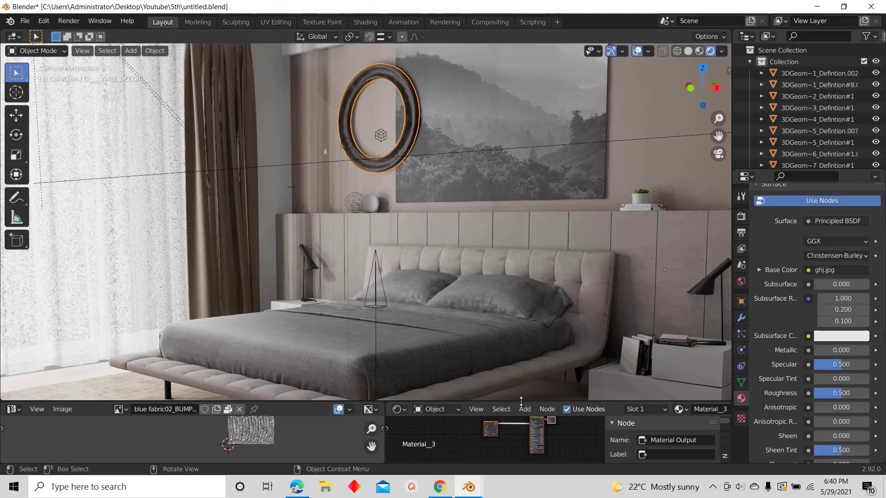
Enlarge the shader editor and insert an RGB Curves node between the ring material's image texture and its Base Color
{"action": "left_click_drag", "start_coordinate": [521, 402], "coordinate": [509, 325]}
{"action": "scroll", "coordinate": [384, 103], "scroll_direction": "up", "scroll_amount": 2}
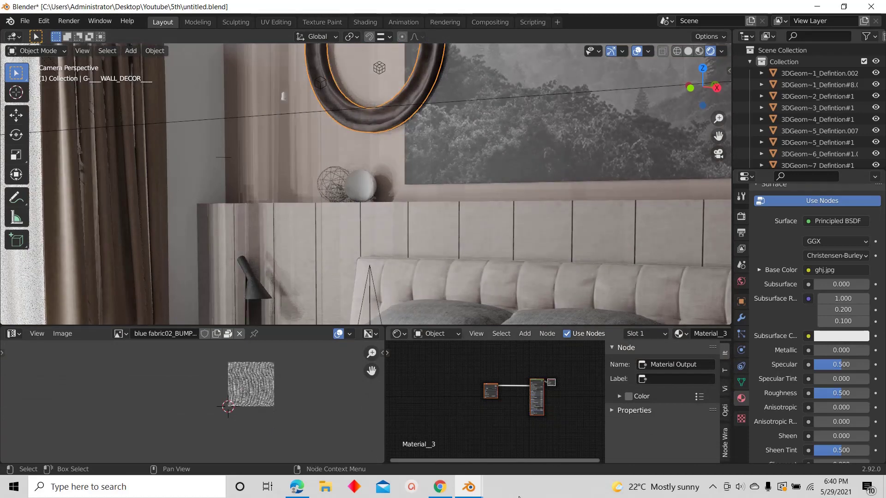
{"action": "scroll", "coordinate": [528, 406], "scroll_direction": "up", "scroll_amount": 5}
{"action": "left_click", "coordinate": [526, 334]}
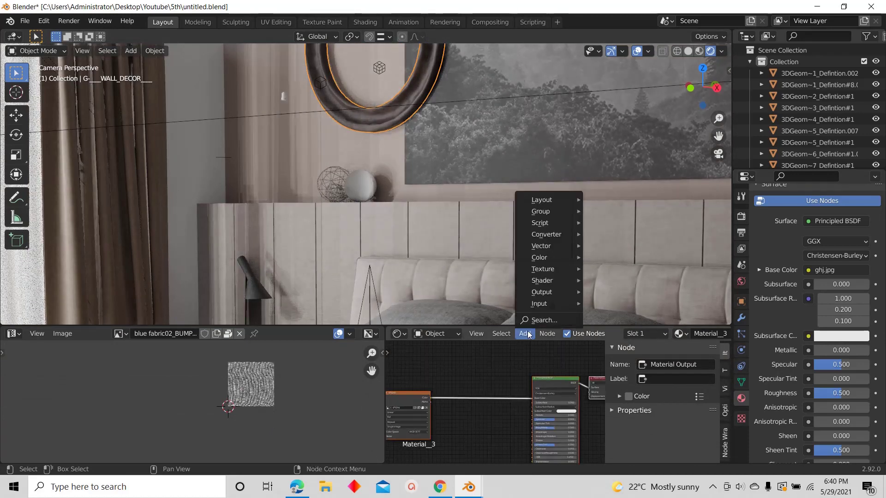
{"action": "scroll", "coordinate": [498, 371], "scroll_direction": "down", "scroll_amount": 4}
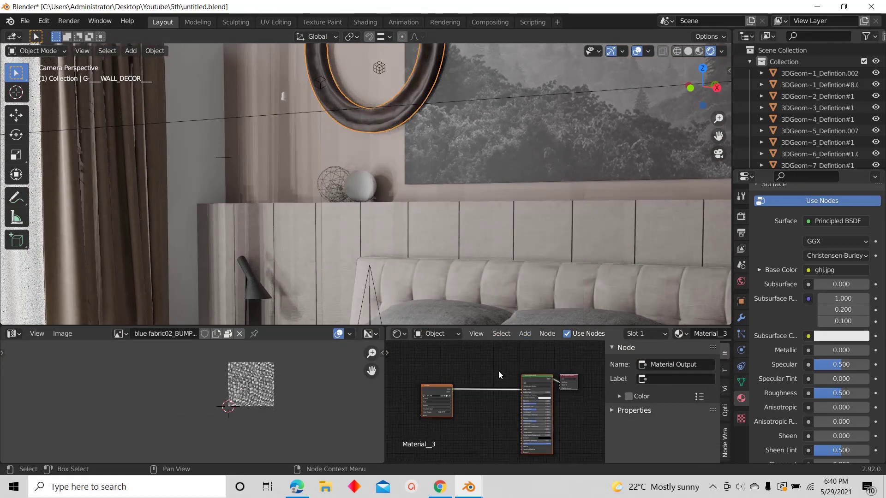
{"action": "key", "text": "shift+a"}
{"action": "left_click", "coordinate": [459, 345]}
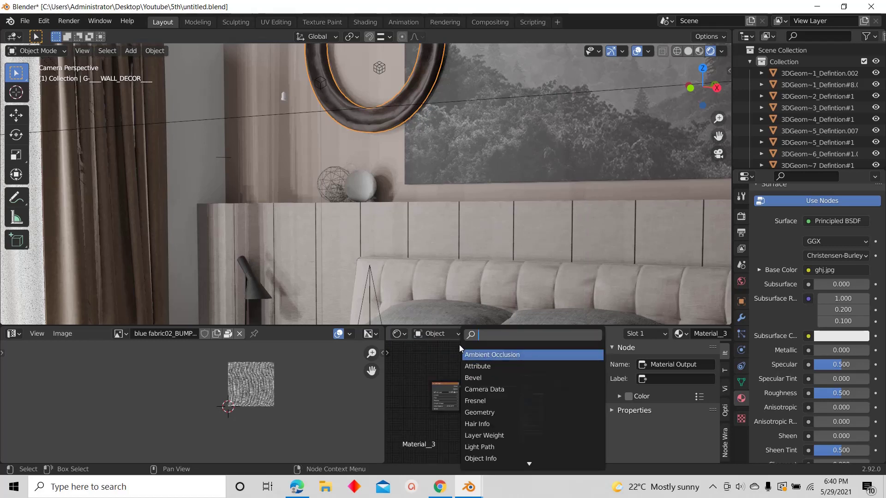
{"action": "type", "text": "RGB"}
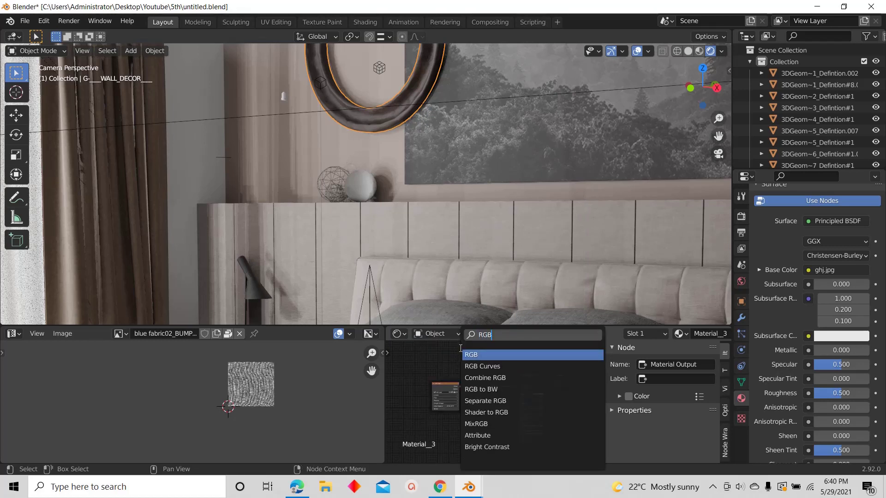
{"action": "left_click", "coordinate": [482, 365]}
{"action": "left_click", "coordinate": [498, 388]}
Brighten the ring's texture by raising the combined RGB curve at about X 0.134, Y 0.84, and hide the viewport overlays
{"action": "key", "text": "KP_Decimal"}
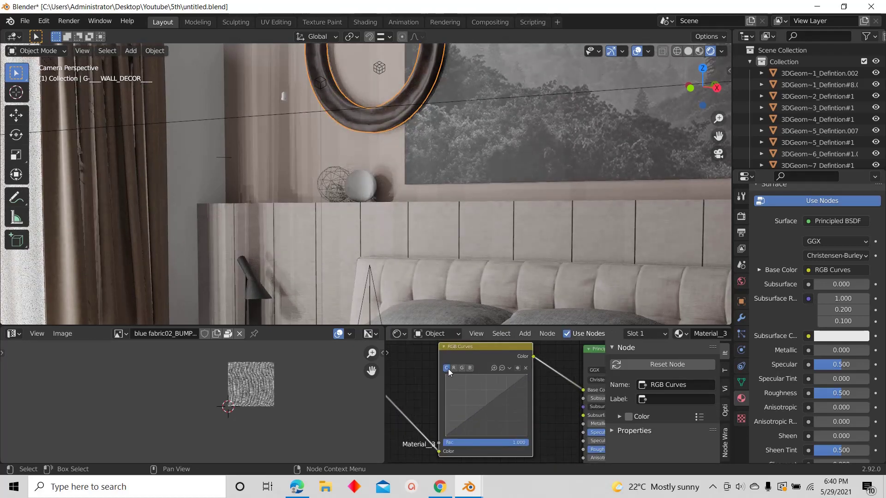
{"action": "left_click_drag", "start_coordinate": [485, 409], "coordinate": [454, 384]}
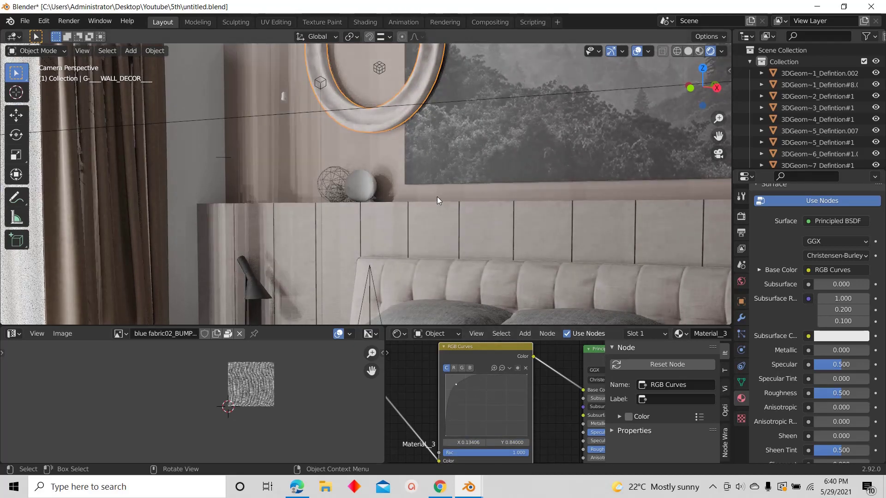
{"action": "left_click", "coordinate": [637, 51]}
Reframe the camera with walk navigation, moving it back and tilting it up to include more of the ceiling
{"action": "key", "text": "shift+grave"}
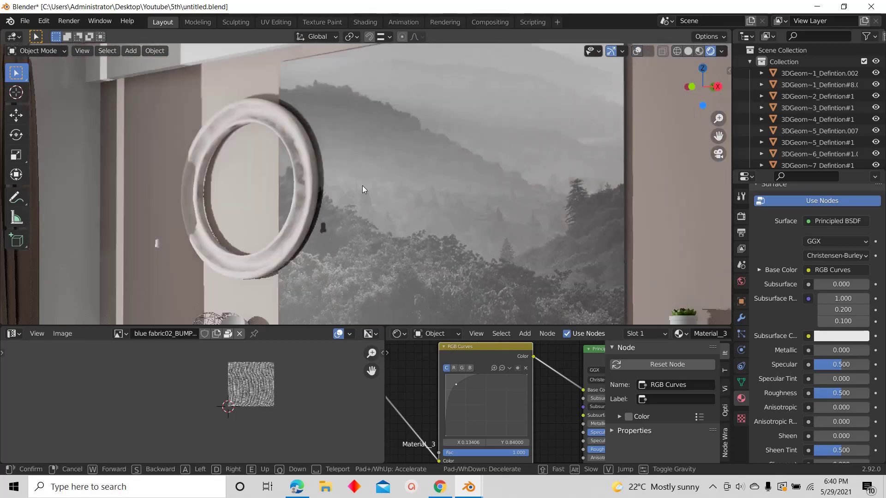
{"action": "key", "text": "w"}
{"action": "key", "text": "s"}
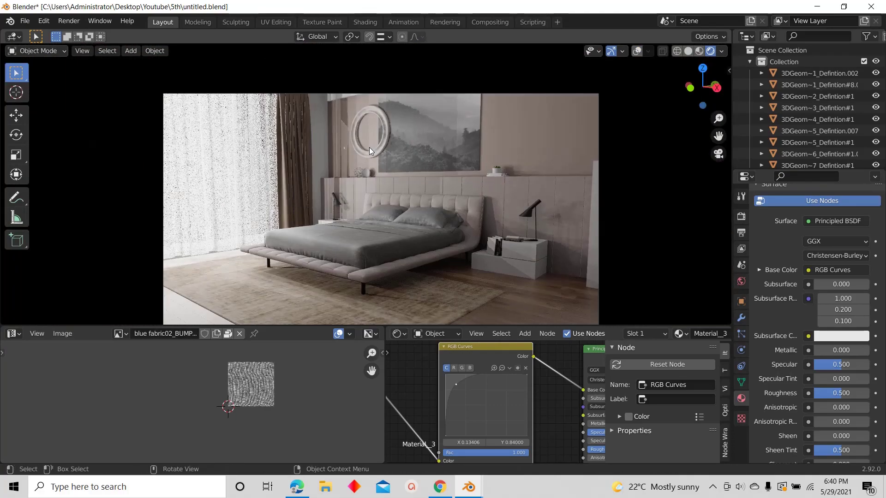
{"action": "left_click", "coordinate": [364, 206]}
{"action": "scroll", "coordinate": [399, 204], "scroll_direction": "down", "scroll_amount": 3}
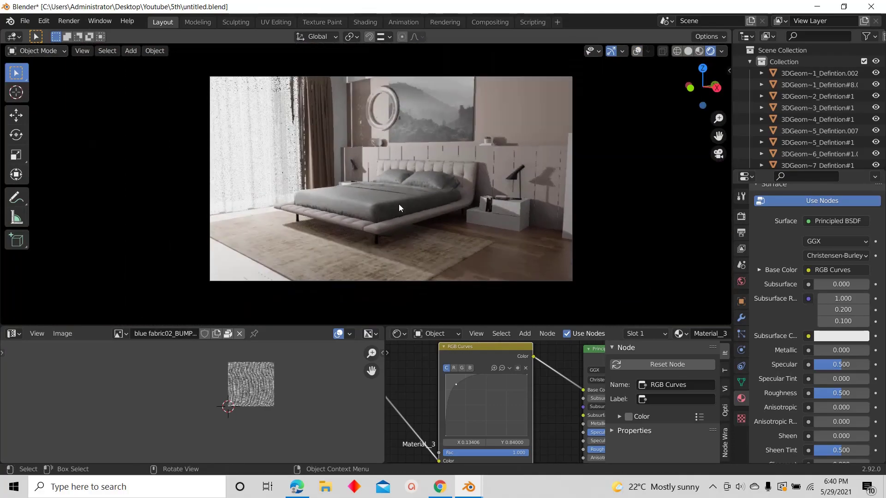
{"action": "key", "text": "shift+grave"}
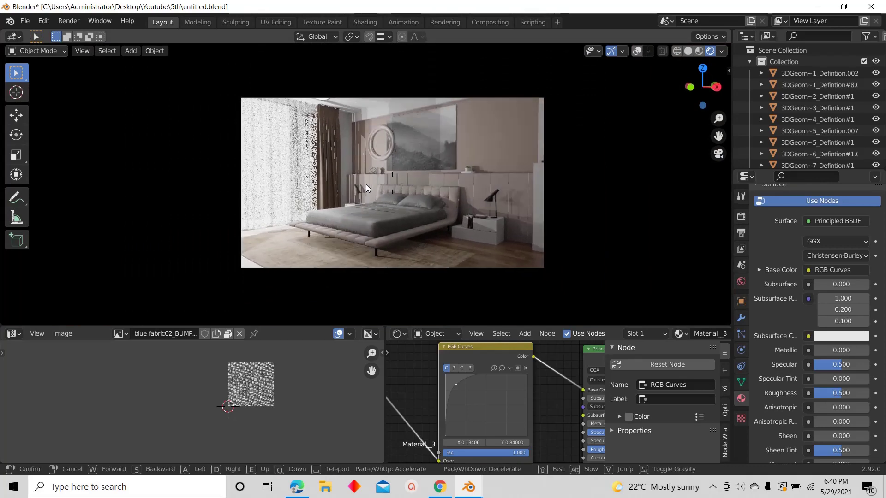
{"action": "left_click", "coordinate": [367, 184]}
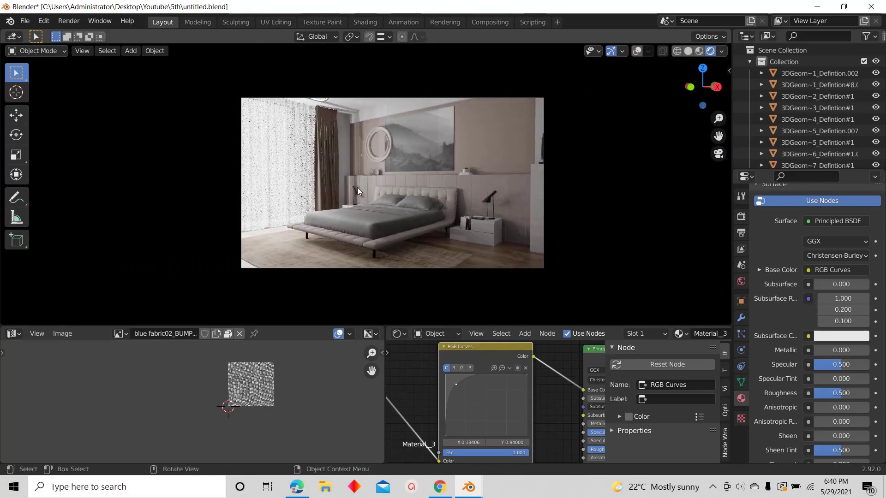
{"action": "scroll", "coordinate": [357, 187], "scroll_direction": "up", "scroll_amount": 2}
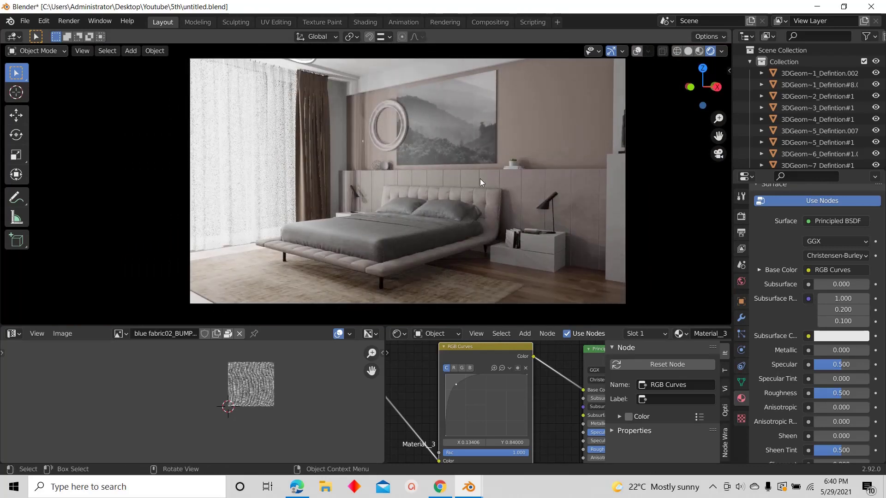
{"action": "key", "text": "shift+grave"}
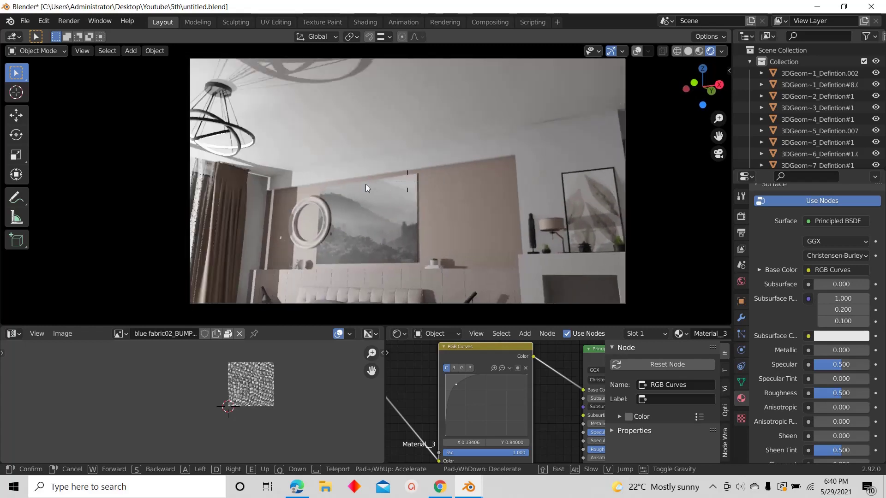
{"action": "left_click", "coordinate": [366, 184]}
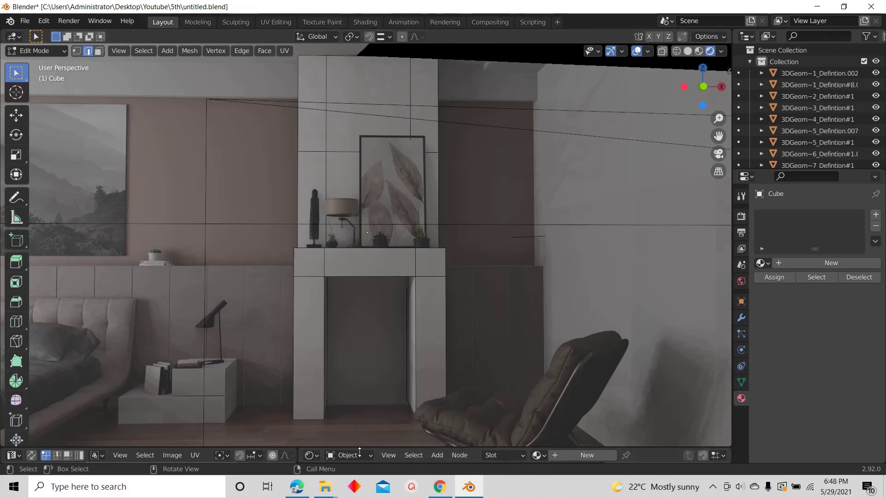
Switch to File Explorer to view the texture files in the Marble006_2K-PNG folder, and minimize it again
{"action": "mouse_move", "coordinate": [326, 487]}
{"action": "left_click", "coordinate": [375, 440]}
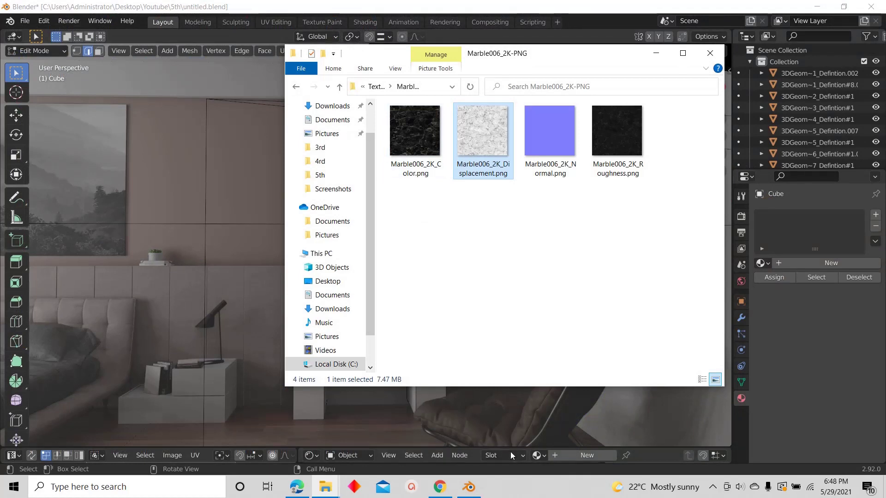
{"action": "left_click", "coordinate": [656, 54]}
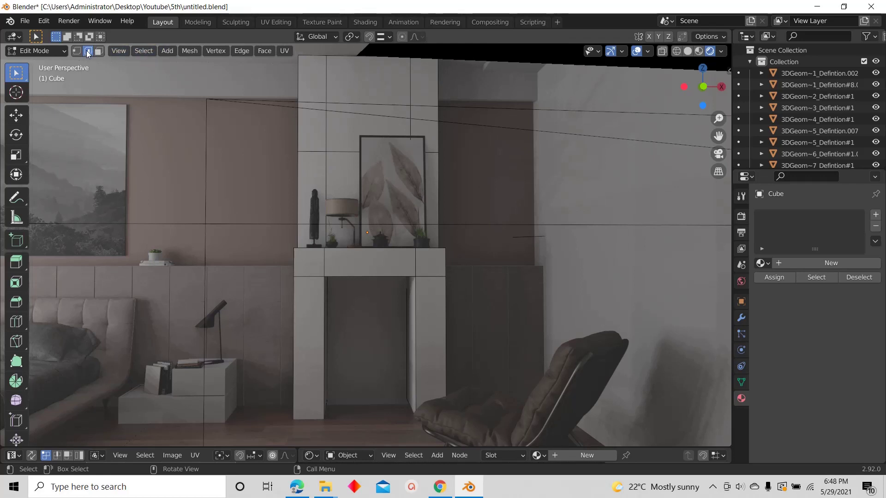
Select all sharp edges of the fireplace mesh and mark them as seams
{"action": "left_click", "coordinate": [144, 52]}
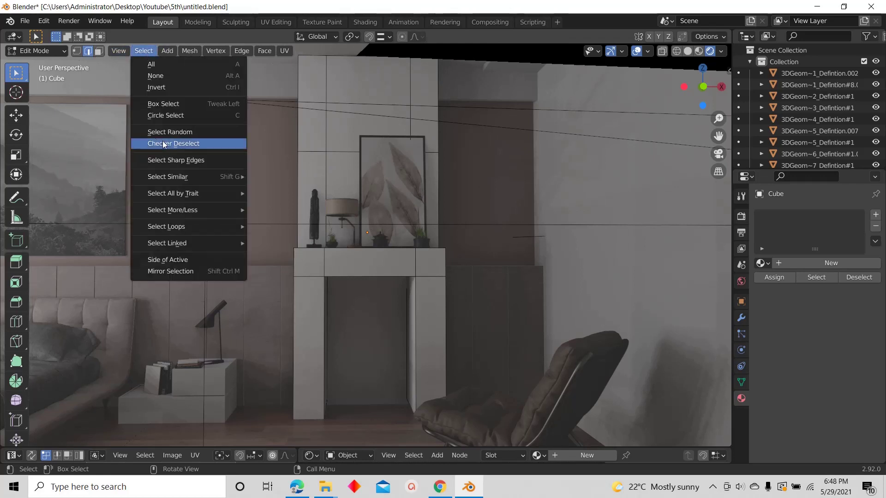
{"action": "left_click", "coordinate": [171, 162]}
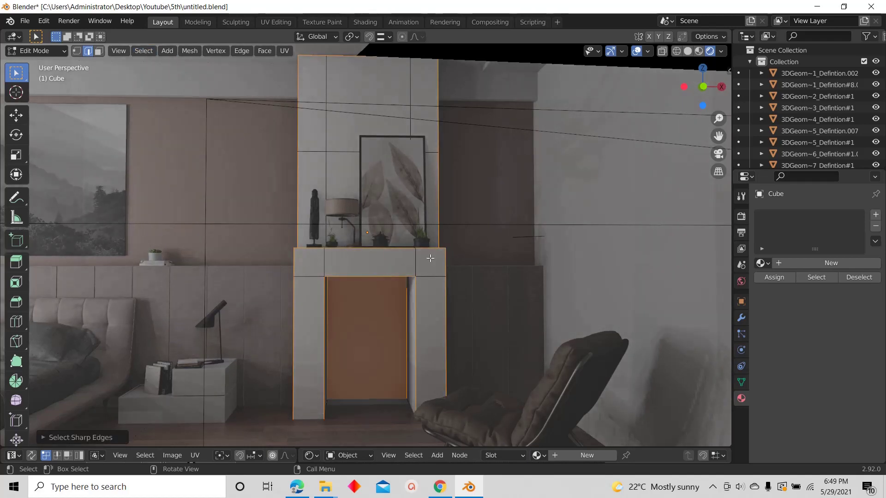
{"action": "right_click", "coordinate": [382, 180]}
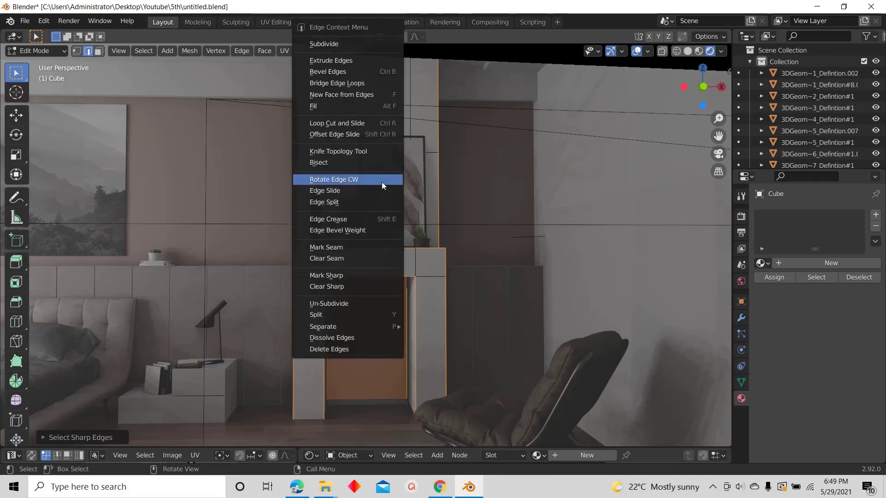
{"action": "left_click", "coordinate": [321, 248]}
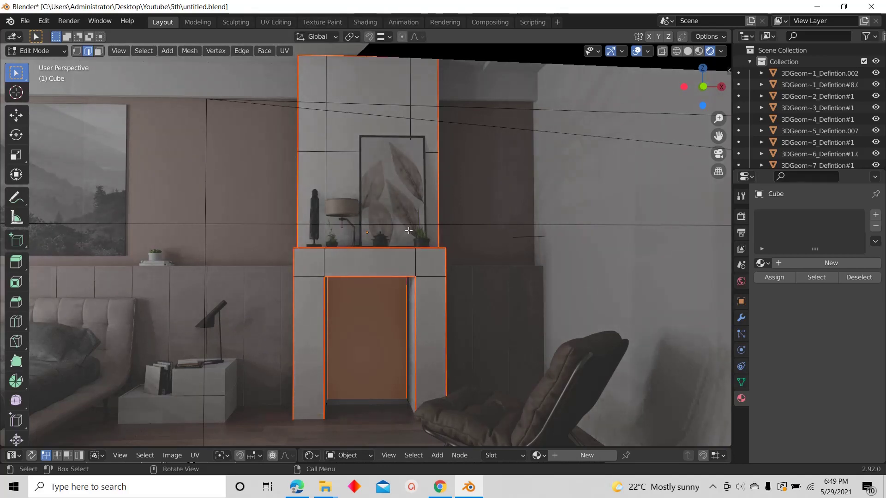
Unwrap the entire fireplace mesh and enlarge the UV and shader editors to show its UV layout
{"action": "key", "text": "a"}
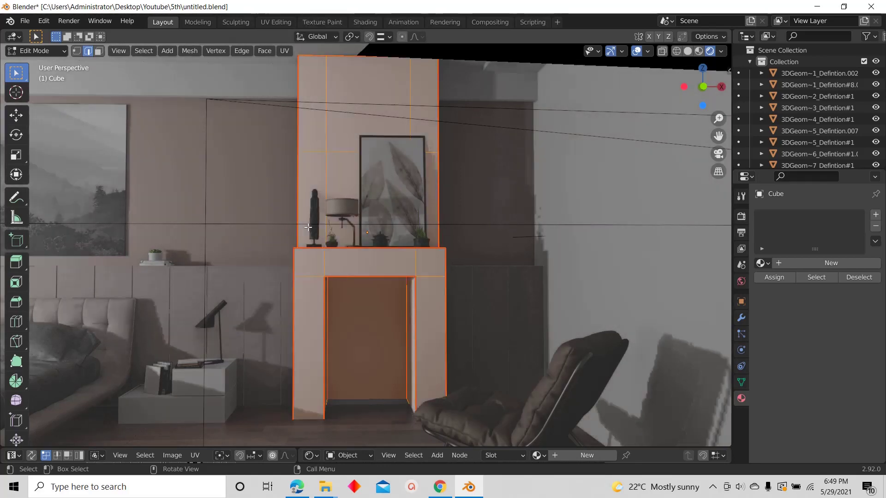
{"action": "key", "text": "u"}
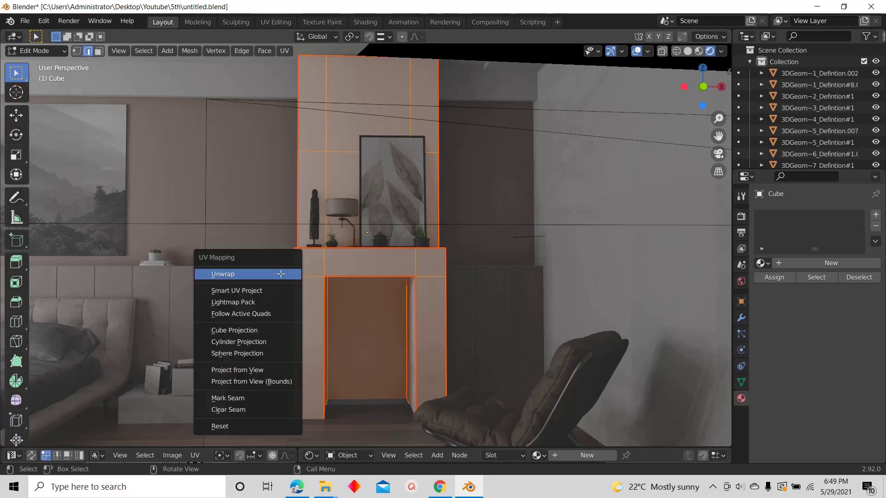
{"action": "left_click", "coordinate": [257, 273]}
{"action": "left_click_drag", "start_coordinate": [261, 448], "coordinate": [259, 274]}
{"action": "scroll", "coordinate": [179, 298], "scroll_direction": "down", "scroll_amount": 2}
{"action": "scroll", "coordinate": [192, 312], "scroll_direction": "up", "scroll_amount": 3}
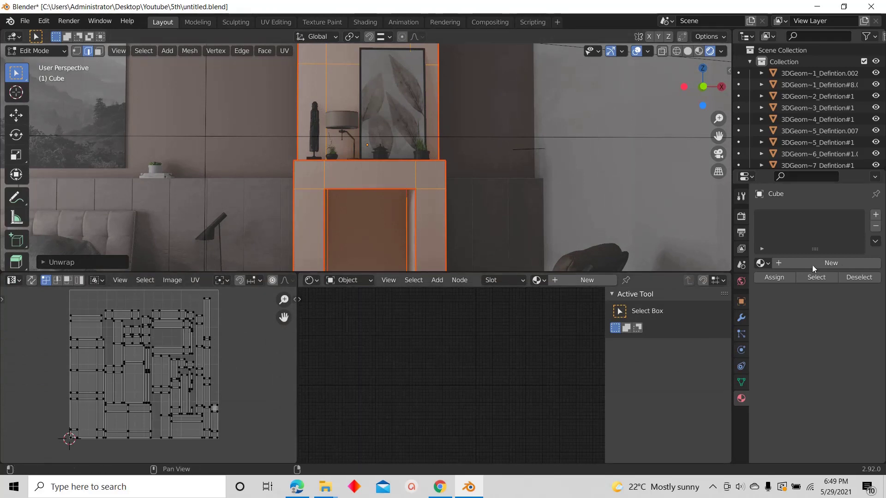
In Object Mode, create a new material for the fireplace and add Marble006_2K_Color.png from File Explorer as an image texture node
{"action": "key", "text": "Tab"}
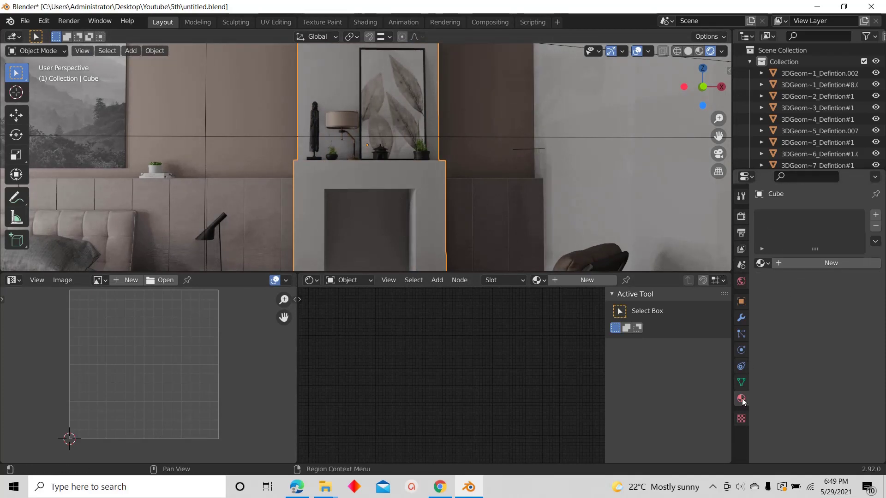
{"action": "left_click", "coordinate": [811, 263]}
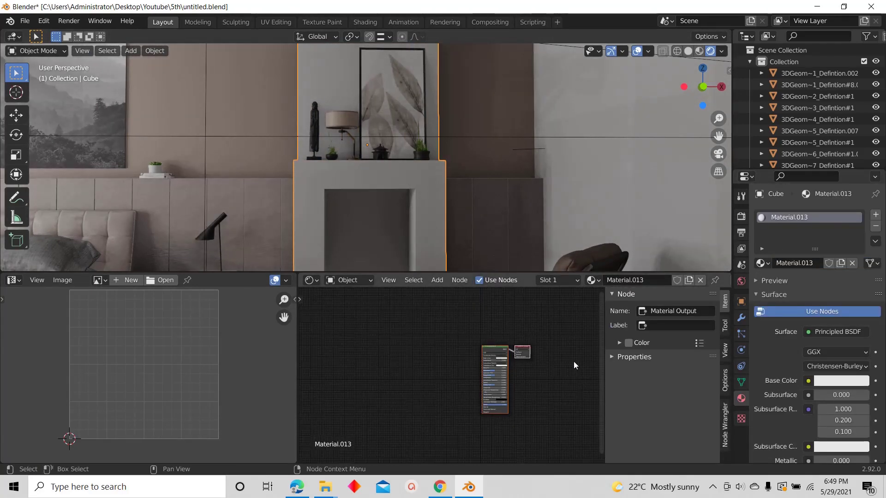
{"action": "mouse_move", "coordinate": [326, 487]}
{"action": "left_click", "coordinate": [376, 436]}
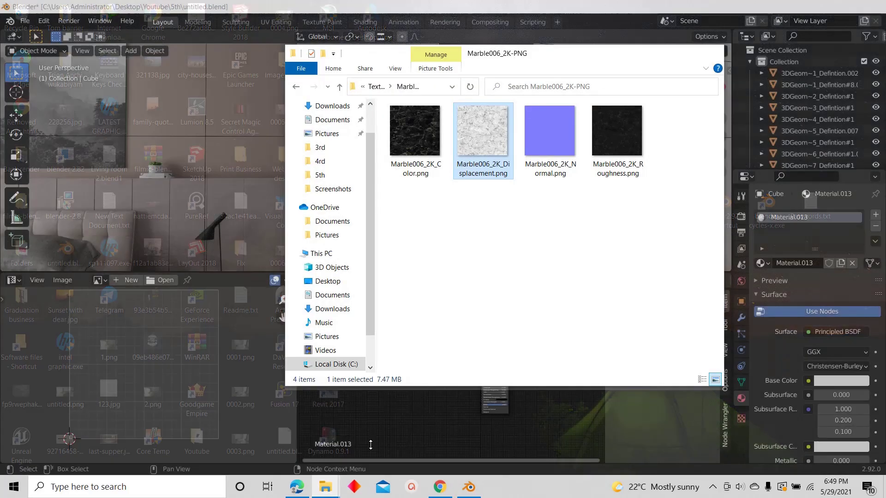
{"action": "left_click_drag", "start_coordinate": [554, 53], "coordinate": [466, 15]}
{"action": "left_click_drag", "start_coordinate": [341, 86], "coordinate": [378, 336]}
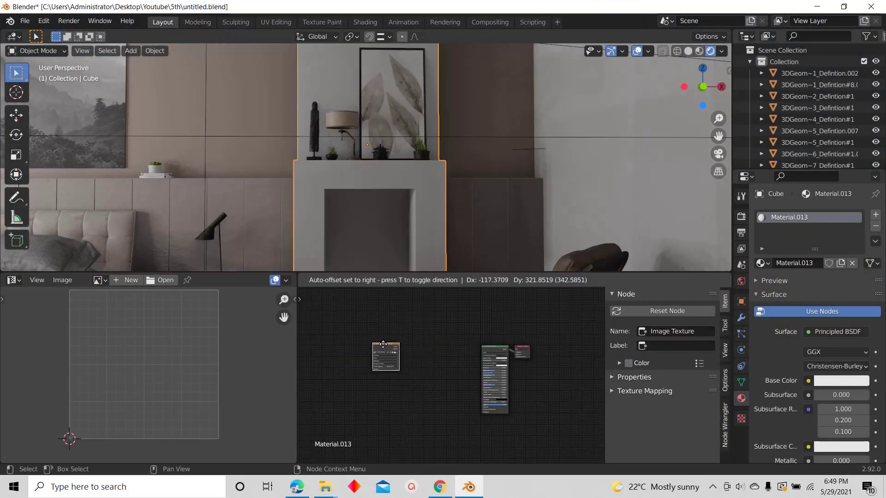
Add Marble006_2K_Roughness.png and Marble006_2K_Normal.png from File Explorer as image texture nodes below the color texture
{"action": "mouse_move", "coordinate": [323, 490]}
{"action": "left_click", "coordinate": [376, 436]}
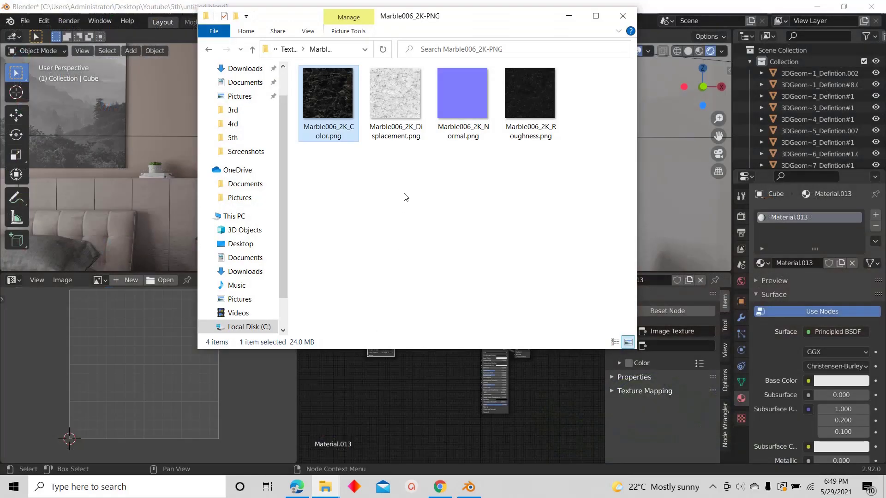
{"action": "left_click_drag", "start_coordinate": [530, 94], "coordinate": [373, 387]}
{"action": "mouse_move", "coordinate": [336, 489]}
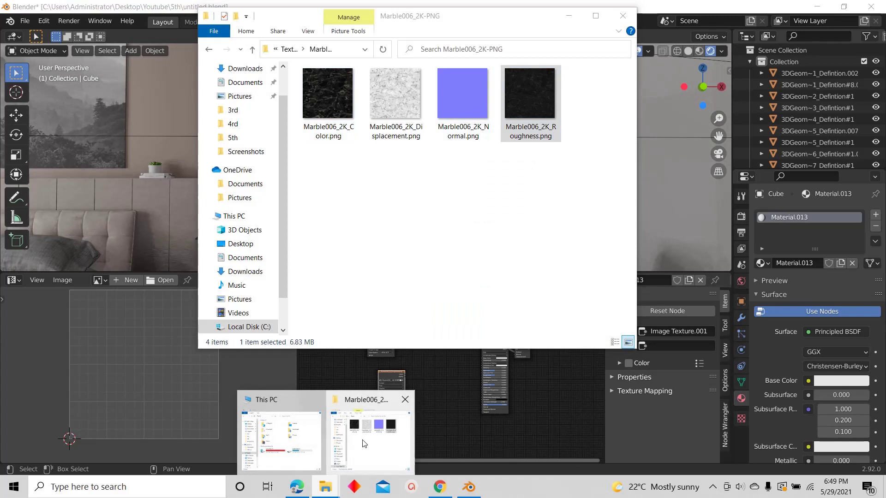
{"action": "left_click", "coordinate": [364, 443]}
{"action": "left_click_drag", "start_coordinate": [468, 106], "coordinate": [389, 460]}
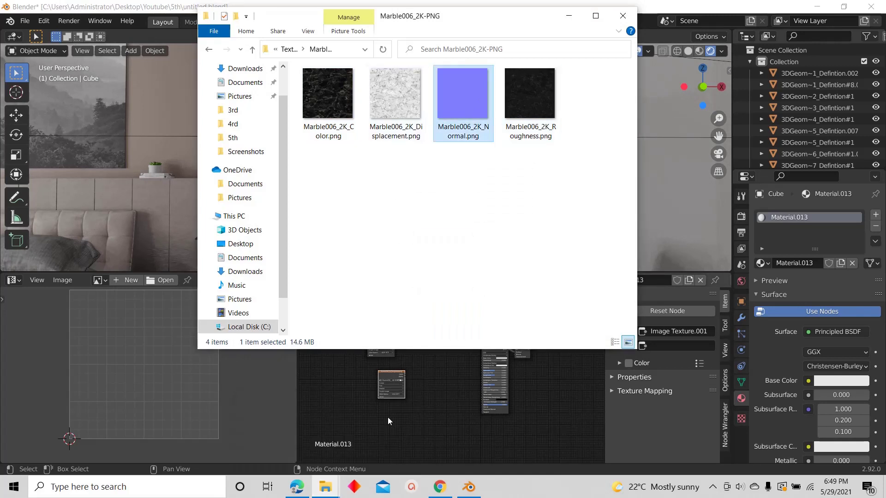
Add Marble006_2K_Displacement.png from File Explorer as an image texture node and stack the four texture nodes in a column
{"action": "left_click_drag", "start_coordinate": [388, 417], "coordinate": [391, 427]}
{"action": "mouse_move", "coordinate": [325, 488]}
{"action": "left_click", "coordinate": [383, 443]}
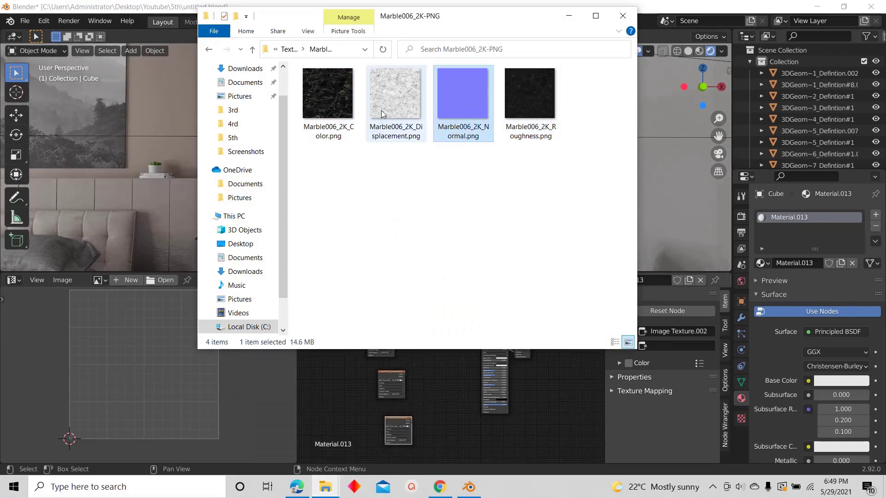
{"action": "left_click_drag", "start_coordinate": [381, 112], "coordinate": [444, 430]}
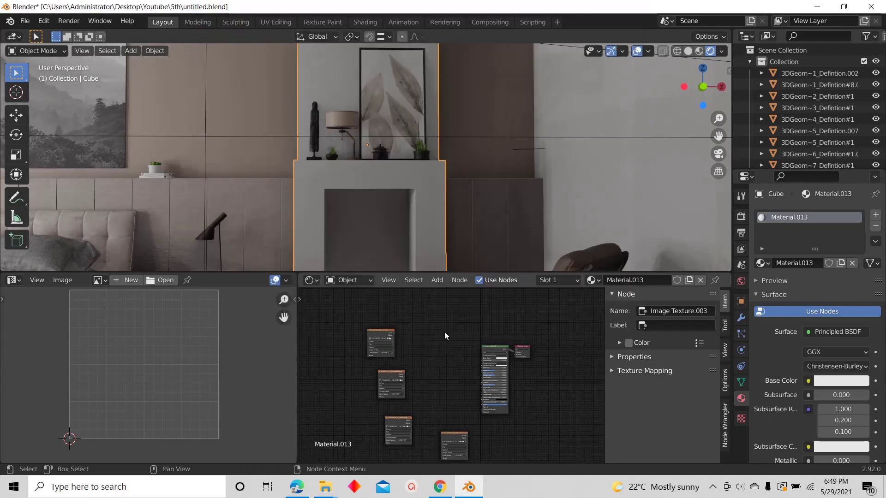
{"action": "scroll", "coordinate": [444, 332], "scroll_direction": "down", "scroll_amount": 2}
{"action": "middle_click_drag", "start_coordinate": [430, 454], "coordinate": [436, 411]}
{"action": "scroll", "coordinate": [458, 388], "scroll_direction": "up", "scroll_amount": 3}
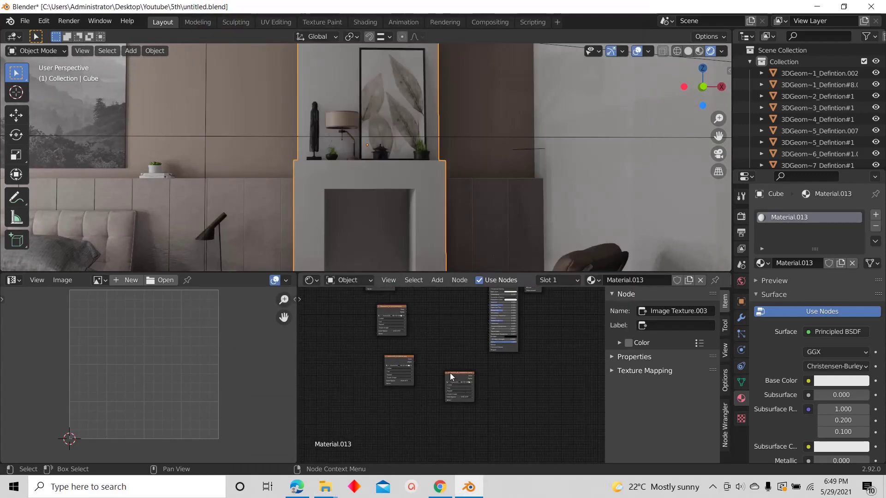
{"action": "left_click_drag", "start_coordinate": [450, 373], "coordinate": [392, 392]}
{"action": "scroll", "coordinate": [372, 323], "scroll_direction": "up", "scroll_amount": 3}
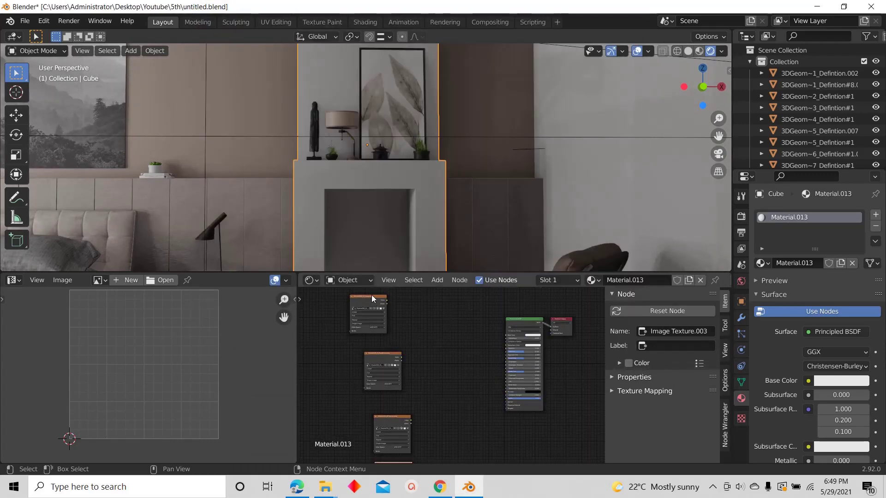
{"action": "left_click_drag", "start_coordinate": [372, 299], "coordinate": [377, 306]}
{"action": "scroll", "coordinate": [476, 326], "scroll_direction": "down", "scroll_amount": 2}
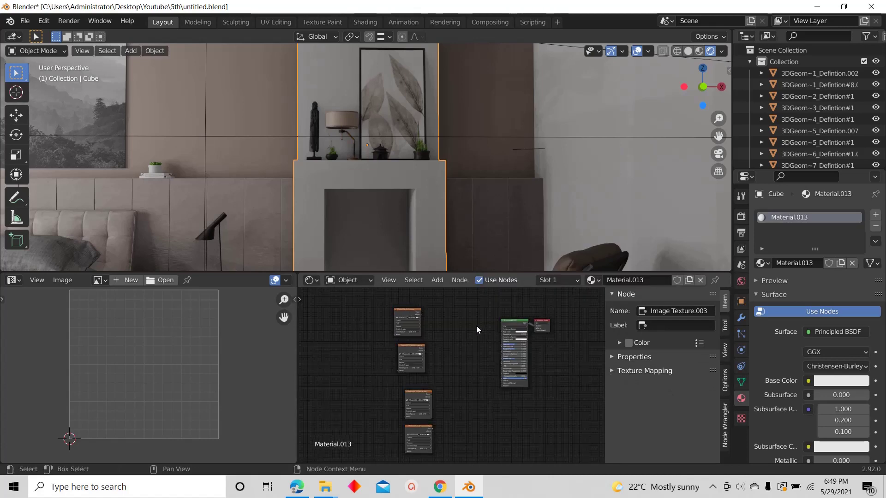
Add Mapping and Texture Coordinate nodes to the color texture and move them clear of the image textures
{"action": "scroll", "coordinate": [411, 309], "scroll_direction": "up", "scroll_amount": 2}
{"action": "left_click", "coordinate": [410, 310]}
{"action": "scroll", "coordinate": [444, 336], "scroll_direction": "down", "scroll_amount": 5}
{"action": "scroll", "coordinate": [418, 318], "scroll_direction": "up", "scroll_amount": 3}
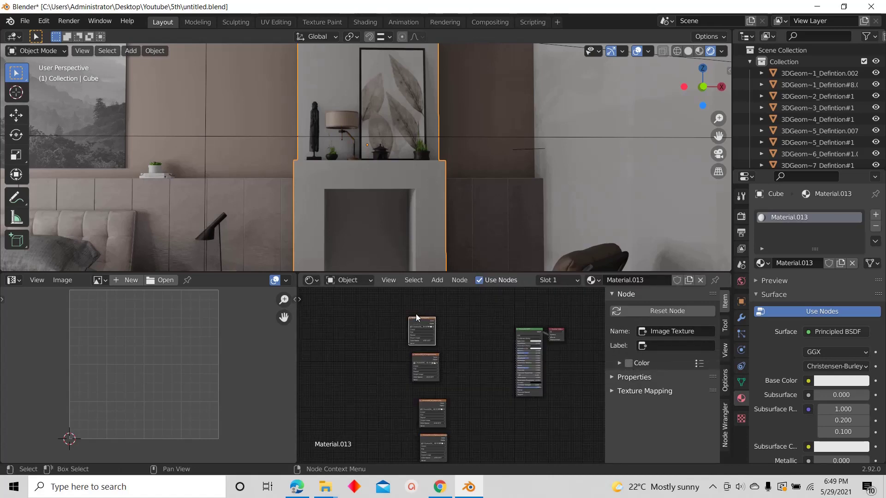
{"action": "key", "text": "ctrl+t"}
{"action": "scroll", "coordinate": [400, 317], "scroll_direction": "down", "scroll_amount": 3}
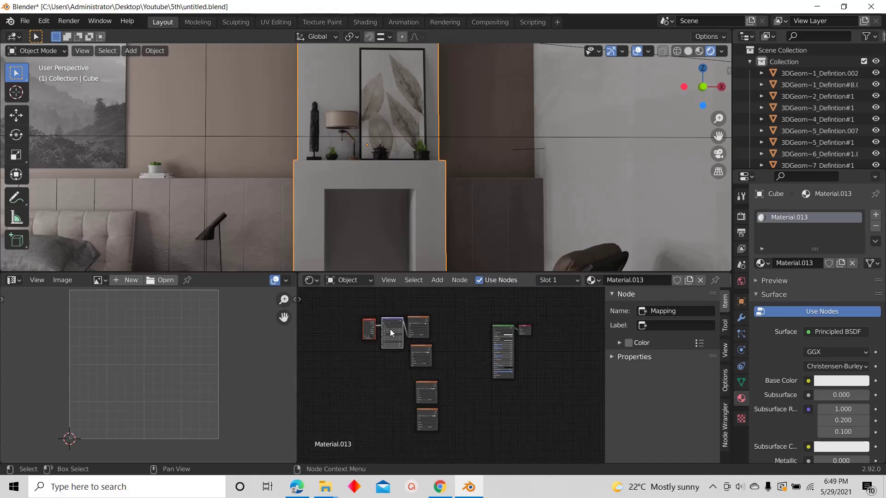
{"action": "left_click_drag", "start_coordinate": [390, 331], "coordinate": [497, 369]}
Connect the Mapping node's Vector output to the roughness, normal and displacement textures
{"action": "scroll", "coordinate": [362, 365], "scroll_direction": "up", "scroll_amount": 4}
{"action": "scroll", "coordinate": [361, 362], "scroll_direction": "up", "scroll_amount": 4}
{"action": "scroll", "coordinate": [411, 350], "scroll_direction": "down", "scroll_amount": 3}
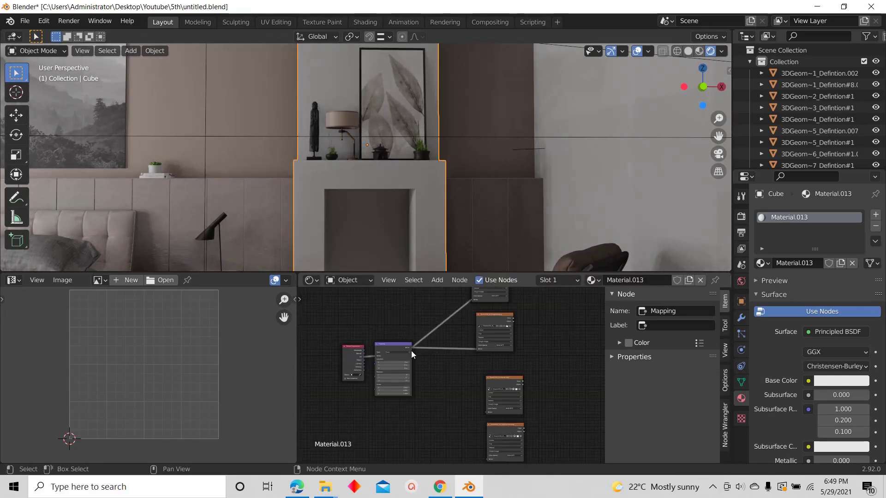
{"action": "left_click_drag", "start_coordinate": [411, 347], "coordinate": [485, 408]}
{"action": "scroll", "coordinate": [439, 354], "scroll_direction": "down", "scroll_amount": 2}
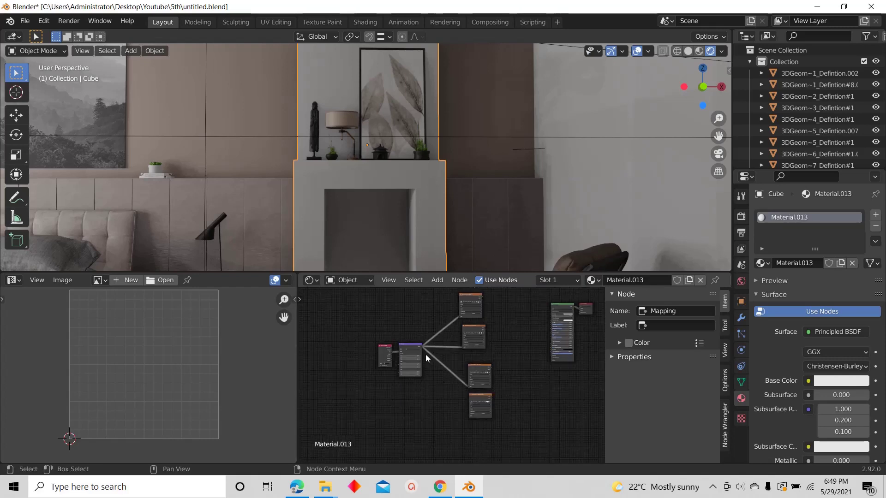
{"action": "left_click_drag", "start_coordinate": [421, 344], "coordinate": [480, 433]}
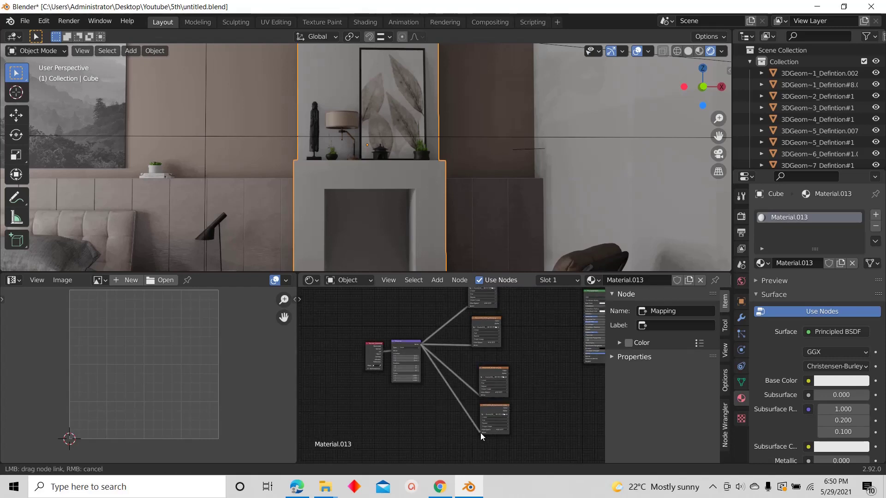
Set the roughness texture's color space to Non-Colour Data
{"action": "scroll", "coordinate": [485, 405], "scroll_direction": "up", "scroll_amount": 5}
{"action": "scroll", "coordinate": [440, 403], "scroll_direction": "up", "scroll_amount": 2}
{"action": "left_click", "coordinate": [450, 395]}
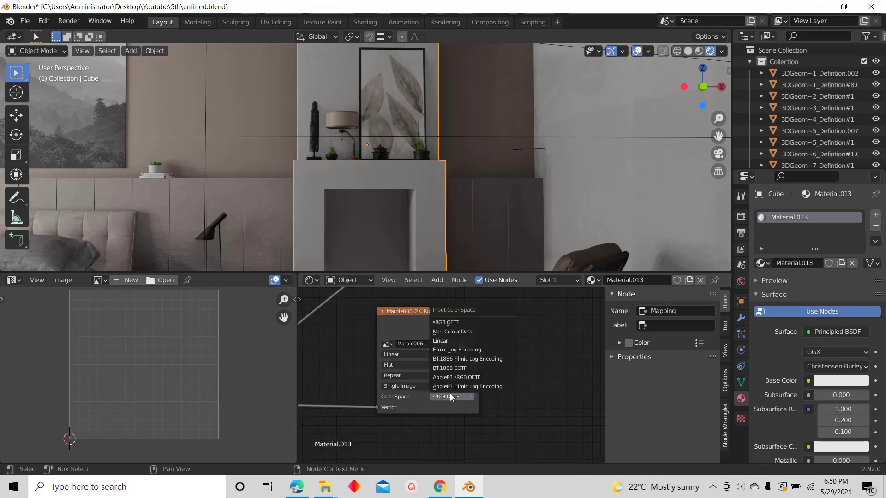
{"action": "left_click", "coordinate": [459, 396]}
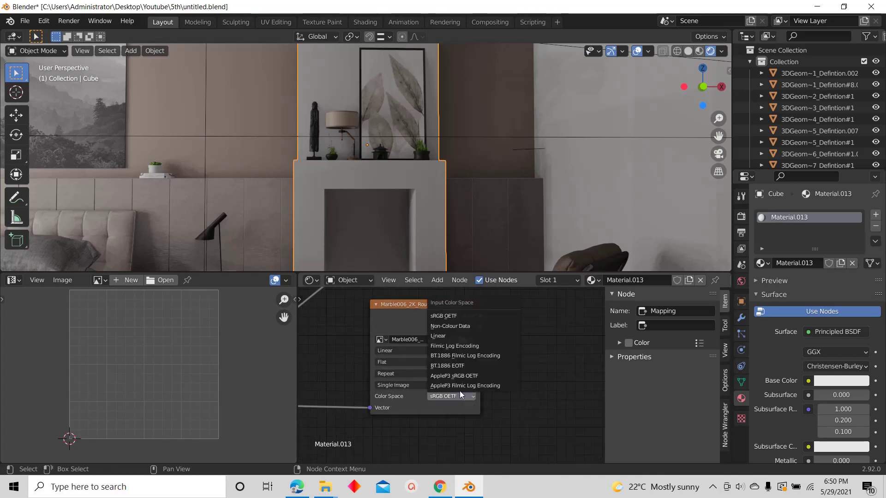
{"action": "left_click", "coordinate": [447, 326]}
{"action": "scroll", "coordinate": [430, 331], "scroll_direction": "down", "scroll_amount": 4}
{"action": "scroll", "coordinate": [440, 363], "scroll_direction": "up", "scroll_amount": 1}
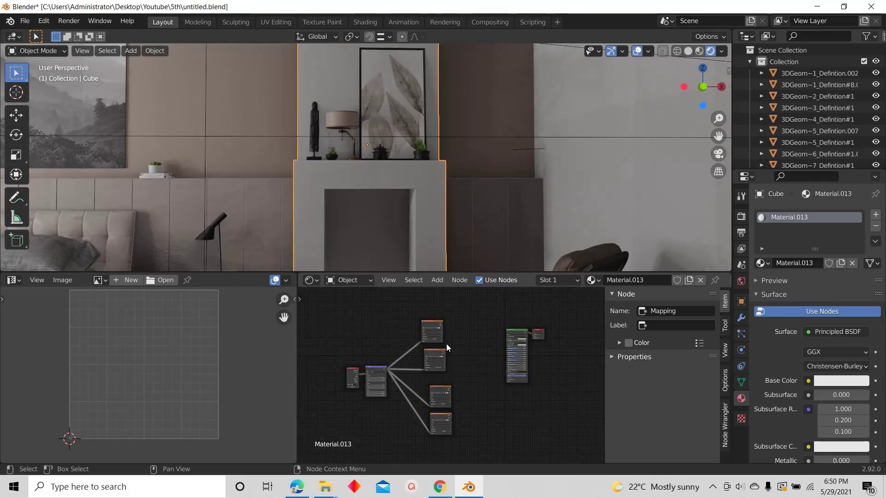
Set the color space of the normal and displacement textures to Non-Colour Data
{"action": "scroll", "coordinate": [435, 319], "scroll_direction": "down", "scroll_amount": 2}
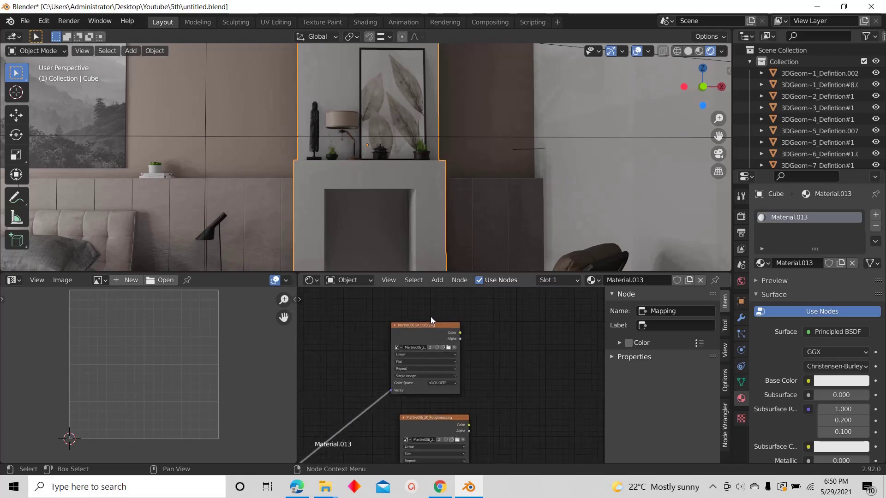
{"action": "scroll", "coordinate": [459, 406], "scroll_direction": "up", "scroll_amount": 4}
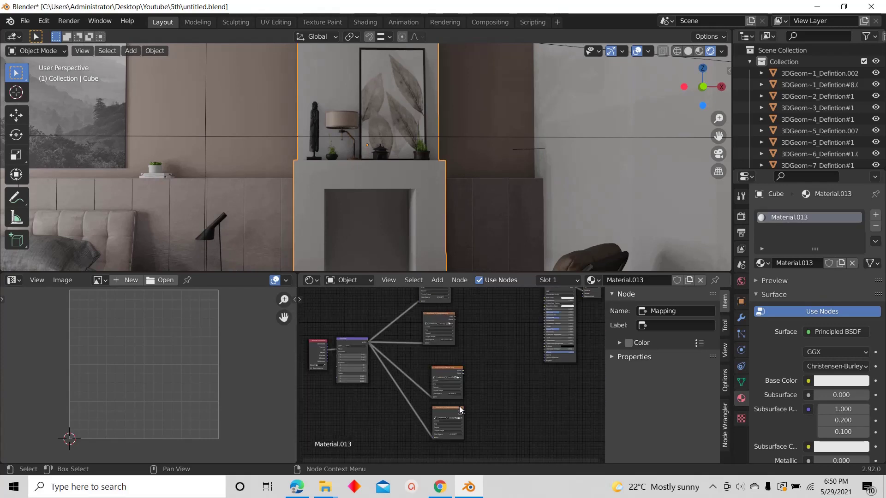
{"action": "left_click", "coordinate": [452, 386]}
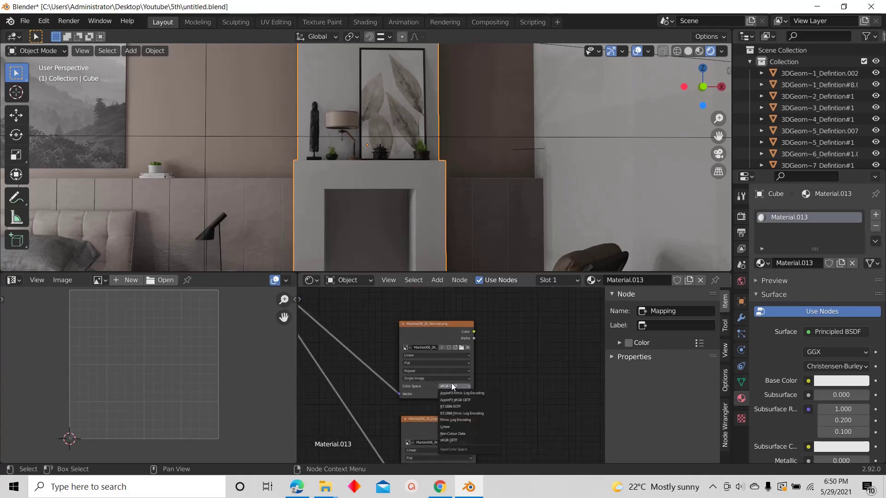
{"action": "left_click", "coordinate": [453, 433]}
{"action": "scroll", "coordinate": [450, 440], "scroll_direction": "down", "scroll_amount": 3}
{"action": "scroll", "coordinate": [434, 439], "scroll_direction": "up", "scroll_amount": 3}
{"action": "left_click", "coordinate": [427, 433]}
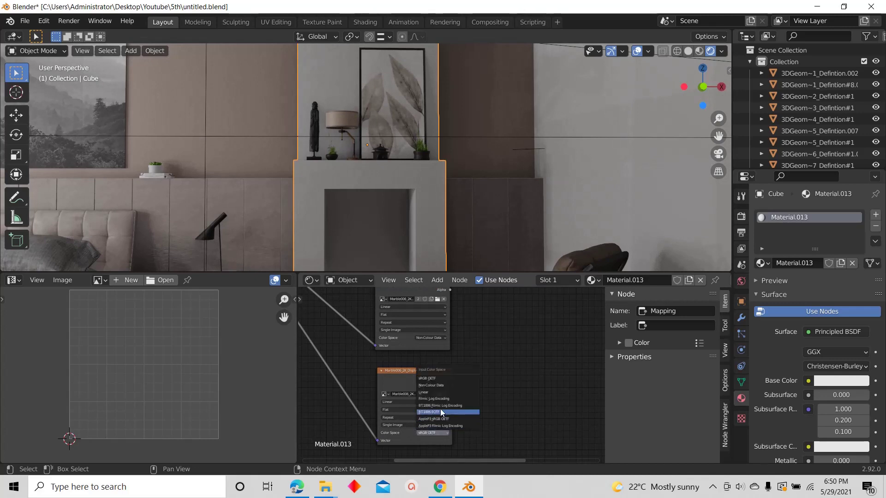
{"action": "left_click", "coordinate": [435, 385]}
Connect the color texture to the Principled BSDF's Base Color and the roughness texture to its Roughness input
{"action": "scroll", "coordinate": [413, 423], "scroll_direction": "down", "scroll_amount": 1}
{"action": "scroll", "coordinate": [445, 360], "scroll_direction": "up", "scroll_amount": 4}
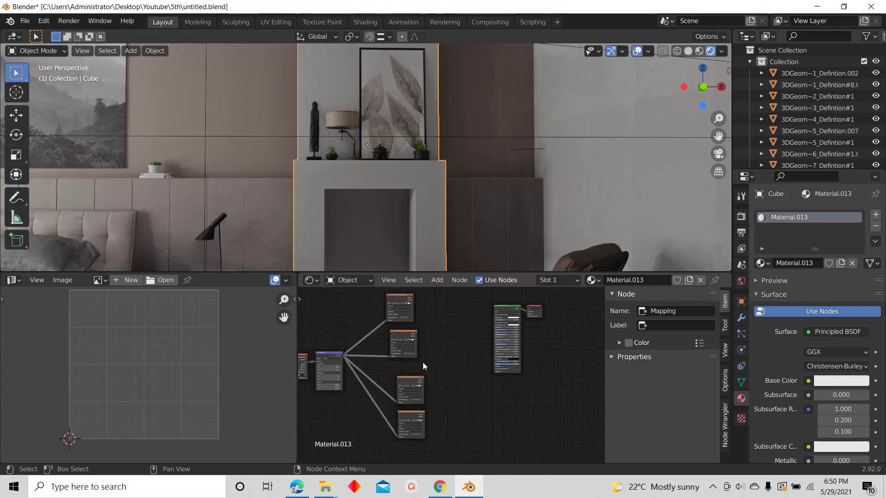
{"action": "left_click_drag", "start_coordinate": [378, 319], "coordinate": [552, 363]}
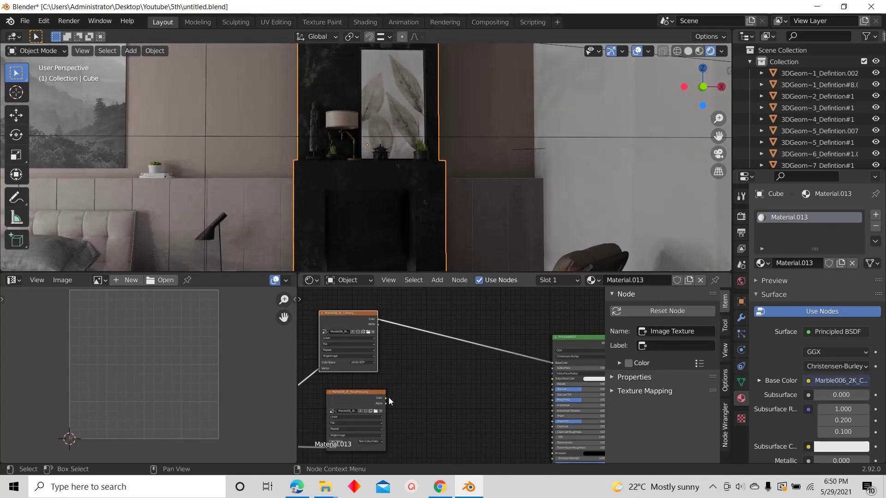
{"action": "left_click_drag", "start_coordinate": [387, 398], "coordinate": [552, 399]}
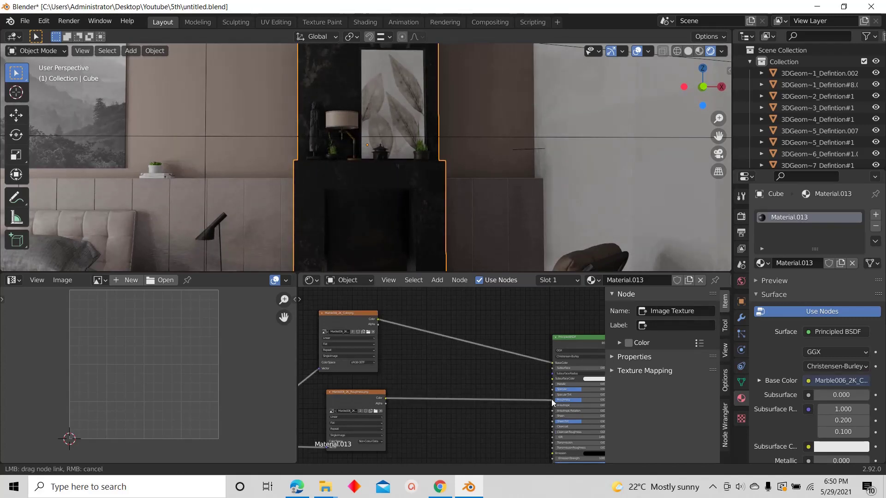
{"action": "scroll", "coordinate": [466, 332], "scroll_direction": "down", "scroll_amount": 4, "text": "shift"}
{"action": "scroll", "coordinate": [422, 394], "scroll_direction": "down", "scroll_amount": 3}
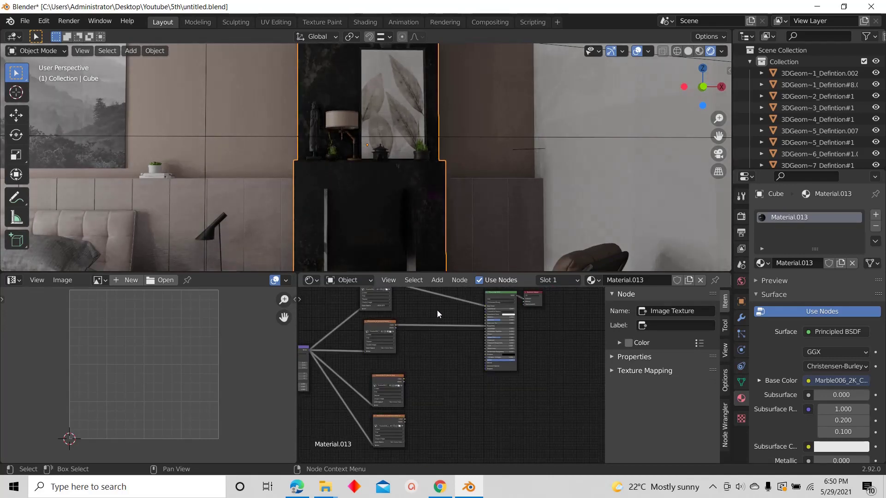
Add a Normal Map node and place it beside the normal texture, off the roughness link
{"action": "left_click", "coordinate": [436, 281]}
{"action": "left_click", "coordinate": [455, 294]}
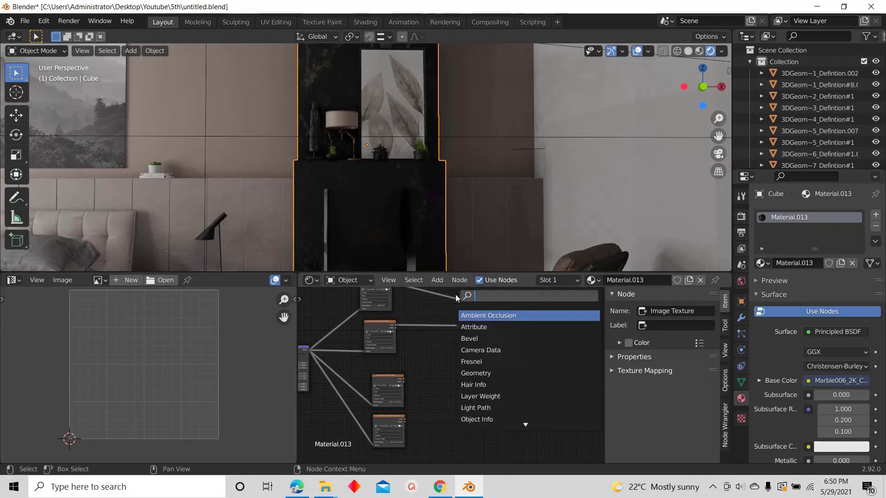
{"action": "type", "text": "NORMAL"}
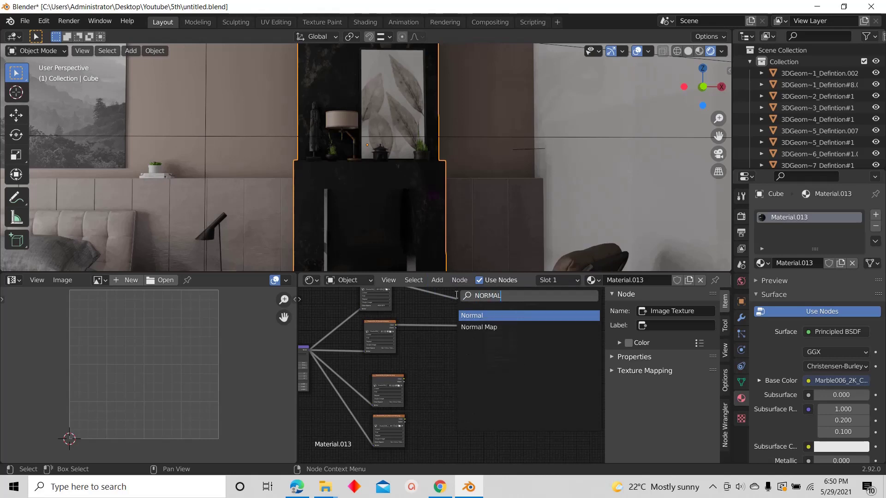
{"action": "left_click", "coordinate": [479, 327]}
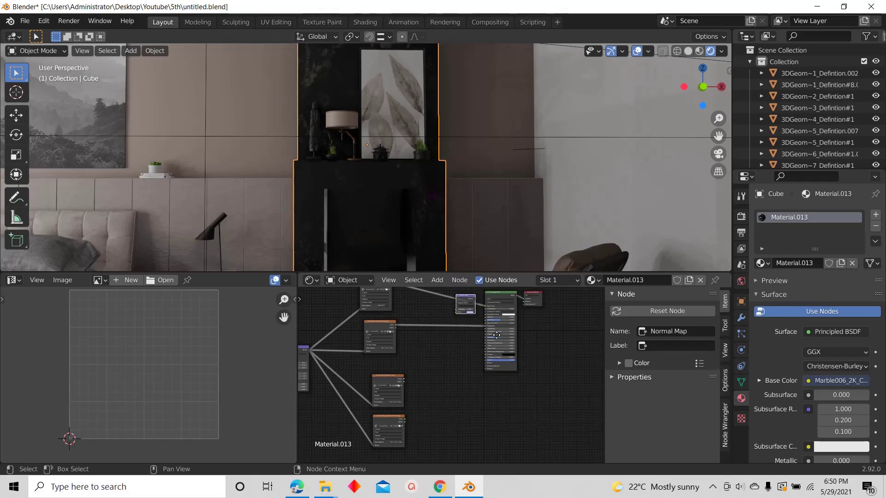
{"action": "left_click", "coordinate": [444, 337]}
{"action": "scroll", "coordinate": [441, 363], "scroll_direction": "up", "scroll_amount": 4}
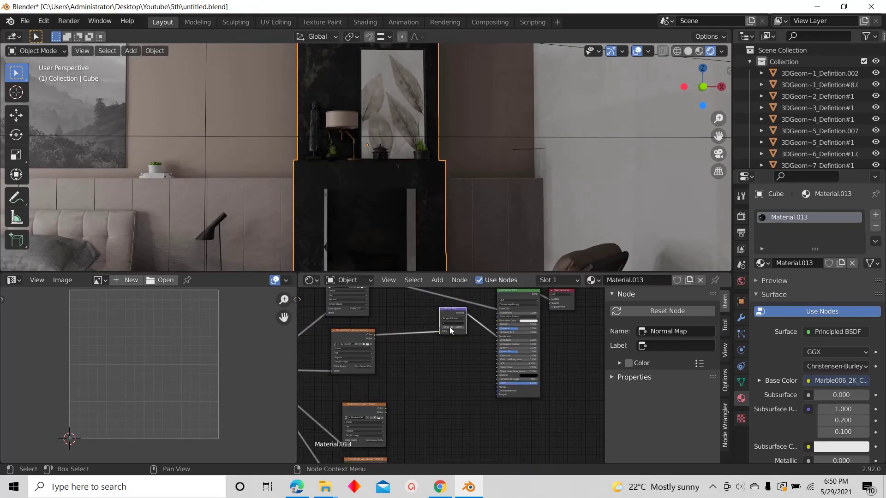
{"action": "left_click_drag", "start_coordinate": [431, 374], "coordinate": [518, 326]}
{"action": "scroll", "coordinate": [455, 314], "scroll_direction": "down", "scroll_amount": 5}
{"action": "left_click_drag", "start_coordinate": [446, 337], "coordinate": [433, 373]}
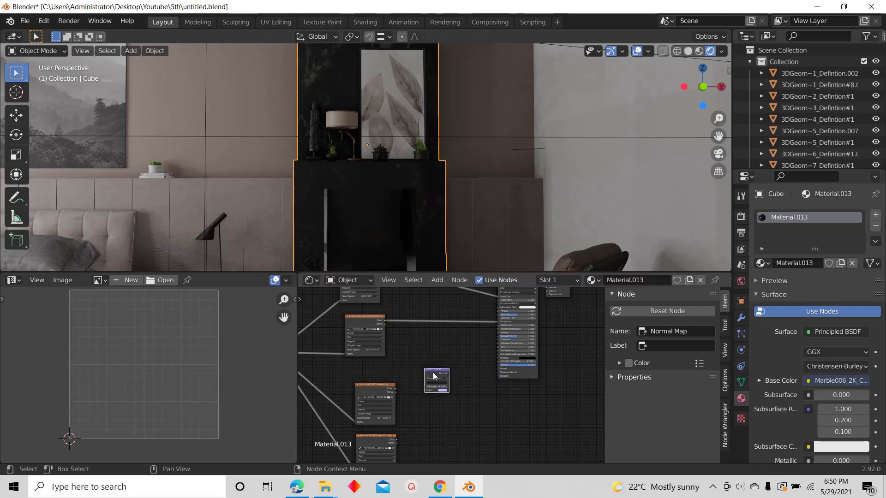
Add a Bump node and place it between the Normal Map node and the Principled BSDF
{"action": "left_click", "coordinate": [437, 280]}
{"action": "left_click", "coordinate": [446, 297]}
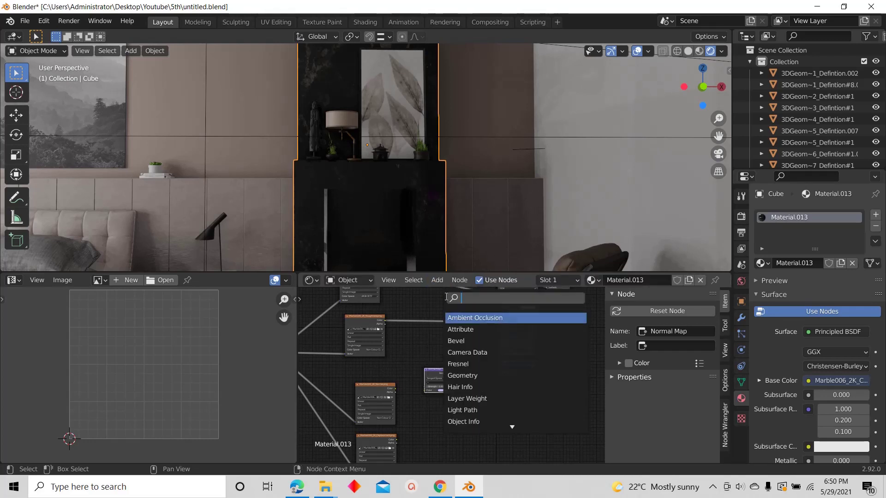
{"action": "type", "text": "BUMP"}
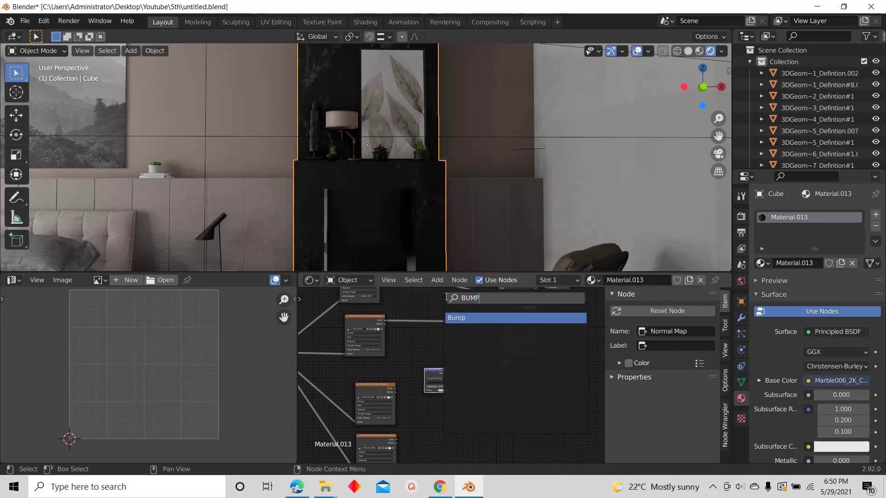
{"action": "left_click", "coordinate": [453, 317]}
{"action": "scroll", "coordinate": [454, 350], "scroll_direction": "up", "scroll_amount": 2}
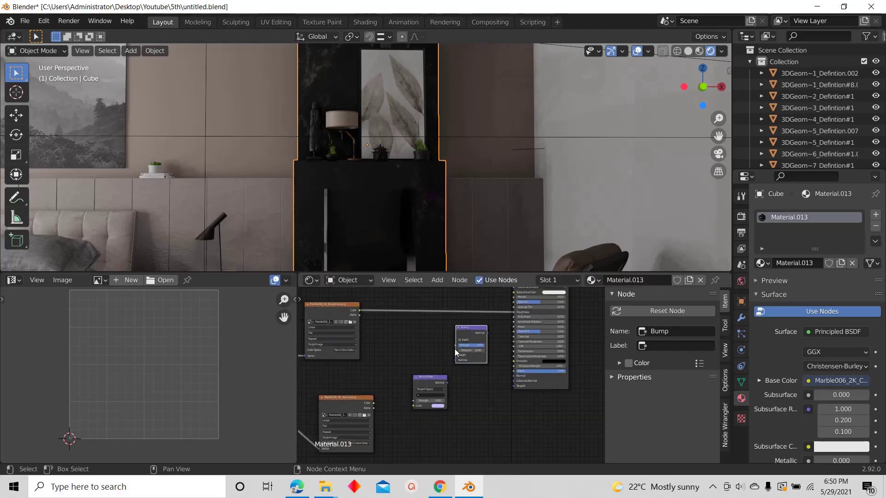
{"action": "left_click", "coordinate": [460, 381]}
Connect the Normal Map to the Bump node's Normal input and set the Bump strength to 0.1 and distance to 0.005
{"action": "scroll", "coordinate": [435, 378], "scroll_direction": "up", "scroll_amount": 2}
{"action": "left_click_drag", "start_coordinate": [451, 378], "coordinate": [472, 395]}
{"action": "left_click", "coordinate": [499, 380]}
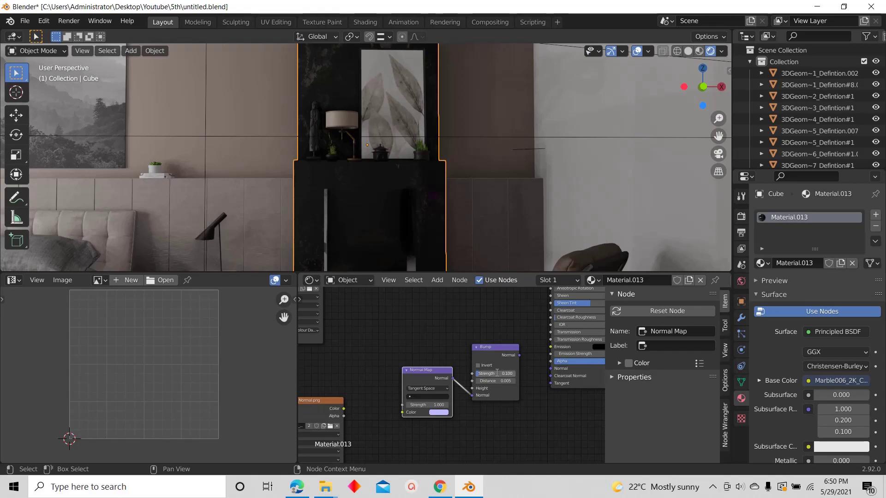
Connect the normal texture's color to the Normal Map and the displacement texture's color to the Bump node's Height
{"action": "left_click_drag", "start_coordinate": [344, 409], "coordinate": [402, 412]}
{"action": "scroll", "coordinate": [409, 356], "scroll_direction": "down", "scroll_amount": 3}
{"action": "scroll", "coordinate": [409, 354], "scroll_direction": "down", "scroll_amount": 2}
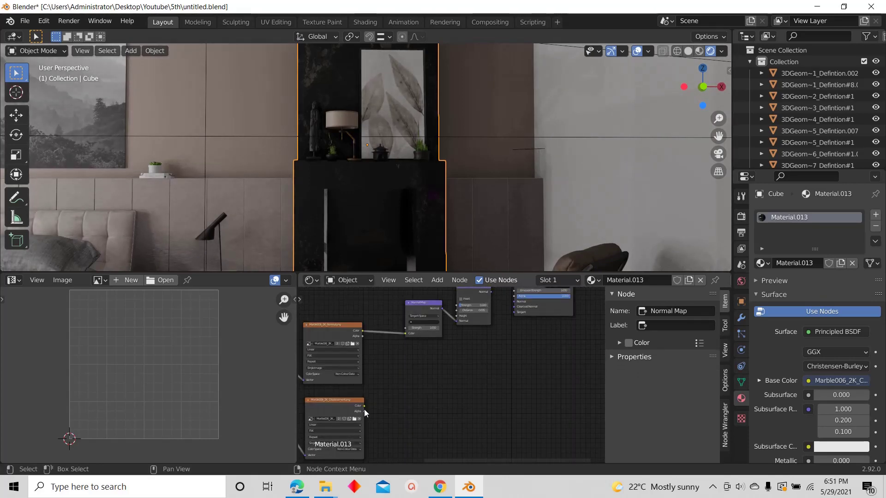
{"action": "scroll", "coordinate": [385, 399], "scroll_direction": "up", "scroll_amount": 2}
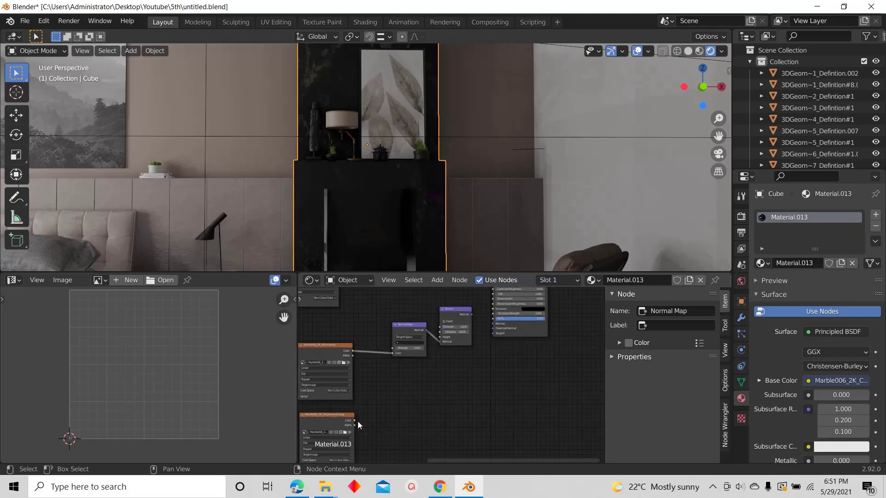
{"action": "left_click_drag", "start_coordinate": [439, 340], "coordinate": [440, 339]}
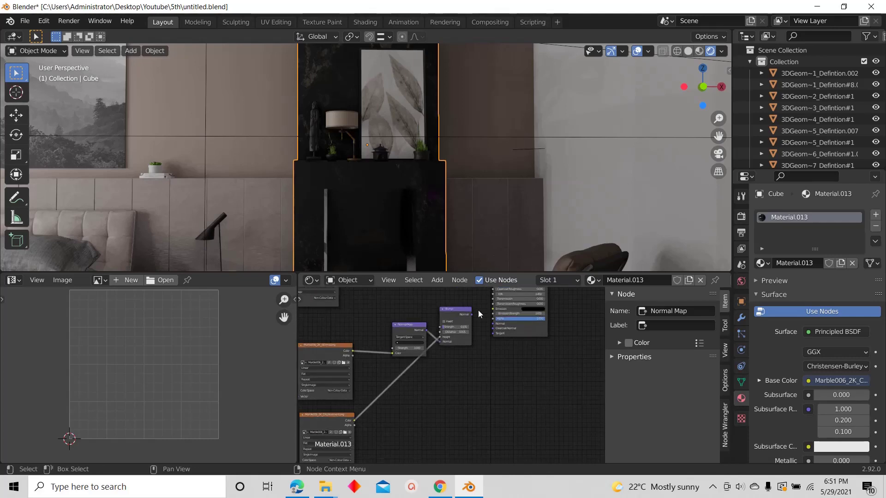
Connect the Bump node's Normal output to the Principled BSDF's Normal input and check the fireplace in the viewport
{"action": "scroll", "coordinate": [478, 310], "scroll_direction": "up", "scroll_amount": 2}
{"action": "left_click_drag", "start_coordinate": [488, 327], "coordinate": [497, 328]}
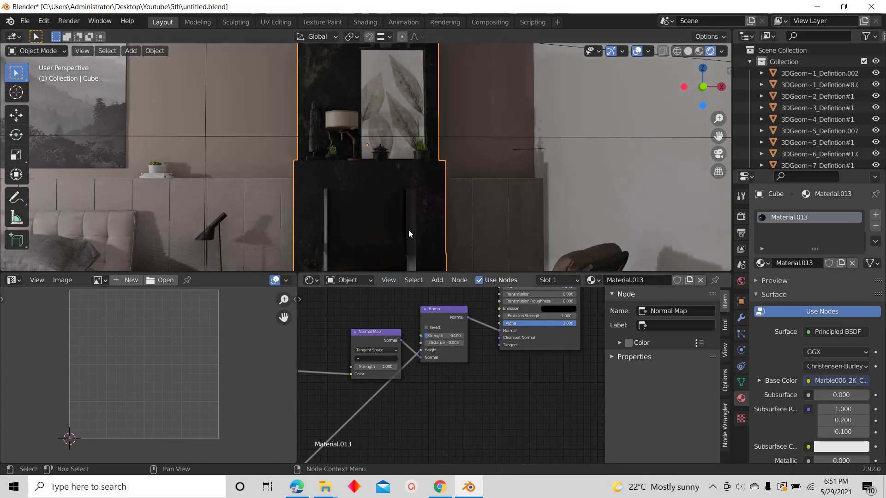
{"action": "scroll", "coordinate": [357, 187], "scroll_direction": "down", "scroll_amount": 3}
{"action": "scroll", "coordinate": [382, 101], "scroll_direction": "up", "scroll_amount": 3}
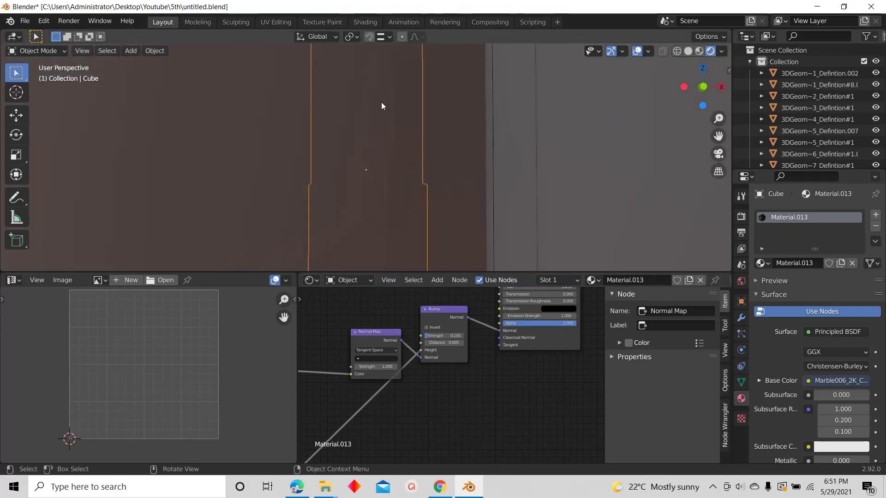
Set the Mapping node's scale to 2 on X, Y and Z and check the marble pattern on the fireplace
{"action": "left_click_drag", "start_coordinate": [400, 273], "coordinate": [398, 336]}
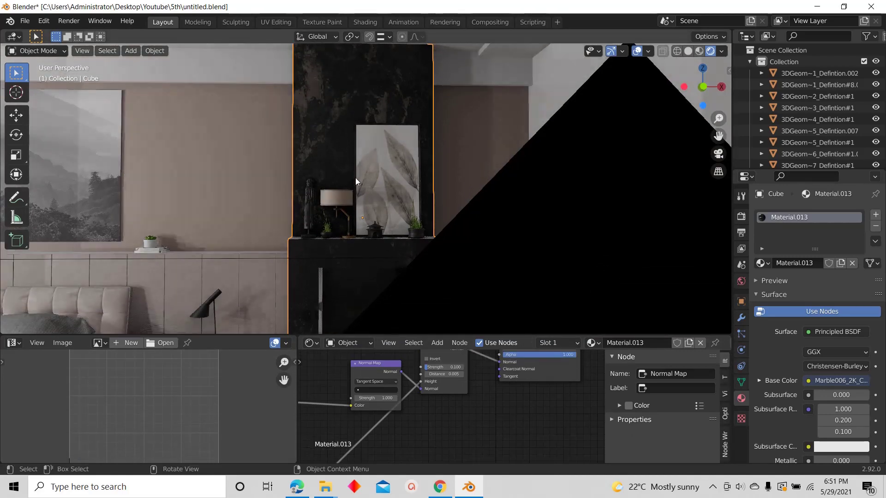
{"action": "scroll", "coordinate": [471, 443], "scroll_direction": "down", "scroll_amount": 2}
{"action": "scroll", "coordinate": [458, 394], "scroll_direction": "down", "scroll_amount": 4}
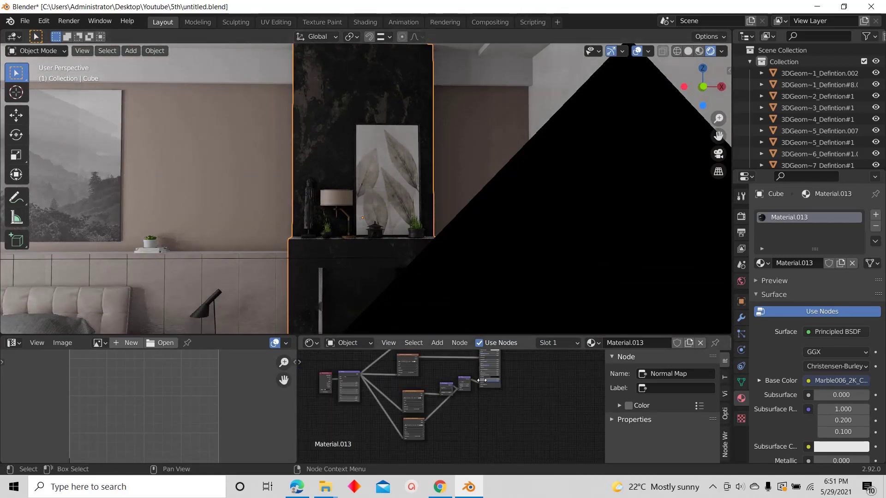
{"action": "scroll", "coordinate": [424, 393], "scroll_direction": "up", "scroll_amount": 3}
{"action": "scroll", "coordinate": [396, 384], "scroll_direction": "up", "scroll_amount": 5}
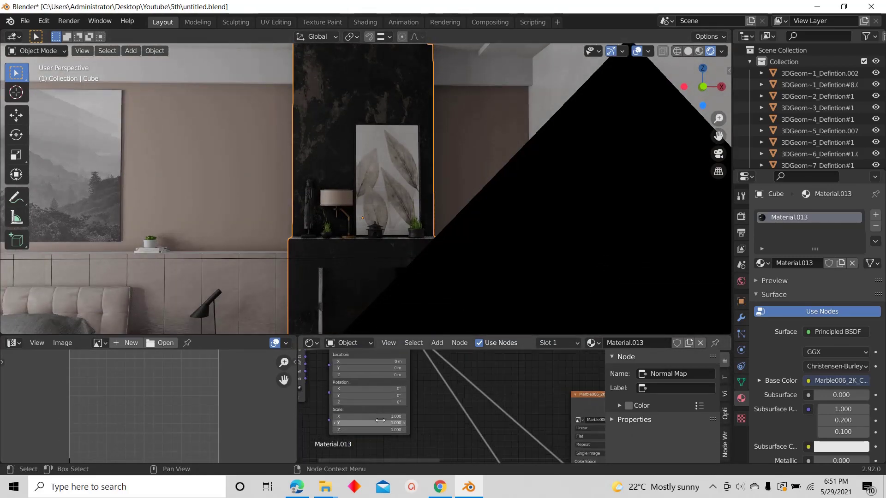
{"action": "key", "text": "Return"}
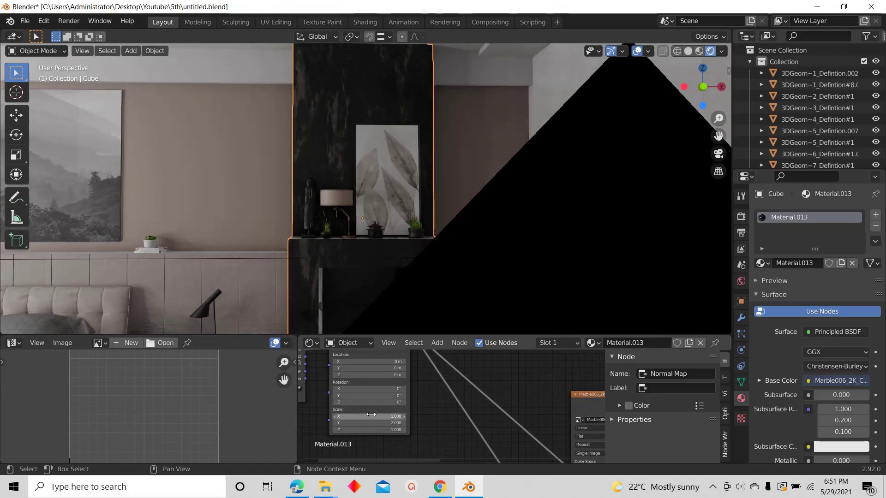
{"action": "type", "text": "2"}
{"action": "key", "text": "Return"}
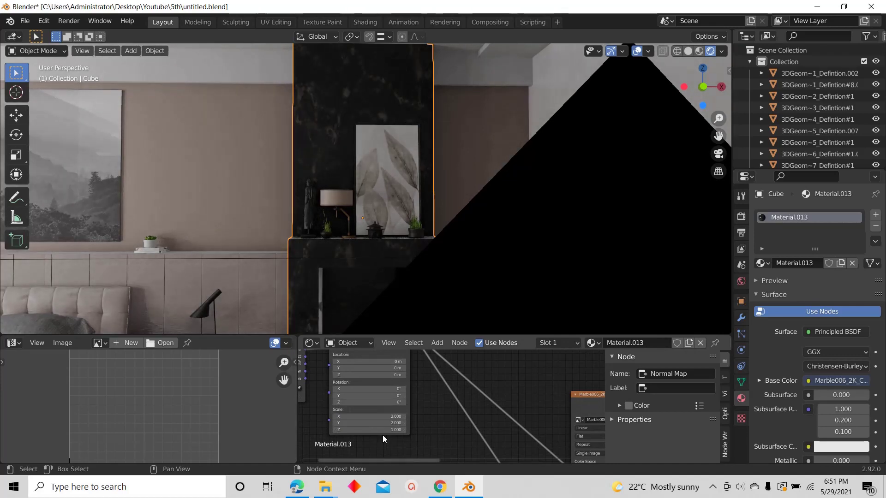
{"action": "key", "text": "Return"}
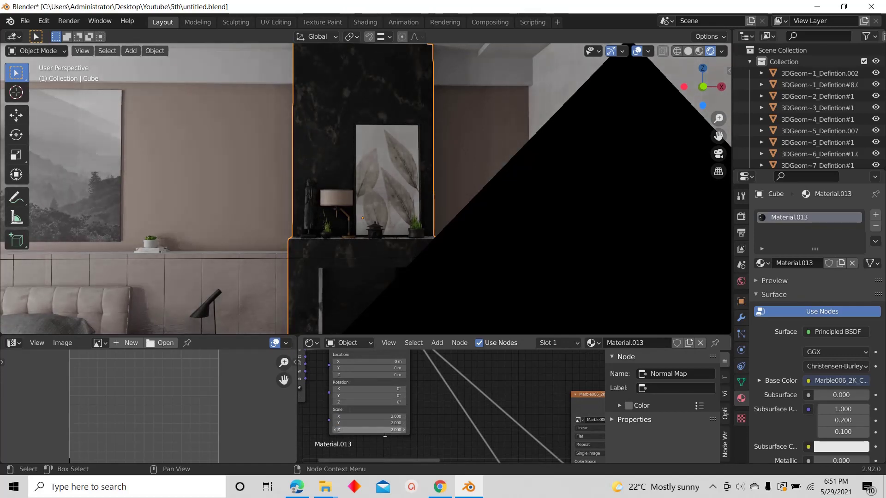
{"action": "key", "text": "shift+grave"}
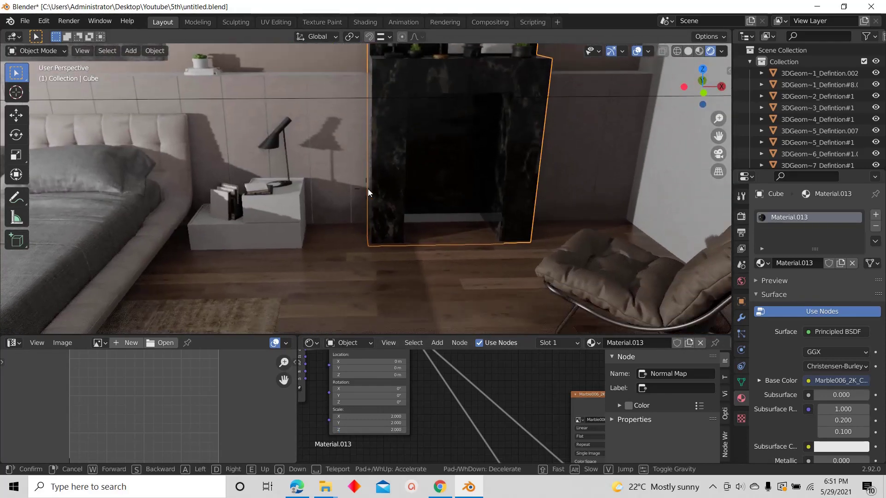
{"action": "key", "text": "w"}
{"action": "left_click", "coordinate": [366, 189]}
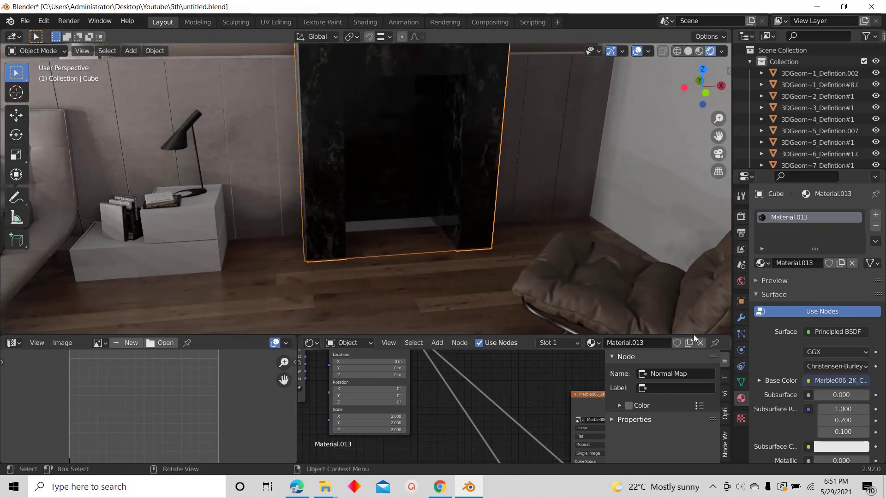
Try a Bevel modifier on the fireplace, inspecting its mantel edges, and remove the modifier
{"action": "left_click", "coordinate": [741, 317]}
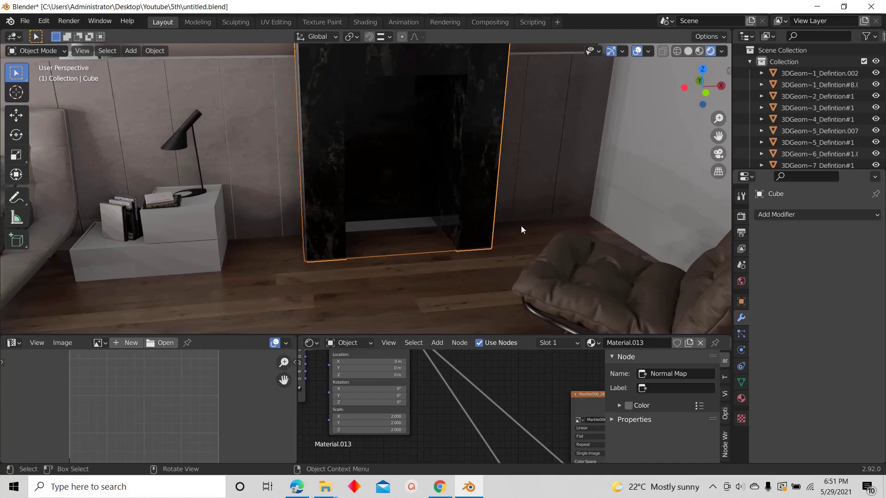
{"action": "left_click", "coordinate": [772, 215]}
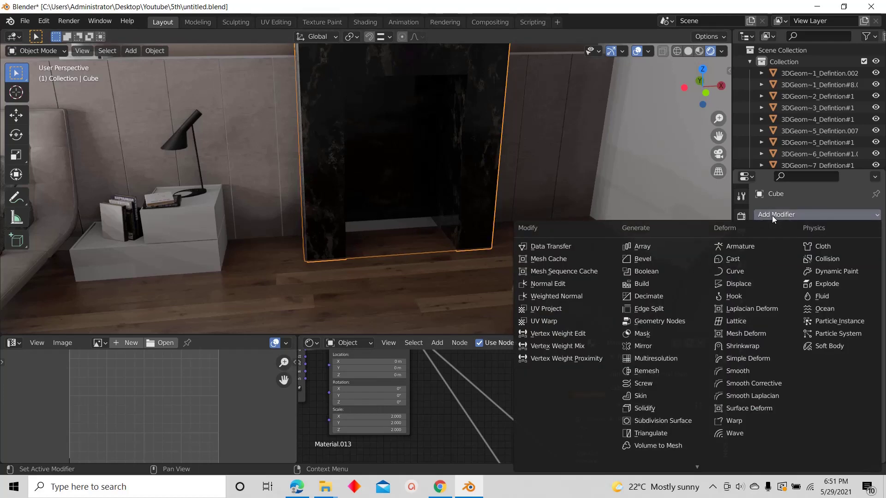
{"action": "left_click", "coordinate": [637, 259]}
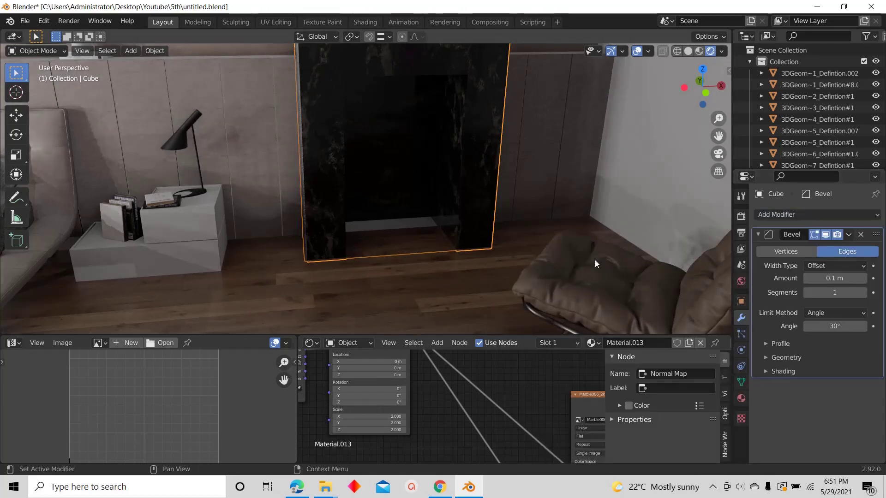
{"action": "scroll", "coordinate": [489, 240], "scroll_direction": "down", "scroll_amount": 4}
{"action": "scroll", "coordinate": [434, 218], "scroll_direction": "up", "scroll_amount": 8}
{"action": "scroll", "coordinate": [383, 216], "scroll_direction": "up", "scroll_amount": 3}
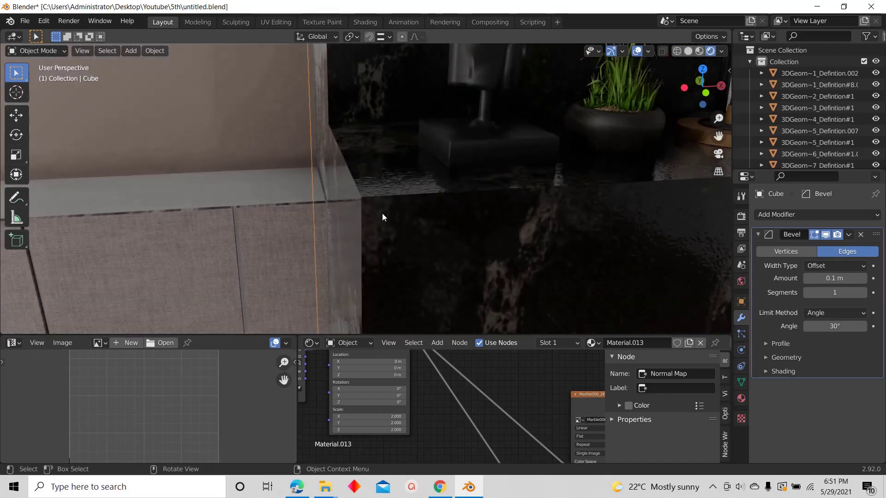
{"action": "left_click_drag", "start_coordinate": [843, 279], "coordinate": [815, 279]}
{"action": "left_click", "coordinate": [727, 68]}
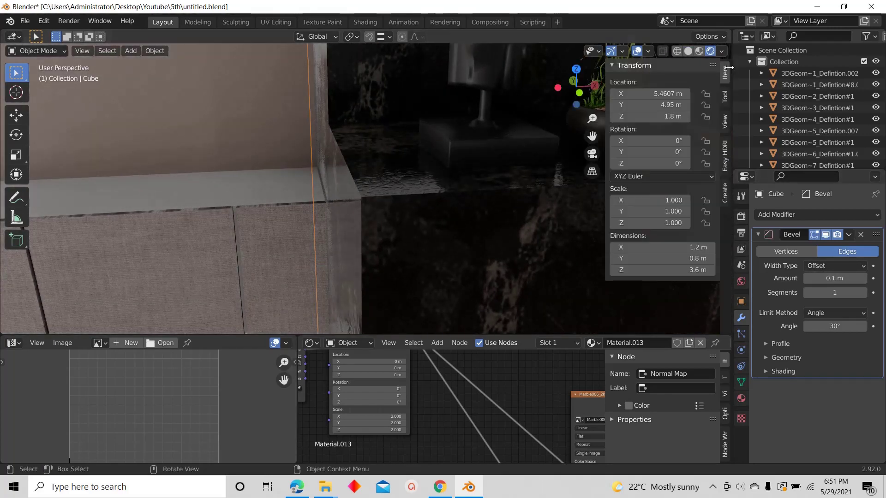
{"action": "left_click", "coordinate": [861, 235]}
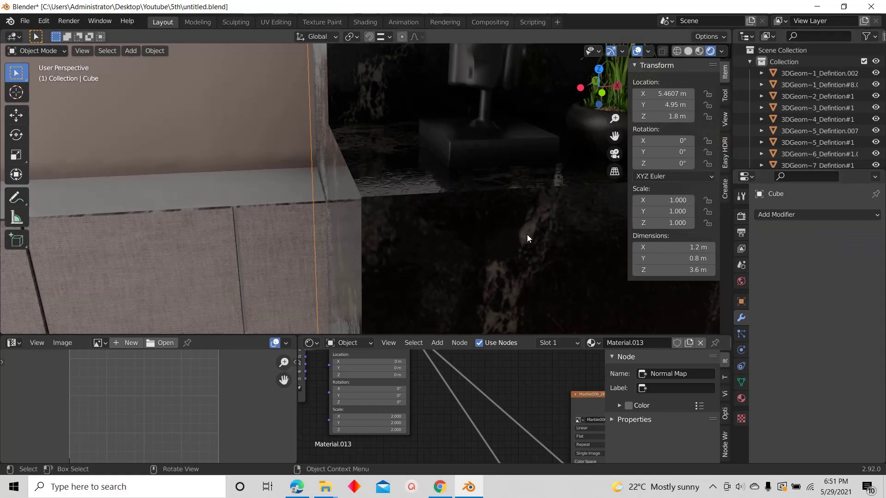
Examine the marble fireplace from several angles and distances in the rendered viewport
{"action": "key", "text": "shift+grave"}
{"action": "key", "text": "s"}
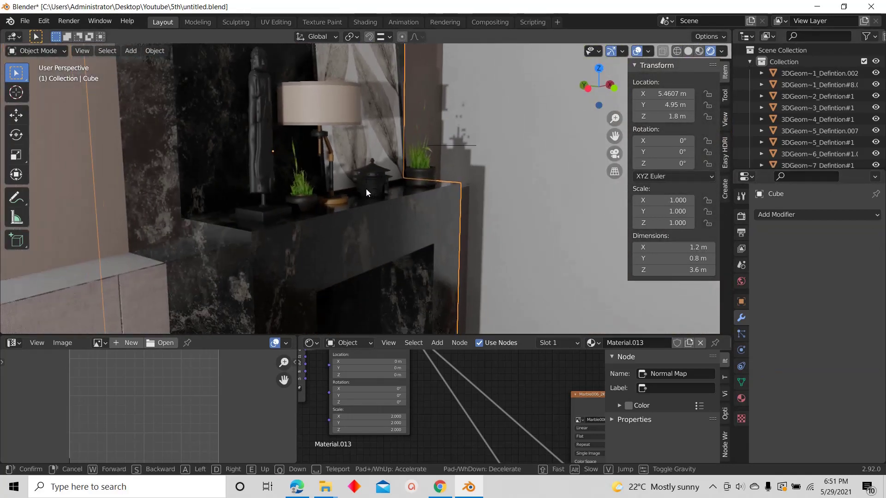
{"action": "key", "text": "d"}
{"action": "key", "text": "s"}
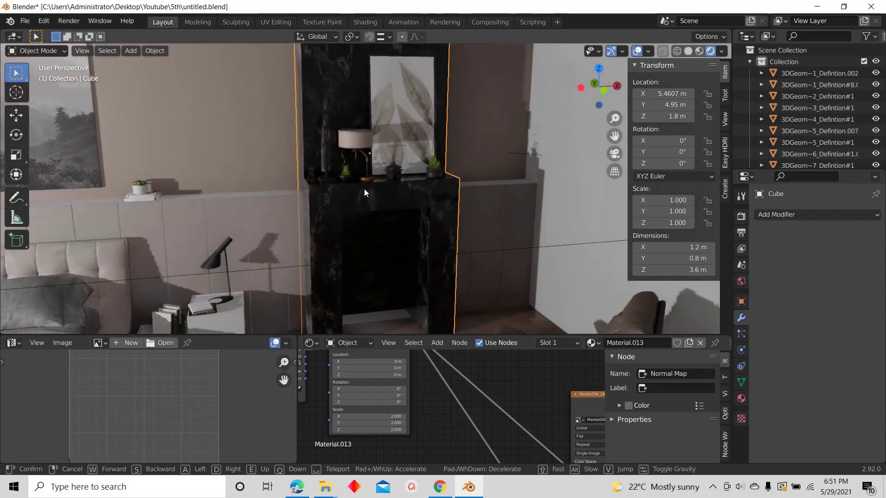
{"action": "key", "text": "d"}
{"action": "key", "text": "s"}
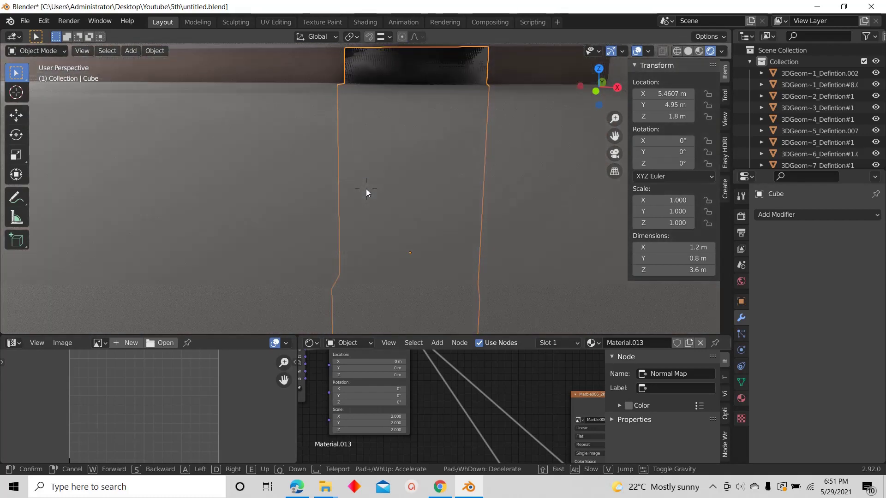
{"action": "key", "text": "w"}
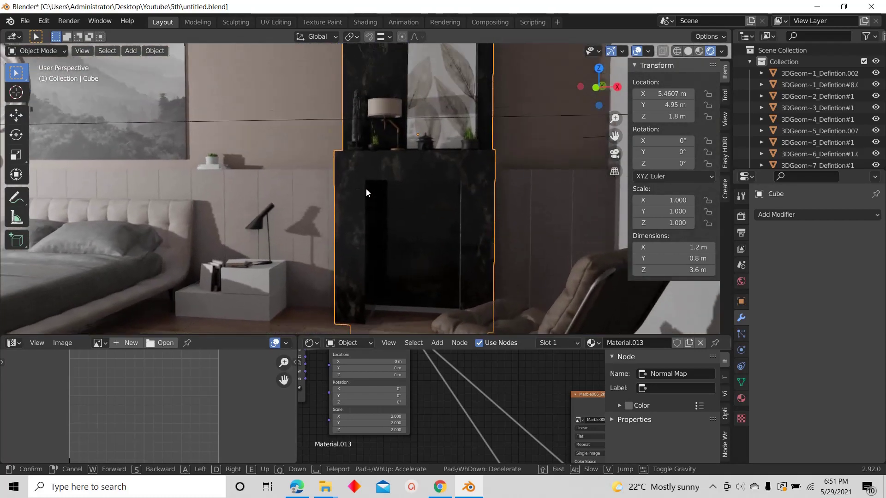
{"action": "left_click", "coordinate": [367, 190]}
Add an RGB Curves node between the marble color texture and the Principled BSDF's Base Color
{"action": "scroll", "coordinate": [427, 397], "scroll_direction": "down", "scroll_amount": 5}
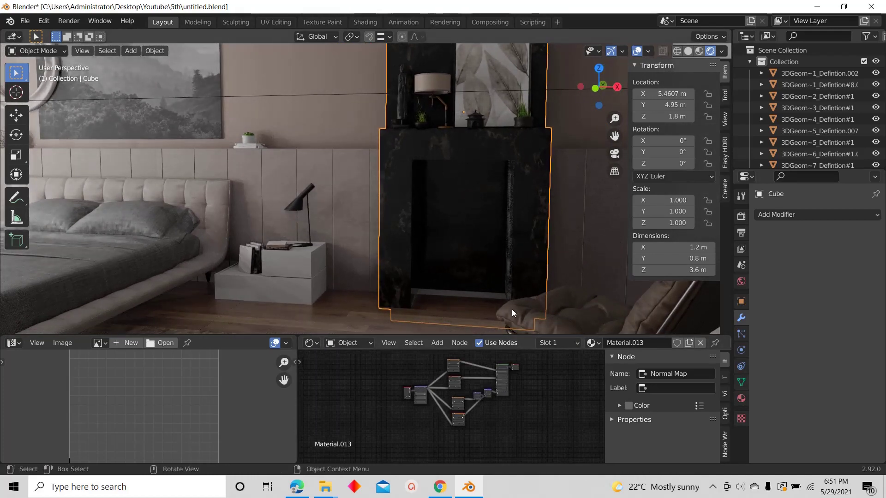
{"action": "left_click_drag", "start_coordinate": [513, 337], "coordinate": [515, 363]}
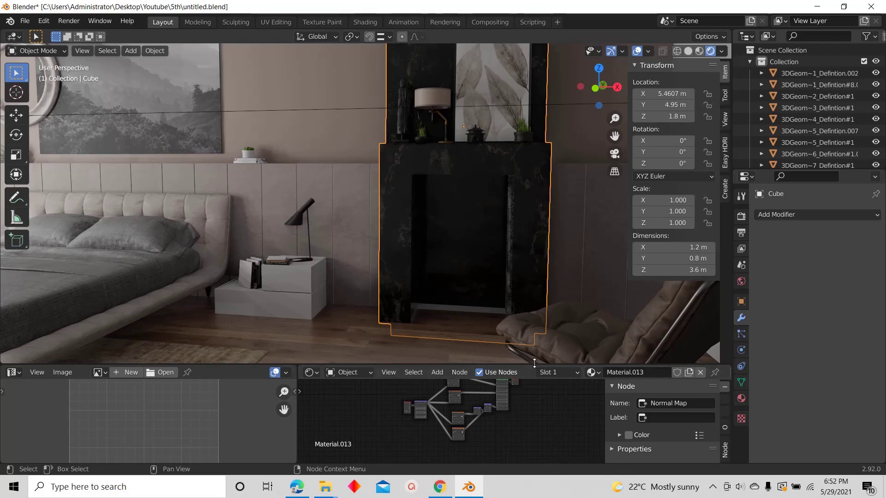
{"action": "left_click_drag", "start_coordinate": [535, 365], "coordinate": [508, 301]}
{"action": "scroll", "coordinate": [510, 353], "scroll_direction": "up", "scroll_amount": 3}
{"action": "scroll", "coordinate": [473, 340], "scroll_direction": "up", "scroll_amount": 2}
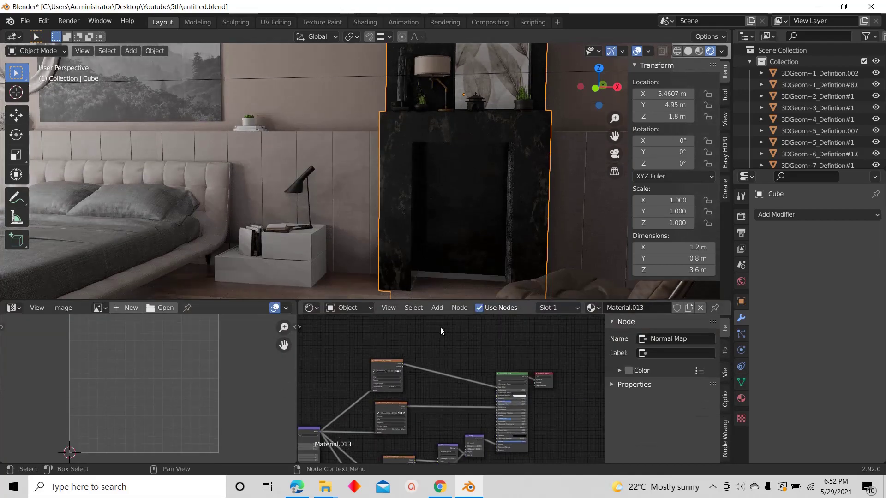
{"action": "left_click", "coordinate": [435, 309]}
{"action": "left_click", "coordinate": [437, 321]}
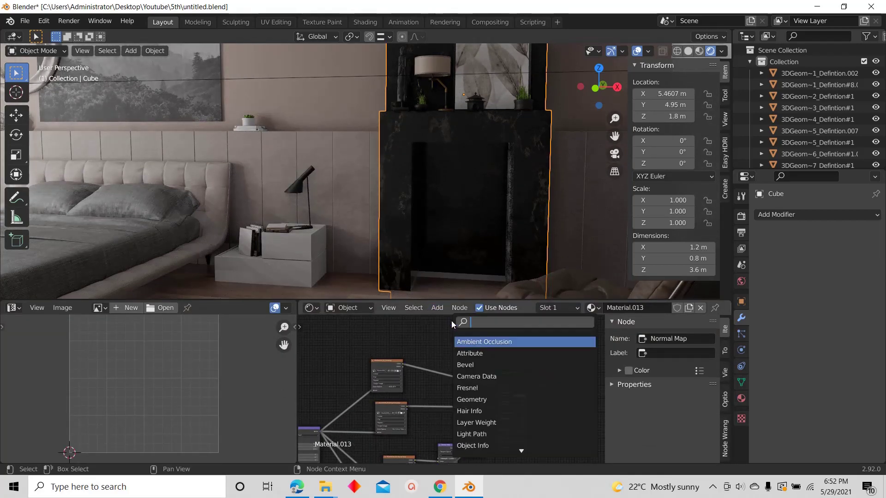
{"action": "type", "text": "RGB"}
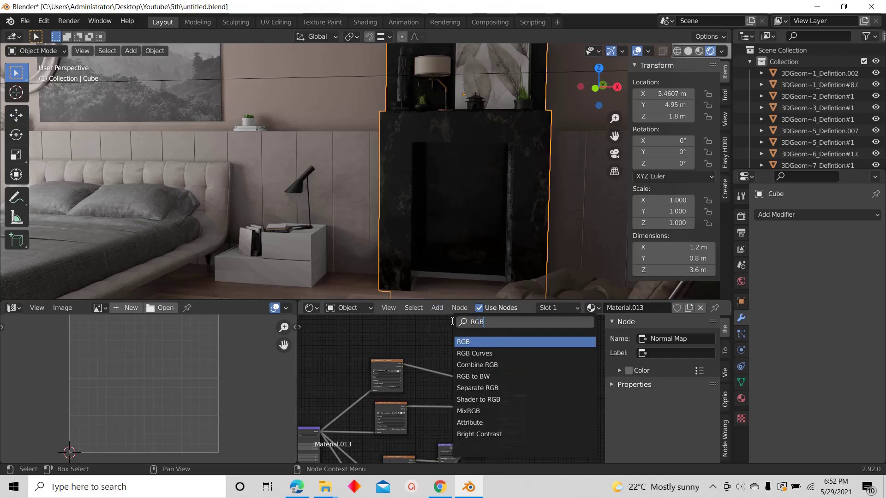
{"action": "left_click", "coordinate": [476, 354]}
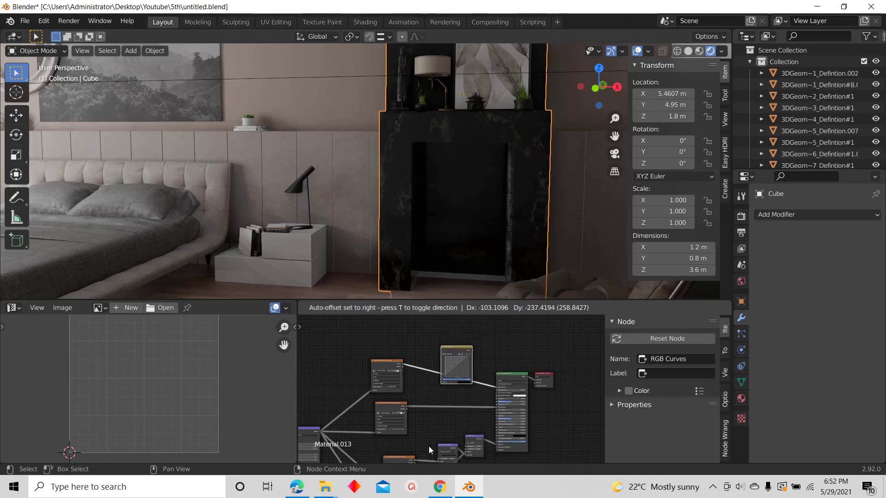
{"action": "left_click", "coordinate": [428, 446]}
Brighten the marble by raising the middle of the RGB curve to about X 0.37, Y 0.575
{"action": "scroll", "coordinate": [461, 356], "scroll_direction": "up", "scroll_amount": 5}
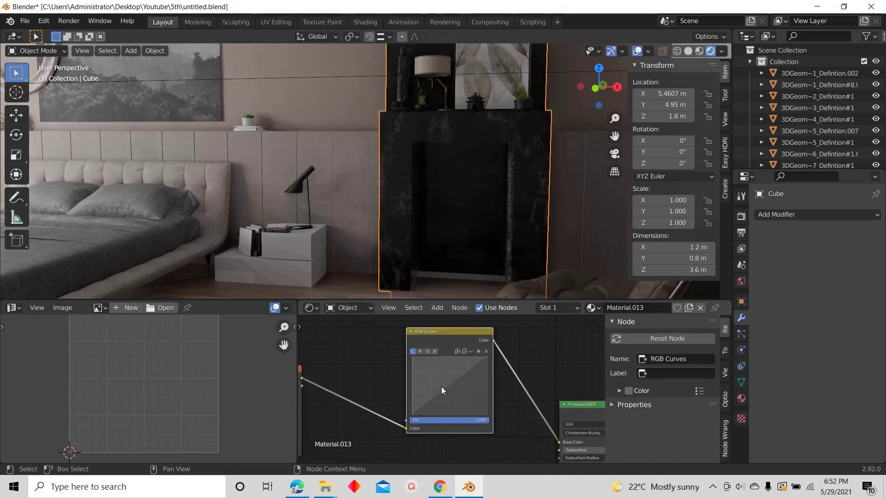
{"action": "scroll", "coordinate": [447, 371], "scroll_direction": "up", "scroll_amount": 2}
{"action": "mouse_move", "coordinate": [450, 388]}
{"action": "left_mouse_down"}
{"action": "mouse_move", "coordinate": [414, 360]}
{"action": "mouse_move", "coordinate": [437, 384]}
{"action": "left_mouse_up"}
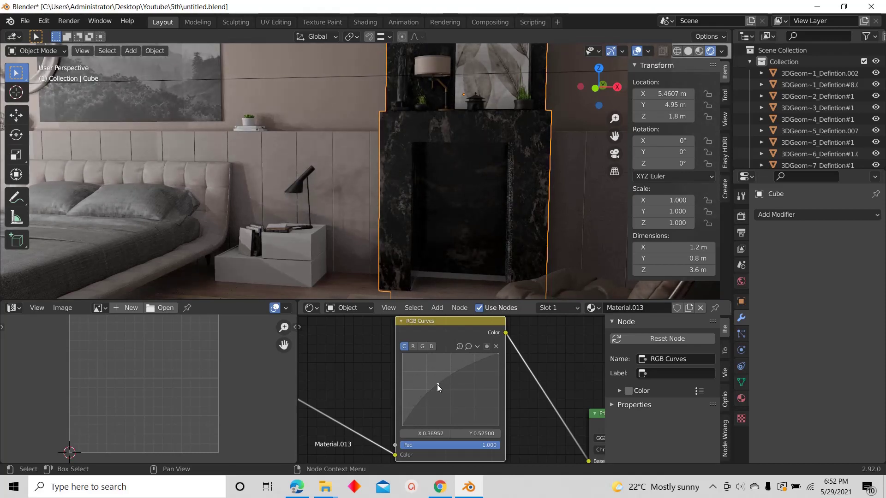
Enlarge the viewport to check the fireplace and lower the RGB curve's middle point slightly to soften the brightening
{"action": "left_click_drag", "start_coordinate": [503, 300], "coordinate": [461, 395]}
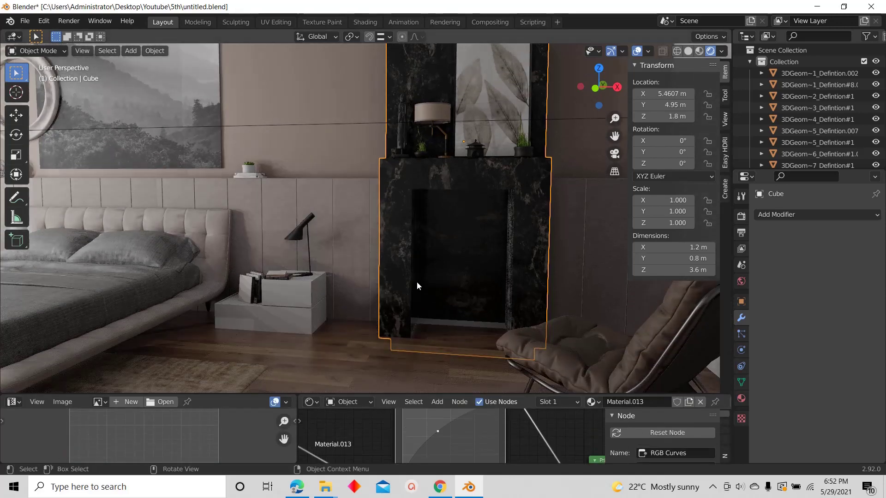
{"action": "key", "text": "shift+grave"}
{"action": "key", "text": "a"}
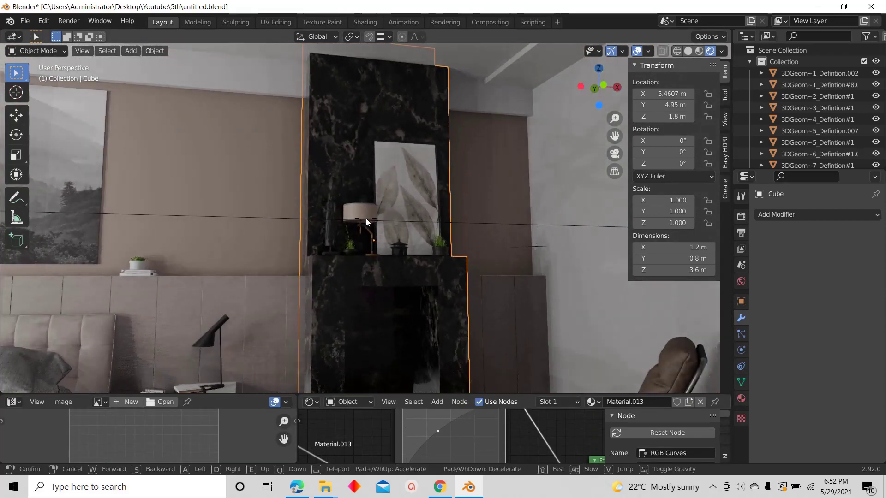
{"action": "left_click", "coordinate": [366, 218]}
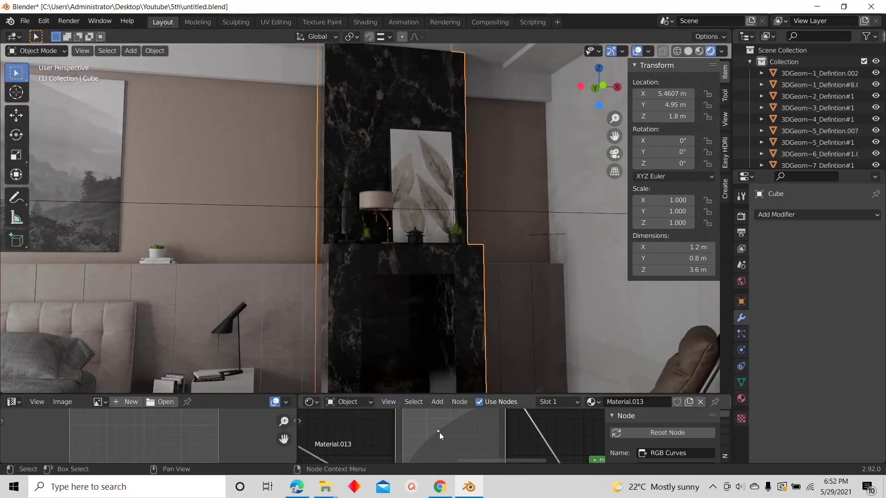
{"action": "left_click_drag", "start_coordinate": [439, 433], "coordinate": [442, 435]}
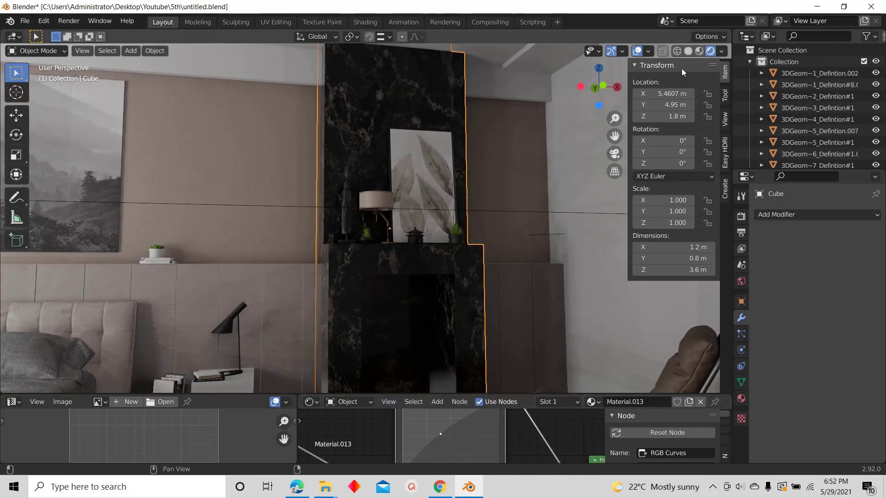
{"action": "key", "text": "shift+grave"}
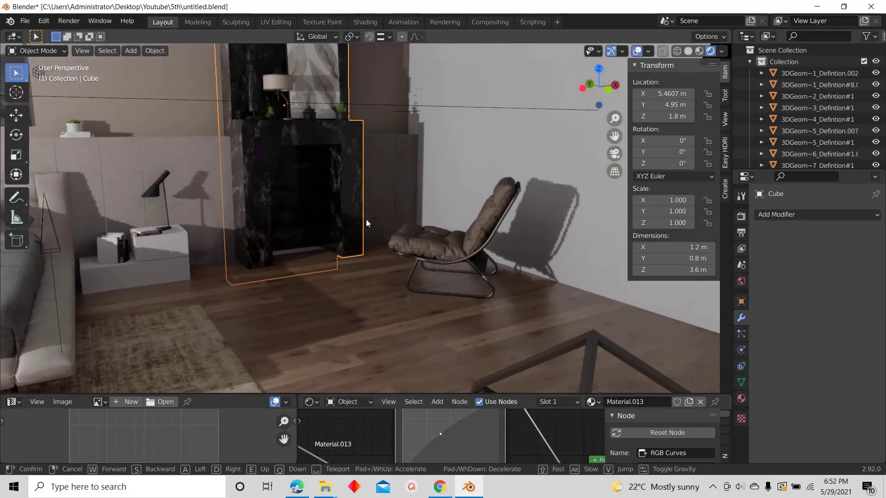
Remove the broken magenta Handle_material from the door handle
{"action": "key", "text": "s"}
{"action": "key", "text": "w"}
{"action": "left_click", "coordinate": [366, 222]}
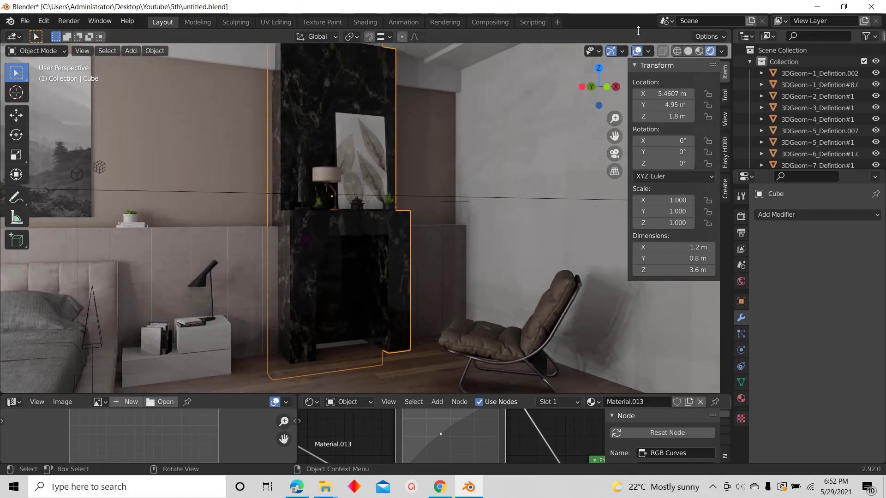
{"action": "key", "text": "shift+grave"}
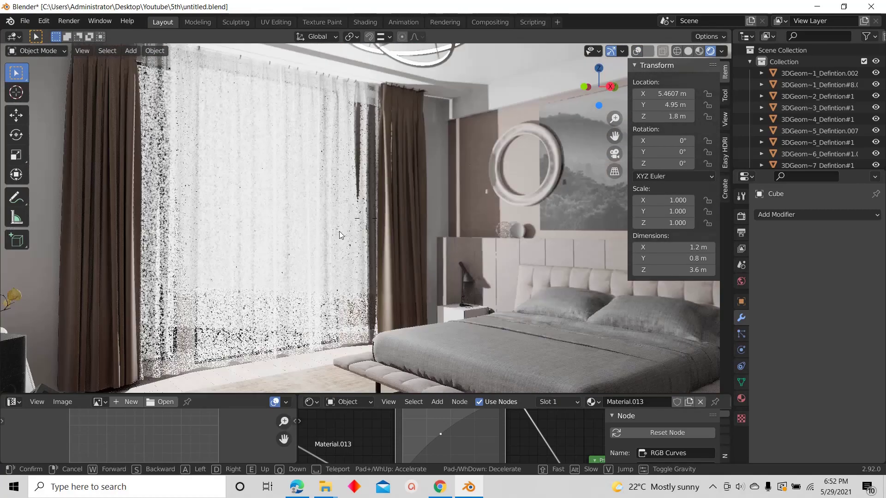
{"action": "key", "text": "w"}
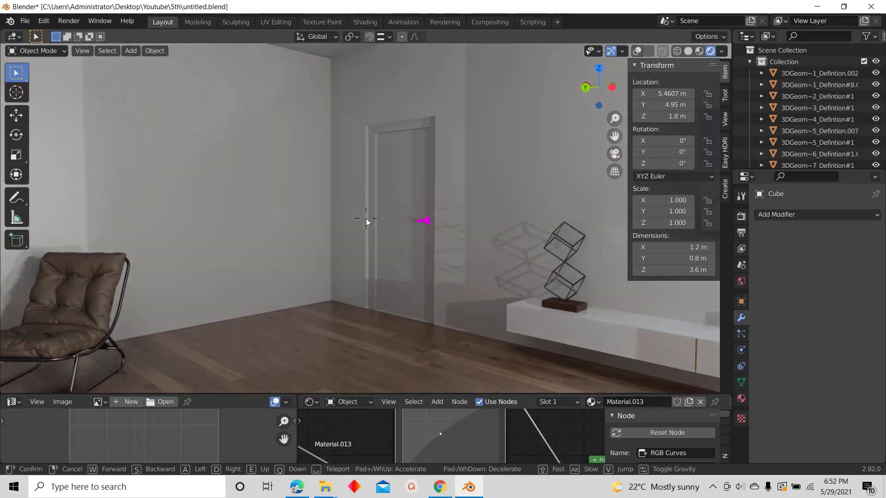
{"action": "key", "text": "w"}
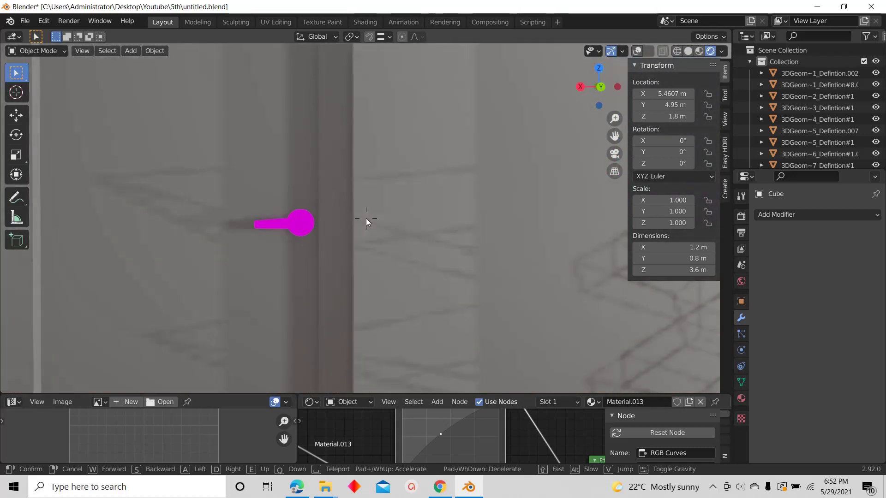
{"action": "left_click", "coordinate": [353, 229]}
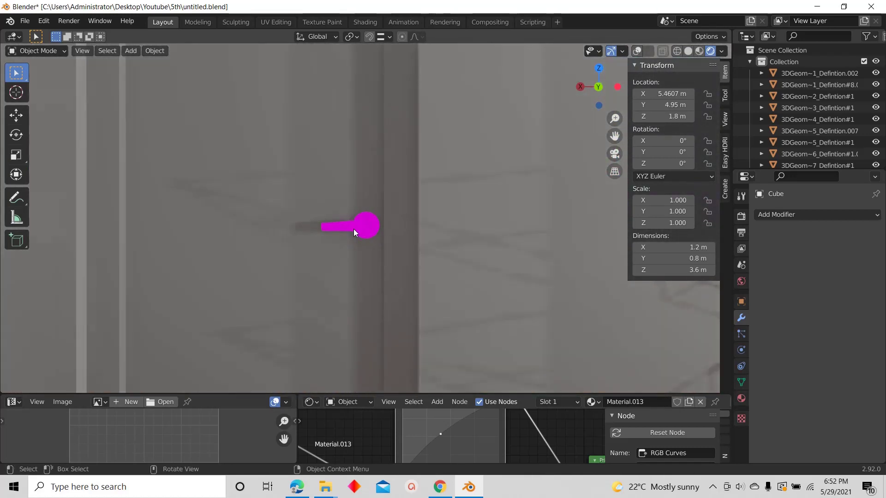
{"action": "left_click", "coordinate": [354, 229]}
{"action": "left_click", "coordinate": [741, 397]}
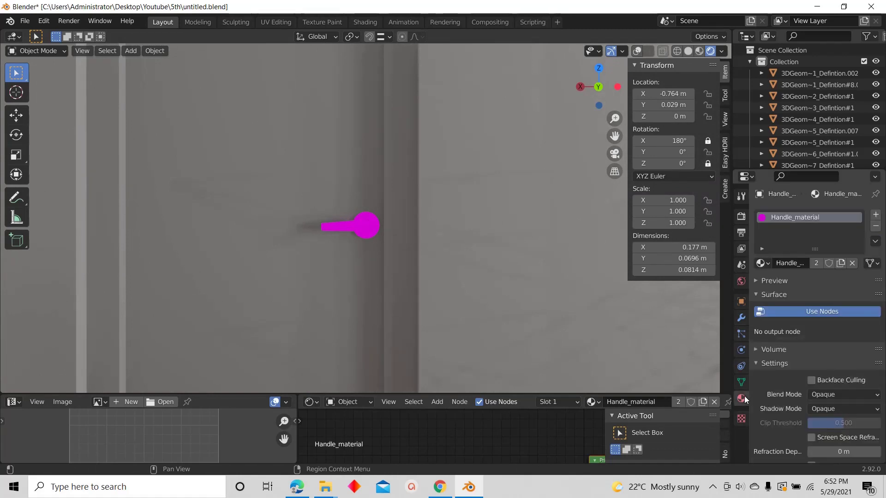
{"action": "left_click", "coordinate": [877, 227]}
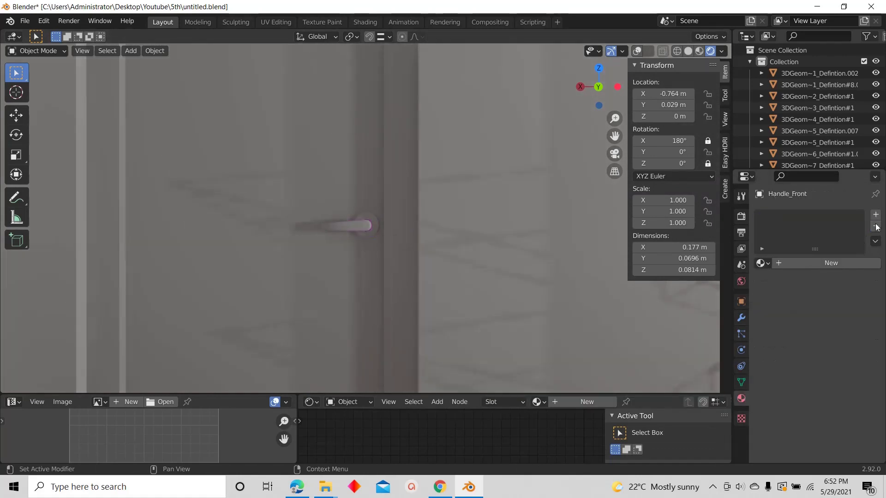
Create a new material for the door handle with Metallic 1.000 and Roughness 0.120
{"action": "left_click", "coordinate": [839, 259]}
{"action": "scroll", "coordinate": [803, 359], "scroll_direction": "down", "scroll_amount": 6}
{"action": "left_click_drag", "start_coordinate": [825, 336], "coordinate": [871, 336]}
{"action": "left_click_drag", "start_coordinate": [837, 377], "coordinate": [812, 376]}
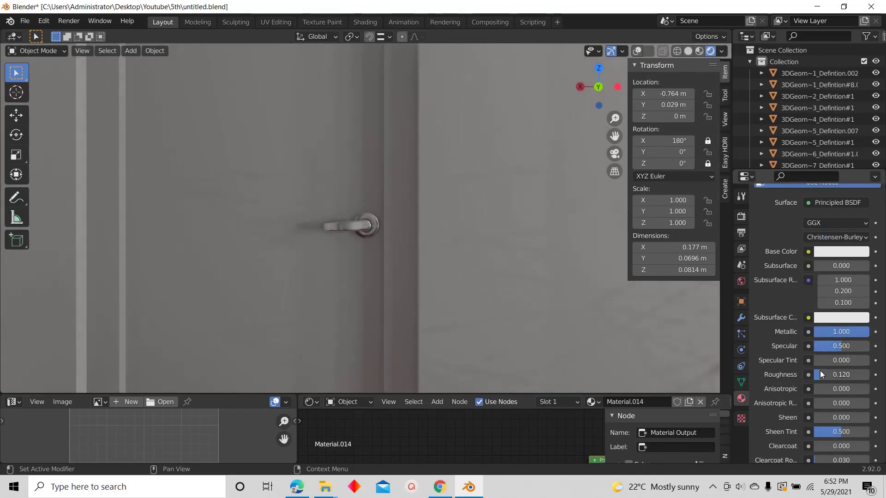
Walk through the bedroom to examine the door, armchair, fireplace and bed area in the rendered view
{"action": "key", "text": "shift+grave"}
{"action": "key", "text": "s"}
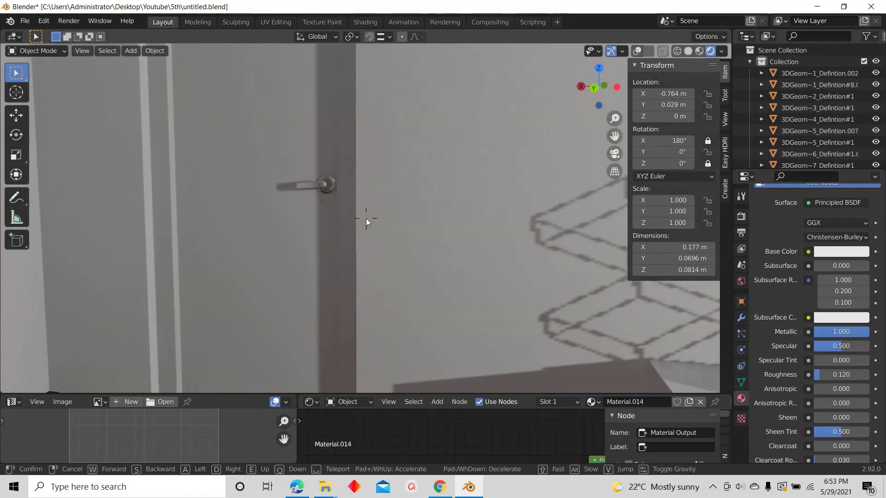
{"action": "key", "text": "d"}
{"action": "key", "text": "a"}
{"action": "key", "text": "d"}
{"action": "key", "text": "s"}
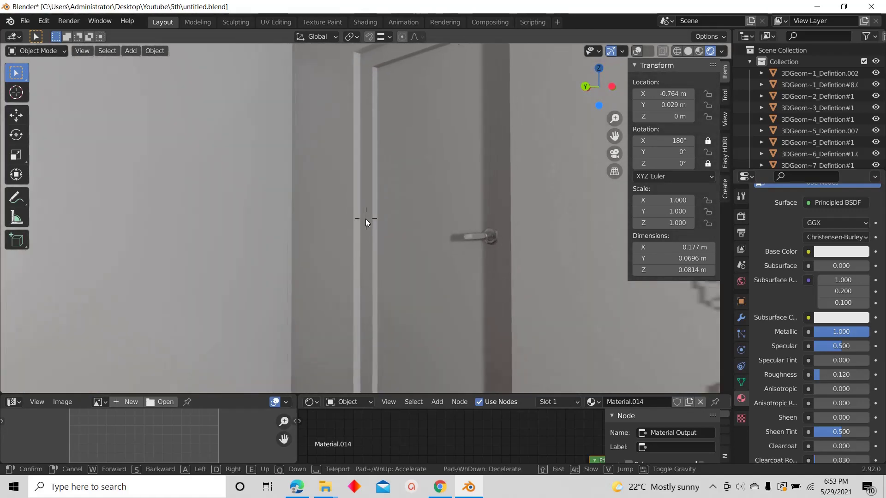
{"action": "key", "text": "s"}
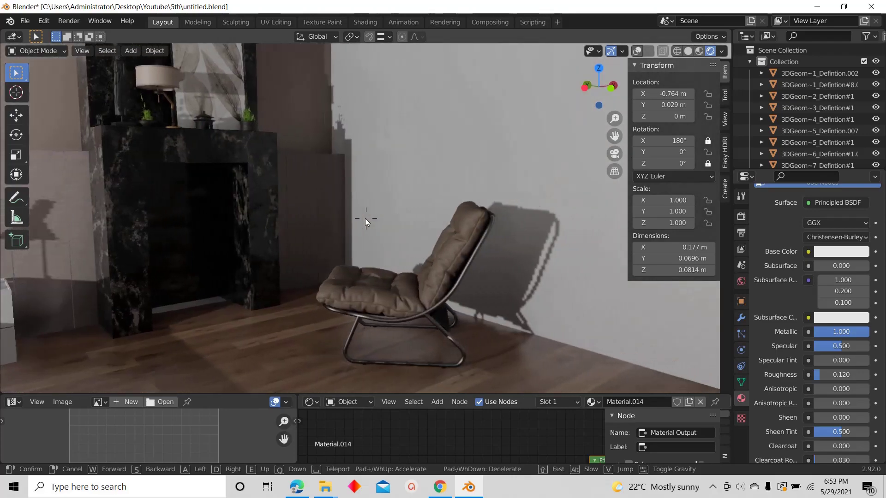
{"action": "key", "text": "w"}
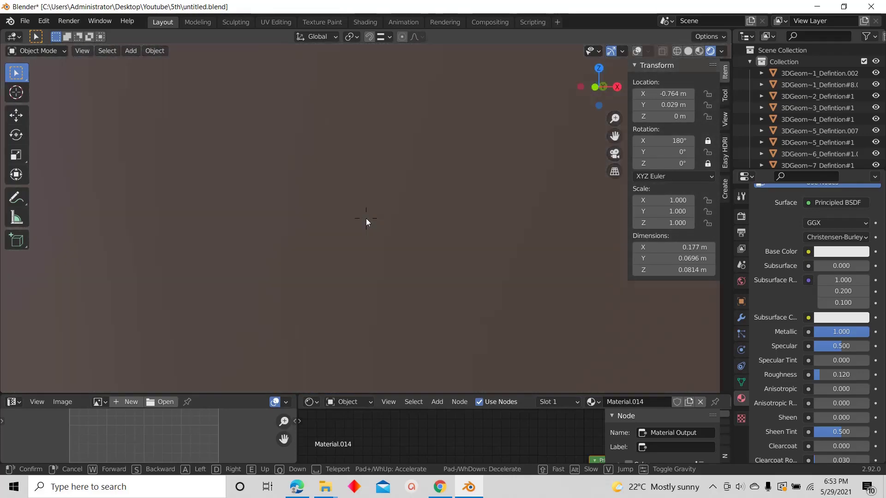
{"action": "key", "text": "s"}
{"action": "key", "text": "w"}
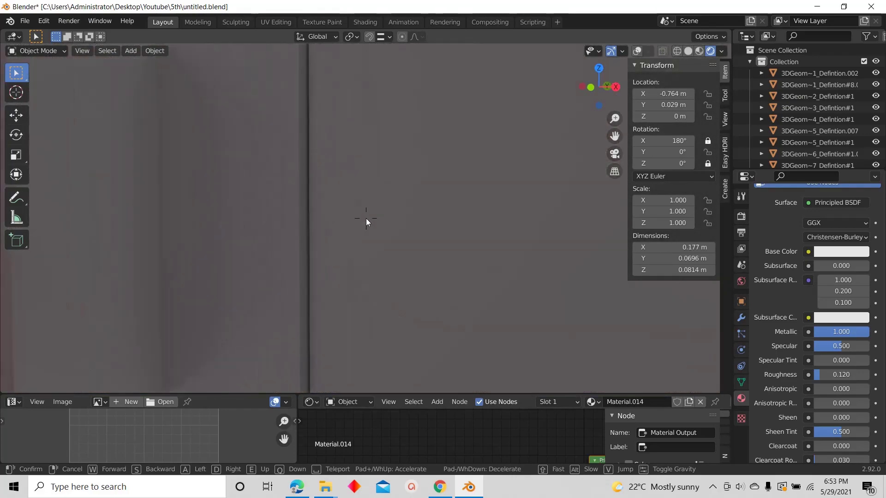
{"action": "key", "text": "s"}
{"action": "left_click", "coordinate": [367, 219]}
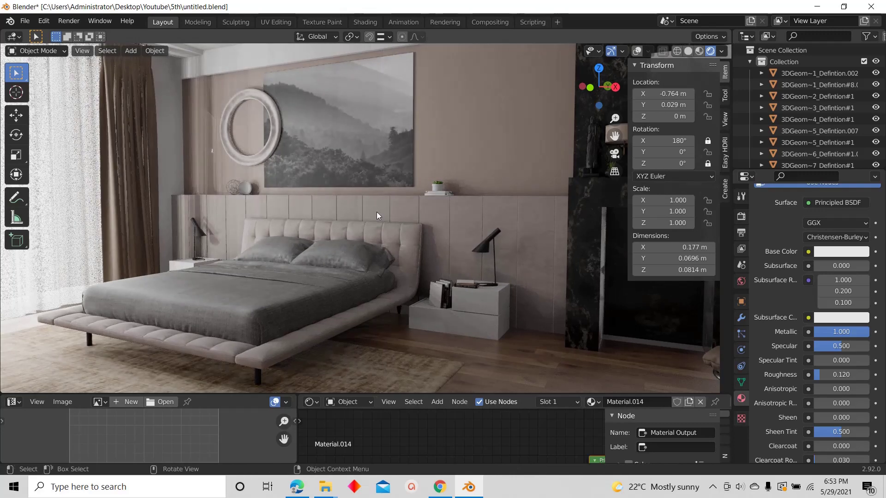
Save the file and view the bedroom through the scene camera
{"action": "key", "text": "ctrl+s"}
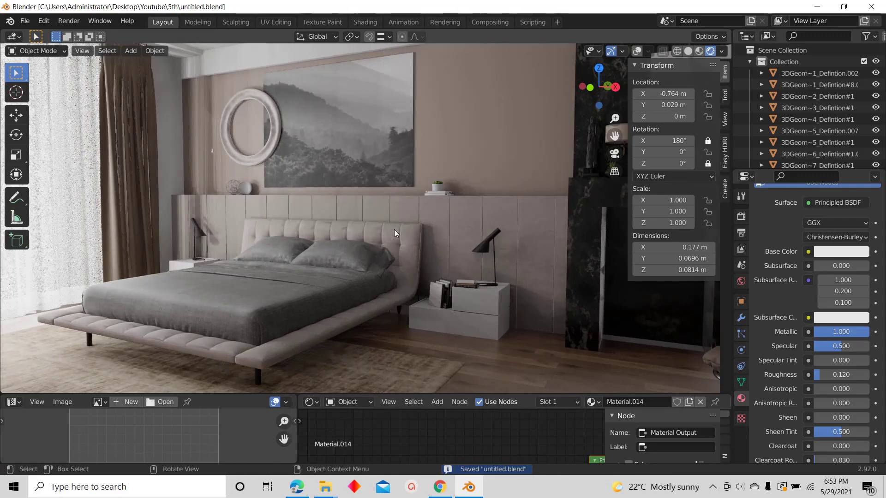
{"action": "key", "text": "KP_0"}
{"action": "key", "text": "shift+grave"}
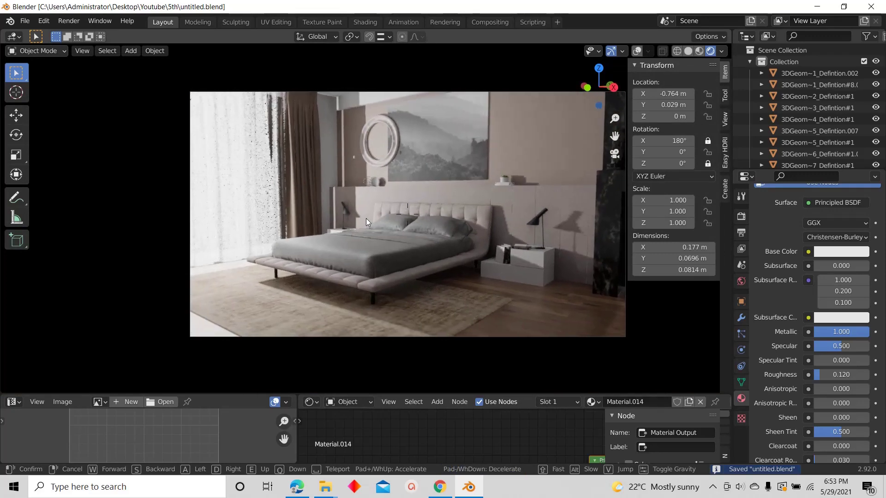
{"action": "left_click", "coordinate": [366, 218]}
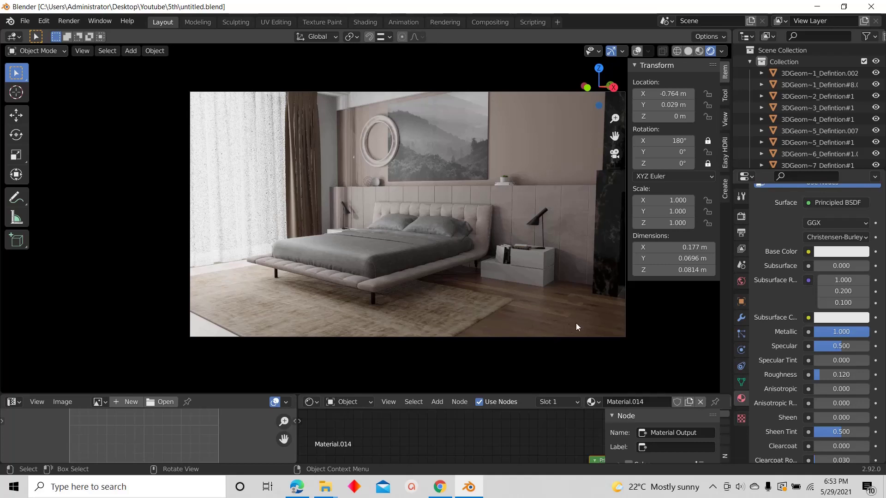
Change the Shader Editor area to a Timeline and zoom out to show its full frame range
{"action": "left_click", "coordinate": [311, 402]}
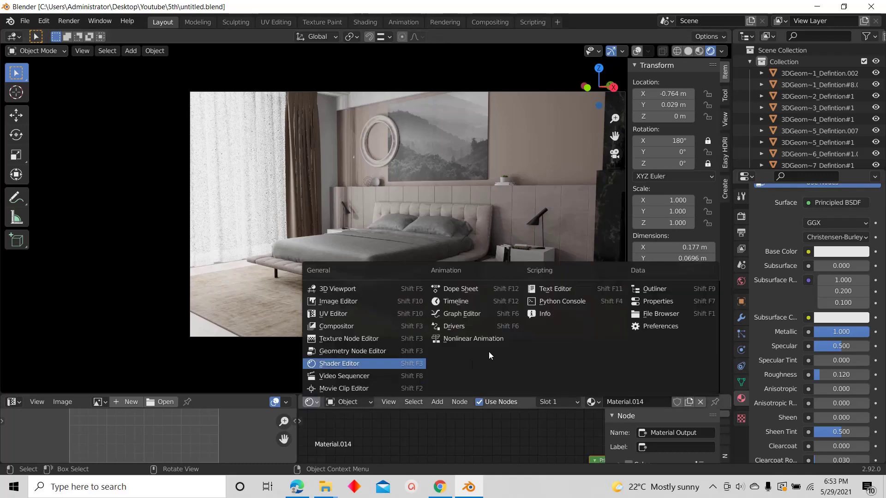
{"action": "left_click", "coordinate": [310, 402]}
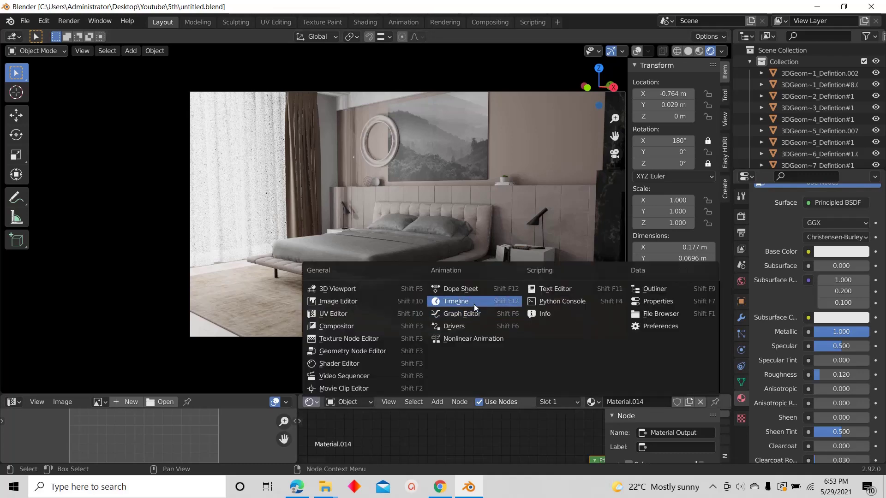
{"action": "left_click", "coordinate": [456, 301]}
{"action": "scroll", "coordinate": [459, 443], "scroll_direction": "down", "scroll_amount": 2}
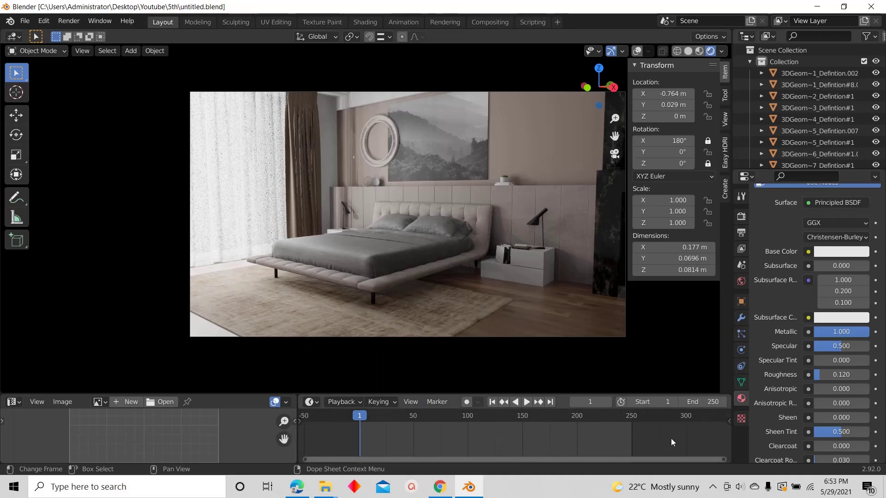
Set the output frame rate to 25 fps
{"action": "left_click", "coordinate": [741, 233]}
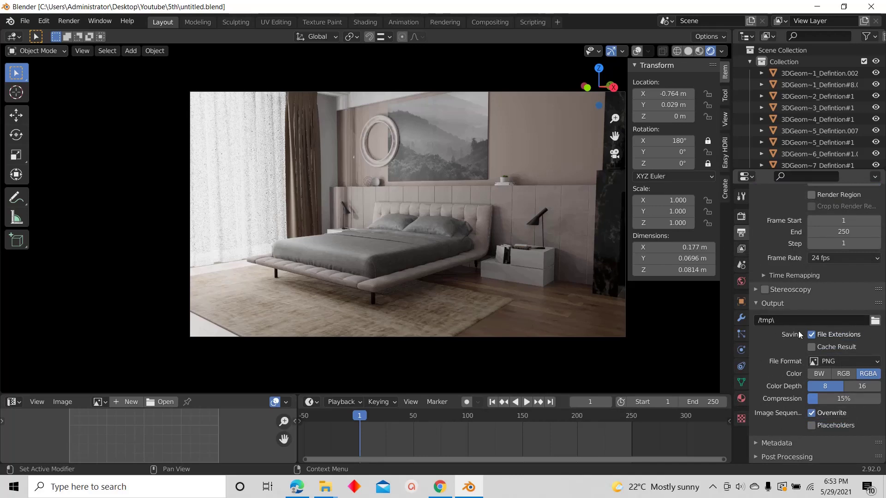
{"action": "left_click", "coordinate": [829, 262]}
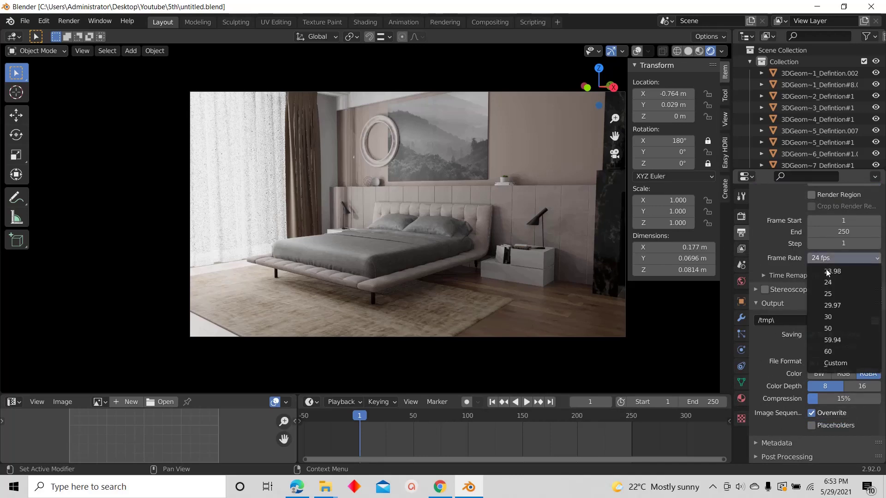
{"action": "left_click", "coordinate": [832, 297]}
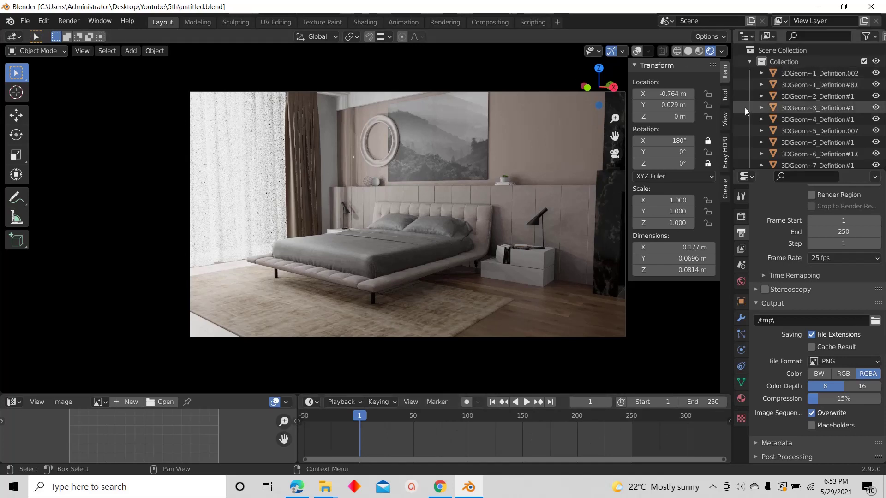
Enlarge the Outliner area and change it to a second 3D Viewport
{"action": "left_click_drag", "start_coordinate": [732, 121], "coordinate": [593, 314]}
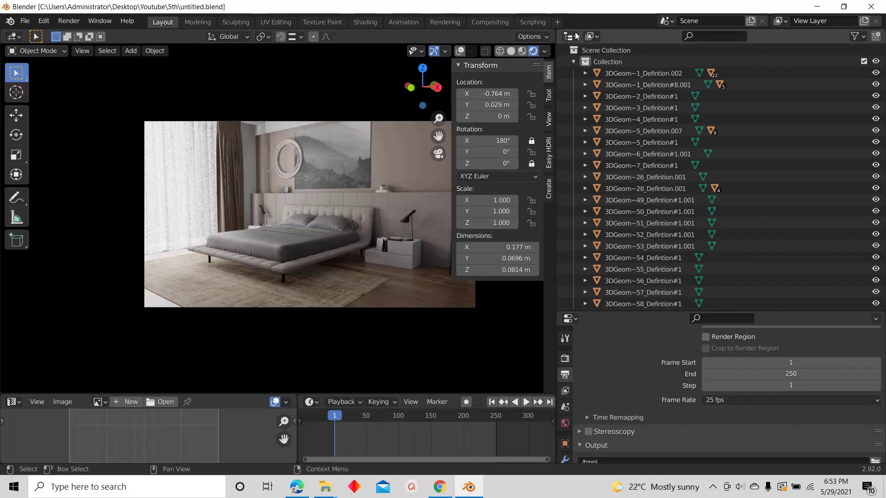
{"action": "left_click", "coordinate": [571, 36]}
{"action": "left_click", "coordinate": [229, 73]}
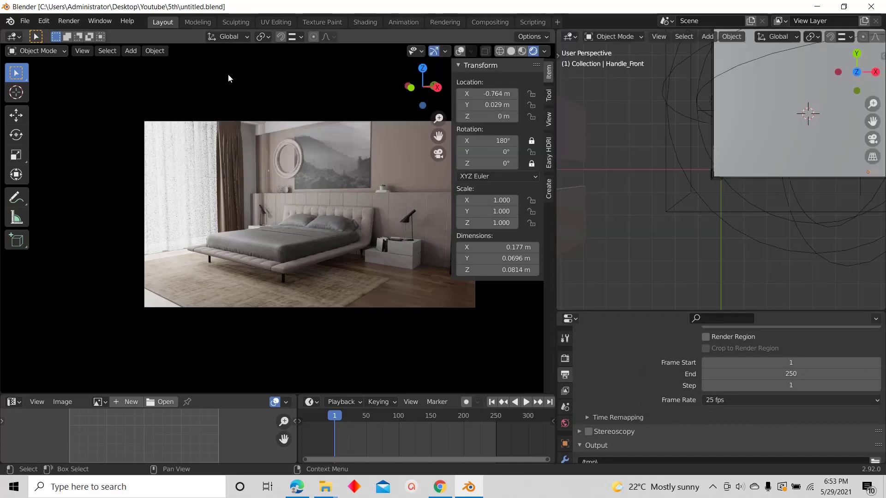
Show the camera view in the second 3D Viewport and fit the camera frame to its width
{"action": "key", "text": "KP_Decimal"}
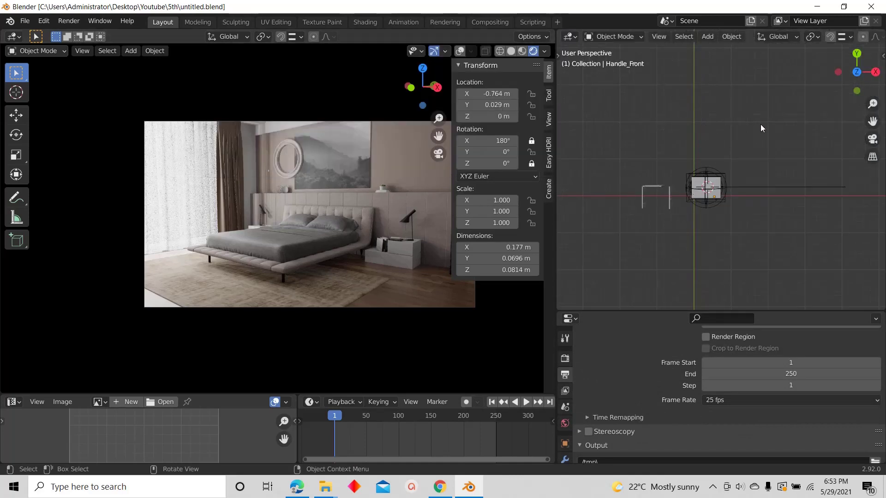
{"action": "key", "text": "KP_0"}
{"action": "scroll", "coordinate": [695, 177], "scroll_direction": "up", "scroll_amount": 2}
{"action": "scroll", "coordinate": [692, 189], "scroll_direction": "down", "scroll_amount": 2}
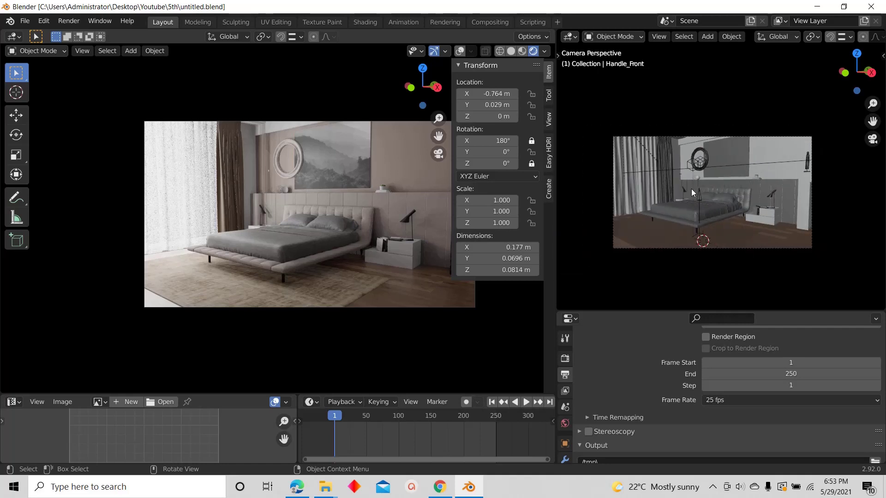
{"action": "scroll", "coordinate": [692, 193], "scroll_direction": "up", "scroll_amount": 2}
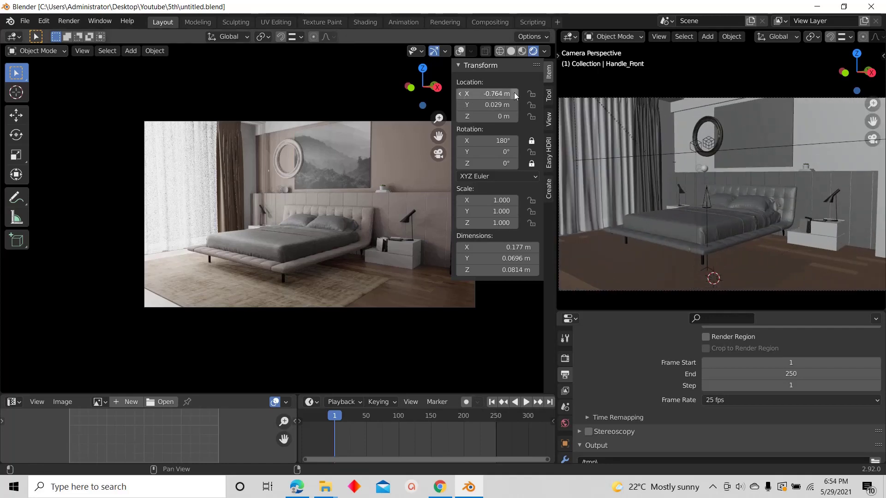
Switch the main viewport to solid shading and view the room from above with overlays enabled
{"action": "left_click", "coordinate": [511, 50]}
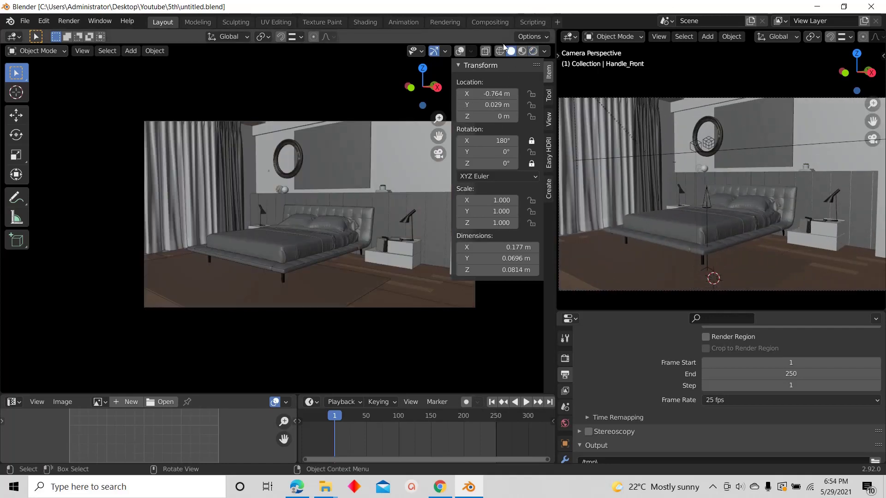
{"action": "scroll", "coordinate": [370, 180], "scroll_direction": "down", "scroll_amount": 6}
{"action": "scroll", "coordinate": [343, 199], "scroll_direction": "down", "scroll_amount": 1}
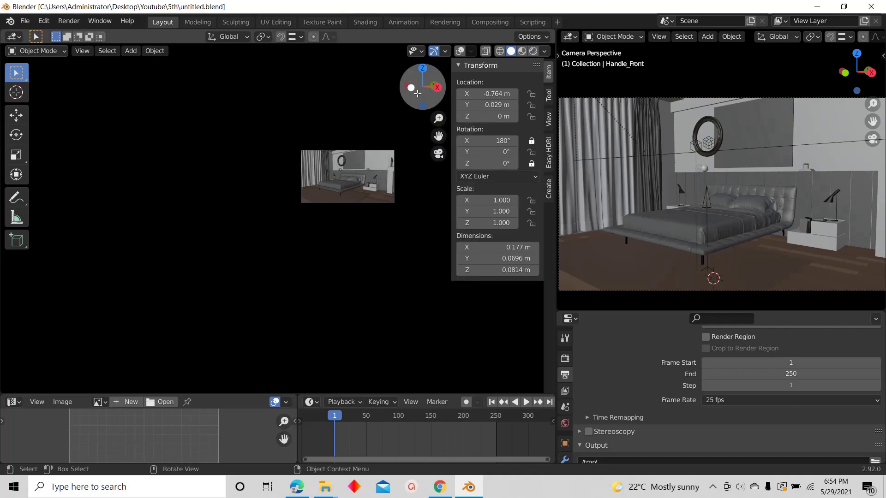
{"action": "left_click_drag", "start_coordinate": [423, 88], "coordinate": [404, 160]}
{"action": "scroll", "coordinate": [340, 256], "scroll_direction": "down", "scroll_amount": 5}
{"action": "scroll", "coordinate": [339, 257], "scroll_direction": "down", "scroll_amount": 2}
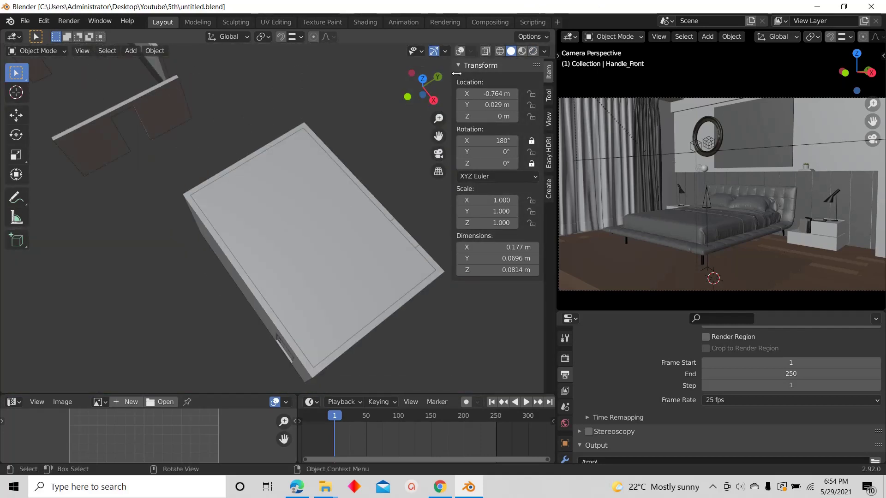
{"action": "left_click", "coordinate": [460, 51]}
Hide the roof slab Slab.001 covering the room
{"action": "scroll", "coordinate": [333, 218], "scroll_direction": "up", "scroll_amount": 2}
{"action": "left_click", "coordinate": [314, 216]}
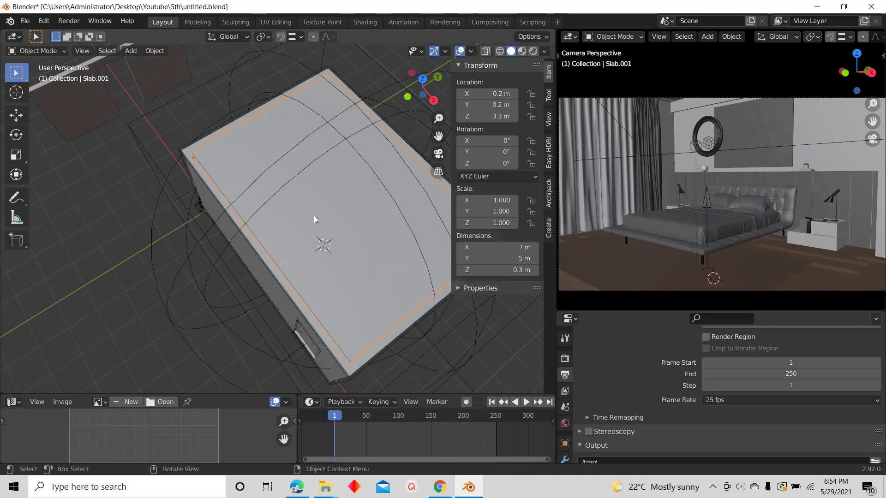
{"action": "key", "text": "h"}
{"action": "scroll", "coordinate": [275, 189], "scroll_direction": "up", "scroll_amount": 3}
{"action": "scroll", "coordinate": [271, 140], "scroll_direction": "down", "scroll_amount": 3}
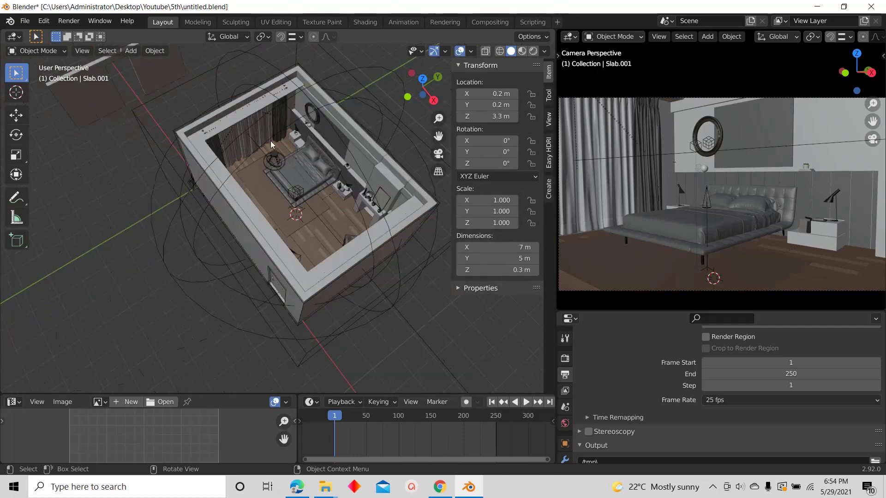
Hide the ceiling panel Cube.001 that covers the camera
{"action": "scroll", "coordinate": [270, 140], "scroll_direction": "up", "scroll_amount": 6}
{"action": "left_click", "coordinate": [242, 197]}
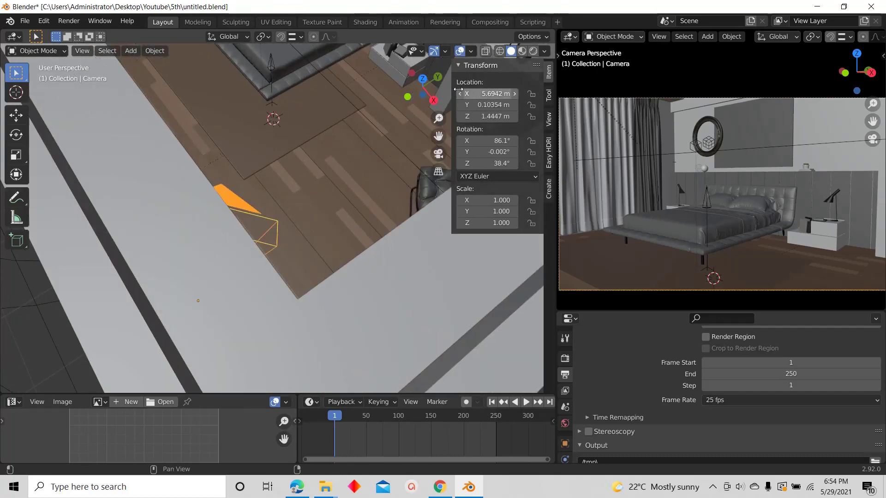
{"action": "left_click", "coordinate": [230, 280]}
{"action": "key", "text": "h"}
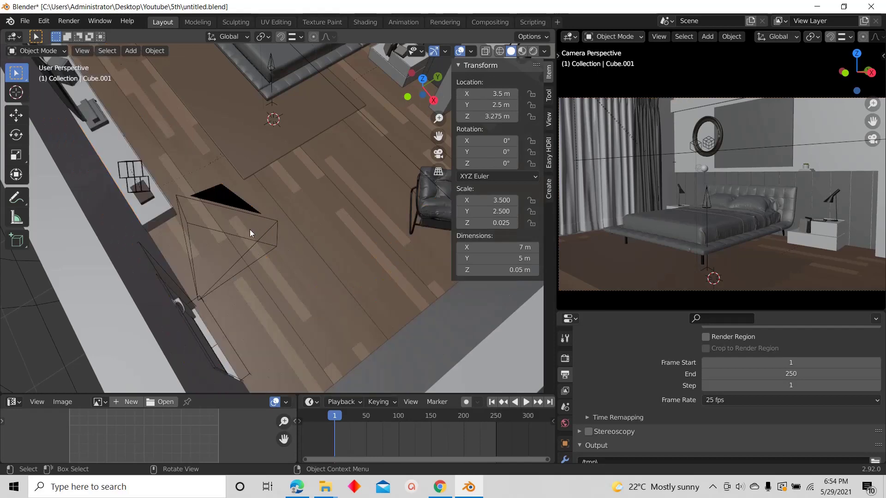
Select the camera, view the room in top orthographic view, and enlarge the camera frame in the second 3D Viewport
{"action": "left_click", "coordinate": [231, 204]}
{"action": "left_click", "coordinate": [422, 79]}
{"action": "scroll", "coordinate": [676, 197], "scroll_direction": "down", "scroll_amount": 2}
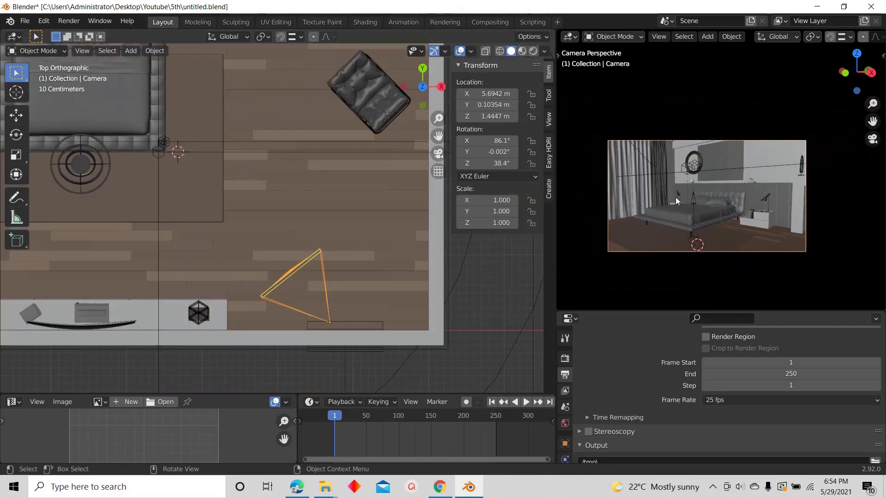
{"action": "scroll", "coordinate": [740, 206], "scroll_direction": "up", "scroll_amount": 3}
{"action": "scroll", "coordinate": [738, 203], "scroll_direction": "down", "scroll_amount": 1}
{"action": "scroll", "coordinate": [678, 218], "scroll_direction": "up", "scroll_amount": 2}
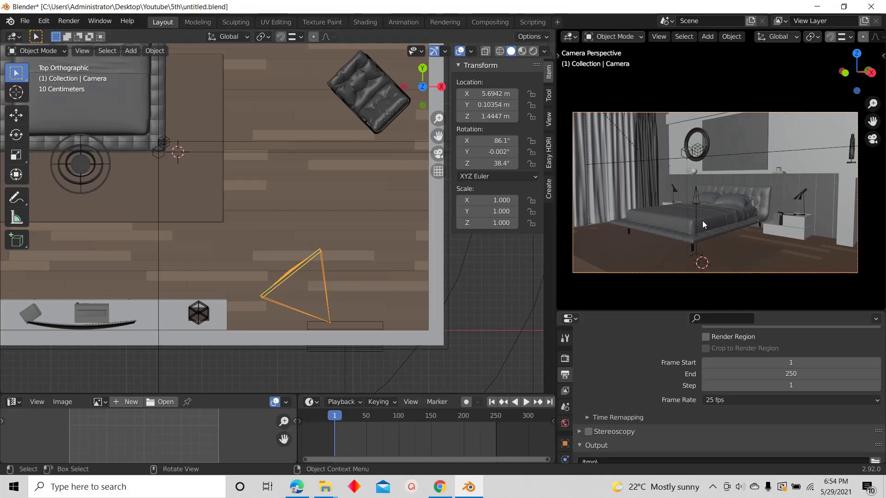
Switch the camera viewport to rendered shading and turn off its overlays
{"action": "scroll", "coordinate": [720, 37], "scroll_direction": "right", "scroll_amount": 5}
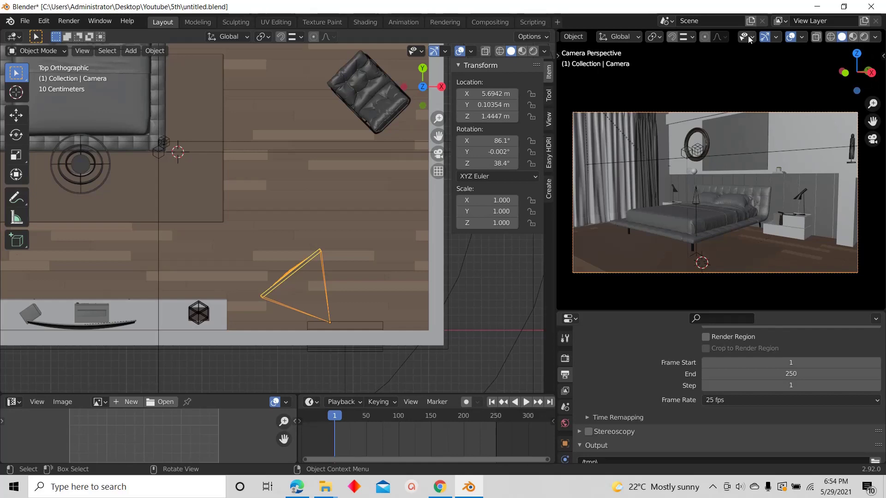
{"action": "left_click", "coordinate": [864, 38]}
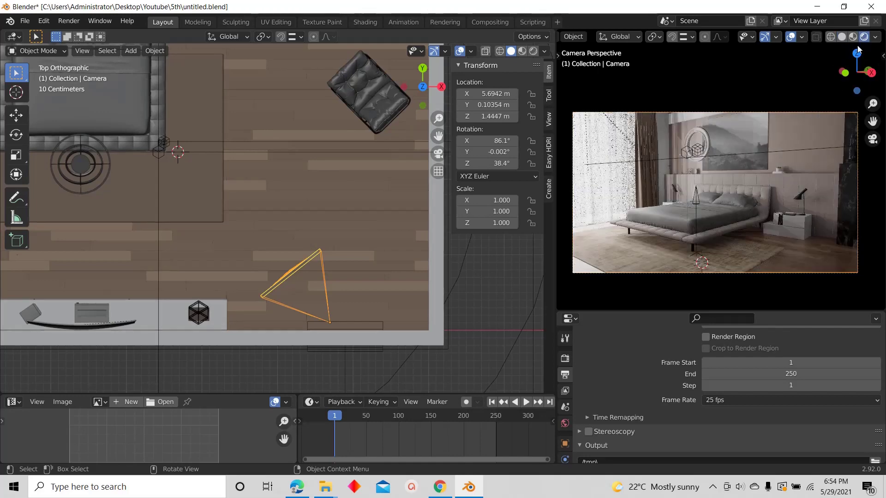
{"action": "left_click", "coordinate": [790, 38]}
{"action": "key", "text": "shift+grave"}
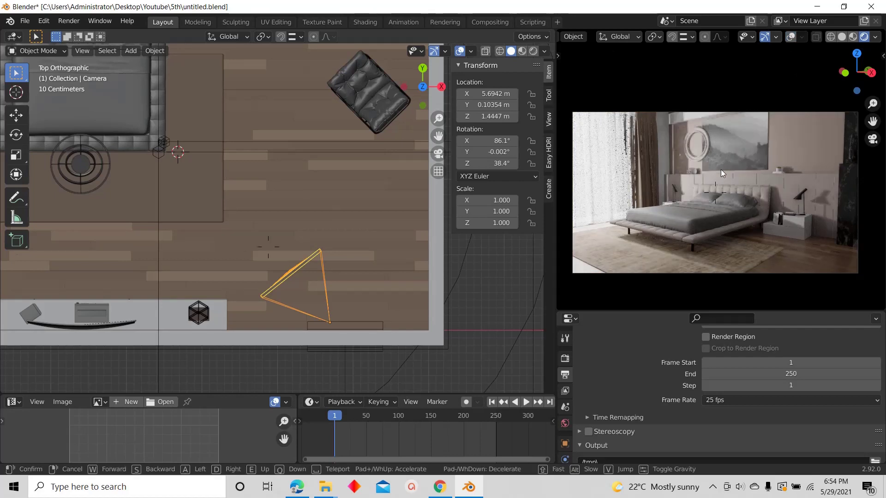
{"action": "key", "text": "a"}
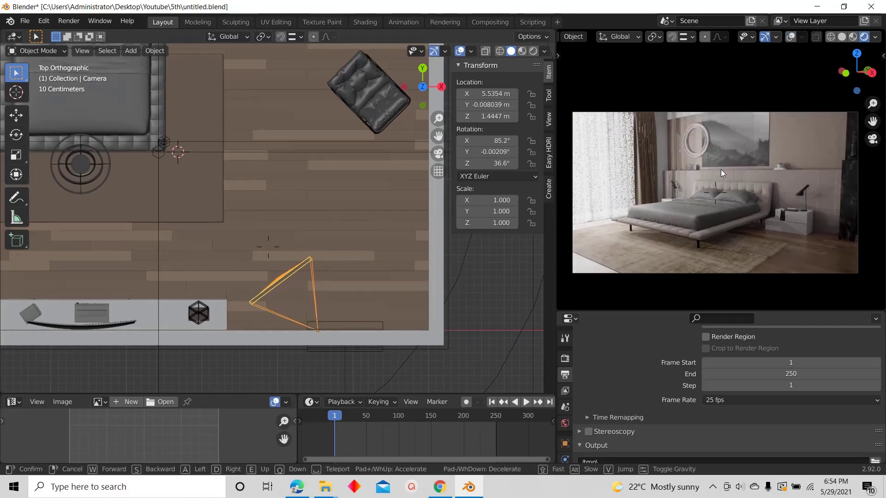
{"action": "key", "text": "d"}
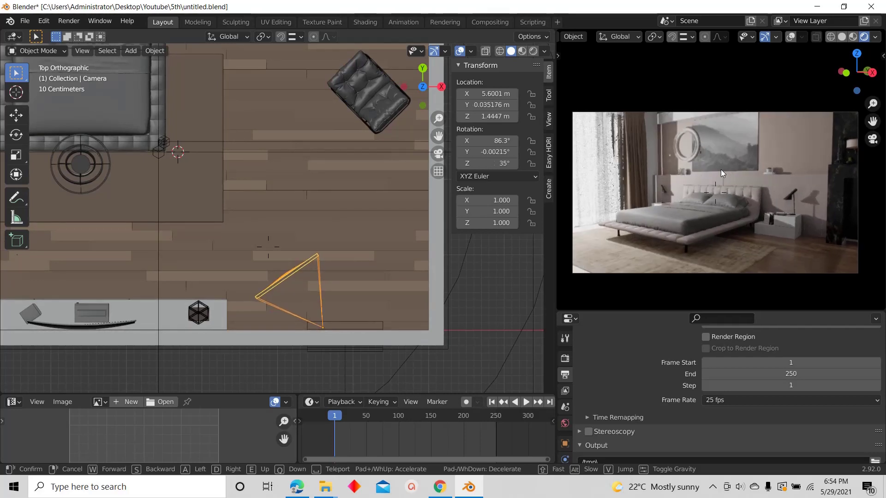
{"action": "key", "text": "d"}
{"action": "left_click", "coordinate": [720, 170]}
Insert keyframes for the camera's location and rotation at frame 1
{"action": "scroll", "coordinate": [348, 235], "scroll_direction": "down", "scroll_amount": 6}
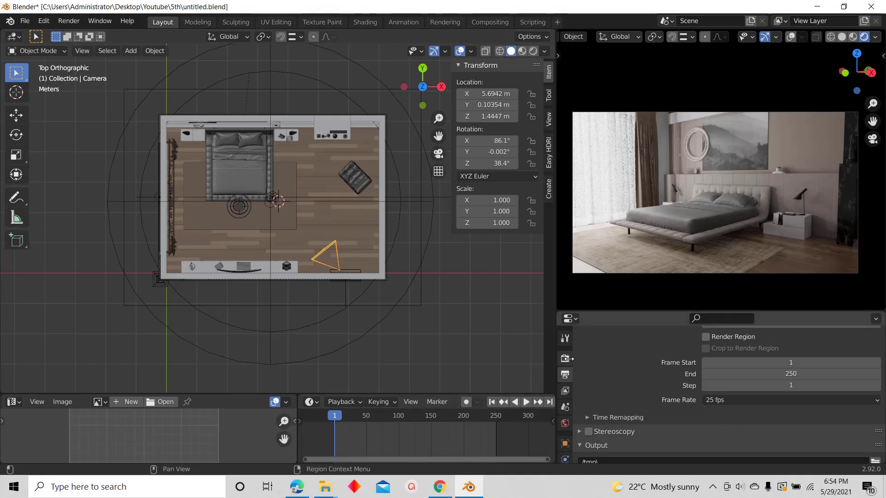
{"action": "right_click", "coordinate": [485, 94]}
{"action": "left_click", "coordinate": [433, 95]}
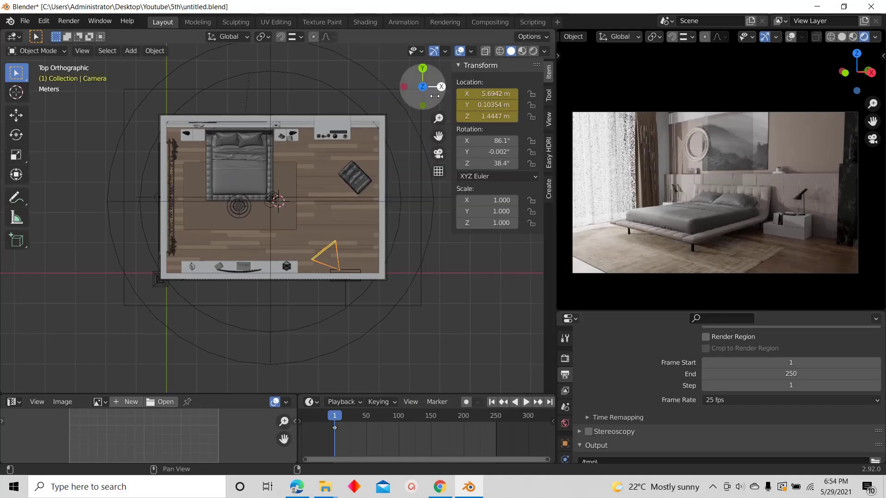
{"action": "right_click", "coordinate": [480, 143]}
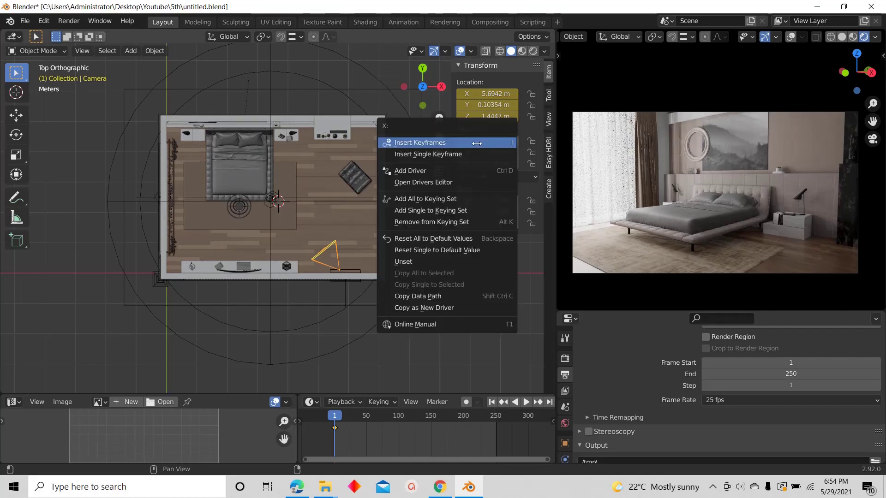
{"action": "left_click", "coordinate": [476, 143]}
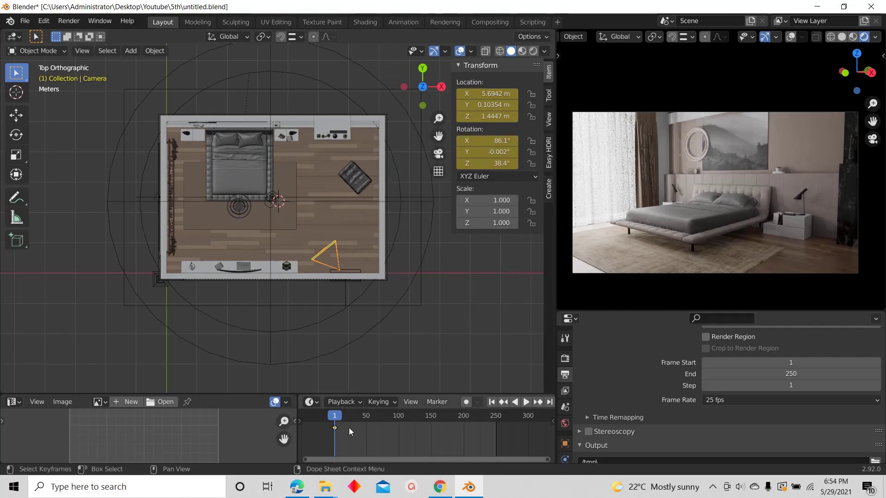
Go to end frame 250 and move the camera along the X axis to about 4.66 m
{"action": "middle_click_drag", "start_coordinate": [389, 436], "coordinate": [364, 431]}
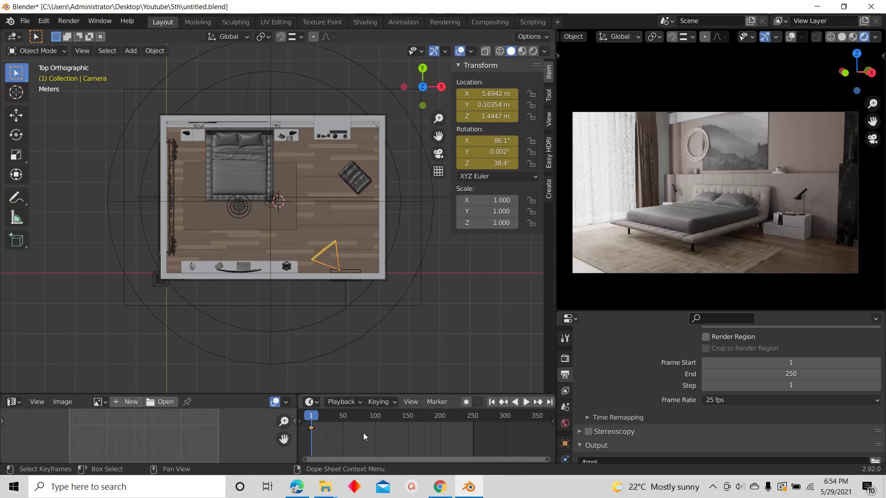
{"action": "left_click", "coordinate": [541, 402]}
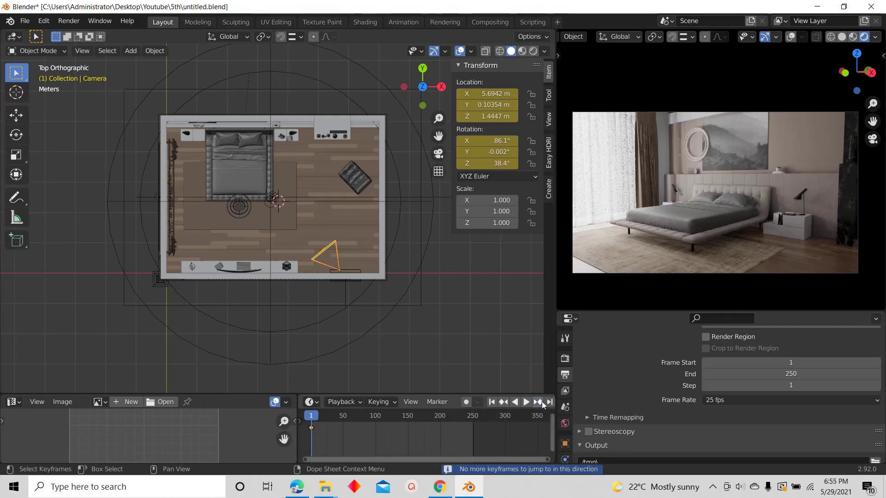
{"action": "left_click", "coordinate": [551, 401]}
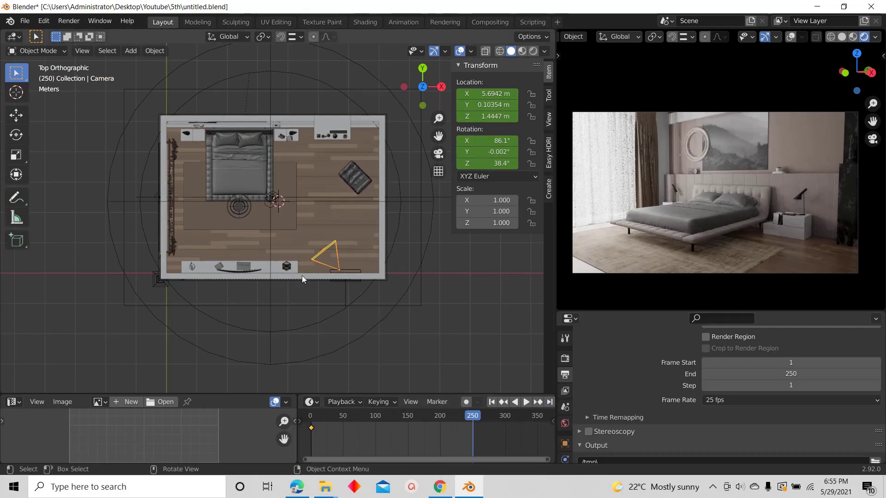
{"action": "scroll", "coordinate": [303, 273], "scroll_direction": "up", "scroll_amount": 1}
{"action": "key", "text": "g"}
{"action": "key", "text": "x"}
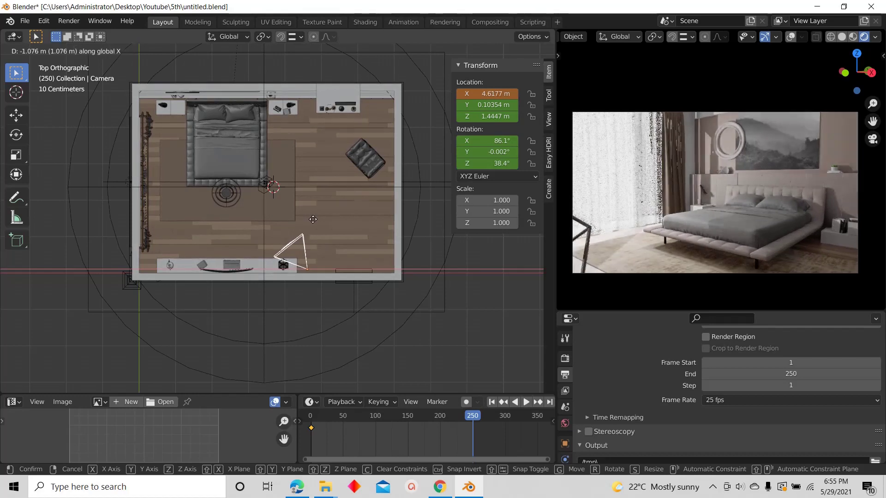
{"action": "left_click", "coordinate": [314, 220]}
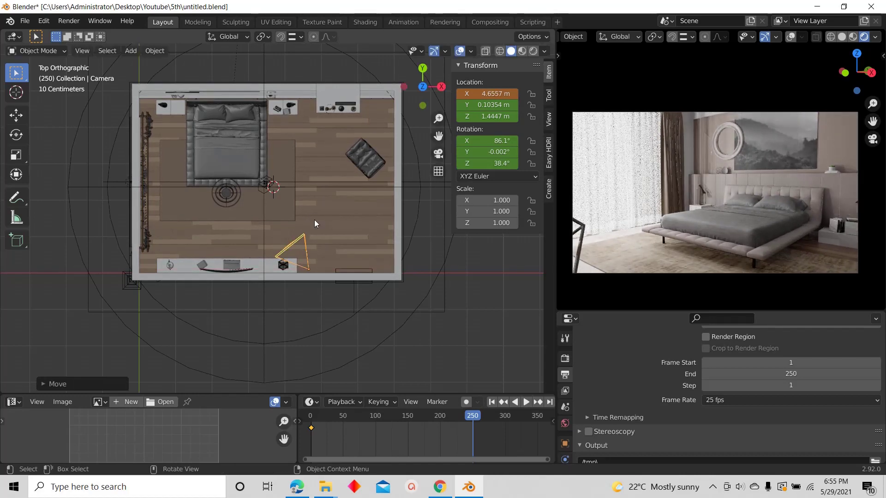
Rotate the camera about the global Z axis to about 28.1°, aiming it at the bed
{"action": "key", "text": "r"}
{"action": "key", "text": "z"}
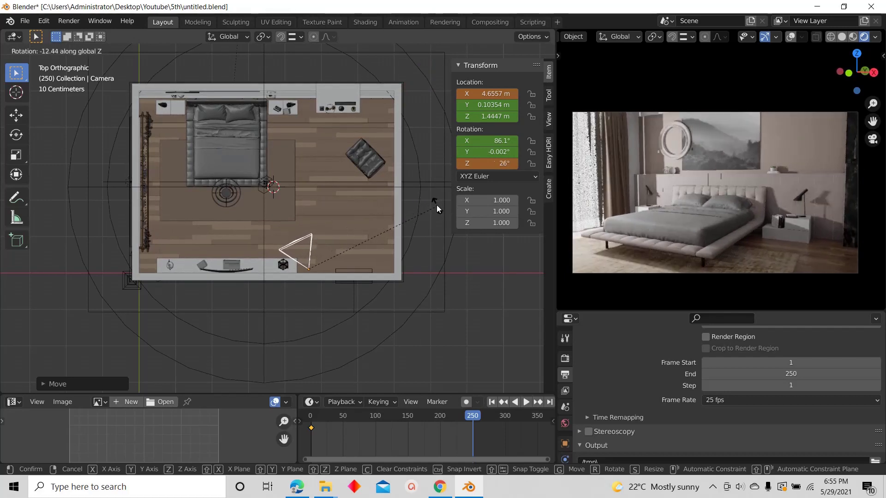
{"action": "left_click", "coordinate": [433, 206]}
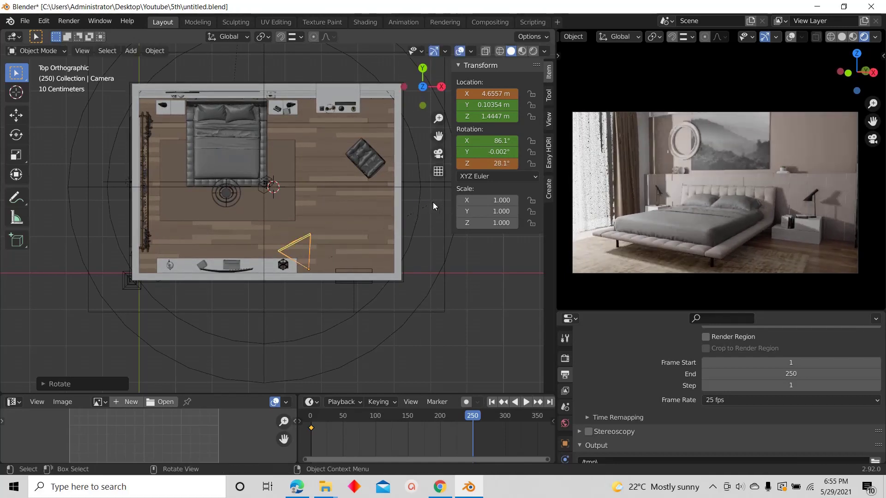
Insert keyframes for the camera's location and rotation at frame 250
{"action": "right_click", "coordinate": [476, 93]}
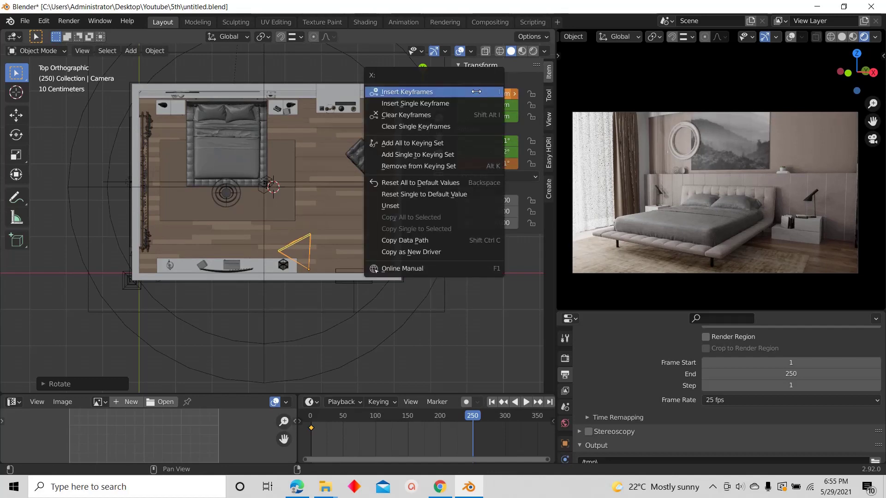
{"action": "left_click", "coordinate": [476, 92]}
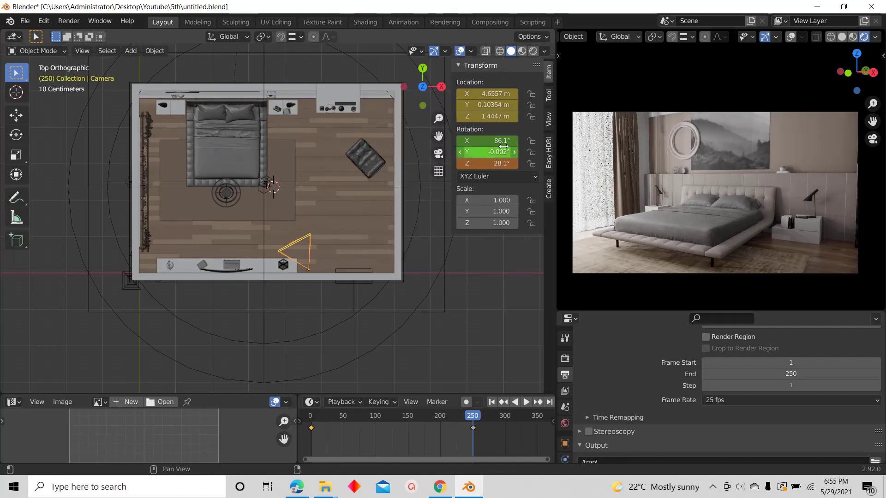
{"action": "right_click", "coordinate": [489, 145]}
{"action": "left_click", "coordinate": [489, 145]}
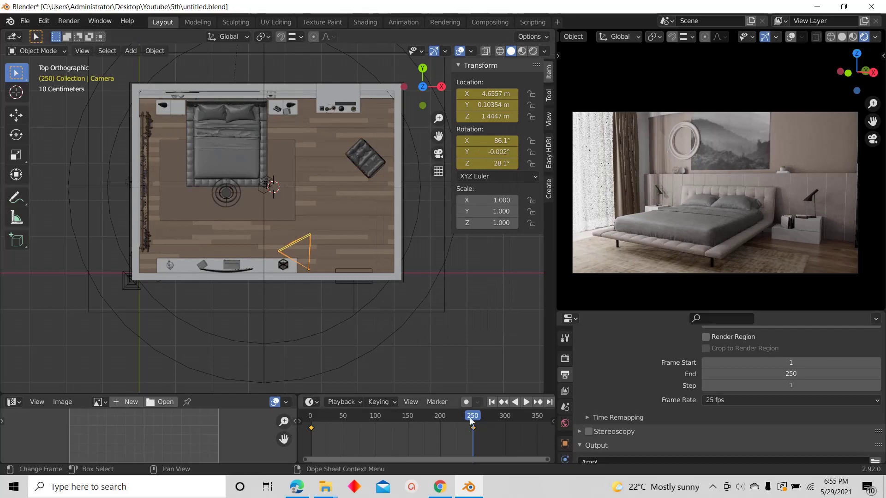
Play back the camera animation and scrub the timeline back to its first frames
{"action": "key", "text": "space"}
{"action": "left_click_drag", "start_coordinate": [325, 434], "coordinate": [309, 436]}
{"action": "key", "text": "space"}
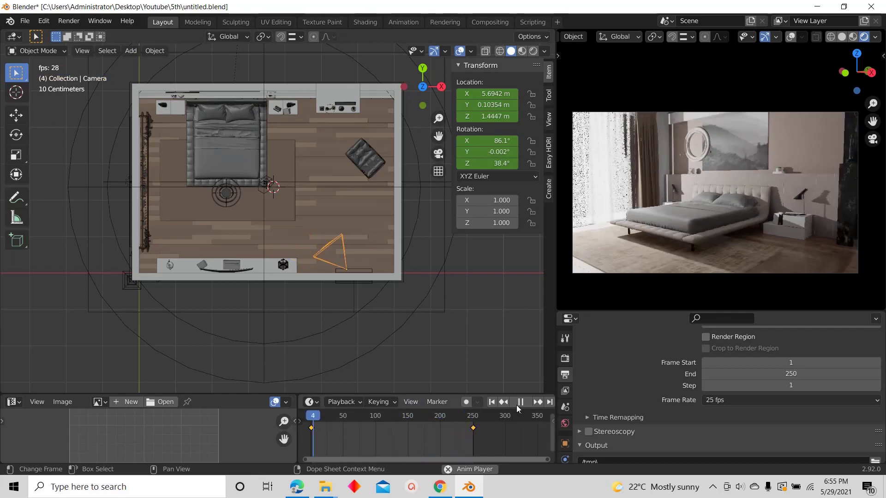
{"action": "key", "text": "space"}
{"action": "left_click_drag", "start_coordinate": [324, 419], "coordinate": [311, 418]}
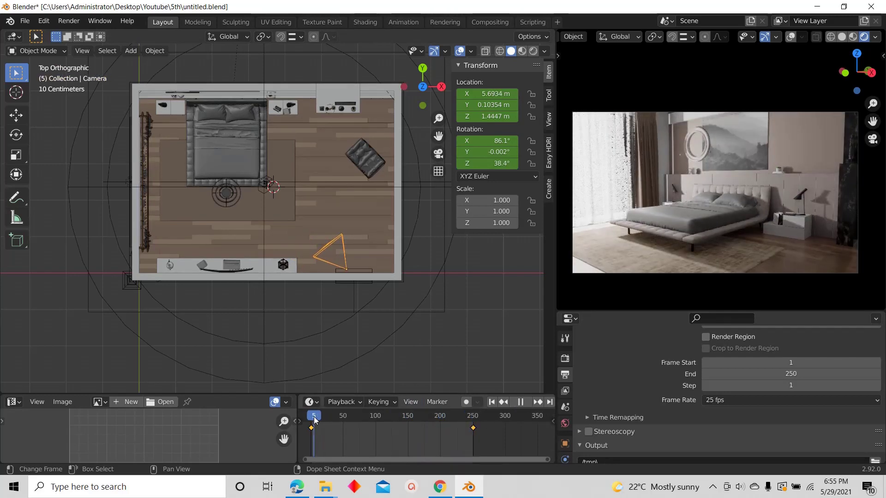
{"action": "key", "text": "space"}
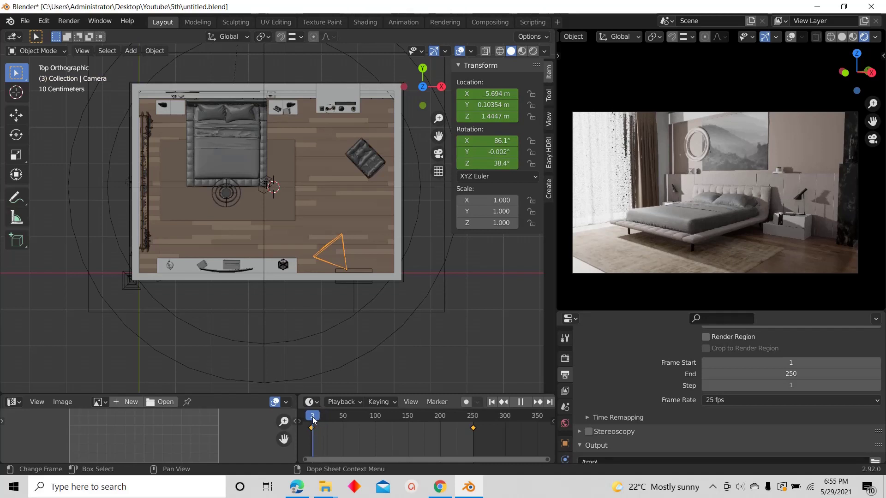
{"action": "key", "text": "space"}
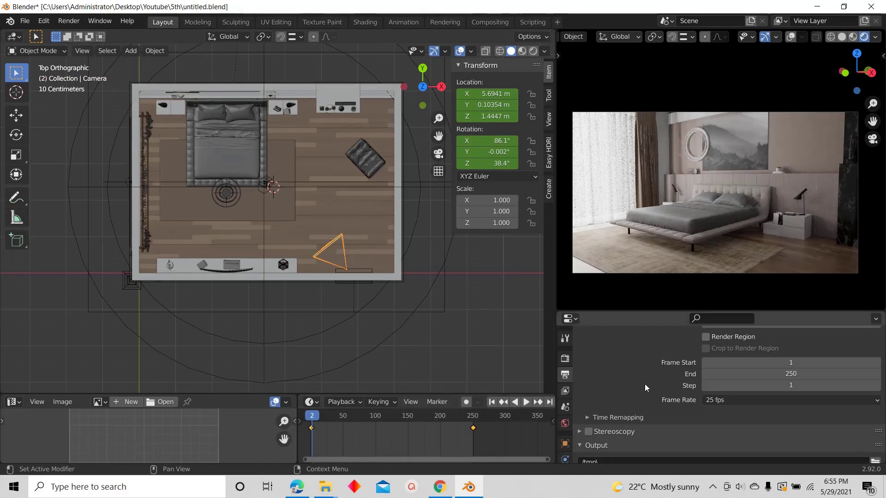
Set the render output path to the Desktop\Youtube\5th folder
{"action": "scroll", "coordinate": [608, 403], "scroll_direction": "down", "scroll_amount": 3}
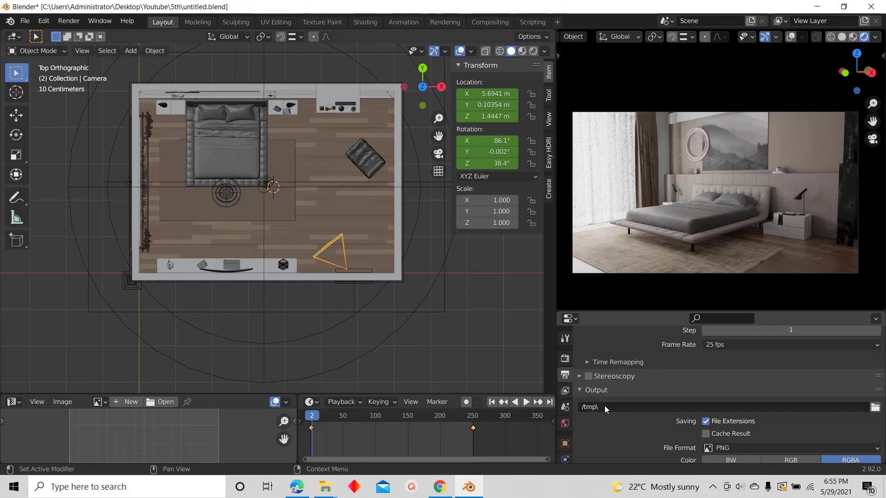
{"action": "left_click", "coordinate": [875, 408]}
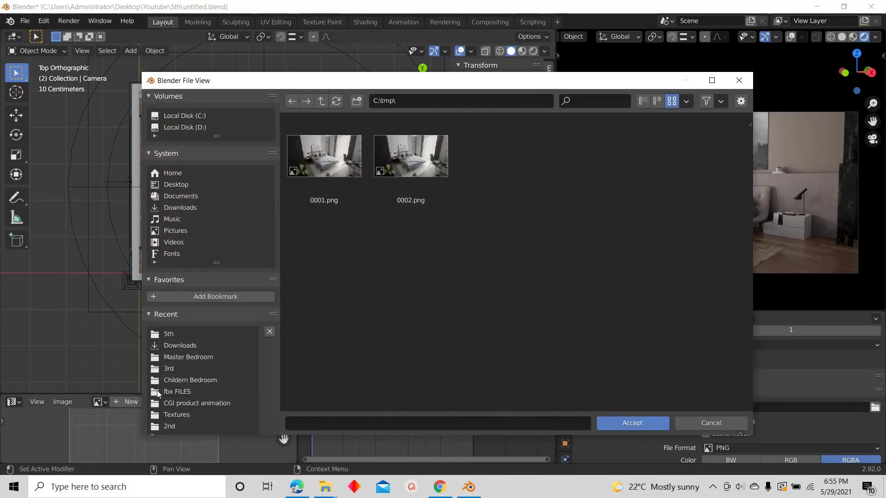
{"action": "left_click", "coordinate": [166, 334]}
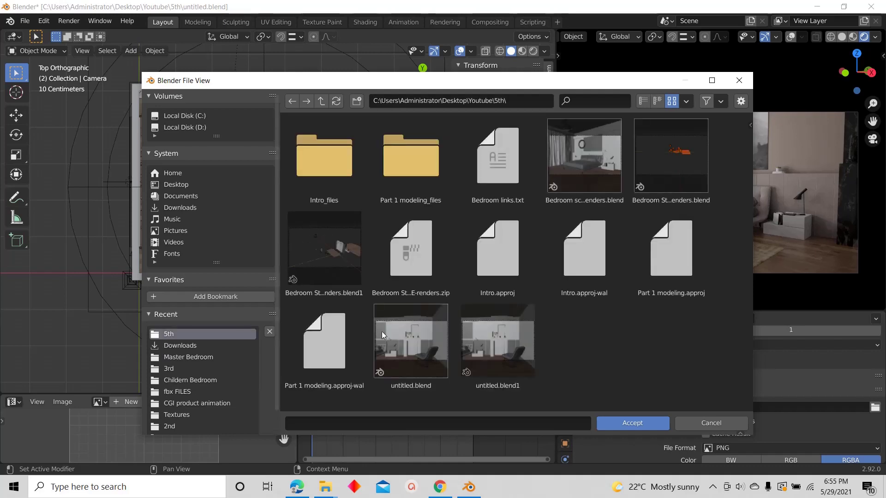
{"action": "left_click", "coordinate": [647, 418]}
Set the output file format to FFmpeg Video
{"action": "scroll", "coordinate": [649, 417], "scroll_direction": "down", "scroll_amount": 4}
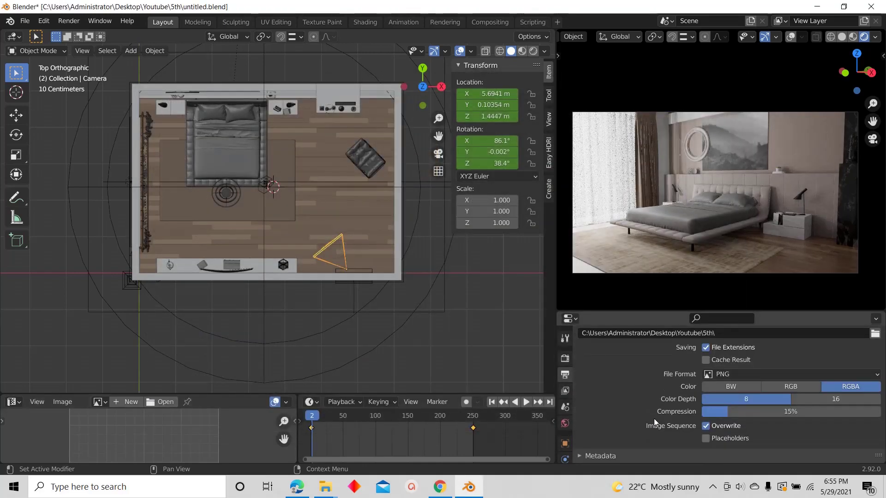
{"action": "left_click", "coordinate": [731, 374]}
{"action": "left_click", "coordinate": [729, 373]}
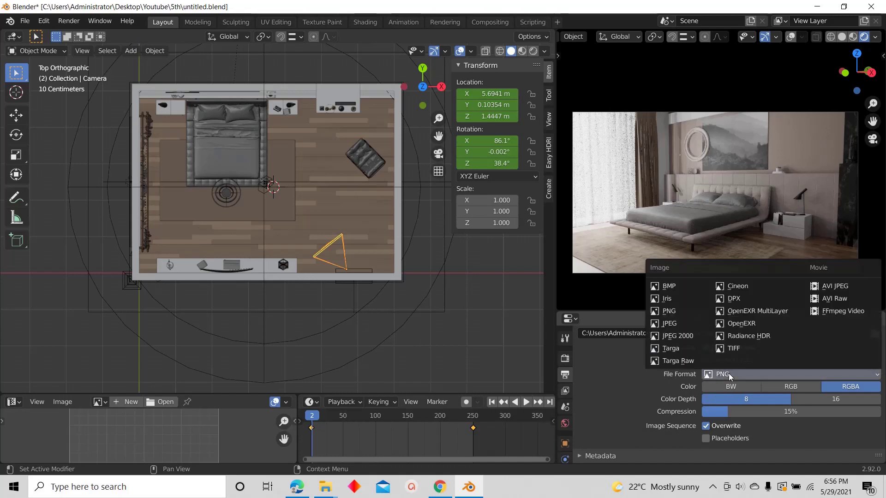
{"action": "left_click", "coordinate": [831, 312]}
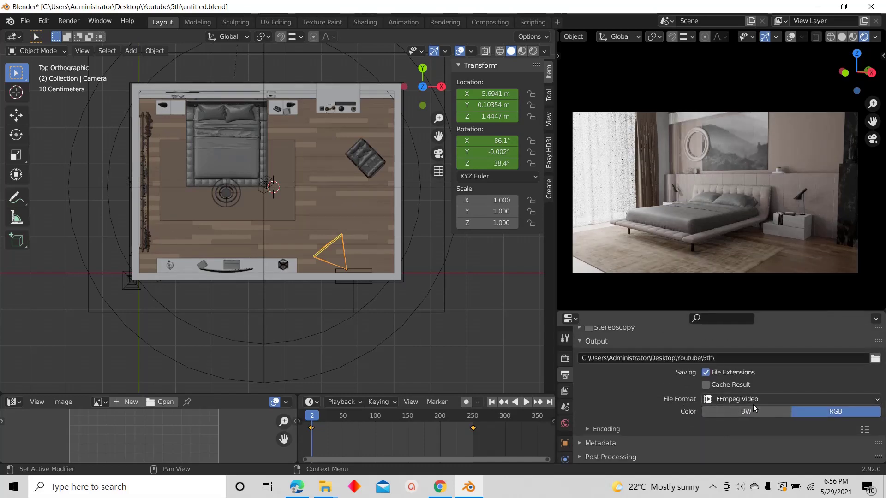
Apply the h264 in MP4 encoding preset and expand the Encoding settings
{"action": "left_click", "coordinate": [863, 430]}
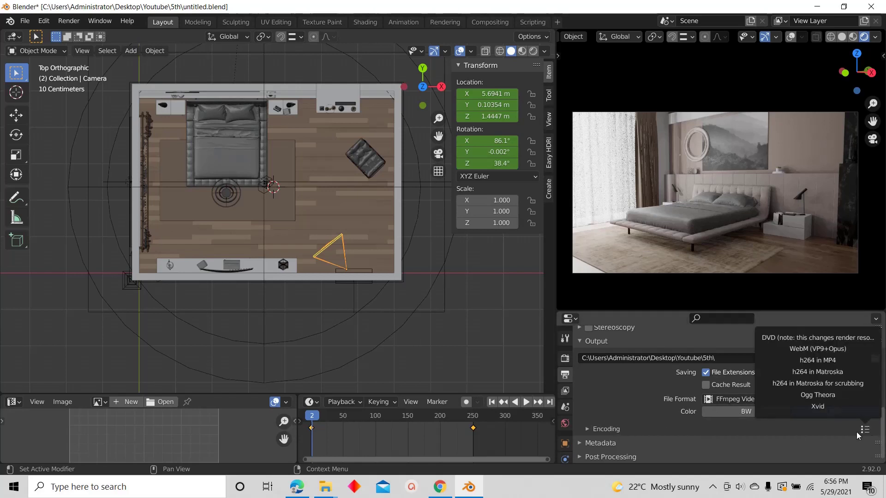
{"action": "left_click", "coordinate": [818, 361]}
{"action": "left_click", "coordinate": [596, 428]}
{"action": "scroll", "coordinate": [603, 414], "scroll_direction": "down", "scroll_amount": 4}
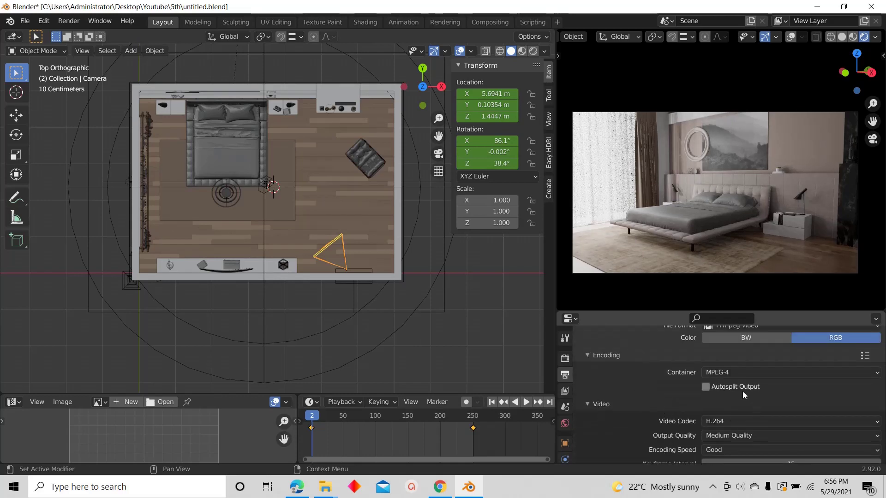
Check the encoding presets and keep MPEG-4 as the output container
{"action": "left_click", "coordinate": [865, 356]}
{"action": "left_click", "coordinate": [820, 286]}
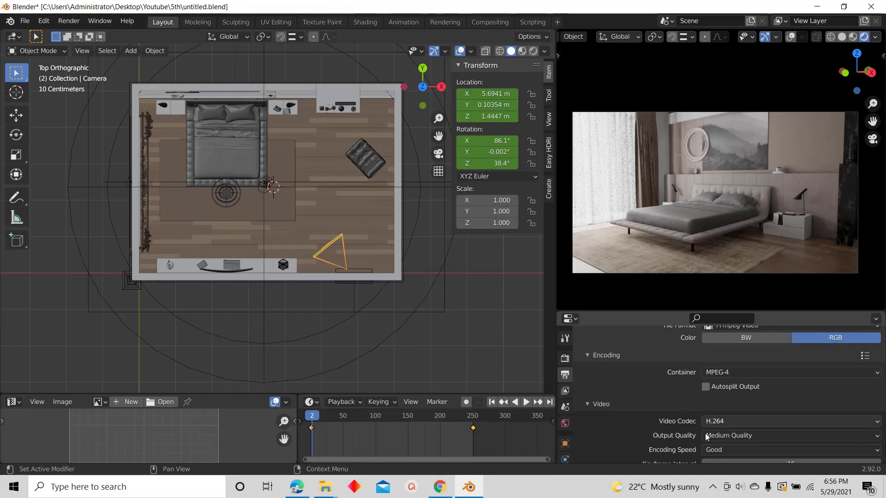
{"action": "left_click", "coordinate": [721, 366]}
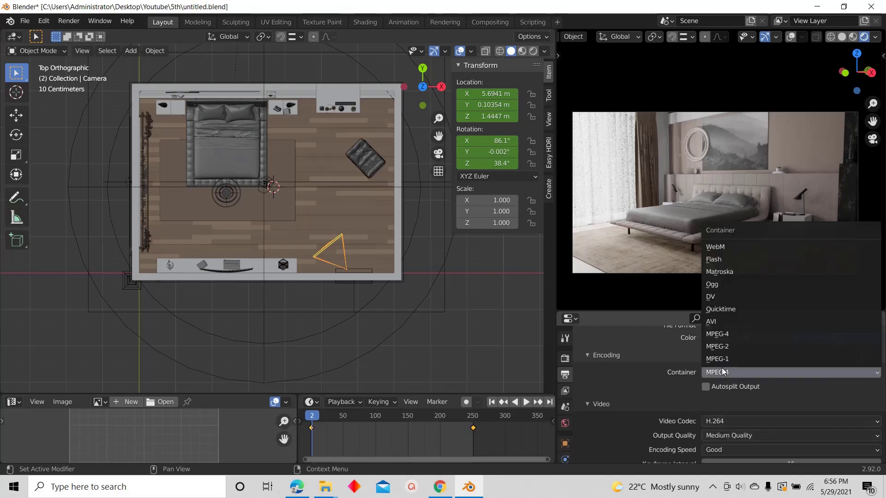
{"action": "left_click", "coordinate": [724, 370]}
{"action": "scroll", "coordinate": [701, 395], "scroll_direction": "down", "scroll_amount": 2}
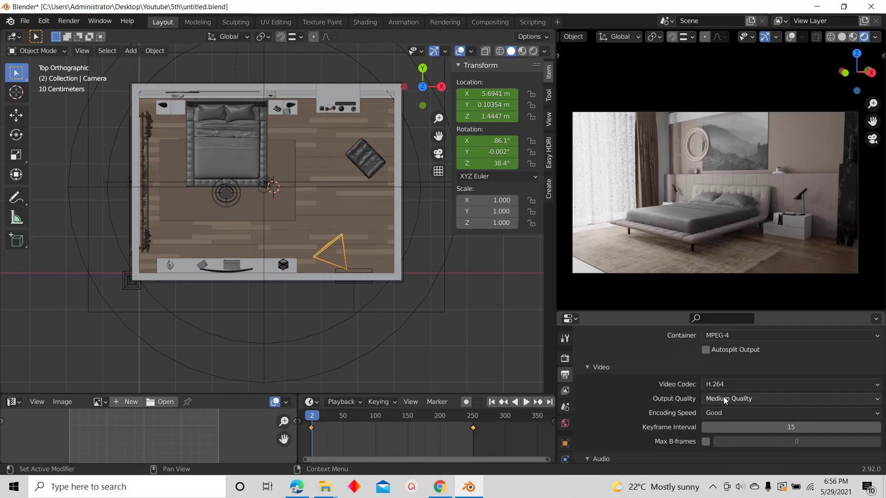
Set the video output quality to High Quality in the encoding settings
{"action": "left_click", "coordinate": [724, 398]}
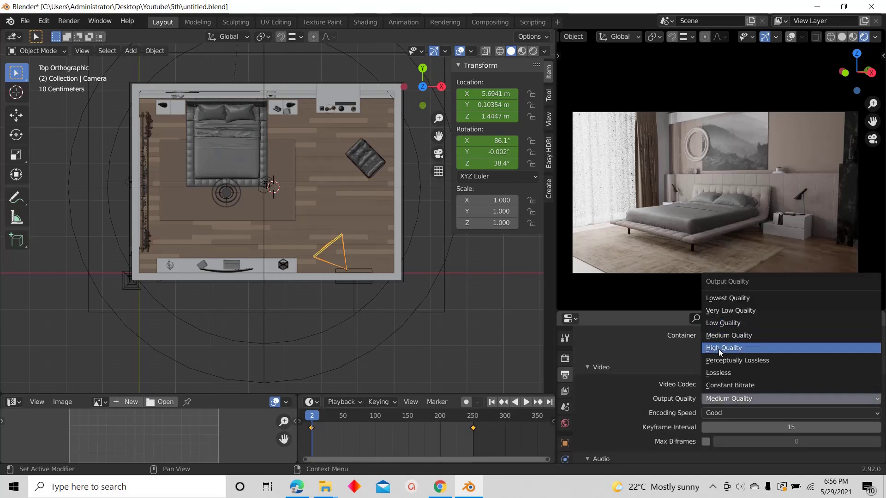
{"action": "left_click", "coordinate": [718, 349]}
{"action": "left_click", "coordinate": [723, 399]}
{"action": "left_click", "coordinate": [736, 336]}
{"action": "left_click", "coordinate": [738, 397]}
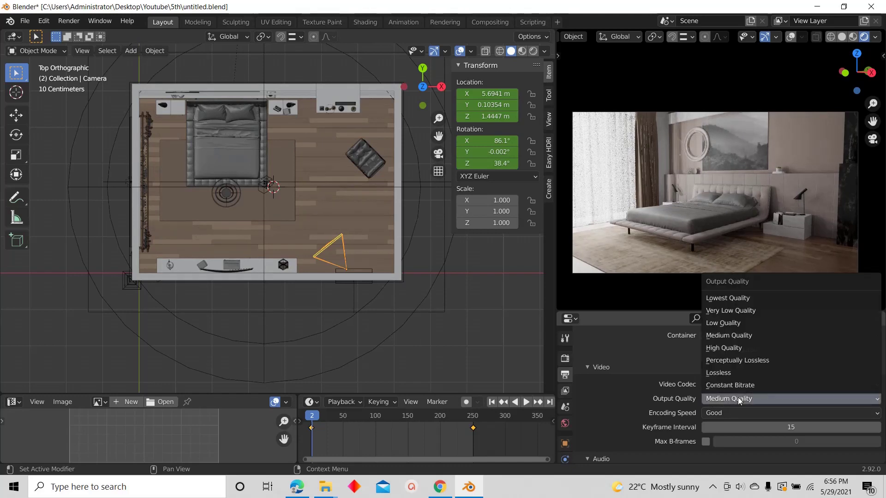
{"action": "left_click", "coordinate": [725, 348]}
{"action": "scroll", "coordinate": [683, 411], "scroll_direction": "down", "scroll_amount": 2}
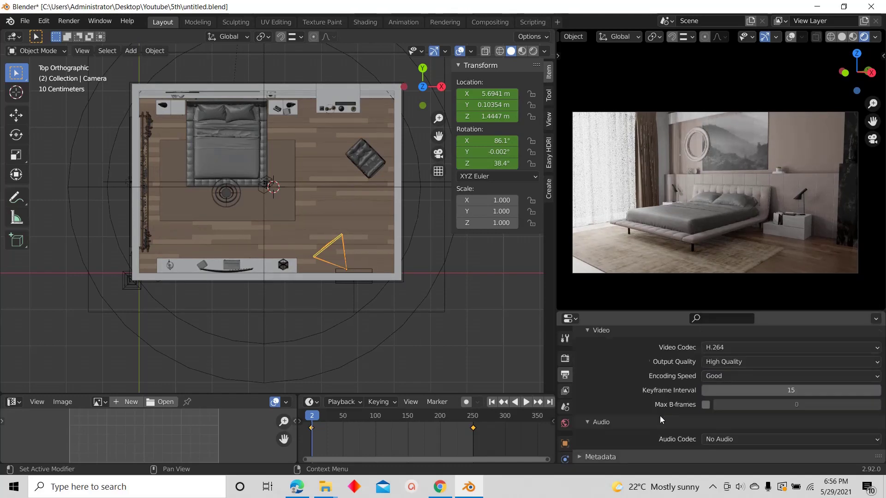
{"action": "scroll", "coordinate": [669, 418], "scroll_direction": "down", "scroll_amount": 1}
{"action": "scroll", "coordinate": [760, 397], "scroll_direction": "up", "scroll_amount": 8}
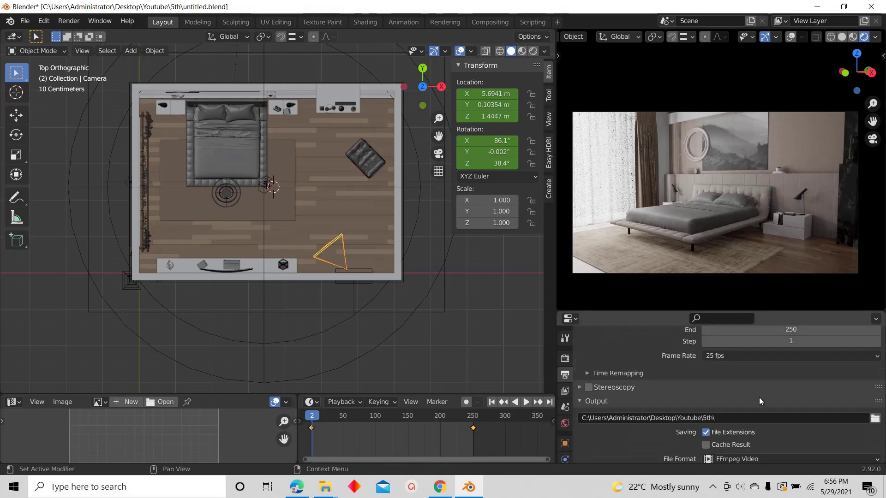
{"action": "scroll", "coordinate": [757, 392], "scroll_direction": "up", "scroll_amount": 6}
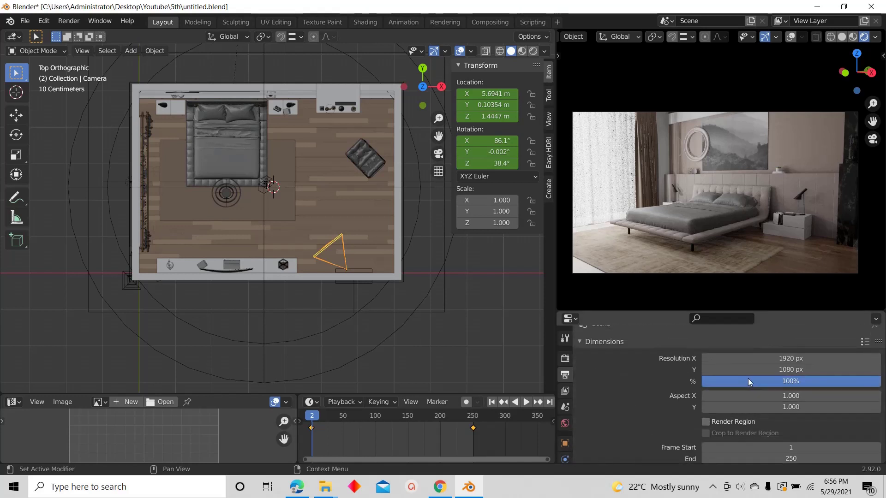
Set the Eevee render sampling to 64 samples
{"action": "left_click", "coordinate": [564, 360]}
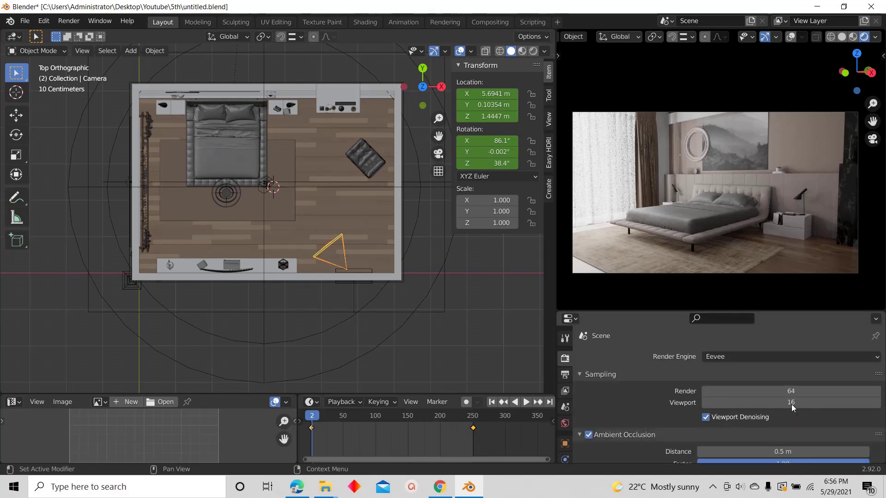
{"action": "scroll", "coordinate": [661, 431], "scroll_direction": "down", "scroll_amount": 4}
{"action": "scroll", "coordinate": [739, 399], "scroll_direction": "up", "scroll_amount": 4}
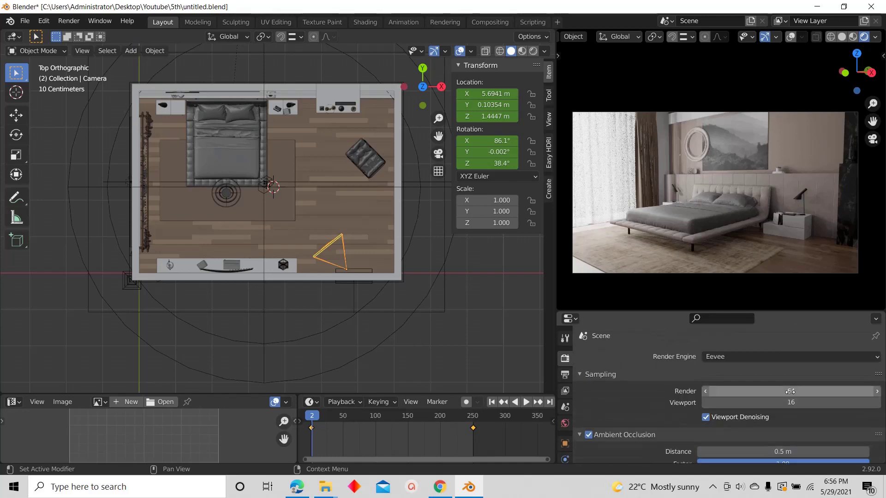
{"action": "scroll", "coordinate": [739, 402], "scroll_direction": "down", "scroll_amount": 20}
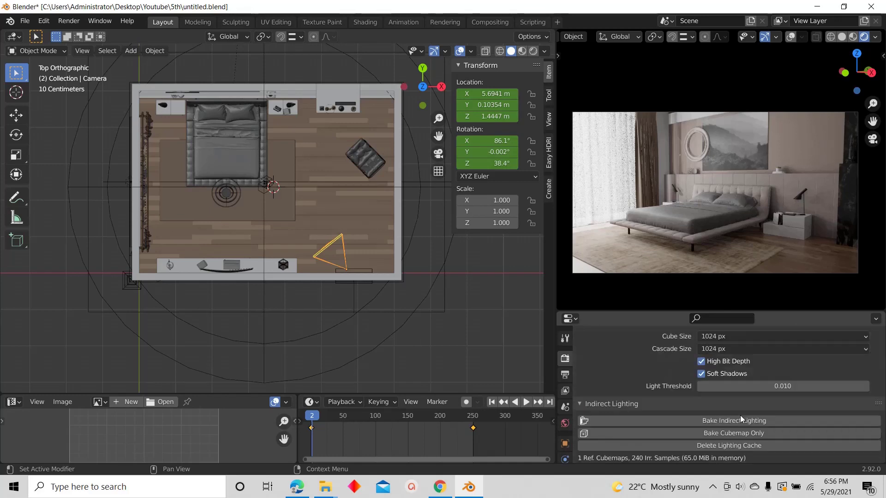
{"action": "scroll", "coordinate": [738, 416], "scroll_direction": "up", "scroll_amount": 20}
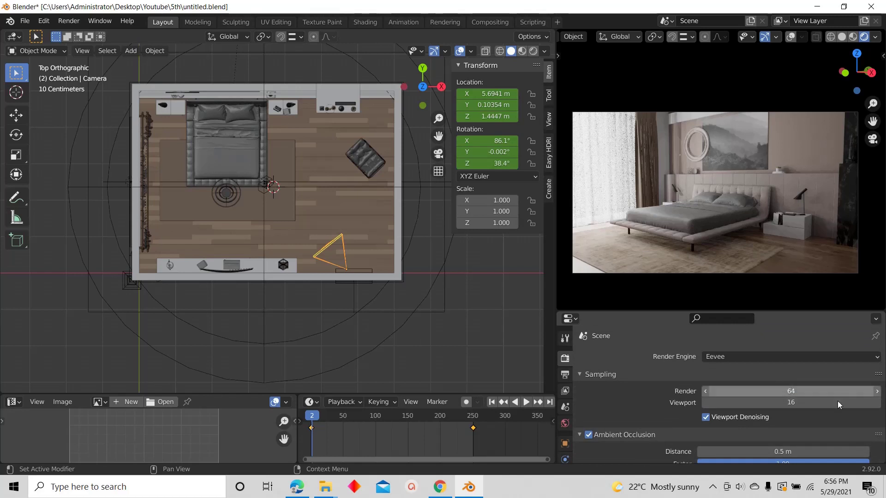
{"action": "left_click", "coordinate": [784, 392]}
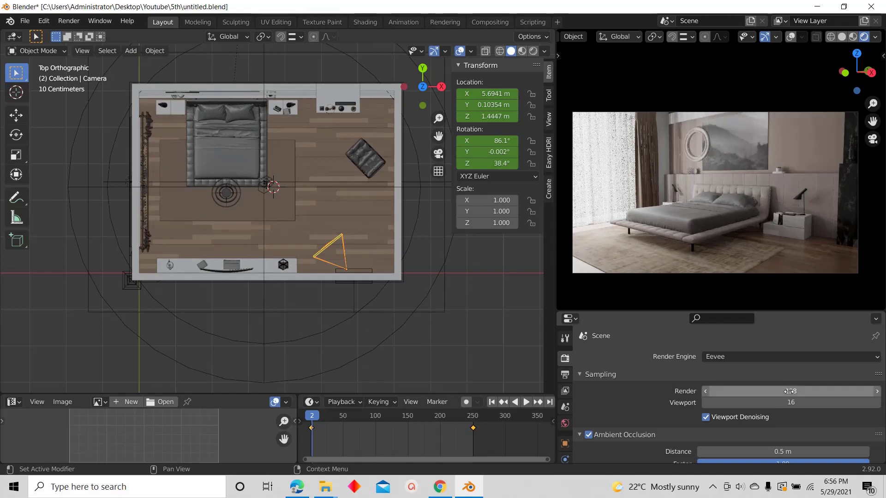
{"action": "key", "text": "BackSpace"}
{"action": "key", "text": "BackSpace"}
{"action": "key", "text": "BackSpace"}
{"action": "type", "text": "5"}
{"action": "type", "text": "64"}
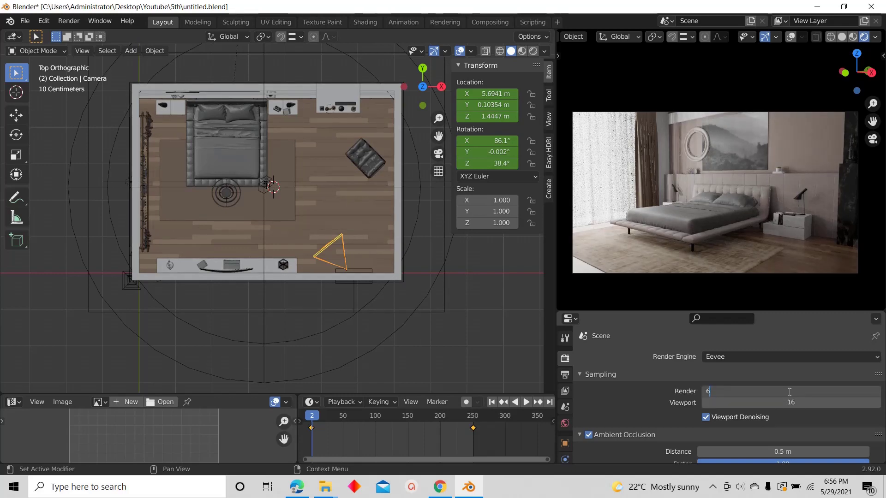
{"action": "key", "text": "Return"}
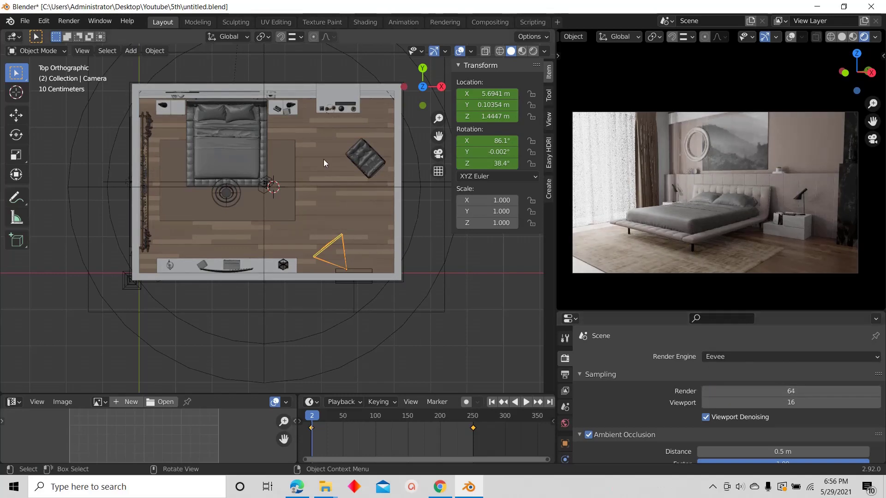
Render the camera animation and close the render window
{"action": "left_click", "coordinate": [78, 19]}
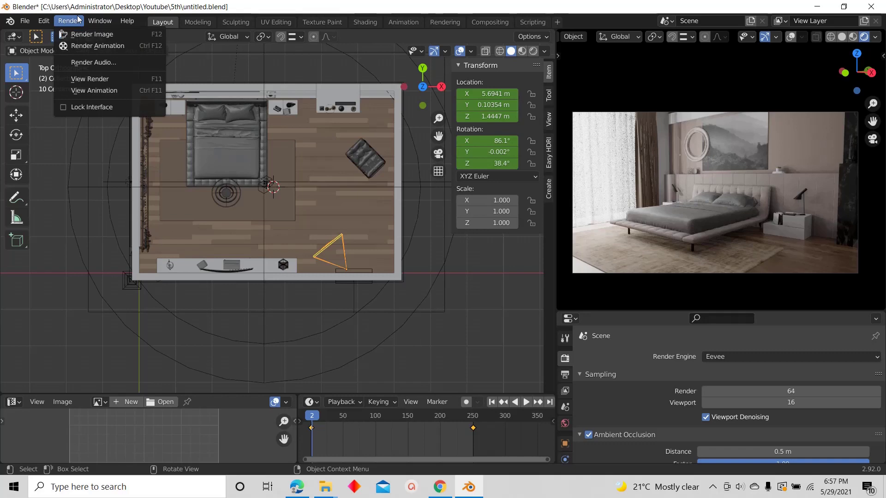
{"action": "left_click", "coordinate": [77, 46]}
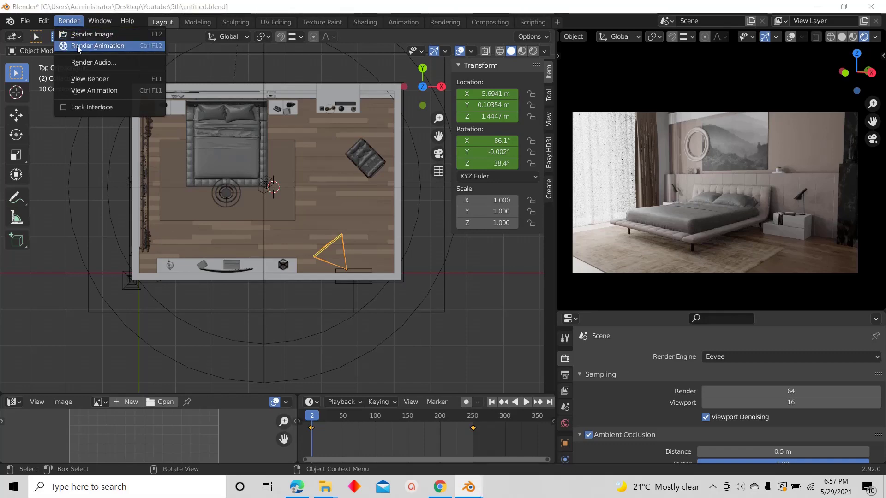
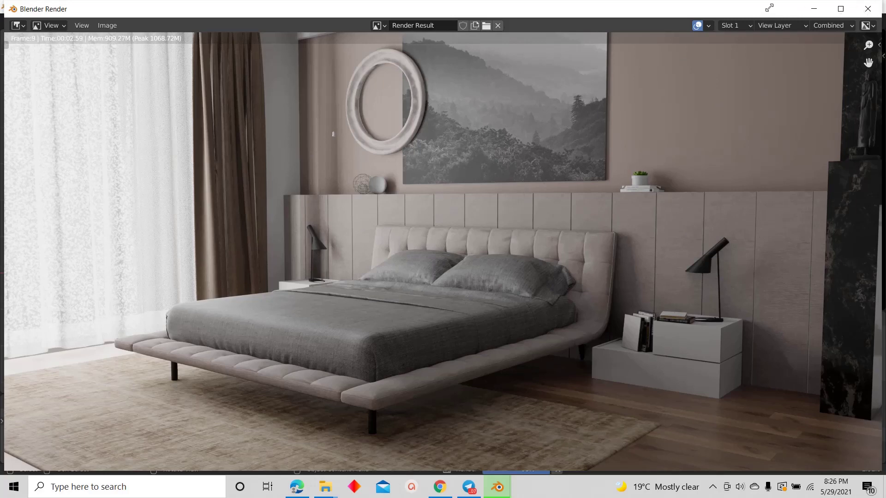
{"action": "key", "text": "Escape"}
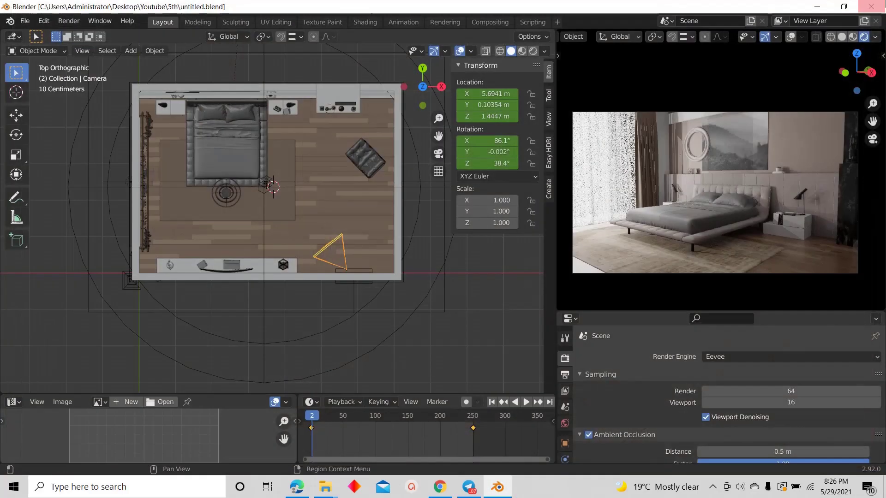
Deselect the camera and delete the scene's baked indirect lighting cache
{"action": "scroll", "coordinate": [308, 267], "scroll_direction": "down", "scroll_amount": 4}
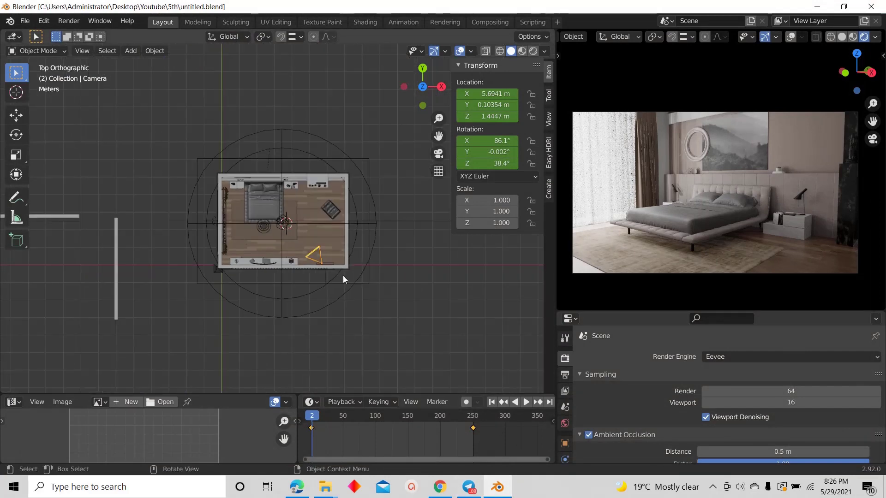
{"action": "scroll", "coordinate": [342, 207], "scroll_direction": "up", "scroll_amount": 1}
{"action": "left_click", "coordinate": [348, 96]}
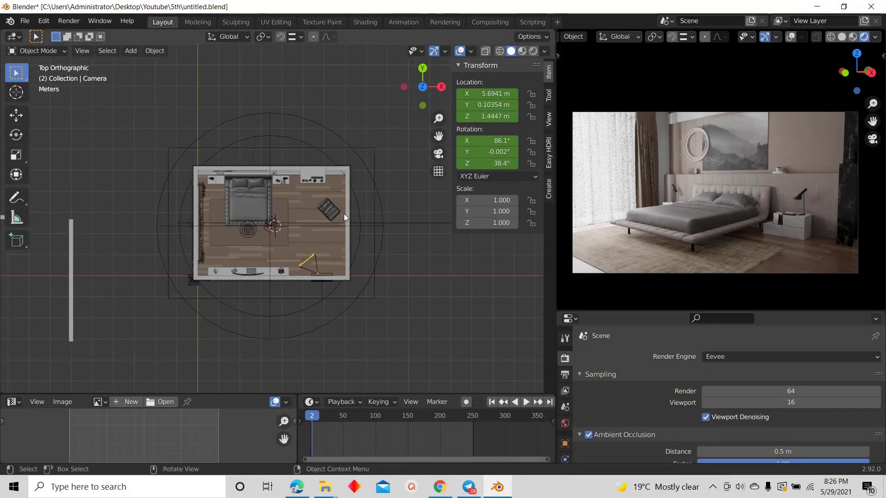
{"action": "scroll", "coordinate": [318, 180], "scroll_direction": "up", "scroll_amount": 1}
{"action": "scroll", "coordinate": [366, 195], "scroll_direction": "down", "scroll_amount": 3}
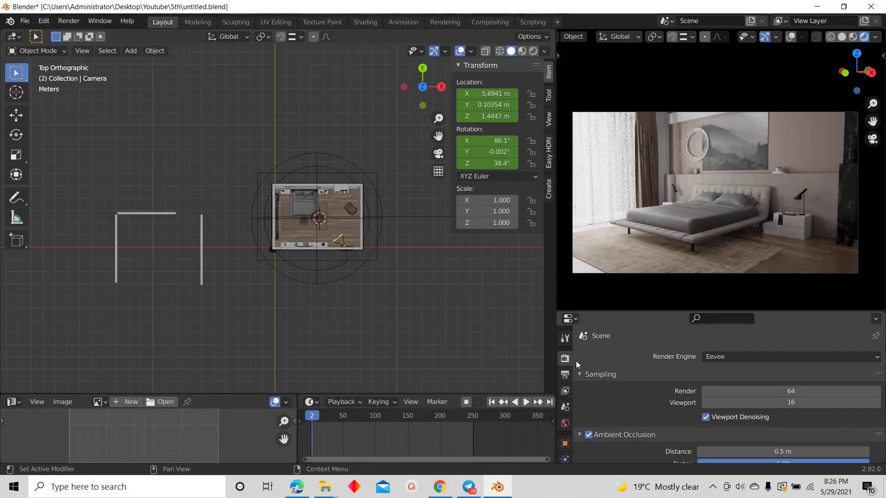
{"action": "scroll", "coordinate": [635, 390], "scroll_direction": "down", "scroll_amount": 20}
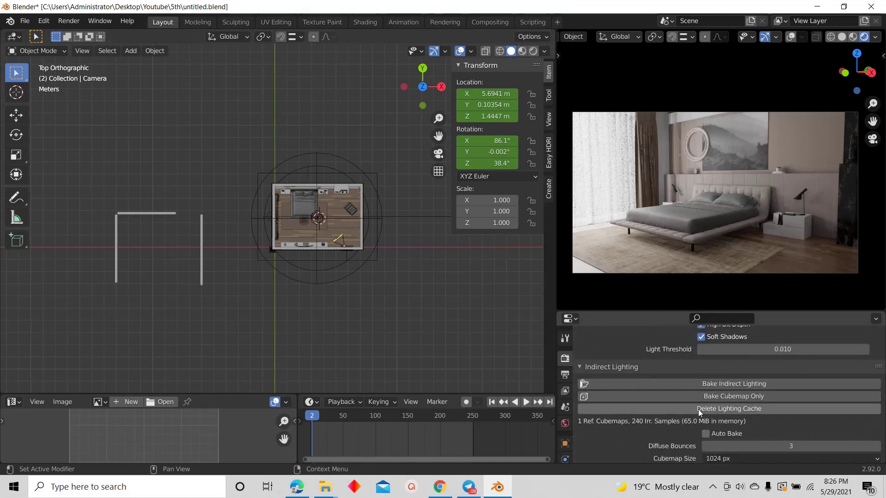
{"action": "left_click", "coordinate": [744, 409]}
Select the area light at the bedroom's large window from outside the room
{"action": "scroll", "coordinate": [283, 167], "scroll_direction": "up", "scroll_amount": 4}
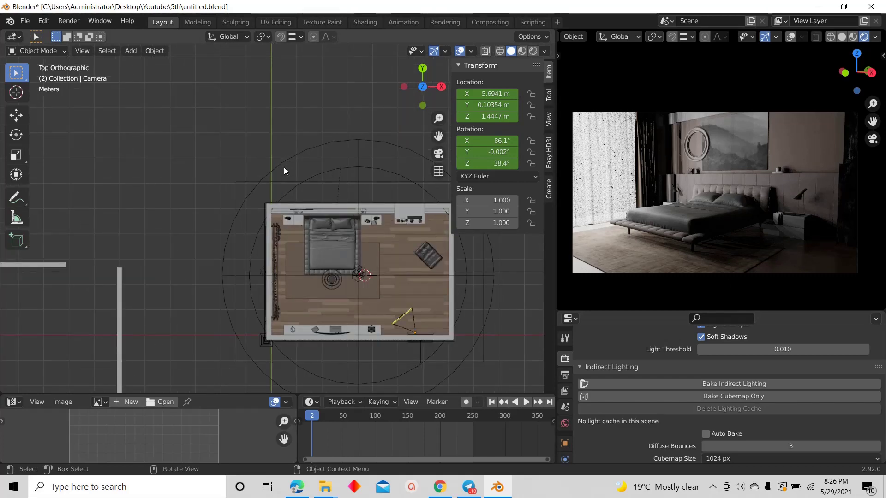
{"action": "middle_click_drag", "start_coordinate": [294, 207], "coordinate": [326, 135]}
{"action": "scroll", "coordinate": [295, 261], "scroll_direction": "up", "scroll_amount": 3}
{"action": "middle_click_drag", "start_coordinate": [295, 261], "coordinate": [319, 203]}
{"action": "scroll", "coordinate": [290, 192], "scroll_direction": "up", "scroll_amount": 5}
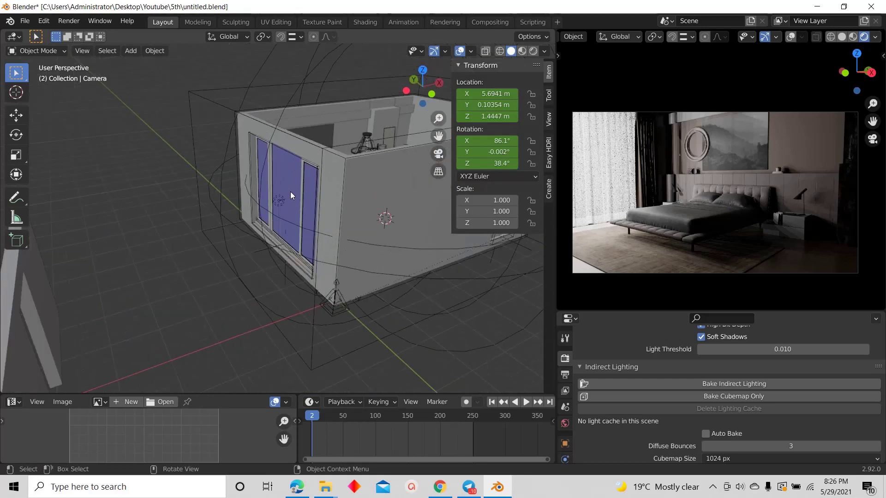
{"action": "left_click", "coordinate": [279, 229]}
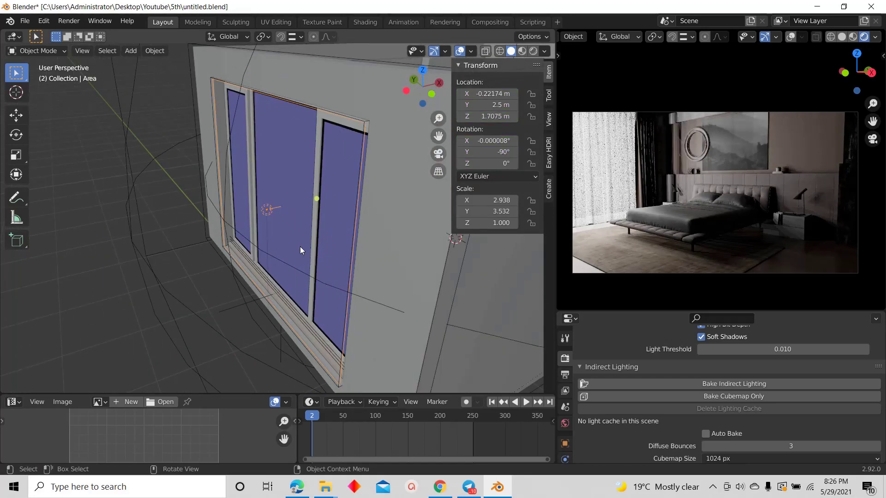
Examine the bedroom interior, including the window curtains, bed and pendant lamp, from several angles
{"action": "scroll", "coordinate": [297, 247], "scroll_direction": "down", "scroll_amount": 5}
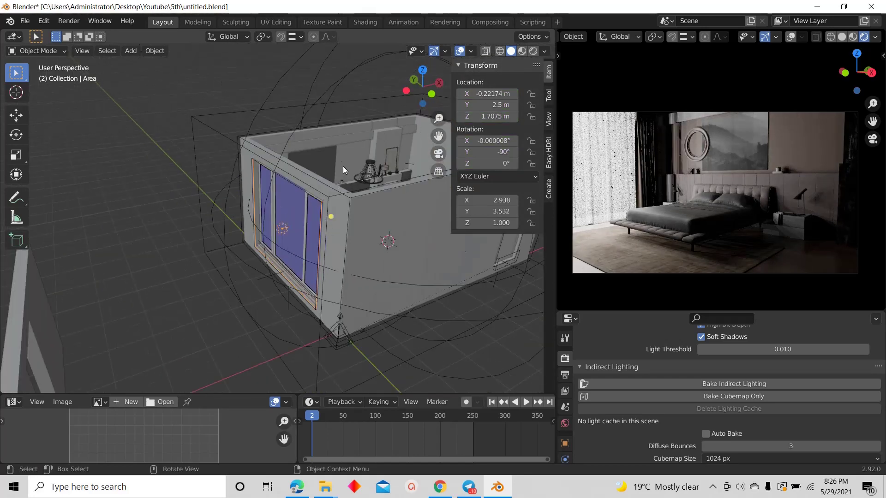
{"action": "middle_click_drag", "start_coordinate": [343, 166], "coordinate": [171, 189]}
{"action": "scroll", "coordinate": [277, 206], "scroll_direction": "up", "scroll_amount": 5}
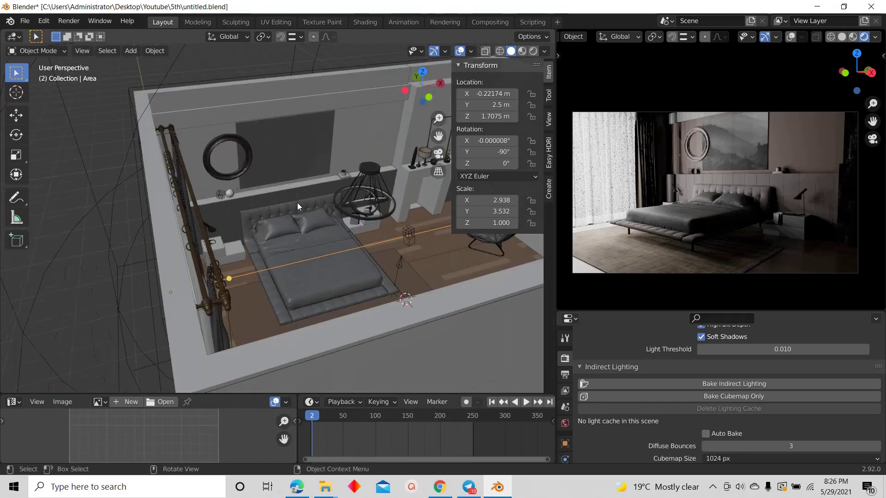
{"action": "middle_click_drag", "start_coordinate": [297, 203], "coordinate": [261, 253]}
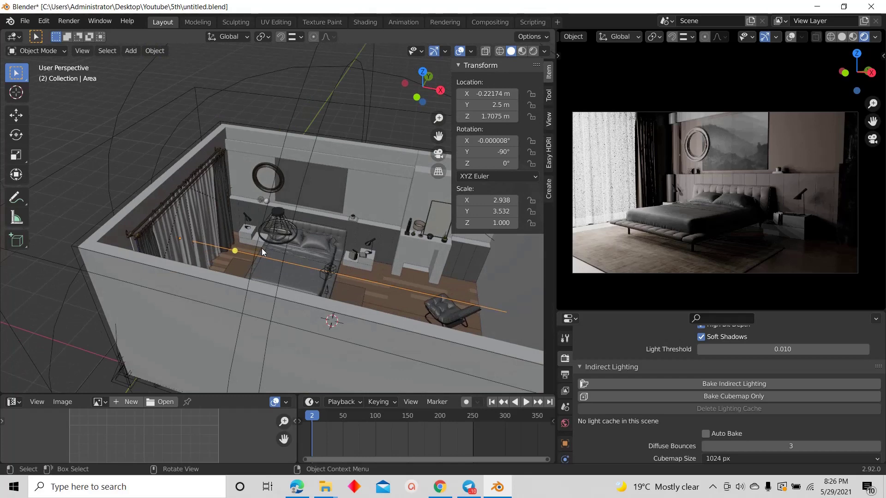
{"action": "middle_click_drag", "start_coordinate": [227, 249], "coordinate": [173, 175]}
{"action": "scroll", "coordinate": [173, 176], "scroll_direction": "up", "scroll_amount": 5}
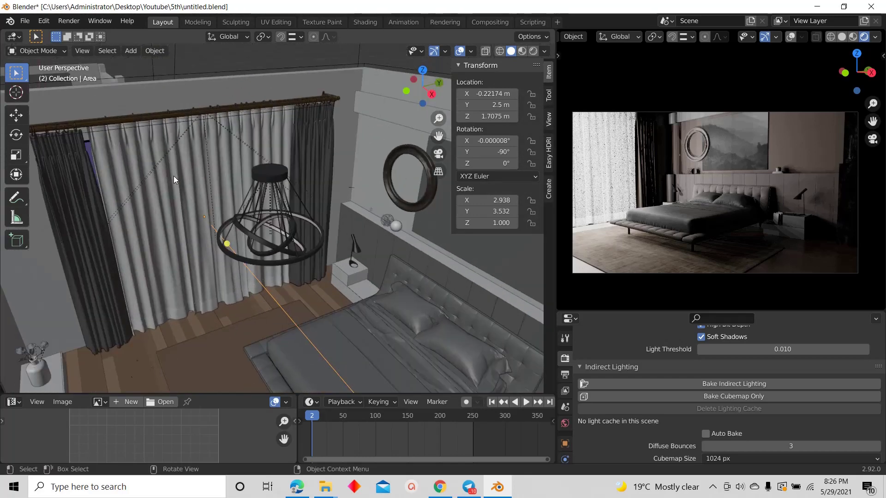
{"action": "scroll", "coordinate": [292, 220], "scroll_direction": "down", "scroll_amount": 6}
{"action": "middle_click_drag", "start_coordinate": [291, 220], "coordinate": [395, 261]}
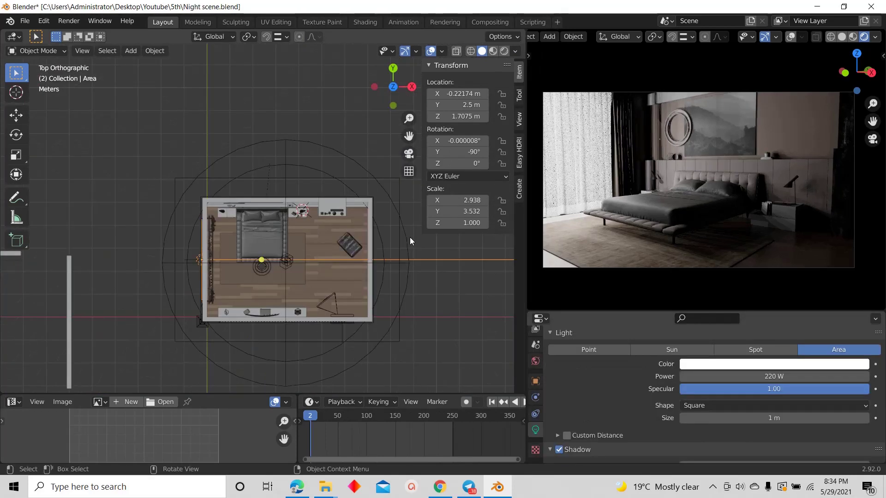
Look through the Night scene file's render settings down to Shadows
{"action": "scroll", "coordinate": [536, 360], "scroll_direction": "up", "scroll_amount": 3}
{"action": "left_click", "coordinate": [535, 359]}
{"action": "scroll", "coordinate": [642, 406], "scroll_direction": "down", "scroll_amount": 10}
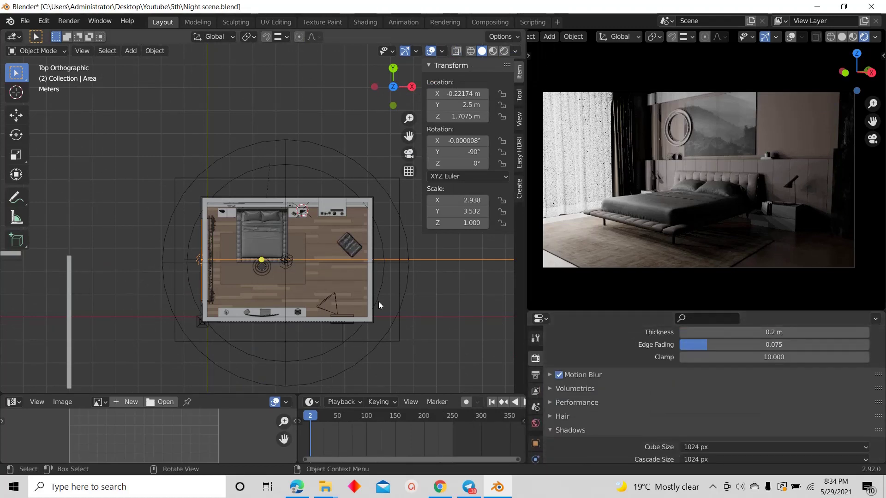
Select the area light in front of the large window in the Night scene file
{"action": "scroll", "coordinate": [358, 259], "scroll_direction": "down", "scroll_amount": 4}
{"action": "middle_click_drag", "start_coordinate": [369, 255], "coordinate": [414, 210]}
{"action": "scroll", "coordinate": [340, 232], "scroll_direction": "up", "scroll_amount": 3}
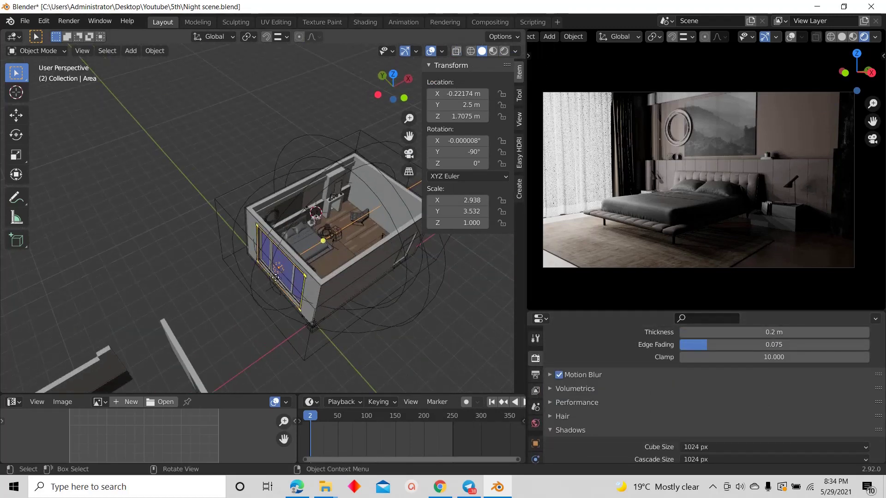
{"action": "scroll", "coordinate": [296, 266], "scroll_direction": "up", "scroll_amount": 3}
{"action": "scroll", "coordinate": [278, 257], "scroll_direction": "up", "scroll_amount": 2}
{"action": "left_click", "coordinate": [285, 270]}
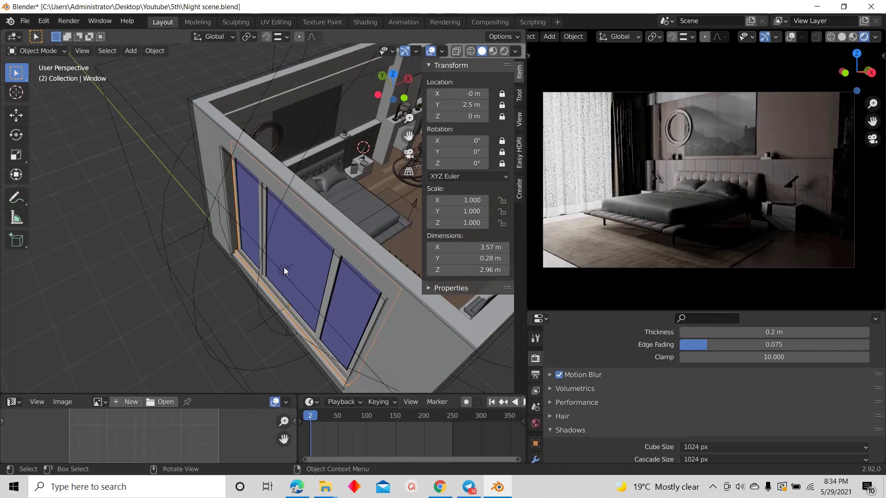
{"action": "left_click", "coordinate": [286, 271]}
{"action": "left_click", "coordinate": [286, 271]}
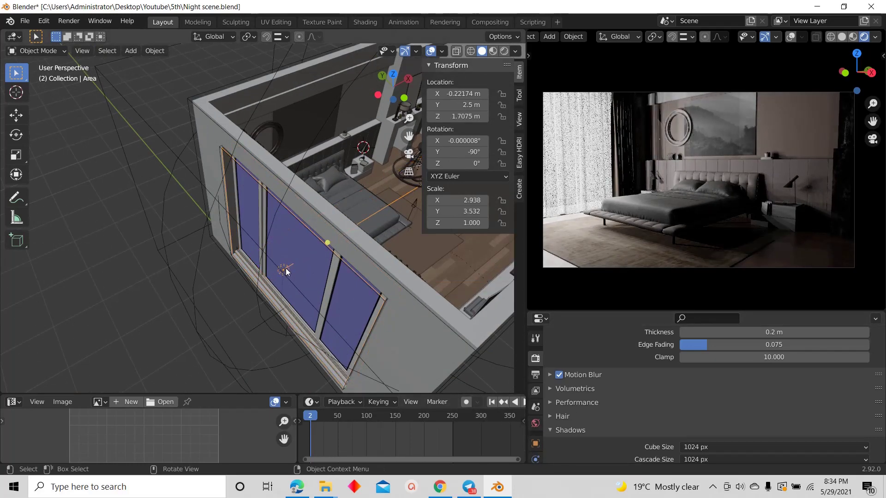
Set the power of the area light in front of the large window to 75 W
{"action": "left_click", "coordinate": [535, 430]}
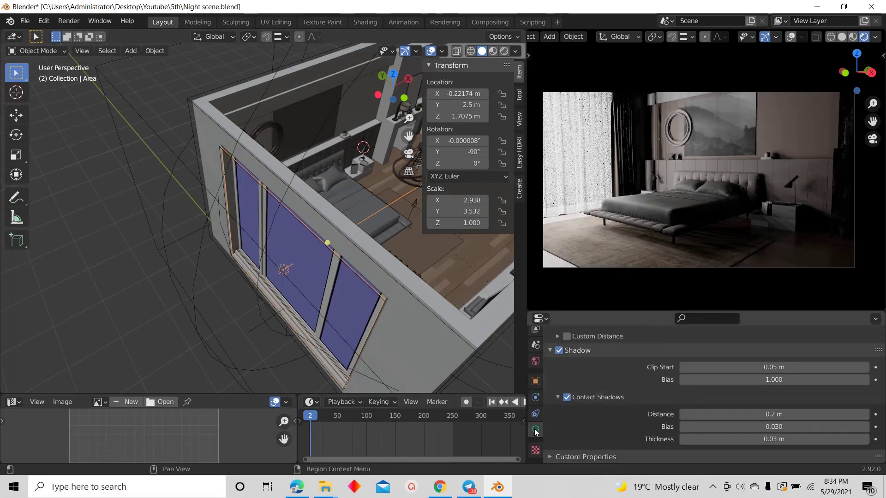
{"action": "scroll", "coordinate": [575, 422], "scroll_direction": "up", "scroll_amount": 6}
{"action": "scroll", "coordinate": [740, 396], "scroll_direction": "down", "scroll_amount": 1}
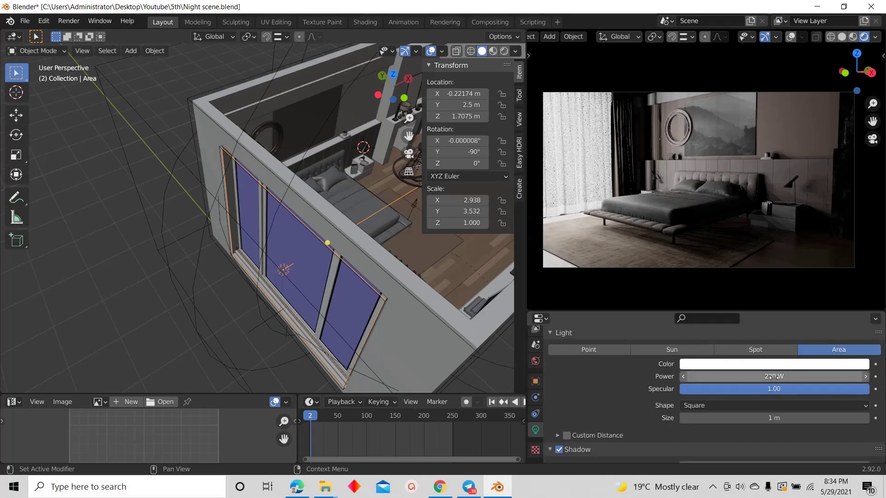
{"action": "left_click", "coordinate": [776, 376]}
{"action": "type", "text": "753"}
{"action": "key", "text": "Return"}
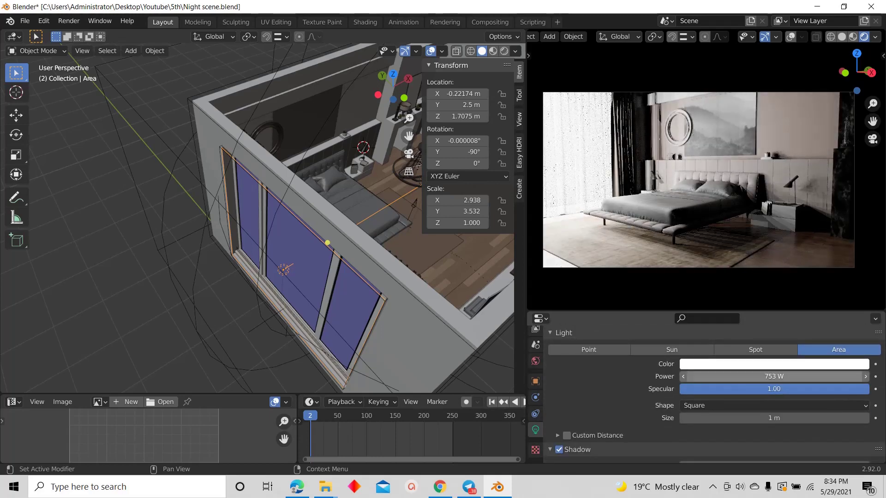
{"action": "left_click", "coordinate": [775, 376]}
{"action": "key", "text": "BackSpace"}
{"action": "key", "text": "BackSpace"}
{"action": "key", "text": "BackSpace"}
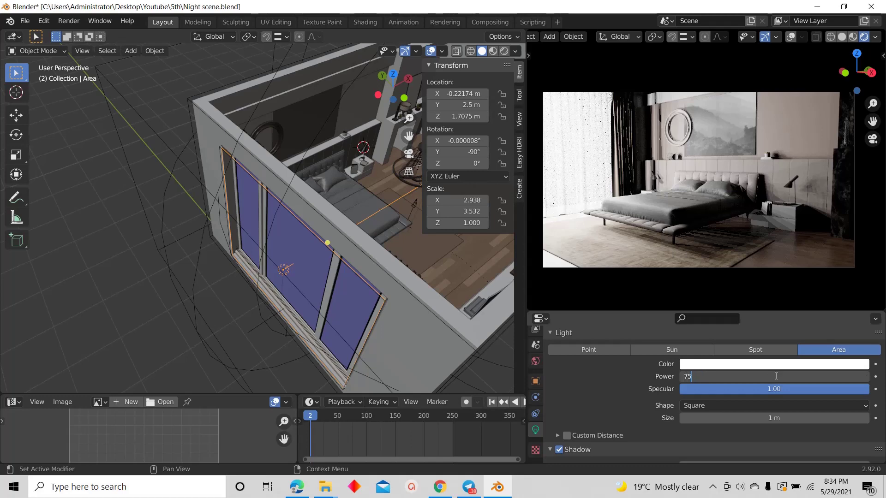
{"action": "key", "text": "Return"}
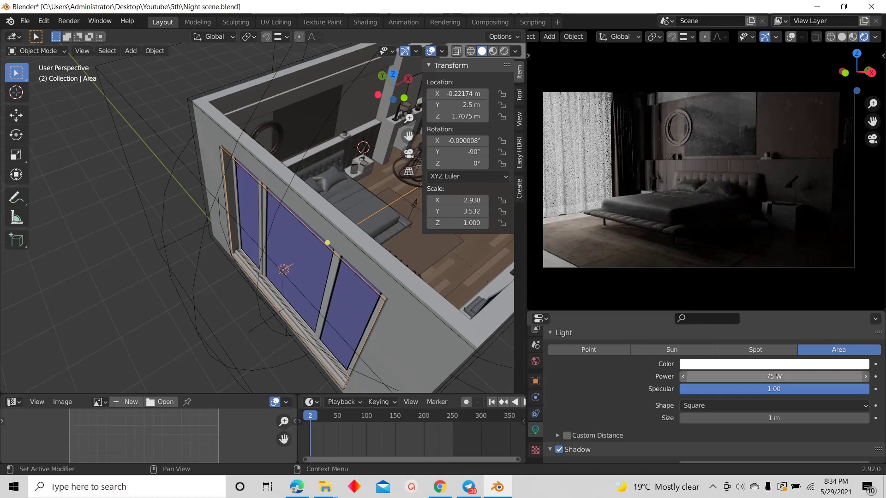
Tint the window area light's colour a very pale mint green
{"action": "left_click", "coordinate": [771, 376]}
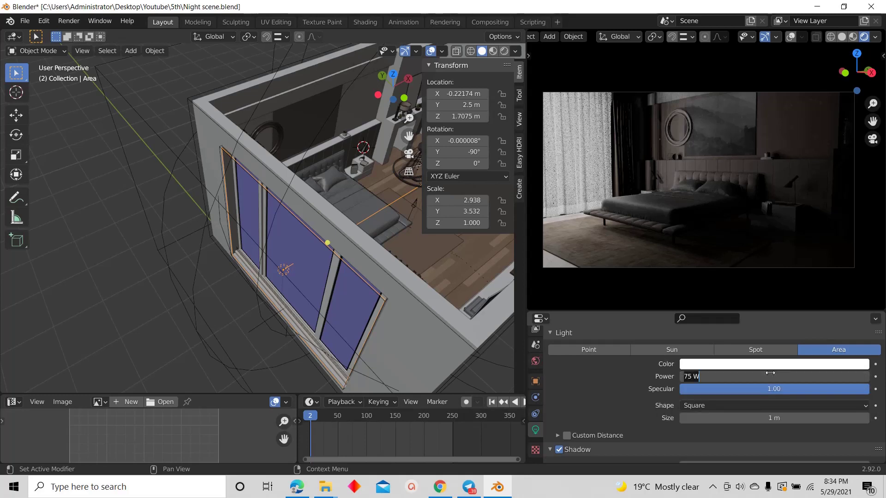
{"action": "key", "text": "Escape"}
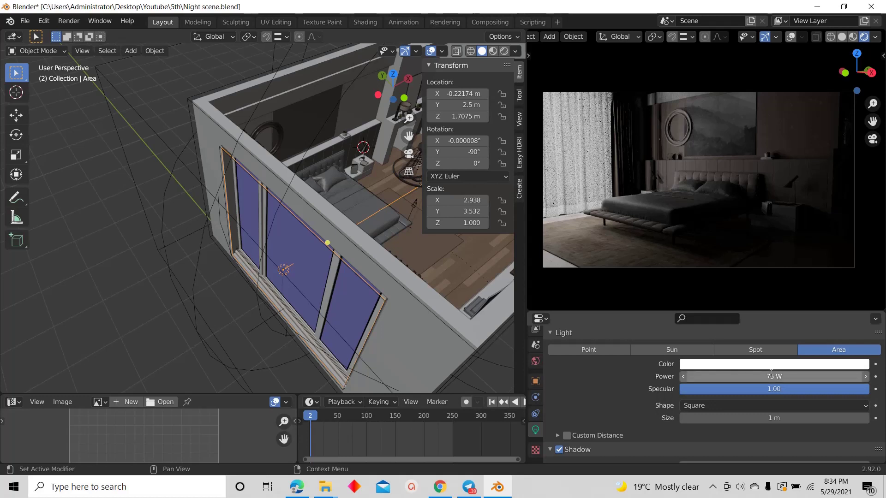
{"action": "left_click", "coordinate": [747, 368]}
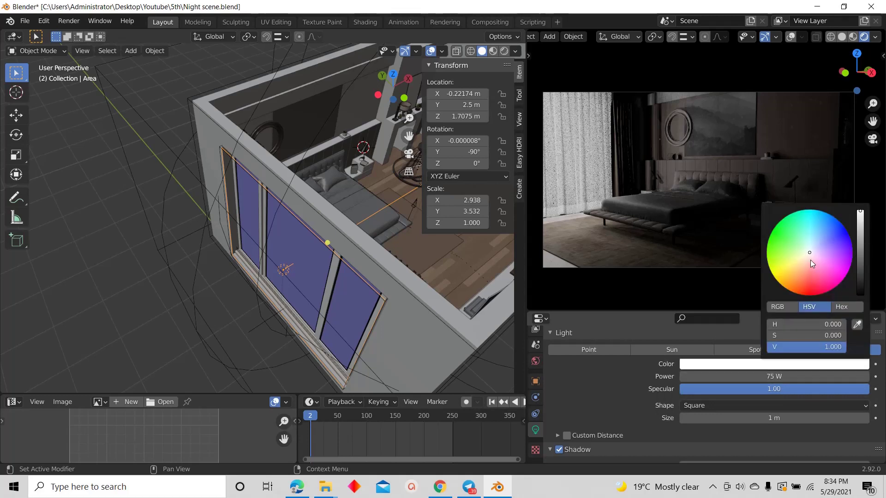
{"action": "mouse_move", "coordinate": [774, 337]}
{"action": "left_mouse_down"}
{"action": "mouse_move", "coordinate": [815, 326]}
{"action": "mouse_move", "coordinate": [777, 336]}
{"action": "mouse_move", "coordinate": [793, 323]}
{"action": "mouse_move", "coordinate": [780, 323]}
{"action": "mouse_move", "coordinate": [793, 324]}
{"action": "mouse_move", "coordinate": [782, 333]}
{"action": "left_mouse_up"}
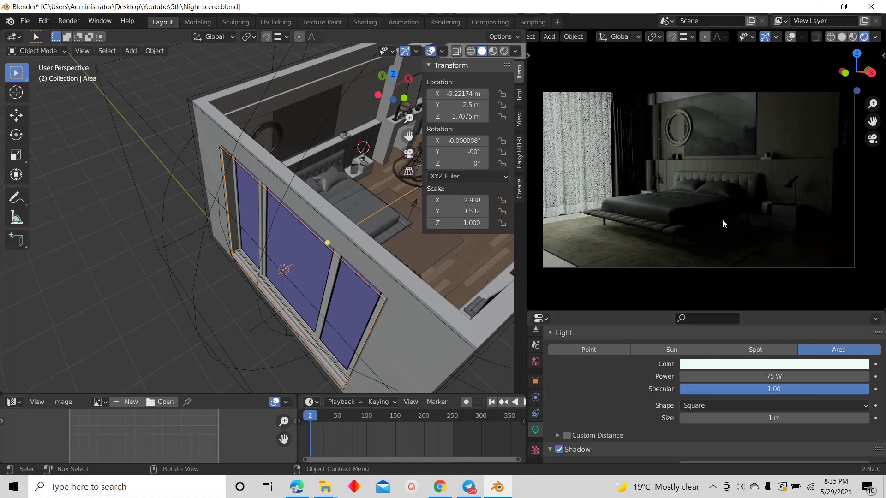
Select the pendant lamp's large outer ring above the bed and snap the 3D cursor to it
{"action": "scroll", "coordinate": [342, 217], "scroll_direction": "down", "scroll_amount": 5}
{"action": "middle_click_drag", "start_coordinate": [342, 222], "coordinate": [280, 234]}
{"action": "scroll", "coordinate": [281, 234], "scroll_direction": "up", "scroll_amount": 8}
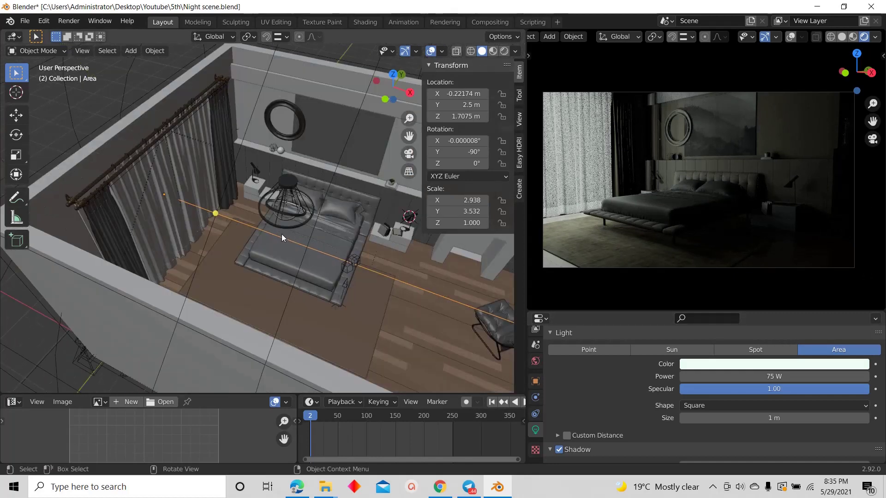
{"action": "left_click", "coordinate": [295, 252]}
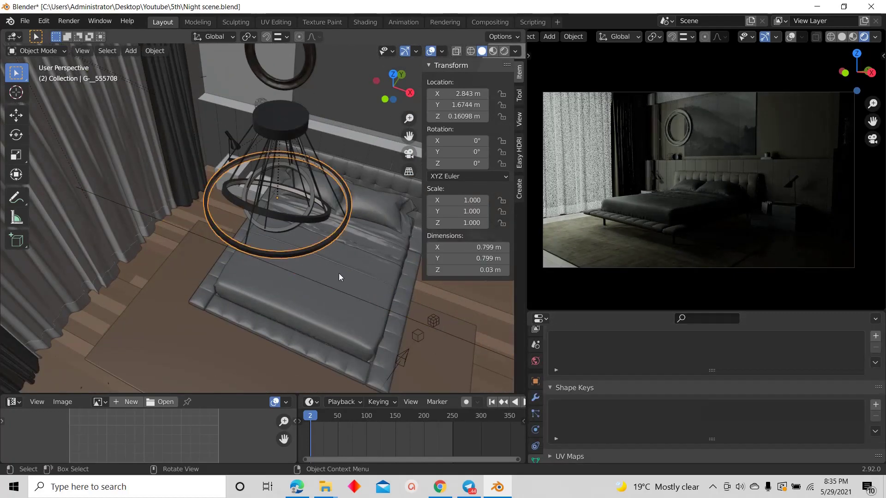
{"action": "right_click", "coordinate": [312, 241]}
{"action": "mouse_move", "coordinate": [312, 241]}
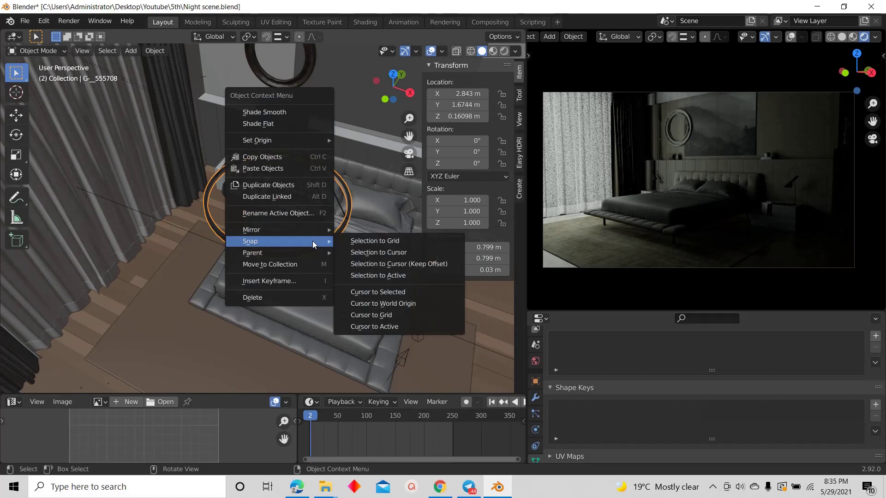
{"action": "left_click", "coordinate": [370, 291]}
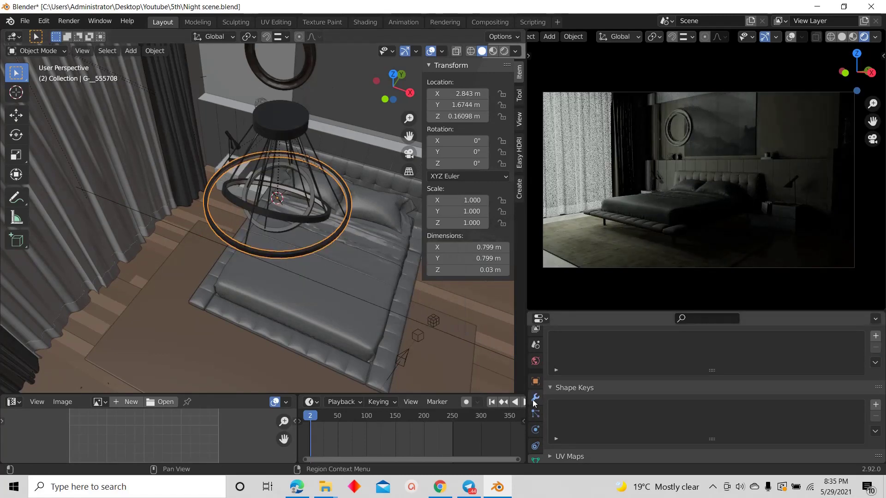
Add a point light at the 3D cursor inside the pendant lamp
{"action": "left_click", "coordinate": [130, 51]}
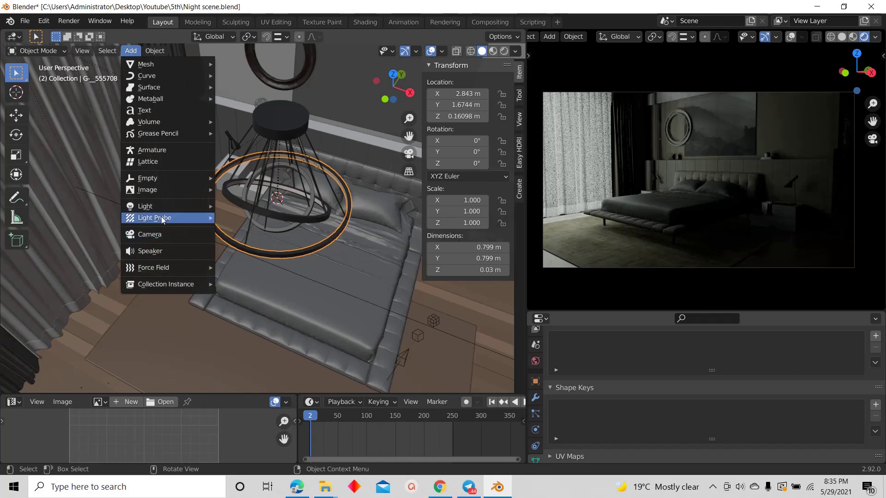
{"action": "mouse_move", "coordinate": [177, 206]}
{"action": "left_click", "coordinate": [261, 204]}
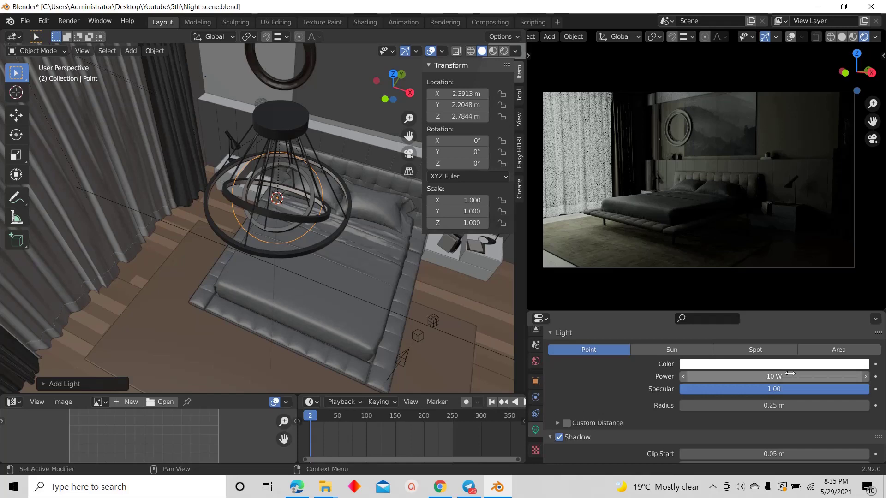
Enable contact shadows for the pendant's point light and set their thickness to 0.03 m
{"action": "scroll", "coordinate": [785, 378], "scroll_direction": "down", "scroll_amount": 4}
{"action": "left_click", "coordinate": [581, 408]}
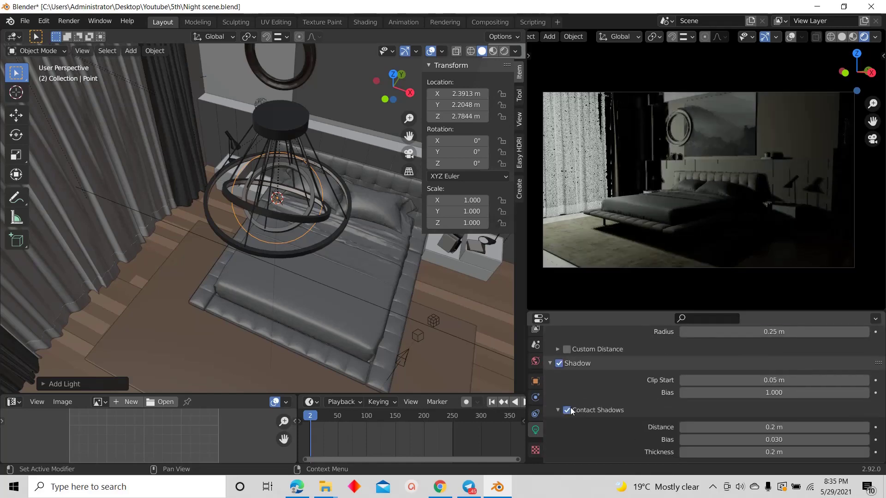
{"action": "scroll", "coordinate": [718, 407], "scroll_direction": "down", "scroll_amount": 1}
{"action": "left_click", "coordinate": [762, 440]}
{"action": "type", "text": "0.03"}
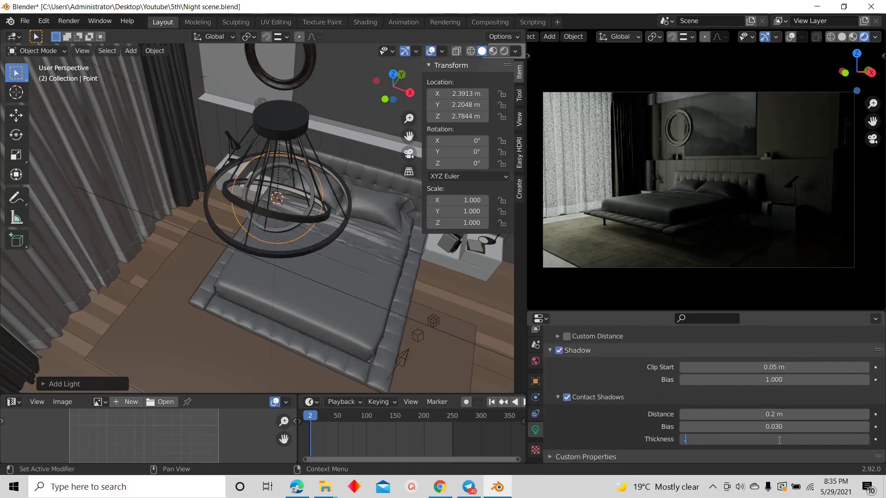
{"action": "key", "text": "Return"}
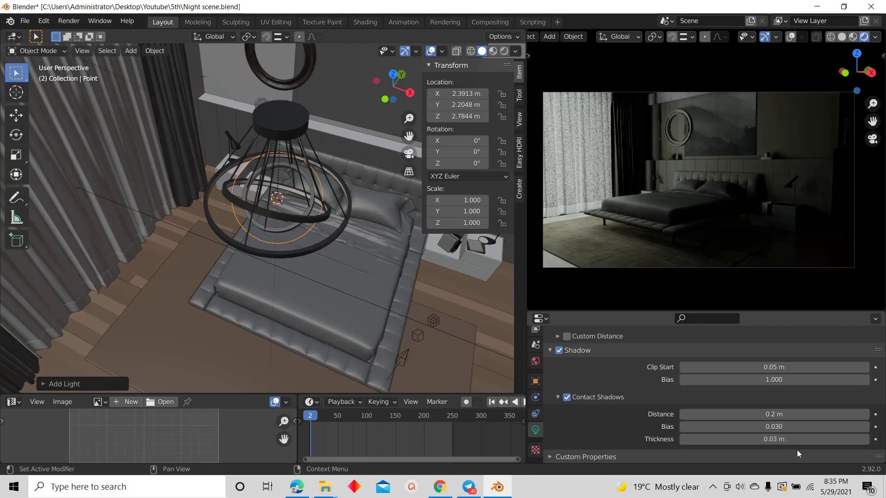
Set the pendant point light's power to 75 W
{"action": "scroll", "coordinate": [759, 431], "scroll_direction": "up", "scroll_amount": 3}
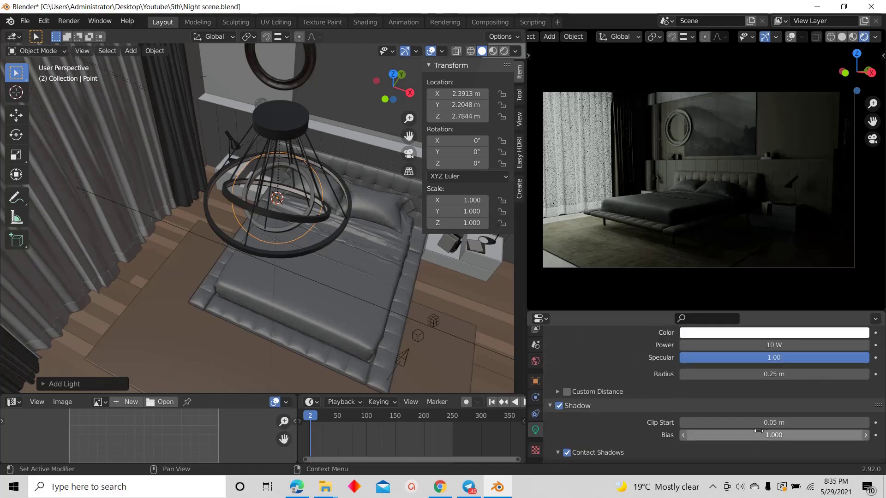
{"action": "scroll", "coordinate": [758, 431], "scroll_direction": "up", "scroll_amount": 3}
{"action": "left_click_drag", "start_coordinate": [760, 419], "coordinate": [793, 416]}
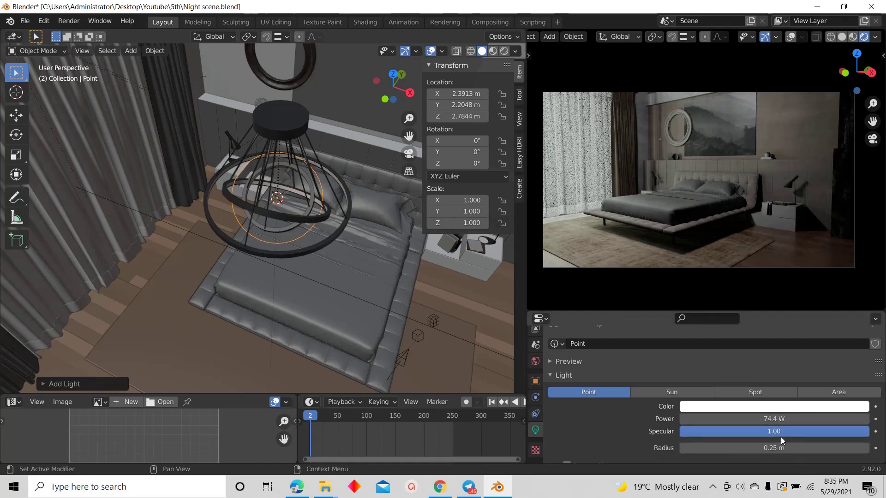
{"action": "left_click_drag", "start_coordinate": [762, 419], "coordinate": [767, 420]}
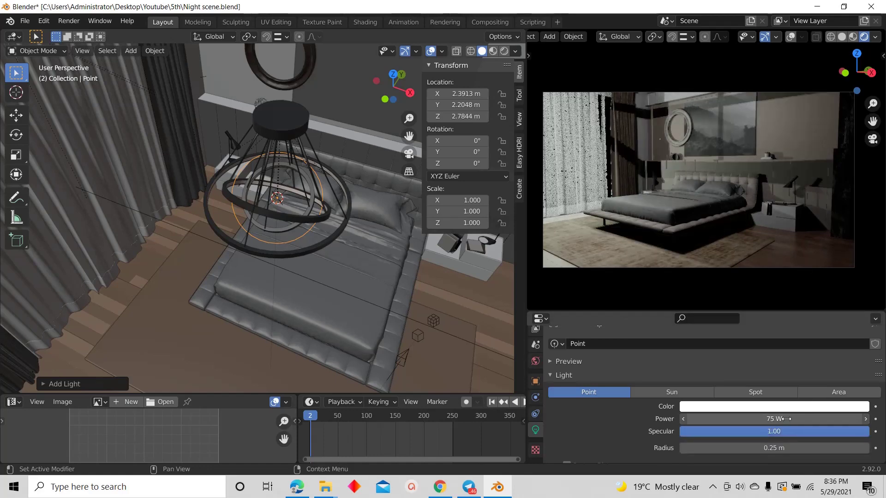
{"action": "left_click", "coordinate": [767, 422]}
{"action": "type", "text": "75"}
{"action": "key", "text": "Return"}
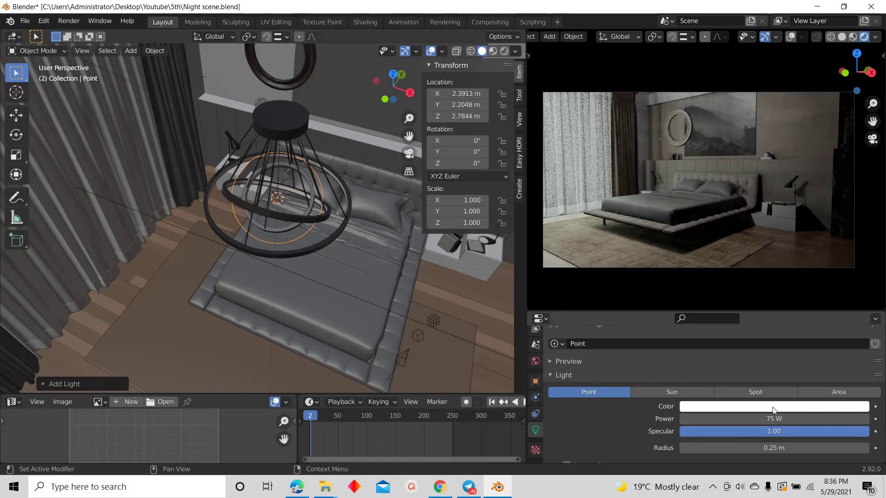
Tint the pendant point light's colour a pale warm orange
{"action": "left_click", "coordinate": [861, 367]}
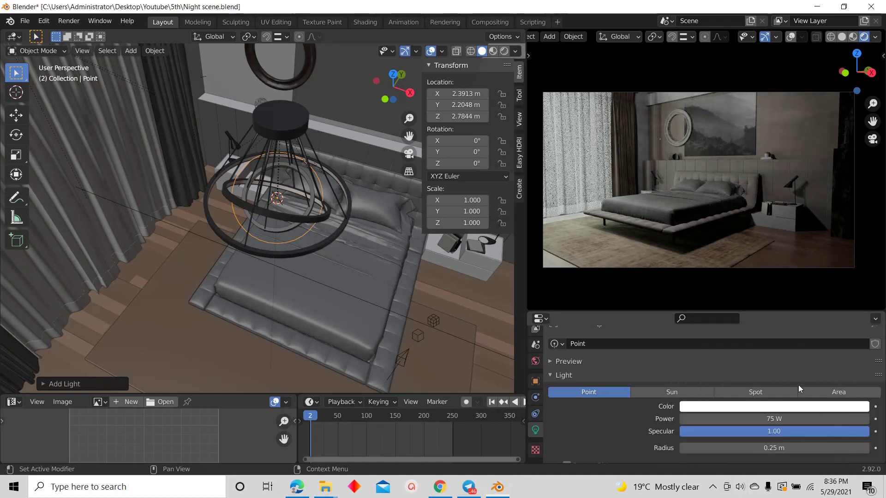
{"action": "left_click", "coordinate": [760, 407]}
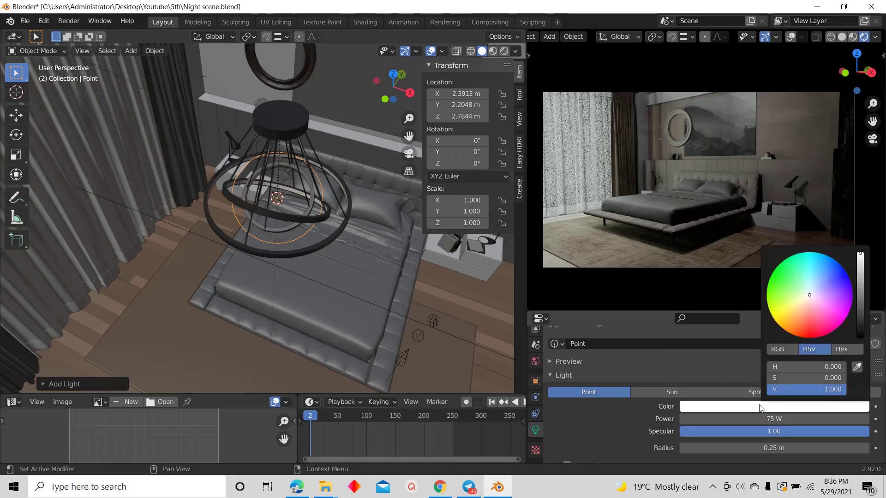
{"action": "left_click", "coordinate": [805, 301]}
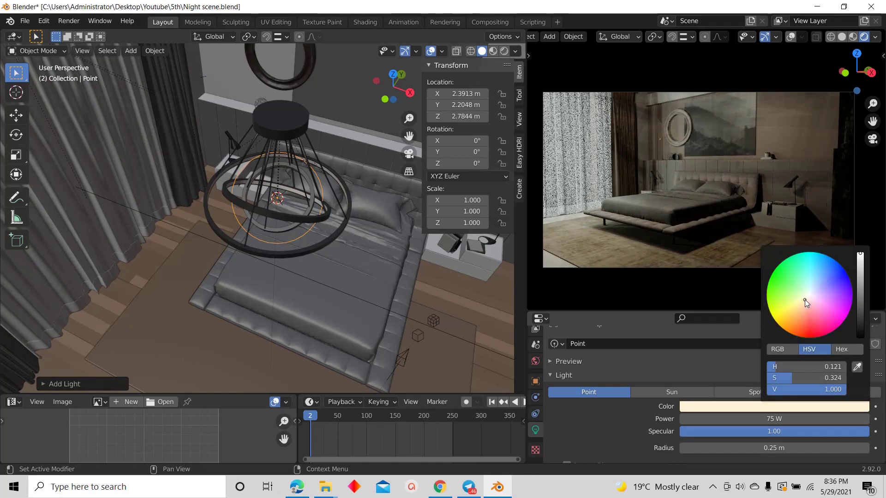
{"action": "left_click_drag", "start_coordinate": [805, 300], "coordinate": [804, 304]}
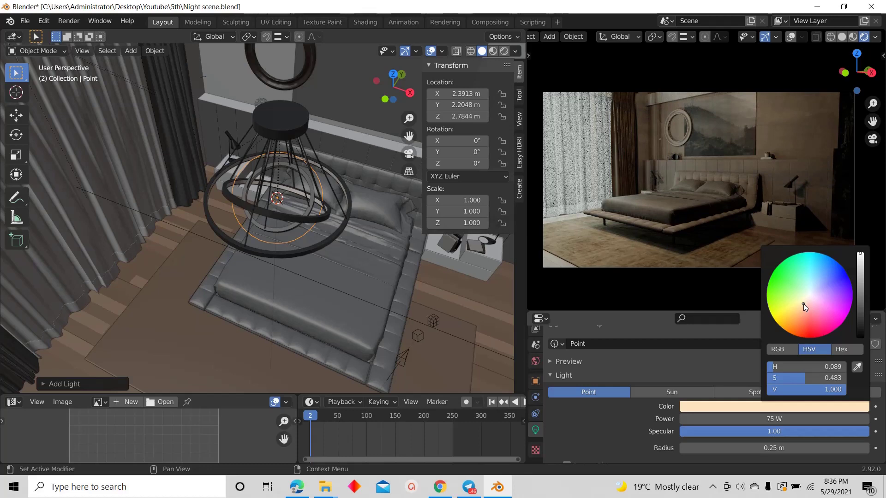
Select the black metal bedside lamp and add a spot light to the scene
{"action": "key", "text": "shift+grave"}
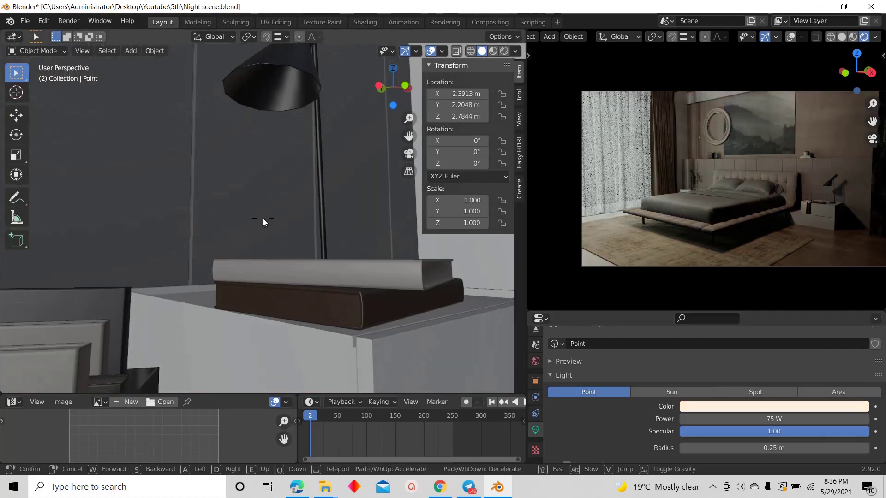
{"action": "key", "text": "w"}
{"action": "left_click", "coordinate": [263, 217]}
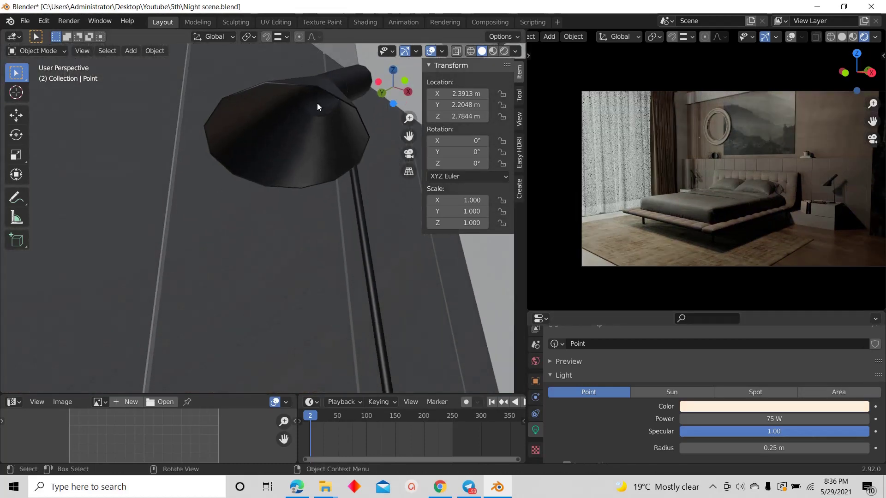
{"action": "left_click", "coordinate": [304, 139]}
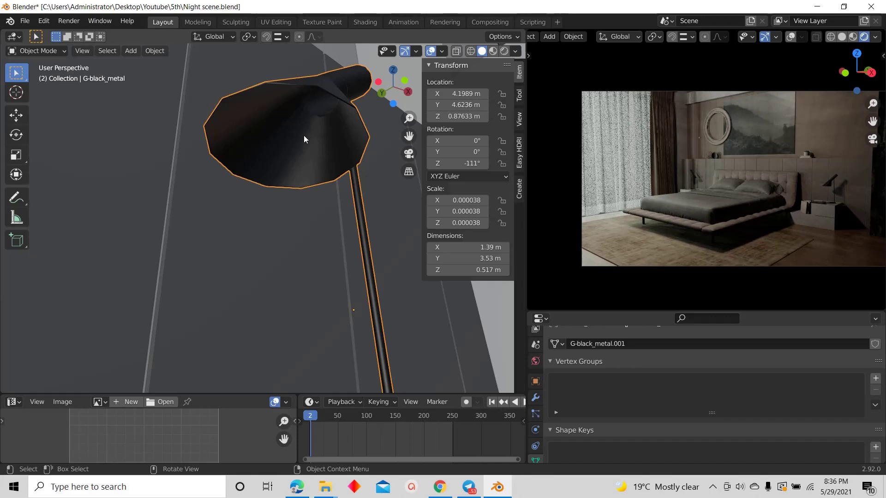
{"action": "left_click", "coordinate": [131, 50]}
{"action": "mouse_move", "coordinate": [155, 209]}
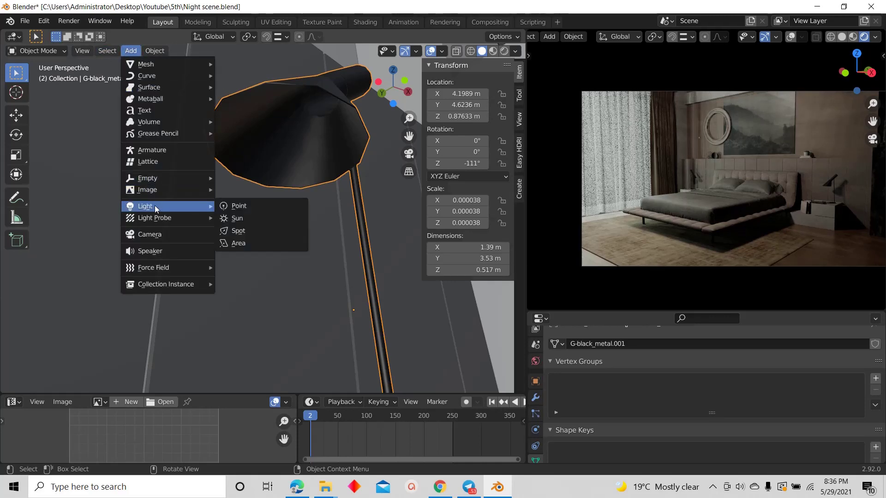
{"action": "left_click", "coordinate": [243, 231]}
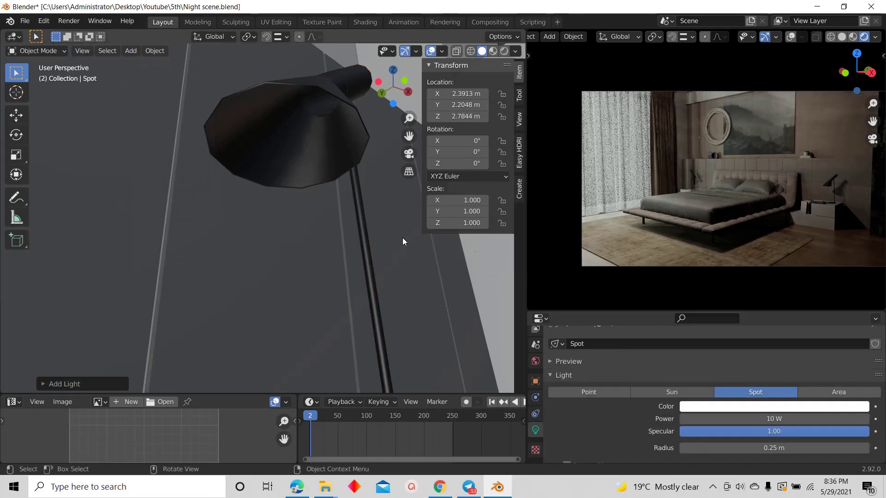
Place the 3D cursor on the inside of the black bedside lamp's shade
{"action": "scroll", "coordinate": [342, 151], "scroll_direction": "down", "scroll_amount": 3}
{"action": "scroll", "coordinate": [343, 151], "scroll_direction": "down", "scroll_amount": 5}
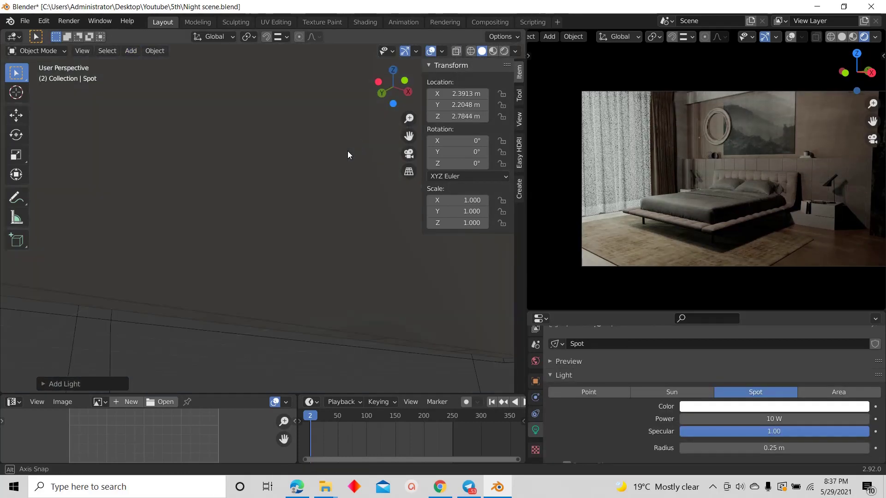
{"action": "middle_click_drag", "start_coordinate": [347, 151], "coordinate": [248, 255]}
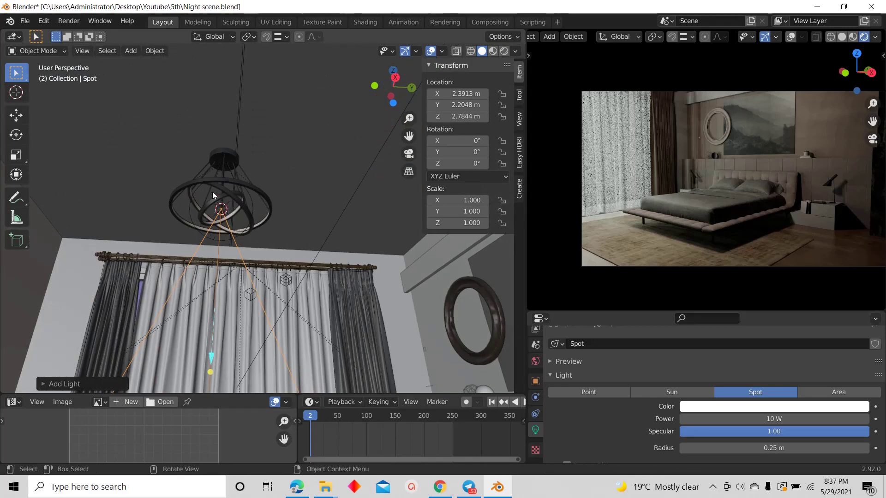
{"action": "key", "text": "shift+grave"}
{"action": "key", "text": "w"}
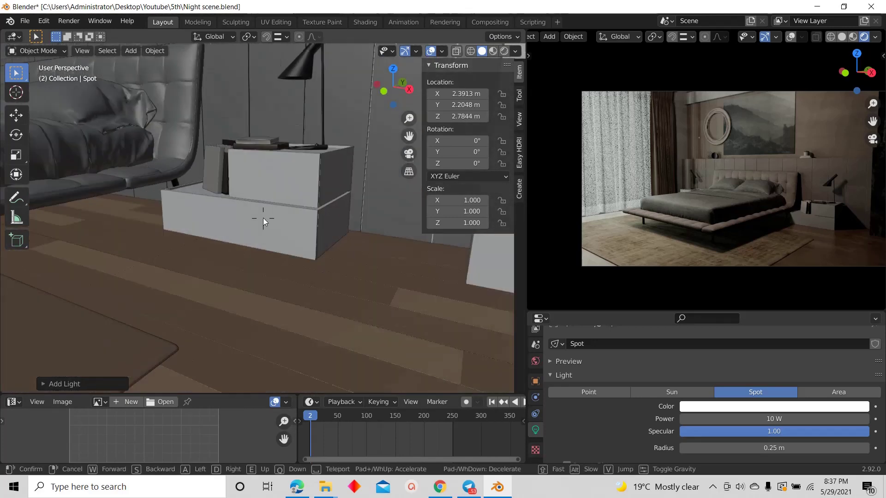
{"action": "key", "text": "w"}
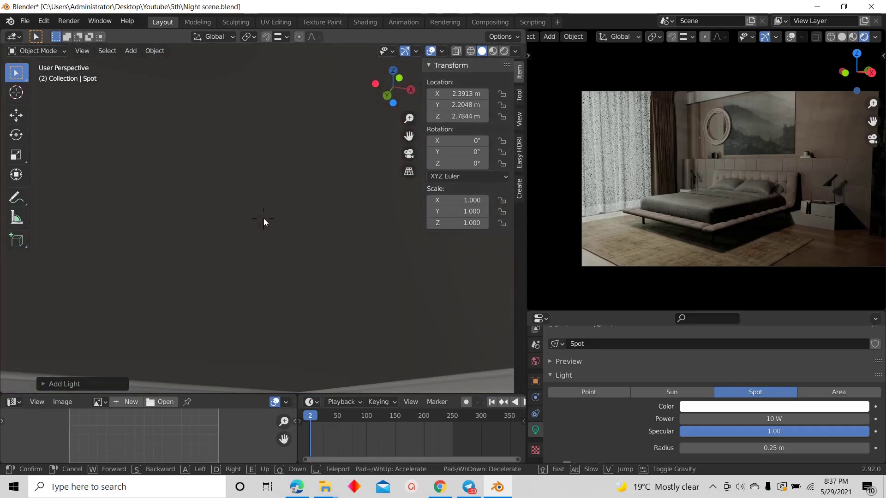
{"action": "key", "text": "s"}
{"action": "key", "text": "w"}
{"action": "left_click", "coordinate": [263, 217]}
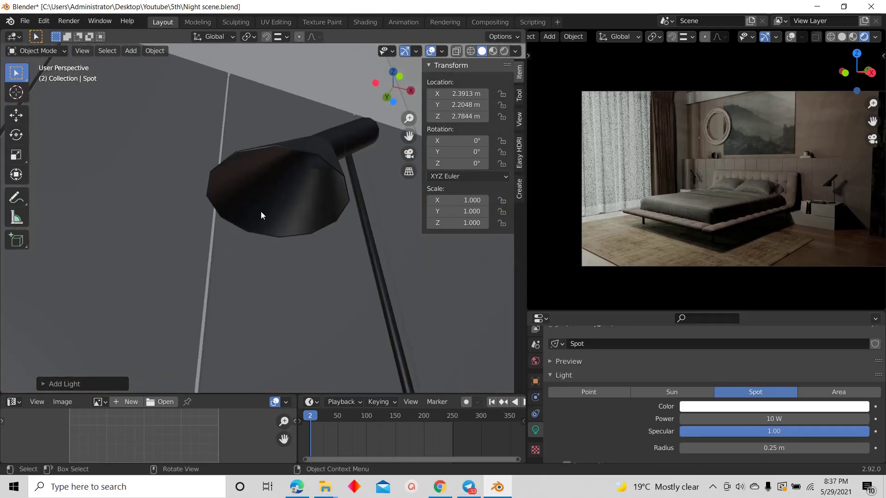
{"action": "right_click", "coordinate": [298, 167], "text": "shift"}
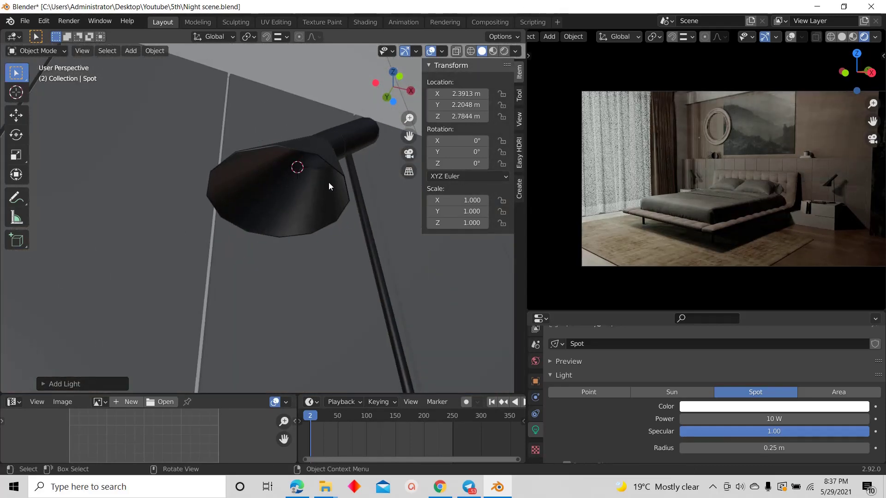
Snap the selected spot light to the 3D cursor in the lampshade
{"action": "right_click", "coordinate": [292, 173]}
{"action": "mouse_move", "coordinate": [259, 184]}
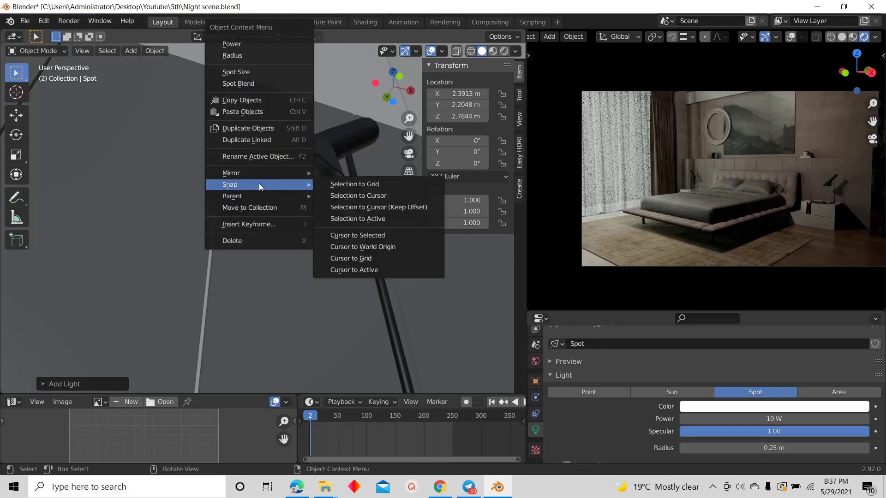
{"action": "left_click", "coordinate": [356, 197]}
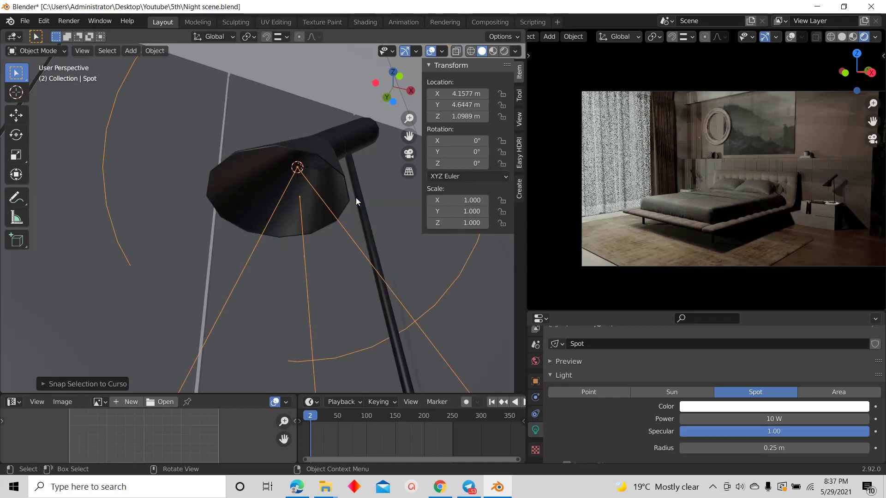
Rotate the spot light about 26° around the Y axis in an X-ray front view to match the lampshade's tilt
{"action": "scroll", "coordinate": [364, 168], "scroll_direction": "down", "scroll_amount": 10}
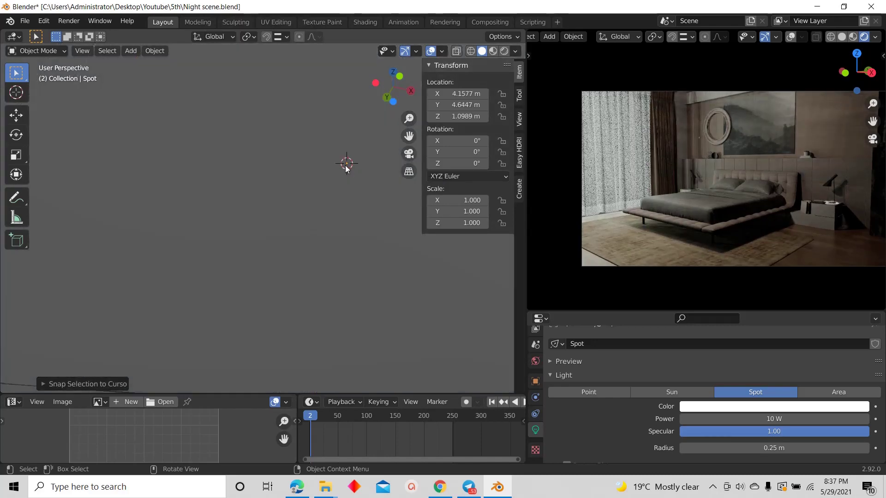
{"action": "middle_click_drag", "start_coordinate": [346, 169], "coordinate": [324, 198]}
{"action": "scroll", "coordinate": [324, 198], "scroll_direction": "up", "scroll_amount": 4}
{"action": "scroll", "coordinate": [309, 215], "scroll_direction": "down", "scroll_amount": 5}
{"action": "scroll", "coordinate": [295, 254], "scroll_direction": "up", "scroll_amount": 5}
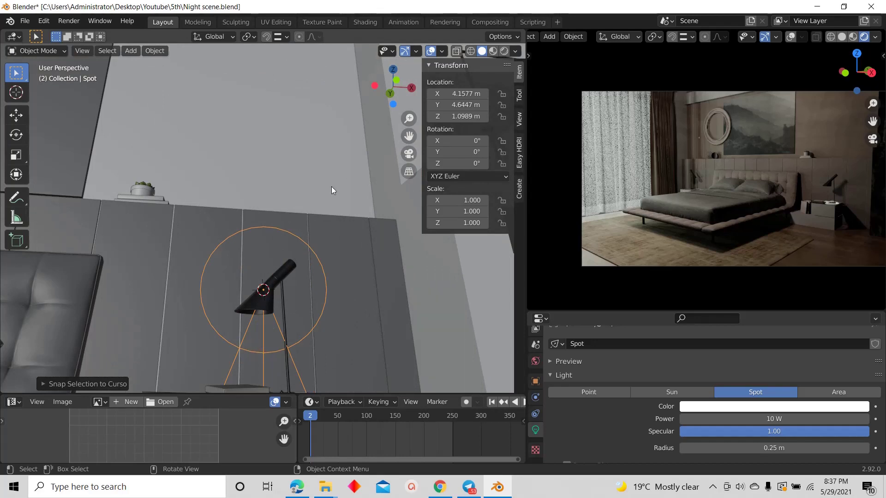
{"action": "left_click", "coordinate": [397, 80]}
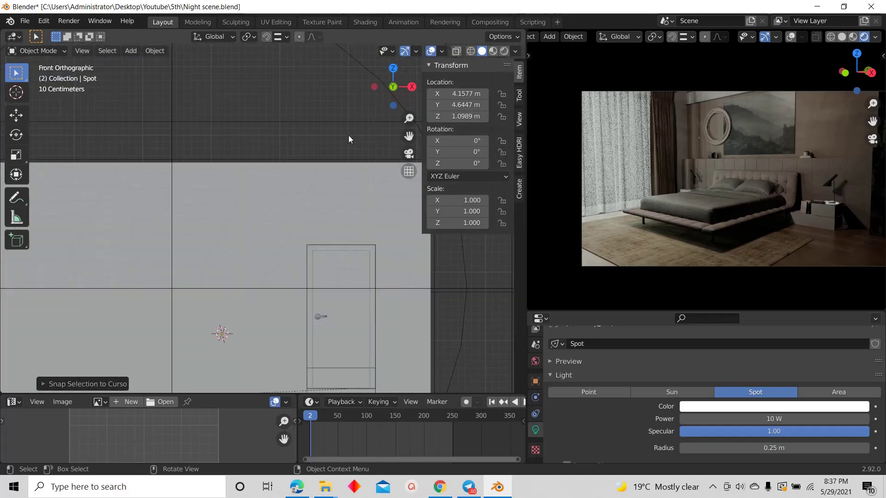
{"action": "left_click", "coordinate": [457, 51]}
{"action": "scroll", "coordinate": [254, 343], "scroll_direction": "up", "scroll_amount": 6}
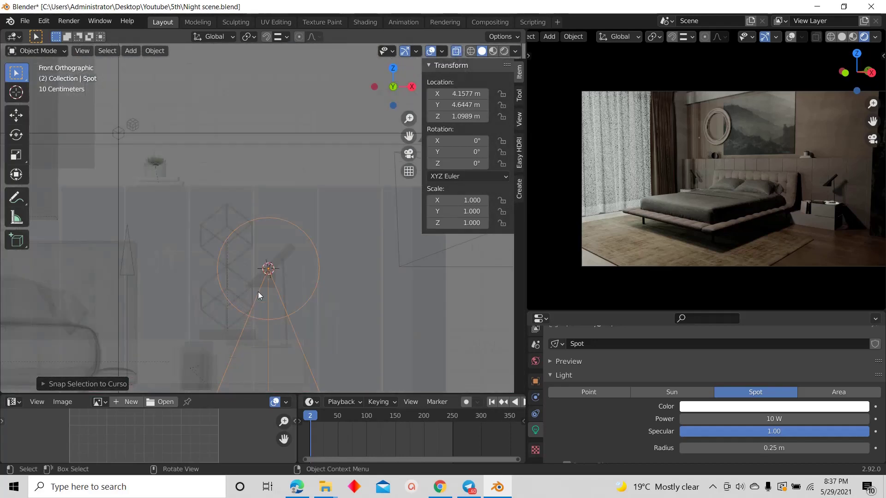
{"action": "scroll", "coordinate": [260, 316], "scroll_direction": "up", "scroll_amount": 1}
{"action": "key", "text": "r"}
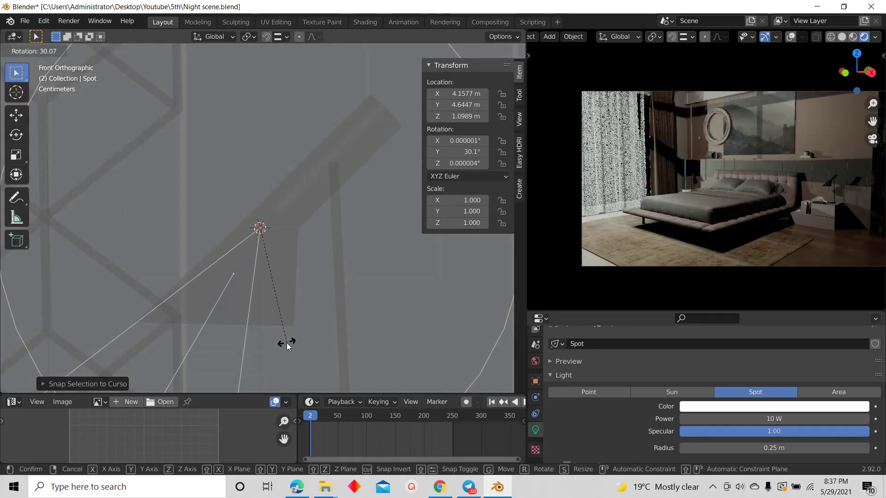
{"action": "left_click", "coordinate": [296, 348]}
Reposition the spot light inside the lampshade in front and top views, to about X 4.138 m, Y 4.613 m, Z 1.06 m
{"action": "key", "text": "g"}
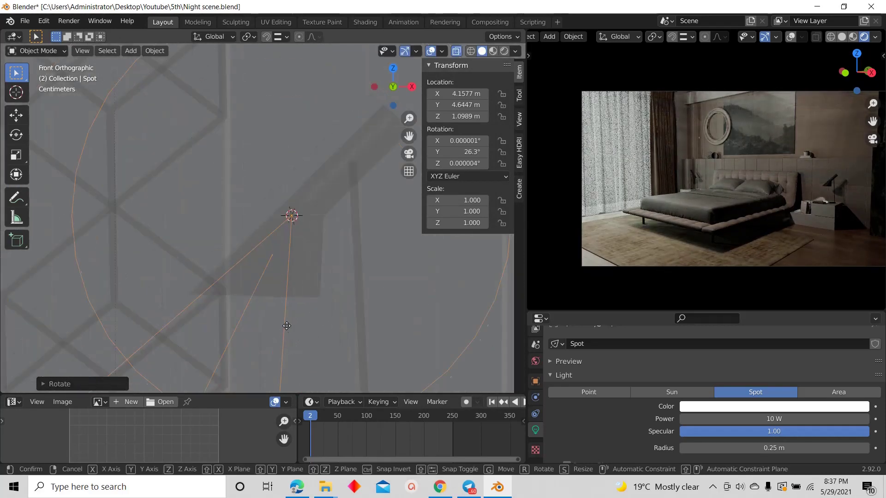
{"action": "left_click", "coordinate": [273, 356]}
{"action": "scroll", "coordinate": [320, 242], "scroll_direction": "down", "scroll_amount": 5}
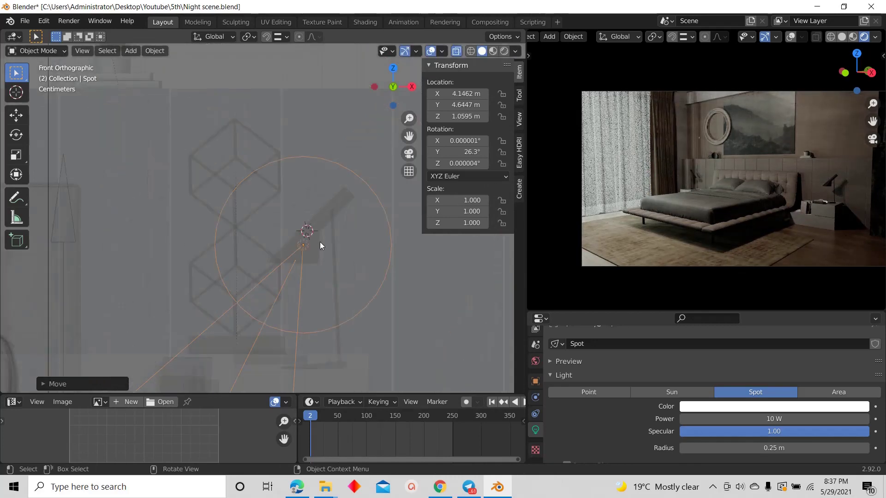
{"action": "middle_click_drag", "start_coordinate": [294, 170], "coordinate": [292, 212]}
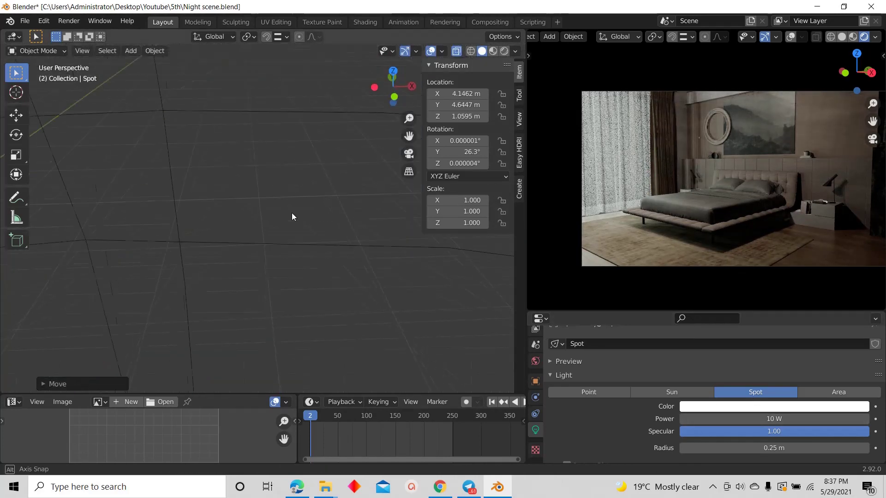
{"action": "left_click", "coordinate": [394, 71]}
{"action": "scroll", "coordinate": [332, 237], "scroll_direction": "up", "scroll_amount": 6}
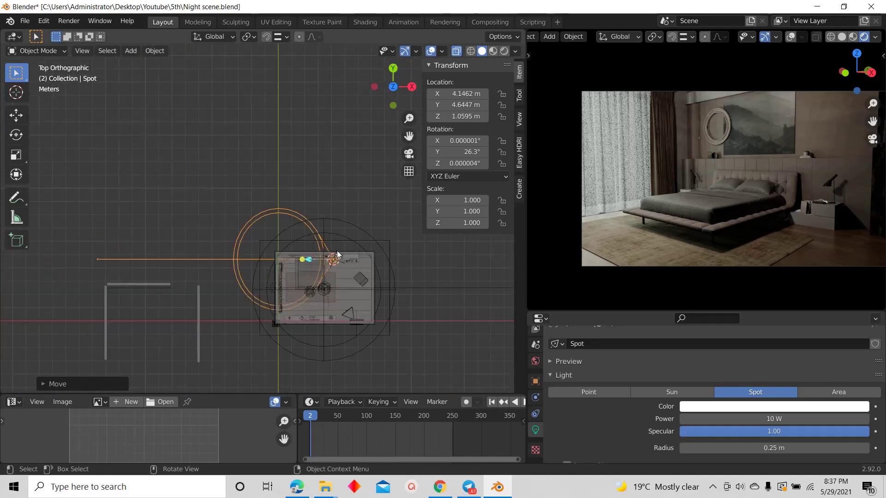
{"action": "scroll", "coordinate": [289, 231], "scroll_direction": "up", "scroll_amount": 4}
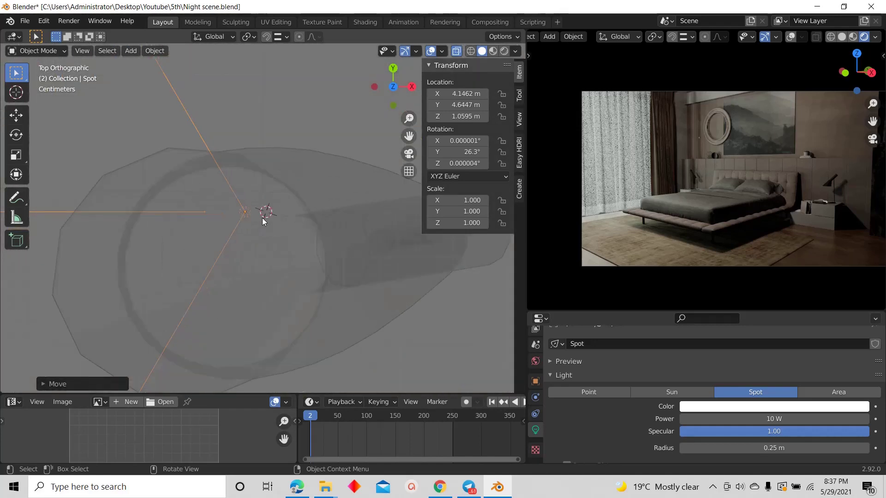
{"action": "key", "text": "g"}
{"action": "left_click", "coordinate": [248, 282]}
{"action": "middle_click_drag", "start_coordinate": [247, 281], "coordinate": [349, 276]}
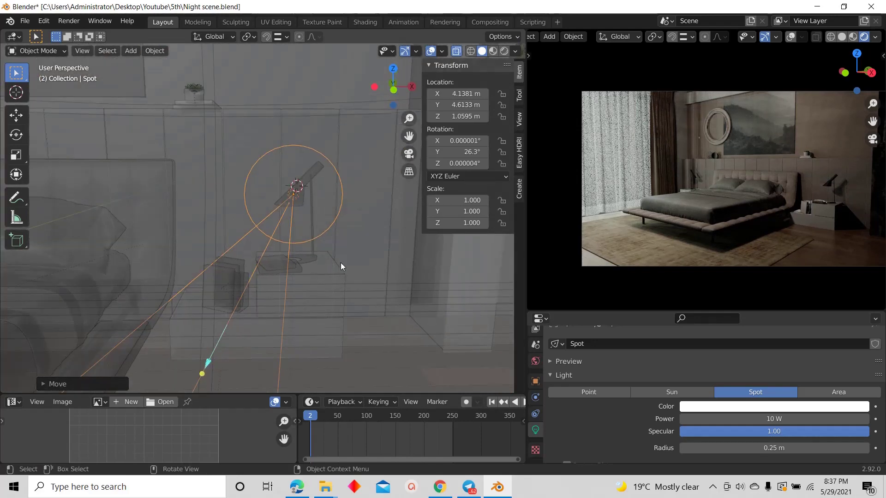
Try a much wider cone on the bedside spot light, spreading its beam over the nightstand and wall
{"action": "scroll", "coordinate": [830, 194], "scroll_direction": "up", "scroll_amount": 15}
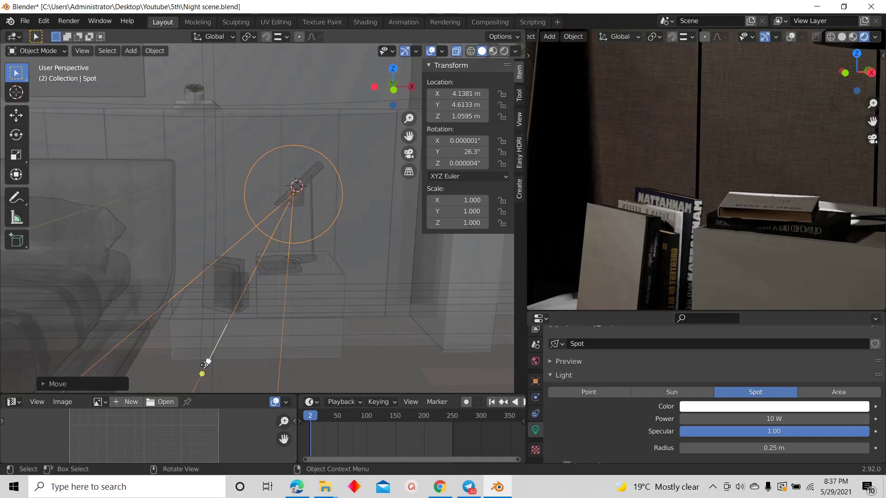
{"action": "left_click_drag", "start_coordinate": [204, 365], "coordinate": [178, 415]}
{"action": "scroll", "coordinate": [240, 274], "scroll_direction": "down", "scroll_amount": 2}
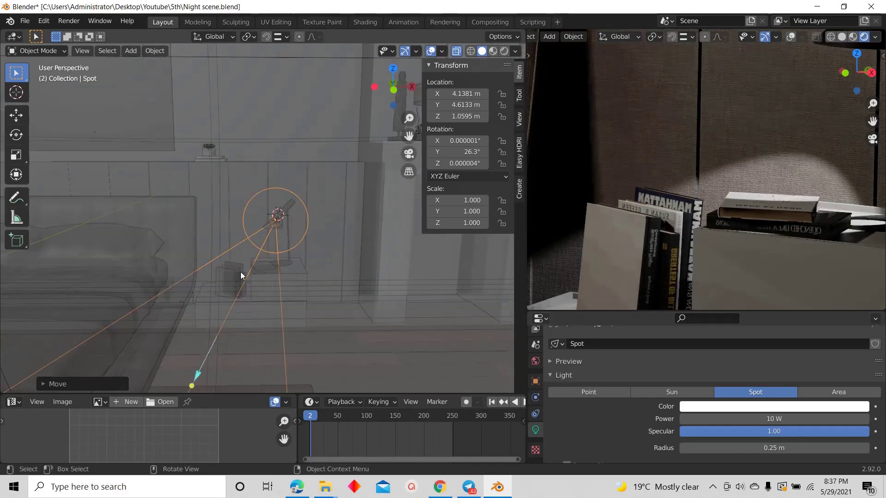
{"action": "scroll", "coordinate": [242, 274], "scroll_direction": "down", "scroll_amount": 2}
{"action": "scroll", "coordinate": [658, 182], "scroll_direction": "down", "scroll_amount": 12}
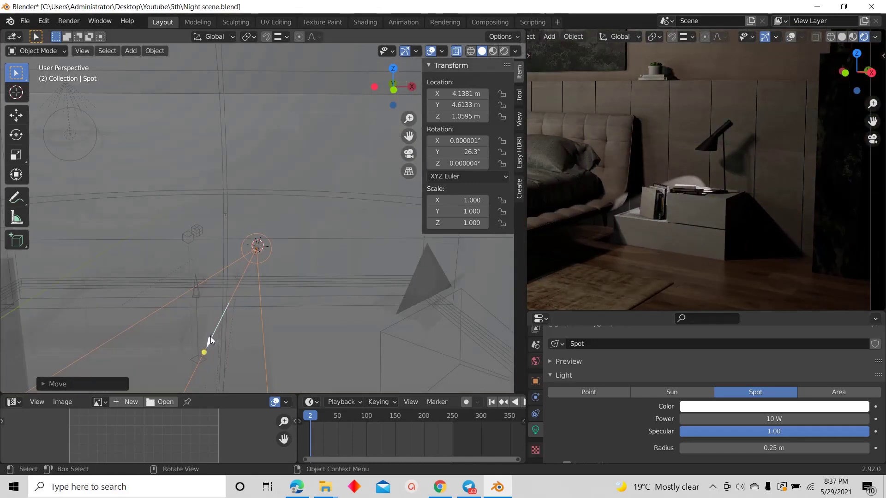
{"action": "left_click_drag", "start_coordinate": [210, 339], "coordinate": [192, 398]}
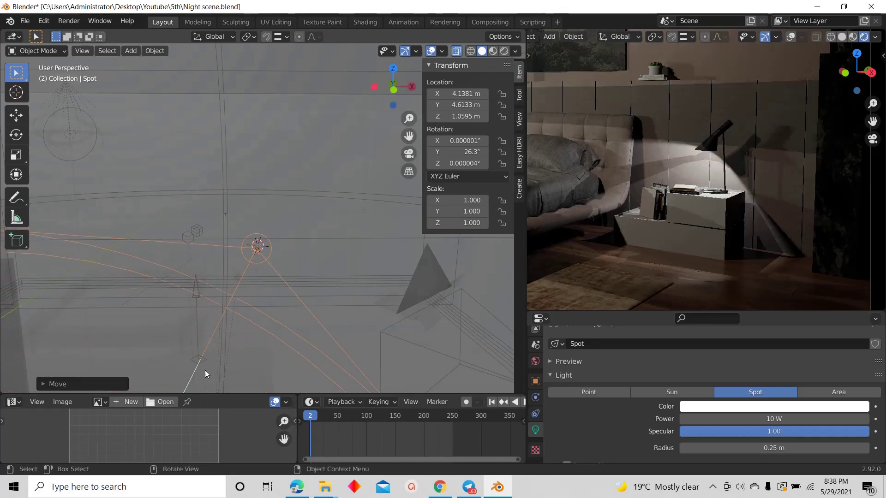
Adjust the bedside spot light's cone size to about 106°
{"action": "scroll", "coordinate": [721, 177], "scroll_direction": "down", "scroll_amount": 3}
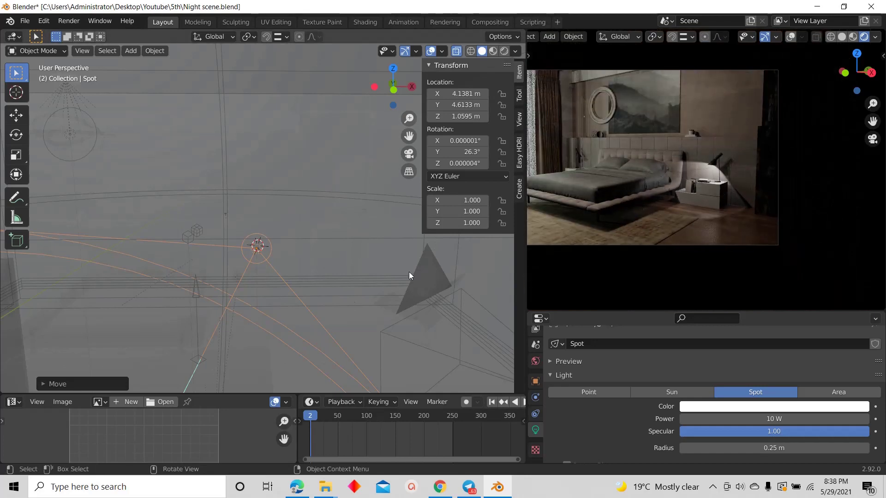
{"action": "scroll", "coordinate": [238, 285], "scroll_direction": "down", "scroll_amount": 4}
{"action": "scroll", "coordinate": [203, 348], "scroll_direction": "up", "scroll_amount": 4}
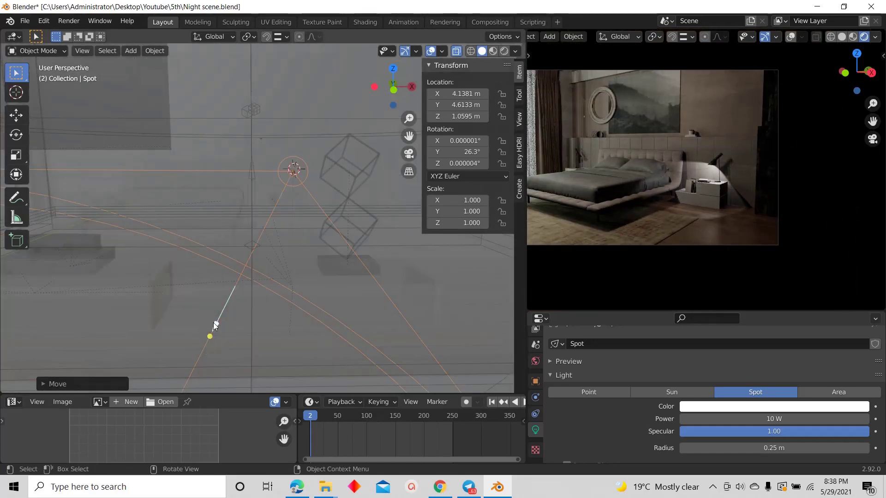
{"action": "left_click_drag", "start_coordinate": [213, 323], "coordinate": [242, 268]}
{"action": "scroll", "coordinate": [241, 286], "scroll_direction": "up", "scroll_amount": 2}
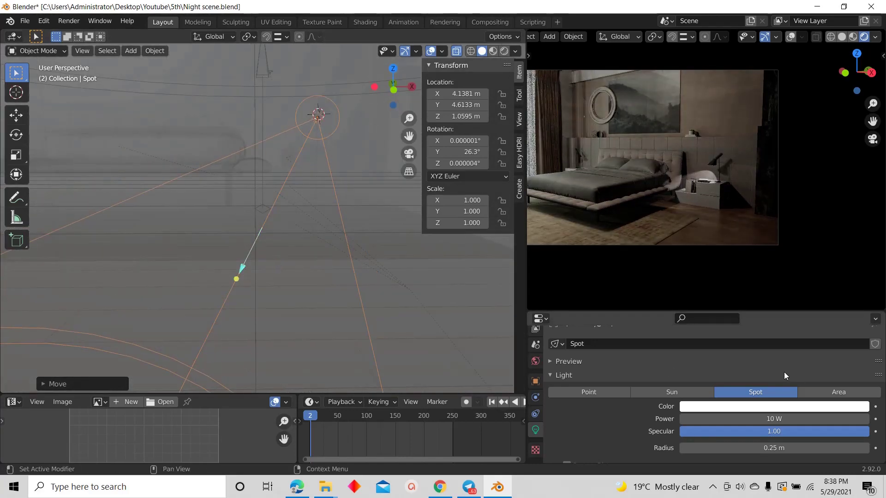
{"action": "scroll", "coordinate": [726, 184], "scroll_direction": "up", "scroll_amount": 5}
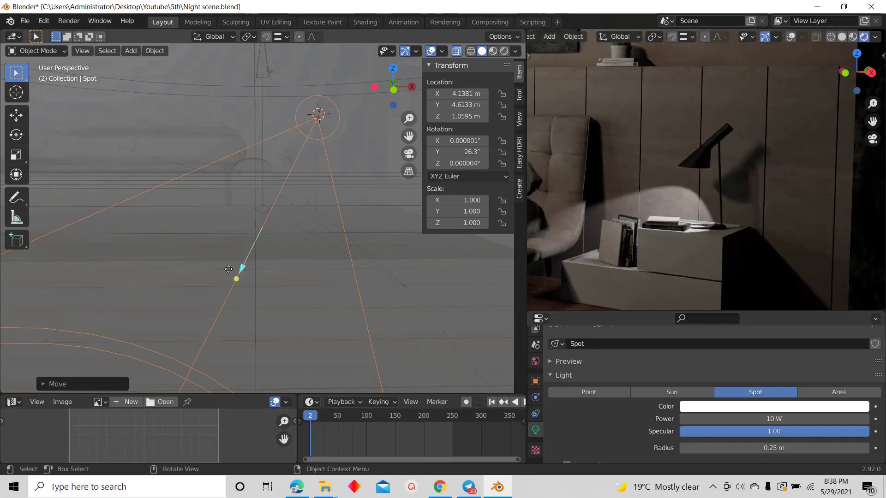
{"action": "left_click_drag", "start_coordinate": [241, 267], "coordinate": [228, 295]}
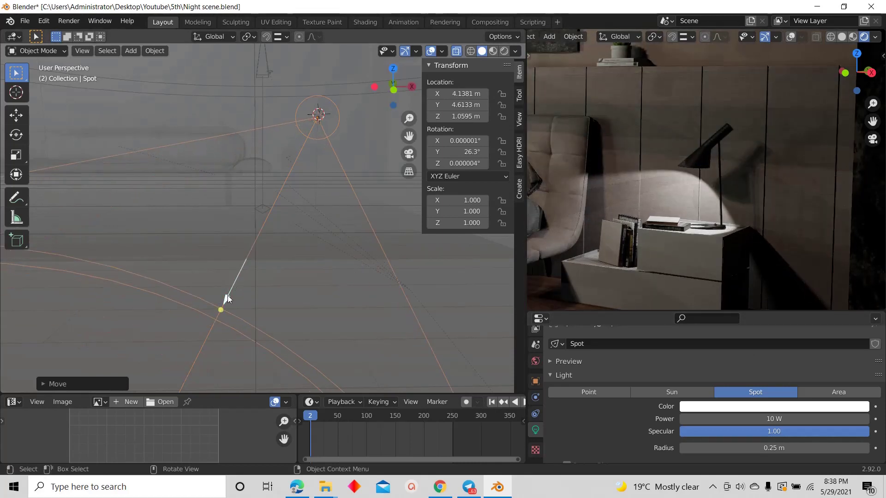
{"action": "scroll", "coordinate": [754, 185], "scroll_direction": "down", "scroll_amount": 3}
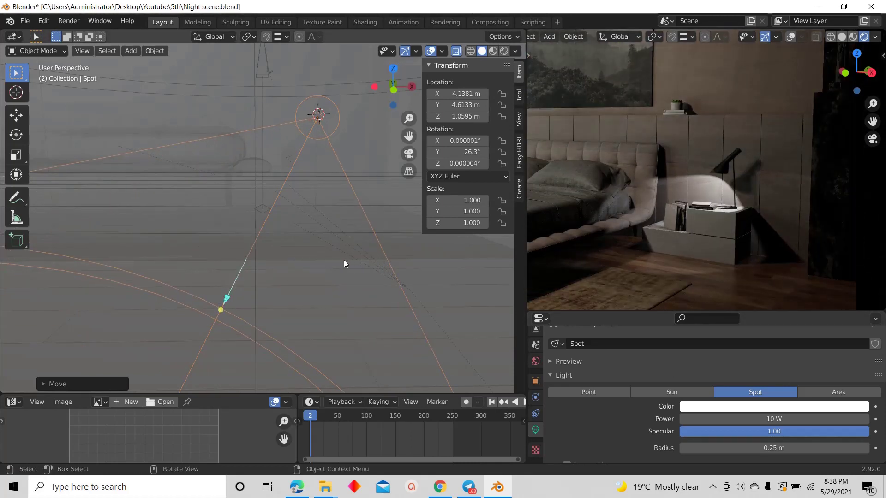
Set the spot light's blend to about 0.273 to soften the edge of its beam
{"action": "scroll", "coordinate": [787, 434], "scroll_direction": "down", "scroll_amount": 3}
{"action": "scroll", "coordinate": [787, 433], "scroll_direction": "down", "scroll_amount": 2}
{"action": "scroll", "coordinate": [729, 285], "scroll_direction": "up", "scroll_amount": 4}
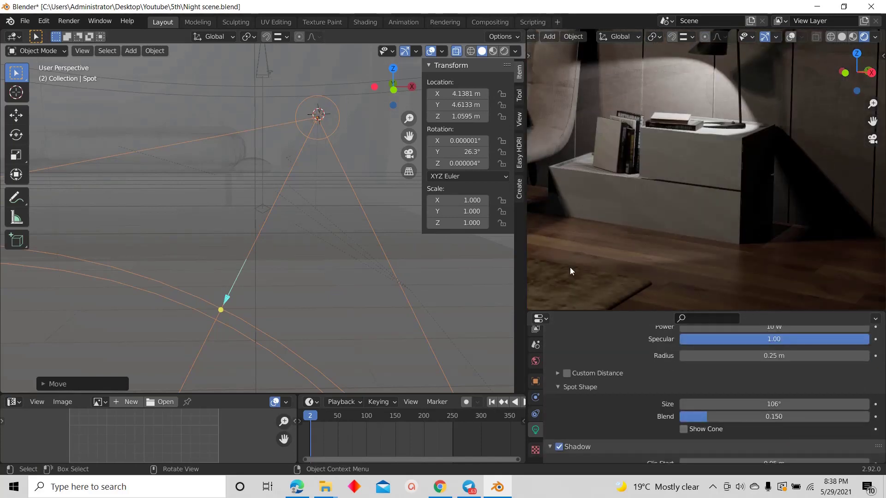
{"action": "scroll", "coordinate": [724, 420], "scroll_direction": "down", "scroll_amount": 2}
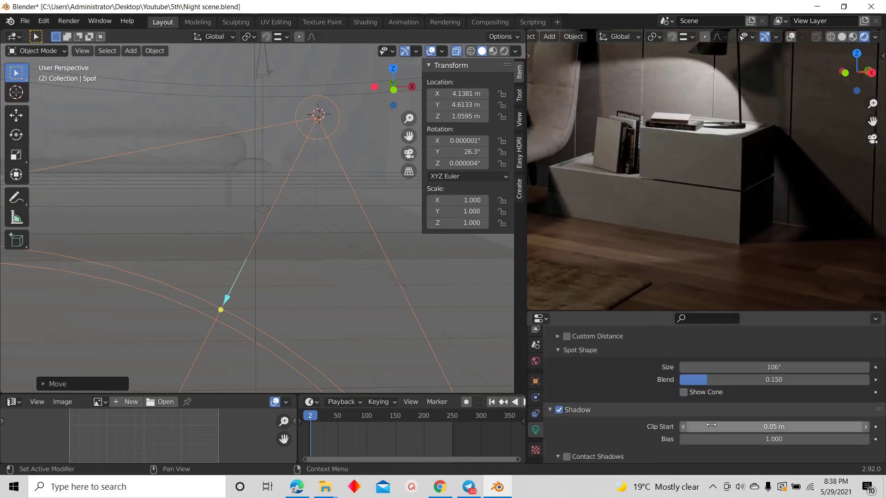
{"action": "left_click_drag", "start_coordinate": [705, 382], "coordinate": [731, 380]}
{"action": "left_click", "coordinate": [729, 378]}
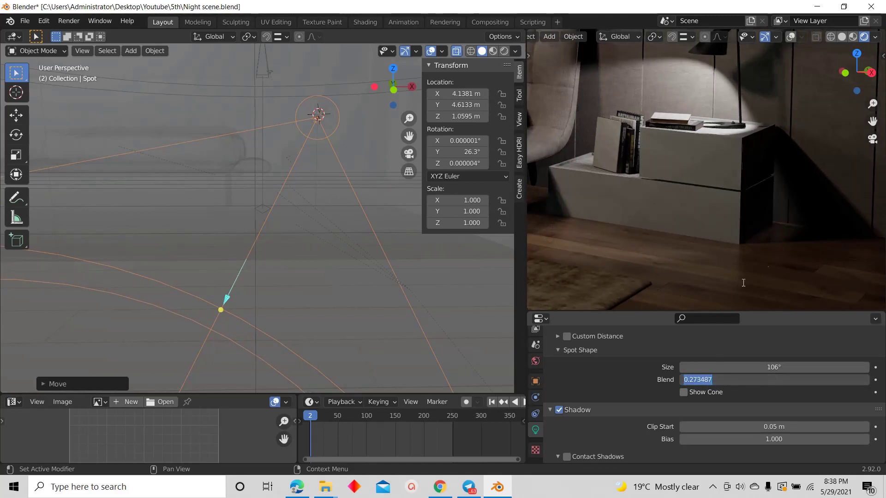
{"action": "key", "text": "Return"}
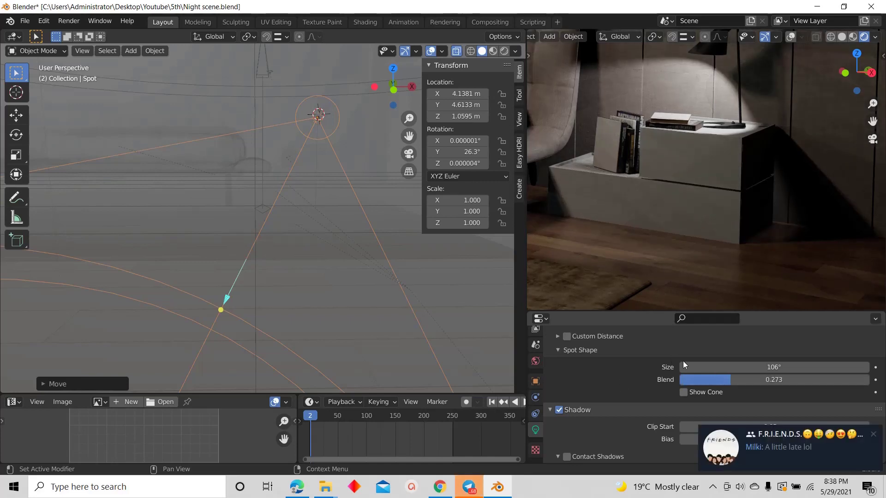
{"action": "left_click", "coordinate": [873, 435]}
{"action": "scroll", "coordinate": [801, 213], "scroll_direction": "down", "scroll_amount": 5}
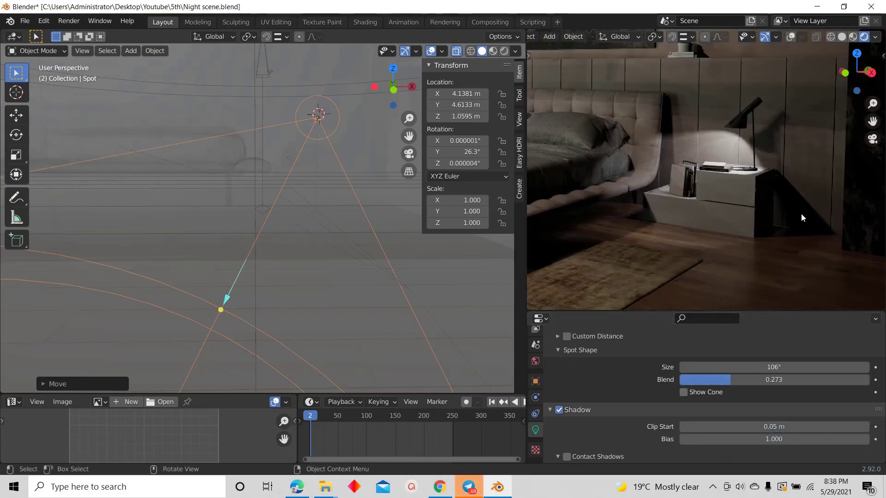
{"action": "scroll", "coordinate": [789, 182], "scroll_direction": "up", "scroll_amount": 4}
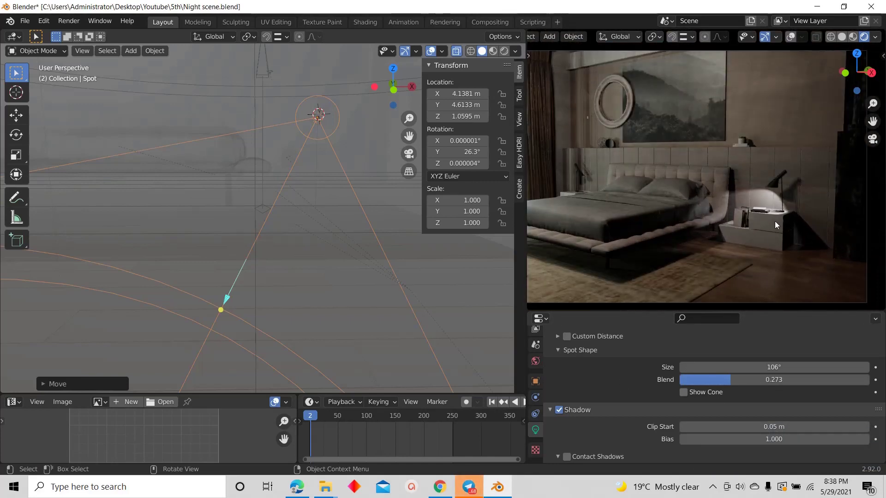
Make a linked duplicate of the bedside spot light and move it along X to the opposite nightstand lamp, at about X 0.671 m
{"action": "middle_click_drag", "start_coordinate": [774, 182], "coordinate": [824, 196]}
{"action": "key", "text": "KP_0"}
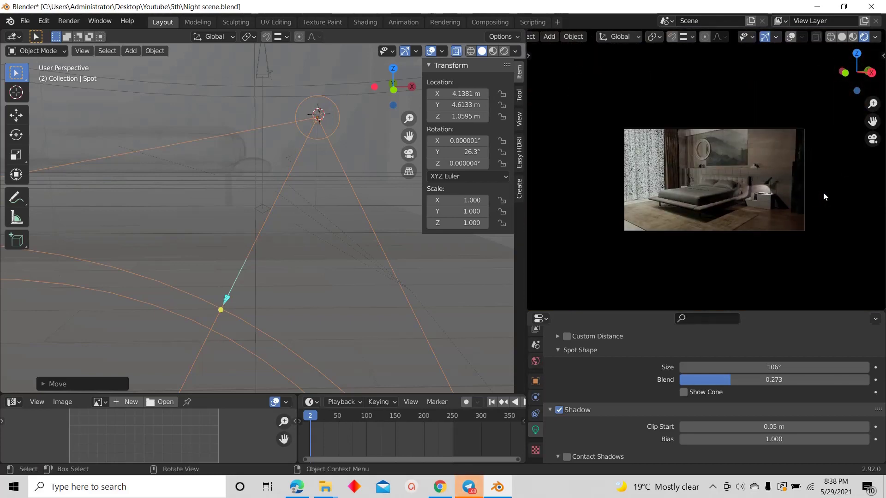
{"action": "scroll", "coordinate": [768, 190], "scroll_direction": "up", "scroll_amount": 4}
{"action": "scroll", "coordinate": [310, 228], "scroll_direction": "down", "scroll_amount": 10}
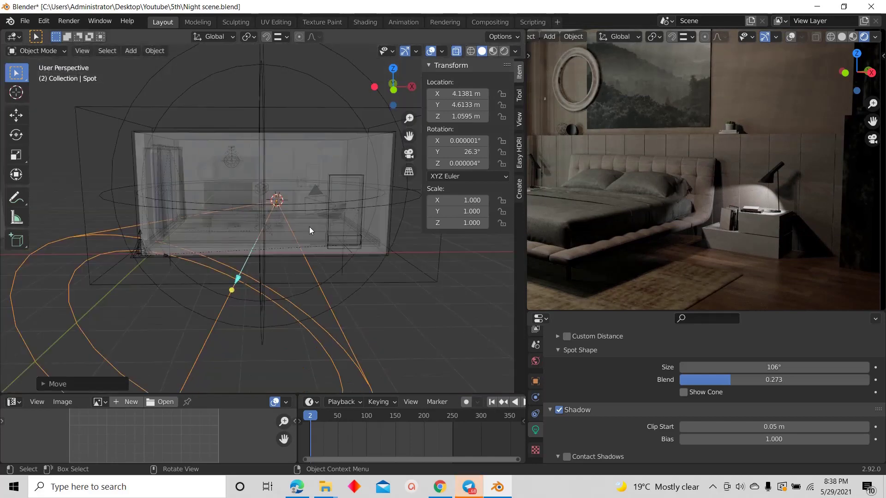
{"action": "middle_click_drag", "start_coordinate": [311, 229], "coordinate": [302, 276]}
{"action": "left_click", "coordinate": [392, 73]}
{"action": "scroll", "coordinate": [330, 219], "scroll_direction": "up", "scroll_amount": 7}
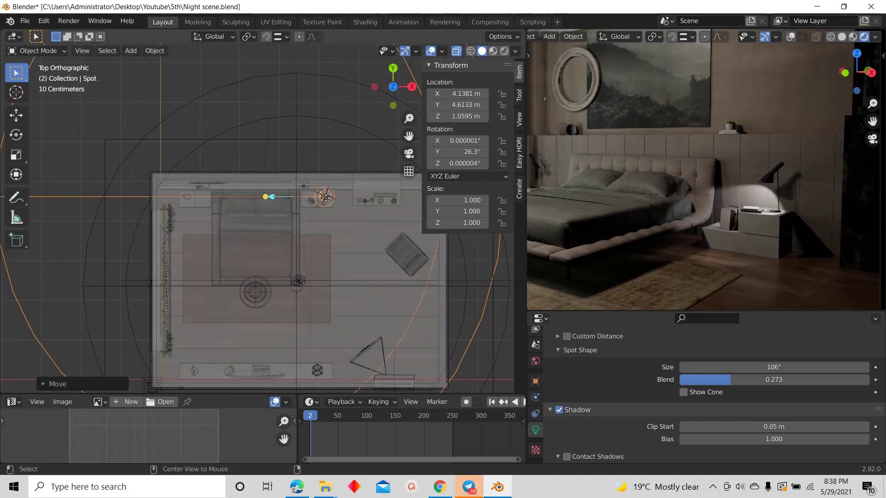
{"action": "key", "text": "alt+d"}
{"action": "key", "text": "Escape"}
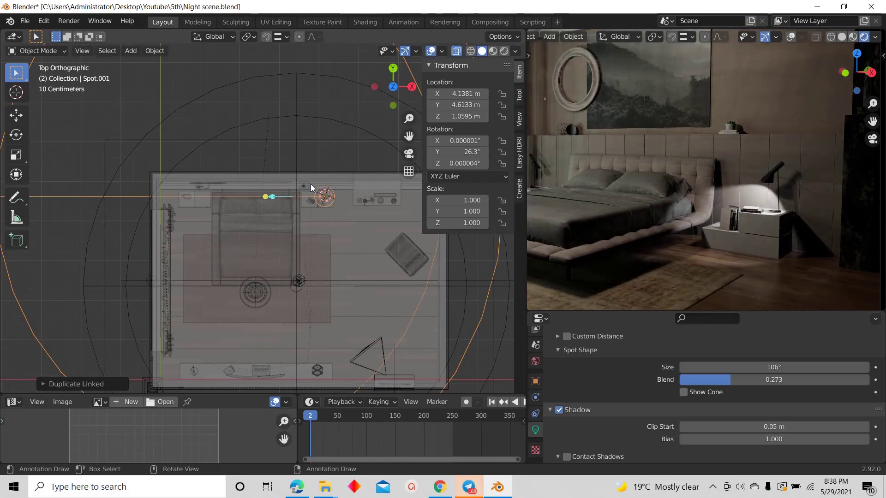
{"action": "scroll", "coordinate": [325, 205], "scroll_direction": "up", "scroll_amount": 4}
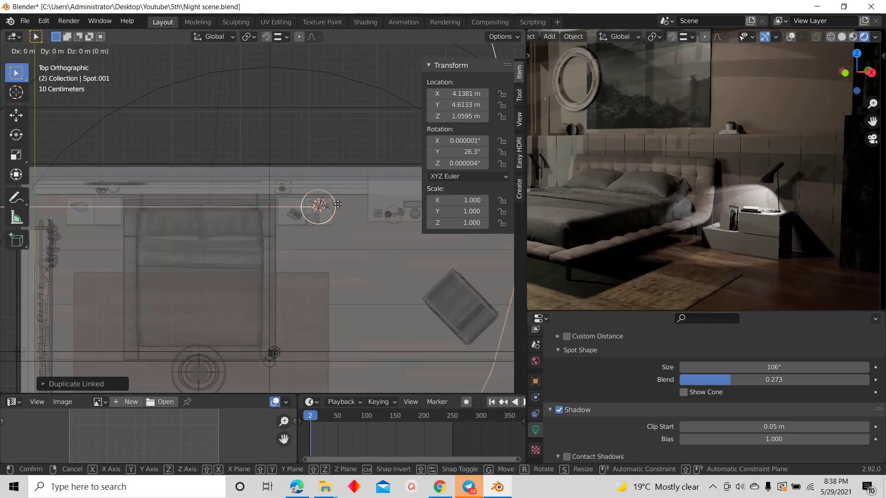
{"action": "key", "text": "g"}
{"action": "key", "text": "x"}
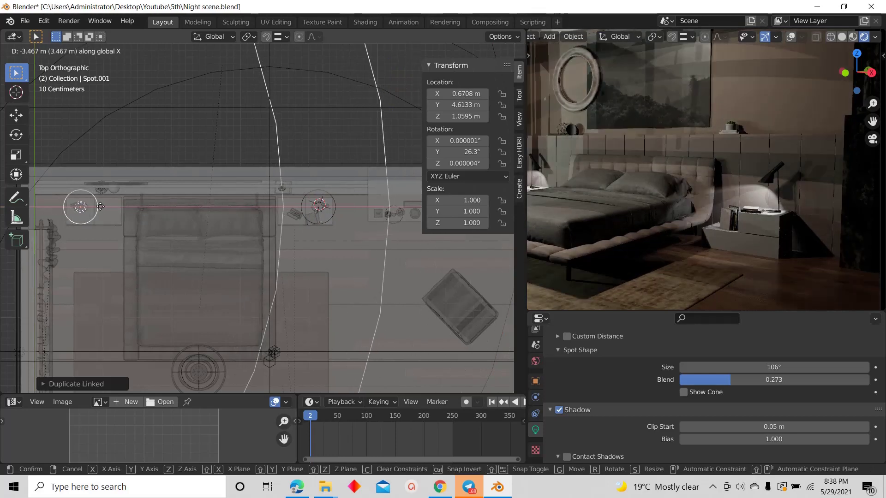
{"action": "left_click", "coordinate": [99, 207]}
Rotate the duplicated spot light 180° in top view so its beam points the opposite way
{"action": "scroll", "coordinate": [76, 209], "scroll_direction": "up", "scroll_amount": 9}
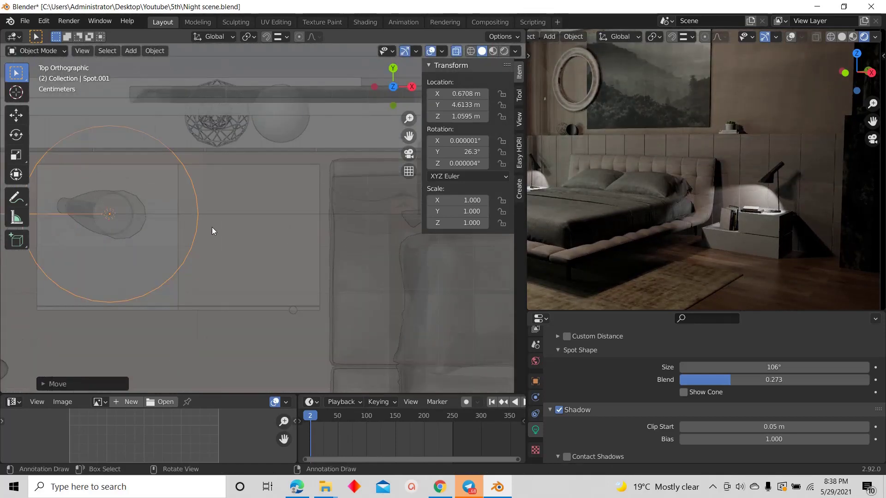
{"action": "scroll", "coordinate": [283, 205], "scroll_direction": "down", "scroll_amount": 3}
{"action": "key", "text": "r"}
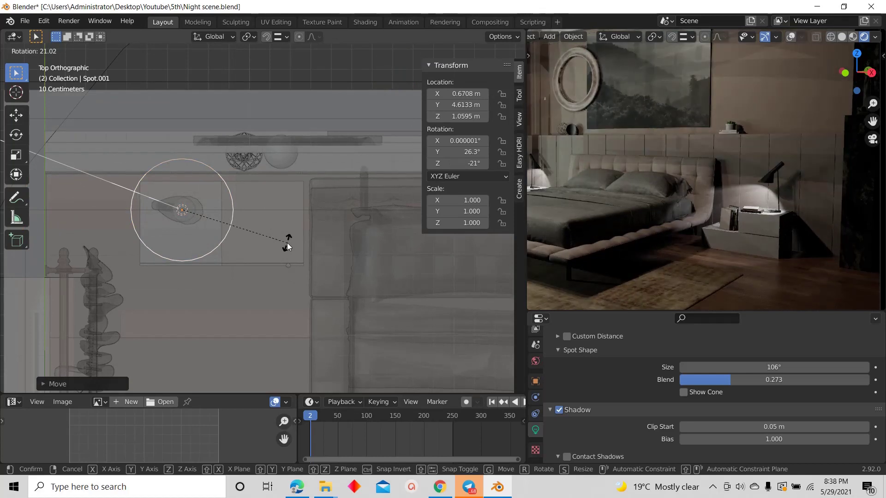
{"action": "type", "text": "180"}
{"action": "key", "text": "Return"}
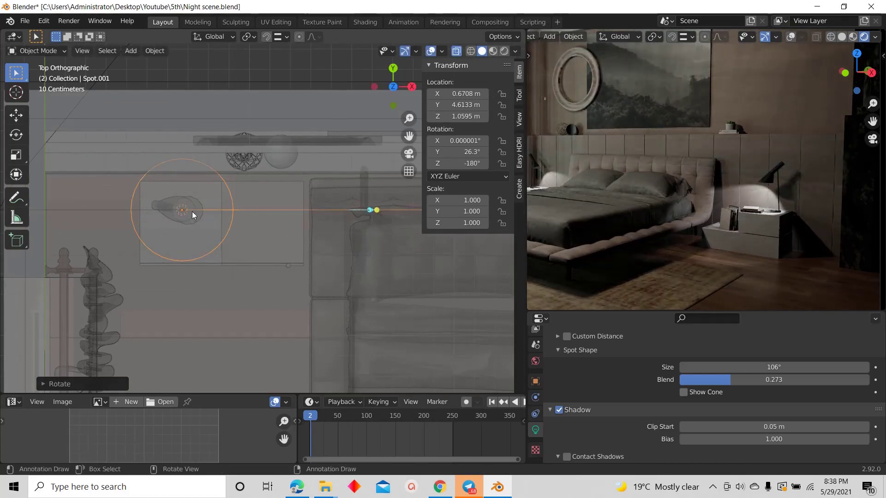
Shift the duplicated spot light along X to about 0.690 m so it sits inside the lampshade
{"action": "scroll", "coordinate": [192, 211], "scroll_direction": "up", "scroll_amount": 5}
{"action": "key", "text": "g"}
{"action": "key", "text": "x"}
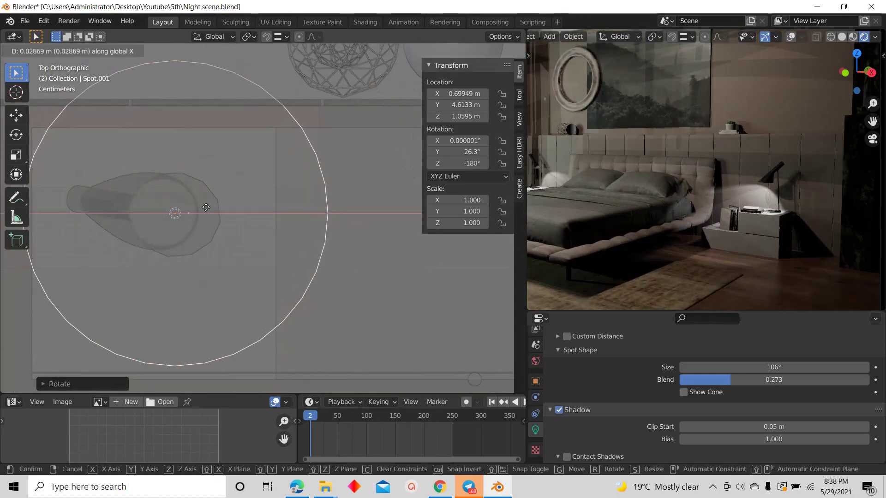
{"action": "left_click", "coordinate": [201, 207]}
{"action": "middle_click_drag", "start_coordinate": [201, 206], "coordinate": [222, 93]}
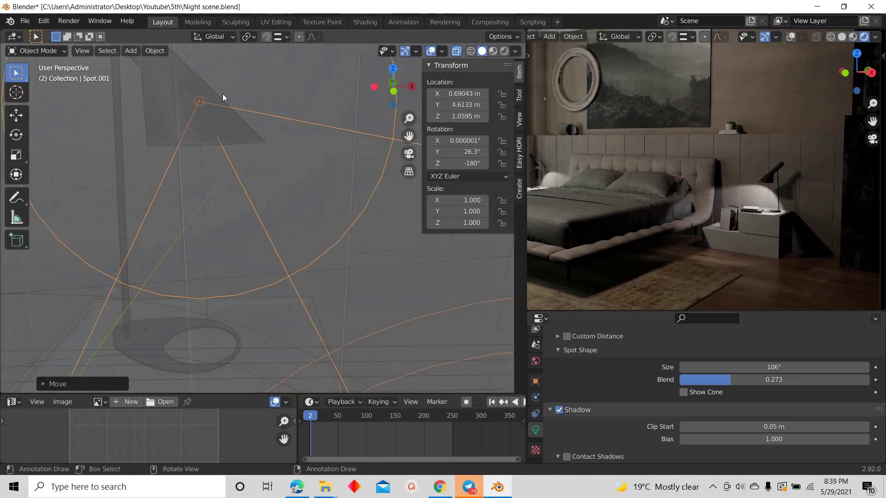
{"action": "middle_click_drag", "start_coordinate": [253, 128], "coordinate": [289, 136]}
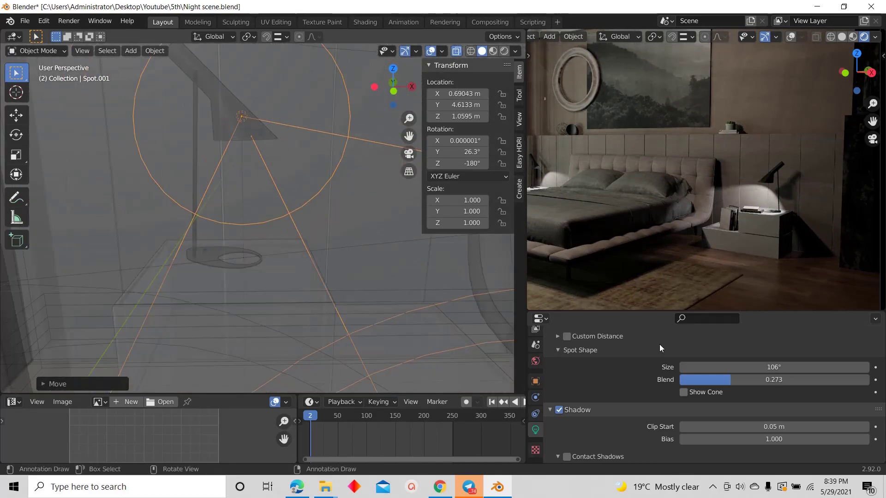
Set the power of the linked bedside spot lights to 15 W
{"action": "scroll", "coordinate": [613, 400], "scroll_direction": "up", "scroll_amount": 8}
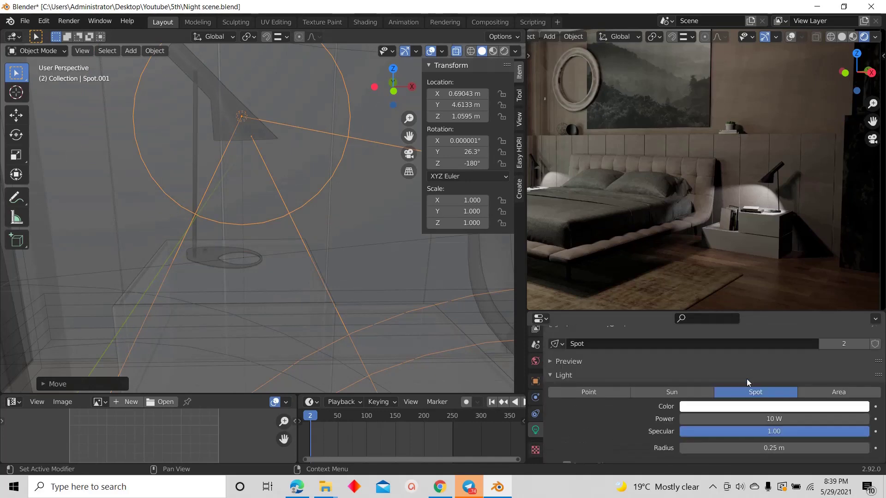
{"action": "left_click", "coordinate": [760, 420]}
{"action": "type", "text": "15"}
{"action": "key", "text": "Return"}
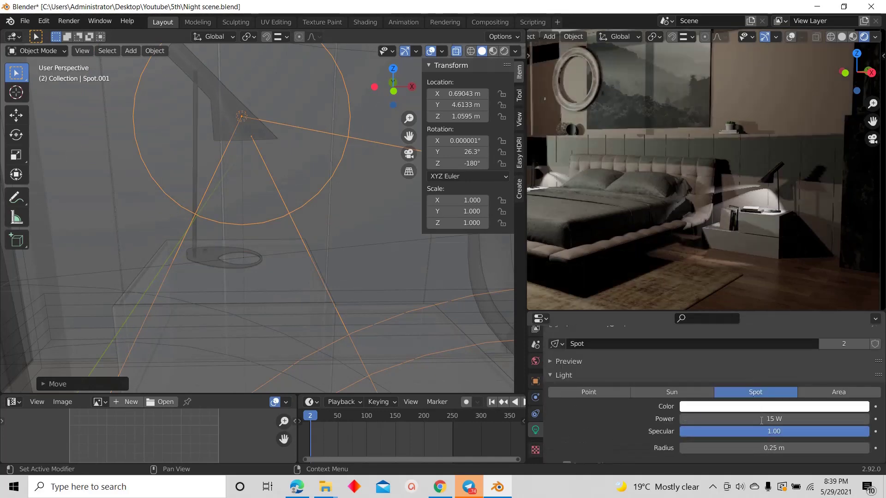
Turn off X-ray display and select the original spot light at the nightstand lamp beside the books
{"action": "scroll", "coordinate": [205, 209], "scroll_direction": "down", "scroll_amount": 6}
{"action": "scroll", "coordinate": [205, 209], "scroll_direction": "down", "scroll_amount": 8}
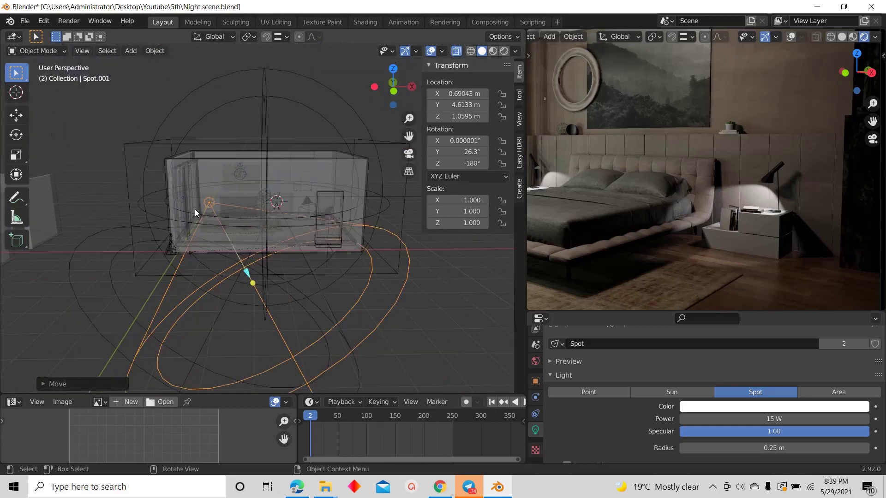
{"action": "scroll", "coordinate": [275, 200], "scroll_direction": "up", "scroll_amount": 9}
{"action": "middle_click_drag", "start_coordinate": [276, 201], "coordinate": [218, 200], "text": "shift"}
{"action": "scroll", "coordinate": [207, 193], "scroll_direction": "up", "scroll_amount": 5}
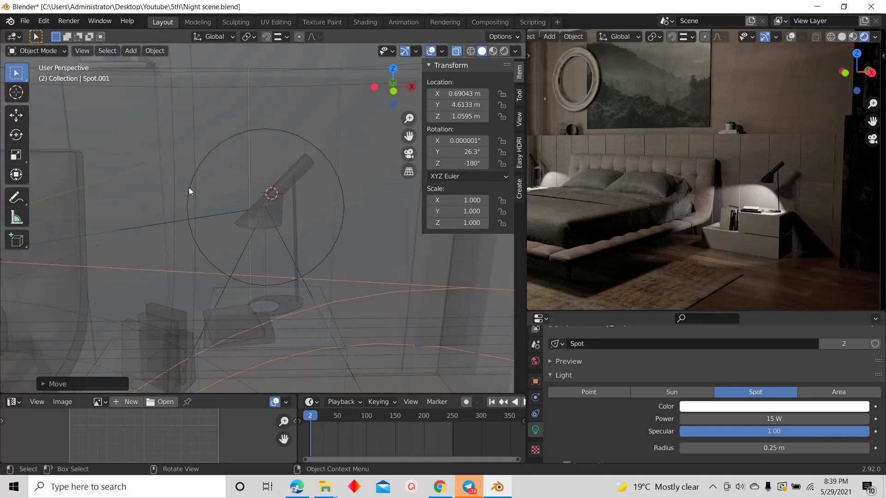
{"action": "left_click", "coordinate": [190, 187]}
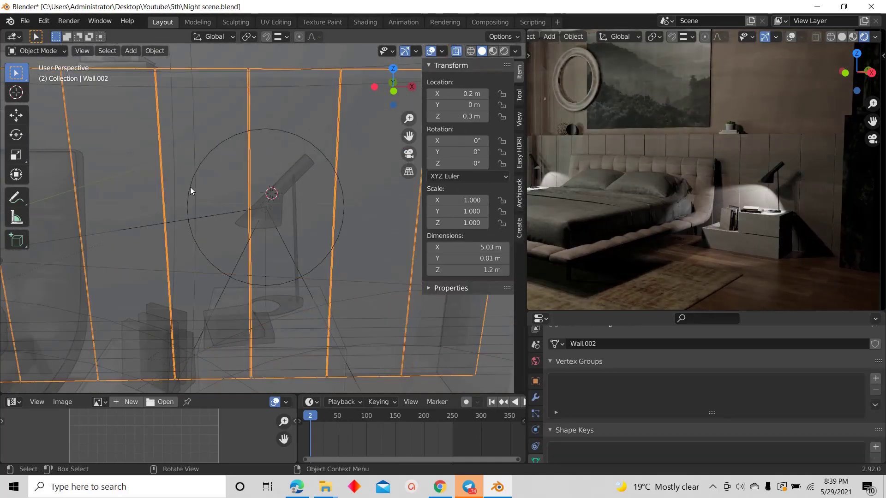
{"action": "left_click", "coordinate": [458, 52]}
{"action": "left_click", "coordinate": [197, 167]}
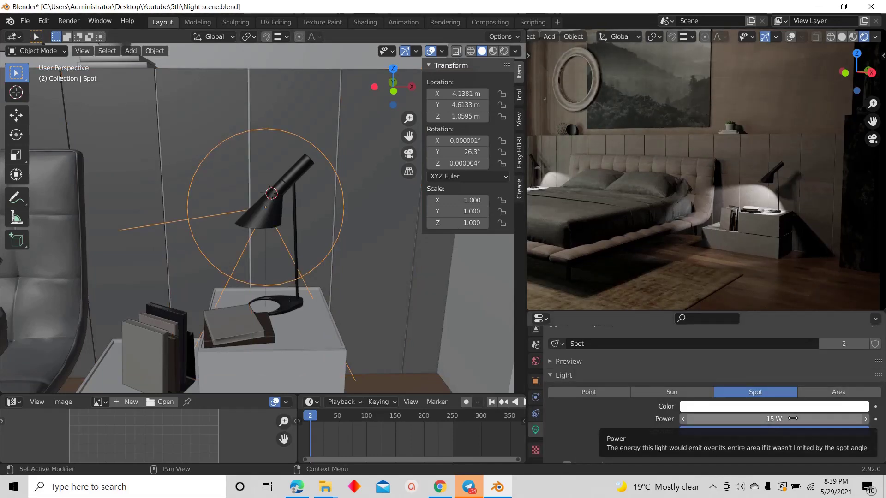
Give the bedside spot lights a pale warm tint with hue 0.064 and saturation 0.214, and check it in camera view
{"action": "scroll", "coordinate": [789, 427], "scroll_direction": "up", "scroll_amount": 1}
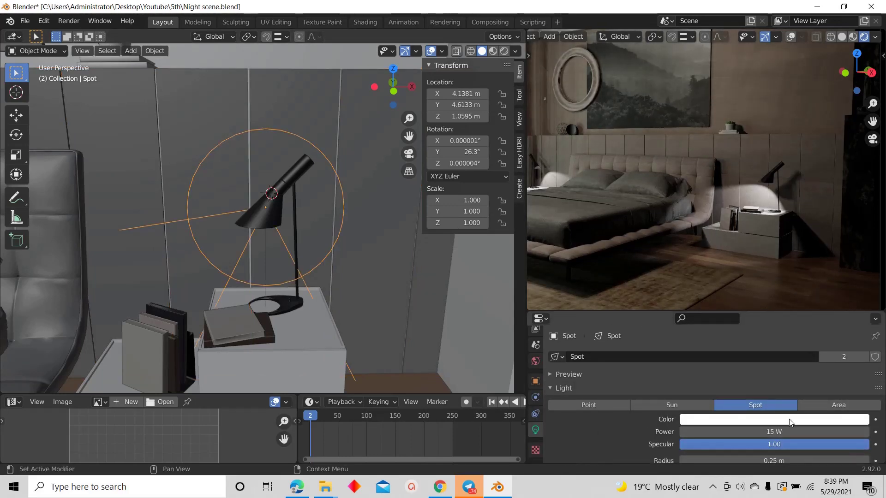
{"action": "left_click", "coordinate": [790, 420]}
{"action": "left_click_drag", "start_coordinate": [807, 310], "coordinate": [801, 324]}
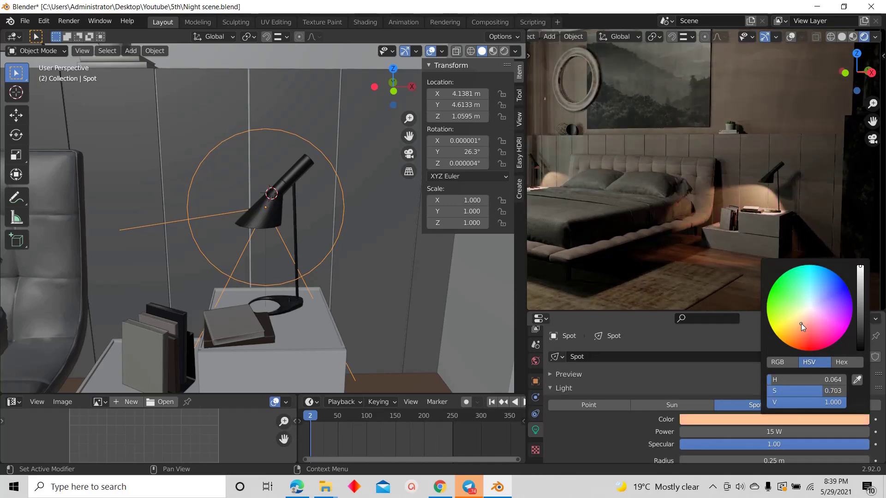
{"action": "left_click", "coordinate": [796, 420]}
{"action": "left_click", "coordinate": [759, 419]}
{"action": "left_click_drag", "start_coordinate": [813, 389], "coordinate": [772, 386]}
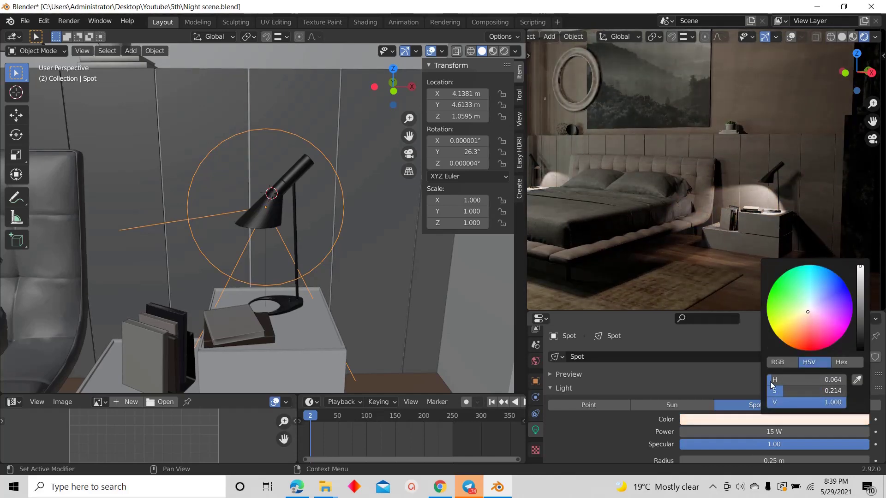
{"action": "key", "text": "KP_0"}
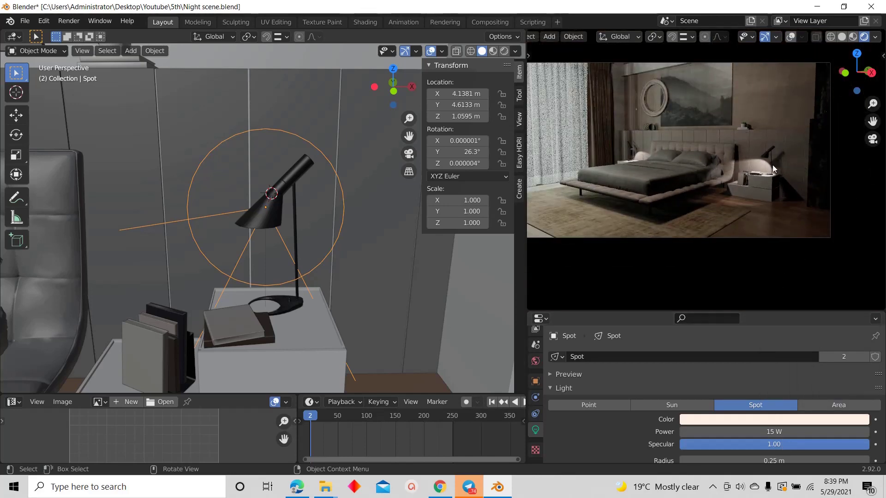
{"action": "scroll", "coordinate": [730, 118], "scroll_direction": "up", "scroll_amount": 1}
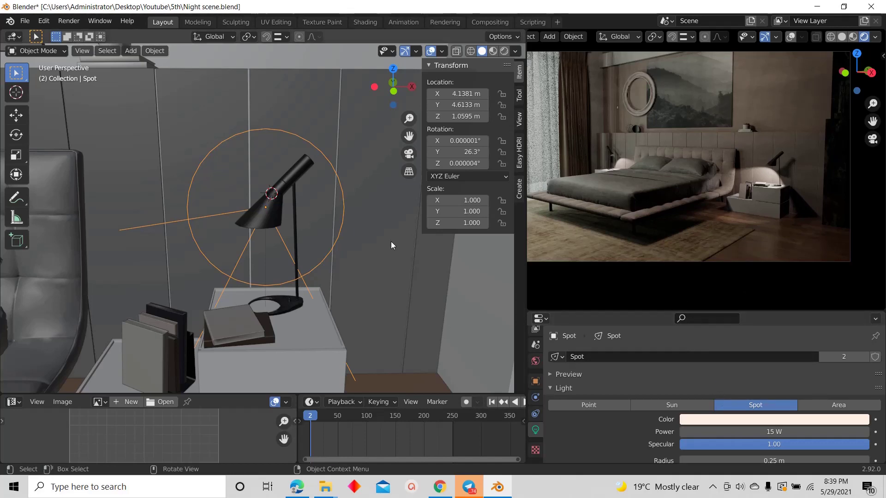
Unhide all hidden objects and hide only the roof slab so the false ceiling frame stays accessible
{"action": "scroll", "coordinate": [368, 273], "scroll_direction": "down", "scroll_amount": 13}
{"action": "middle_click_drag", "start_coordinate": [368, 274], "coordinate": [363, 274]}
{"action": "scroll", "coordinate": [333, 203], "scroll_direction": "up", "scroll_amount": 6}
{"action": "scroll", "coordinate": [335, 203], "scroll_direction": "down", "scroll_amount": 8}
{"action": "middle_click_drag", "start_coordinate": [335, 203], "coordinate": [316, 157]}
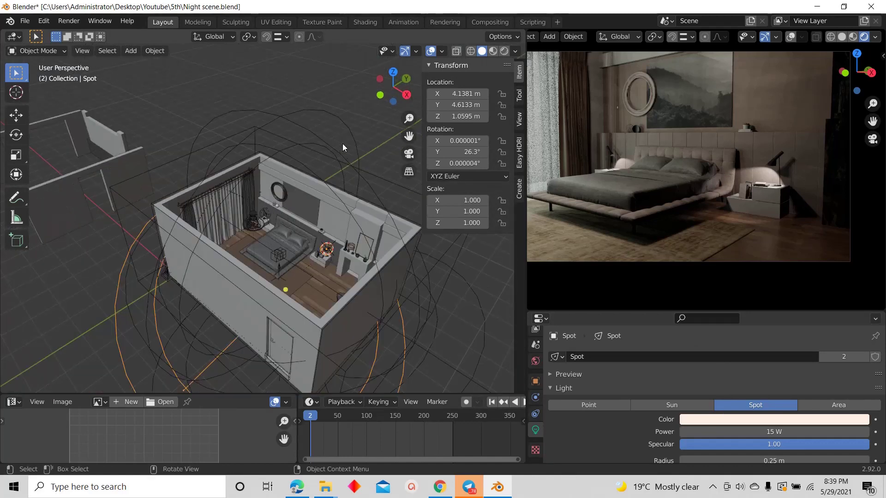
{"action": "left_click", "coordinate": [361, 151]}
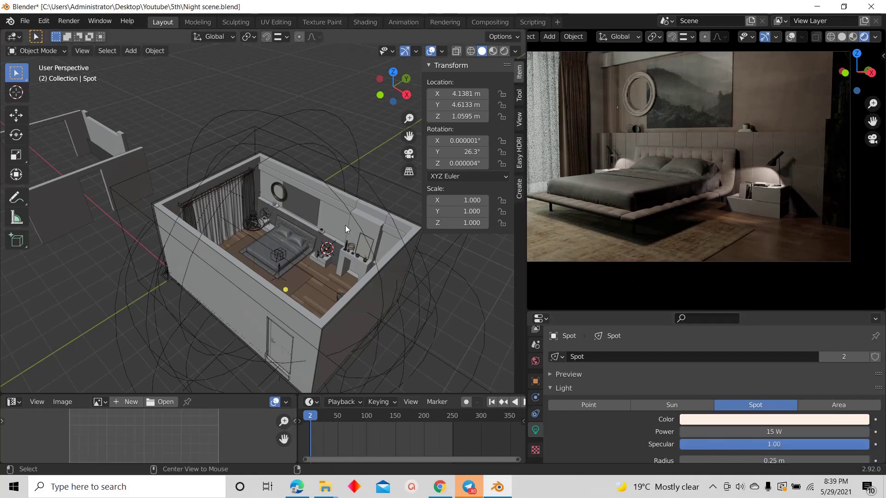
{"action": "key", "text": "alt+h"}
{"action": "left_click", "coordinate": [298, 221]}
{"action": "key", "text": "h"}
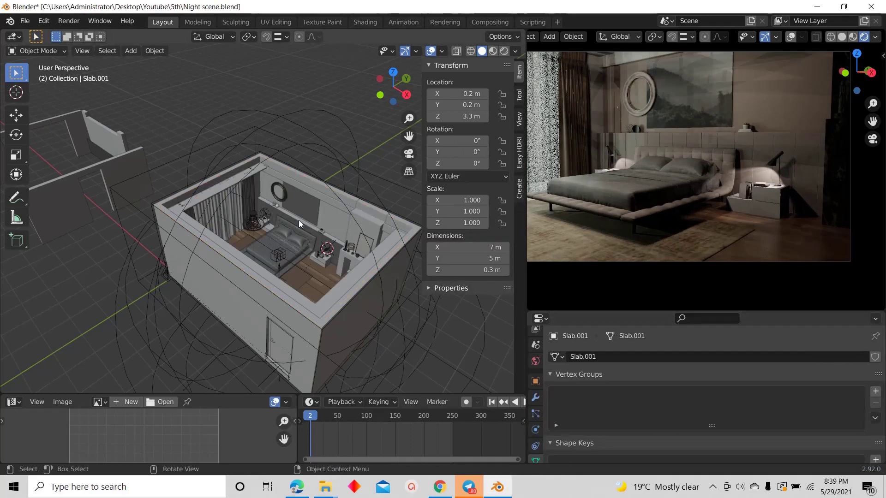
Quit the Telegram app running in the background
{"action": "left_click", "coordinate": [712, 487]}
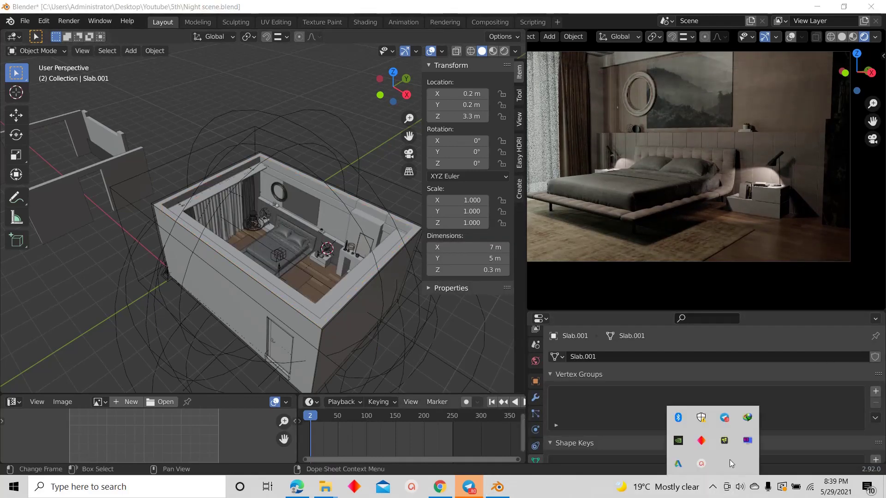
{"action": "right_click", "coordinate": [729, 423]}
{"action": "left_click", "coordinate": [771, 409]}
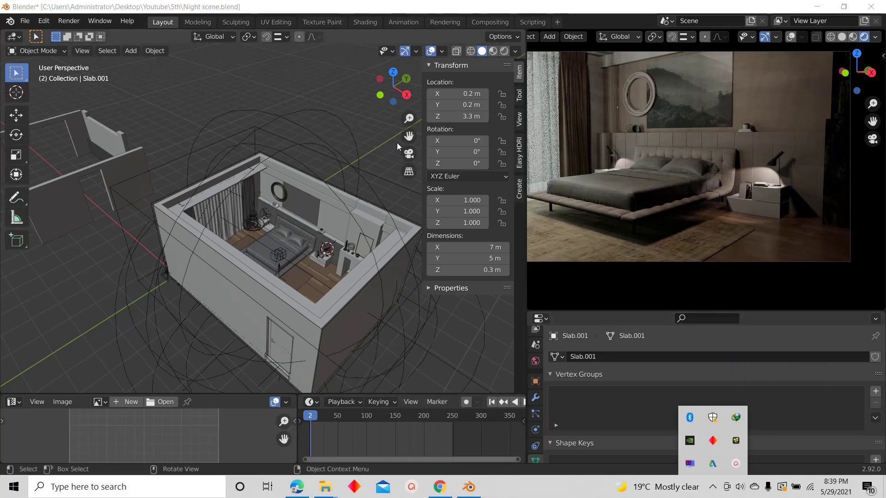
Place the 3D cursor on the false ceiling strip above the curtains and add an area light there
{"action": "left_click", "coordinate": [393, 72]}
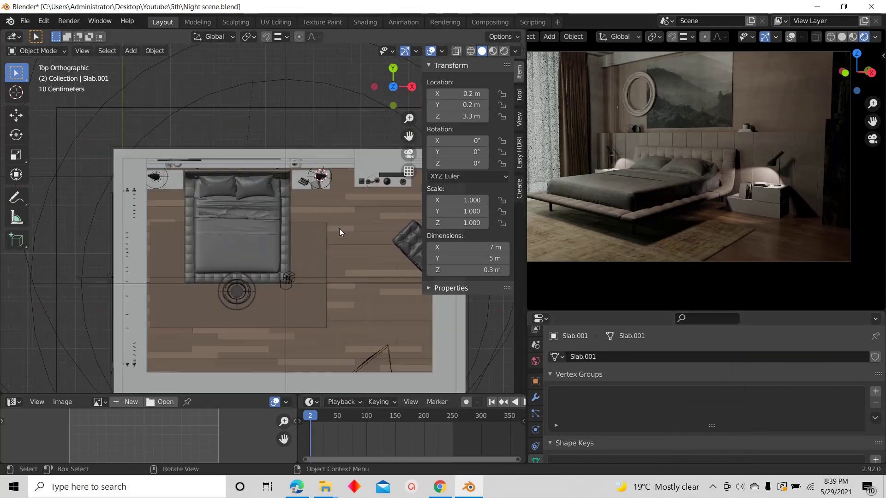
{"action": "scroll", "coordinate": [164, 206], "scroll_direction": "down", "scroll_amount": 3}
{"action": "middle_click_drag", "start_coordinate": [164, 207], "coordinate": [143, 163]}
{"action": "scroll", "coordinate": [143, 162], "scroll_direction": "up", "scroll_amount": 4}
{"action": "left_click", "coordinate": [147, 209]}
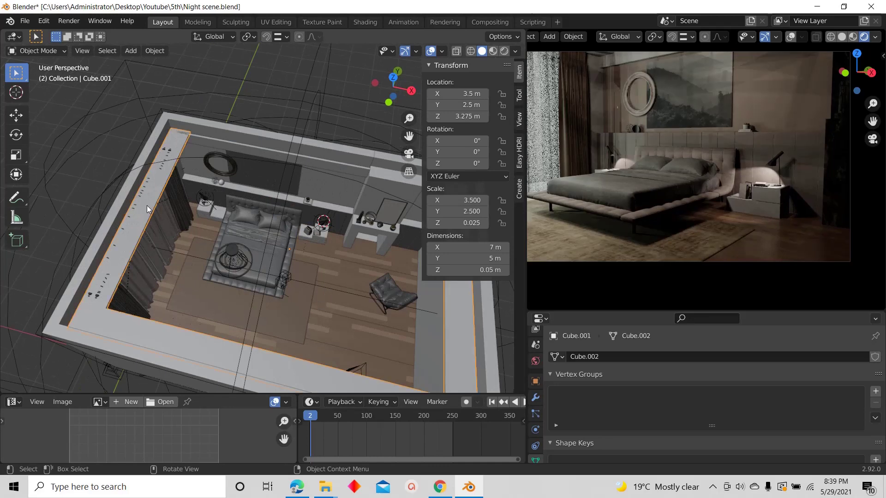
{"action": "scroll", "coordinate": [141, 224], "scroll_direction": "up", "scroll_amount": 2}
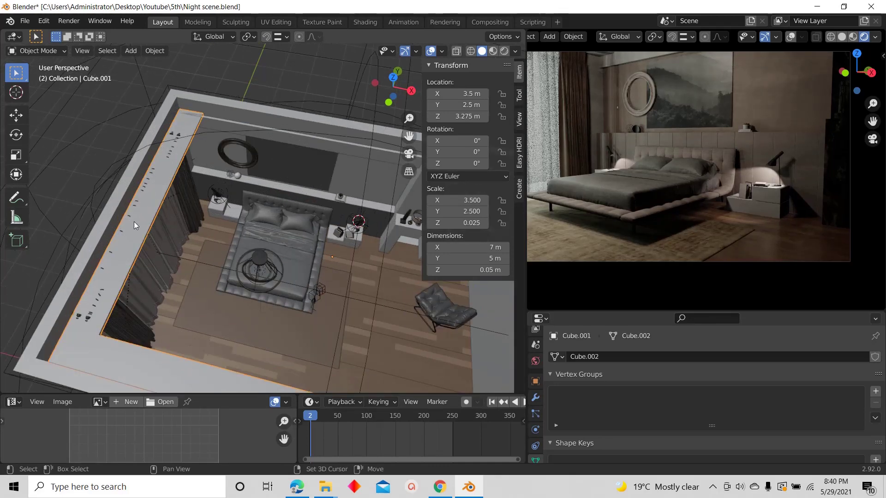
{"action": "key", "text": "KP_7"}
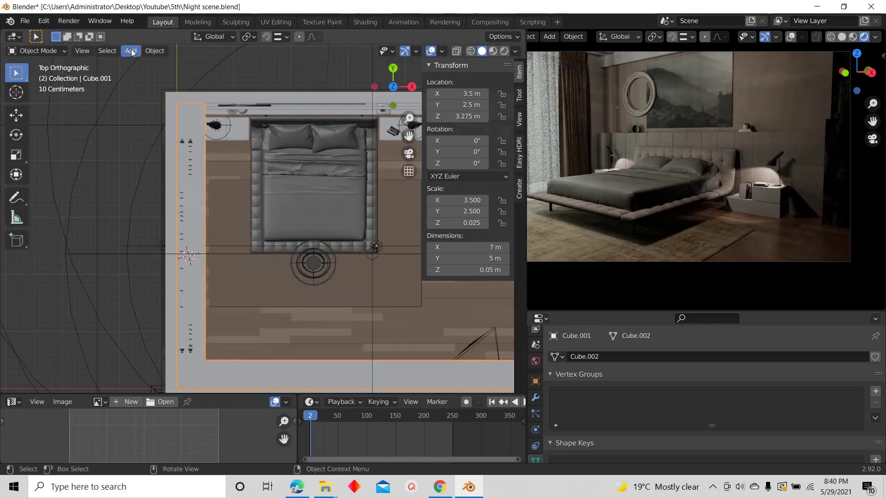
{"action": "left_click", "coordinate": [131, 51]}
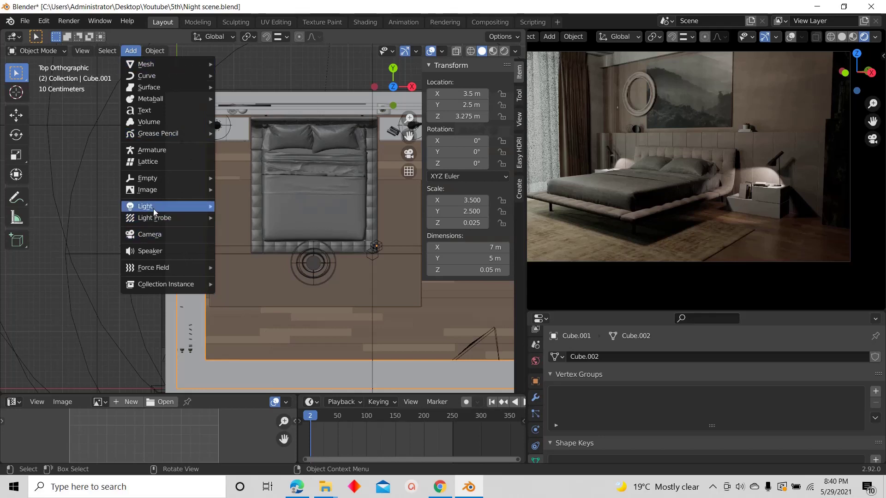
{"action": "mouse_move", "coordinate": [154, 209]}
{"action": "left_click", "coordinate": [249, 244]}
Rotate the new area light 180° about X so it faces upward
{"action": "middle_click_drag", "start_coordinate": [249, 243], "coordinate": [182, 161]}
{"action": "left_click", "coordinate": [393, 74]}
{"action": "middle_click_drag", "start_coordinate": [265, 218], "coordinate": [243, 181]}
{"action": "type", "text": "r"}
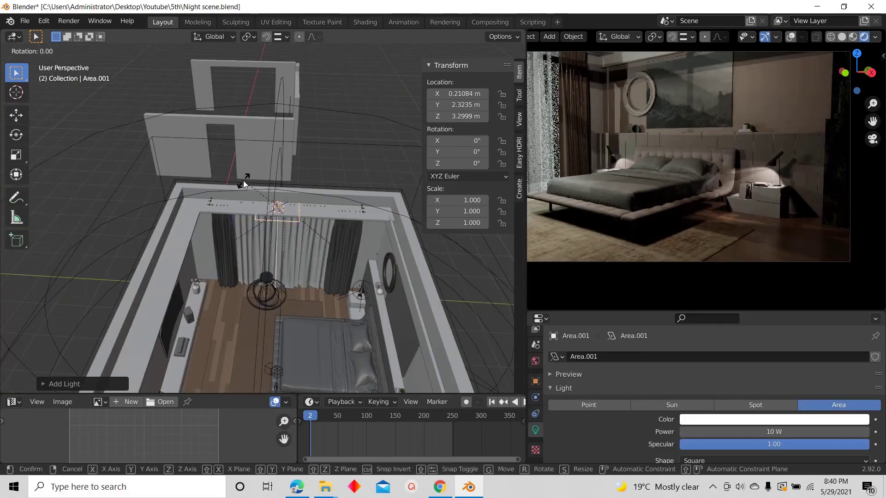
{"action": "type", "text": "x180"}
{"action": "key", "text": "Return"}
Raise the area light along Z to about 3.33 m, just above the false ceiling strip
{"action": "left_click", "coordinate": [392, 94]}
{"action": "scroll", "coordinate": [314, 157], "scroll_direction": "up", "scroll_amount": 6}
{"action": "key", "text": "alt+z"}
{"action": "key", "text": "g"}
{"action": "key", "text": "z"}
{"action": "left_click", "coordinate": [314, 148]}
Scale the area light along X to about 0.446 and move it along X to about 0.25 m, within the strip's width
{"action": "middle_click_drag", "start_coordinate": [314, 148], "coordinate": [392, 83]}
{"action": "key", "text": "alt+z"}
{"action": "left_click", "coordinate": [393, 71]}
{"action": "key", "text": "s"}
{"action": "key", "text": "x"}
{"action": "left_click", "coordinate": [350, 244]}
{"action": "key", "text": "g"}
{"action": "key", "text": "x"}
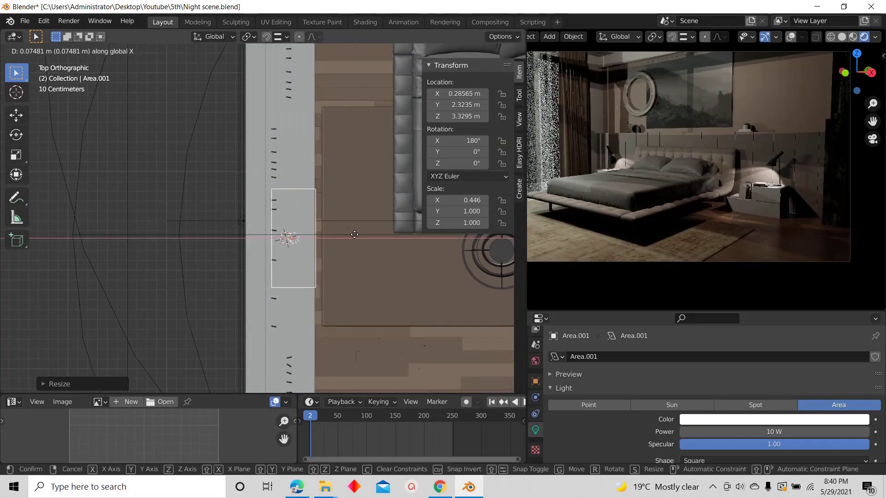
{"action": "left_click", "coordinate": [293, 238]}
Stretch the area light along Y to a scale of about 4.95 and move it along Y to about 2.5 m to span the strip
{"action": "scroll", "coordinate": [275, 237], "scroll_direction": "down", "scroll_amount": 4}
{"action": "key", "text": "s"}
{"action": "key", "text": "Escape"}
{"action": "key", "text": "s"}
{"action": "key", "text": "y"}
{"action": "left_click", "coordinate": [450, 130]}
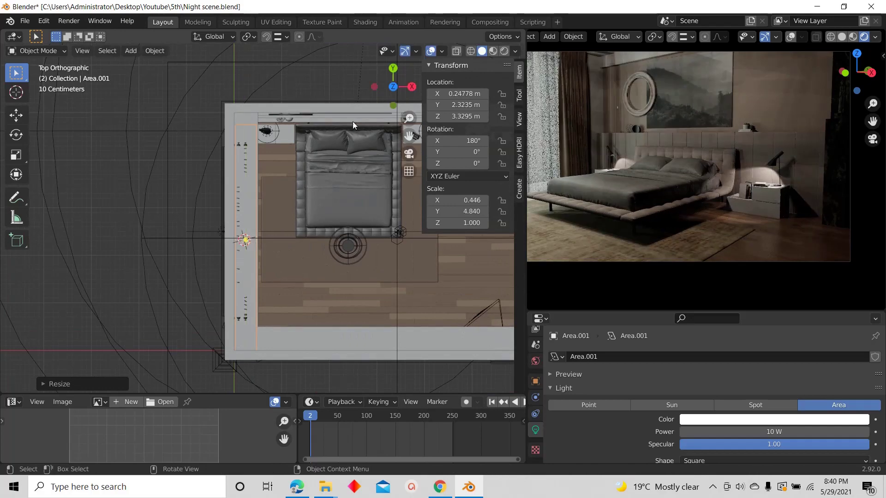
{"action": "key", "text": "g"}
{"action": "key", "text": "y"}
{"action": "left_click", "coordinate": [340, 167]}
{"action": "key", "text": "s"}
{"action": "key", "text": "y"}
{"action": "left_click", "coordinate": [340, 167]}
{"action": "scroll", "coordinate": [340, 167], "scroll_direction": "down", "scroll_amount": 2}
{"action": "key", "text": "shift+d"}
{"action": "key", "text": "Escape"}
{"action": "key", "text": "Delete"}
Make a linked duplicate of the area light and move it along X onto the false ceiling strip opposite the curtains
{"action": "left_click", "coordinate": [208, 210]}
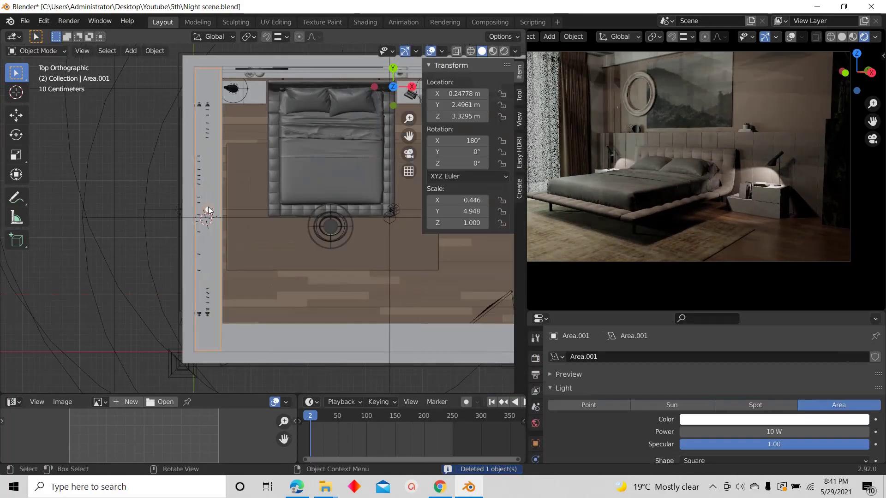
{"action": "key", "text": "alt+d"}
{"action": "key", "text": "x"}
{"action": "left_click", "coordinate": [383, 212]}
{"action": "key", "text": "g"}
{"action": "key", "text": "x"}
{"action": "left_click", "coordinate": [461, 219]}
Make another linked duplicate of the area light over the middle of the room and rotate it about Z to 270°
{"action": "key", "text": "alt+d"}
{"action": "left_click", "coordinate": [286, 220]}
{"action": "key", "text": "r"}
{"action": "key", "text": "z"}
{"action": "key", "text": "1"}
{"action": "key", "text": "8"}
{"action": "key", "text": "0"}
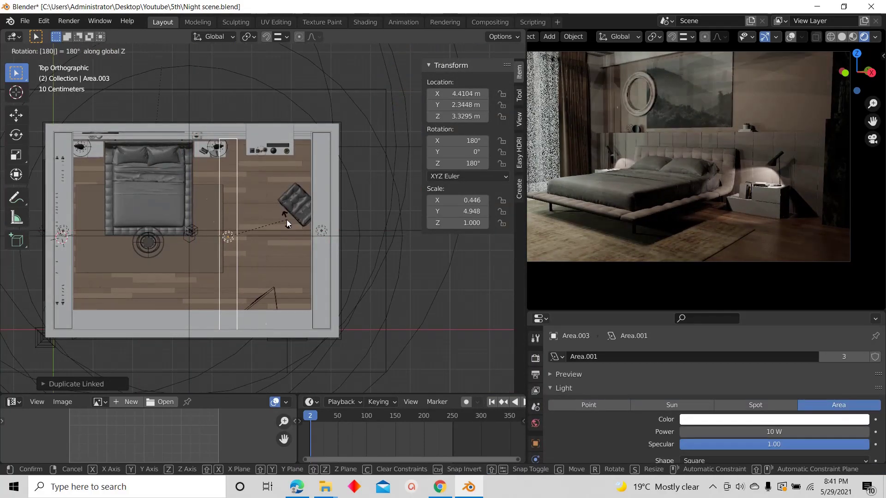
{"action": "key", "text": "Return"}
{"action": "key", "text": "r"}
{"action": "key", "text": "z"}
{"action": "key", "text": "9"}
{"action": "key", "text": "0"}
{"action": "key", "text": "Return"}
Move the rotated light onto the TV-wall strip at about X 3.51 m, Y 0.25 m and stretch its length to a scale of about 6.06
{"action": "key", "text": "g"}
{"action": "left_click", "coordinate": [230, 257]}
{"action": "key", "text": "s"}
{"action": "key", "text": "x"}
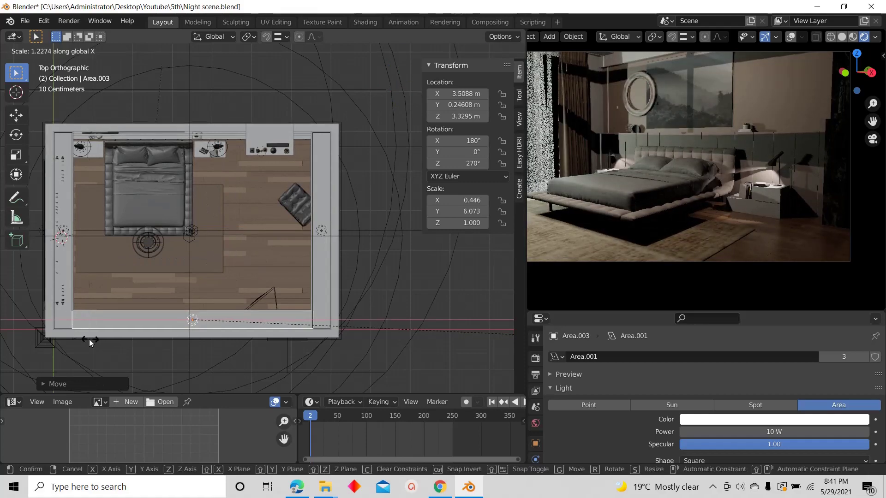
{"action": "left_click", "coordinate": [90, 342]}
Show the room interior in rendered shading in the working viewport and unhide the hidden ceiling
{"action": "middle_click_drag", "start_coordinate": [91, 342], "coordinate": [185, 231]}
{"action": "scroll", "coordinate": [187, 236], "scroll_direction": "up", "scroll_amount": 4}
{"action": "scroll", "coordinate": [269, 241], "scroll_direction": "down", "scroll_amount": 3}
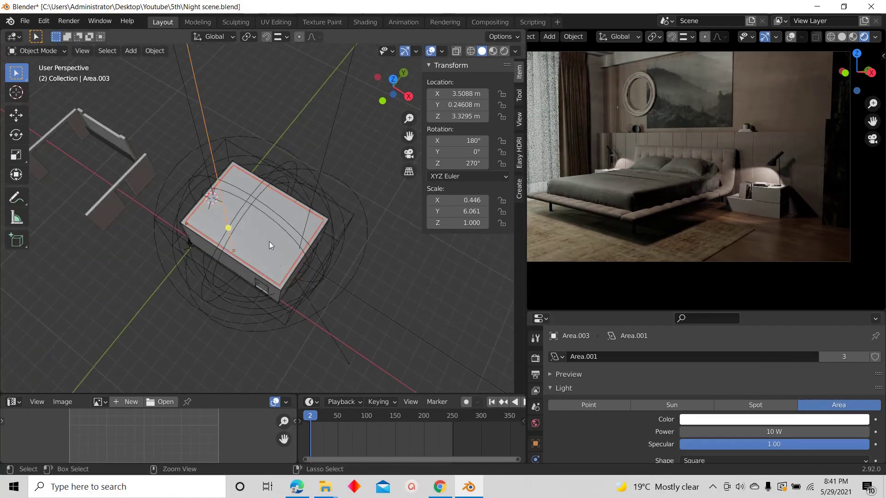
{"action": "key", "text": "ctrl+z"}
{"action": "scroll", "coordinate": [338, 295], "scroll_direction": "up", "scroll_amount": 2}
{"action": "middle_click_drag", "start_coordinate": [338, 294], "coordinate": [323, 212]}
{"action": "scroll", "coordinate": [338, 278], "scroll_direction": "up", "scroll_amount": 4}
{"action": "scroll", "coordinate": [338, 278], "scroll_direction": "down", "scroll_amount": 3}
{"action": "middle_click_drag", "start_coordinate": [338, 279], "coordinate": [336, 218]}
{"action": "scroll", "coordinate": [255, 245], "scroll_direction": "up", "scroll_amount": 4}
{"action": "scroll", "coordinate": [253, 247], "scroll_direction": "down", "scroll_amount": 3}
{"action": "middle_click_drag", "start_coordinate": [254, 247], "coordinate": [252, 327]}
{"action": "scroll", "coordinate": [277, 220], "scroll_direction": "up", "scroll_amount": 4}
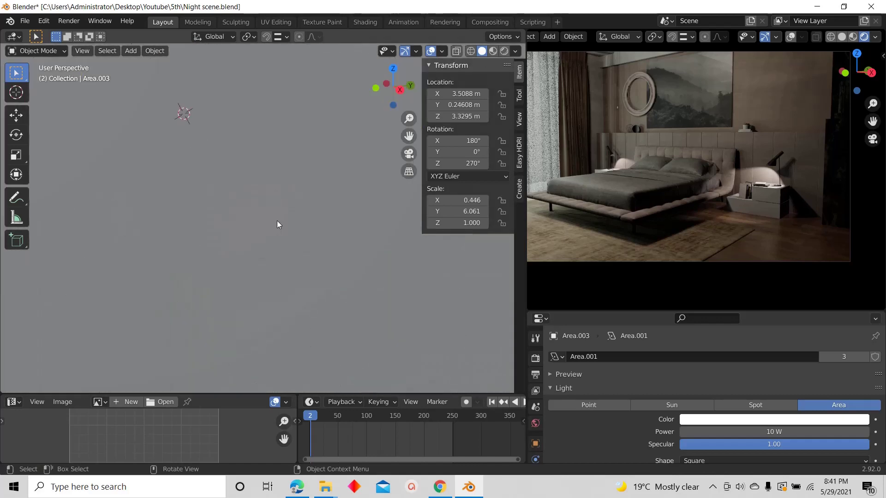
{"action": "scroll", "coordinate": [277, 221], "scroll_direction": "down", "scroll_amount": 4}
{"action": "middle_click_drag", "start_coordinate": [263, 218], "coordinate": [238, 188]}
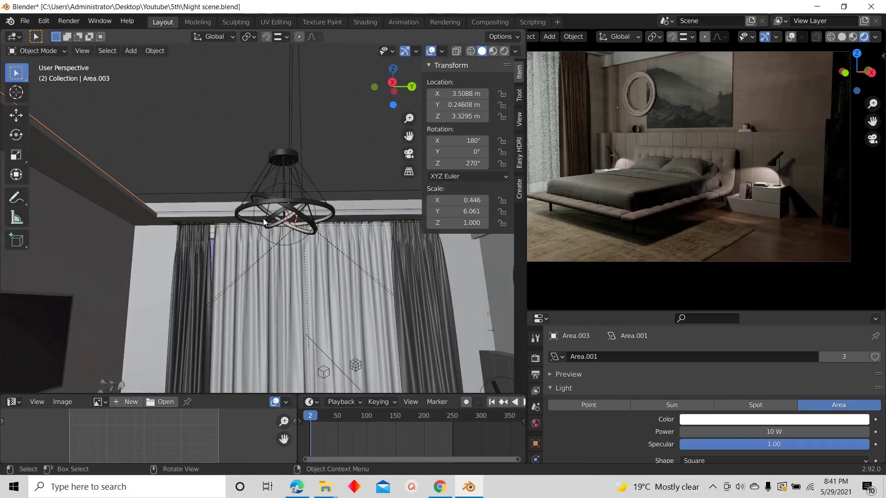
{"action": "left_click", "coordinate": [504, 50]}
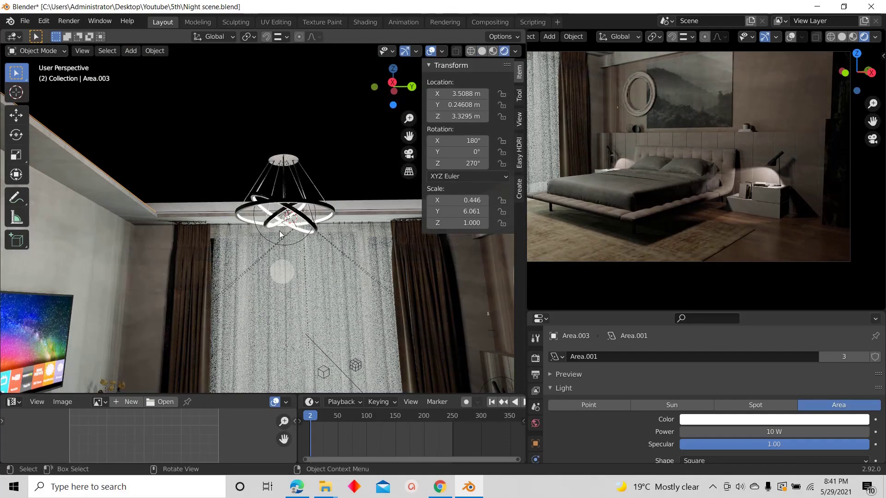
{"action": "key", "text": "alt+h"}
{"action": "scroll", "coordinate": [173, 215], "scroll_direction": "up", "scroll_amount": 4}
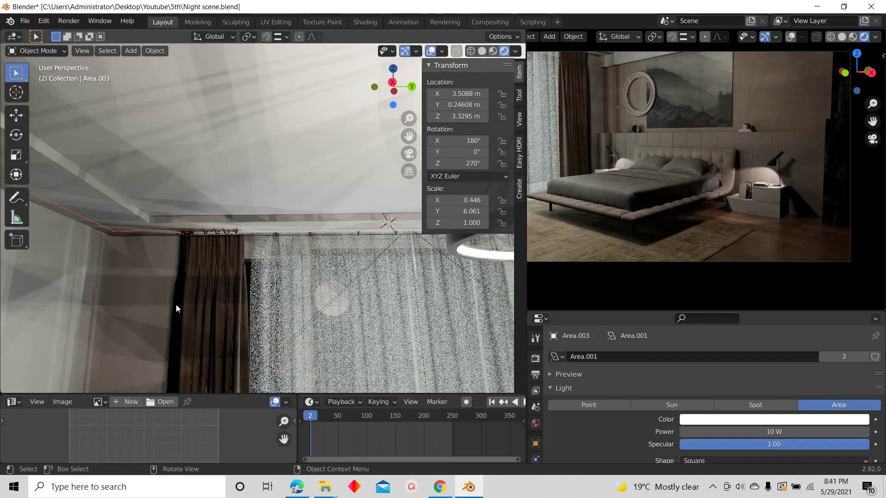
Try lowering the false ceiling frame along Z to about 2.70 m
{"action": "left_click", "coordinate": [168, 278]}
{"action": "middle_click_drag", "start_coordinate": [167, 278], "coordinate": [228, 190]}
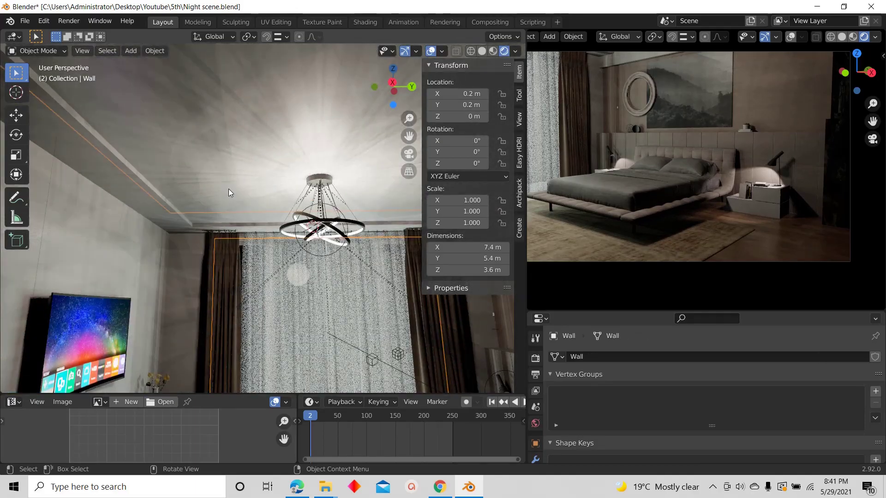
{"action": "scroll", "coordinate": [198, 203], "scroll_direction": "up", "scroll_amount": 4}
{"action": "left_click", "coordinate": [159, 199]}
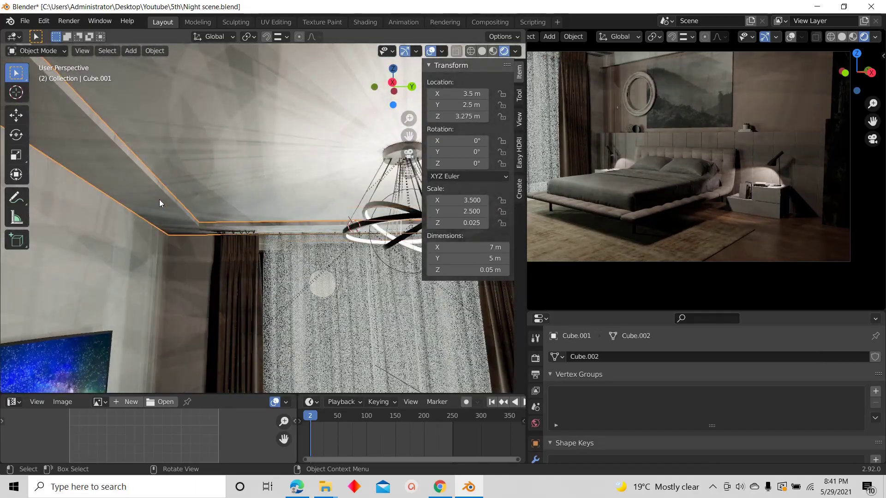
{"action": "key", "text": "g"}
{"action": "key", "text": "z"}
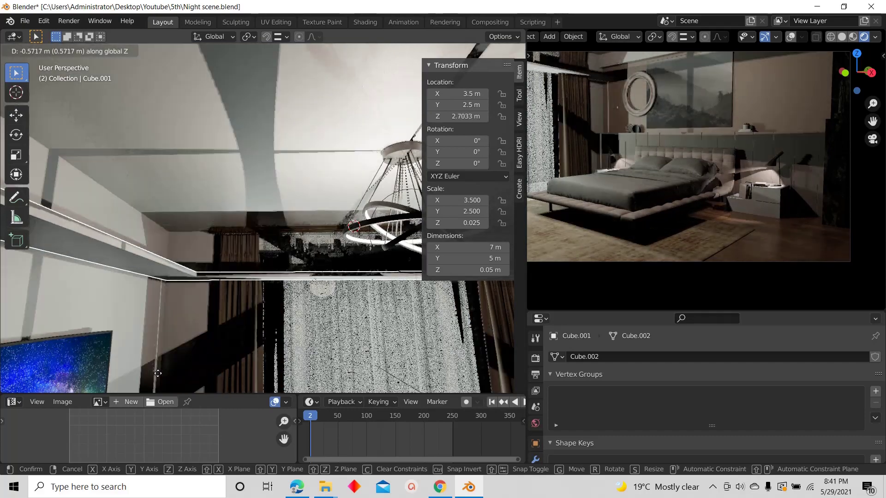
{"action": "left_click", "coordinate": [159, 367]}
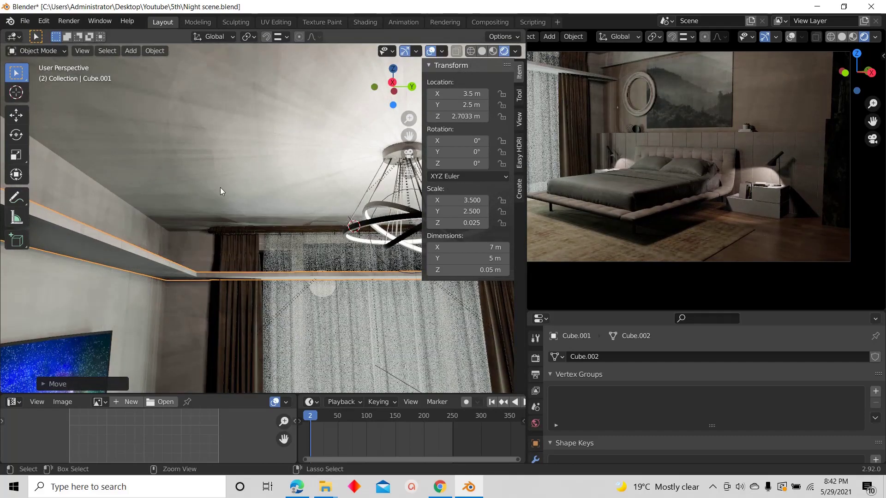
Raise the ceiling slab along Z to about 3.347 m, widening the gap above the false ceiling
{"action": "left_click", "coordinate": [217, 141]}
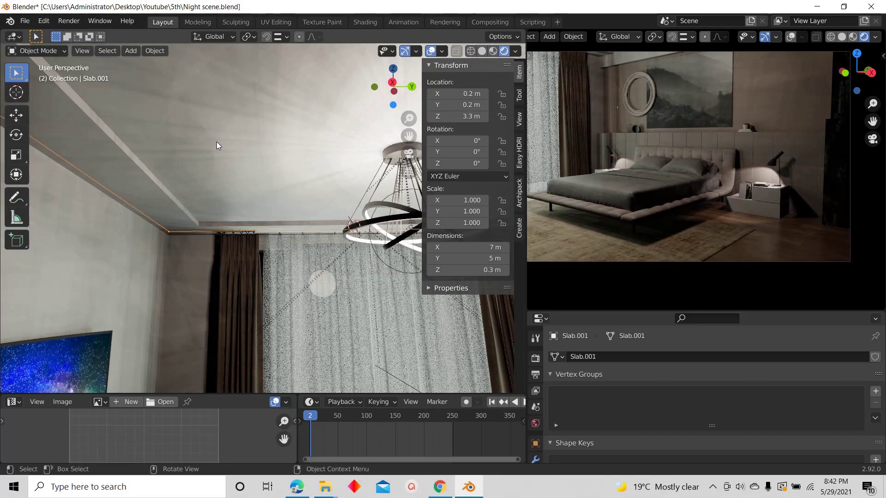
{"action": "key", "text": "g"}
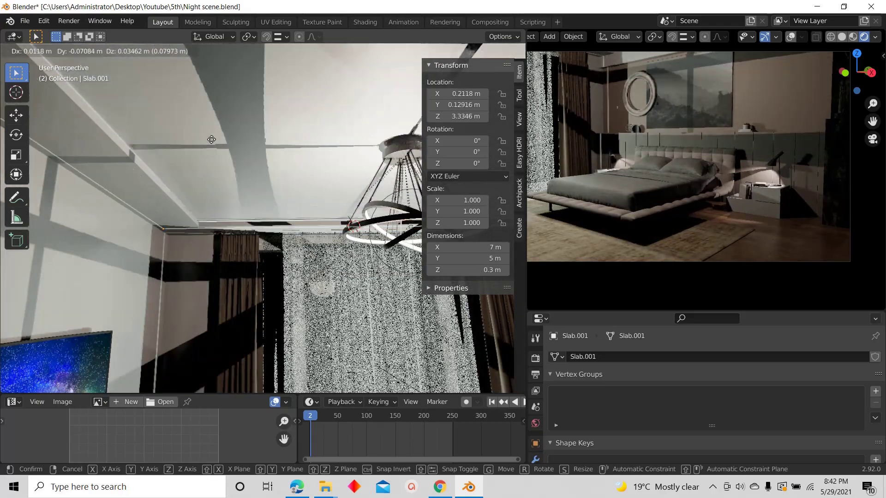
{"action": "key", "text": "z"}
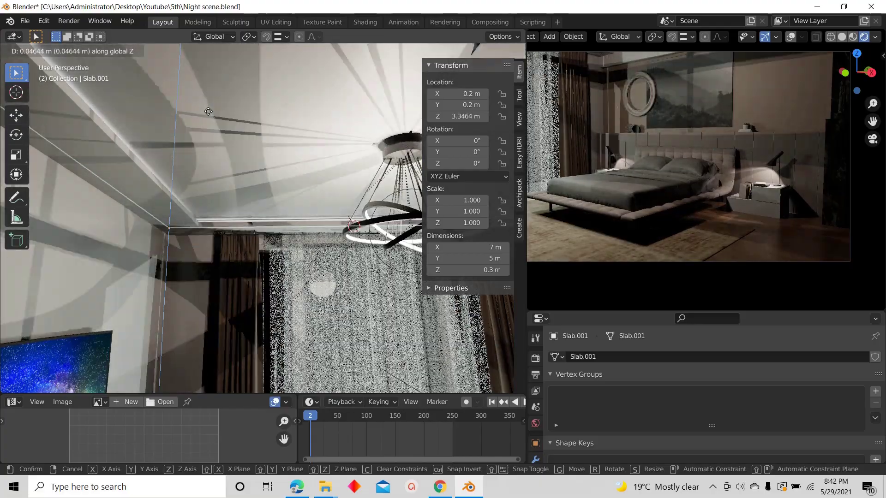
{"action": "left_click", "coordinate": [210, 116]}
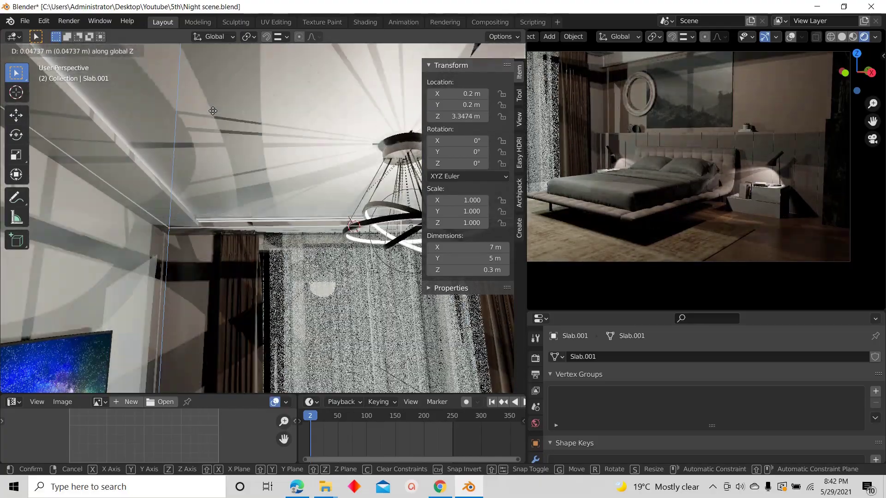
Walk through the rendered room and examine the hidden lighting along the false ceiling strips
{"action": "key", "text": "shift+grave"}
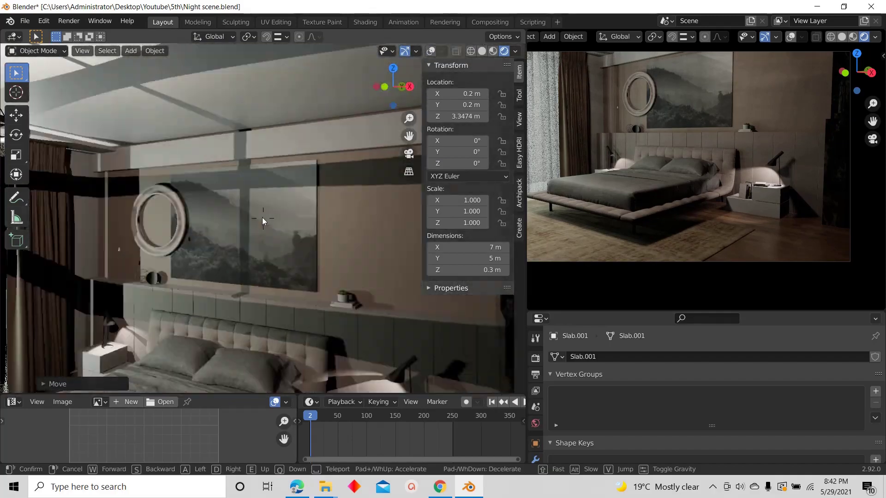
{"action": "key", "text": "w"}
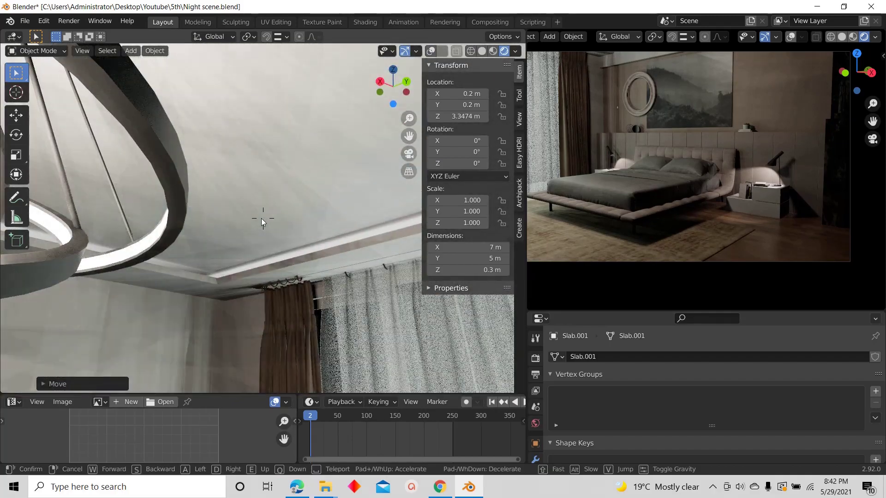
{"action": "key", "text": "w"}
{"action": "key", "text": "s"}
{"action": "key", "text": "w"}
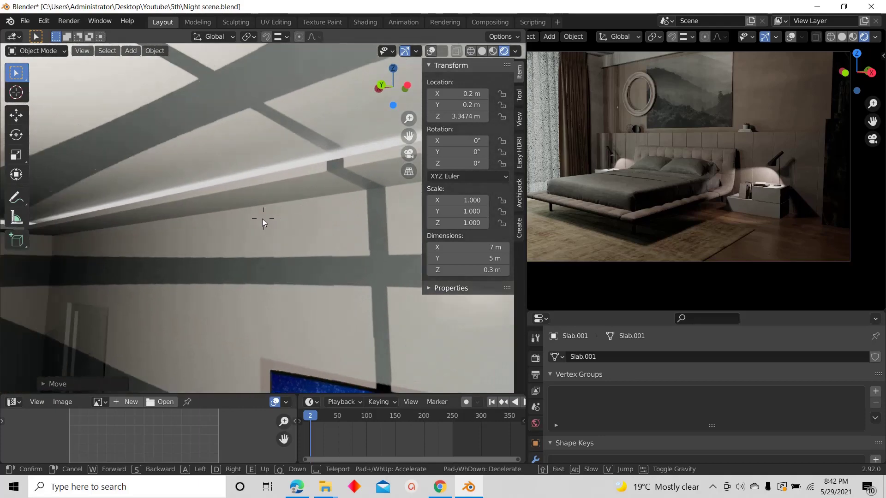
{"action": "key", "text": "s"}
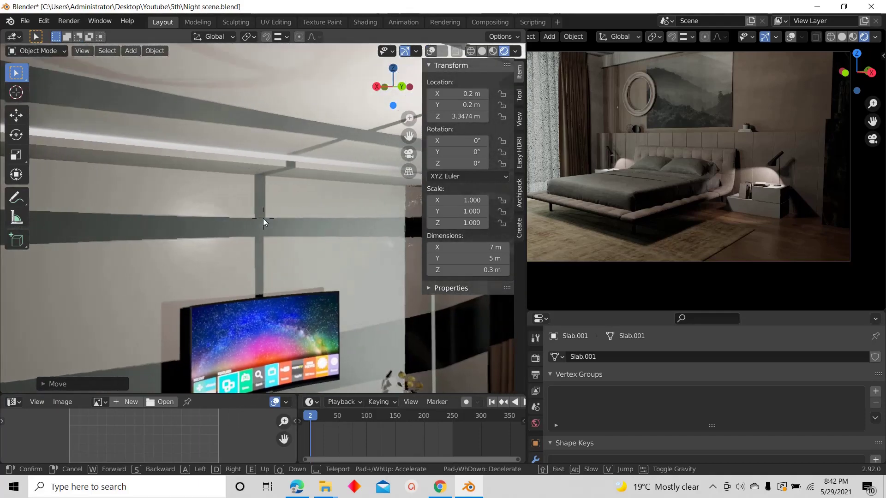
{"action": "left_click", "coordinate": [263, 218]}
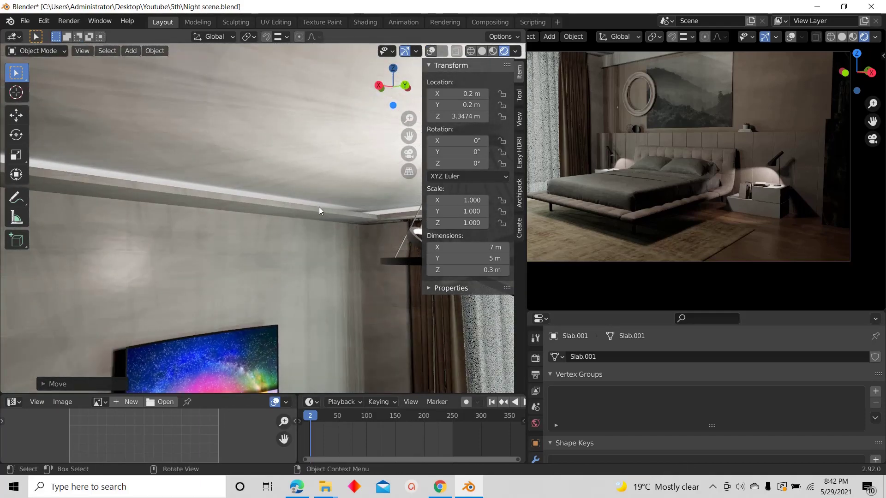
Show the viewport overlays, select the area light above the TV-wall strip and enable its Custom Distance
{"action": "left_click", "coordinate": [431, 52]}
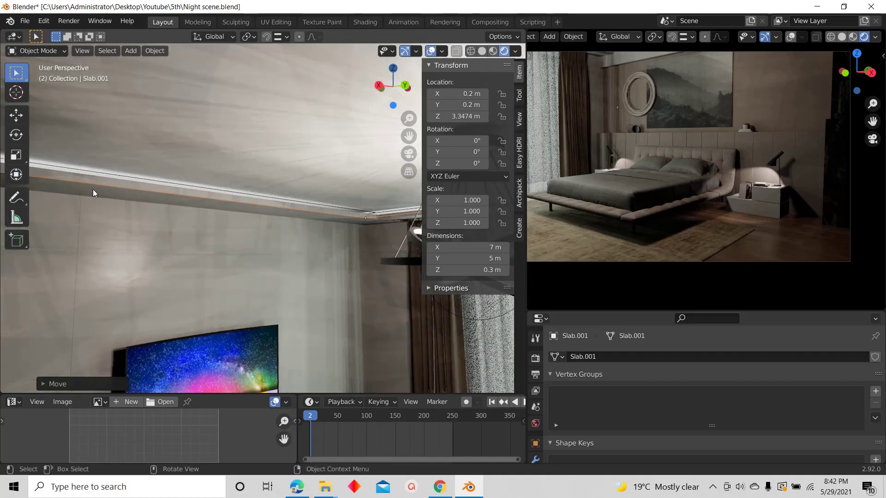
{"action": "left_click", "coordinate": [120, 181]}
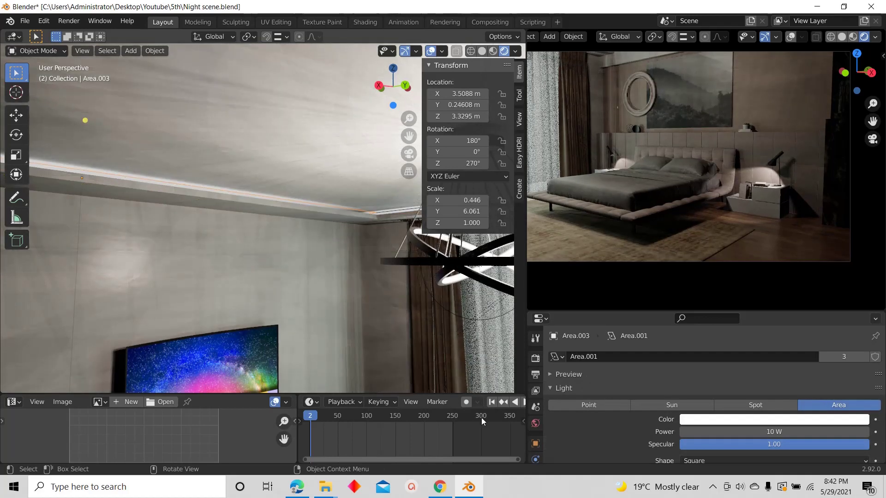
{"action": "scroll", "coordinate": [629, 454], "scroll_direction": "down", "scroll_amount": 5}
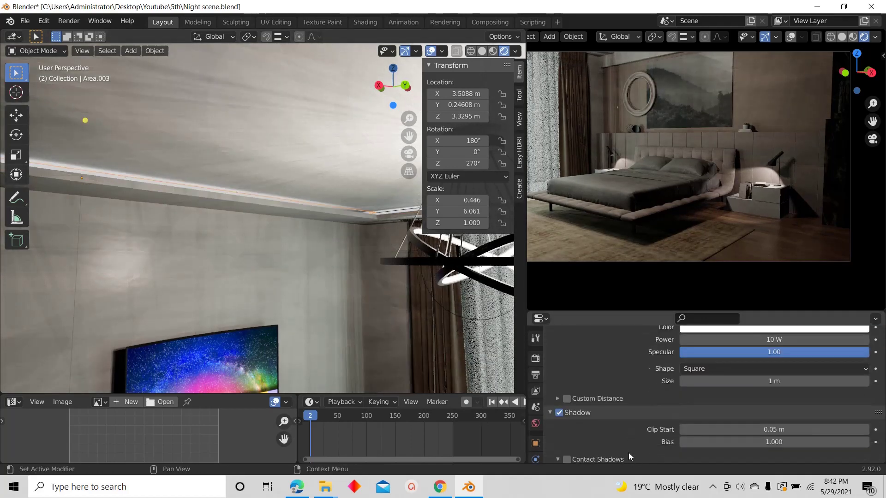
{"action": "left_click", "coordinate": [561, 400]}
{"action": "left_click", "coordinate": [566, 400]}
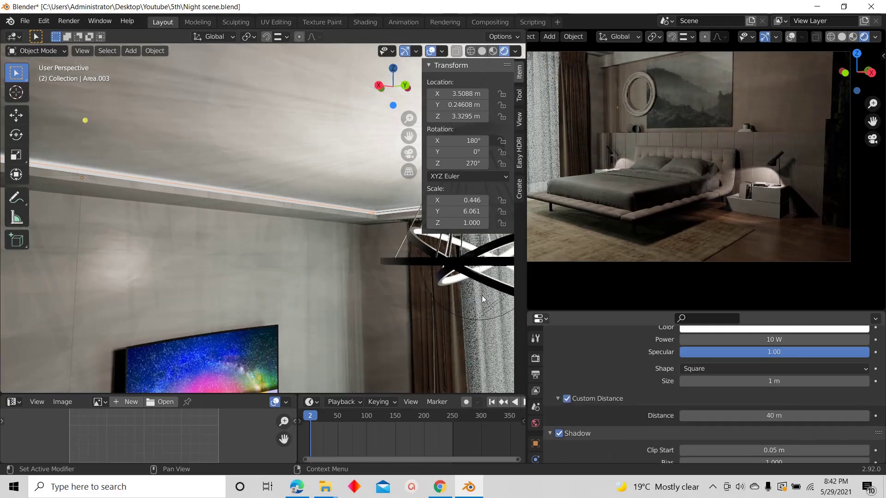
Compare the ceiling glow with overlays hidden and the TV-wall area light's Custom Distance switched off and back on
{"action": "left_click", "coordinate": [340, 222]}
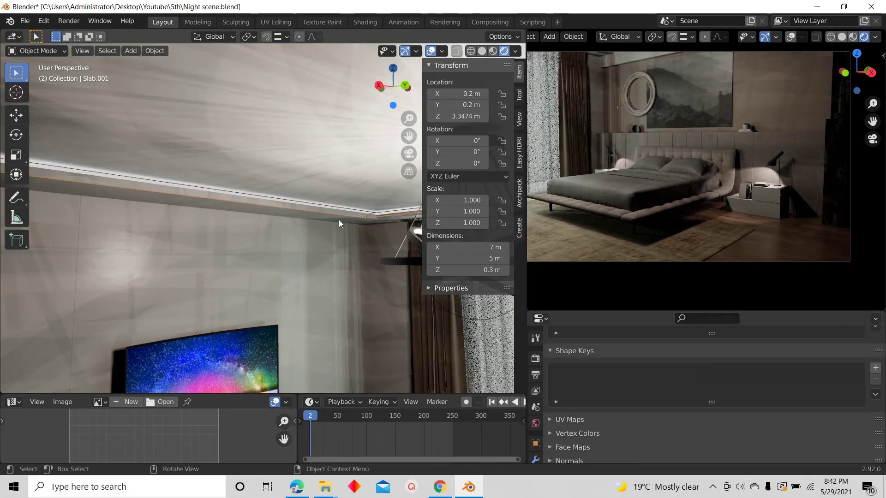
{"action": "left_click", "coordinate": [430, 52]}
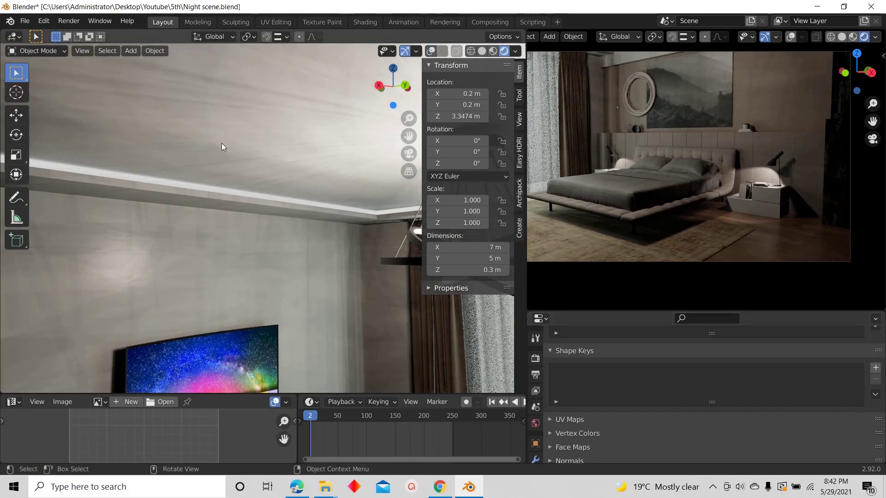
{"action": "left_click", "coordinate": [432, 50]}
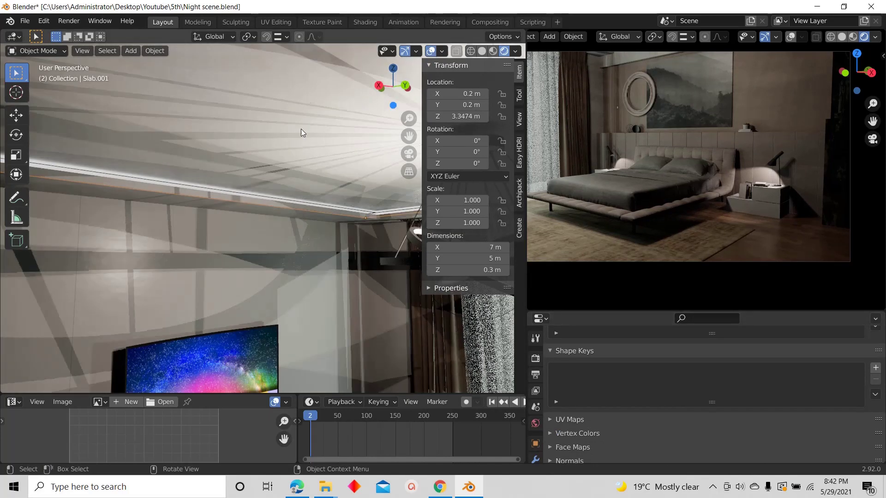
{"action": "left_click", "coordinate": [211, 189]}
{"action": "left_click", "coordinate": [431, 51]}
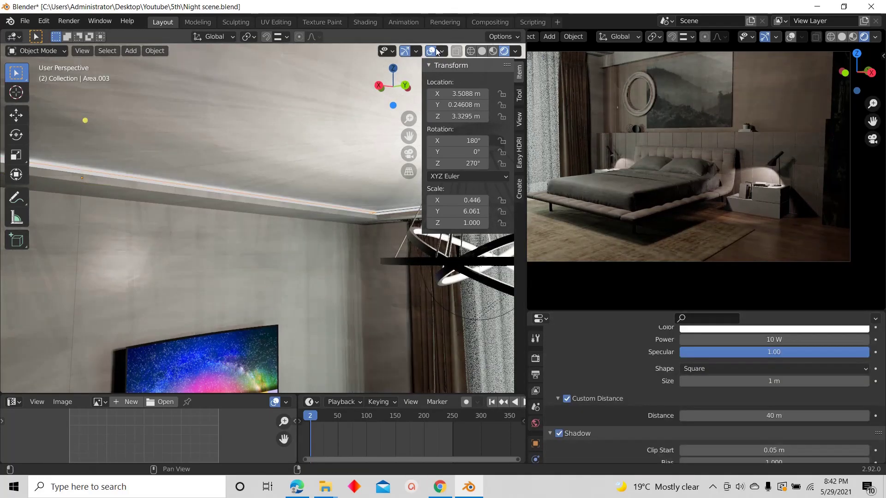
{"action": "left_click", "coordinate": [567, 400]}
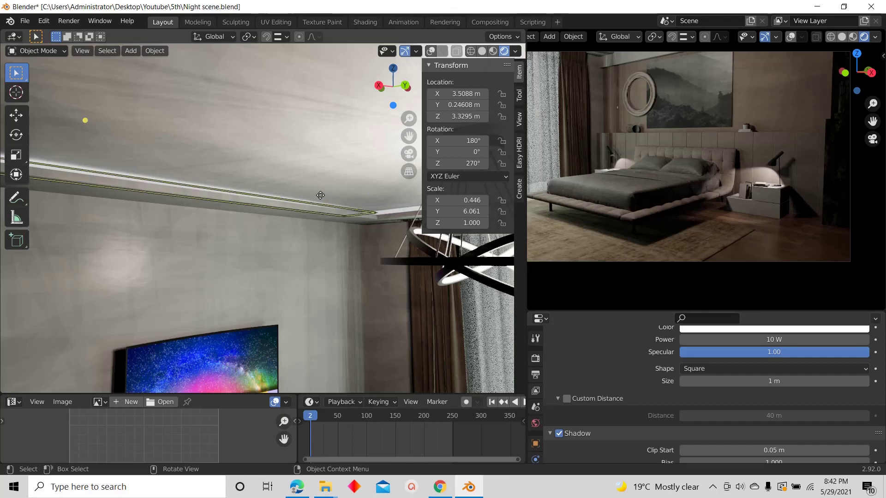
{"action": "left_click", "coordinate": [566, 398]}
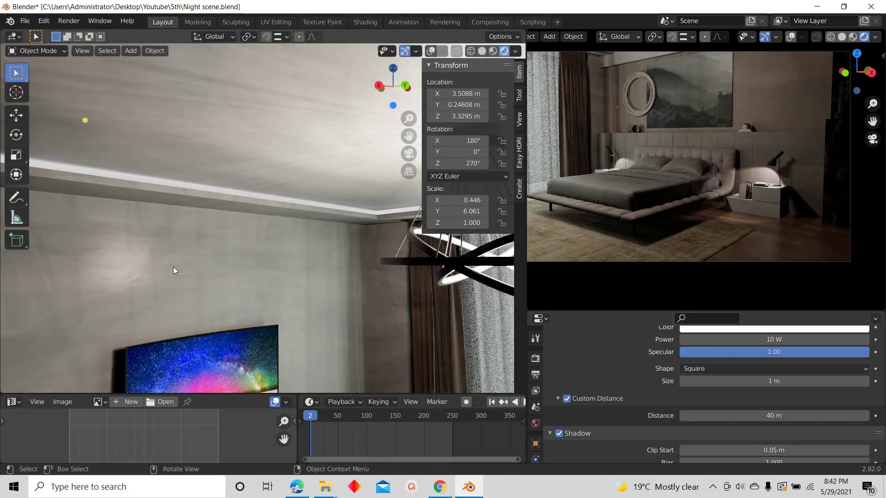
Set the power of the false ceiling area light to 20 W
{"action": "left_click_drag", "start_coordinate": [780, 339], "coordinate": [800, 342]}
{"action": "scroll", "coordinate": [769, 392], "scroll_direction": "up", "scroll_amount": 2}
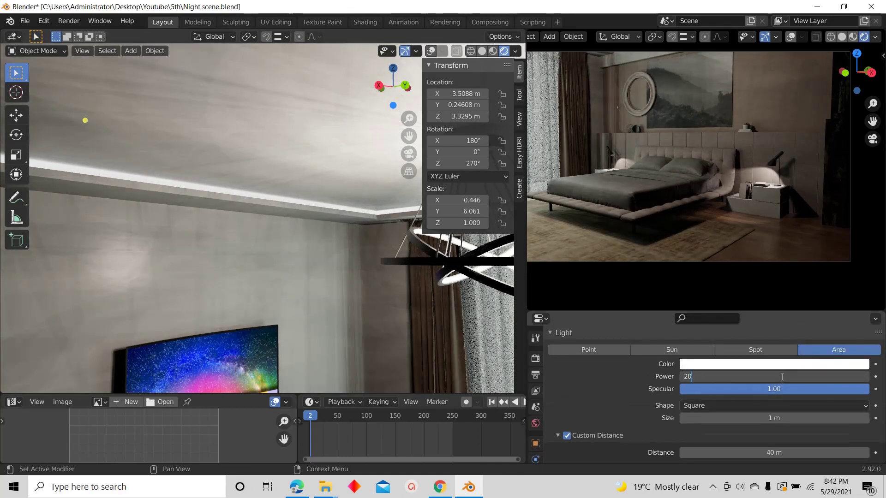
{"action": "key", "text": "Return"}
Tint the false ceiling area light's colour to a slightly warm white
{"action": "scroll", "coordinate": [781, 377], "scroll_direction": "up", "scroll_amount": 3}
{"action": "left_click", "coordinate": [765, 421]}
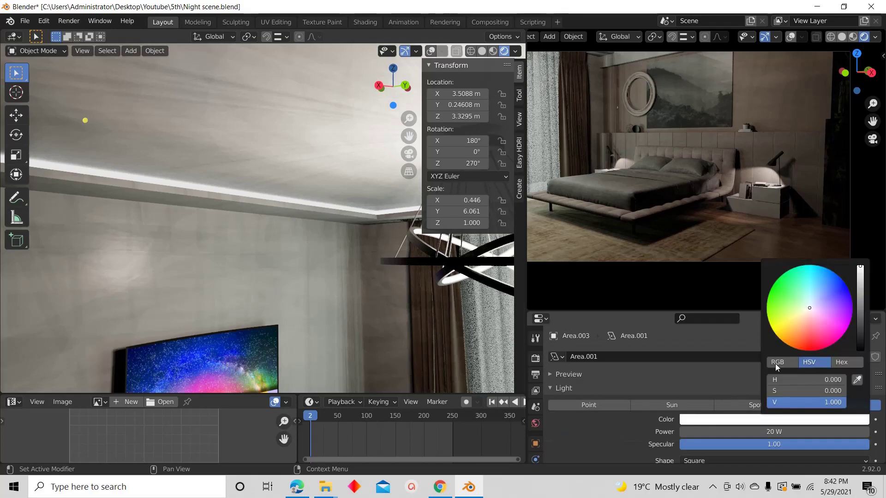
{"action": "left_click_drag", "start_coordinate": [810, 308], "coordinate": [806, 311]}
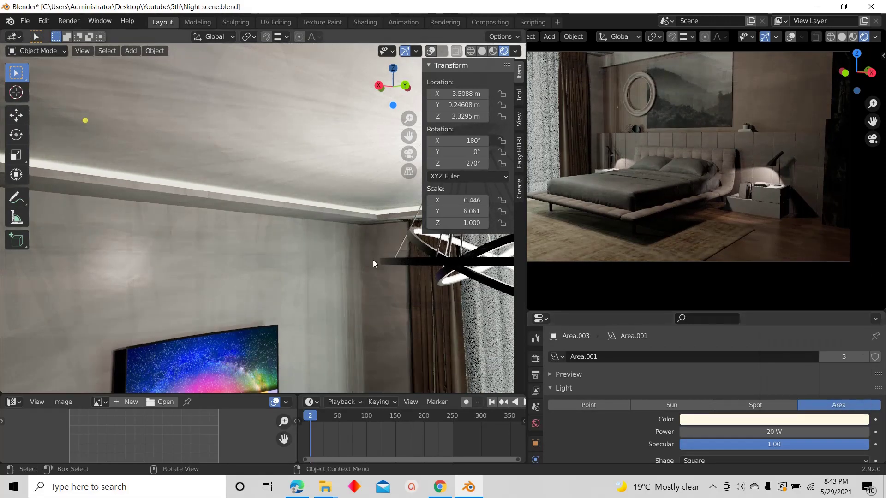
Walk through the rendered room from the TV wall to the bed wall and examine the ceiling lighting
{"action": "key", "text": "shift+grave"}
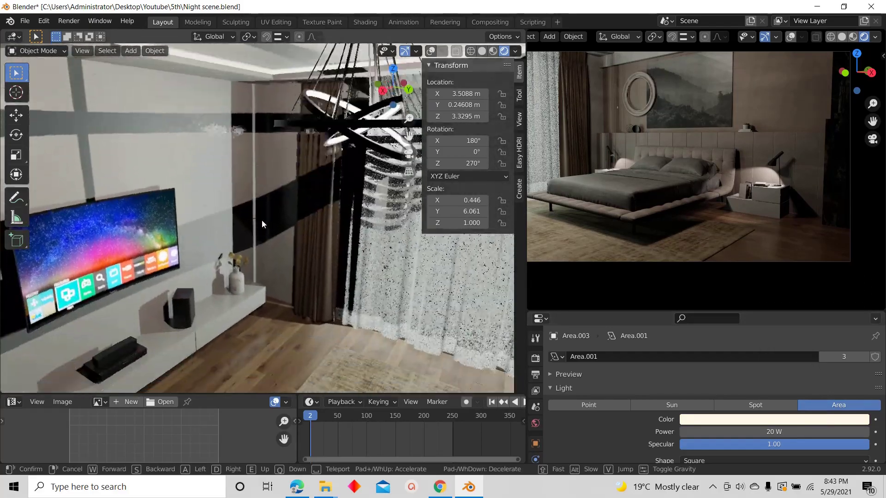
{"action": "key", "text": "s"}
{"action": "key", "text": "q"}
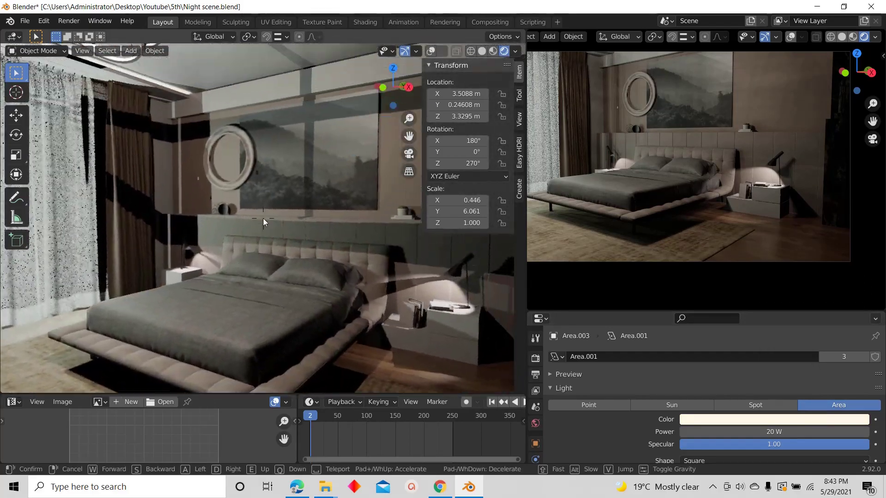
{"action": "key", "text": "w"}
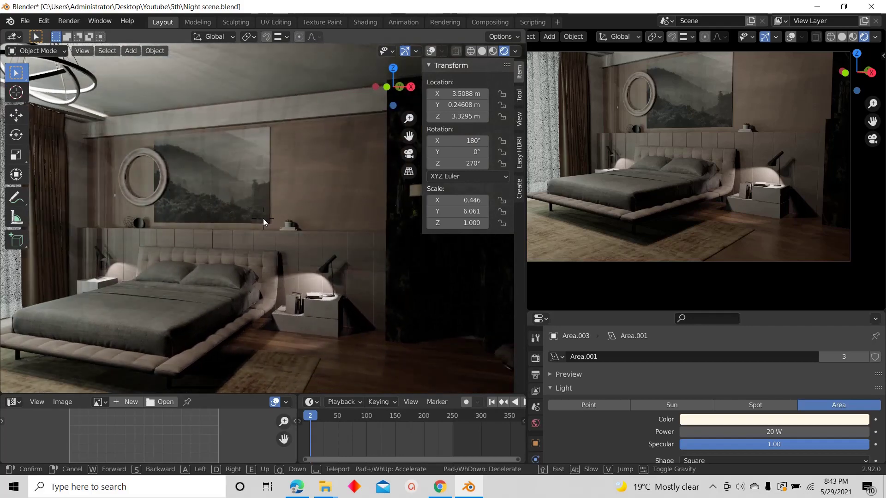
{"action": "key", "text": "w"}
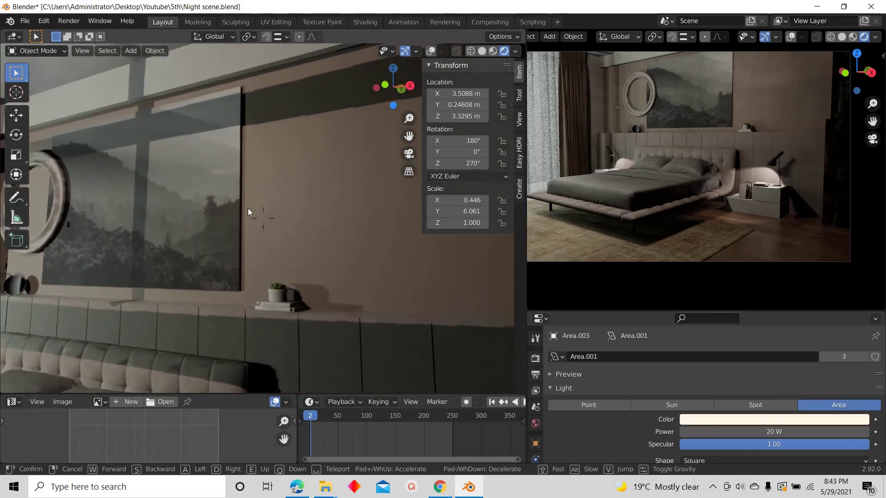
{"action": "left_click", "coordinate": [263, 217]}
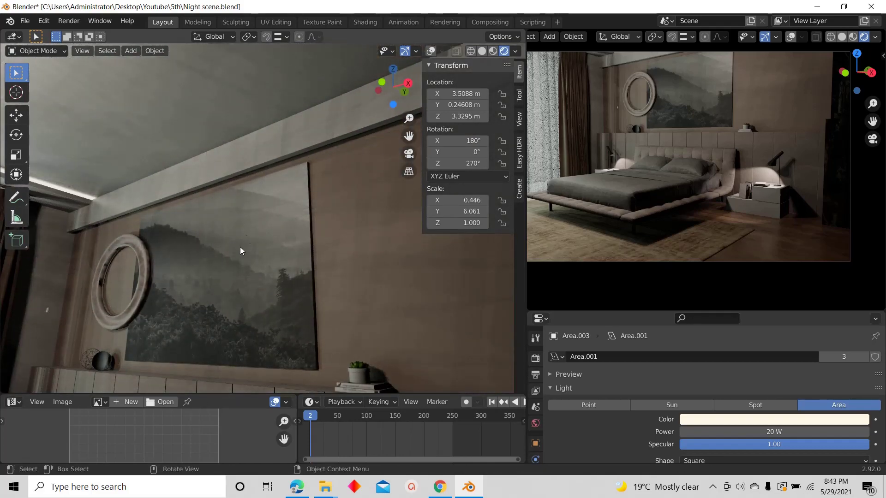
In solid view with overlays, duplicate the area light above the curtains, rotate the copy 90° about X and Z, and shift it along Y
{"action": "key", "text": "z"}
{"action": "key", "text": "shift+alt+z"}
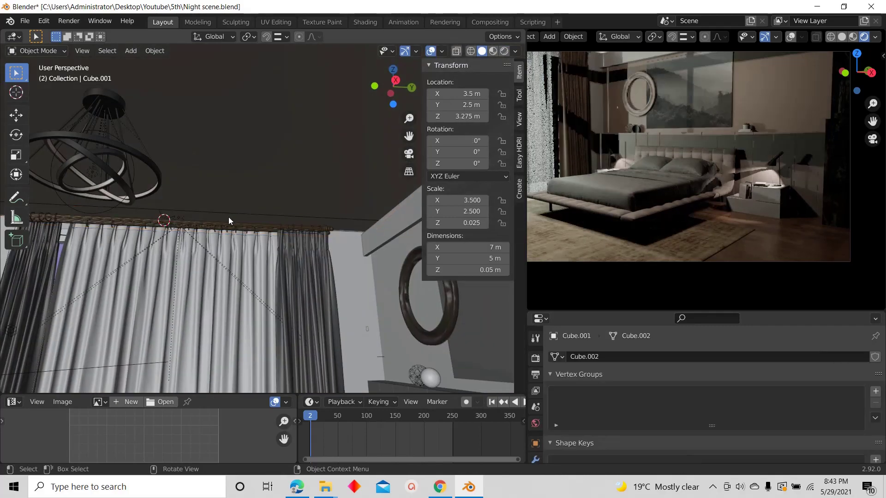
{"action": "left_click", "coordinate": [270, 240]}
{"action": "type", "text": "rx90"}
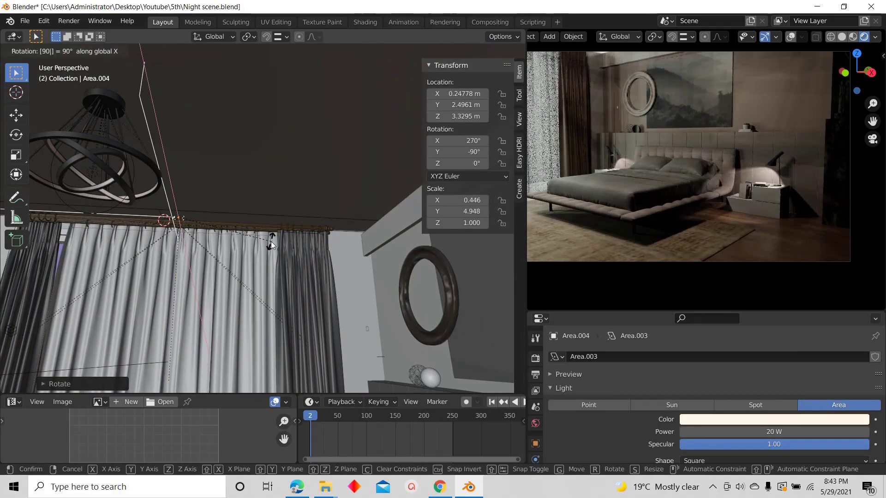
{"action": "key", "text": "Return"}
{"action": "key", "text": "g"}
{"action": "key", "text": "y"}
{"action": "left_click", "coordinate": [464, 275]}
{"action": "key", "text": "r"}
{"action": "key", "text": "z"}
{"action": "key", "text": "9"}
{"action": "key", "text": "0"}
{"action": "key", "text": "Return"}
Hide the roof slab covering the room to expose the area lights from above
{"action": "middle_click_drag", "start_coordinate": [465, 275], "coordinate": [250, 172]}
{"action": "left_click", "coordinate": [307, 242]}
{"action": "key", "text": "h"}
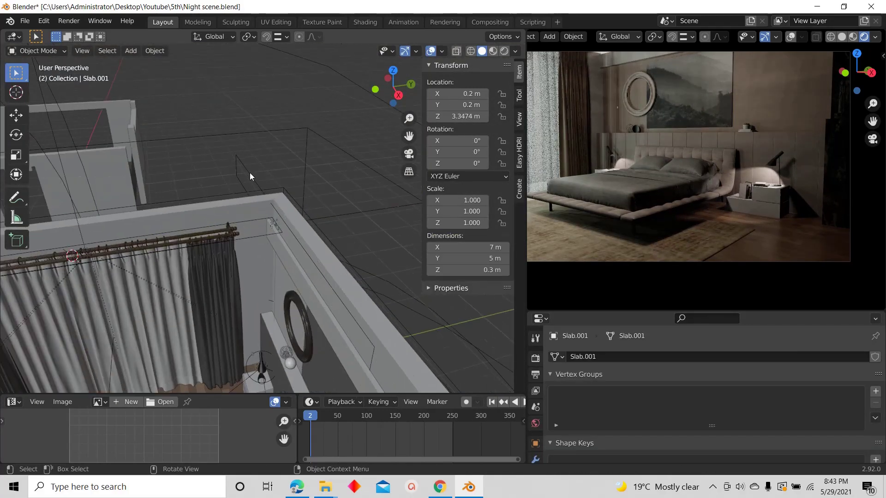
Position the copied area light in the top view along the bed wall at about X 3.45 m, Y 4.95 m
{"action": "left_click", "coordinate": [274, 224]}
{"action": "key", "text": "KP_7"}
{"action": "key", "text": "g"}
{"action": "left_click", "coordinate": [302, 259]}
{"action": "key", "text": "g"}
{"action": "left_click", "coordinate": [295, 261]}
{"action": "scroll", "coordinate": [266, 277], "scroll_direction": "up", "scroll_amount": 10}
{"action": "key", "text": "g"}
{"action": "key", "text": "y"}
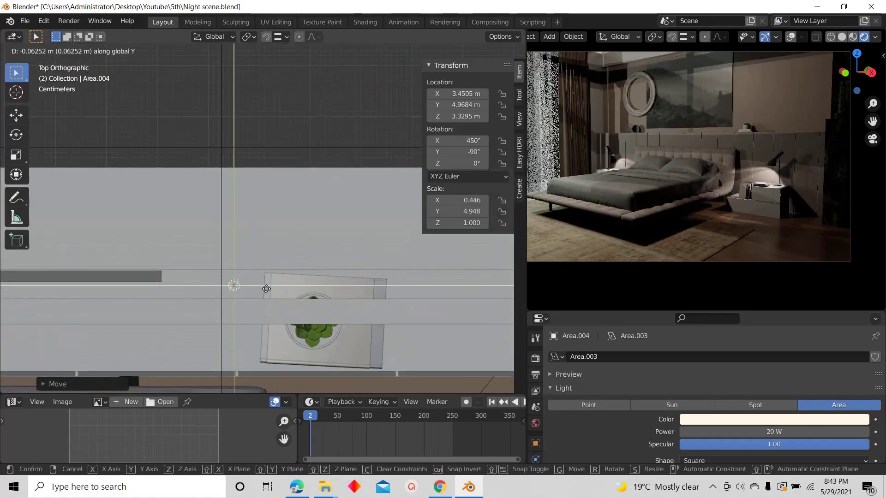
{"action": "left_click", "coordinate": [266, 298]}
Stretch the bed-wall area light along global X to a Y scale of about 7.26 so it spans the wall
{"action": "scroll", "coordinate": [286, 302], "scroll_direction": "down", "scroll_amount": 10}
{"action": "key", "text": "s"}
{"action": "key", "text": "x"}
{"action": "left_click", "coordinate": [351, 309]}
{"action": "middle_click_drag", "start_coordinate": [350, 309], "coordinate": [323, 251]}
{"action": "scroll", "coordinate": [680, 129], "scroll_direction": "down", "scroll_amount": 3}
{"action": "middle_click_drag", "start_coordinate": [680, 129], "coordinate": [700, 182], "text": "shift"}
{"action": "scroll", "coordinate": [700, 182], "scroll_direction": "up", "scroll_amount": 4}
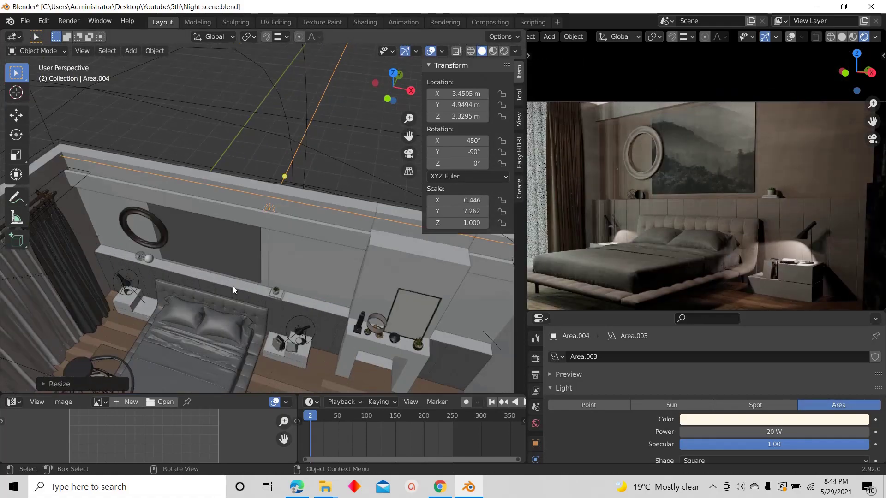
Lower the bed-wall area light to about Z 3.17 m and narrow it vertically to an X scale of about 0.33
{"action": "key", "text": "g"}
{"action": "key", "text": "z"}
{"action": "middle_click_drag", "start_coordinate": [233, 286], "coordinate": [258, 208]}
{"action": "left_click", "coordinate": [239, 259]}
{"action": "key", "text": "s"}
{"action": "key", "text": "z"}
{"action": "left_click", "coordinate": [267, 229]}
{"action": "key", "text": "g"}
{"action": "key", "text": "z"}
{"action": "left_click", "coordinate": [259, 240]}
{"action": "scroll", "coordinate": [226, 290], "scroll_direction": "up", "scroll_amount": 4}
{"action": "key", "text": "g"}
{"action": "key", "text": "z"}
{"action": "left_click", "coordinate": [229, 278]}
{"action": "scroll", "coordinate": [221, 248], "scroll_direction": "down", "scroll_amount": 4}
Unhide the roof slab above the bedroom
{"action": "key", "text": "alt+shift+z"}
{"action": "key", "text": "alt+shift+z"}
{"action": "scroll", "coordinate": [695, 220], "scroll_direction": "down", "scroll_amount": 2}
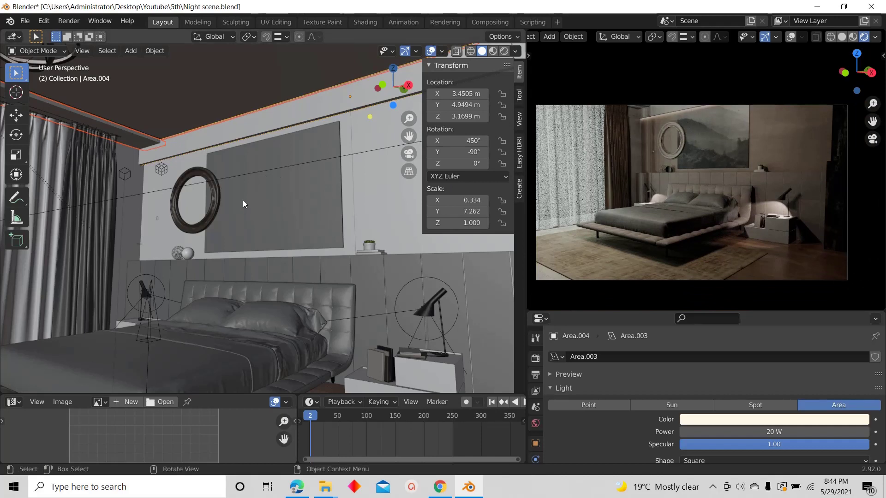
Walk around the room in rendered shading with overlays hidden and examine the glow along the bed wall and ceiling
{"action": "left_click", "coordinate": [256, 126]}
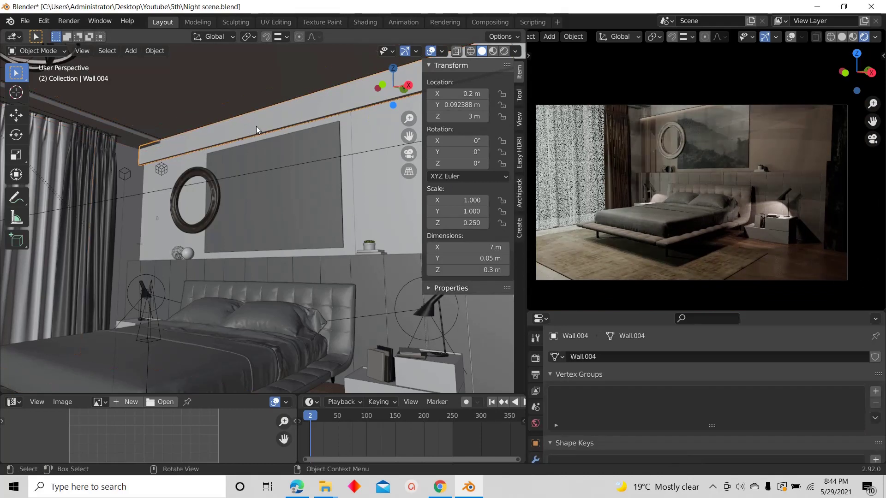
{"action": "key", "text": "shift+grave"}
{"action": "key", "text": "w"}
{"action": "key", "text": "s"}
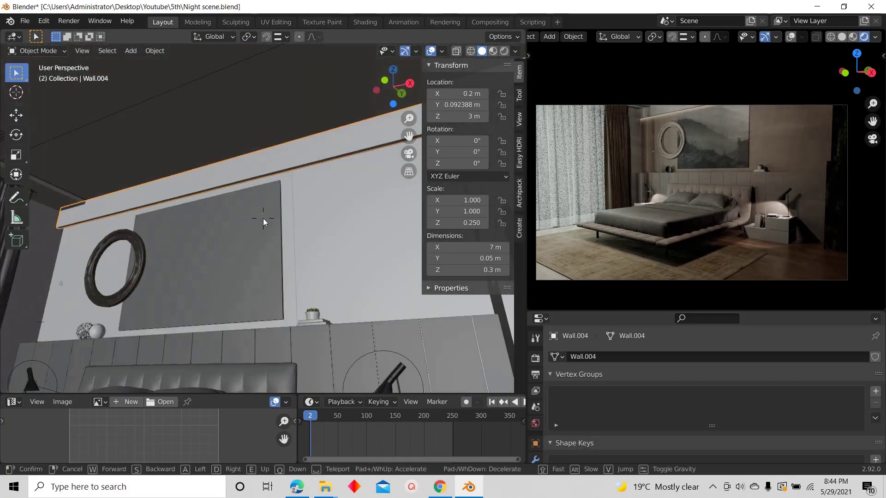
{"action": "left_click", "coordinate": [263, 218]}
{"action": "left_click", "coordinate": [503, 51]}
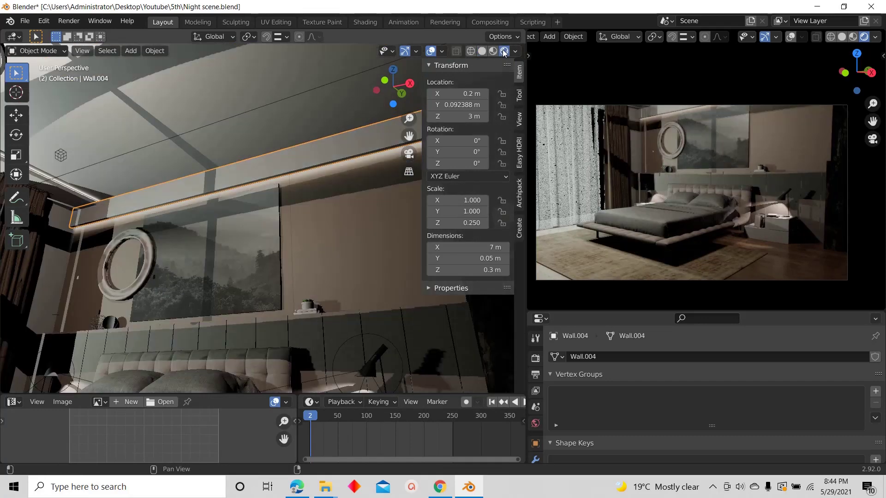
{"action": "left_click", "coordinate": [431, 50]}
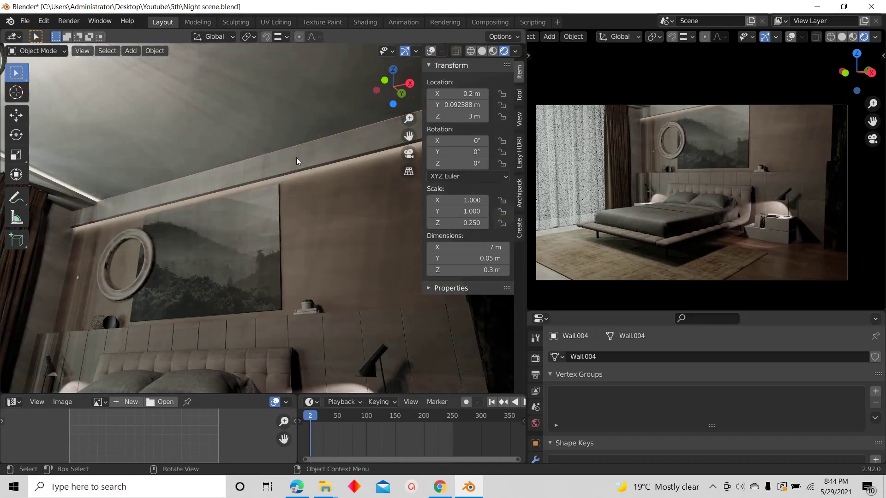
{"action": "key", "text": "shift+grave"}
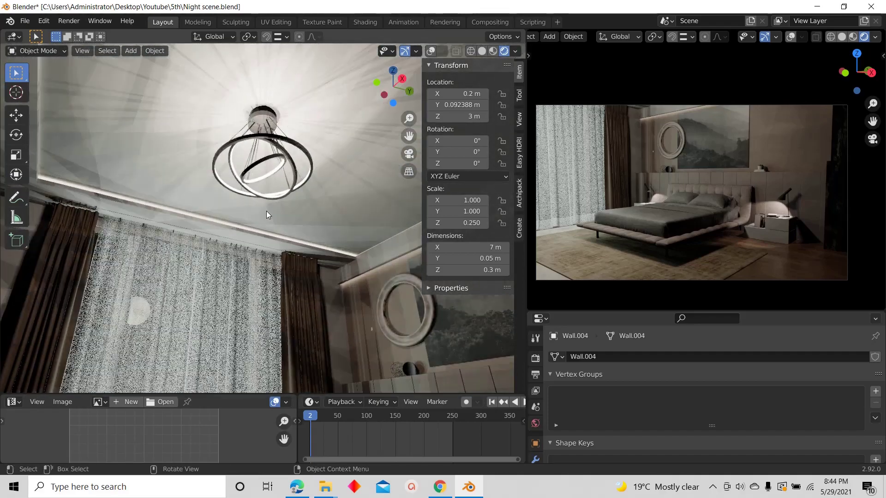
{"action": "left_click", "coordinate": [267, 211]}
Show the overlays, select the pendant's point light, try 45 W and 30 W, and set its power to 40 W
{"action": "left_click", "coordinate": [429, 52]}
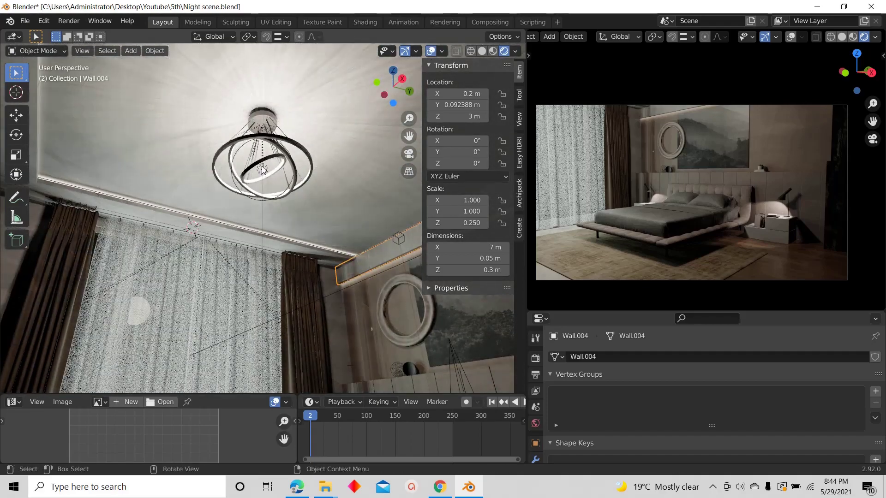
{"action": "left_click", "coordinate": [262, 169]}
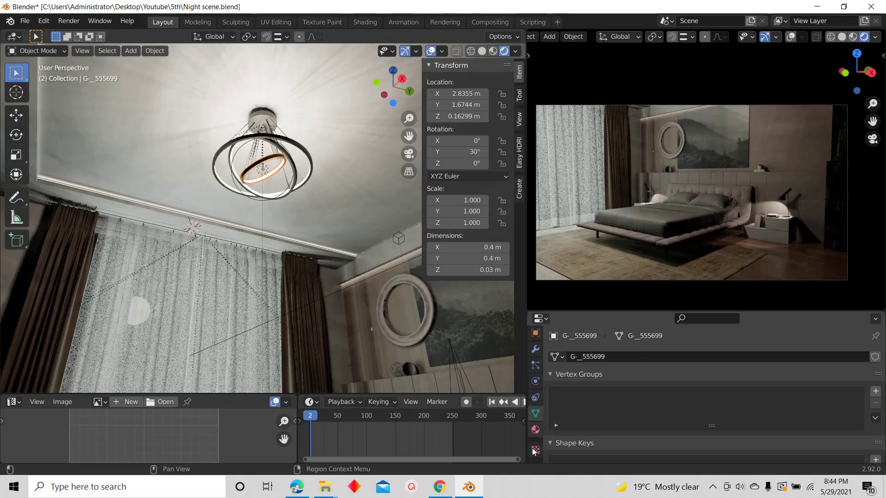
{"action": "left_click", "coordinate": [535, 430]}
{"action": "left_click", "coordinate": [266, 172]}
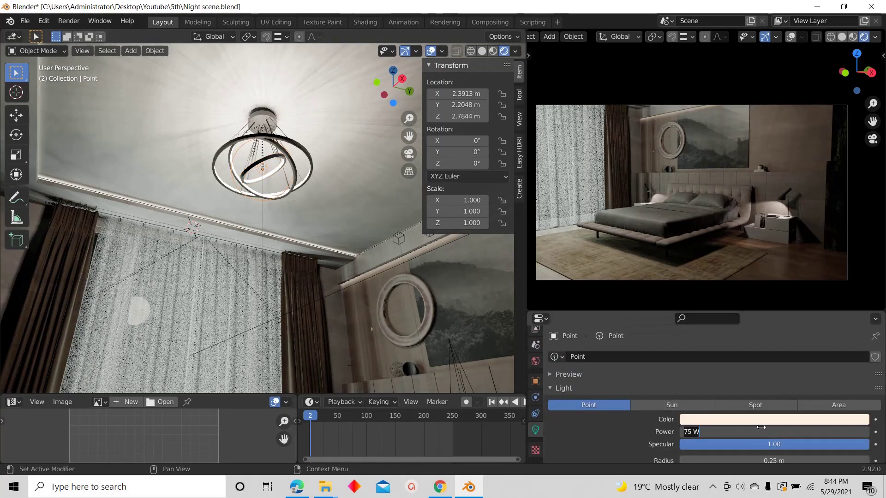
{"action": "key", "text": "Return"}
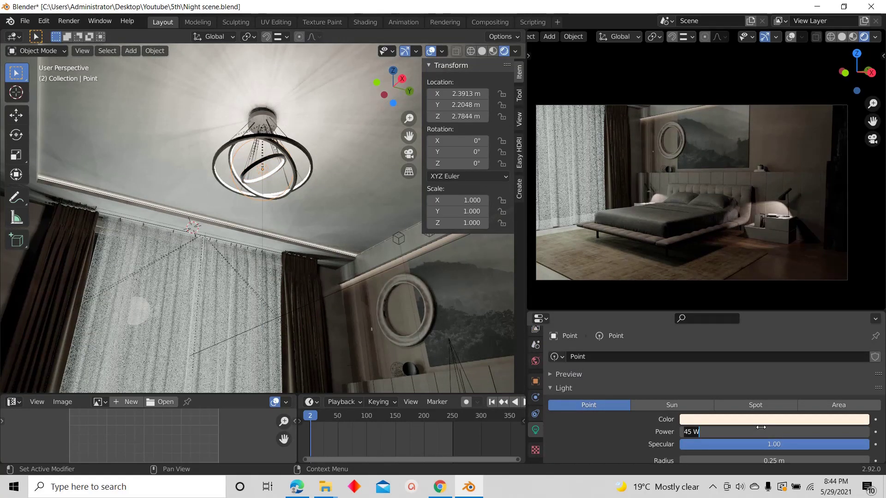
{"action": "key", "text": "Return"}
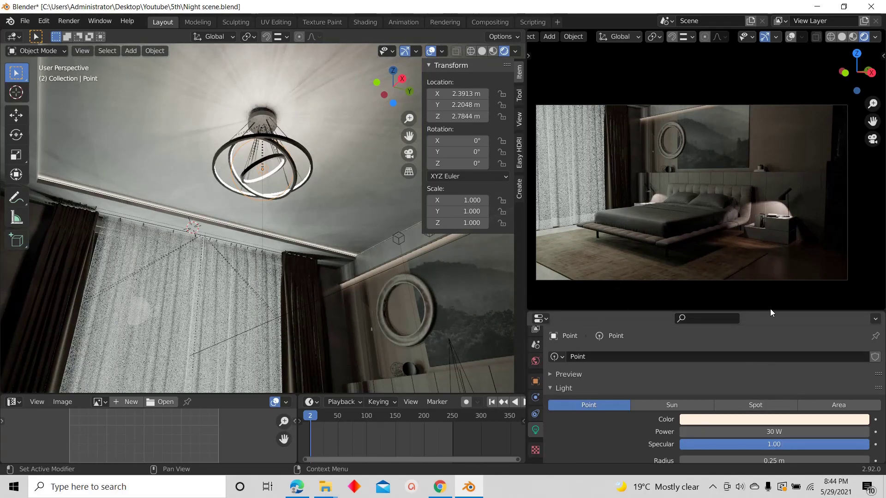
{"action": "scroll", "coordinate": [777, 193], "scroll_direction": "up", "scroll_amount": 1}
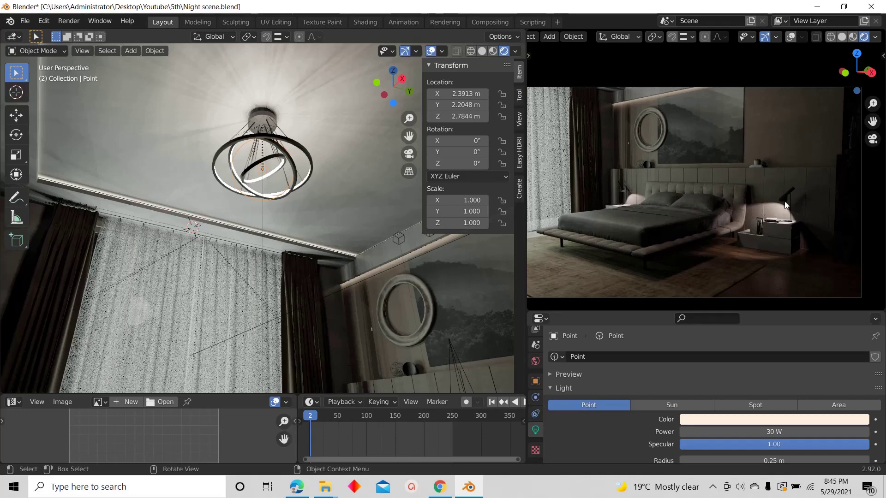
{"action": "left_click", "coordinate": [750, 433]}
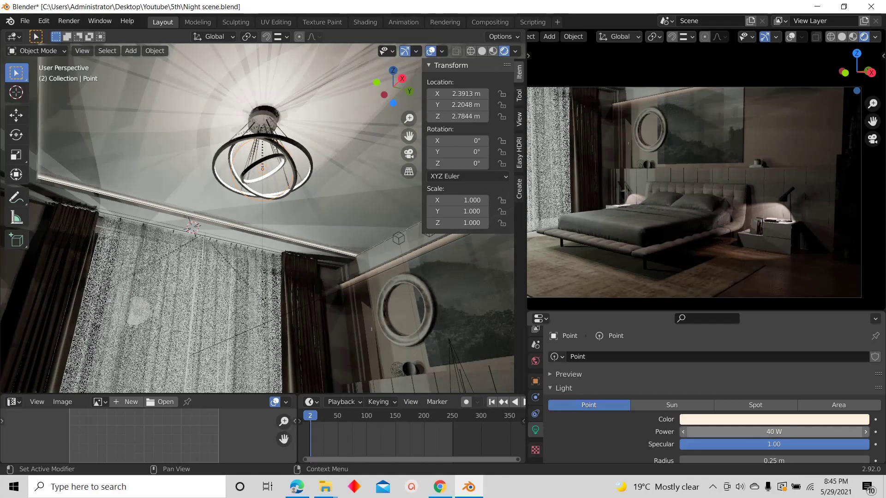
{"action": "key", "text": "Return"}
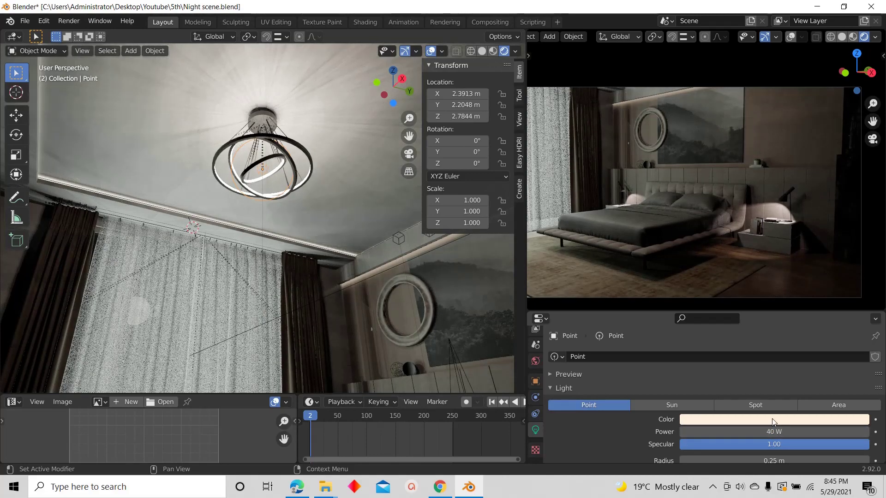
Select the window's area light, try 50 W, set its power to 40 W, and save the file
{"action": "left_click", "coordinate": [263, 326]}
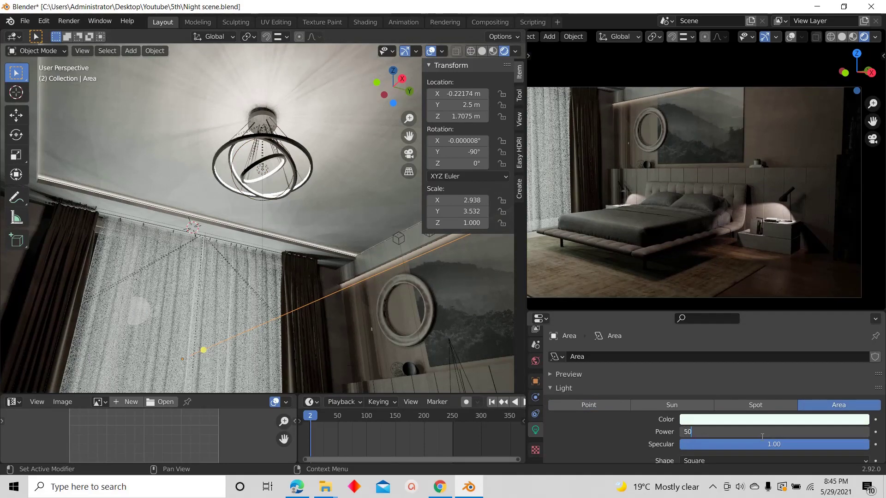
{"action": "left_click", "coordinate": [762, 437]}
{"action": "type", "text": "50"}
{"action": "key", "text": "Return"}
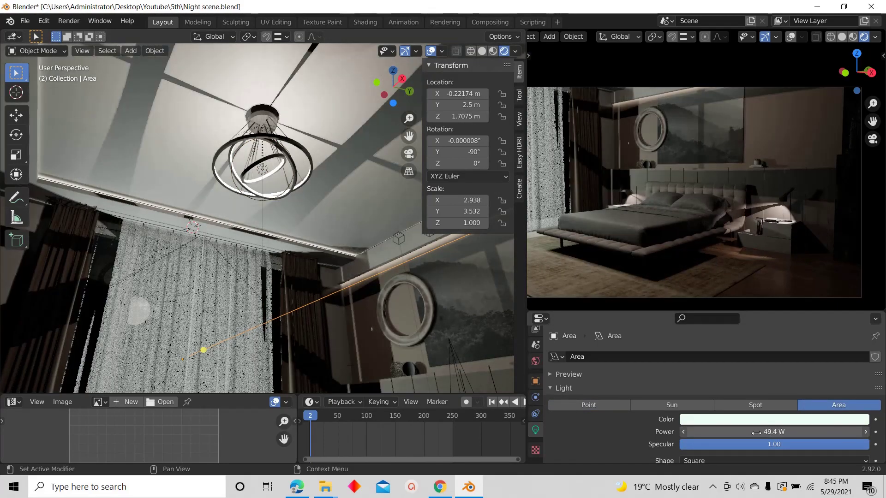
{"action": "left_click_drag", "start_coordinate": [768, 433], "coordinate": [764, 433]}
{"action": "left_click", "coordinate": [764, 434]}
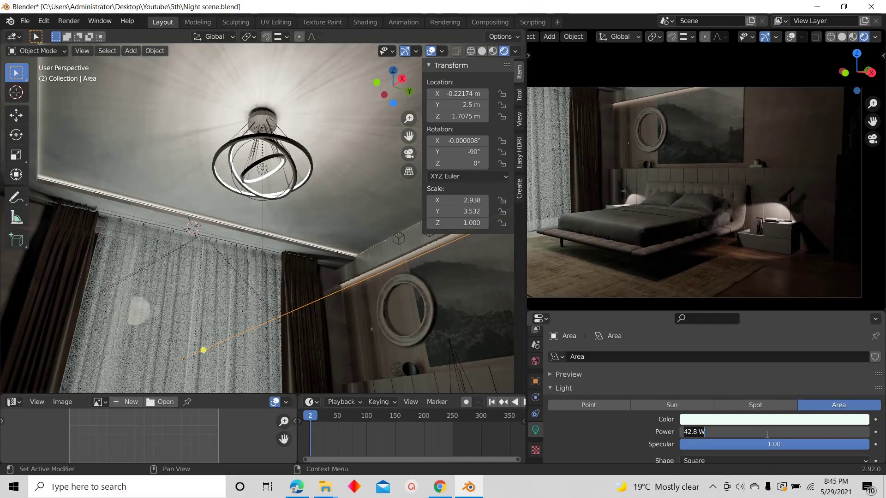
{"action": "type", "text": "40"}
{"action": "key", "text": "Return"}
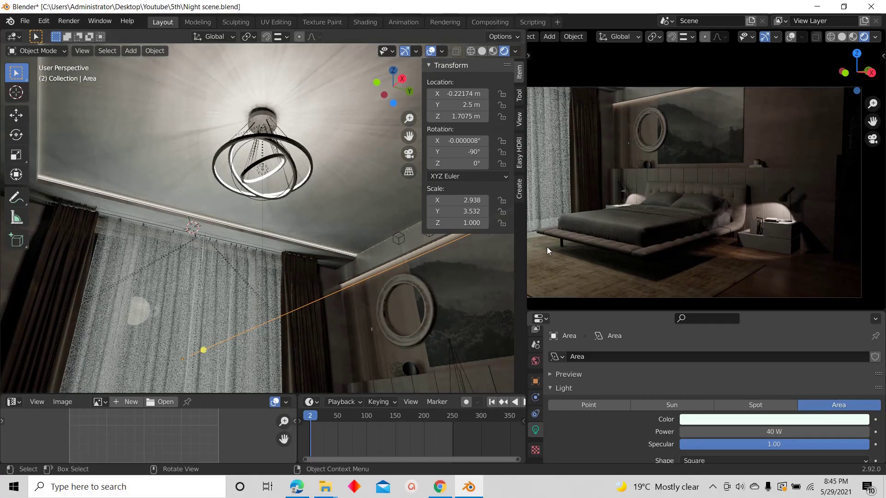
{"action": "key", "text": "shift+grave"}
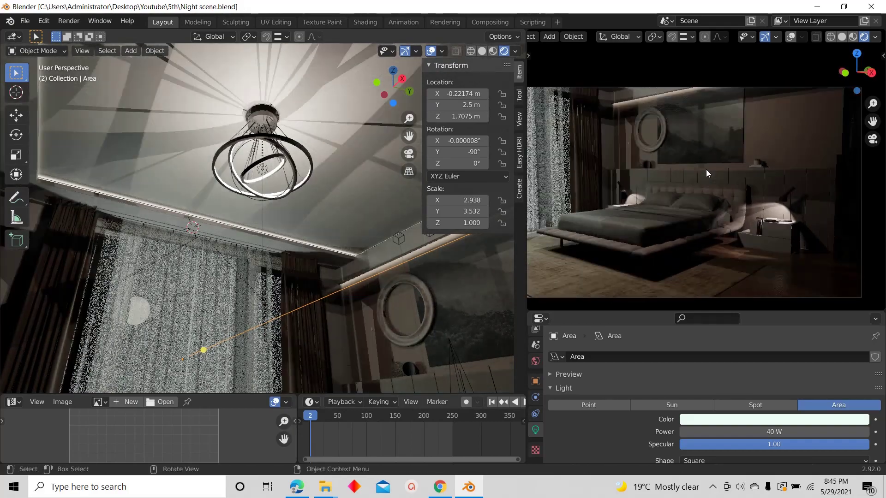
{"action": "left_click", "coordinate": [706, 170]}
Hide the roof slab in solid shading and select the irradiance volume enclosing the bedroom
{"action": "middle_click_drag", "start_coordinate": [309, 274], "coordinate": [288, 333]}
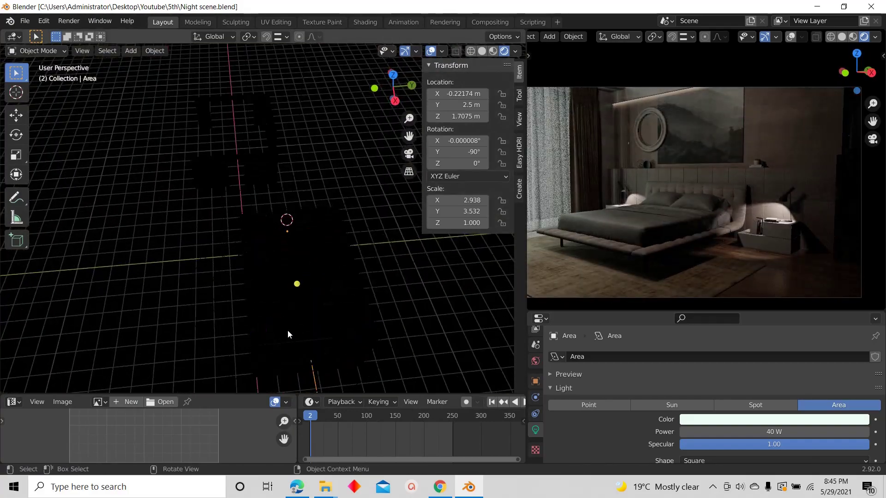
{"action": "left_click", "coordinate": [482, 51]}
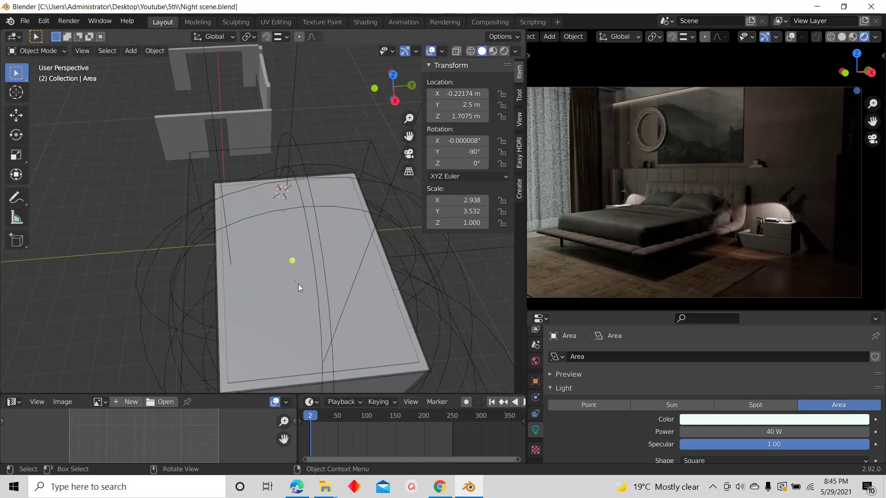
{"action": "left_click", "coordinate": [289, 272]}
{"action": "key", "text": "h"}
{"action": "scroll", "coordinate": [301, 292], "scroll_direction": "up", "scroll_amount": 5}
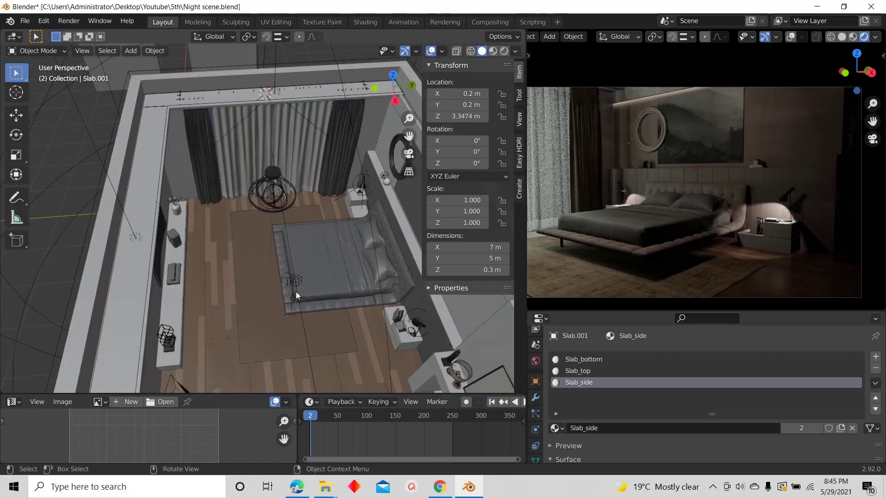
{"action": "left_click", "coordinate": [297, 279]}
{"action": "scroll", "coordinate": [296, 279], "scroll_direction": "down", "scroll_amount": 6}
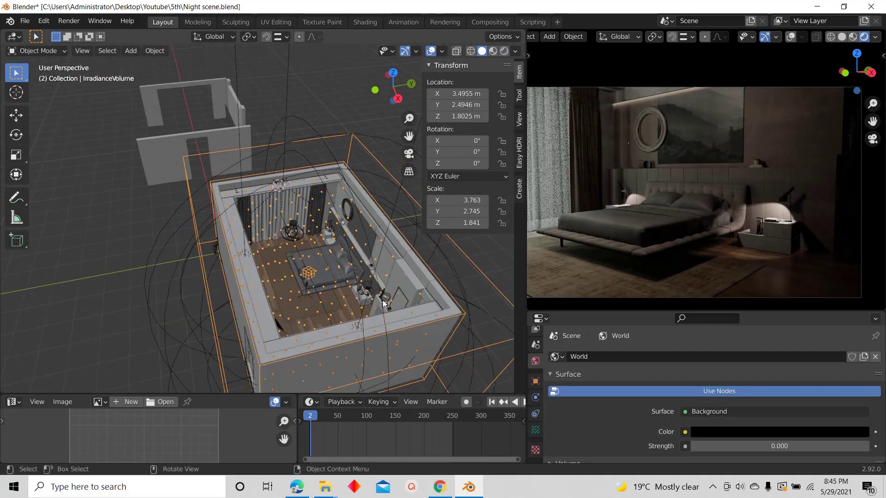
Set the irradiance volume's probe intensity to 0.5
{"action": "left_click", "coordinate": [536, 430]}
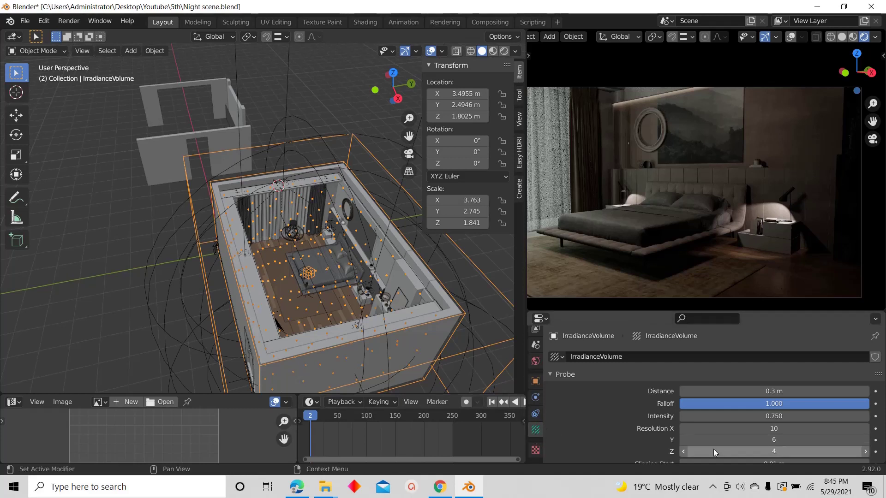
{"action": "left_click", "coordinate": [763, 416]}
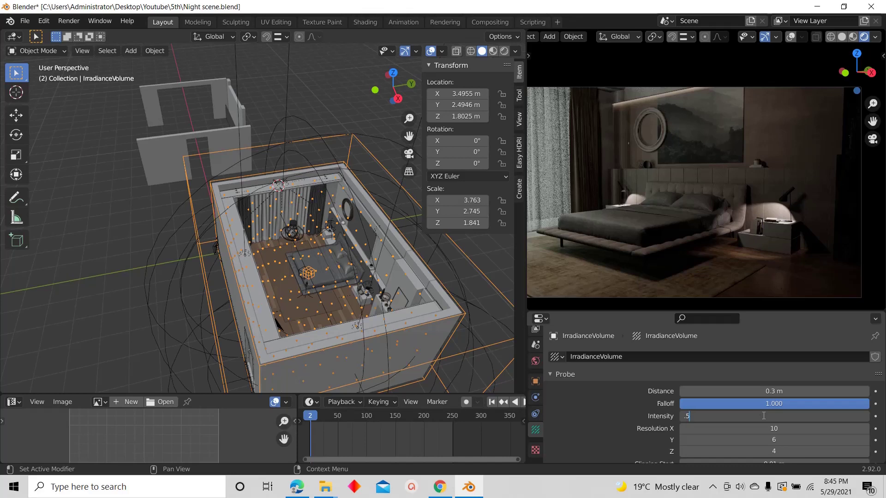
{"action": "type", "text": ".5"}
{"action": "key", "text": "Return"}
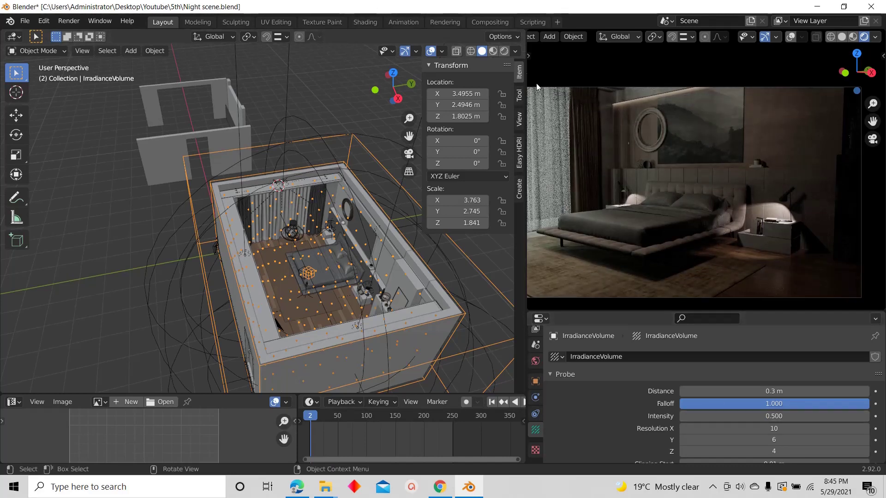
Bake the scene's indirect lighting with the camera view in solid shading and check the bed area in rendered shading
{"action": "left_click", "coordinate": [842, 36]}
{"action": "scroll", "coordinate": [535, 383], "scroll_direction": "up", "scroll_amount": 3}
{"action": "left_click", "coordinate": [536, 358]}
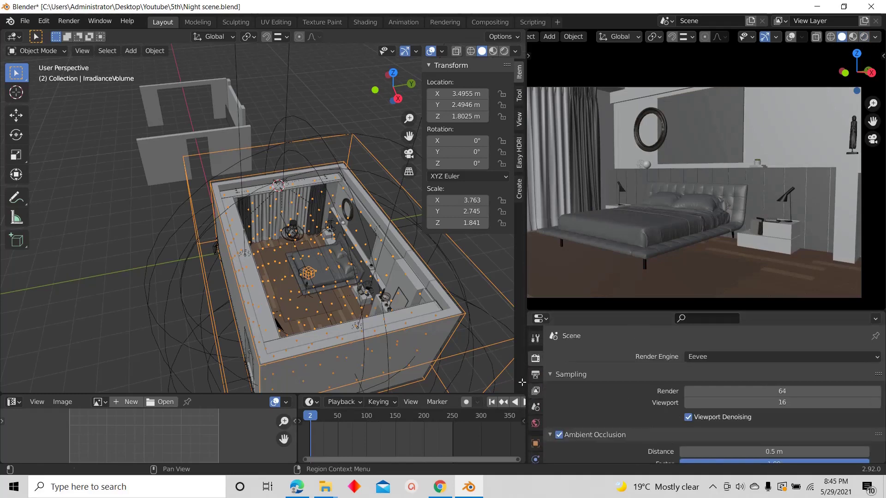
{"action": "scroll", "coordinate": [577, 401], "scroll_direction": "down", "scroll_amount": 5}
{"action": "scroll", "coordinate": [583, 438], "scroll_direction": "down", "scroll_amount": 10}
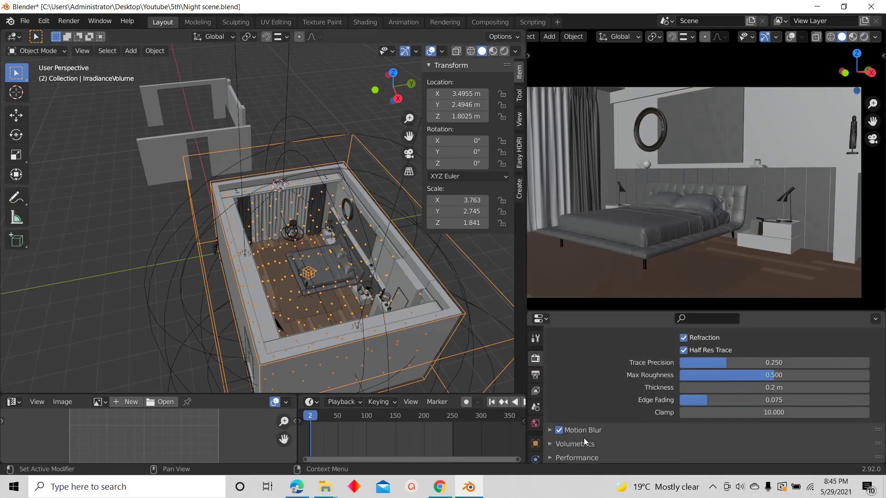
{"action": "left_click", "coordinate": [665, 364]}
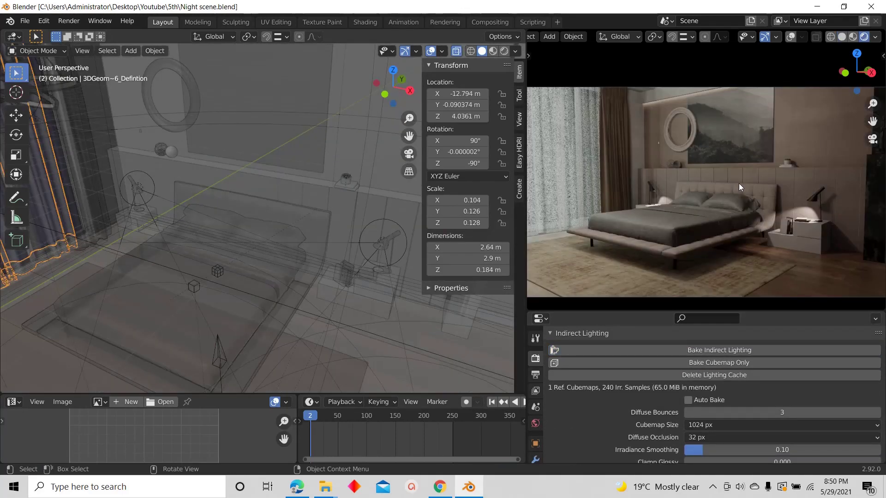
{"action": "scroll", "coordinate": [718, 227], "scroll_direction": "down", "scroll_amount": 1}
{"action": "scroll", "coordinate": [722, 235], "scroll_direction": "up", "scroll_amount": 2}
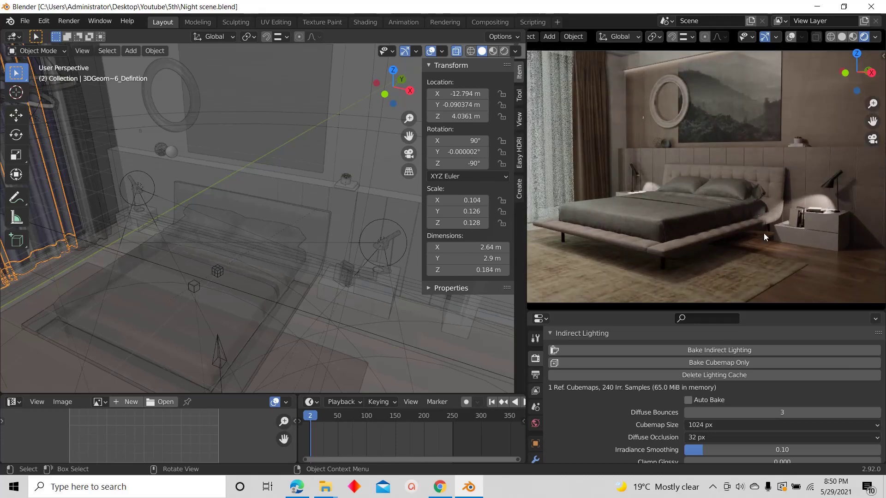
{"action": "scroll", "coordinate": [763, 233], "scroll_direction": "down", "scroll_amount": 2}
{"action": "scroll", "coordinate": [764, 233], "scroll_direction": "up", "scroll_amount": 1}
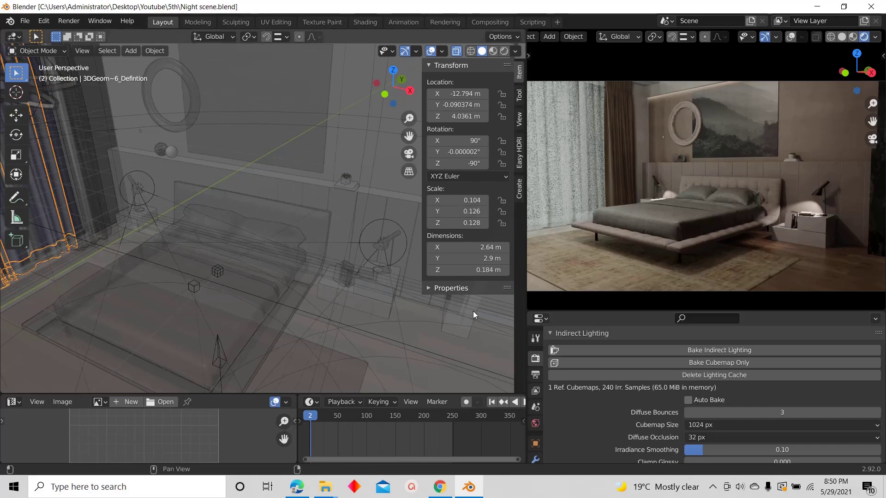
Turn off X-ray in the modelling viewport and hide the roof slab to expose the room
{"action": "scroll", "coordinate": [354, 243], "scroll_direction": "down", "scroll_amount": 5}
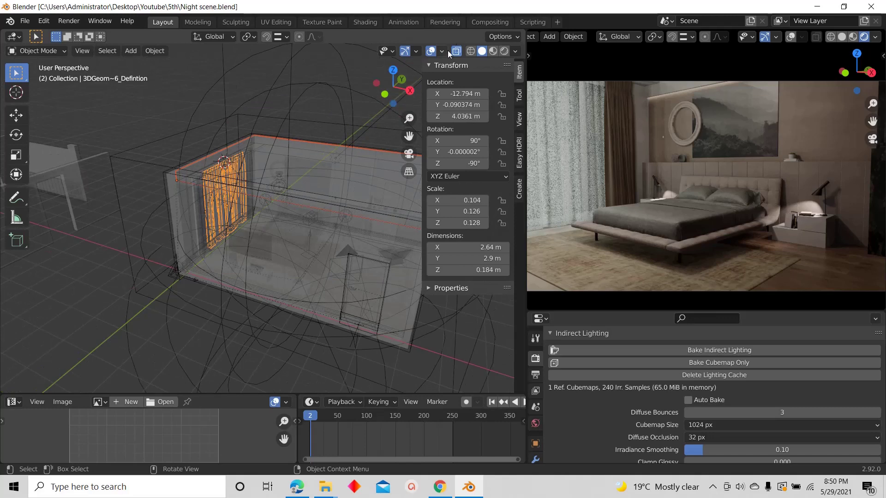
{"action": "left_click", "coordinate": [432, 51]}
{"action": "left_click", "coordinate": [431, 51]}
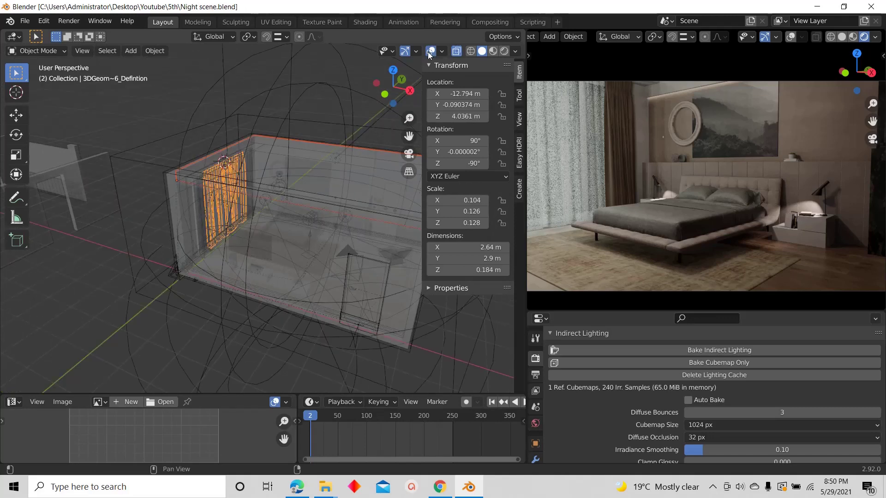
{"action": "left_click", "coordinate": [285, 183]}
{"action": "left_click", "coordinate": [456, 50]}
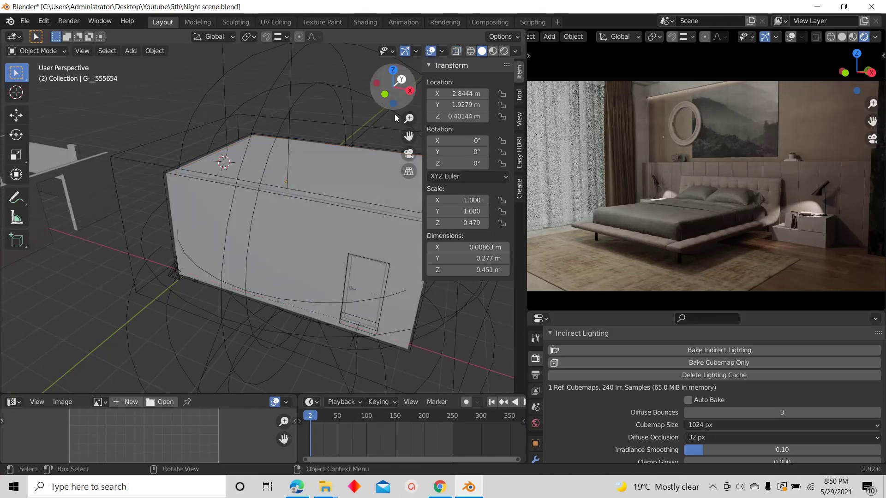
{"action": "left_click", "coordinate": [364, 170]}
{"action": "key", "text": "h"}
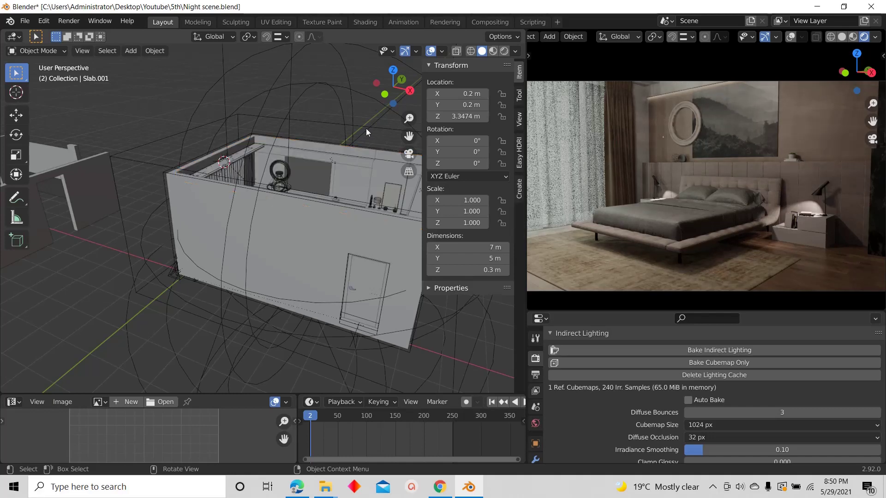
Select the animated camera in the top orthographic view and bring its keyframes into sight on the timeline
{"action": "left_click", "coordinate": [392, 69]}
{"action": "scroll", "coordinate": [382, 257], "scroll_direction": "up", "scroll_amount": 4}
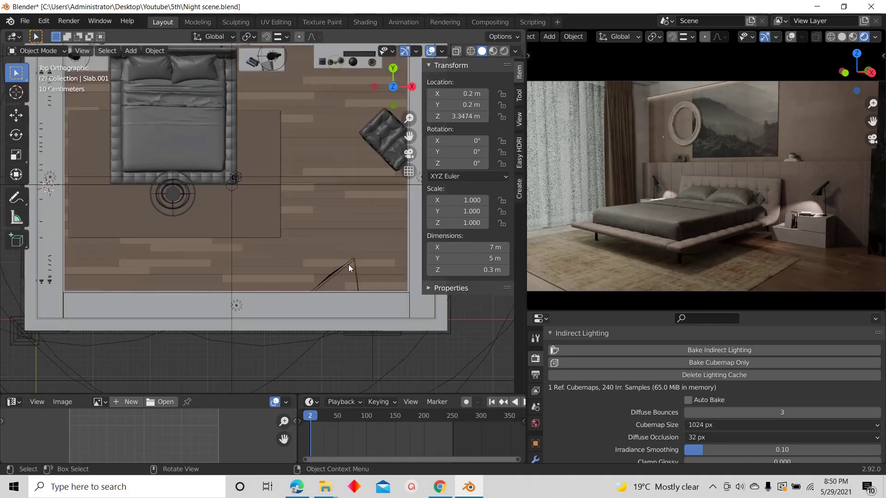
{"action": "left_click", "coordinate": [340, 268]}
{"action": "scroll", "coordinate": [369, 433], "scroll_direction": "down", "scroll_amount": 3}
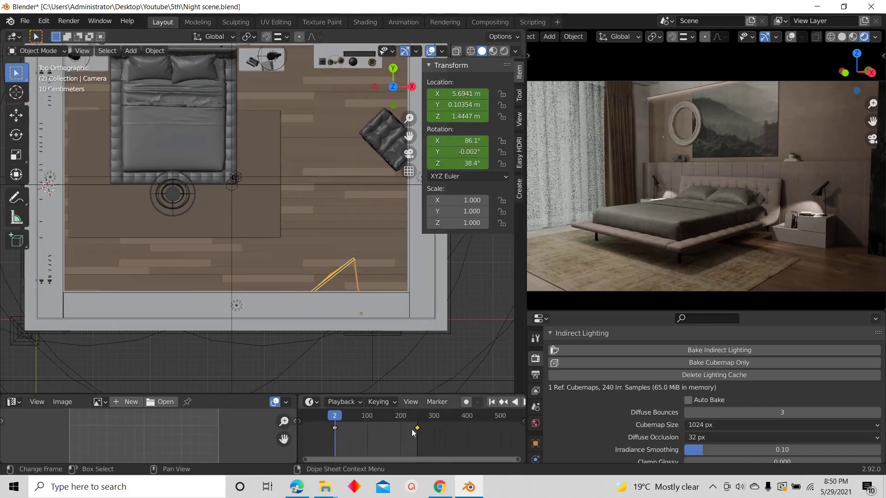
{"action": "scroll", "coordinate": [424, 425], "scroll_direction": "down", "scroll_amount": 2}
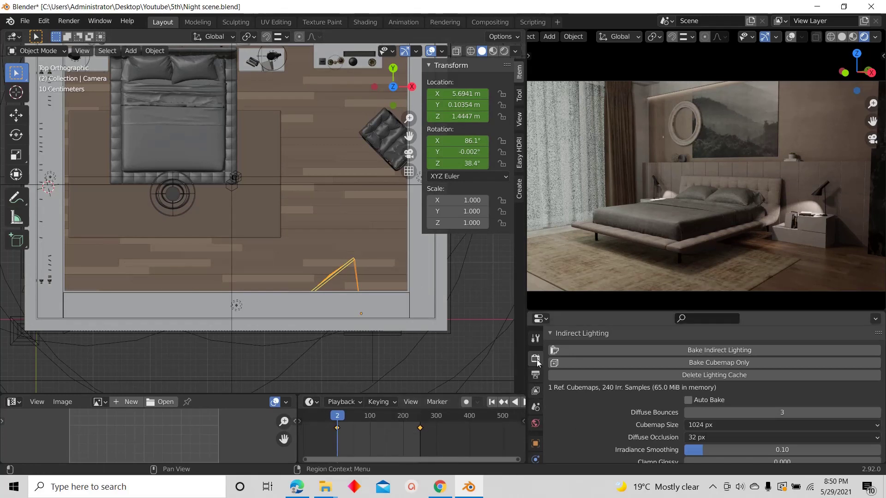
Set the output frame range to start at 250 and end at 500
{"action": "left_click", "coordinate": [536, 376]}
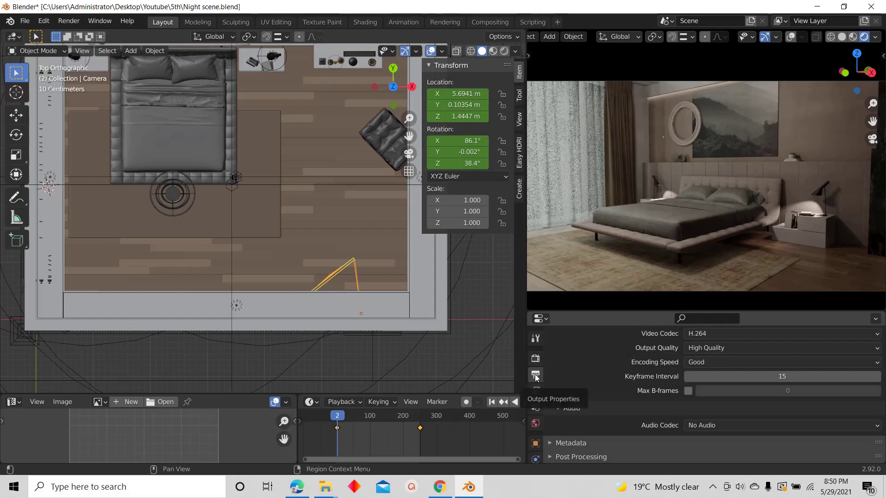
{"action": "scroll", "coordinate": [683, 391], "scroll_direction": "up", "scroll_amount": 10}
{"action": "scroll", "coordinate": [696, 384], "scroll_direction": "up", "scroll_amount": 3}
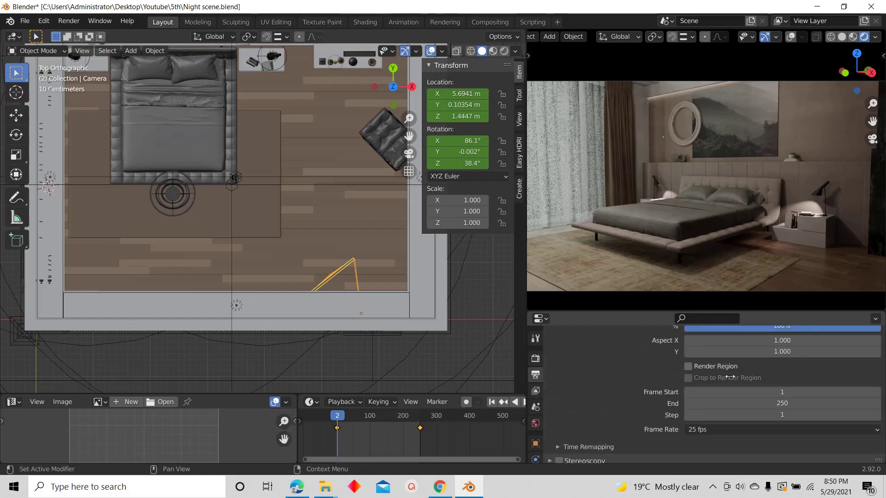
{"action": "left_click", "coordinate": [776, 396]}
{"action": "type", "text": "250"}
{"action": "key", "text": "Return"}
{"action": "left_click", "coordinate": [766, 403]}
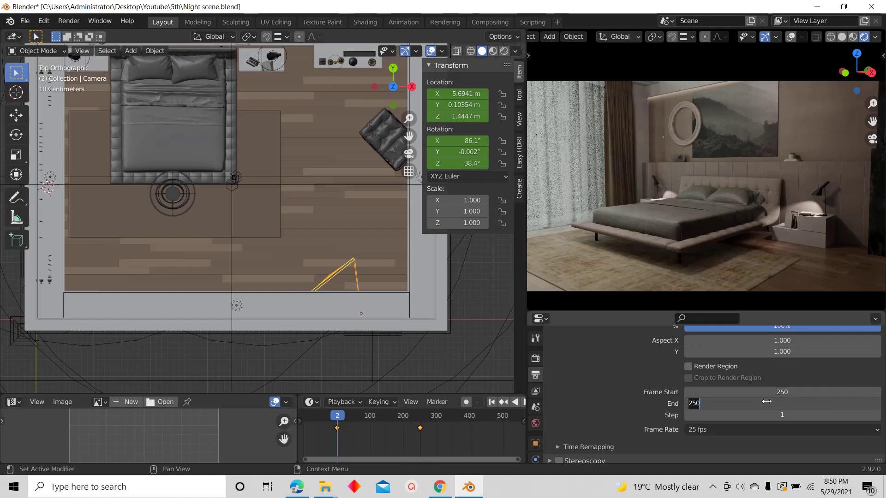
{"action": "type", "text": "500"}
{"action": "key", "text": "Return"}
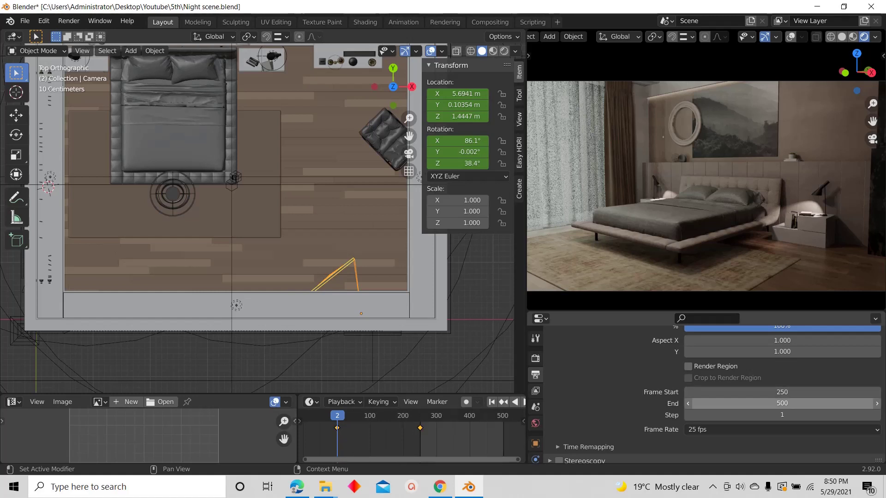
Scrub the current frame to 251, just past the camera's second keyframe
{"action": "scroll", "coordinate": [480, 424], "scroll_direction": "up", "scroll_amount": 4}
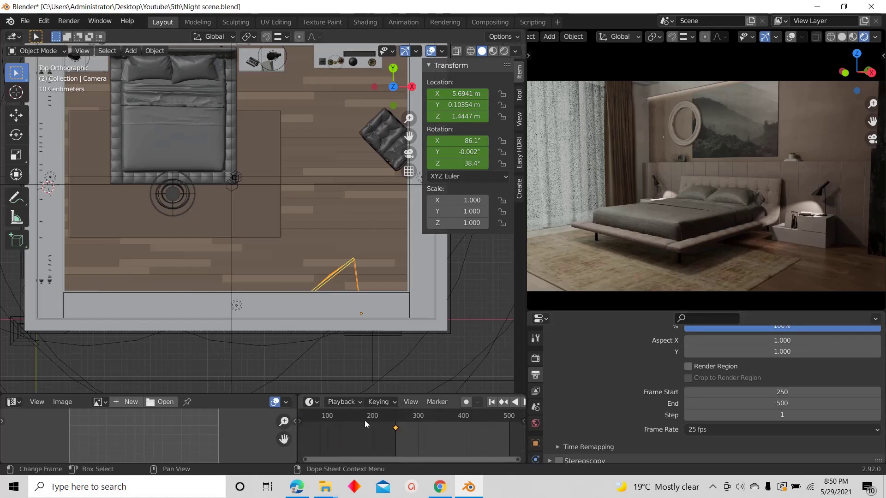
{"action": "scroll", "coordinate": [364, 421], "scroll_direction": "down", "scroll_amount": 3}
{"action": "left_click_drag", "start_coordinate": [319, 416], "coordinate": [400, 433]}
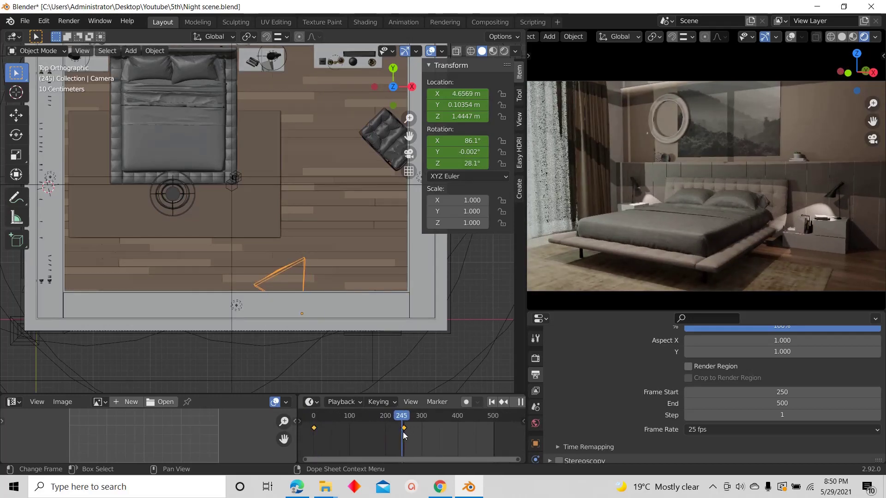
{"action": "scroll", "coordinate": [401, 434], "scroll_direction": "up", "scroll_amount": 5}
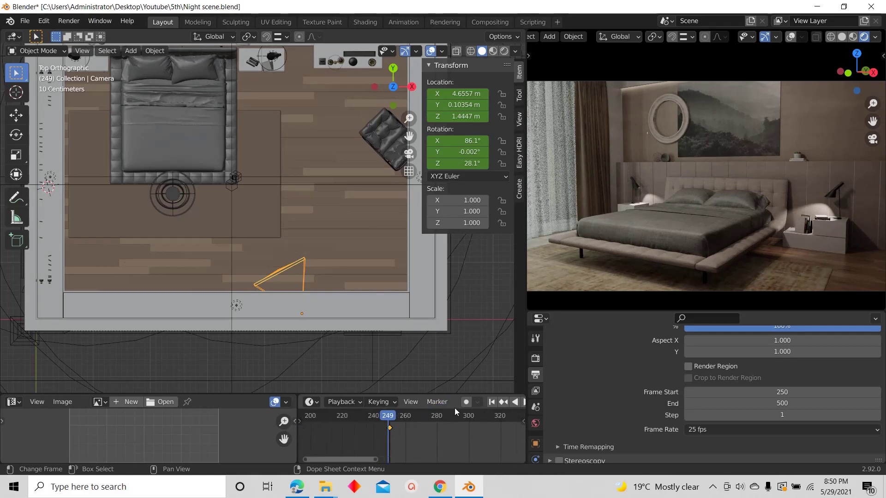
{"action": "scroll", "coordinate": [458, 404], "scroll_direction": "down", "scroll_amount": 6}
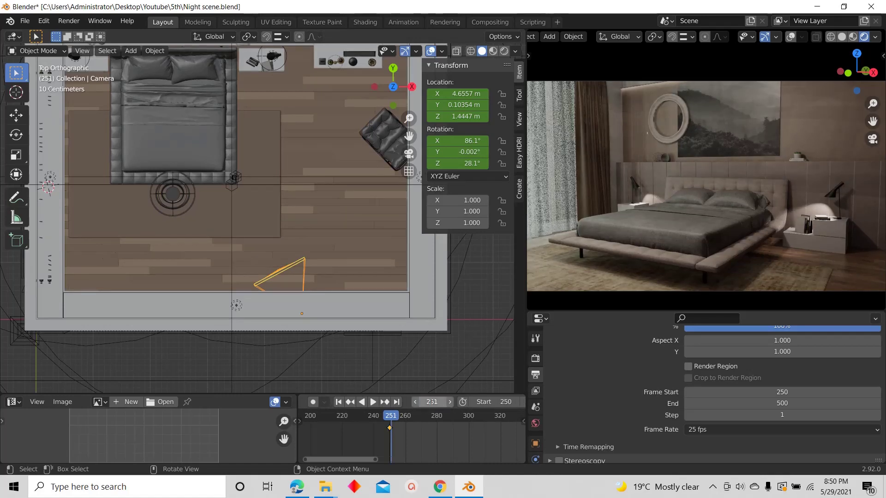
{"action": "key", "text": "Return"}
Widen the timeline area and set the current frame to 500
{"action": "left_click_drag", "start_coordinate": [296, 430], "coordinate": [59, 430]}
{"action": "scroll", "coordinate": [173, 441], "scroll_direction": "down", "scroll_amount": 4}
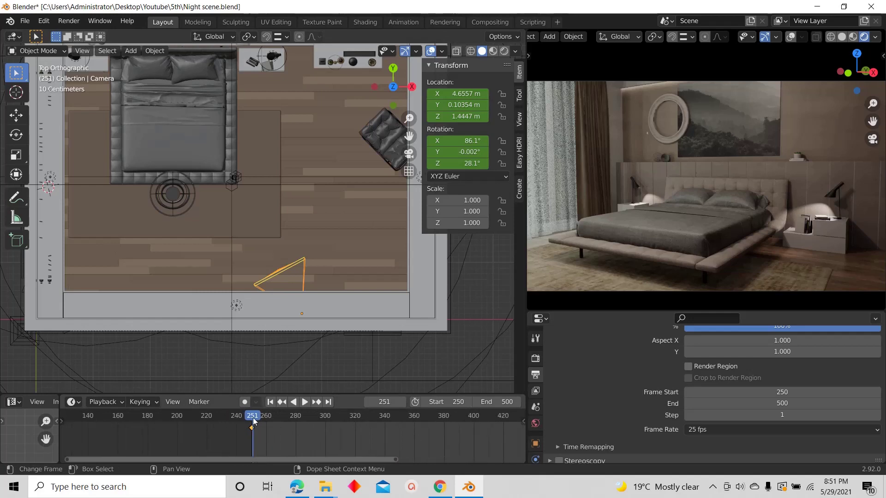
{"action": "key", "text": "space"}
{"action": "key", "text": "space"}
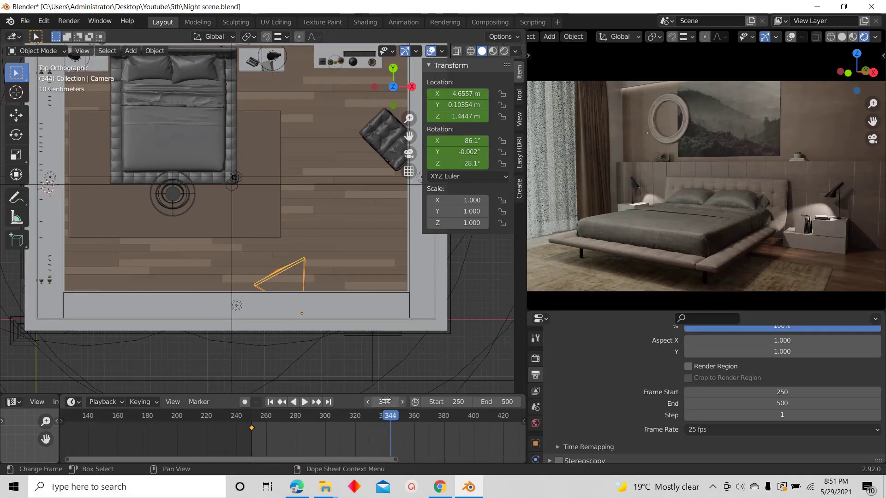
{"action": "key", "text": "Return"}
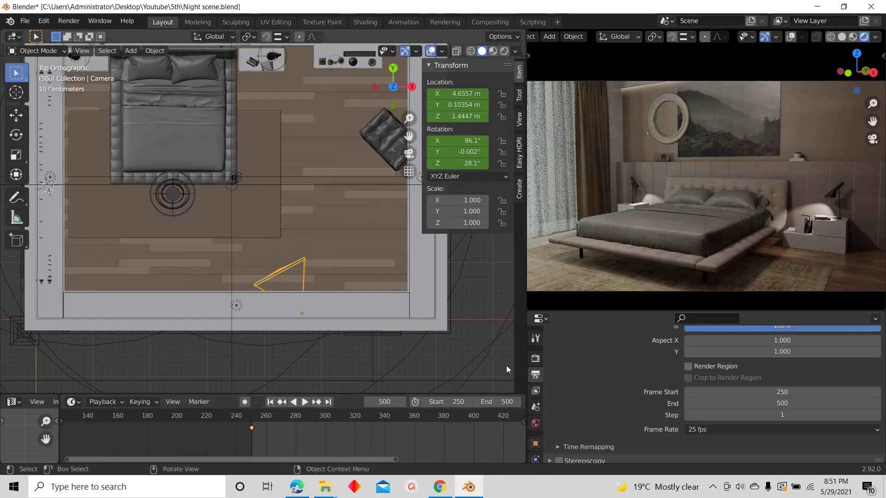
Move the camera along the global X axis toward the curtain wall, to about X 1.81 m
{"action": "scroll", "coordinate": [315, 436], "scroll_direction": "down", "scroll_amount": 5}
{"action": "scroll", "coordinate": [328, 256], "scroll_direction": "down", "scroll_amount": 3}
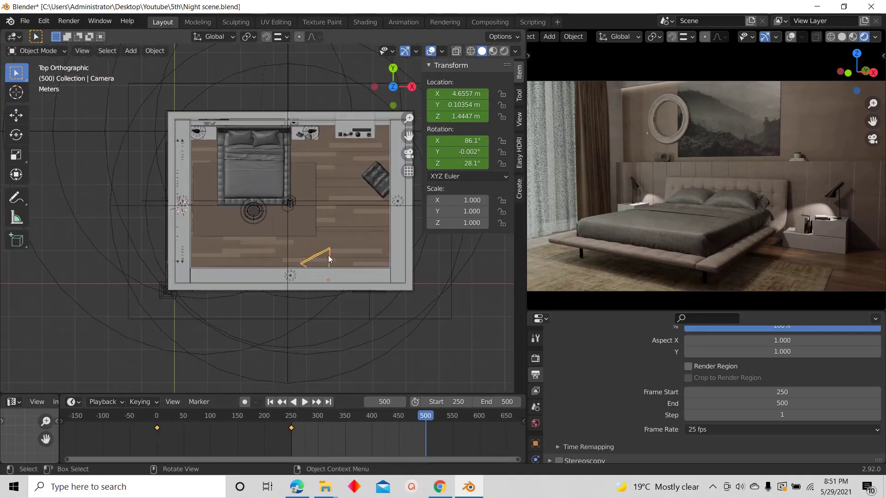
{"action": "scroll", "coordinate": [300, 273], "scroll_direction": "up", "scroll_amount": 3}
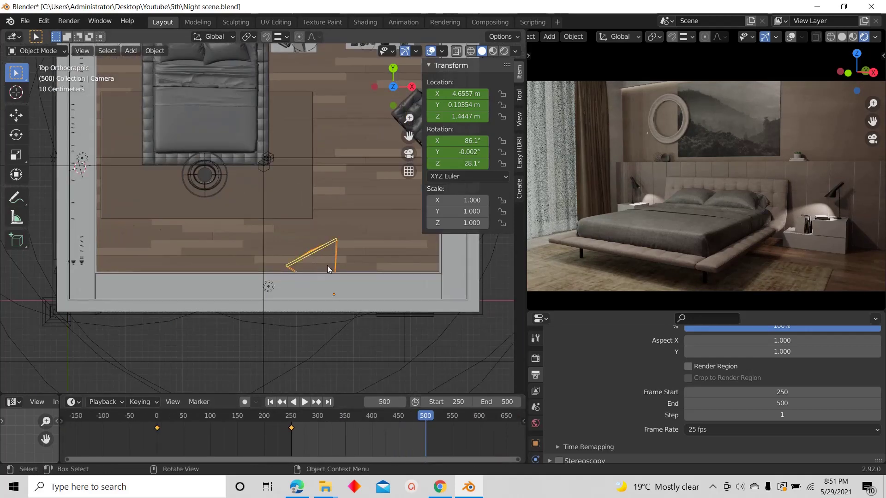
{"action": "key", "text": "g"}
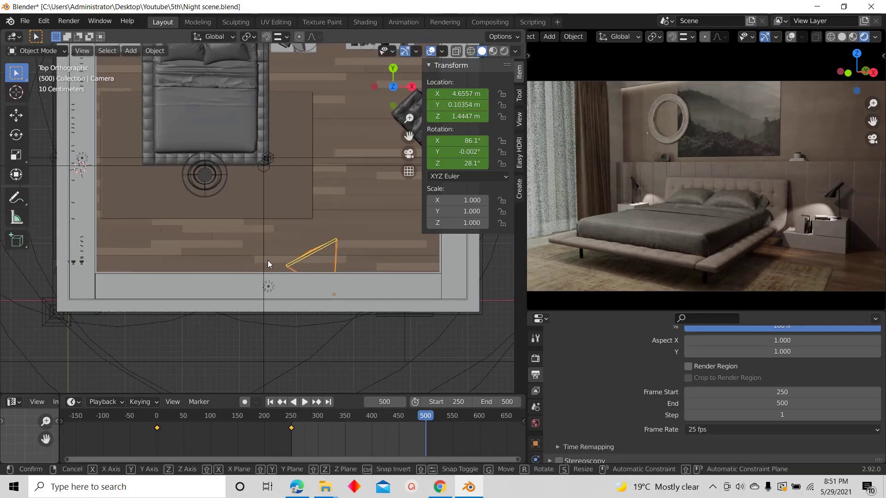
{"action": "key", "text": "x"}
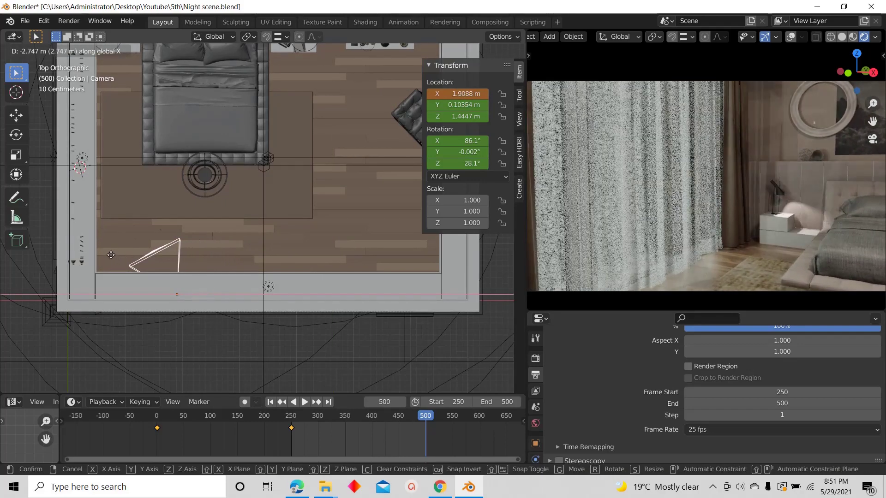
{"action": "left_click", "coordinate": [76, 257]}
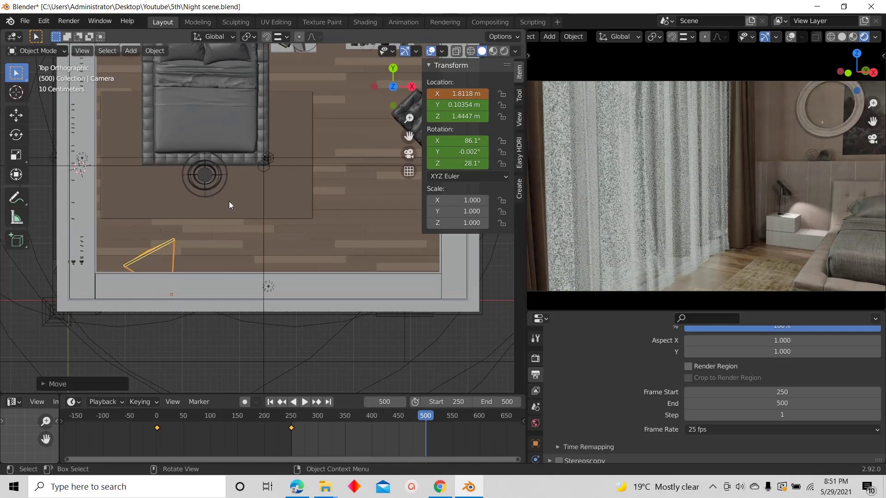
Rotate the camera in the top view to face the bed, to a Z rotation of about -8°
{"action": "key", "text": "r"}
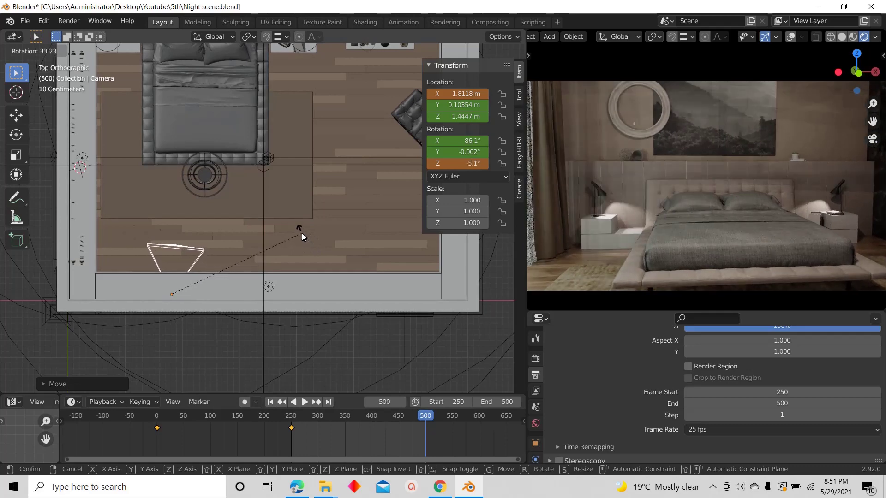
{"action": "left_click", "coordinate": [301, 232]}
{"action": "scroll", "coordinate": [730, 265], "scroll_direction": "down", "scroll_amount": 3}
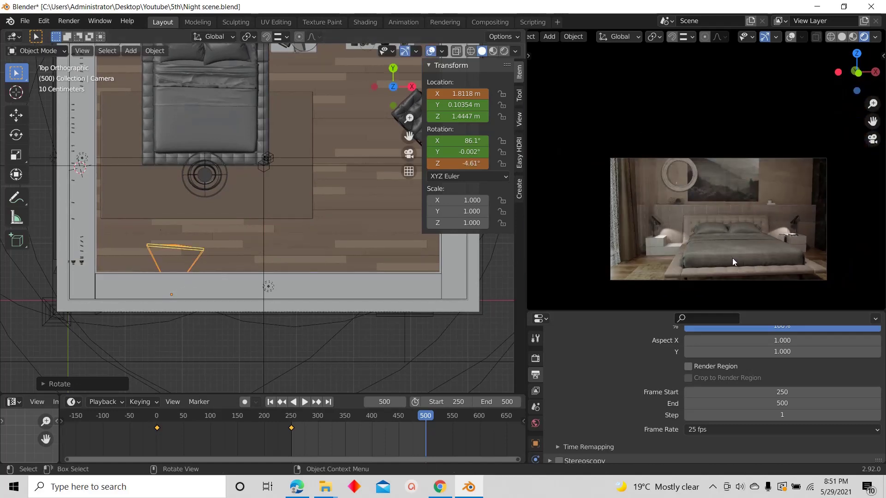
{"action": "scroll", "coordinate": [735, 264], "scroll_direction": "up", "scroll_amount": 2}
{"action": "scroll", "coordinate": [340, 255], "scroll_direction": "down", "scroll_amount": 1}
{"action": "scroll", "coordinate": [720, 196], "scroll_direction": "down", "scroll_amount": 1}
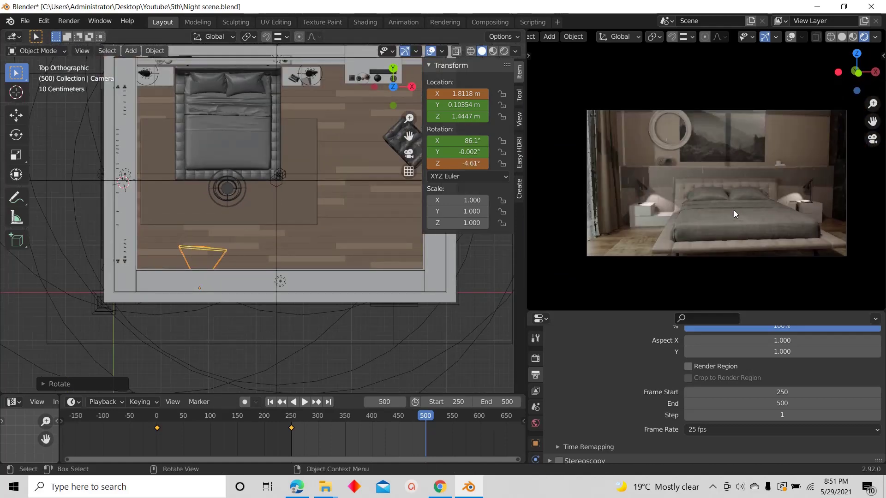
{"action": "key", "text": "r"}
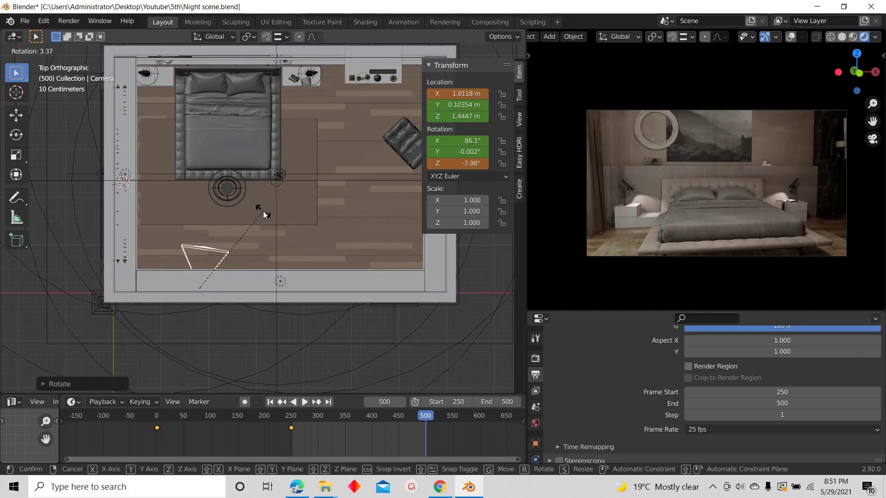
{"action": "left_click", "coordinate": [264, 212]}
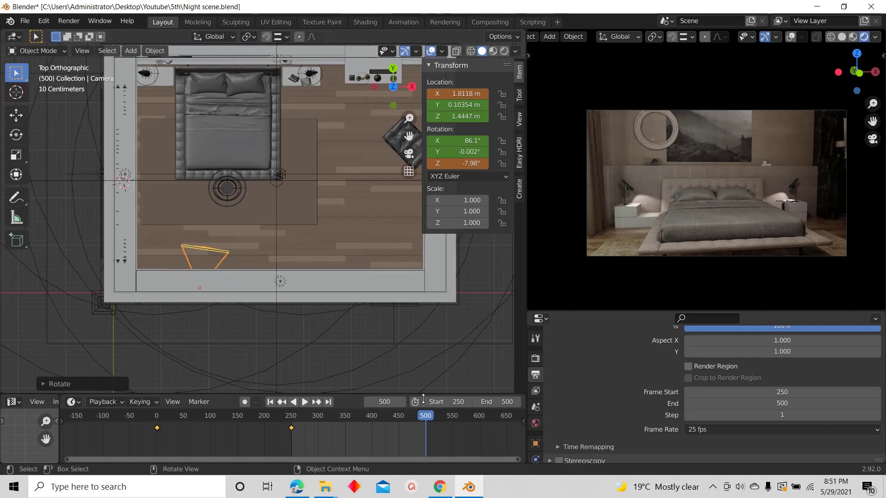
Keyframe the camera's location and rotation at frame 500 and play back the new segment from around frame 250
{"action": "right_click", "coordinate": [456, 95]}
{"action": "left_click", "coordinate": [457, 97]}
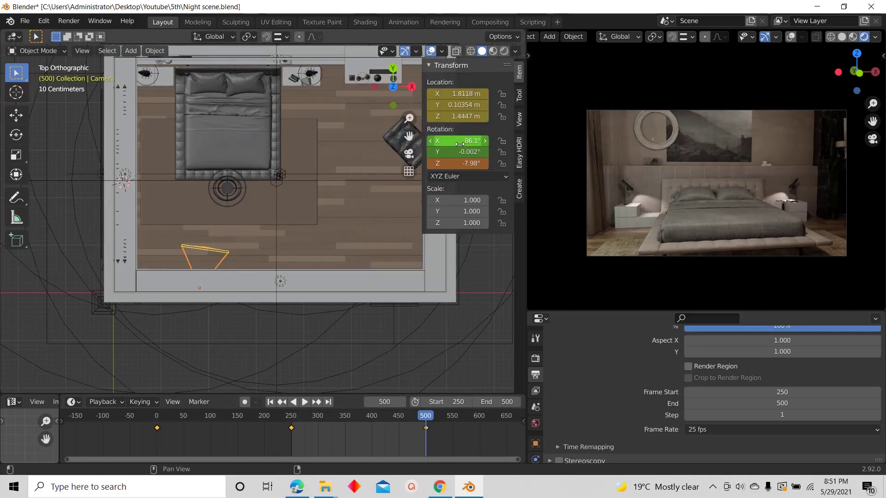
{"action": "right_click", "coordinate": [457, 151]}
{"action": "left_click", "coordinate": [457, 151]}
{"action": "left_click_drag", "start_coordinate": [425, 418], "coordinate": [283, 434]}
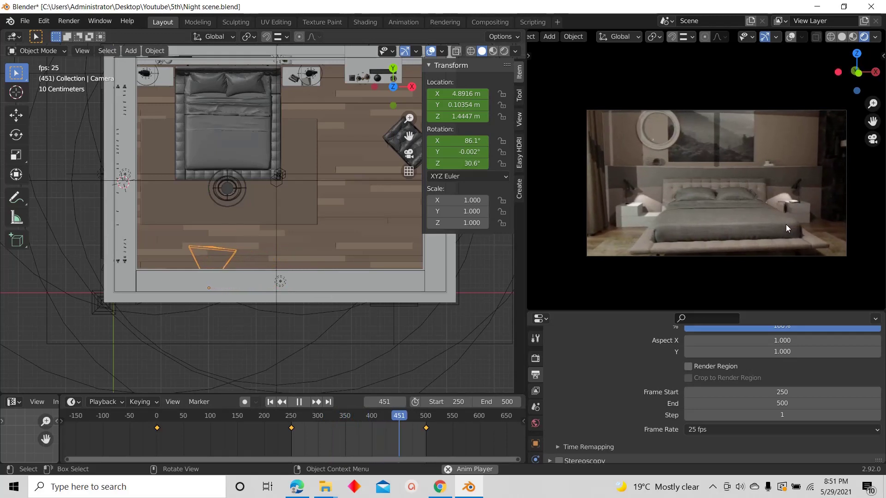
{"action": "key", "text": "space"}
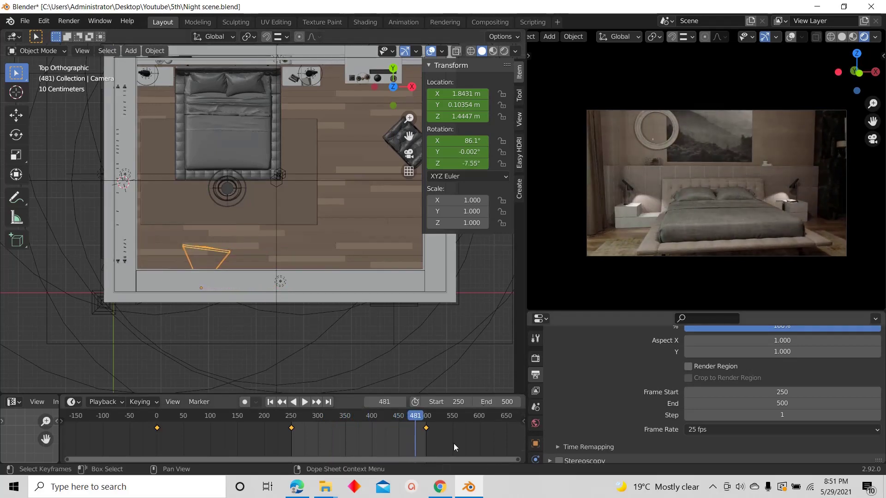
Set the interpolation of the camera's keyframes to Linear so it moves at constant speed
{"action": "scroll", "coordinate": [443, 440], "scroll_direction": "up", "scroll_amount": 4}
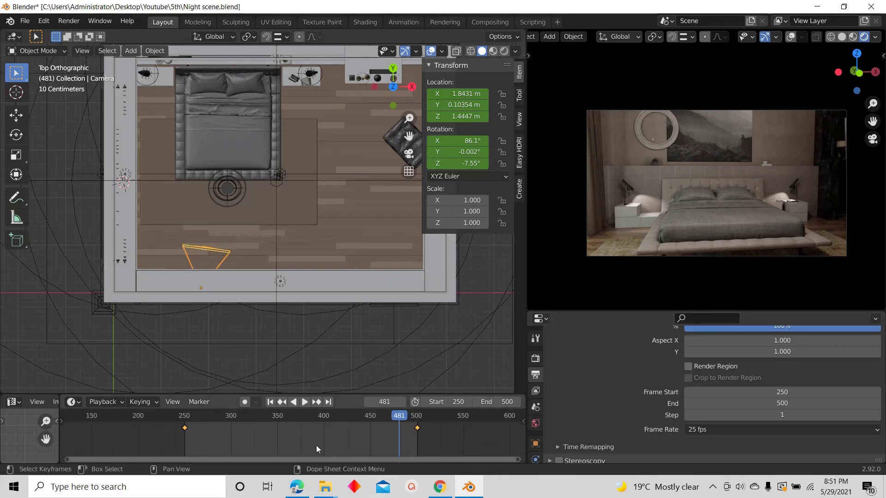
{"action": "left_click", "coordinate": [451, 436]}
{"action": "scroll", "coordinate": [406, 437], "scroll_direction": "down", "scroll_amount": 10}
{"action": "scroll", "coordinate": [421, 437], "scroll_direction": "up", "scroll_amount": 5}
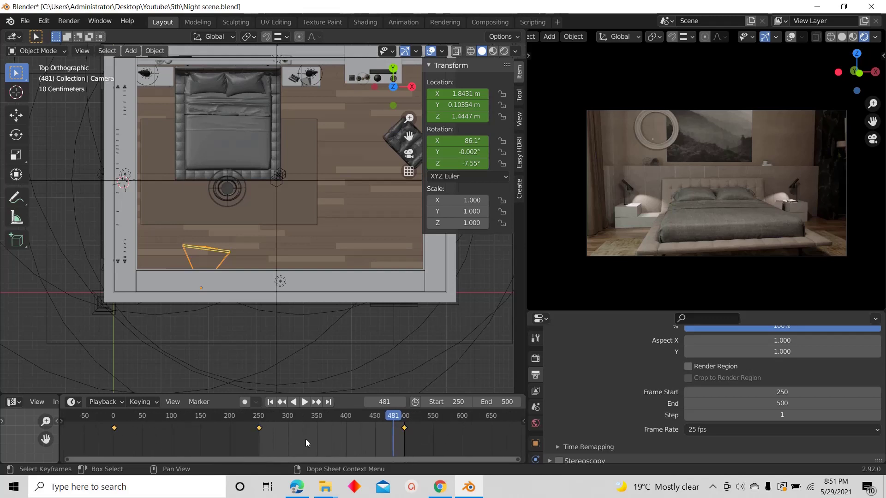
{"action": "key", "text": "t"}
{"action": "left_click", "coordinate": [65, 400]}
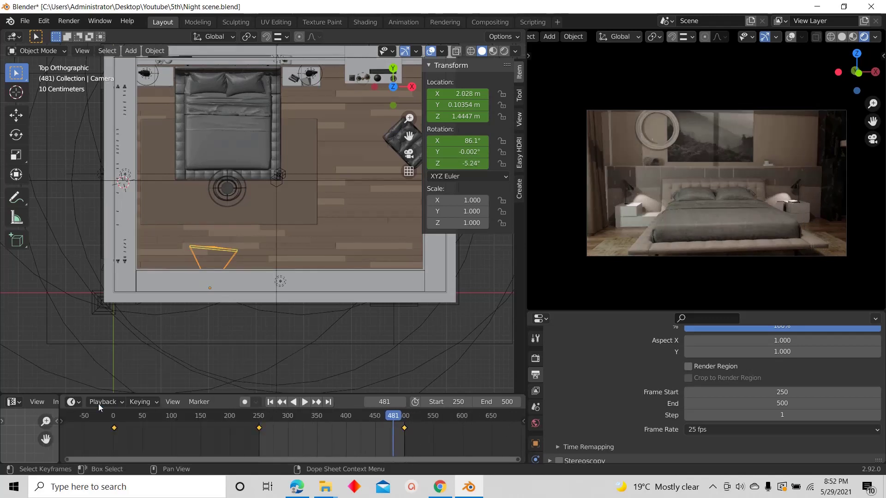
Play back the camera move again and scrub back to frame 248
{"action": "key", "text": "space"}
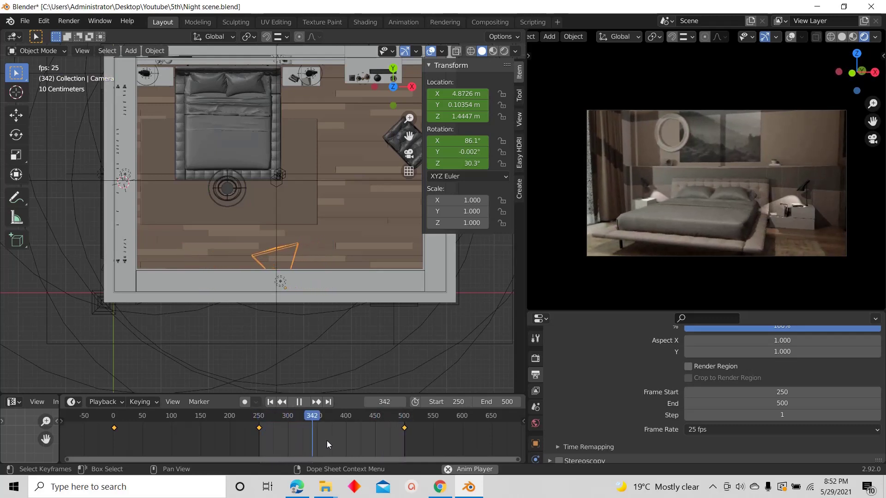
{"action": "left_click_drag", "start_coordinate": [317, 419], "coordinate": [258, 423]}
{"action": "key", "text": "space"}
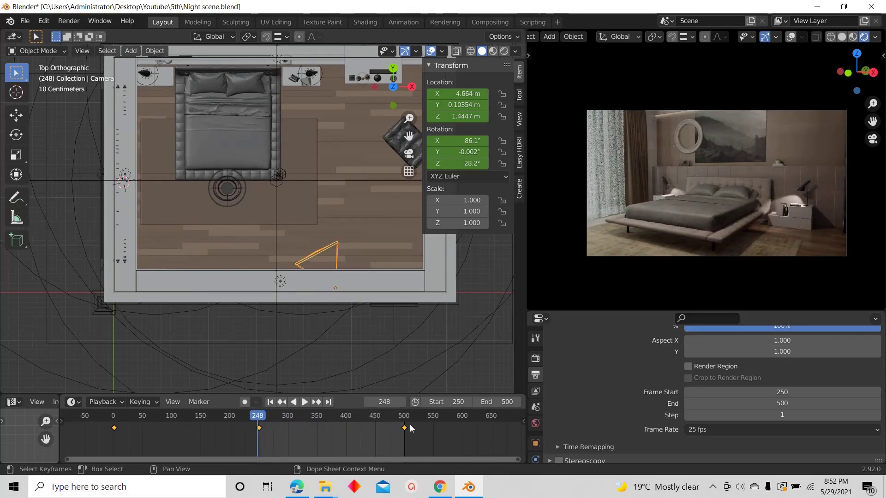
{"action": "scroll", "coordinate": [407, 429], "scroll_direction": "up", "scroll_amount": 2}
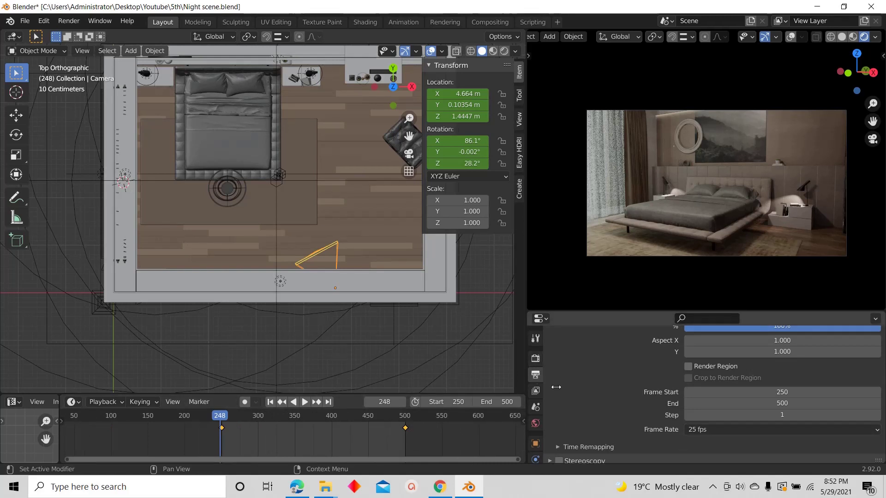
Set the Old value of the output's time remapping to 200
{"action": "scroll", "coordinate": [596, 408], "scroll_direction": "down", "scroll_amount": 5}
{"action": "left_click", "coordinate": [584, 356]}
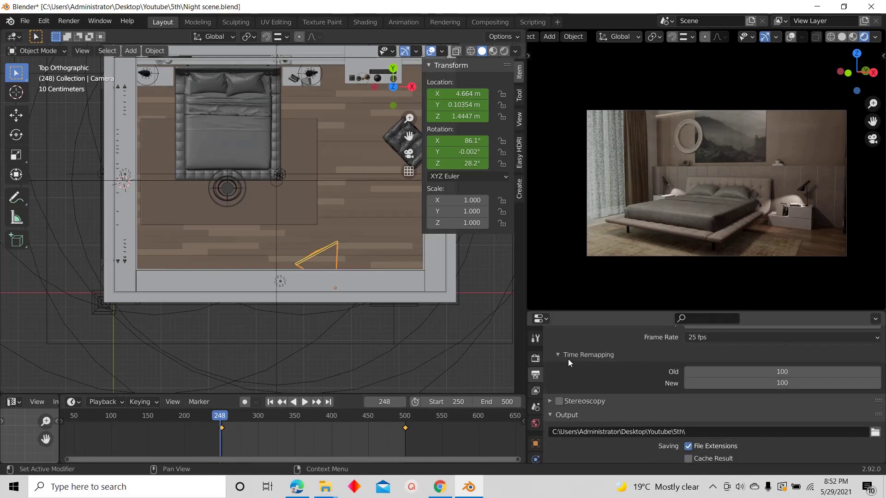
{"action": "left_click", "coordinate": [749, 371]}
{"action": "type", "text": "200"}
{"action": "key", "text": "Return"}
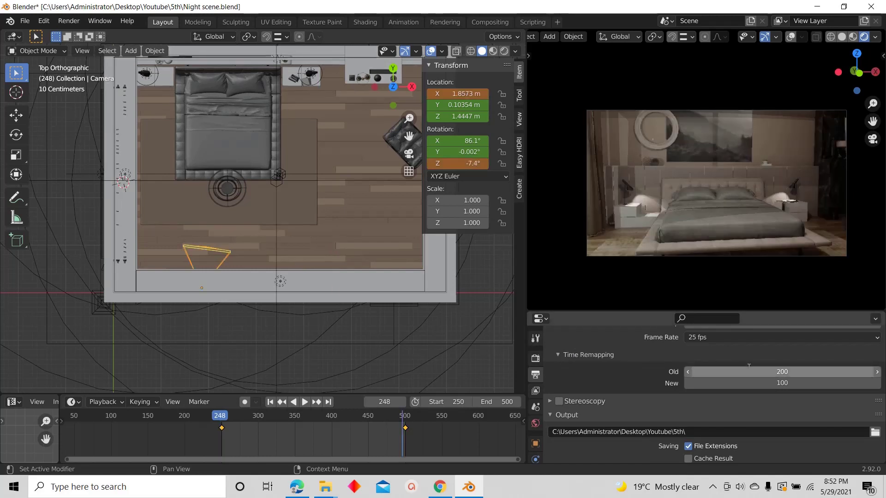
Return to frame 250, play back the time-remapped camera animation and stop it
{"action": "left_click_drag", "start_coordinate": [219, 417], "coordinate": [105, 423]}
{"action": "left_click", "coordinate": [374, 401]}
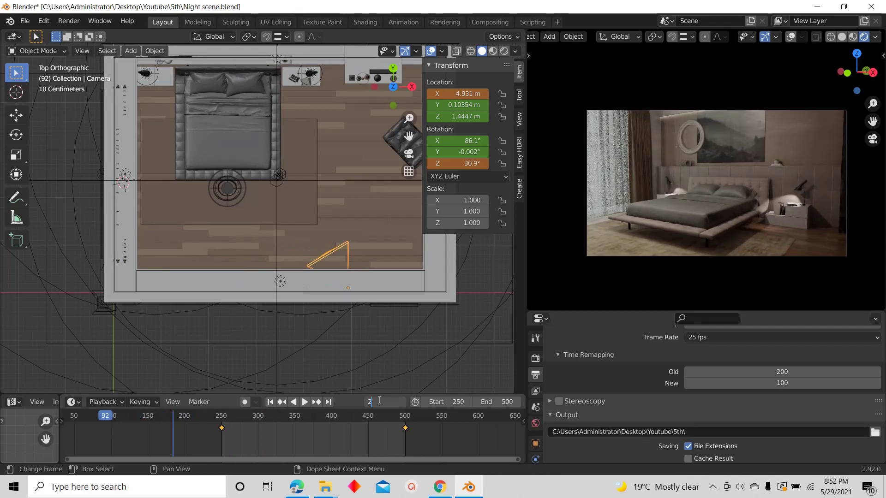
{"action": "type", "text": "250"}
{"action": "key", "text": "Return"}
{"action": "key", "text": "space"}
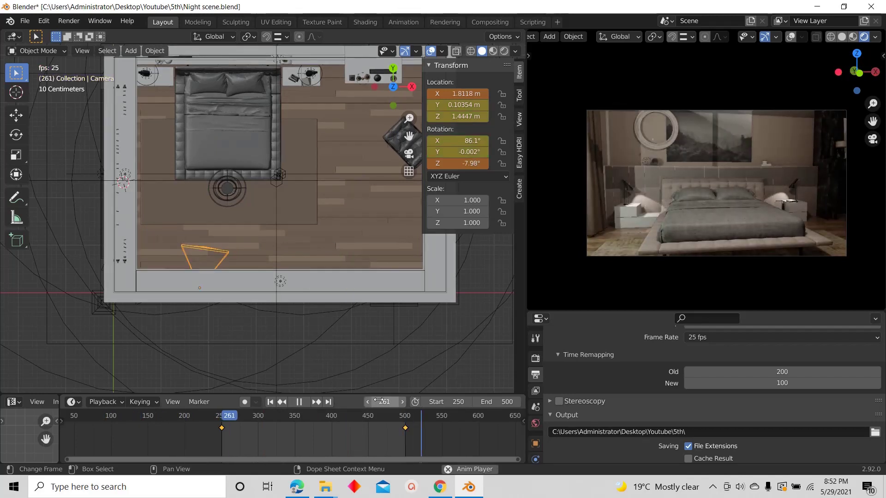
{"action": "scroll", "coordinate": [386, 435], "scroll_direction": "down", "scroll_amount": 3}
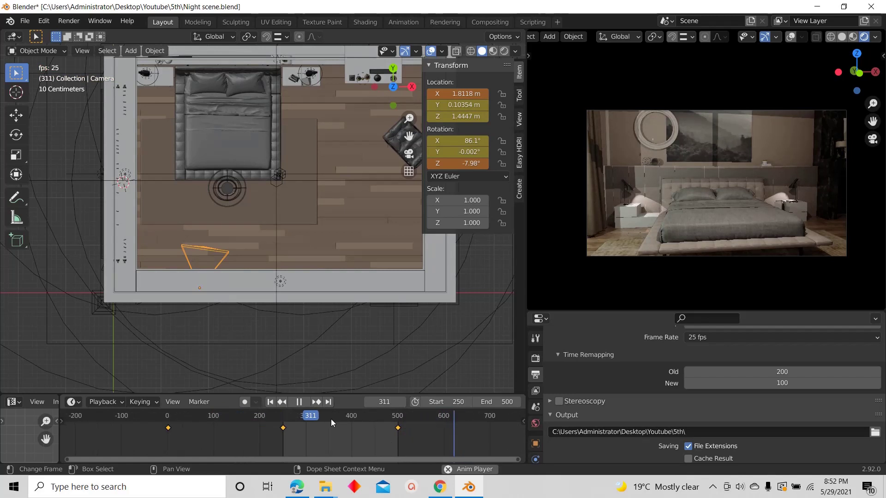
{"action": "left_click_drag", "start_coordinate": [283, 419], "coordinate": [163, 422]}
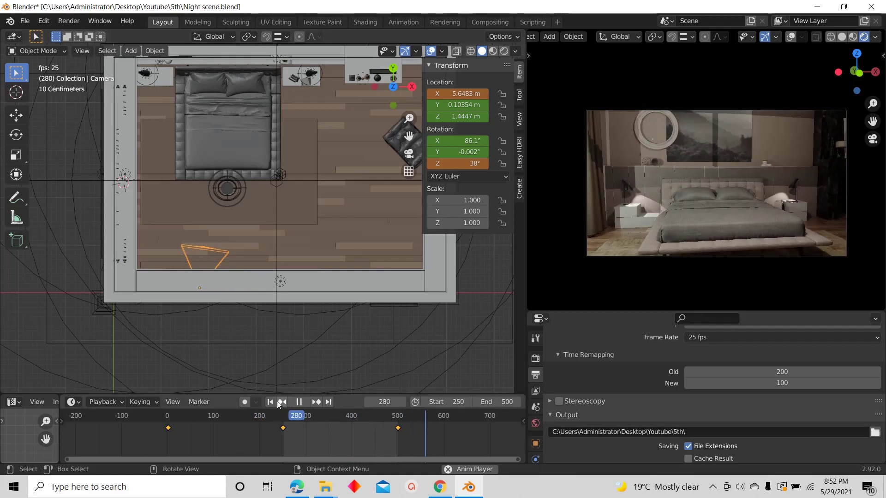
{"action": "key", "text": "space"}
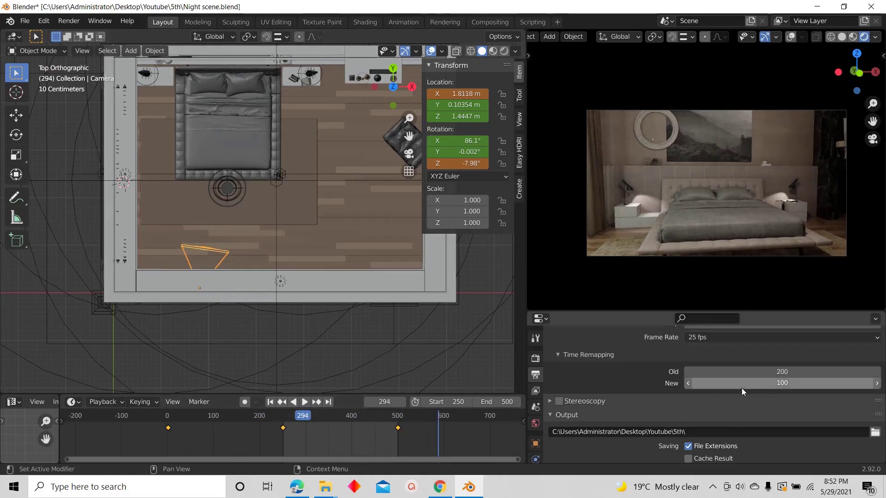
Start rendering the animation and close the render window after the first few frames
{"action": "left_click", "coordinate": [791, 375]}
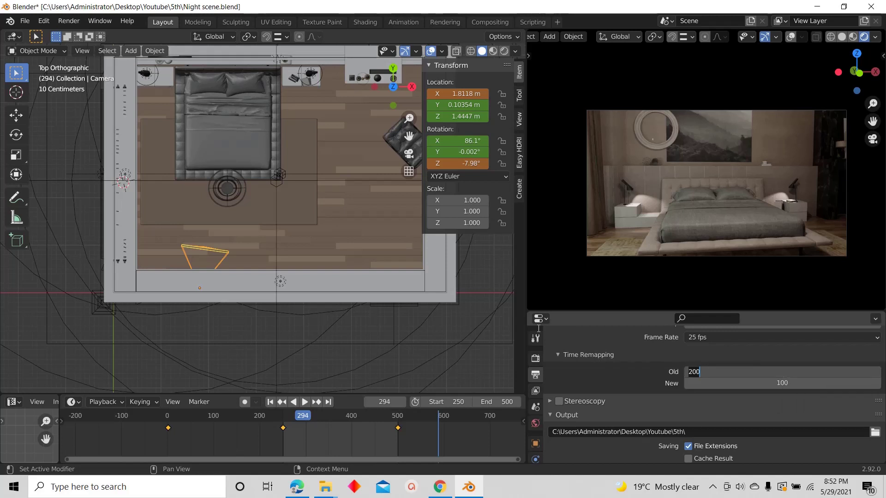
{"action": "key", "text": "Return"}
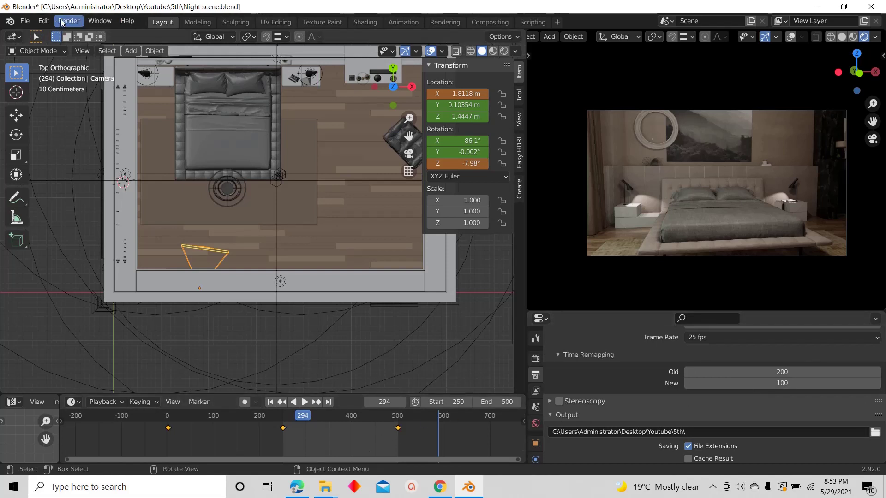
{"action": "scroll", "coordinate": [746, 422], "scroll_direction": "down", "scroll_amount": 3}
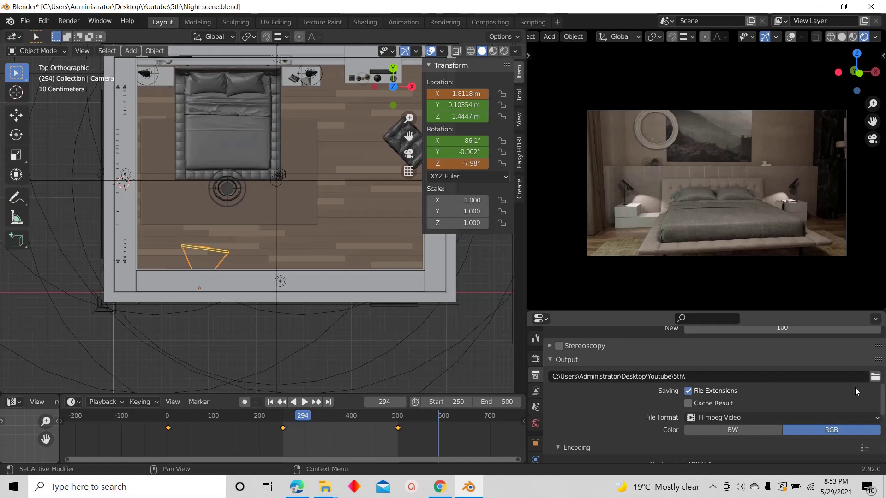
{"action": "scroll", "coordinate": [821, 396], "scroll_direction": "down", "scroll_amount": 3}
{"action": "scroll", "coordinate": [692, 405], "scroll_direction": "up", "scroll_amount": 1}
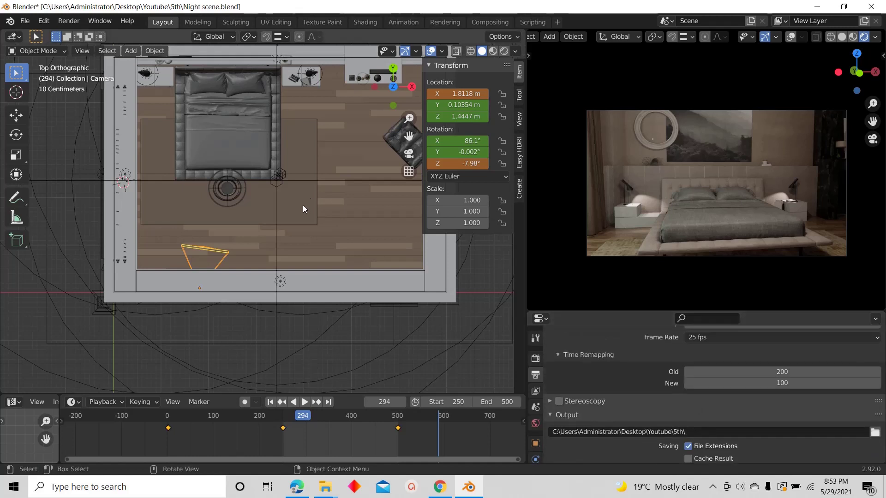
{"action": "left_click", "coordinate": [69, 20]}
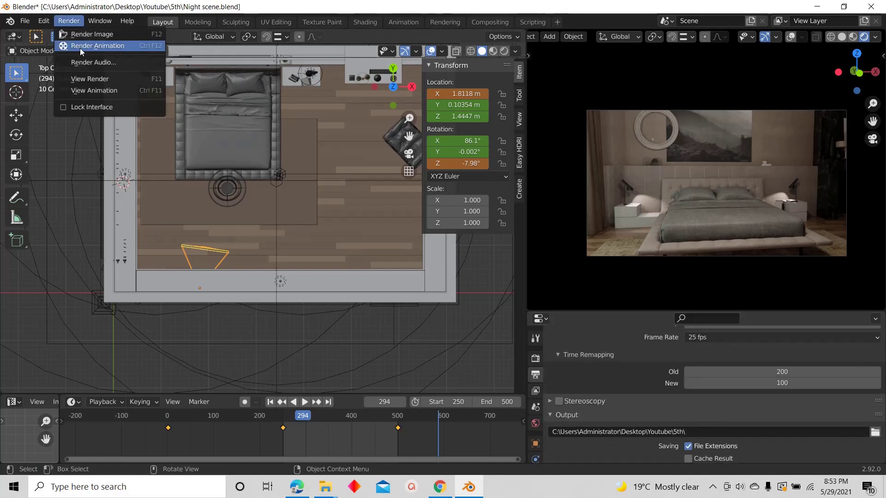
{"action": "left_click", "coordinate": [79, 48]}
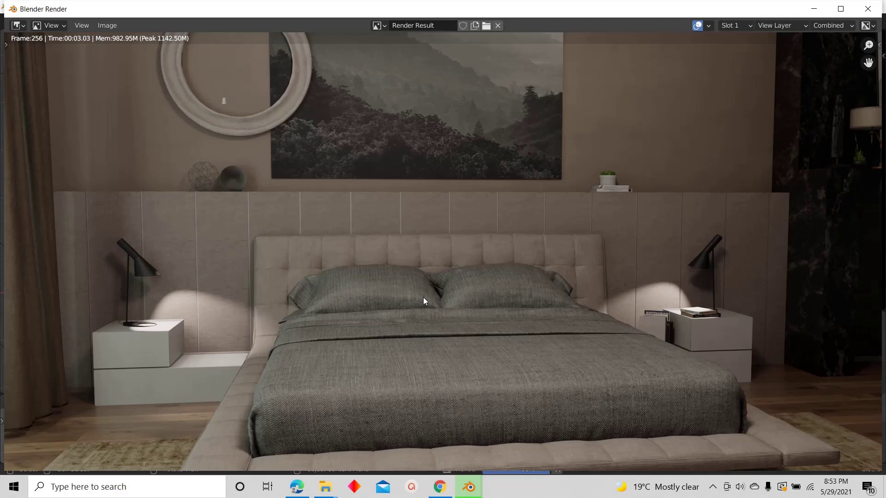
{"action": "left_click", "coordinate": [867, 9]}
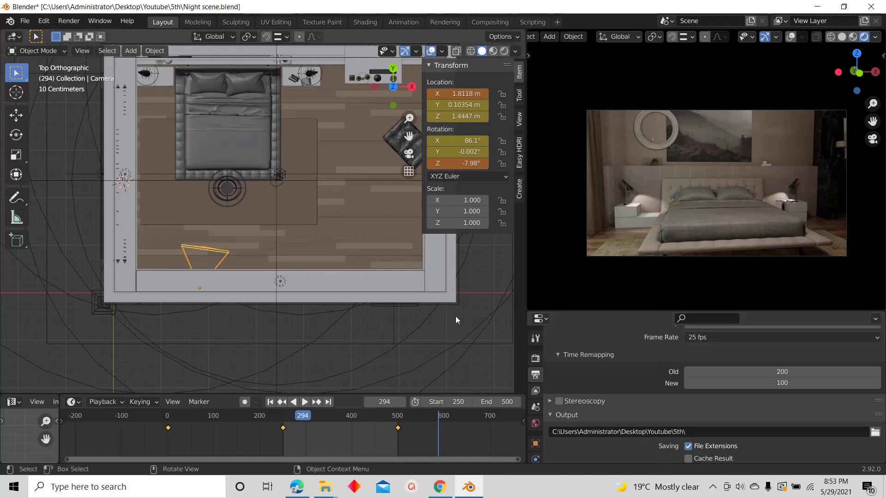